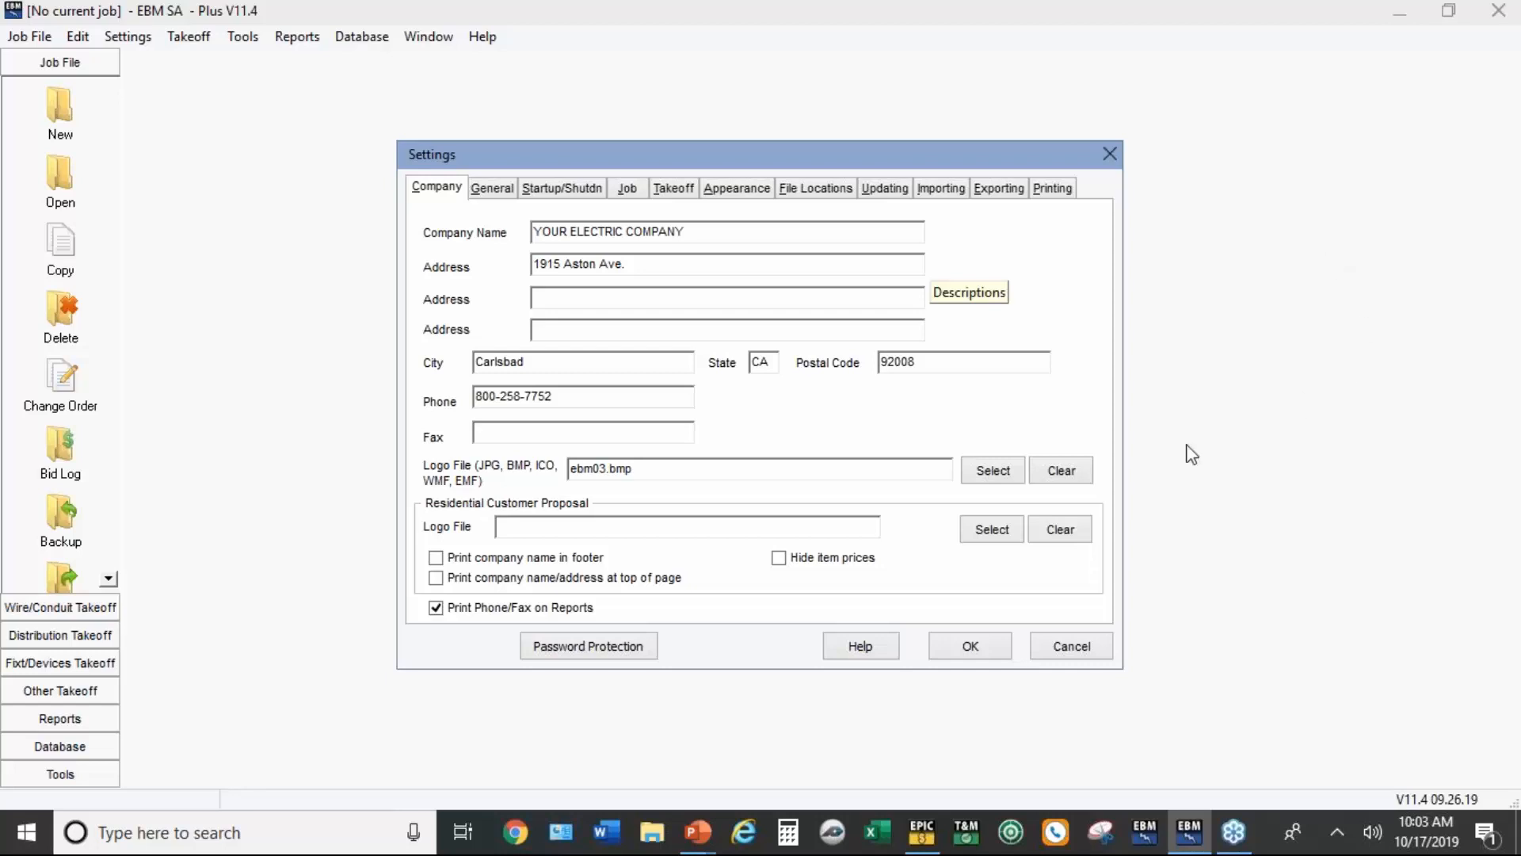
# Step: Accept the company settings and check the sales tax allocation in the default commercial job settings
pyautogui.click(968, 650)
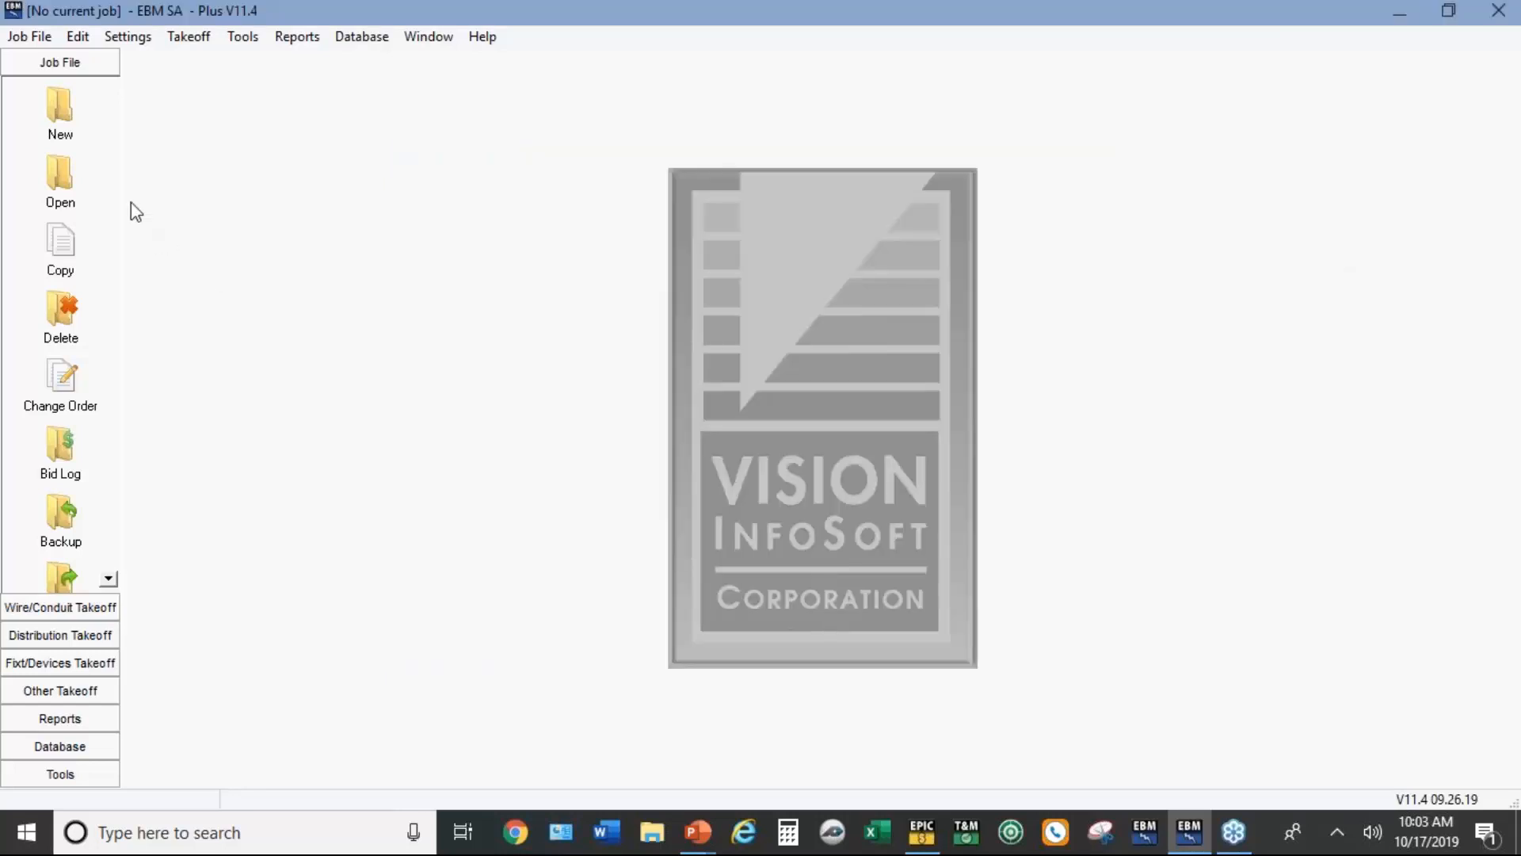
pyautogui.click(147, 38)
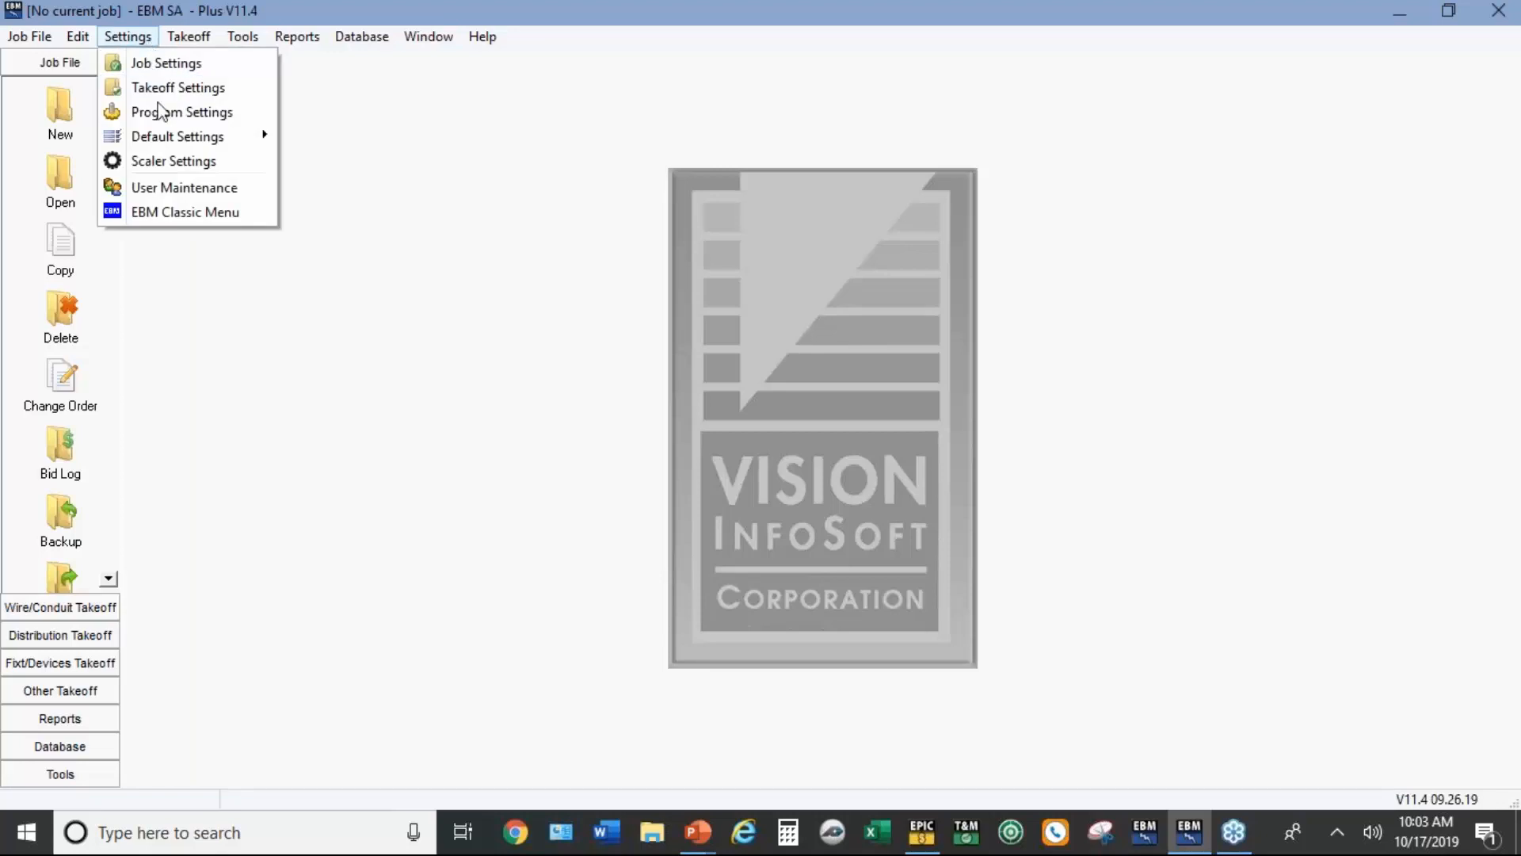
pyautogui.moveTo(166, 138)
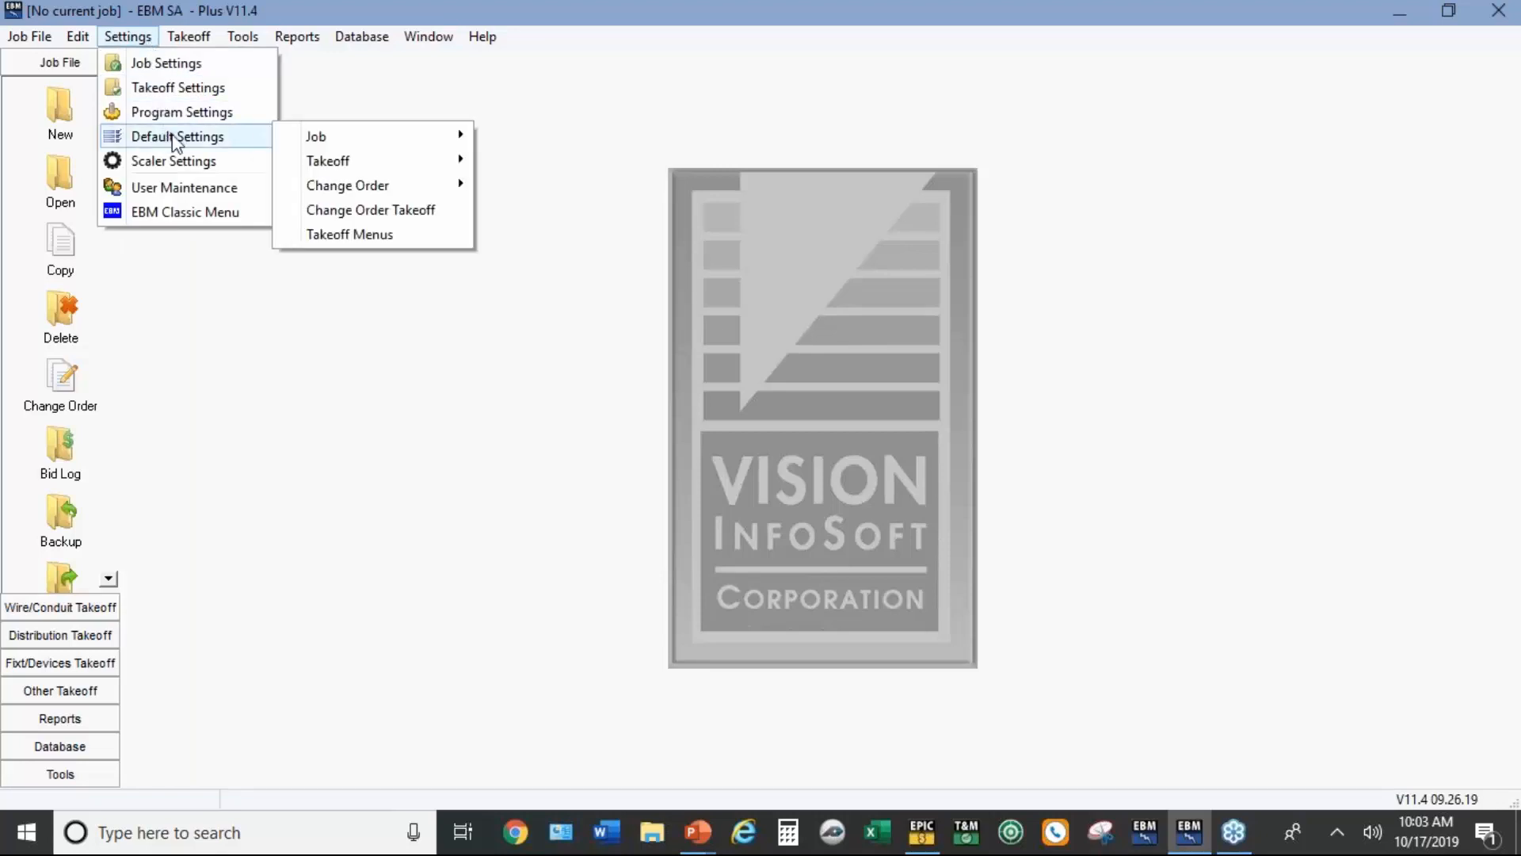
pyautogui.moveTo(312, 139)
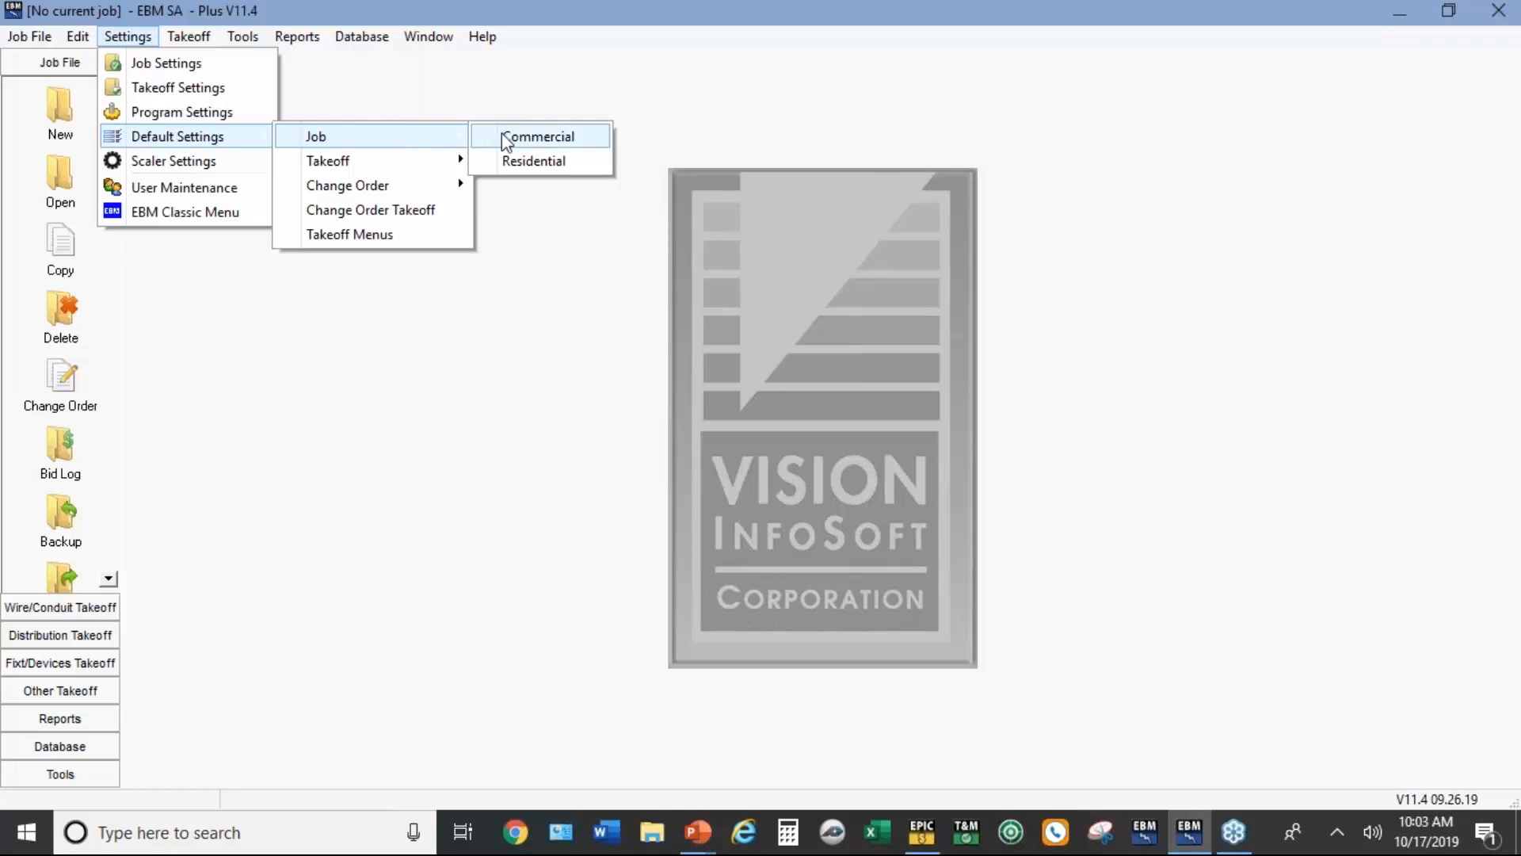
pyautogui.click(519, 138)
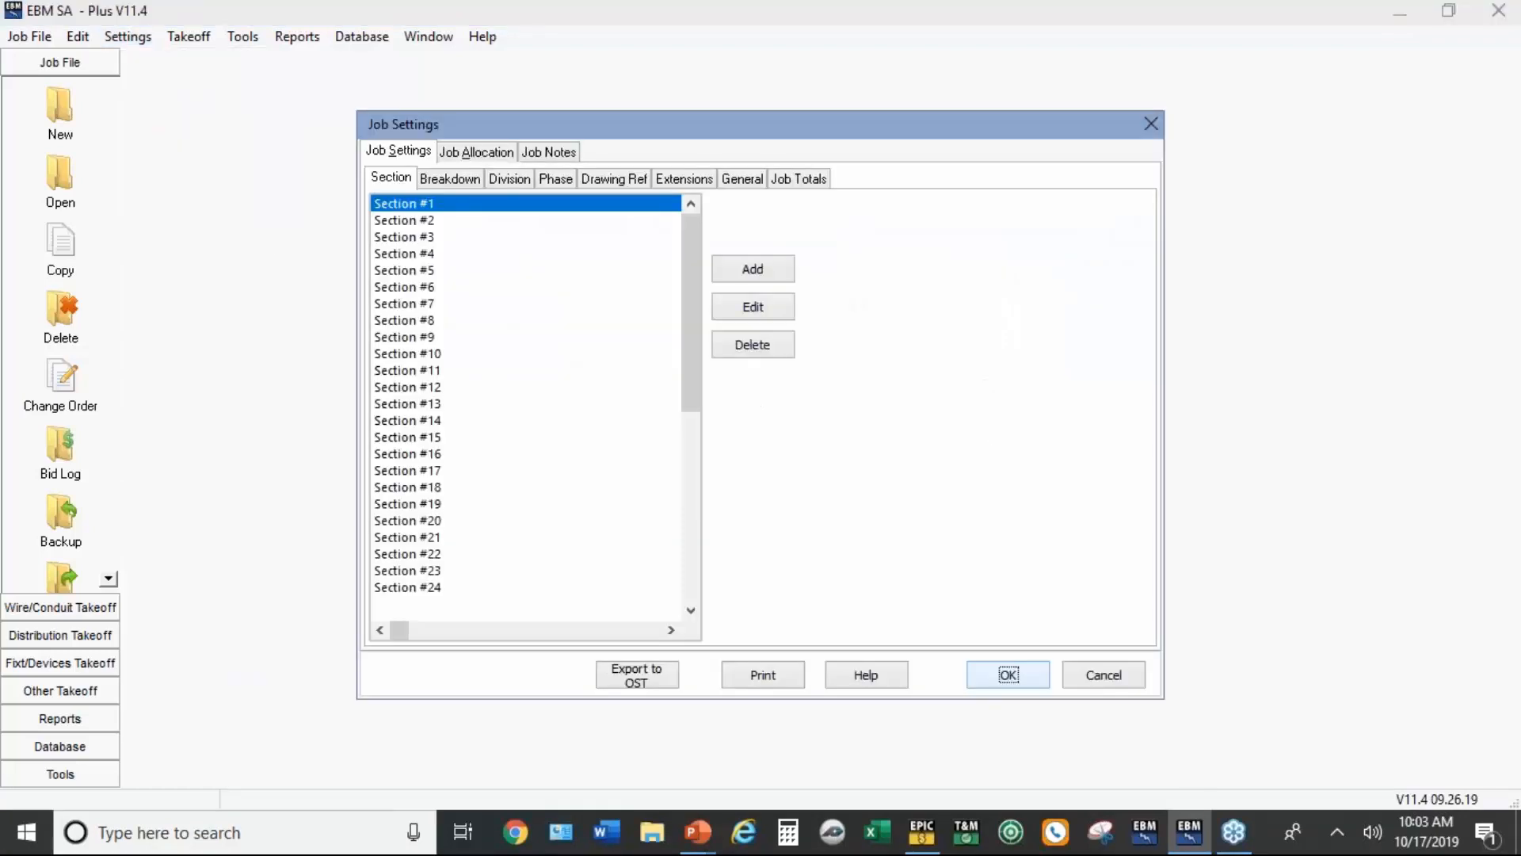
pyautogui.click(485, 152)
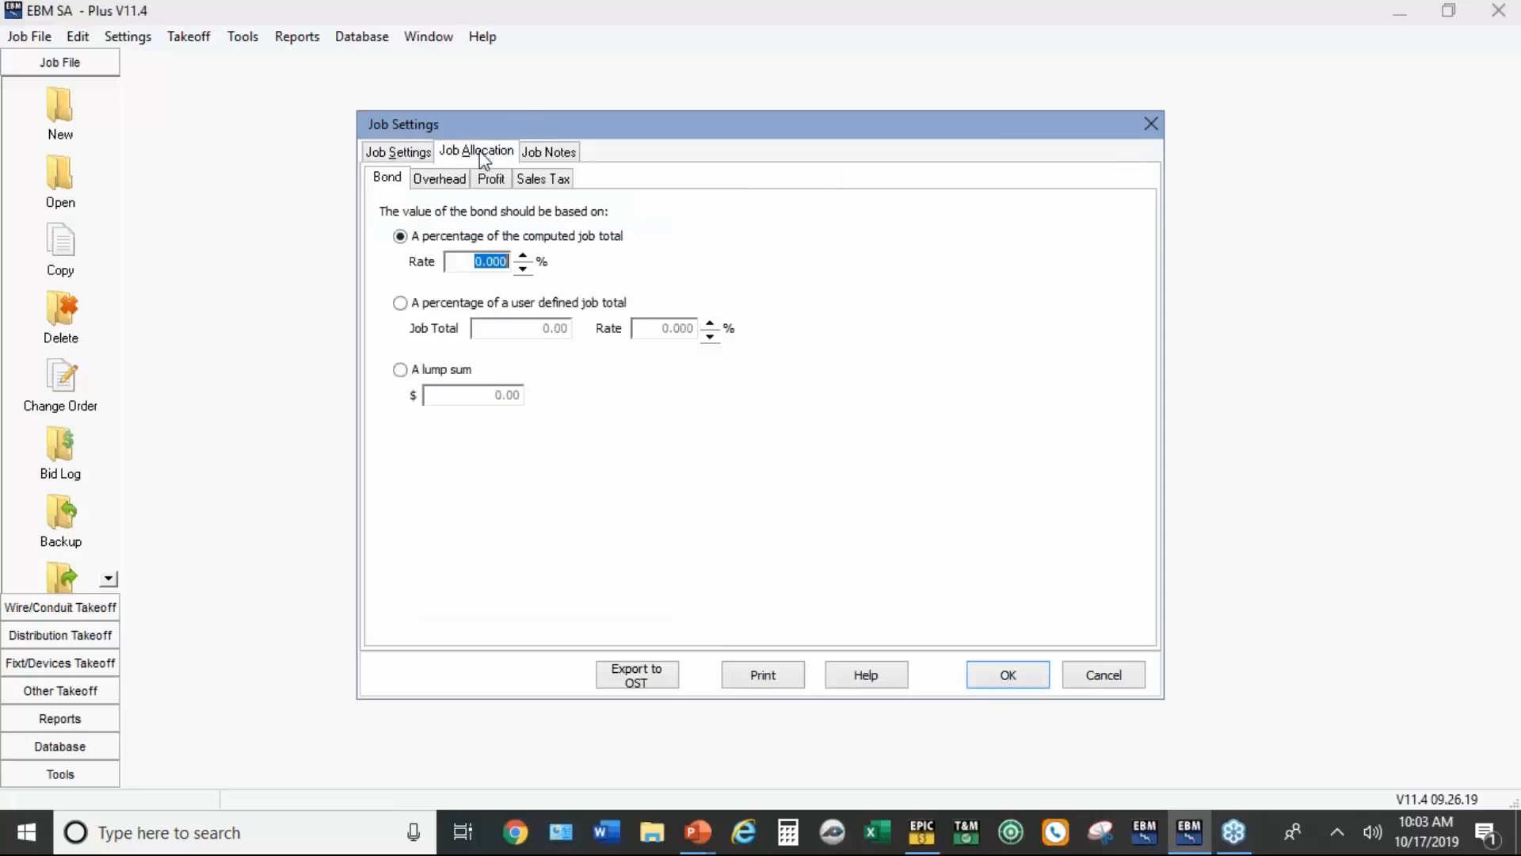
pyautogui.click(545, 179)
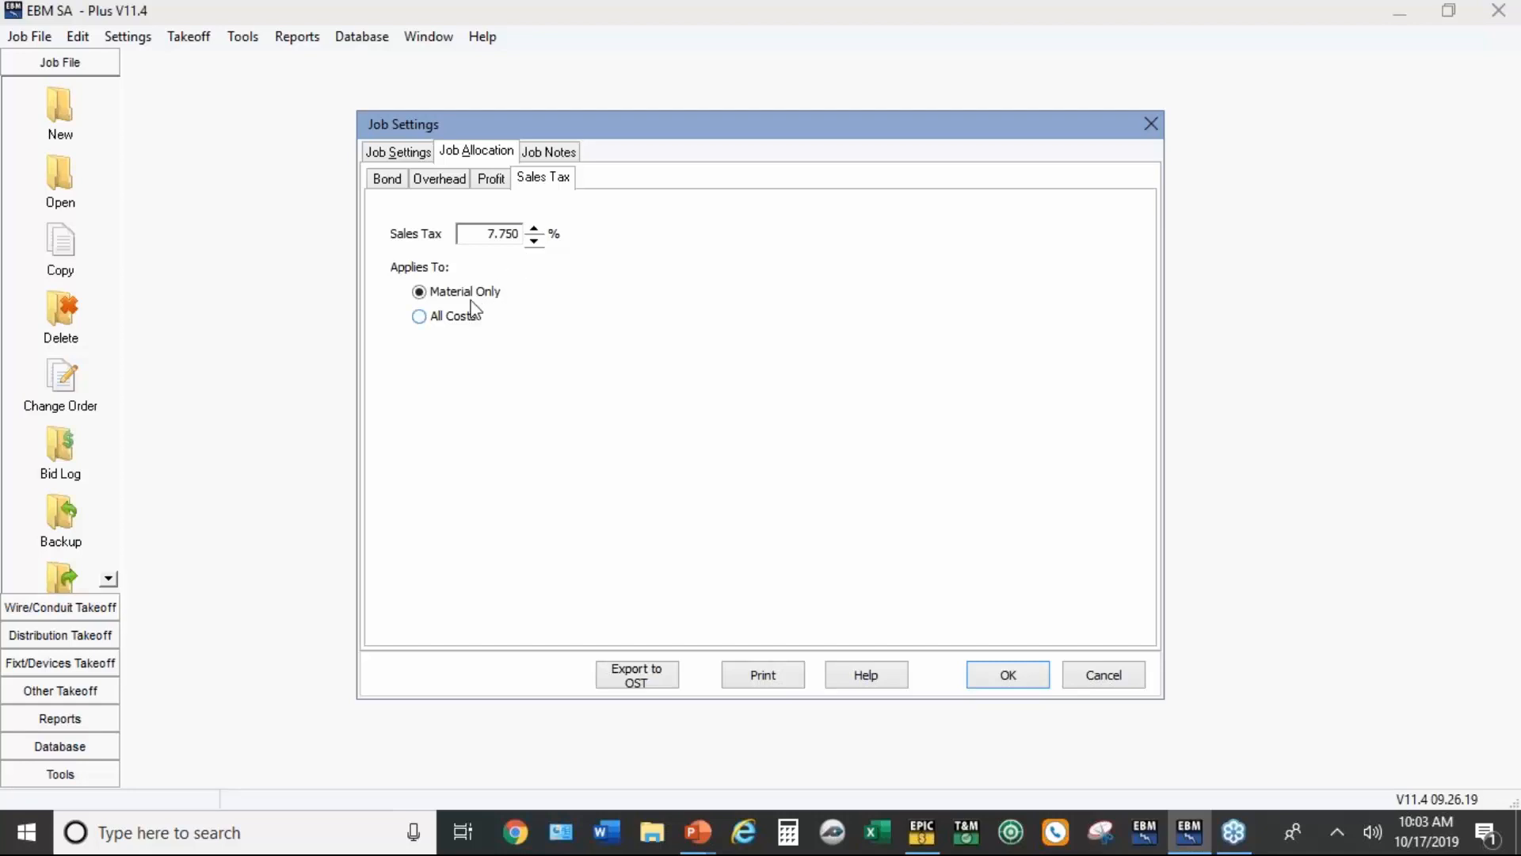
# Step: Review the extension options and available direct labor rate sets in the default commercial job settings, accepting both
pyautogui.click(398, 151)
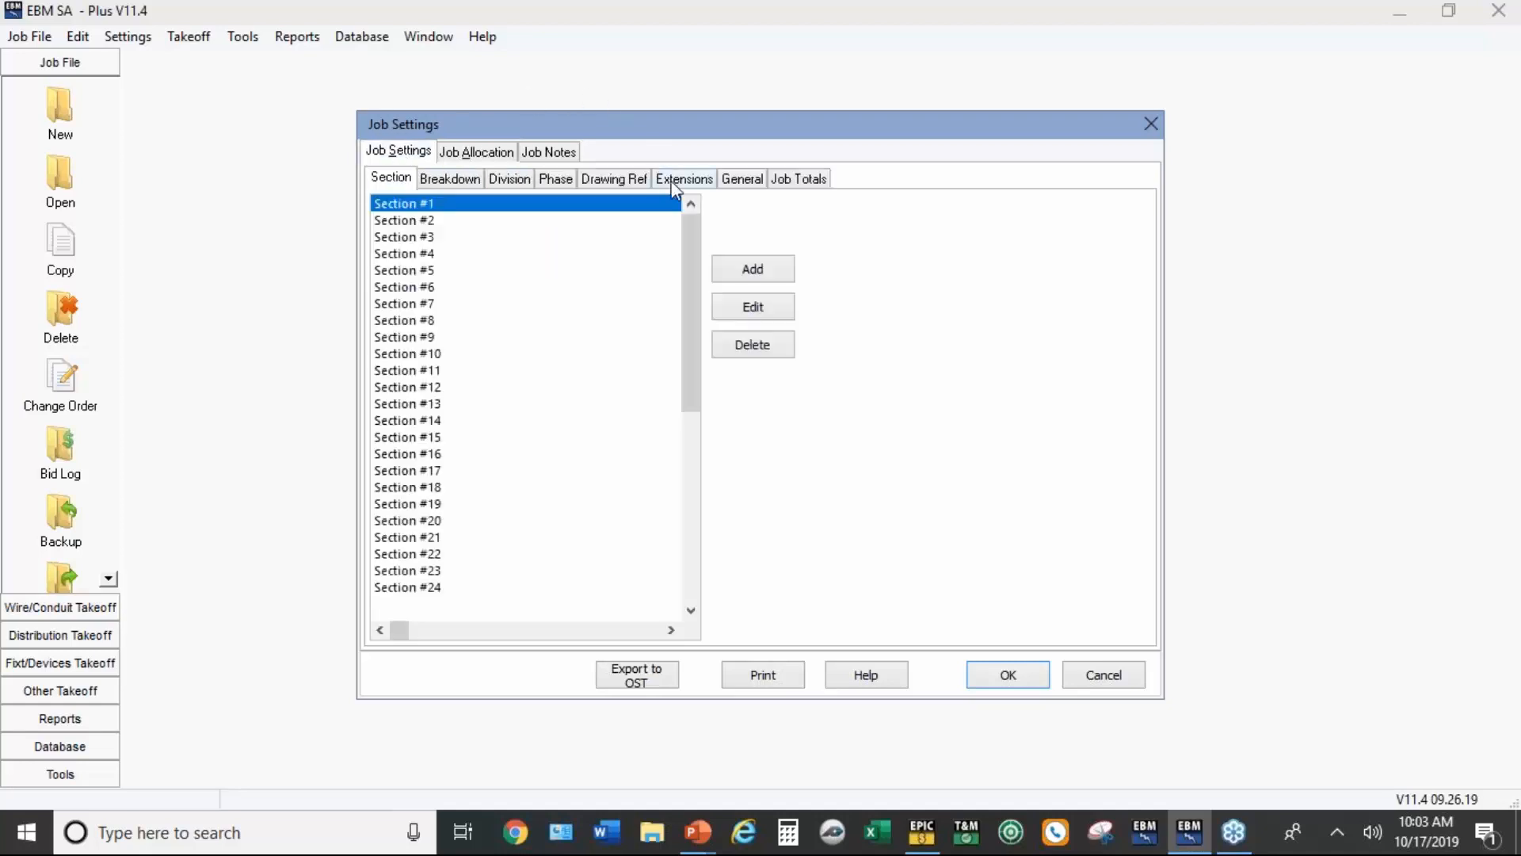
pyautogui.click(676, 188)
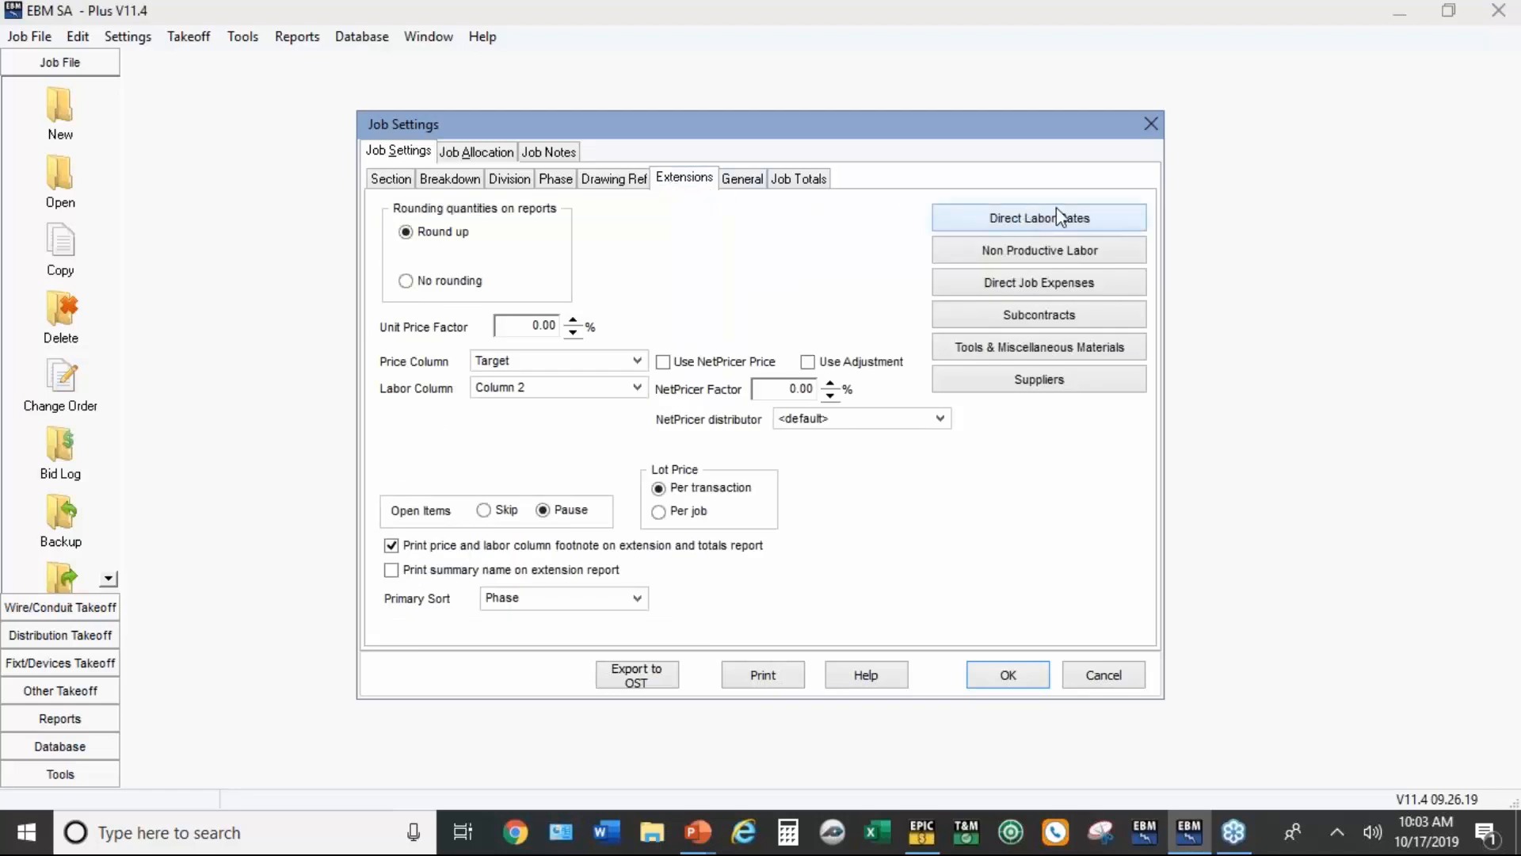
pyautogui.click(1071, 227)
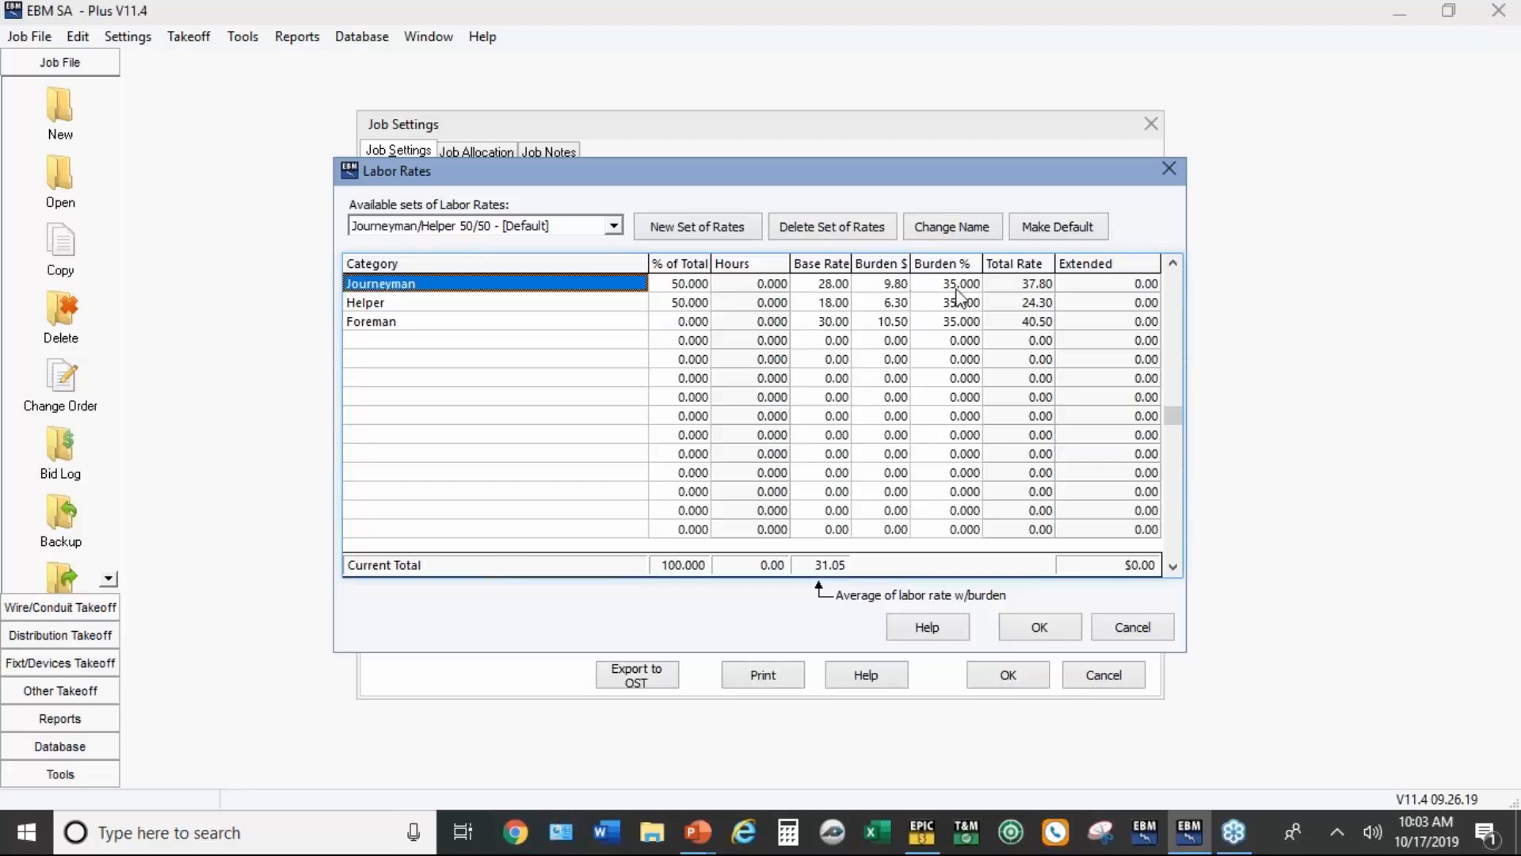
pyautogui.click(618, 229)
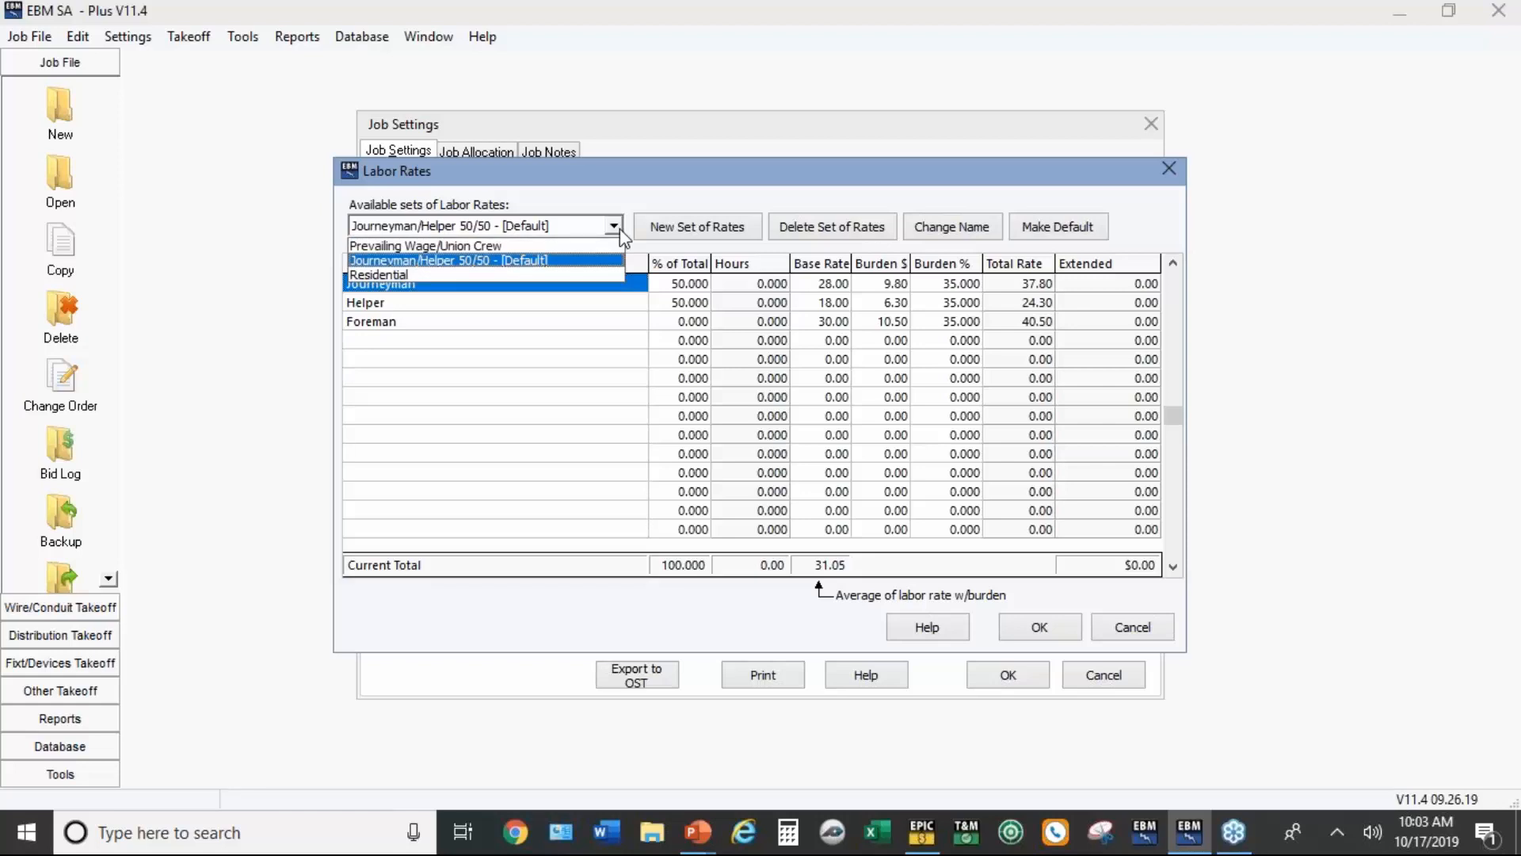
pyautogui.click(622, 236)
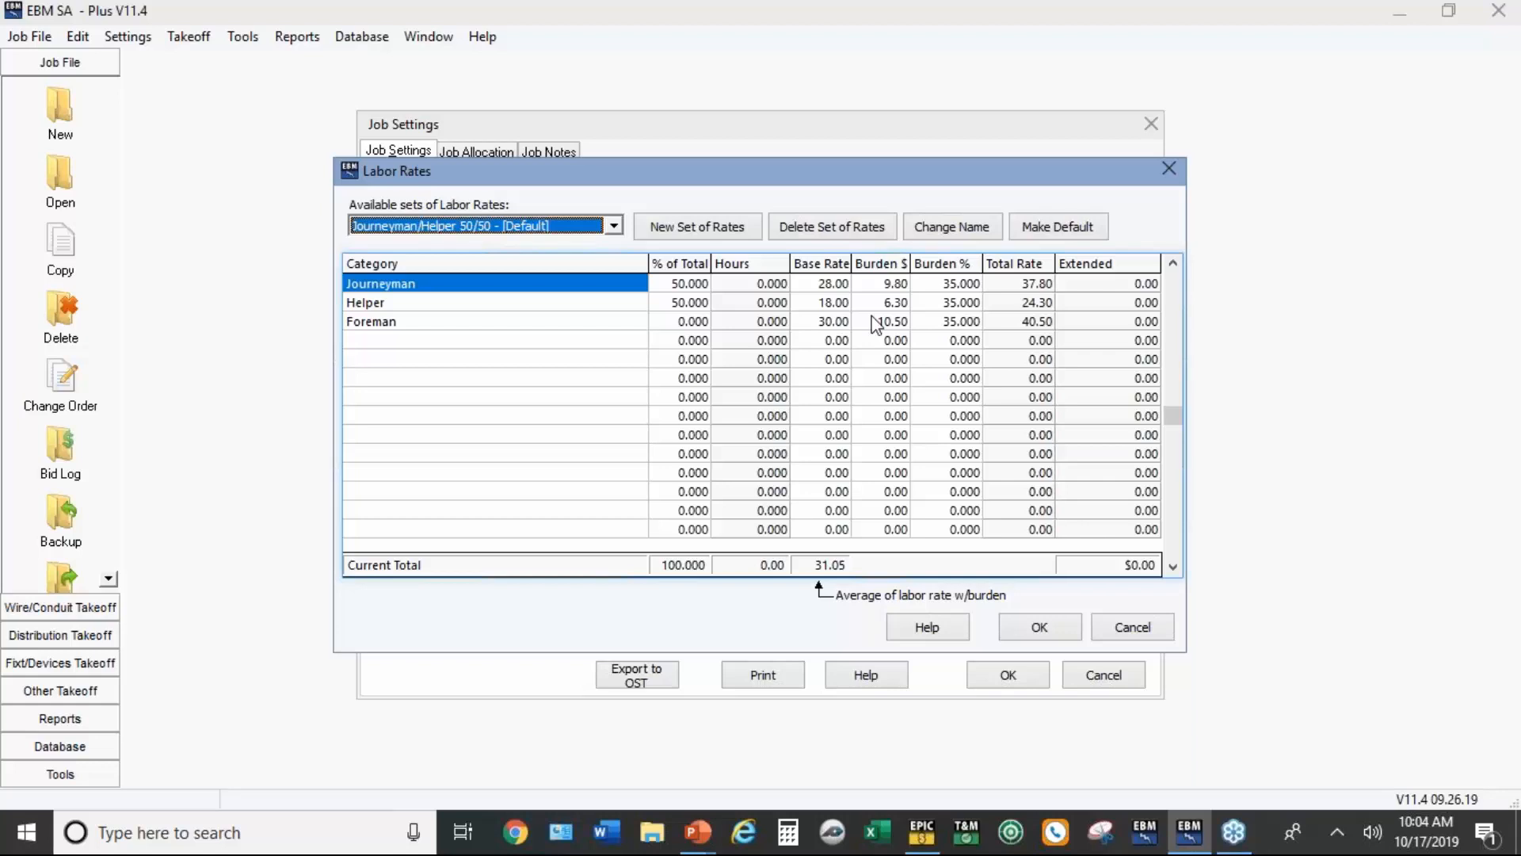
pyautogui.click(1039, 627)
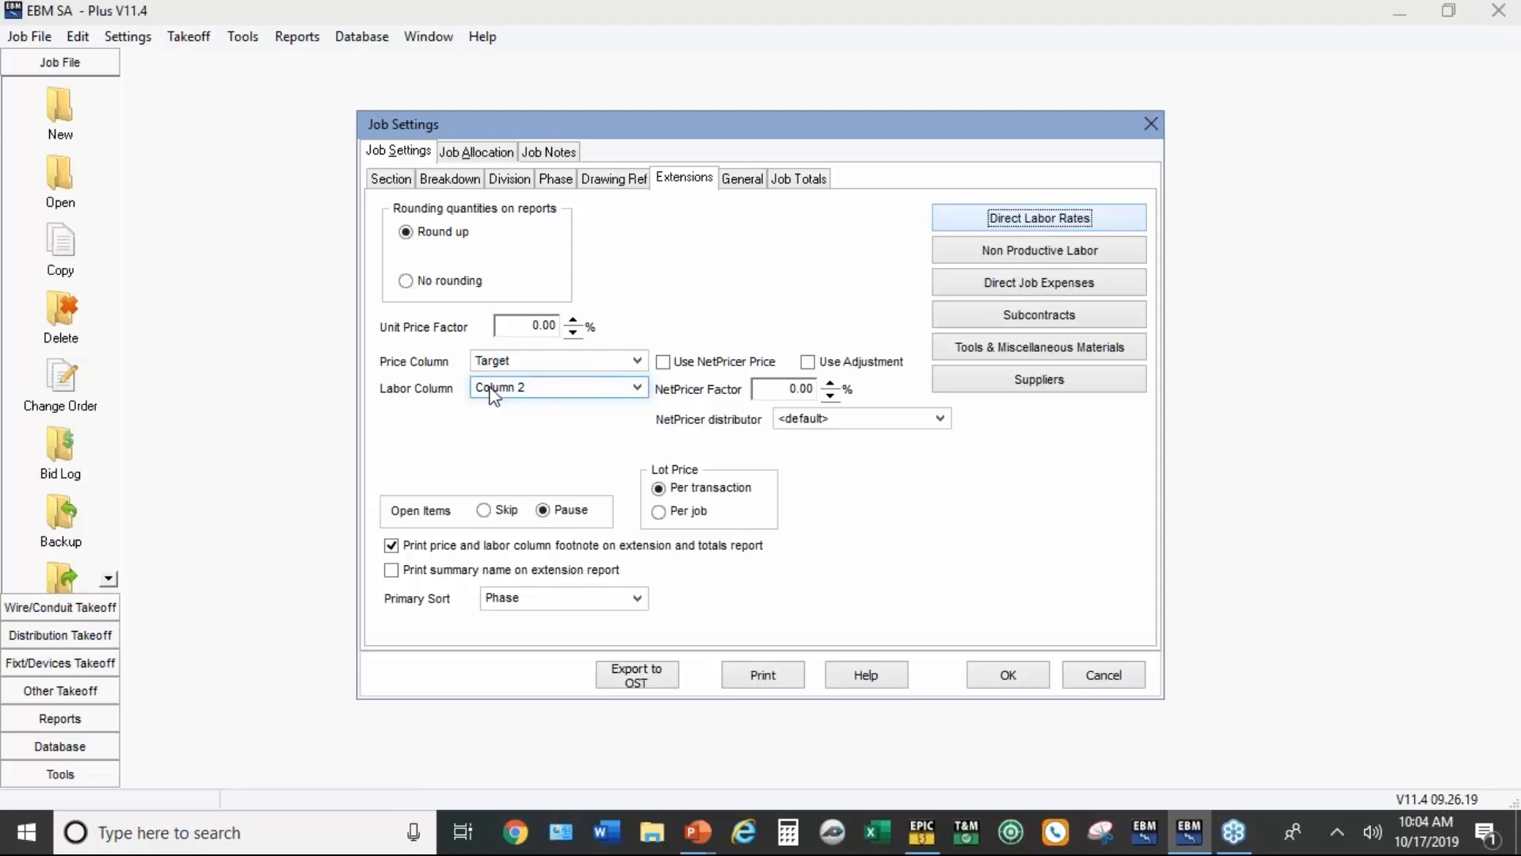
pyautogui.click(1046, 680)
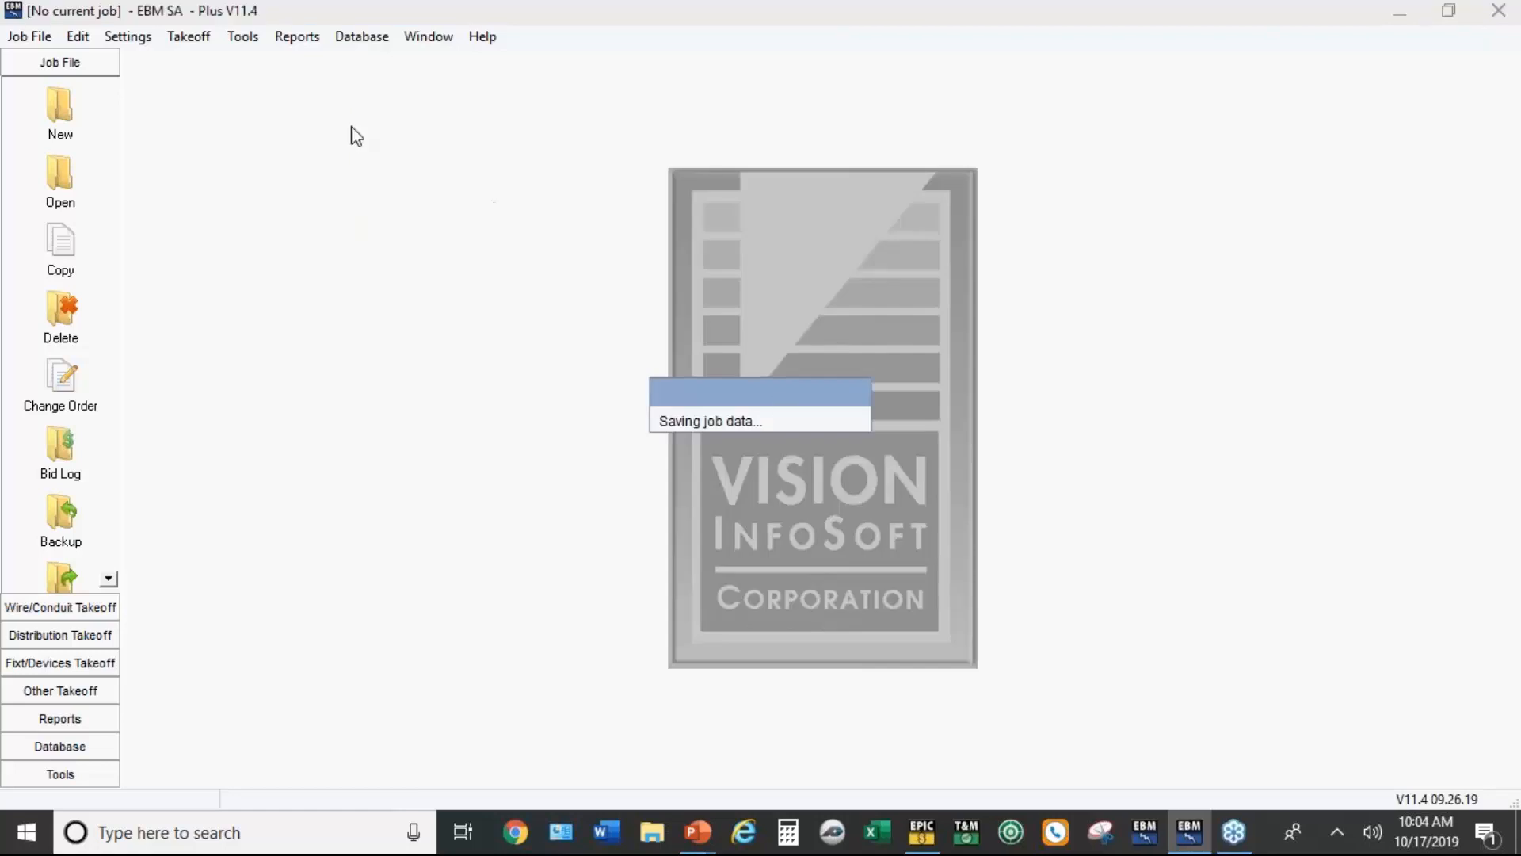
# Step: Set the sales tax to 7.75% in the default commercial change order settings
pyautogui.click(140, 39)
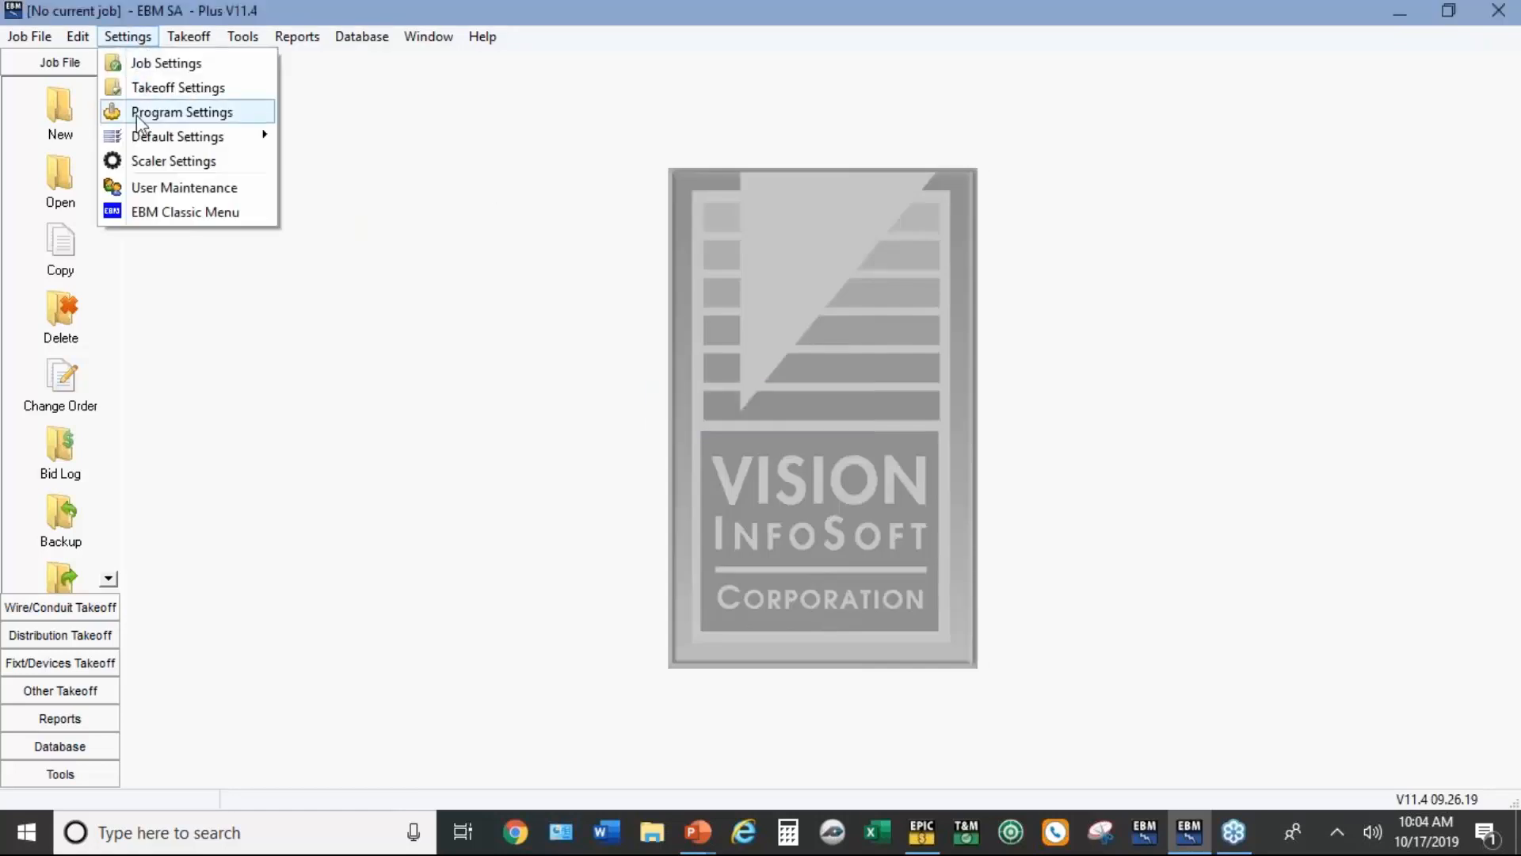
pyautogui.moveTo(146, 137)
pyautogui.moveTo(318, 193)
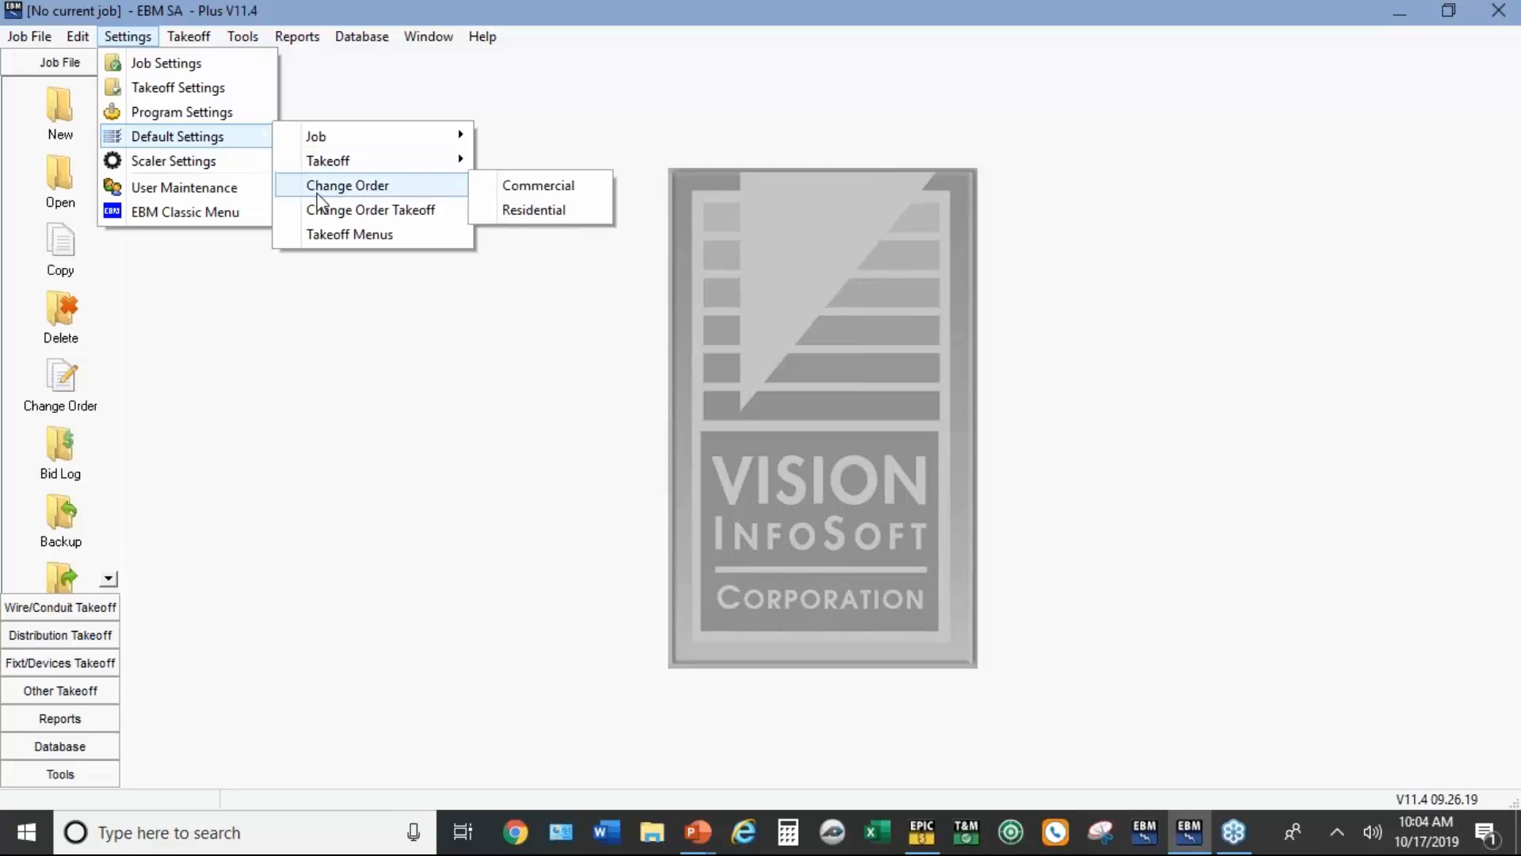
pyautogui.click(522, 190)
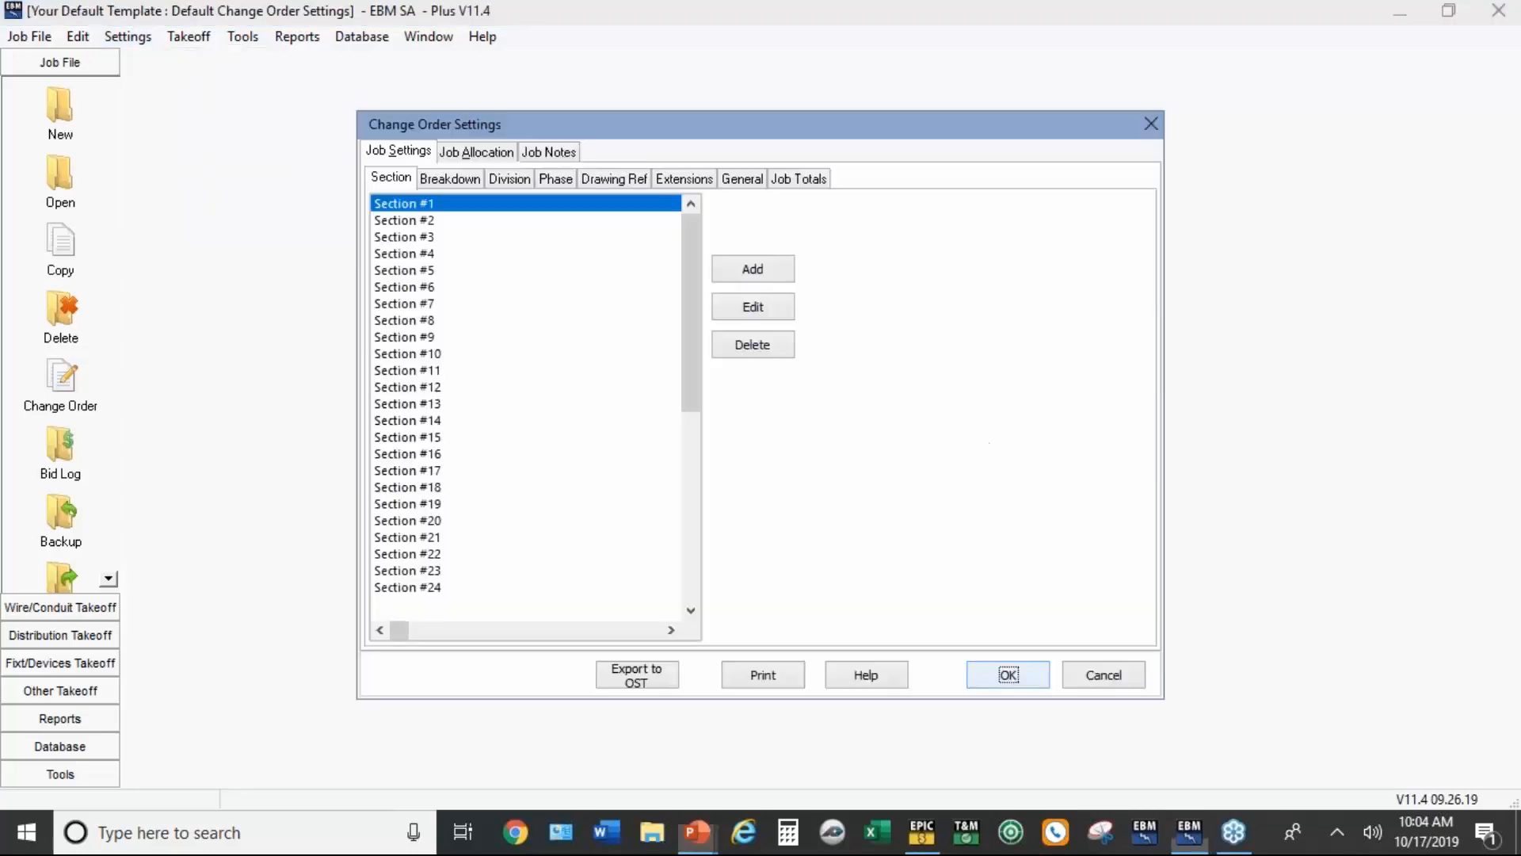
pyautogui.click(505, 153)
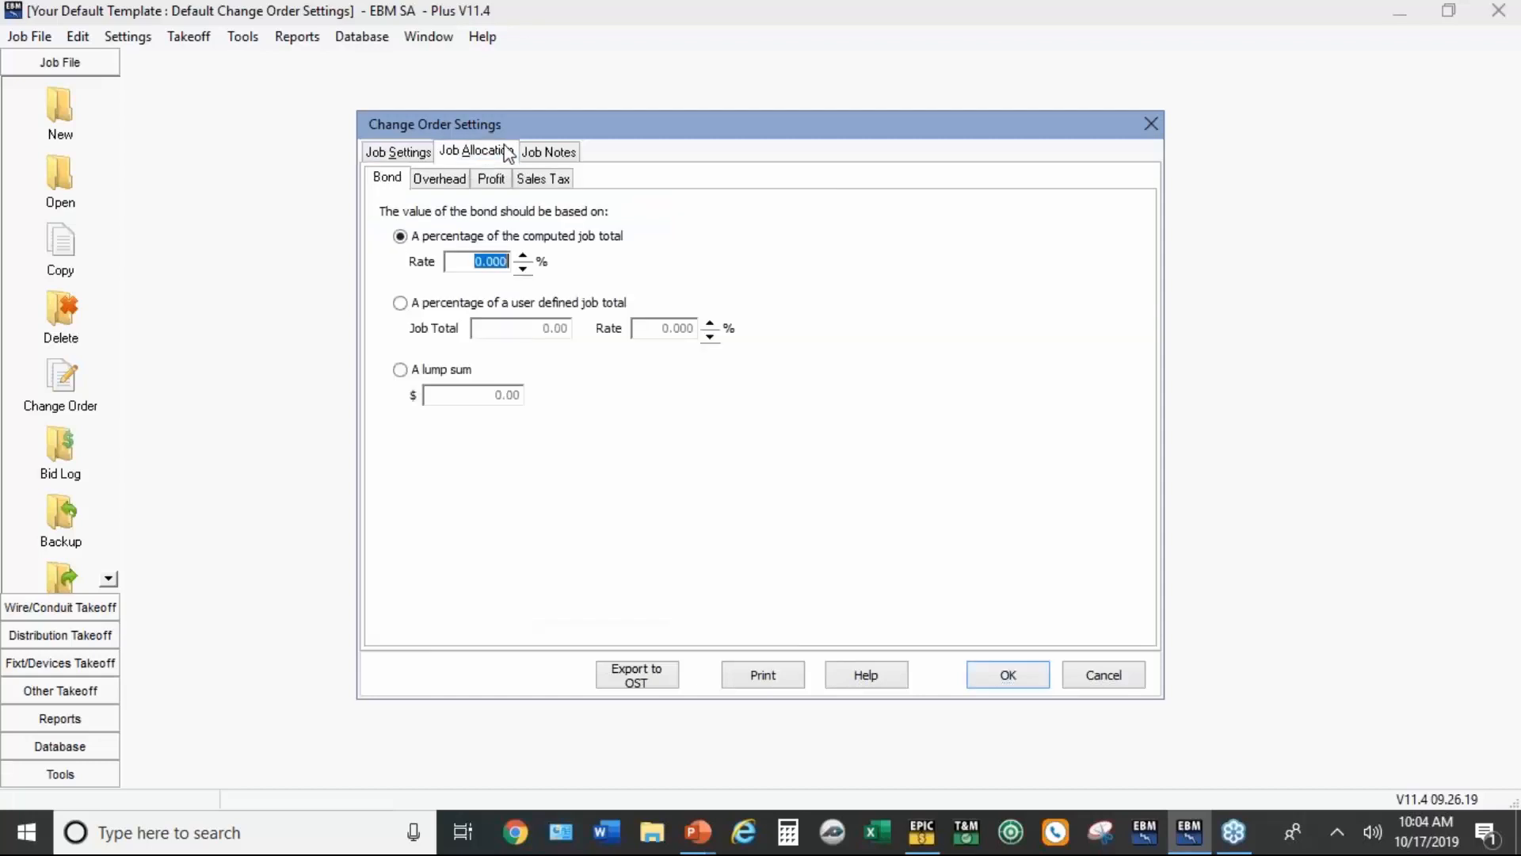
pyautogui.click(544, 178)
pyautogui.doubleClick(518, 234)
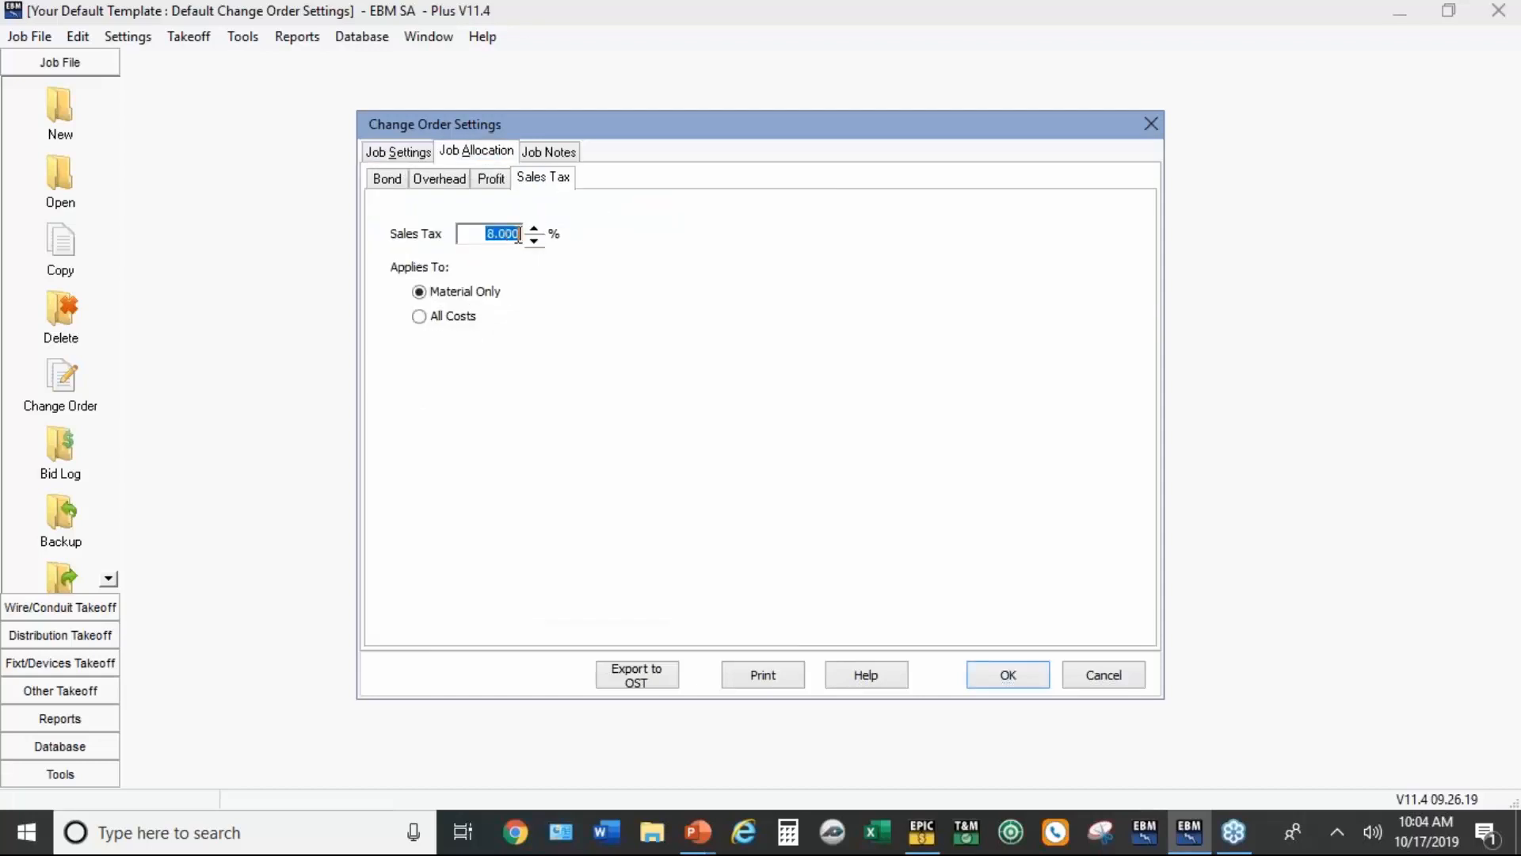
pyautogui.press('BackSpace')
pyautogui.write('7.75')
# Step: Review the extension options and direct labor rates for commercial change orders, and accept the settings
pyautogui.click(403, 153)
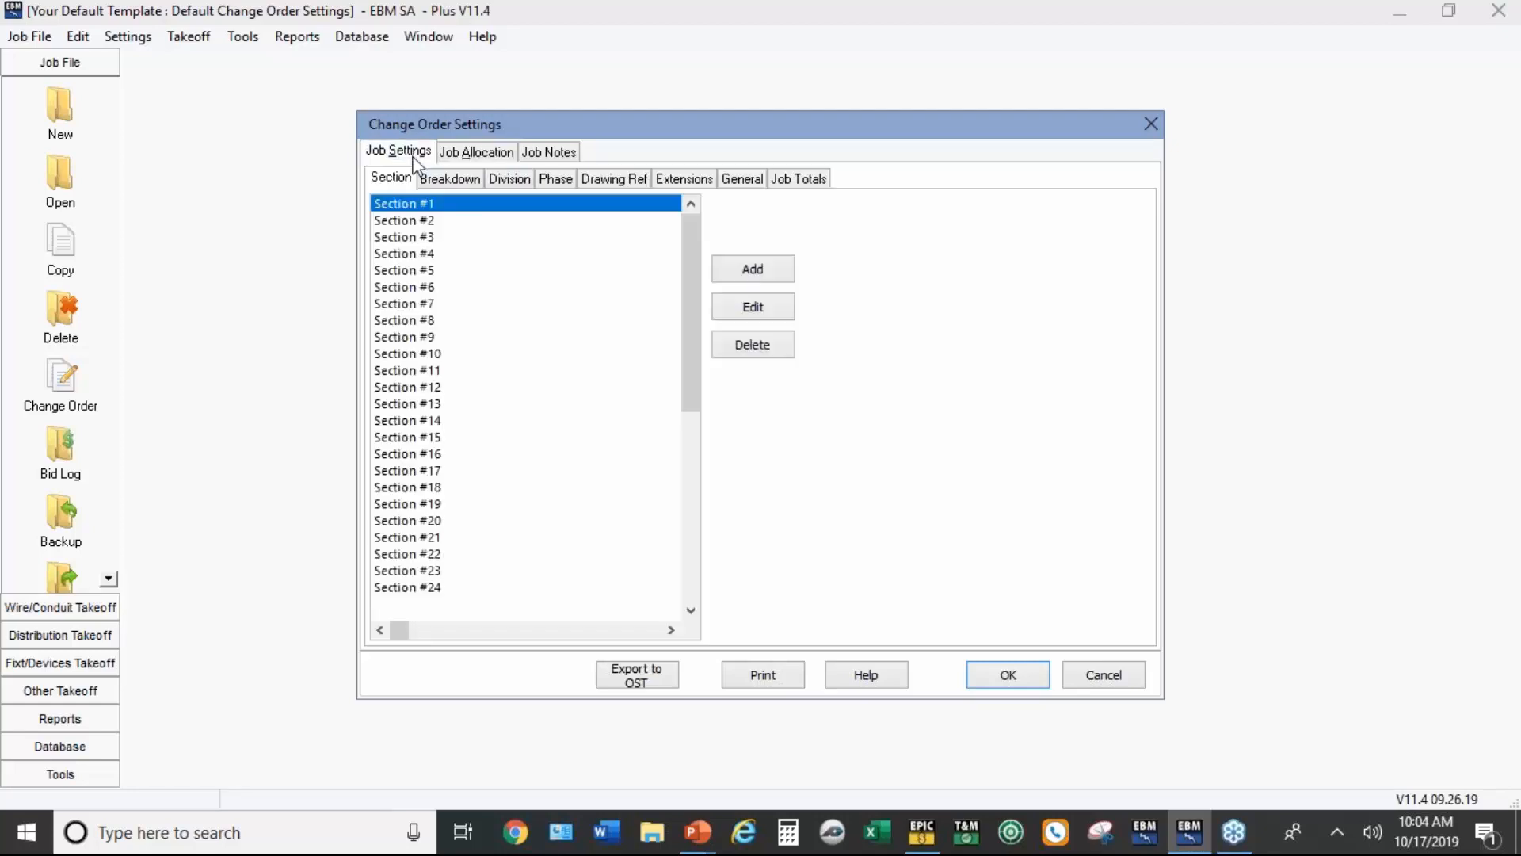
pyautogui.click(679, 181)
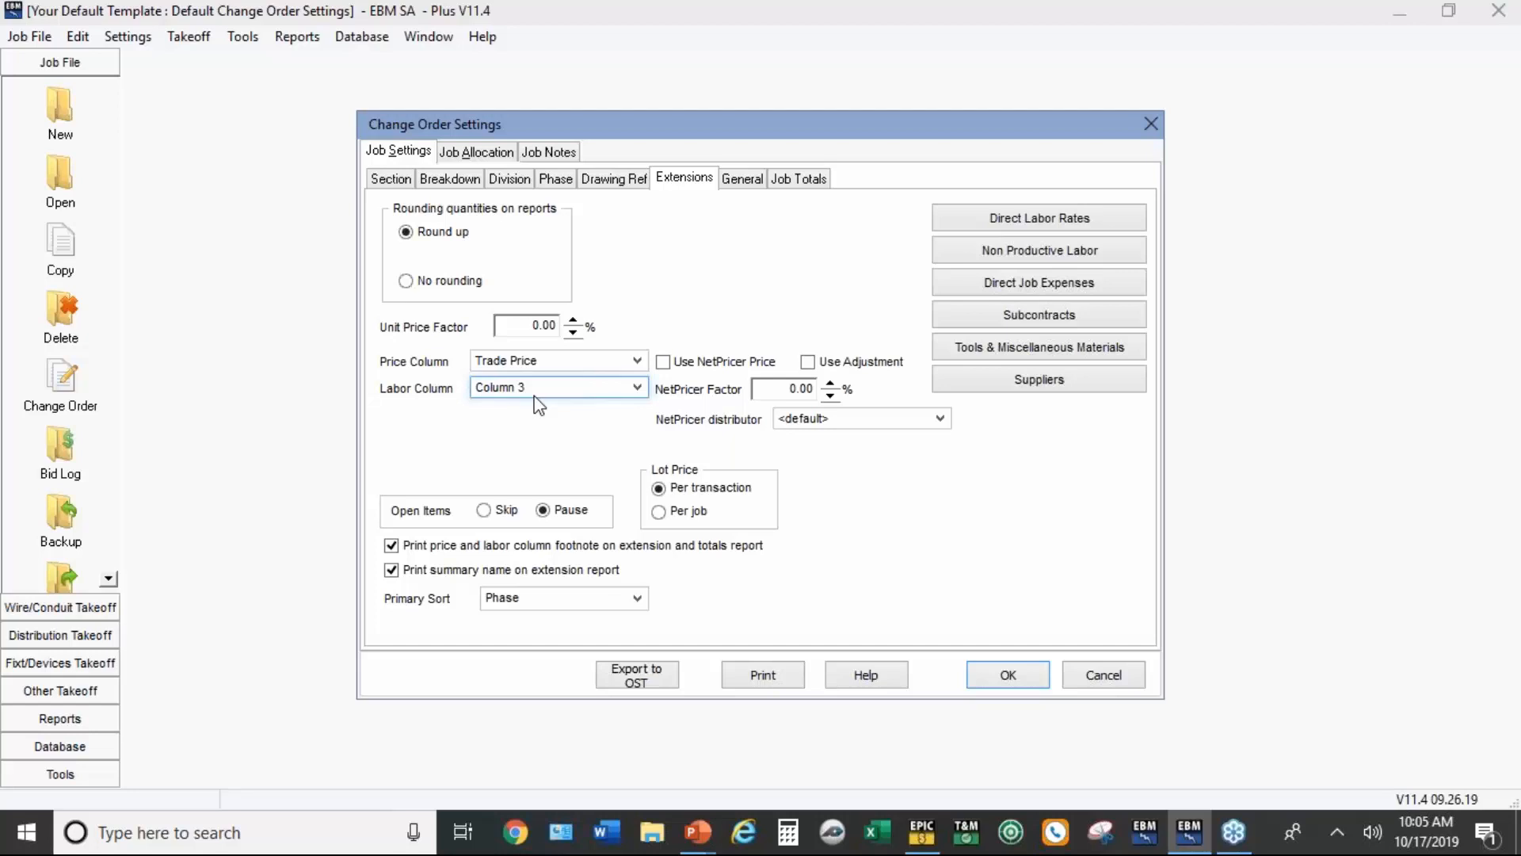
pyautogui.click(1071, 223)
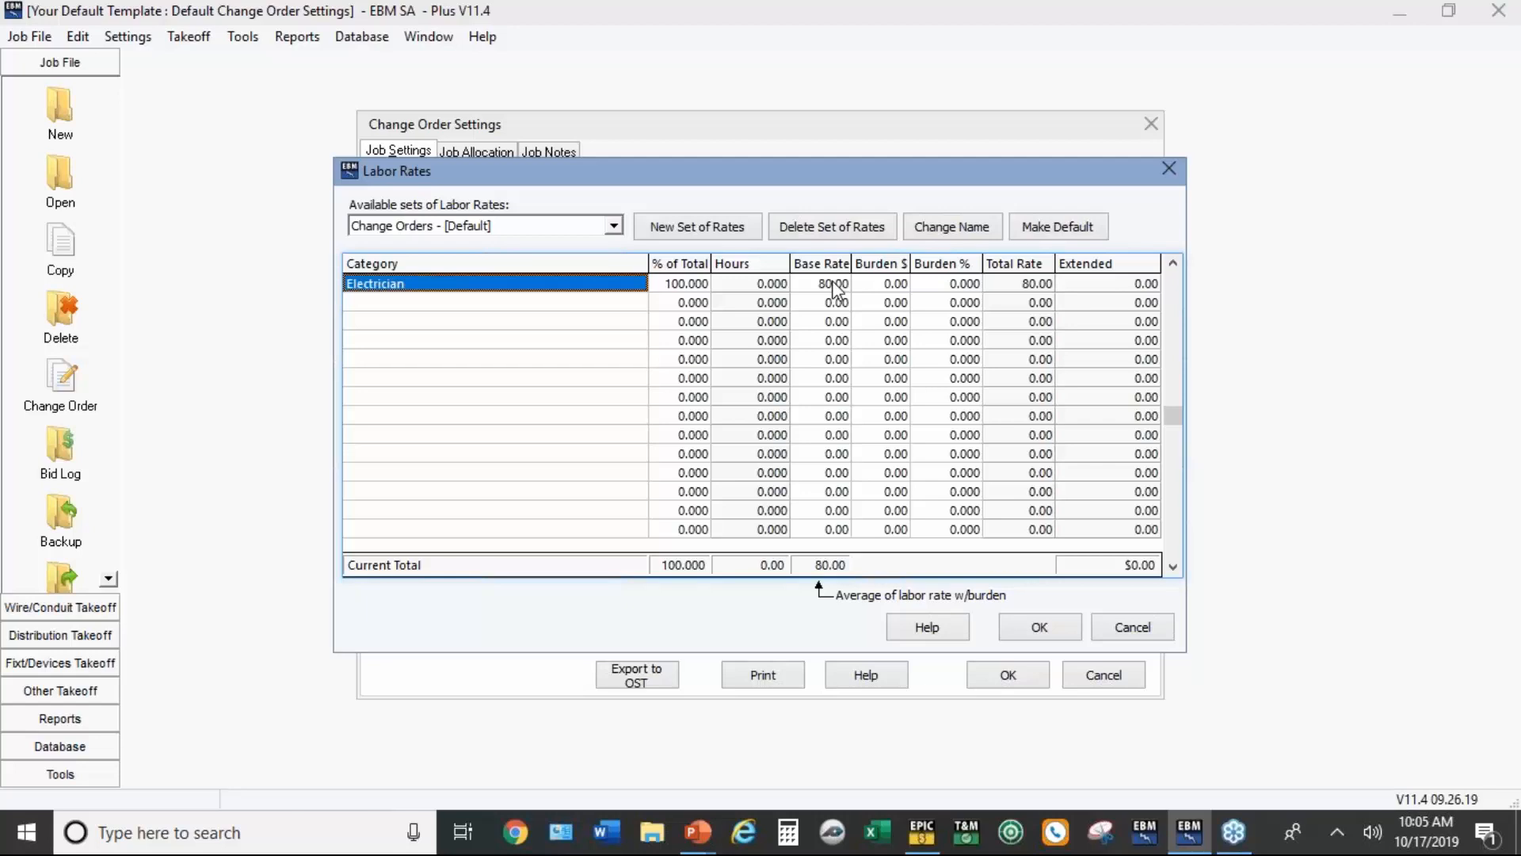
pyautogui.click(1057, 624)
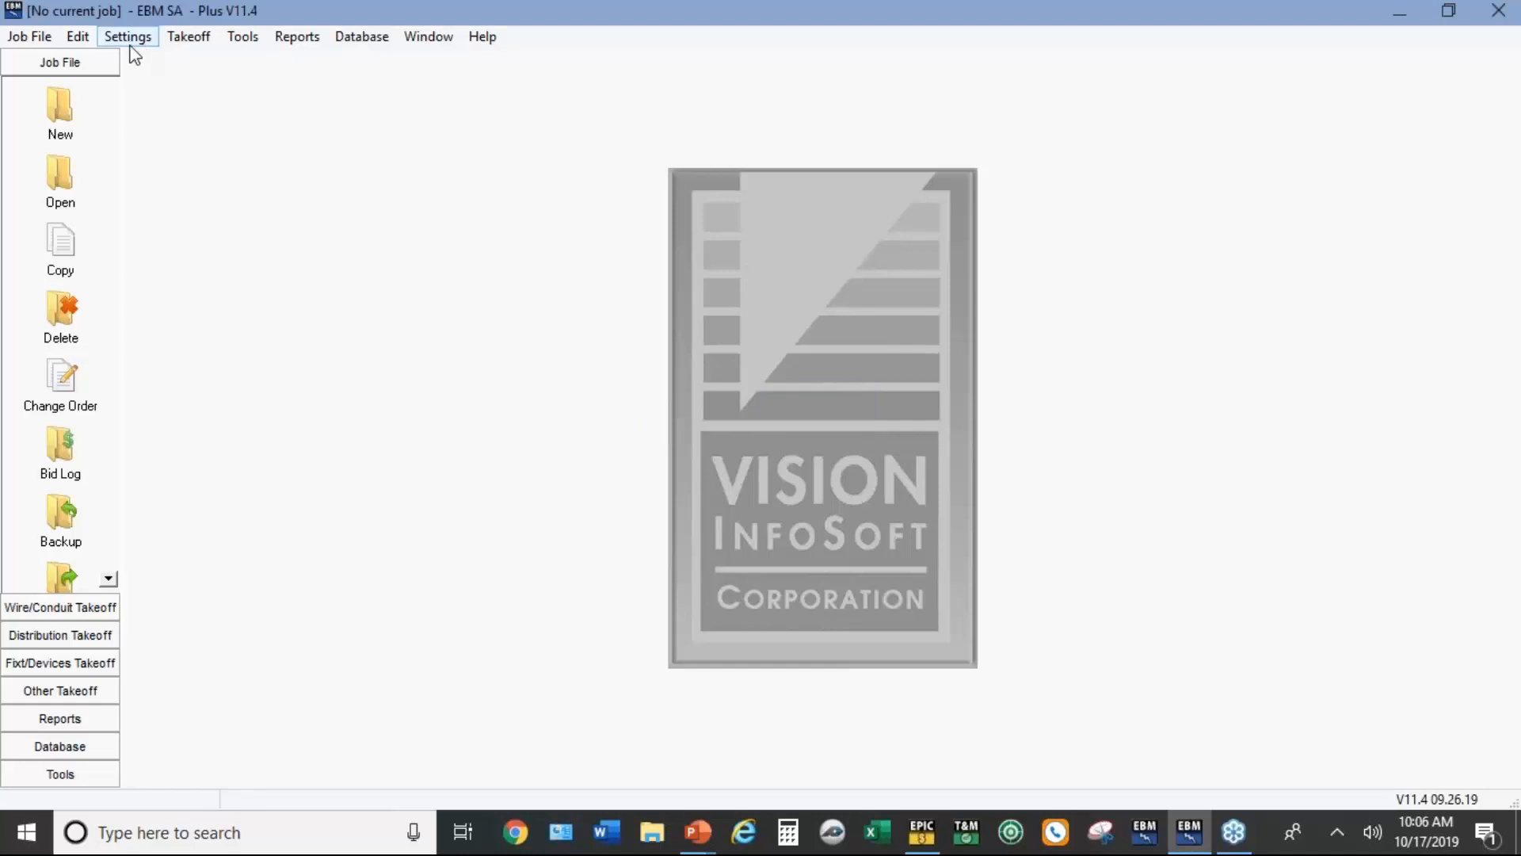
# Step: Set the branch circuit conduit size to 3/4" in the default commercial takeoff settings
pyautogui.click(132, 41)
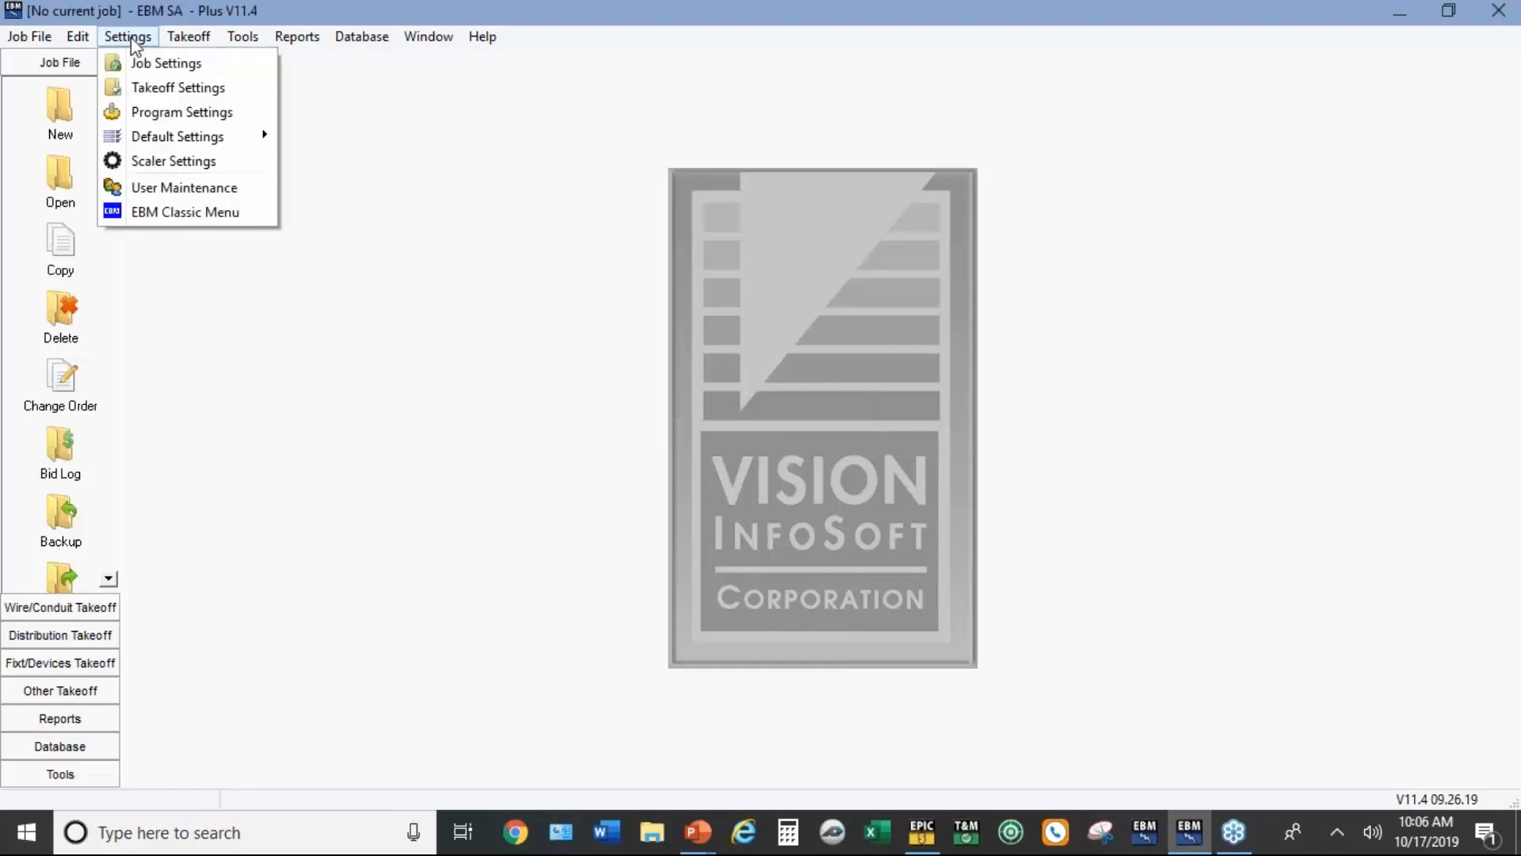
pyautogui.moveTo(176, 137)
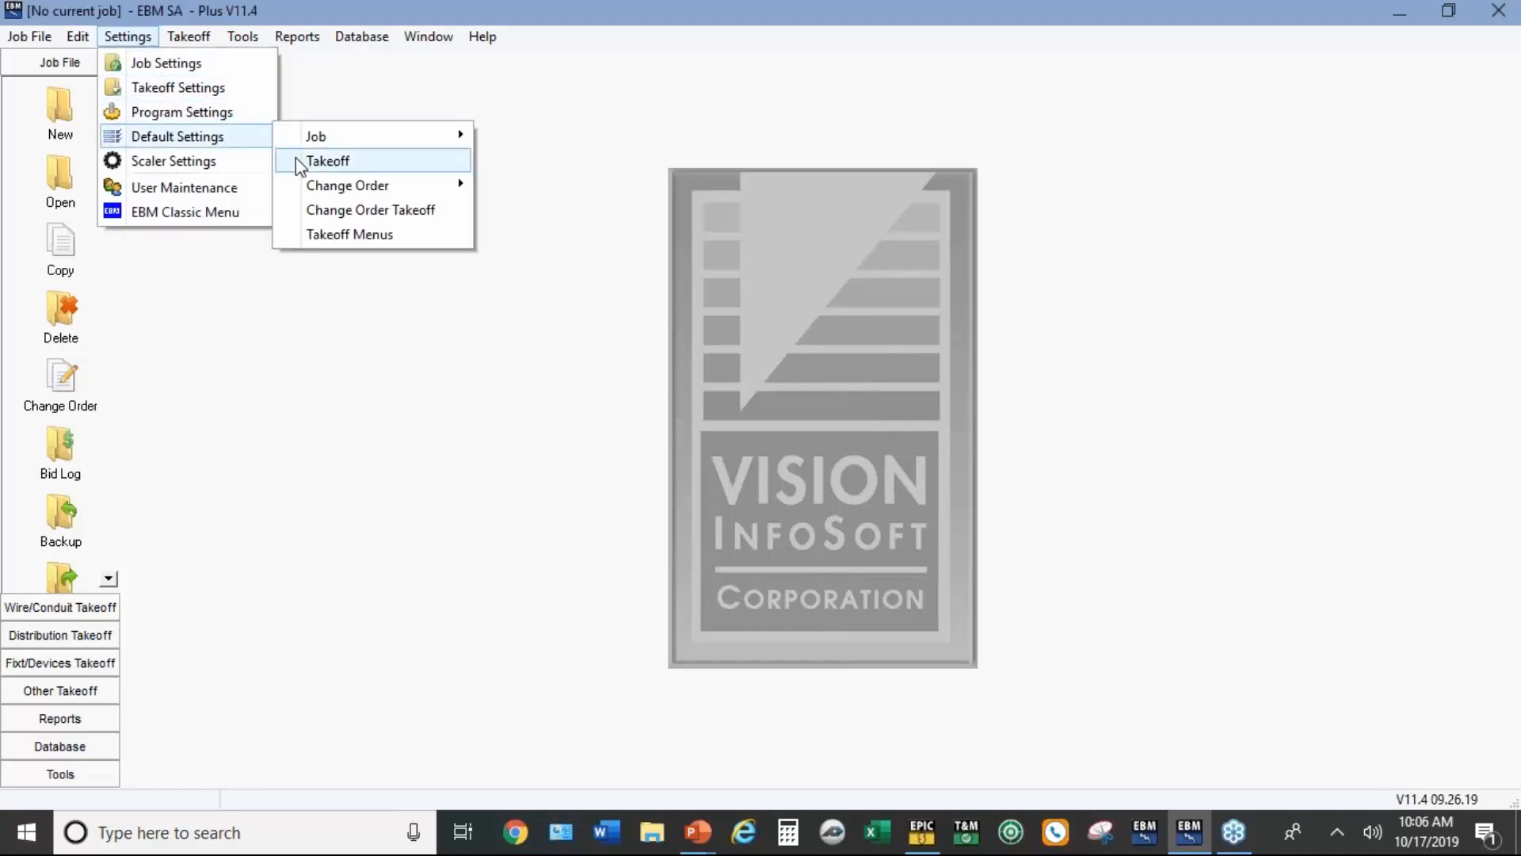
pyautogui.moveTo(298, 161)
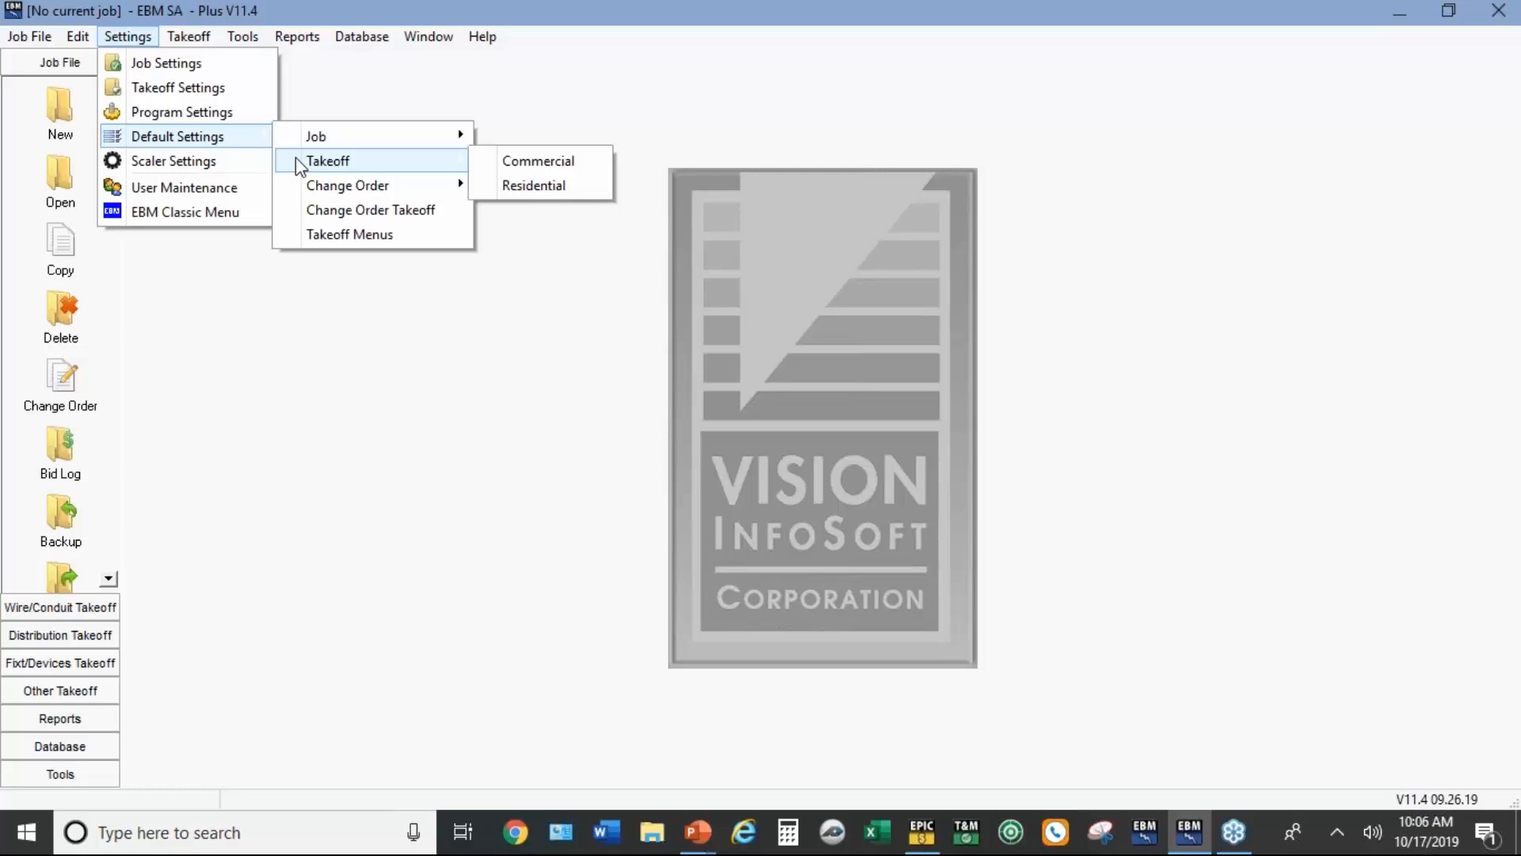
pyautogui.click(543, 165)
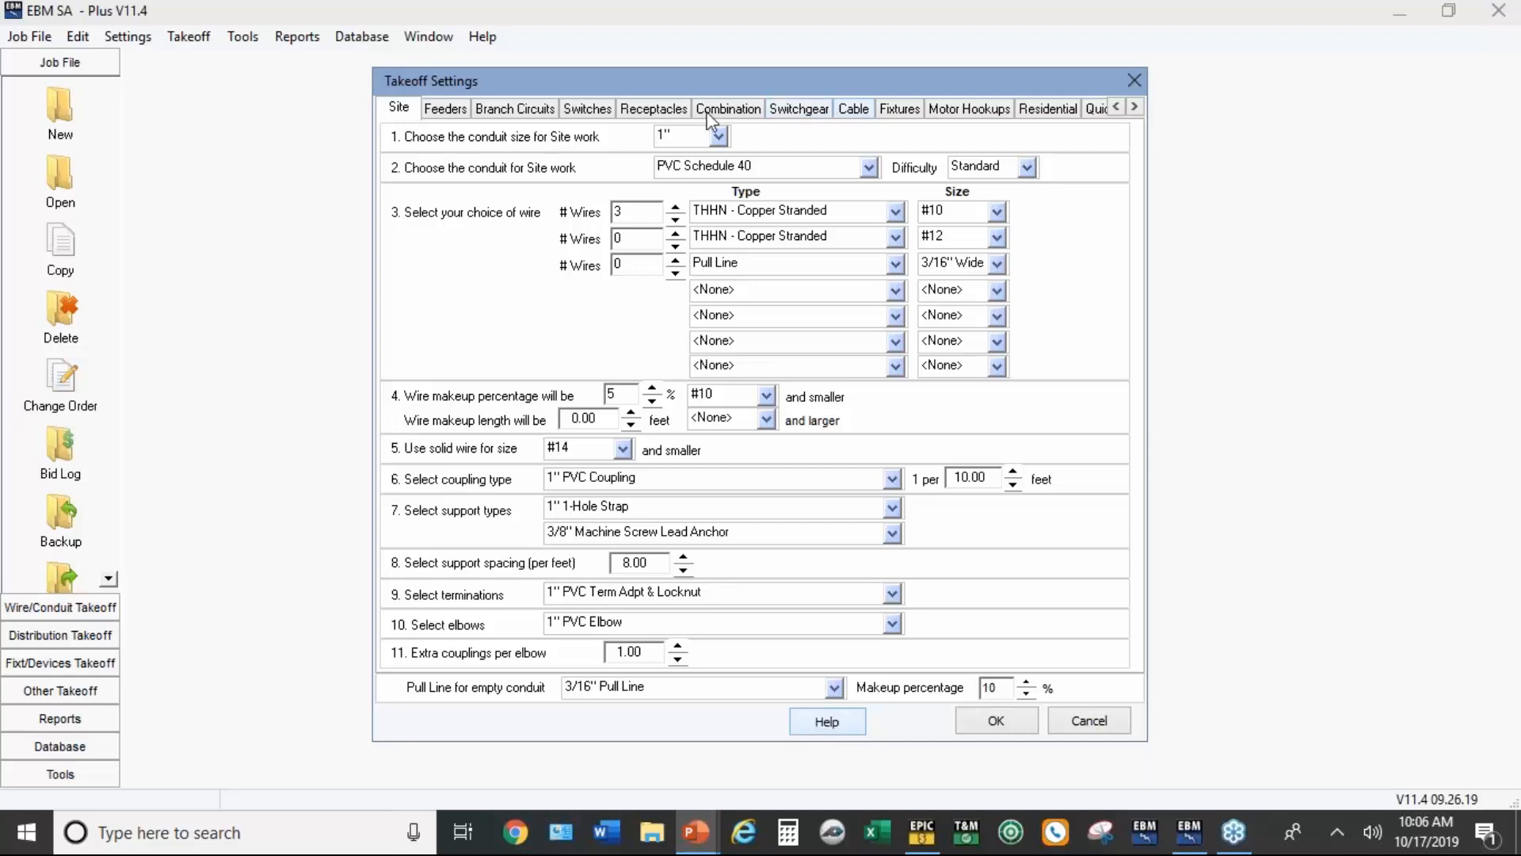
pyautogui.click(529, 110)
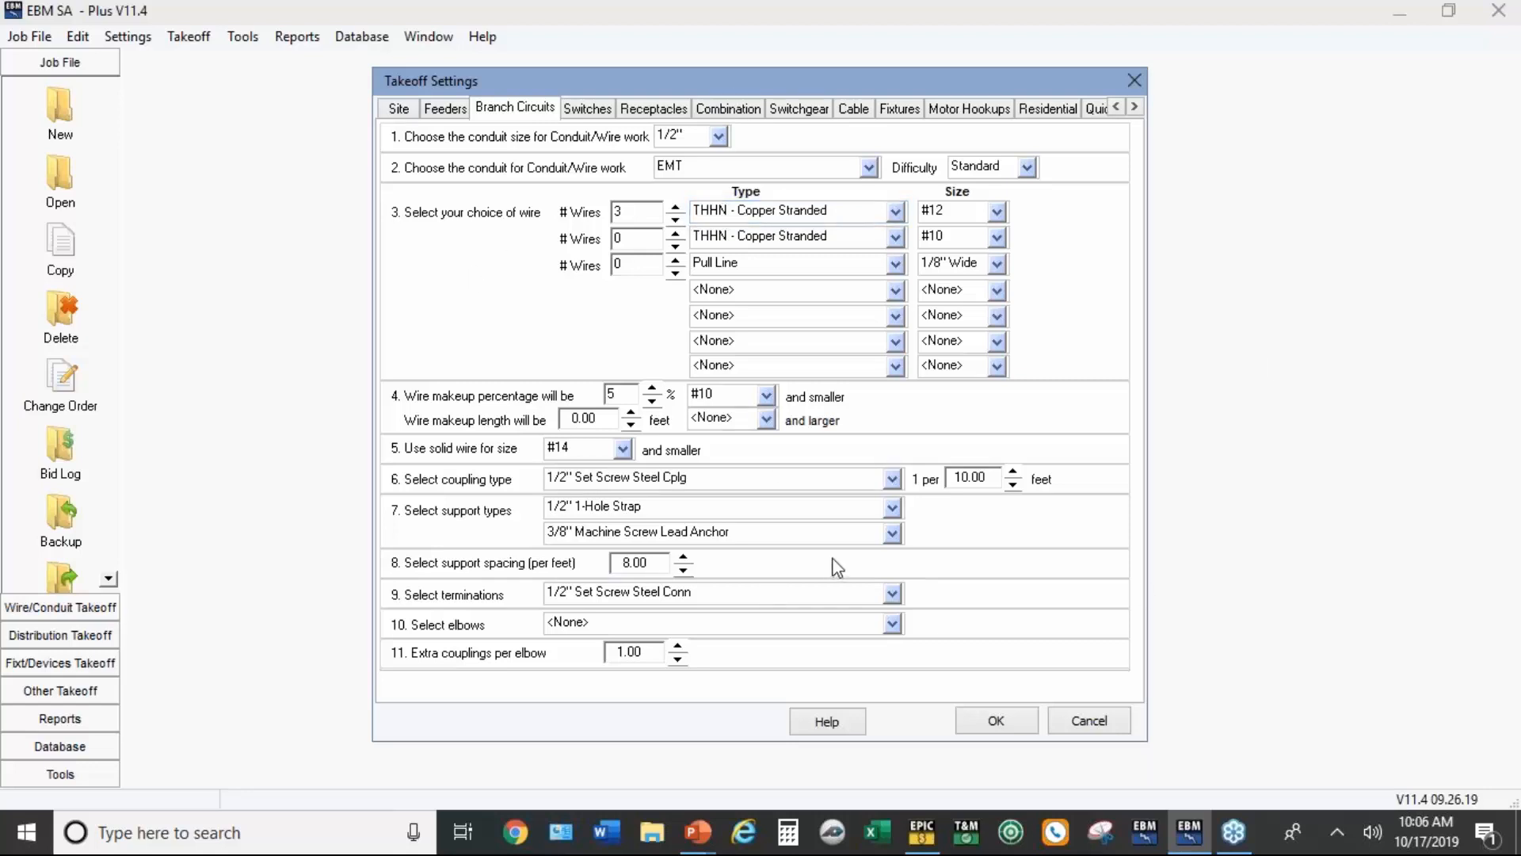
pyautogui.click(718, 136)
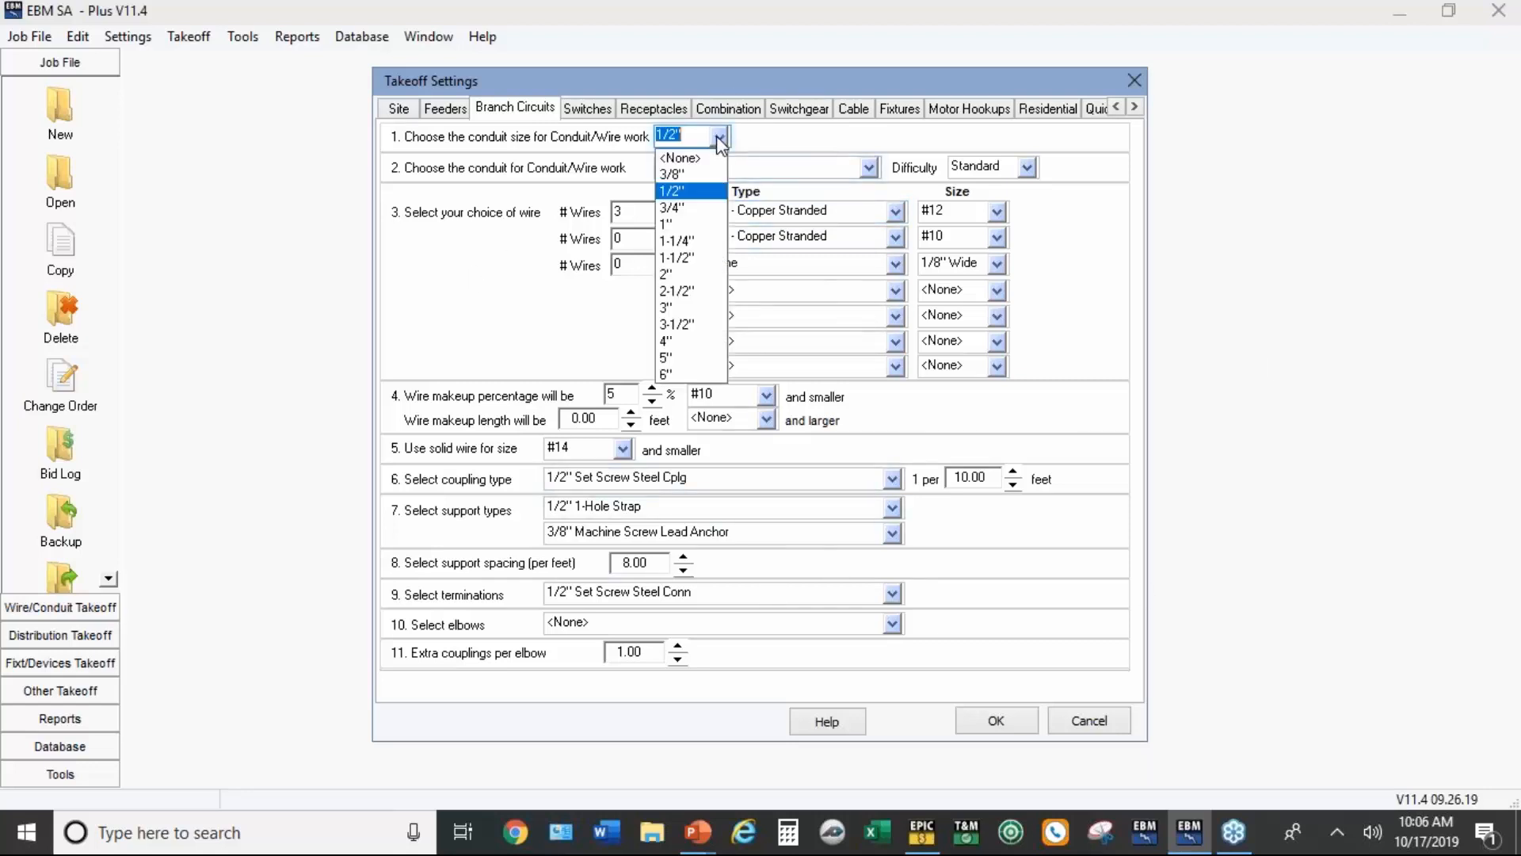
pyautogui.click(672, 208)
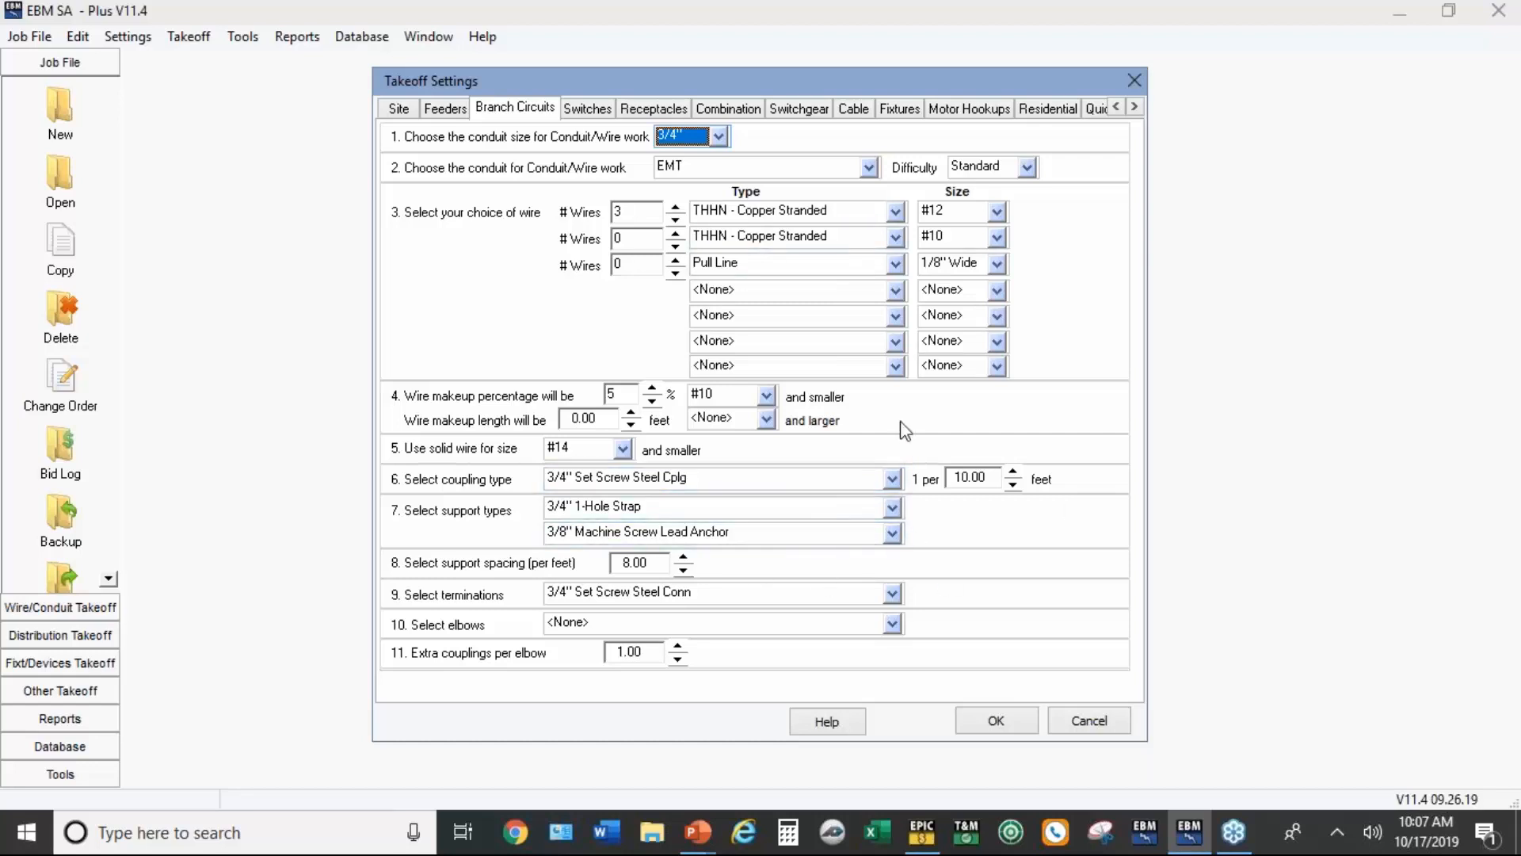
# Step: Check the feeder, site and branch circuit takeoff defaults and save the takeoff settings
pyautogui.click(458, 111)
pyautogui.click(396, 114)
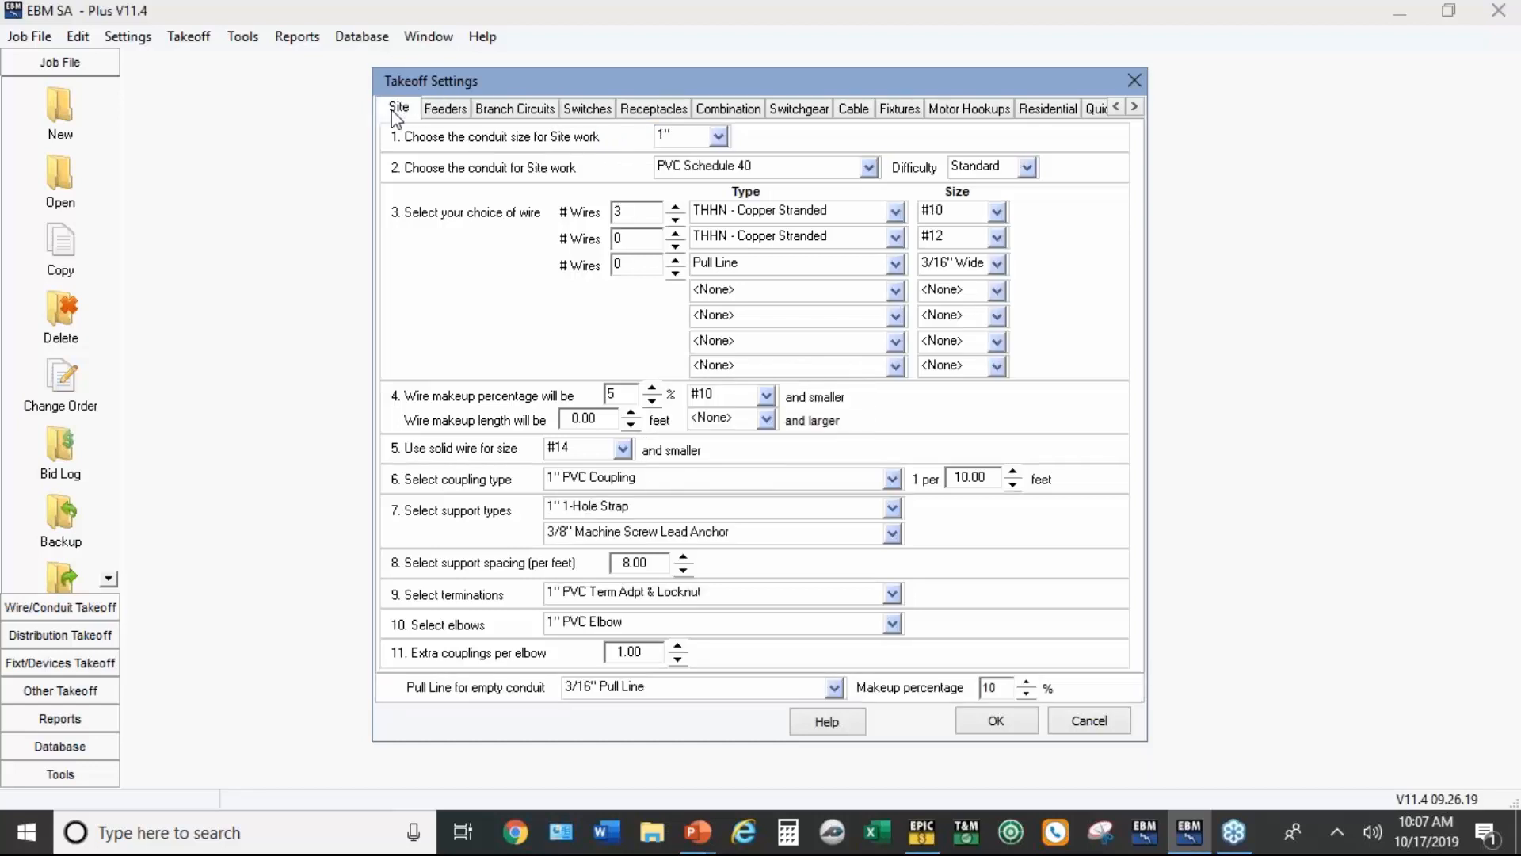
pyautogui.click(447, 111)
pyautogui.click(513, 113)
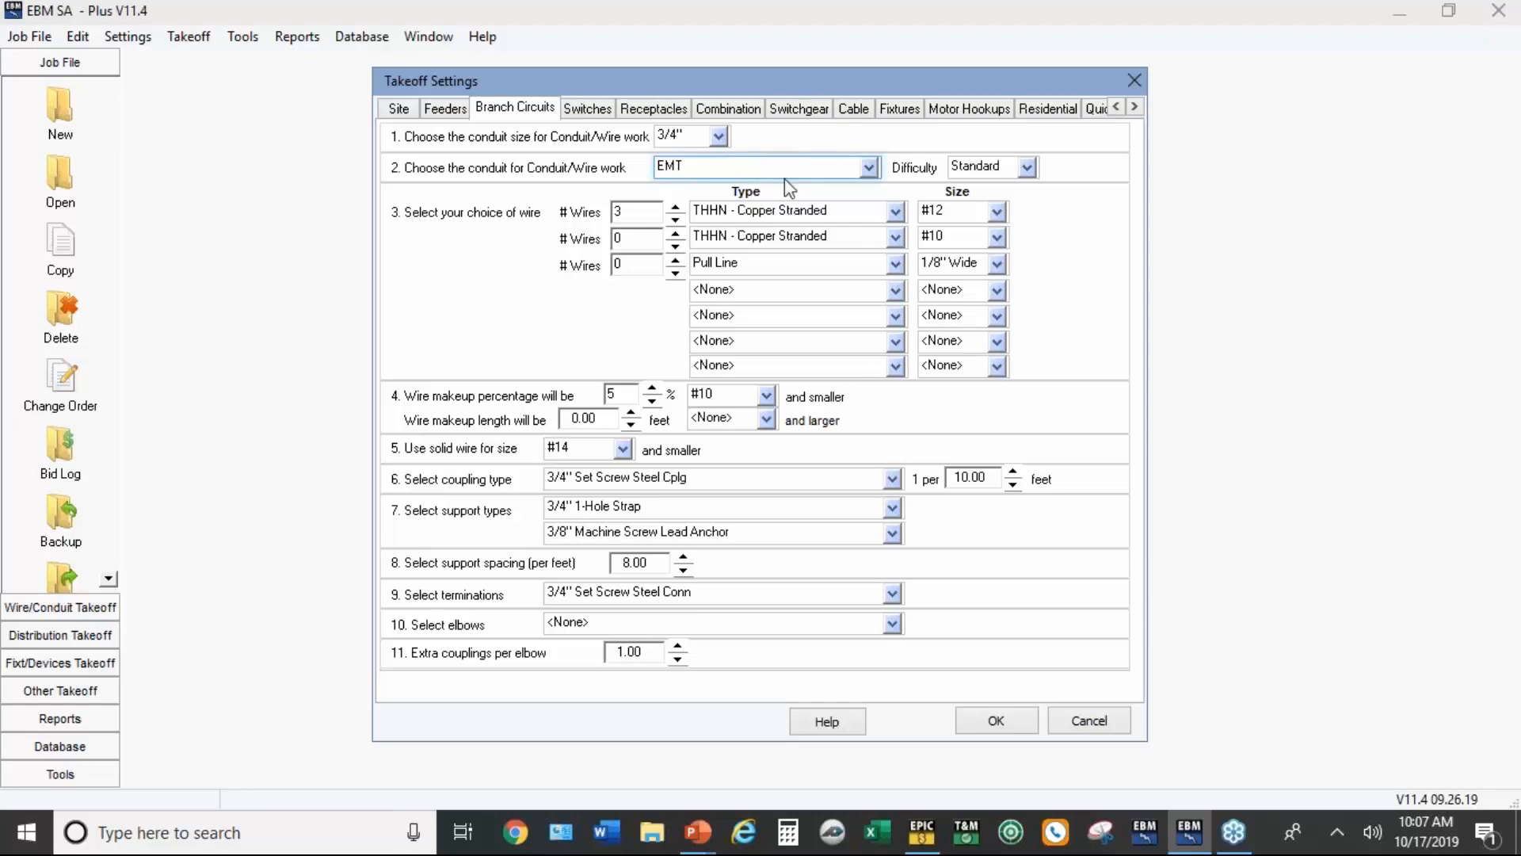
pyautogui.click(1015, 722)
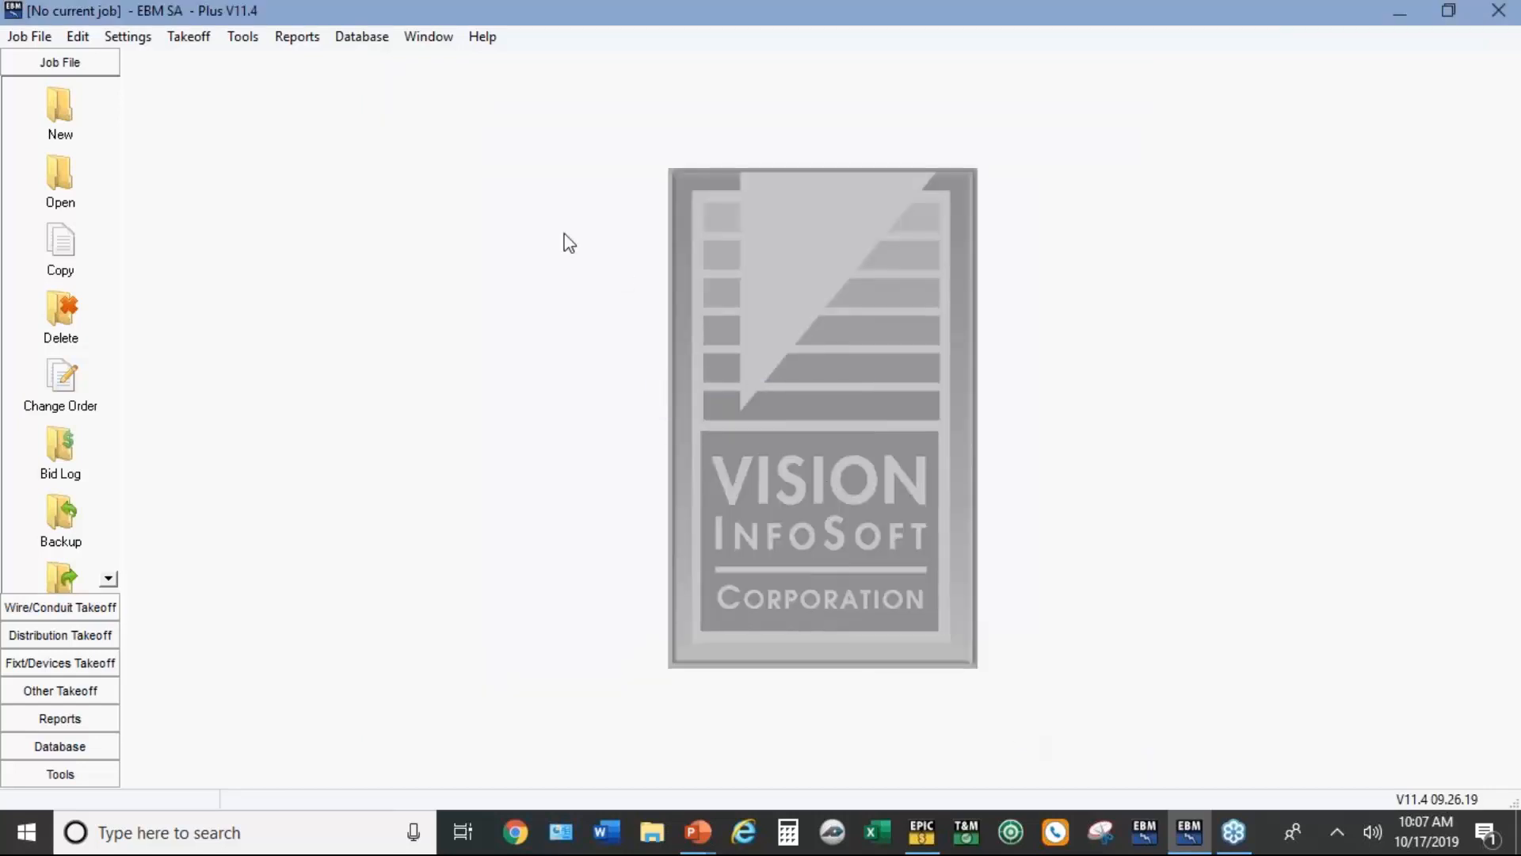
# Step: Open user maintenance and review the listed users' login entries
pyautogui.click(130, 37)
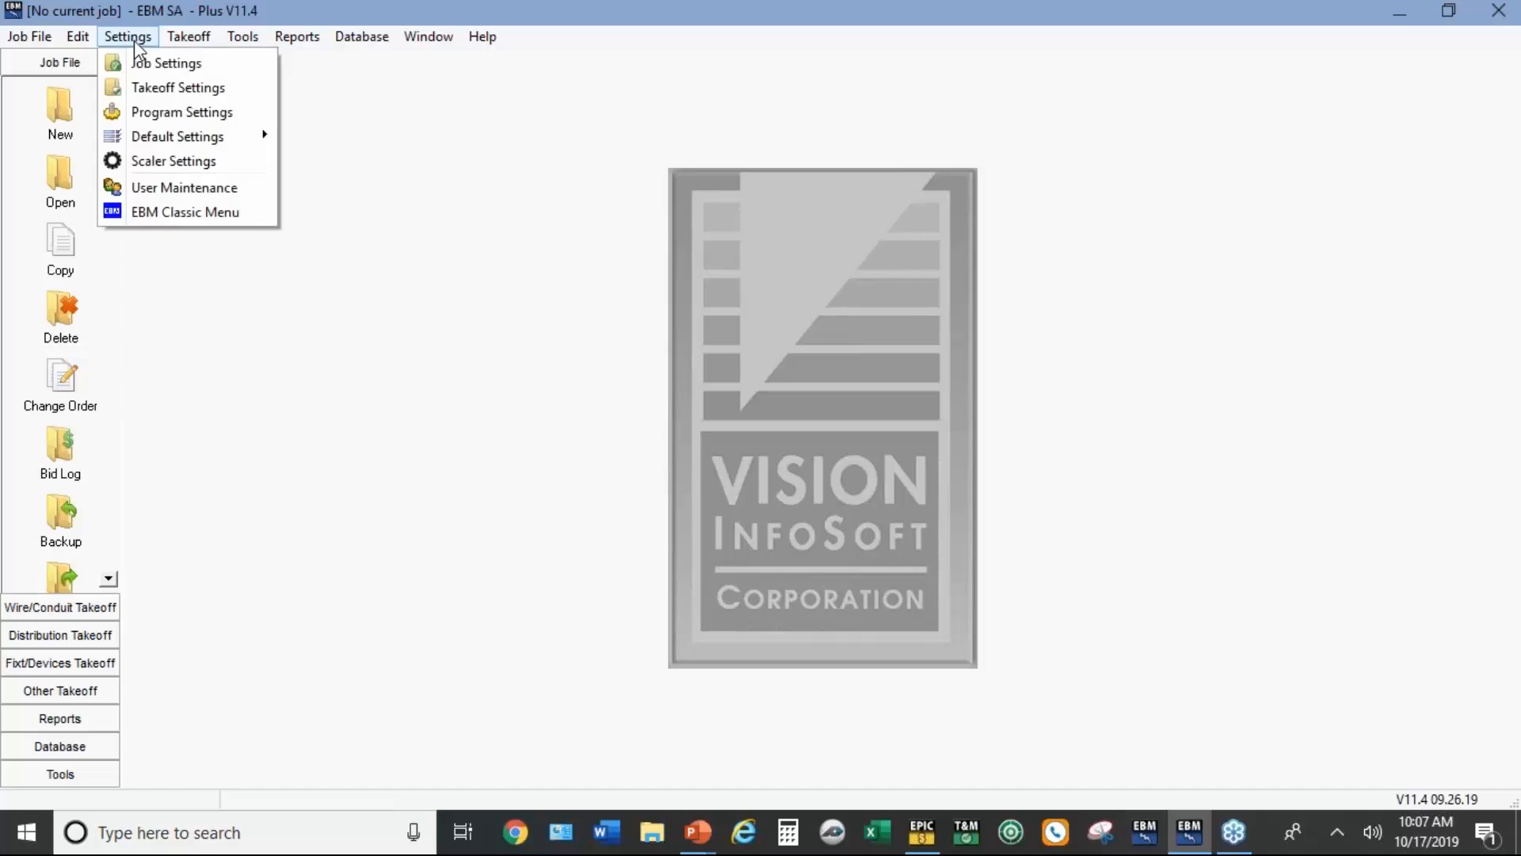
pyautogui.click(191, 187)
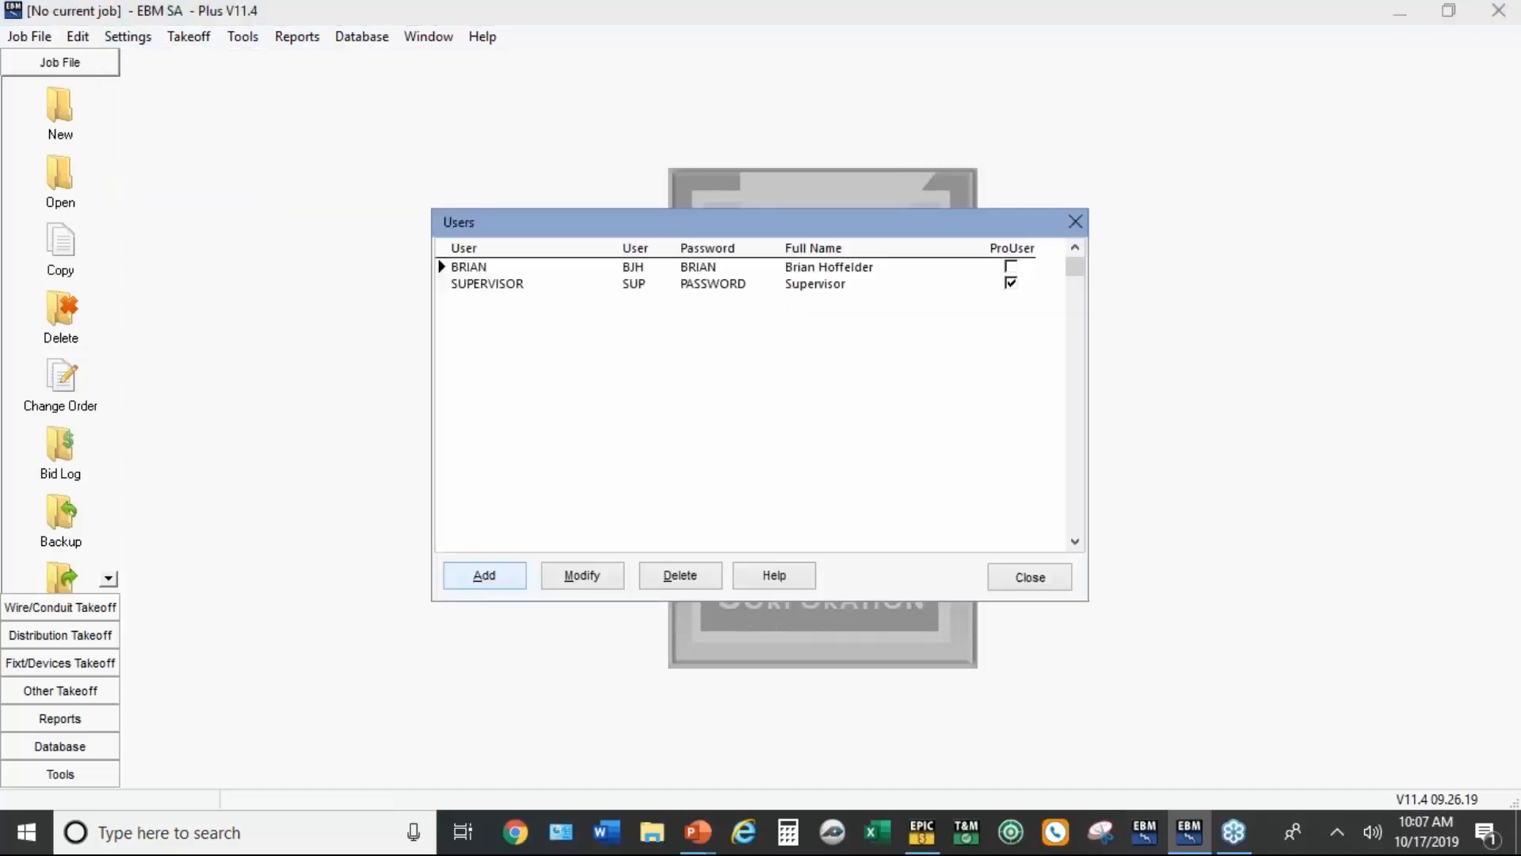
pyautogui.doubleClick(711, 270)
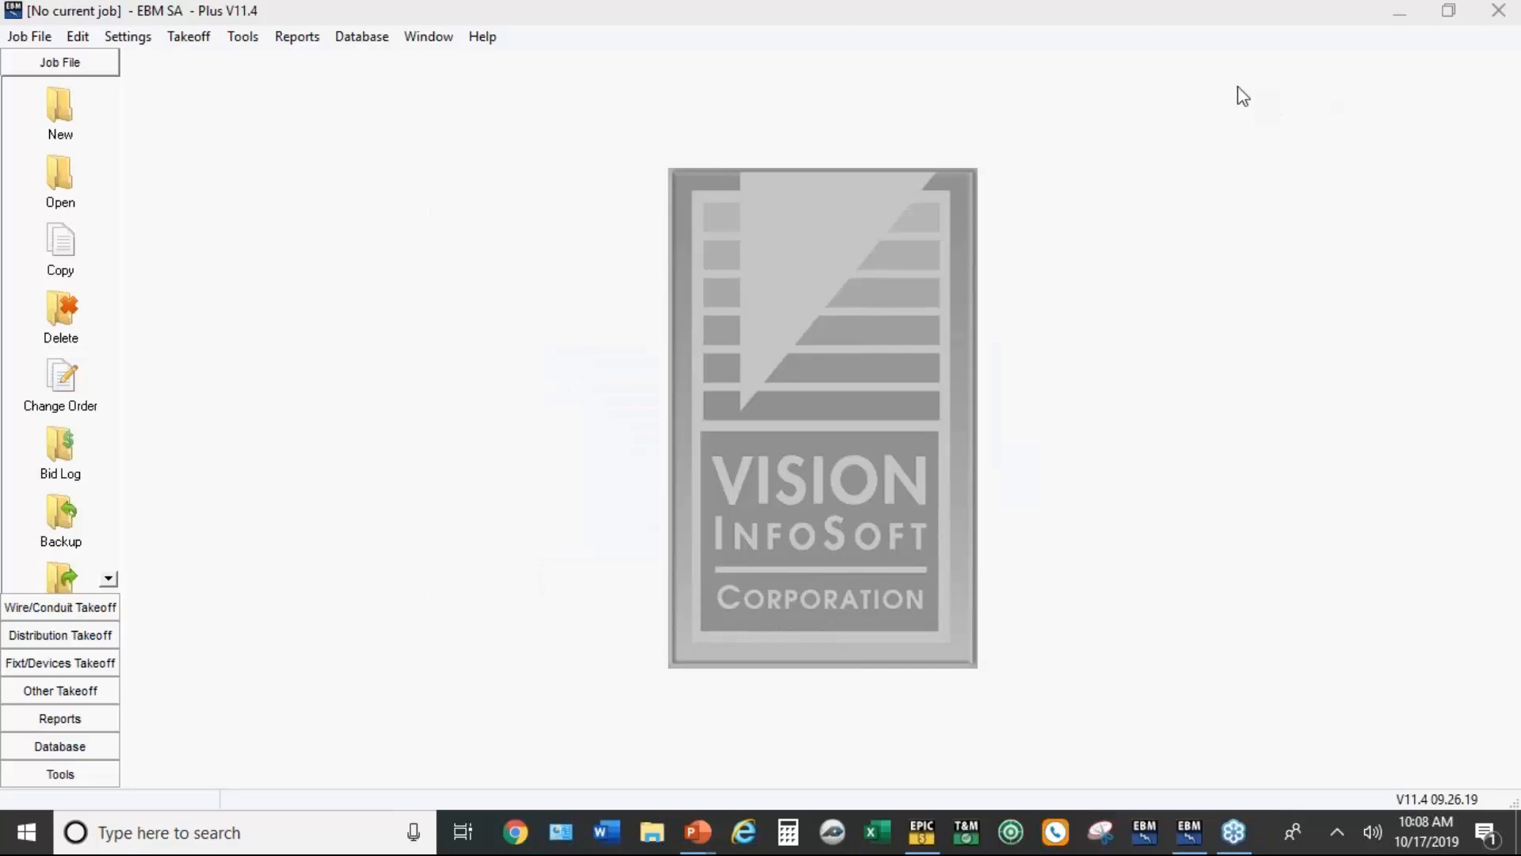
# Step: Start a new commercial job named "Adv Webinar #1" with the work description "New Office Building"
pyautogui.click(75, 112)
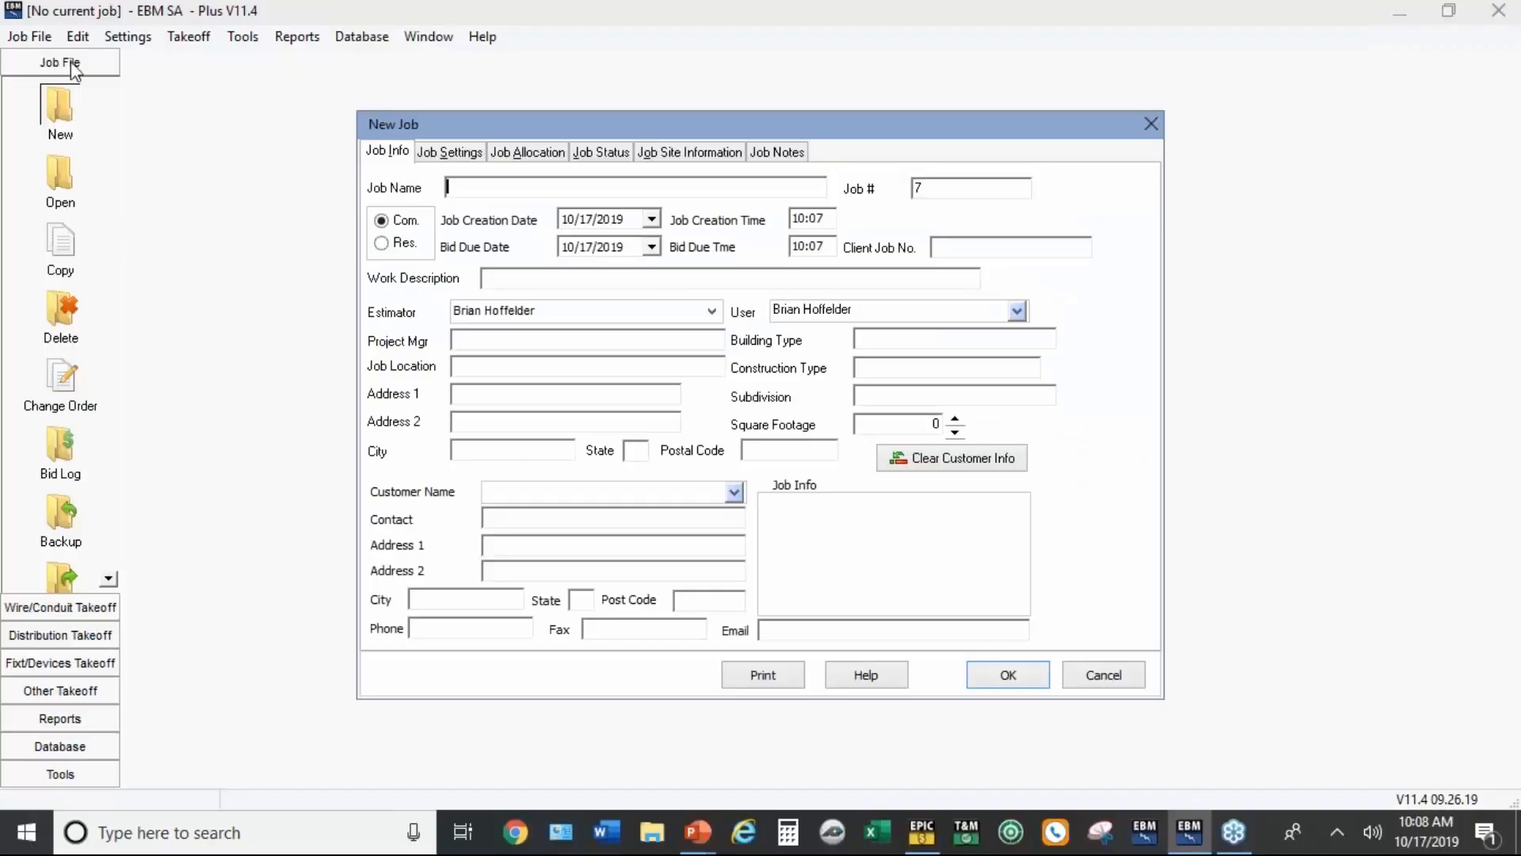
pyautogui.write('Adv We ')
pyautogui.write('ina')
pyautogui.press('BackSpace')
pyautogui.press('BackSpace')
pyautogui.press('BackSpace')
pyautogui.write('b')
pyautogui.press('BackSpace')
pyautogui.press('BackSpace')
pyautogui.write('binar #1')
pyautogui.click(604, 276)
pyautogui.write('New Office')
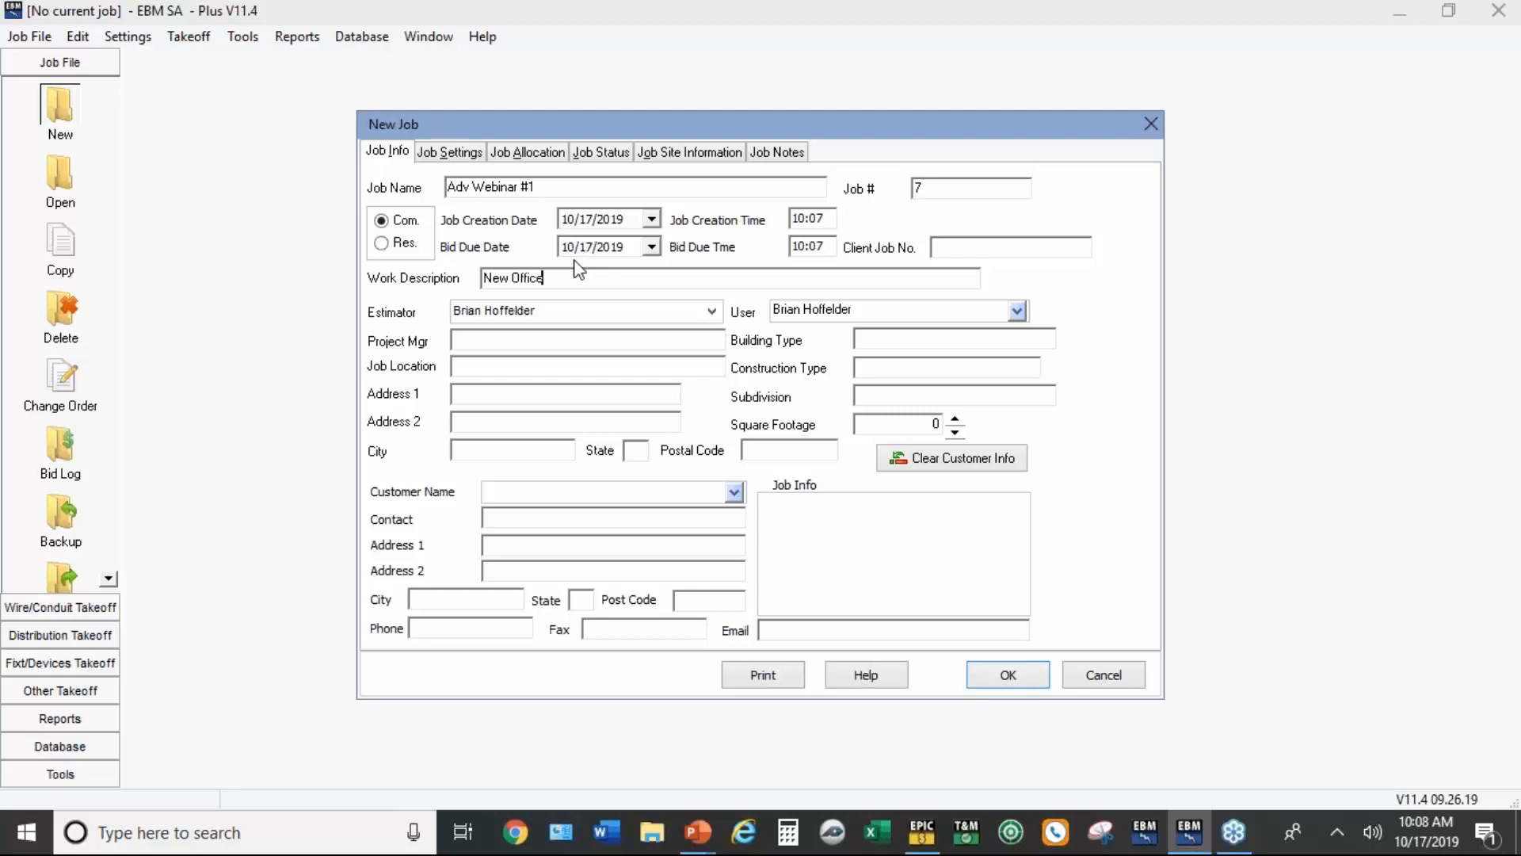
pyautogui.write(' Building')
# Step: Assign ABC CO. as the job's customer and save the new job
pyautogui.click(736, 493)
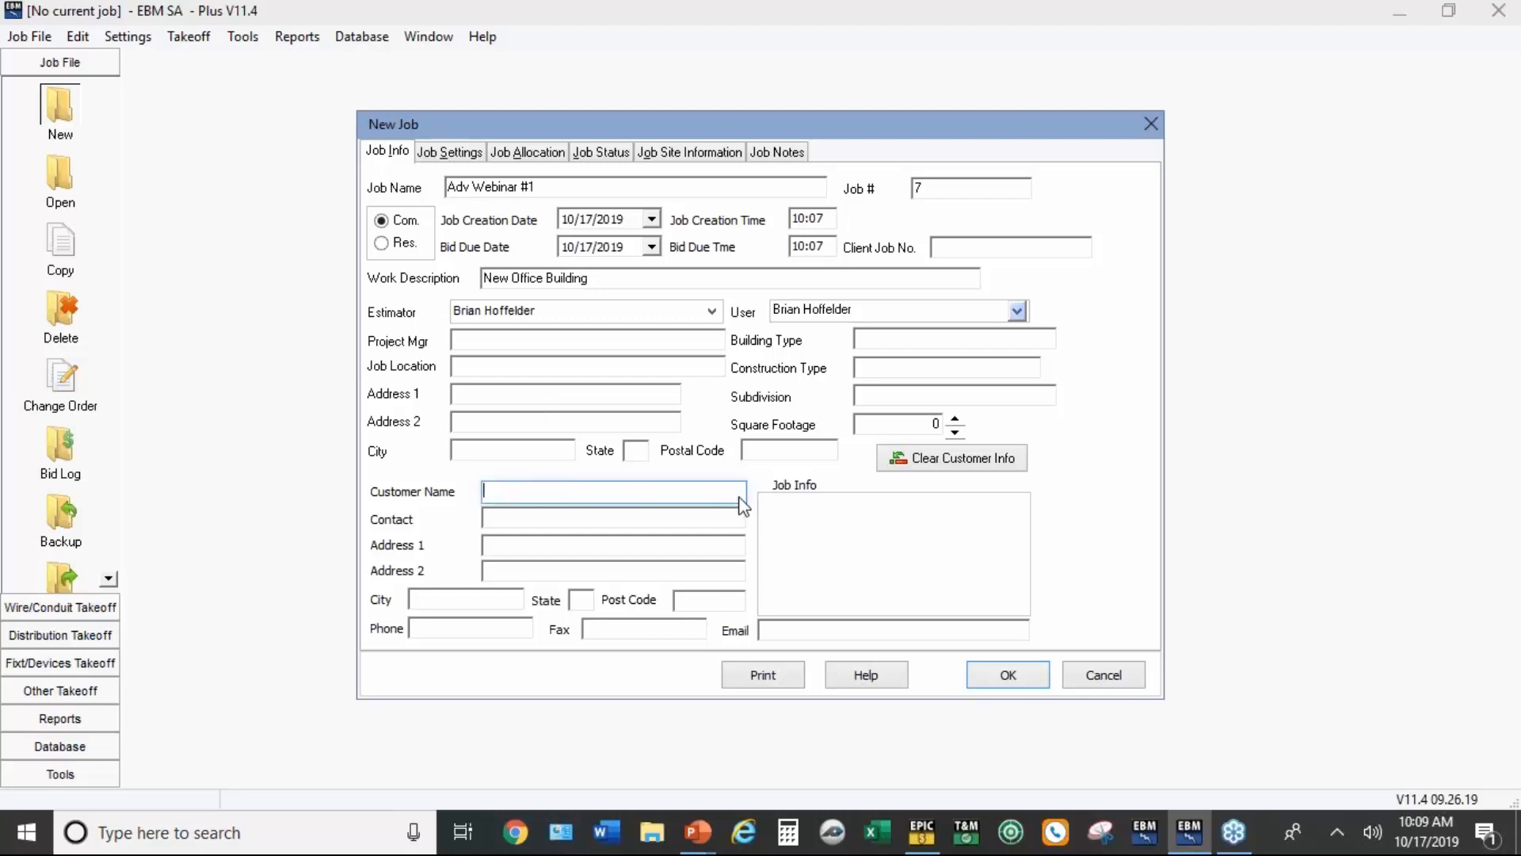
pyautogui.click(555, 513)
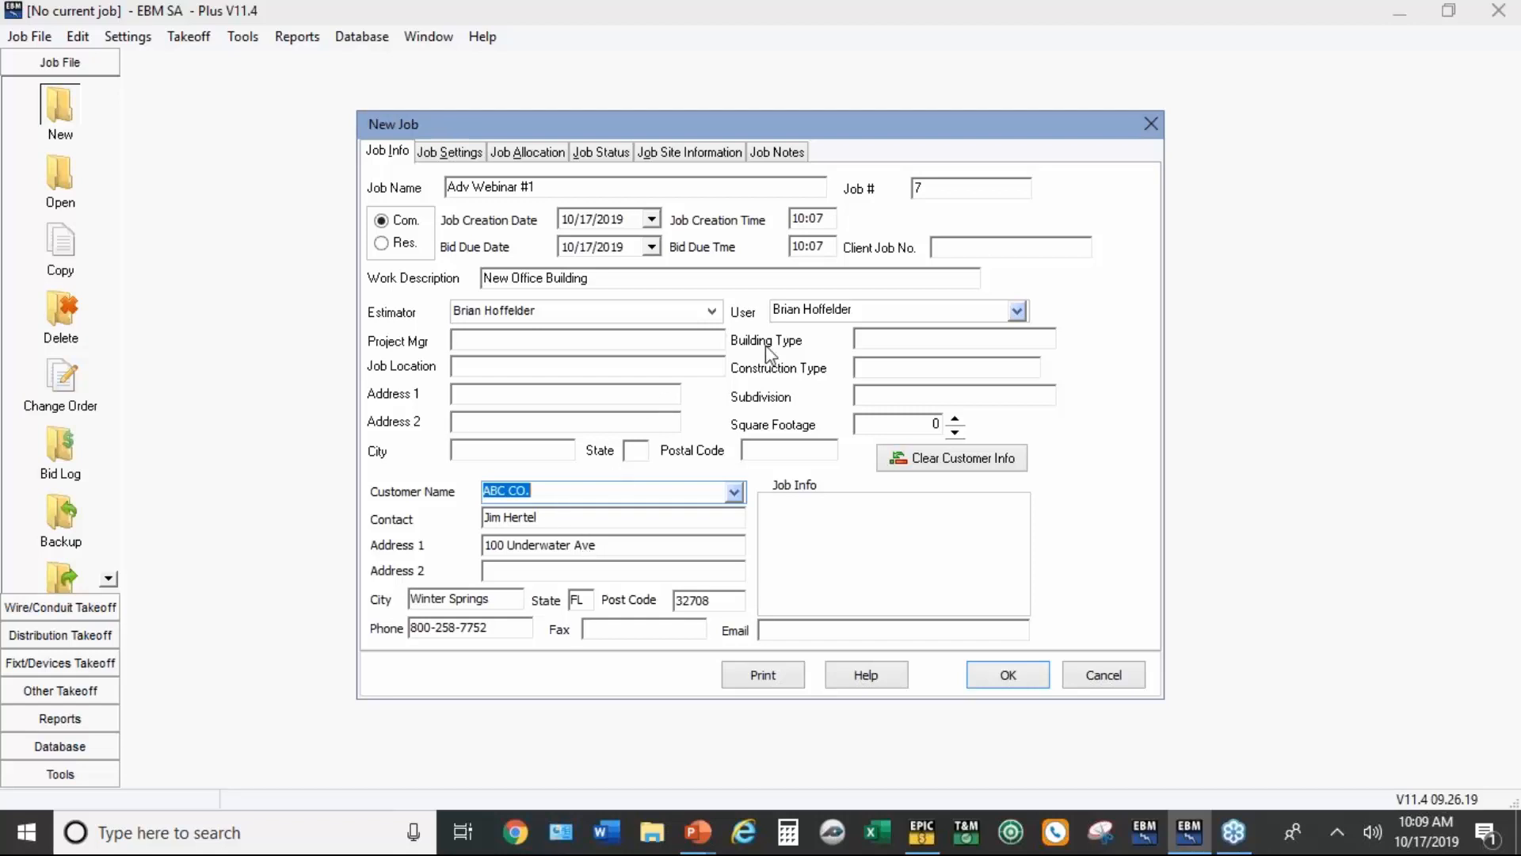
pyautogui.click(999, 675)
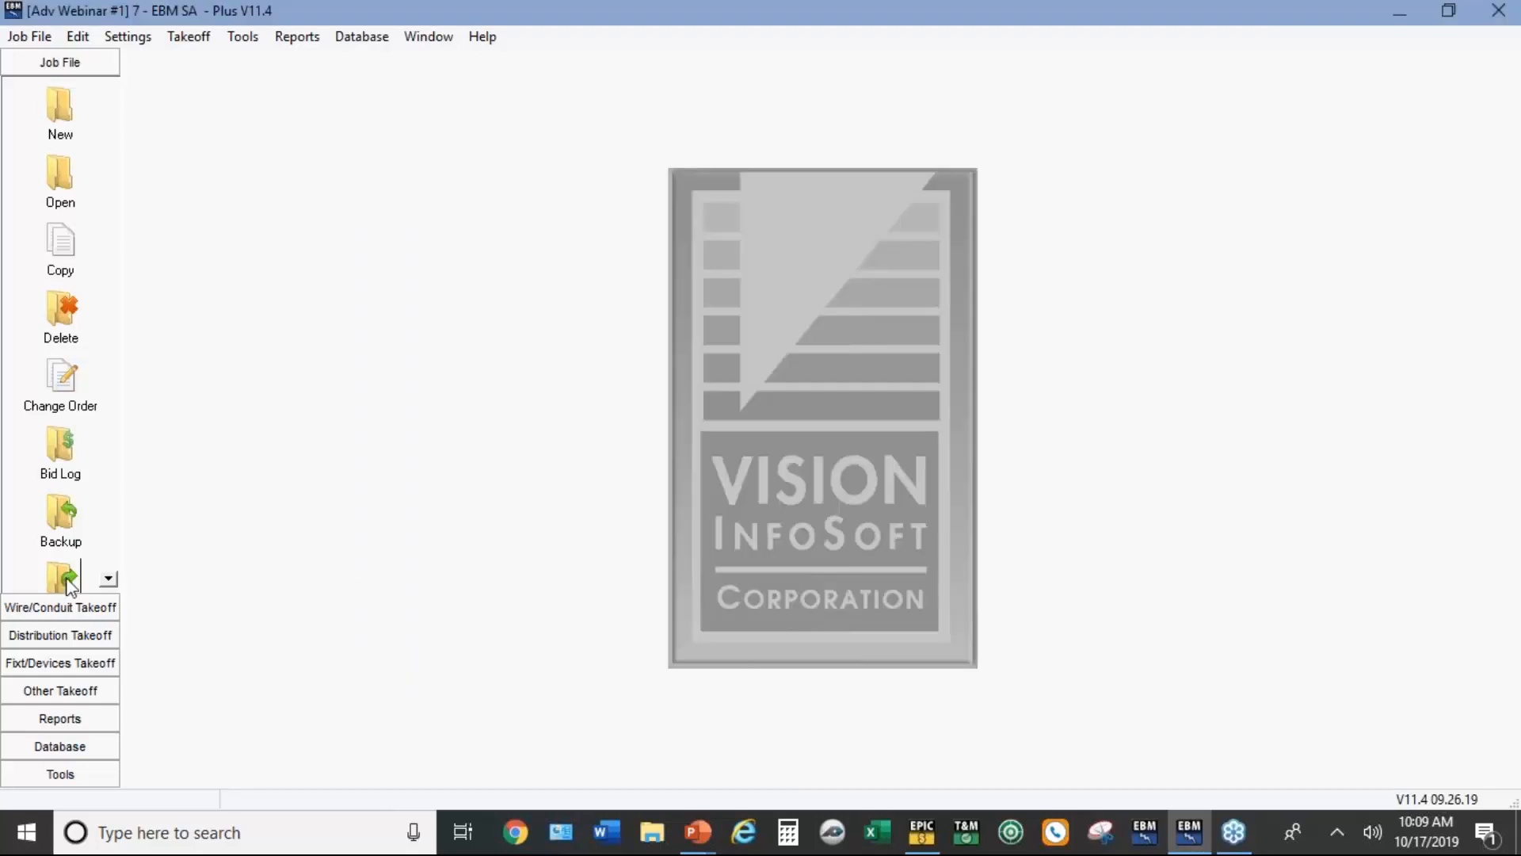
# Step: Take off a branch circuit of 3/4" EMT with an overall length of 2600 feet and 130 runs
pyautogui.click(30, 611)
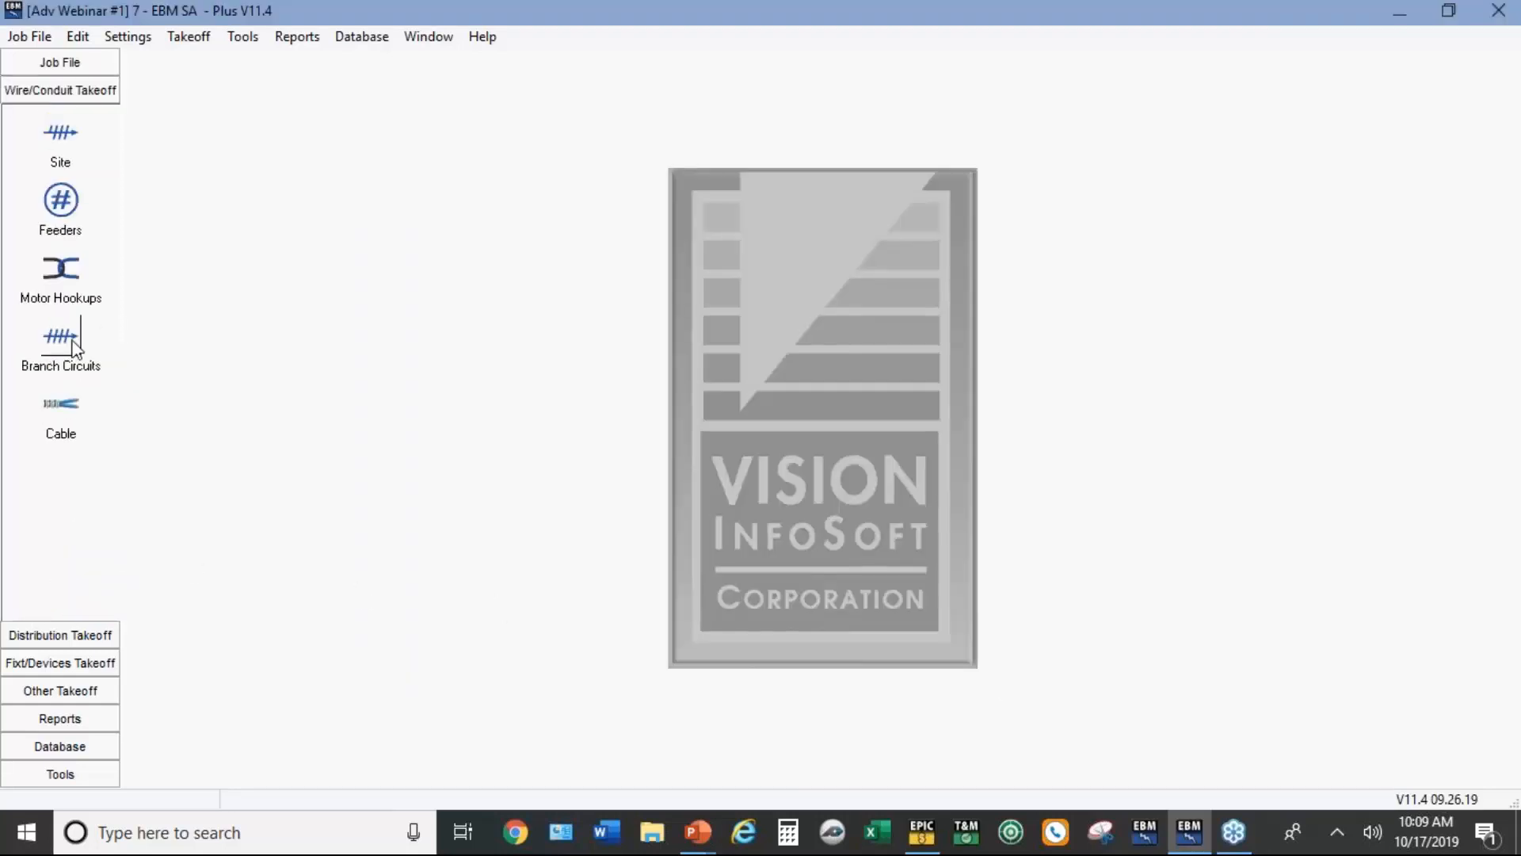
pyautogui.click(46, 367)
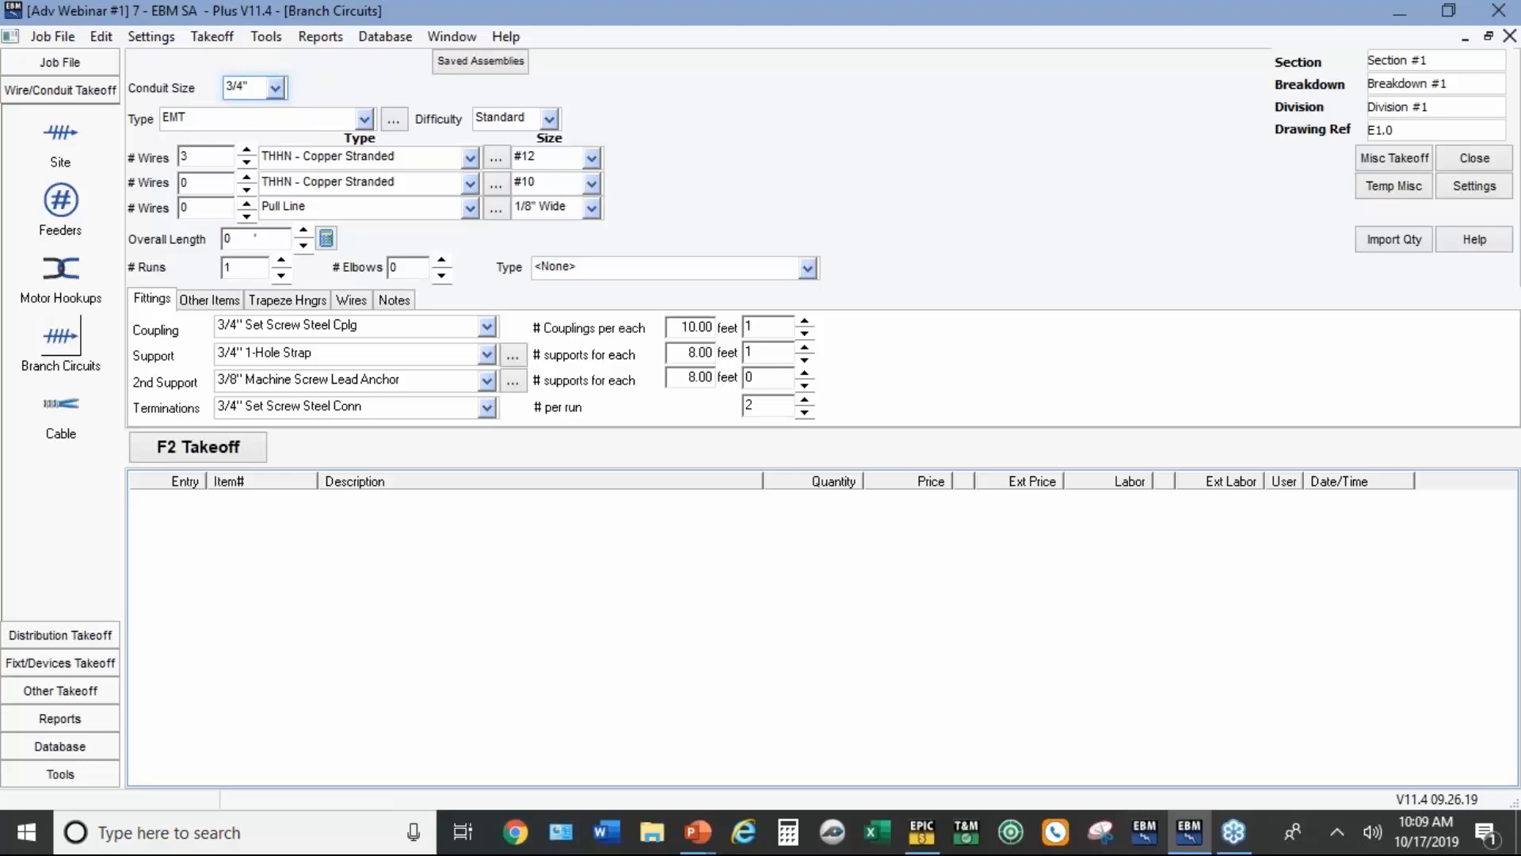
pyautogui.click(248, 235)
pyautogui.write('260')
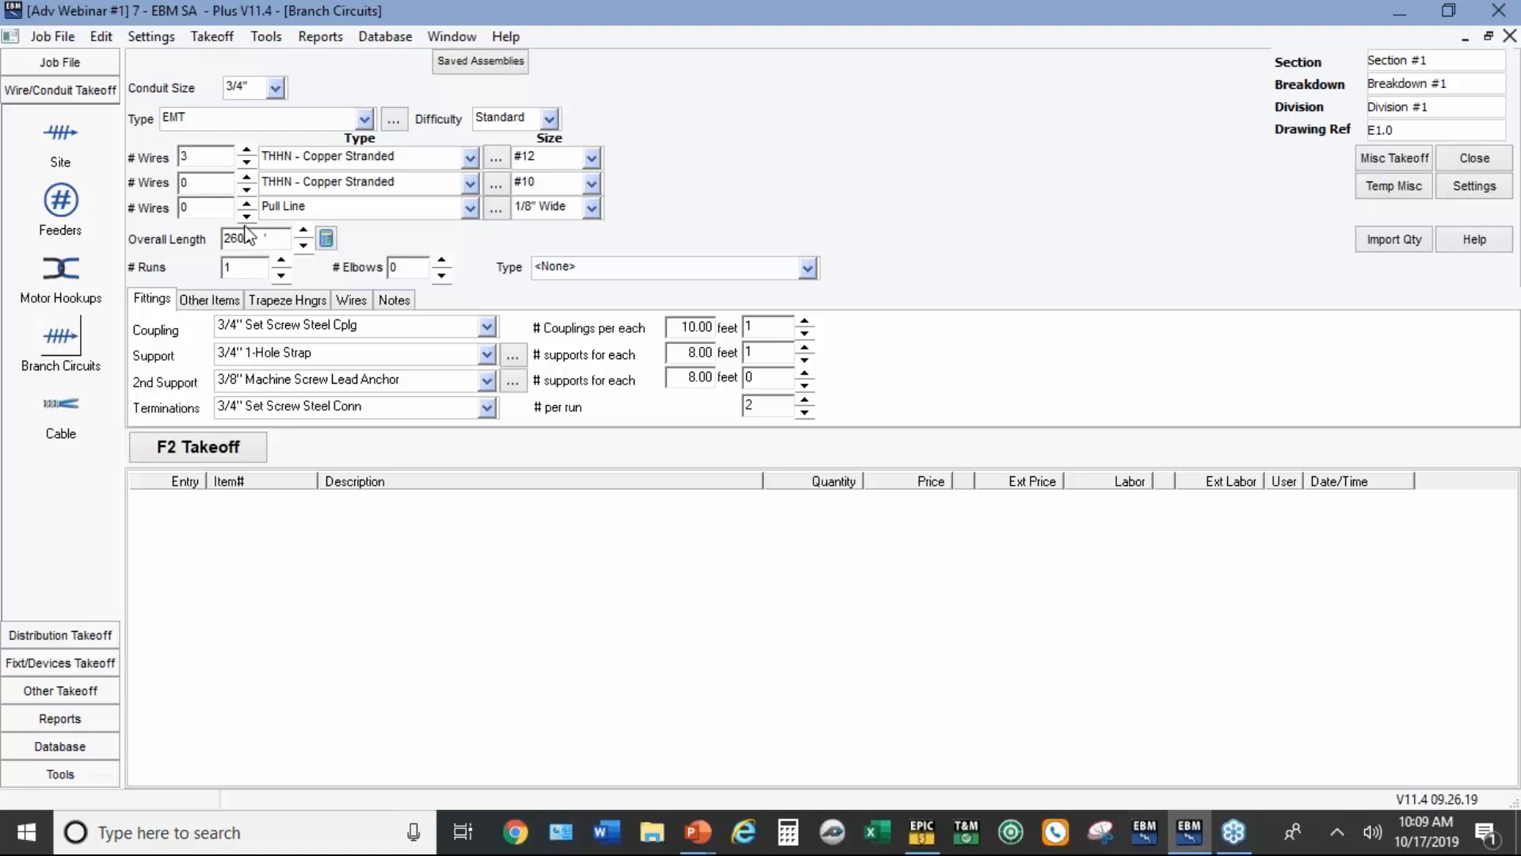
pyautogui.press('Tab')
pyautogui.write('130')
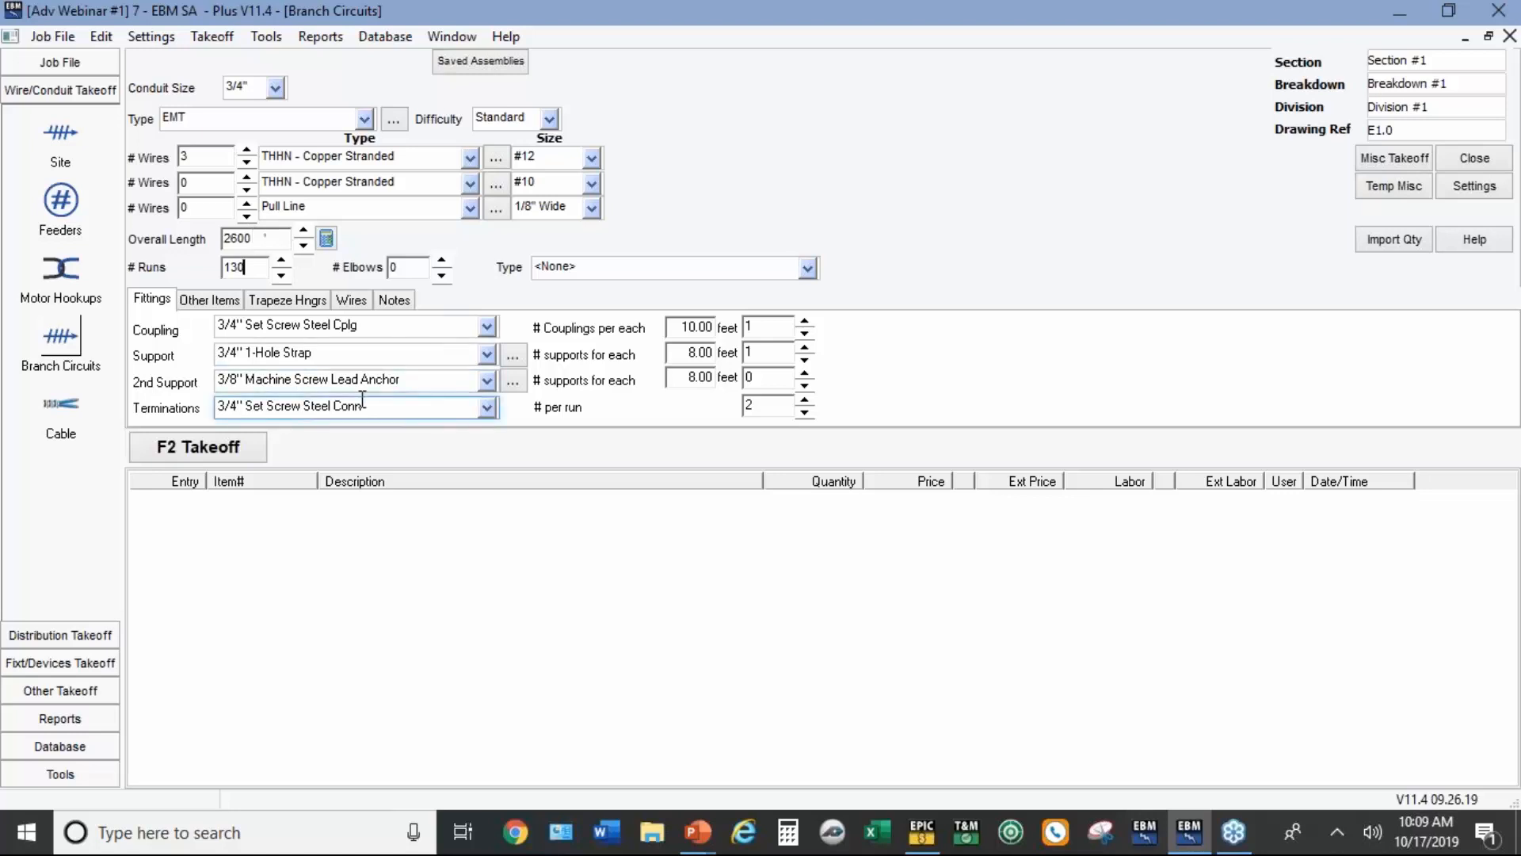
pyautogui.click(208, 450)
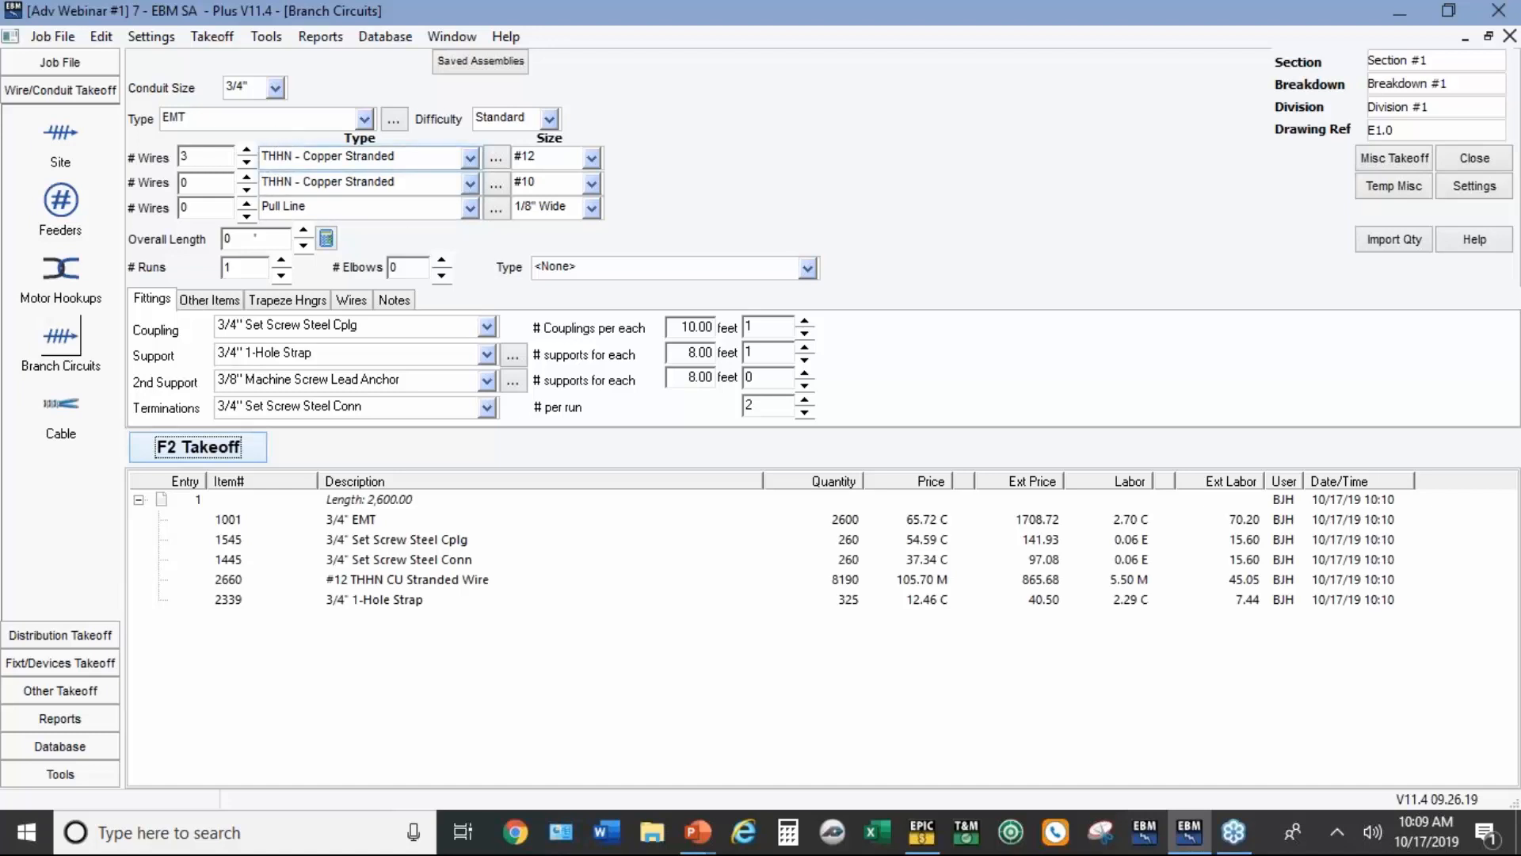
# Step: Set the branch circuit's conduit size to 1", the #12 wires to 0 and the pull line to 1
pyautogui.click(271, 89)
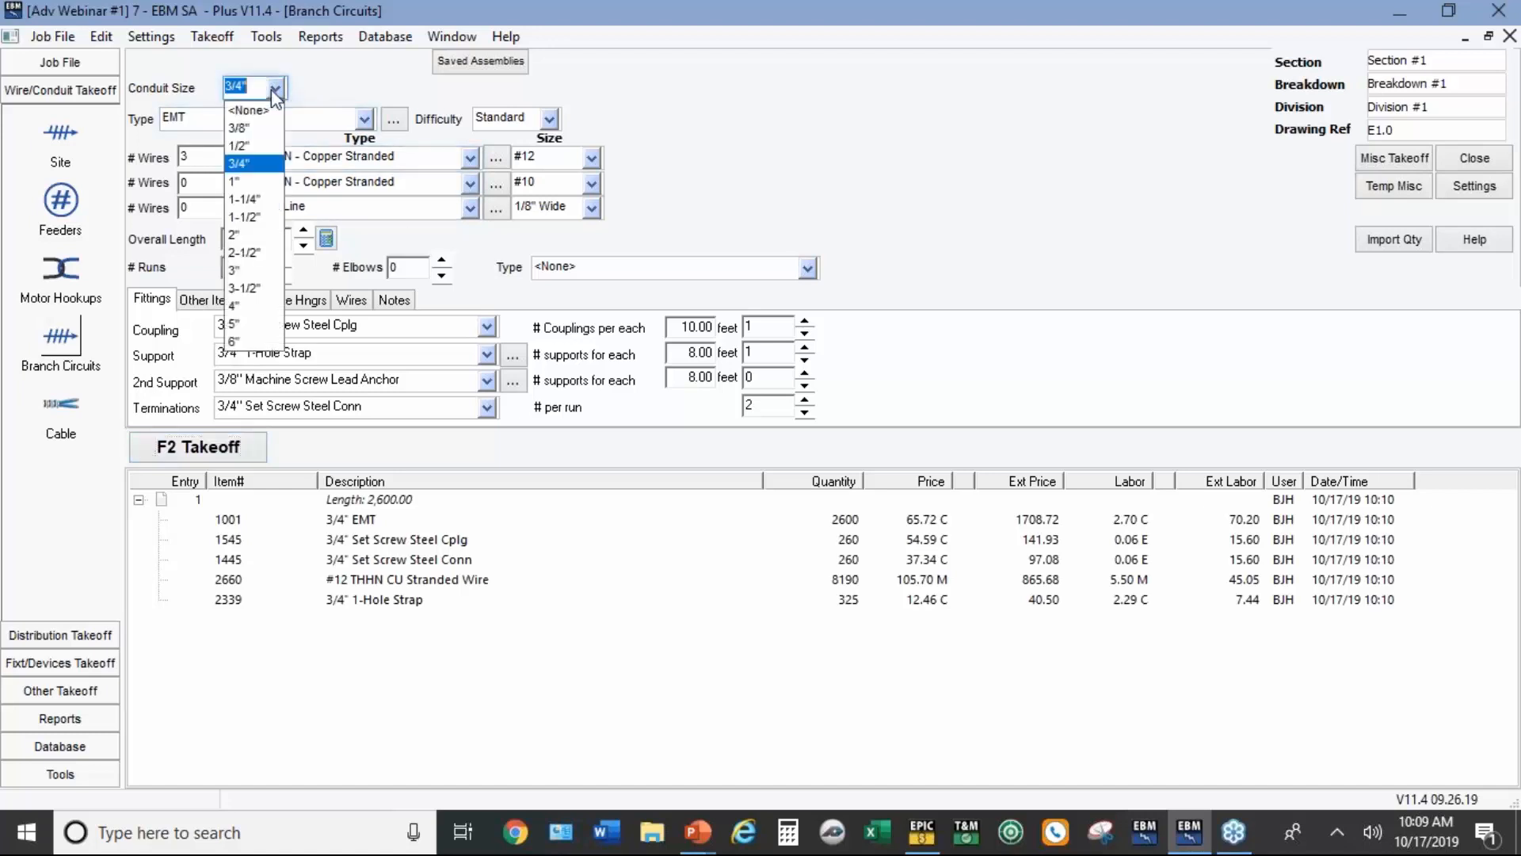
pyautogui.click(249, 181)
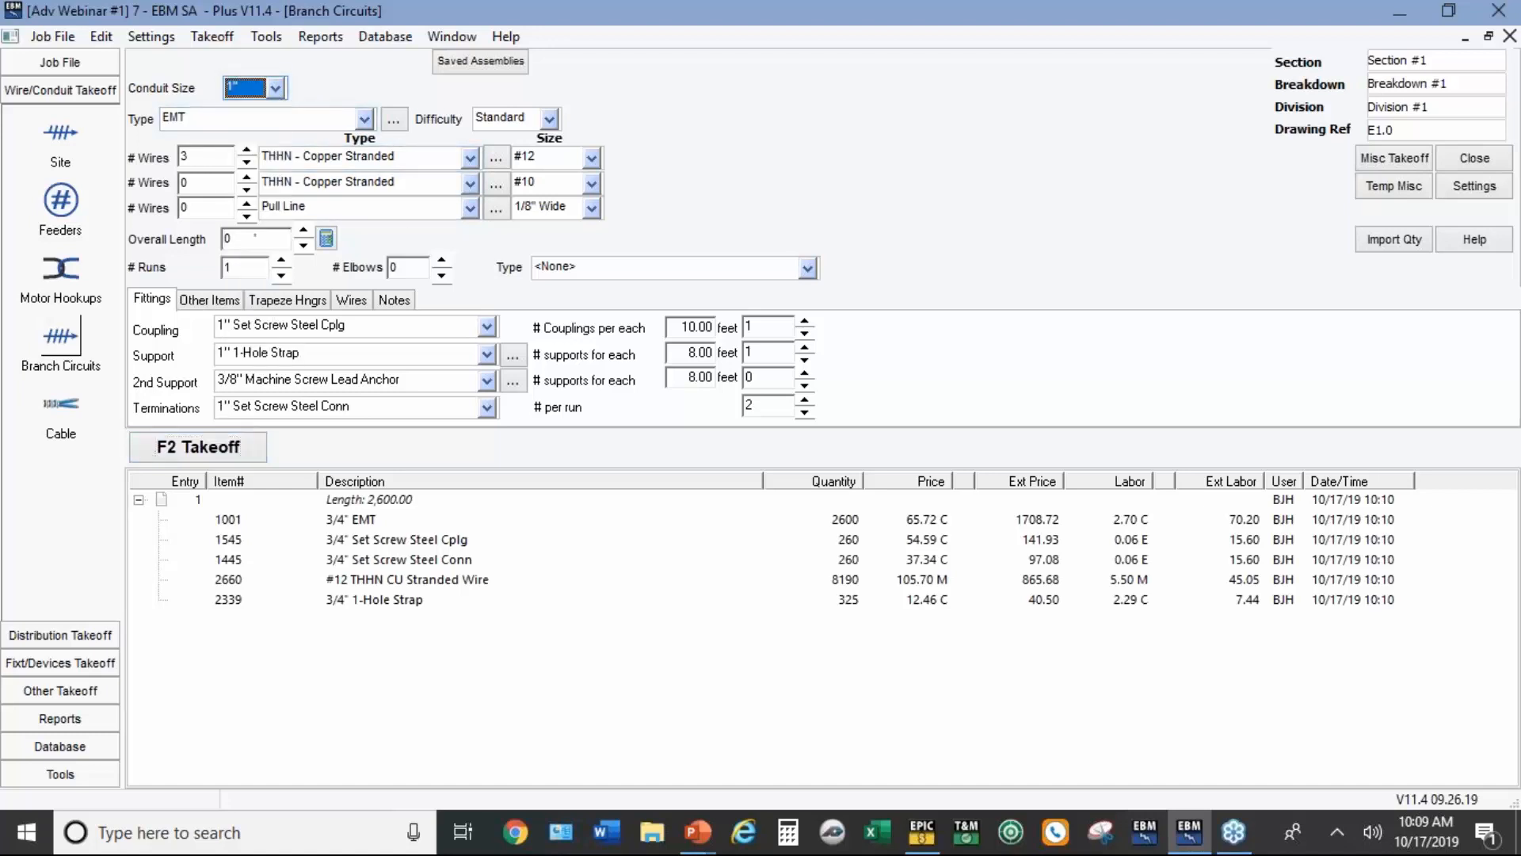
pyautogui.doubleClick(247, 163)
pyautogui.click(247, 164)
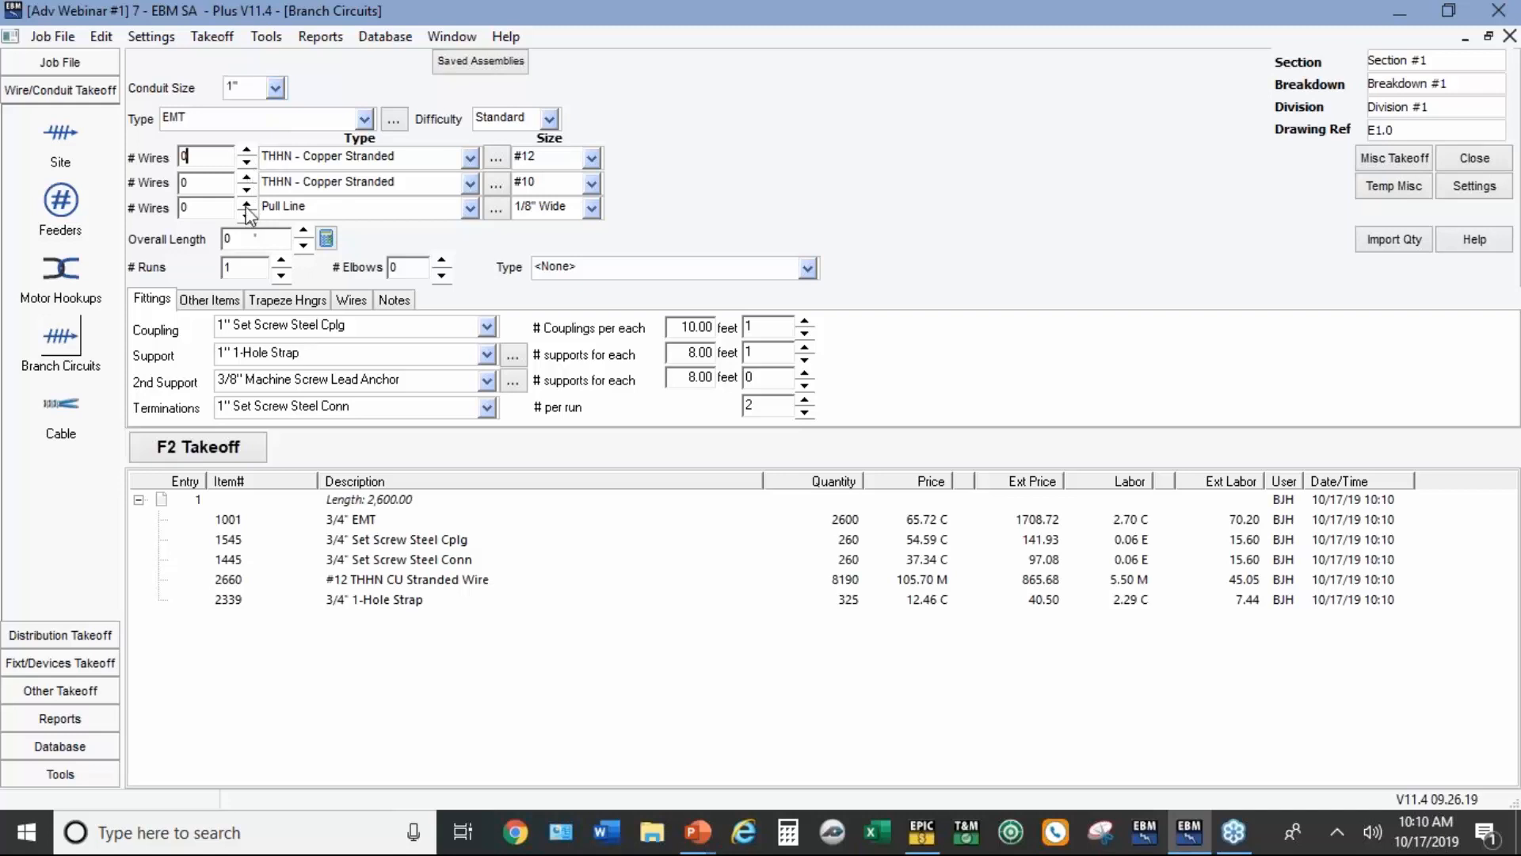
pyautogui.click(247, 203)
# Step: Take off 1500 feet of the 1" EMT in 50 runs, supported by 1" 2-Hole Strap
pyautogui.click(244, 242)
pyautogui.doubleClick(244, 243)
pyautogui.write('1500')
pyautogui.press('Tab')
pyautogui.write('50')
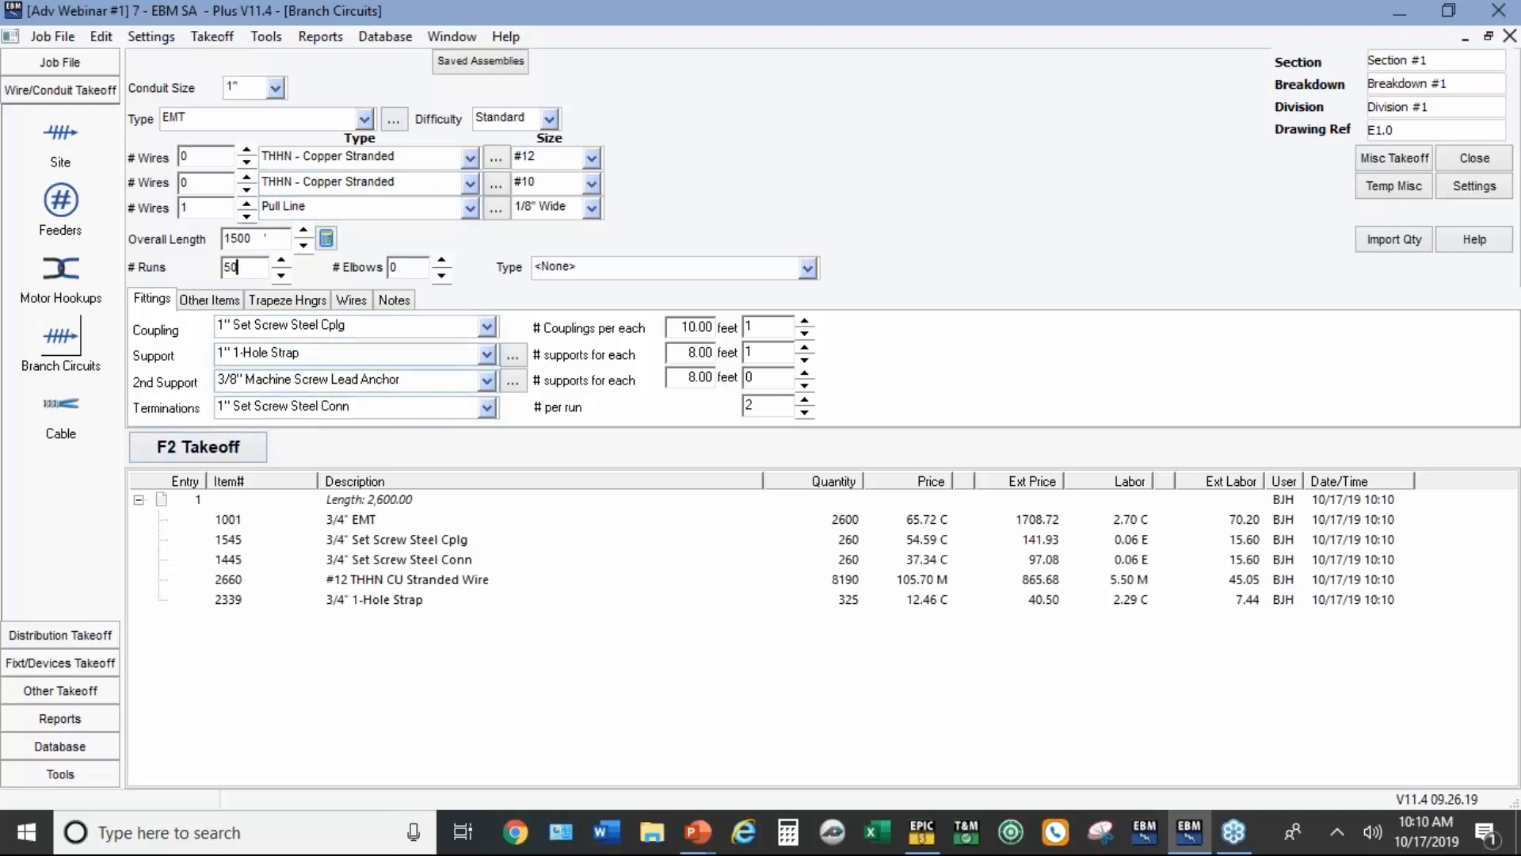
pyautogui.click(487, 354)
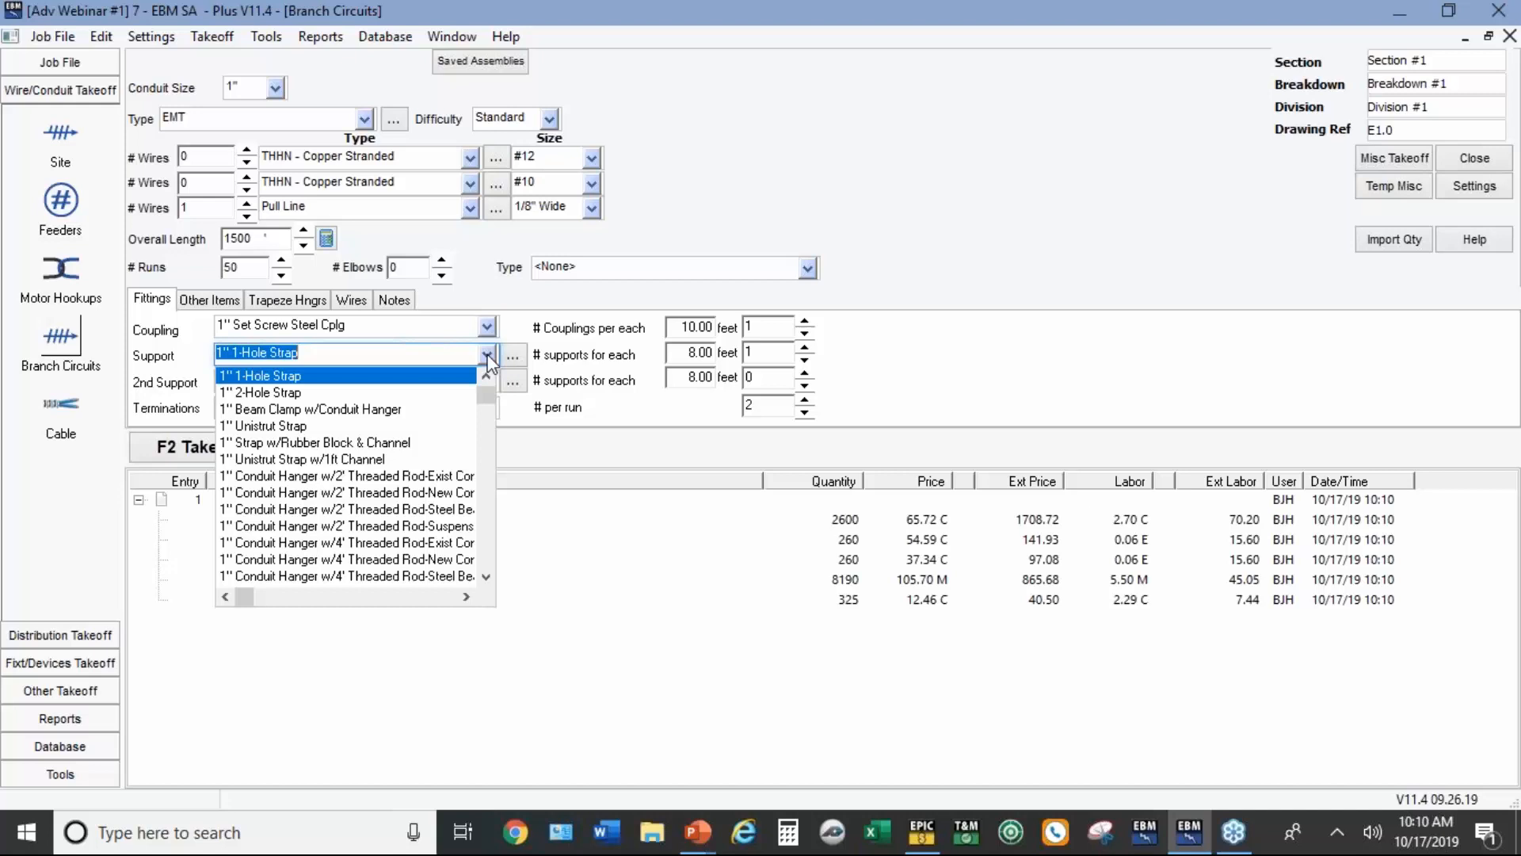
pyautogui.click(278, 393)
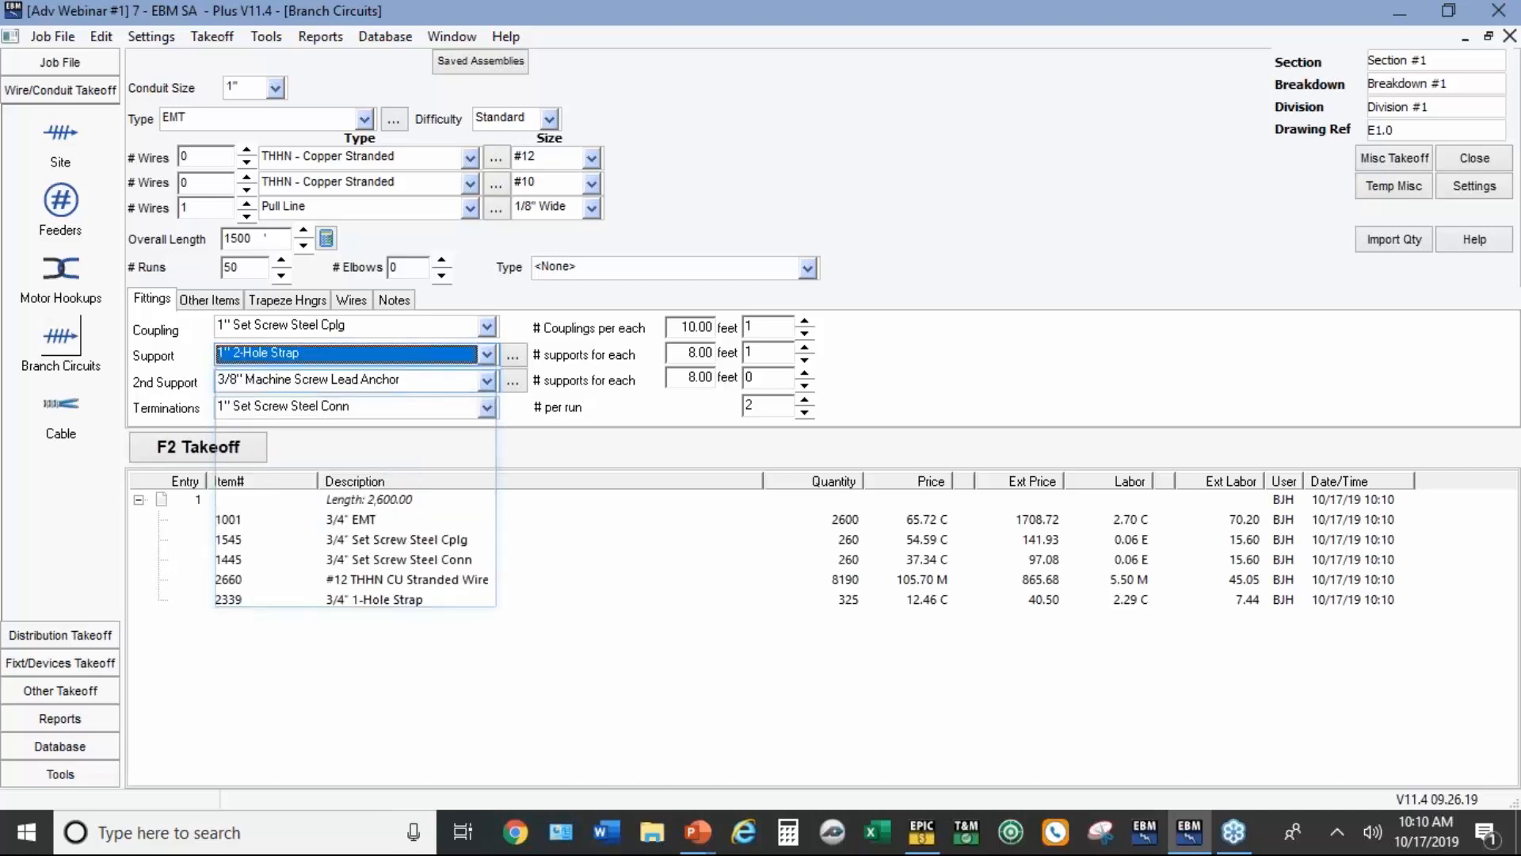
pyautogui.click(233, 451)
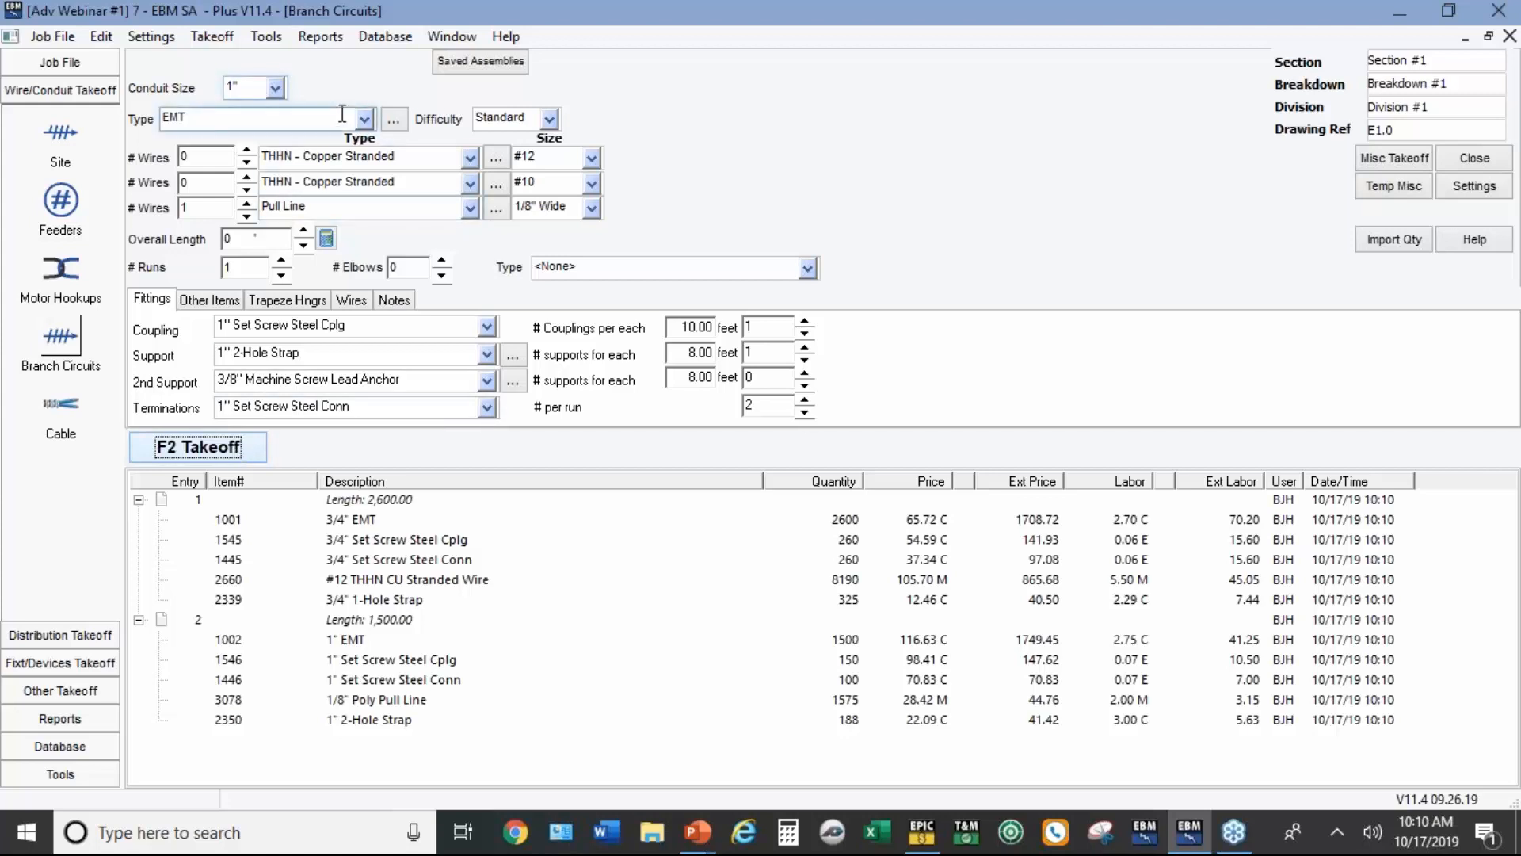
# Step: Change the conduit type to GRC Galvanized Rigid with three #8 wires, one #10 wire and no pull line
pyautogui.click(366, 124)
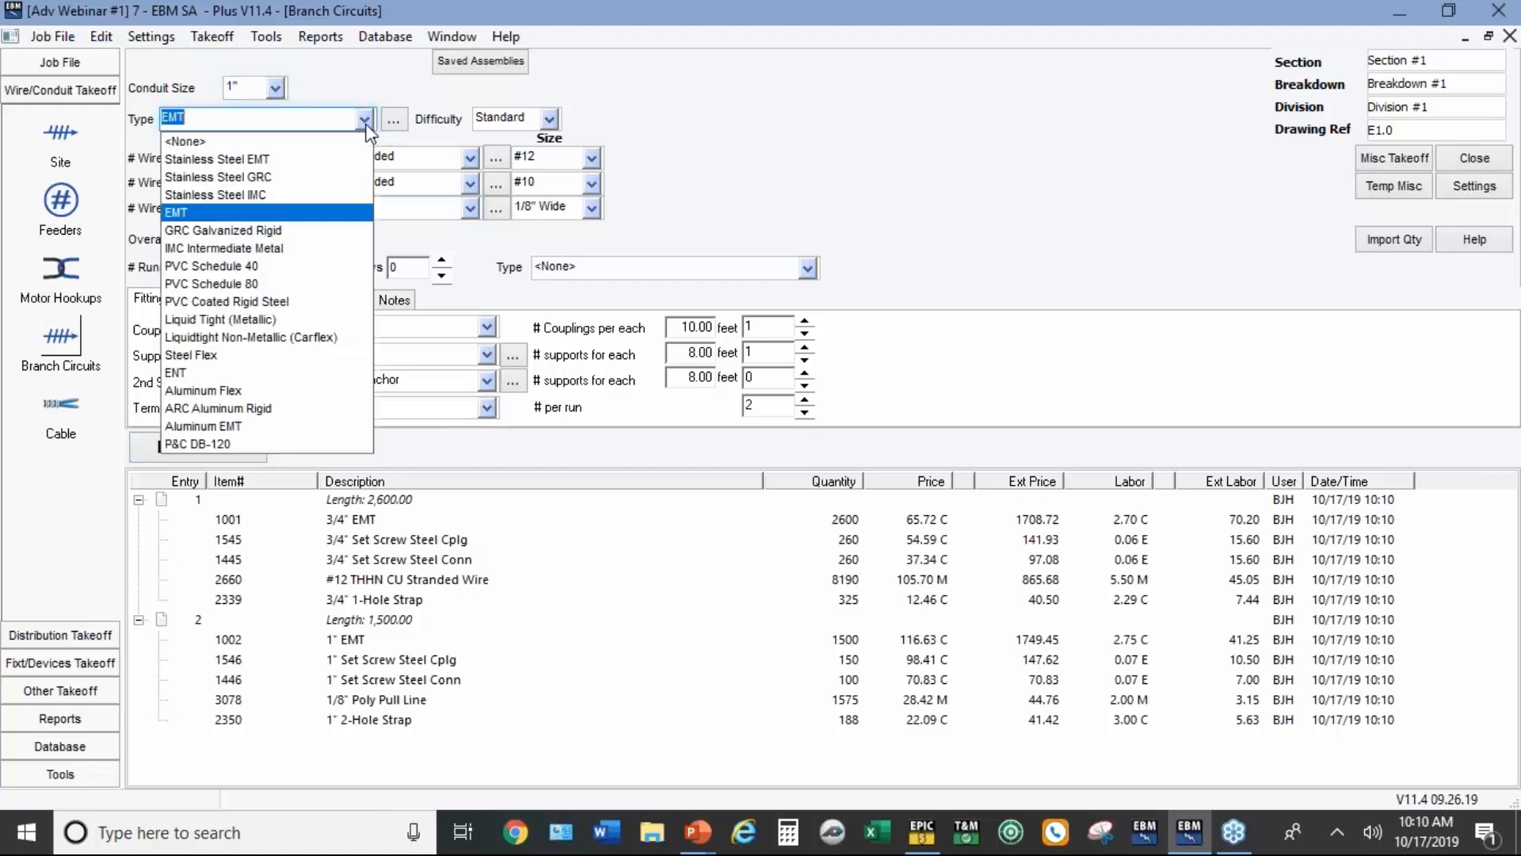
pyautogui.click(231, 229)
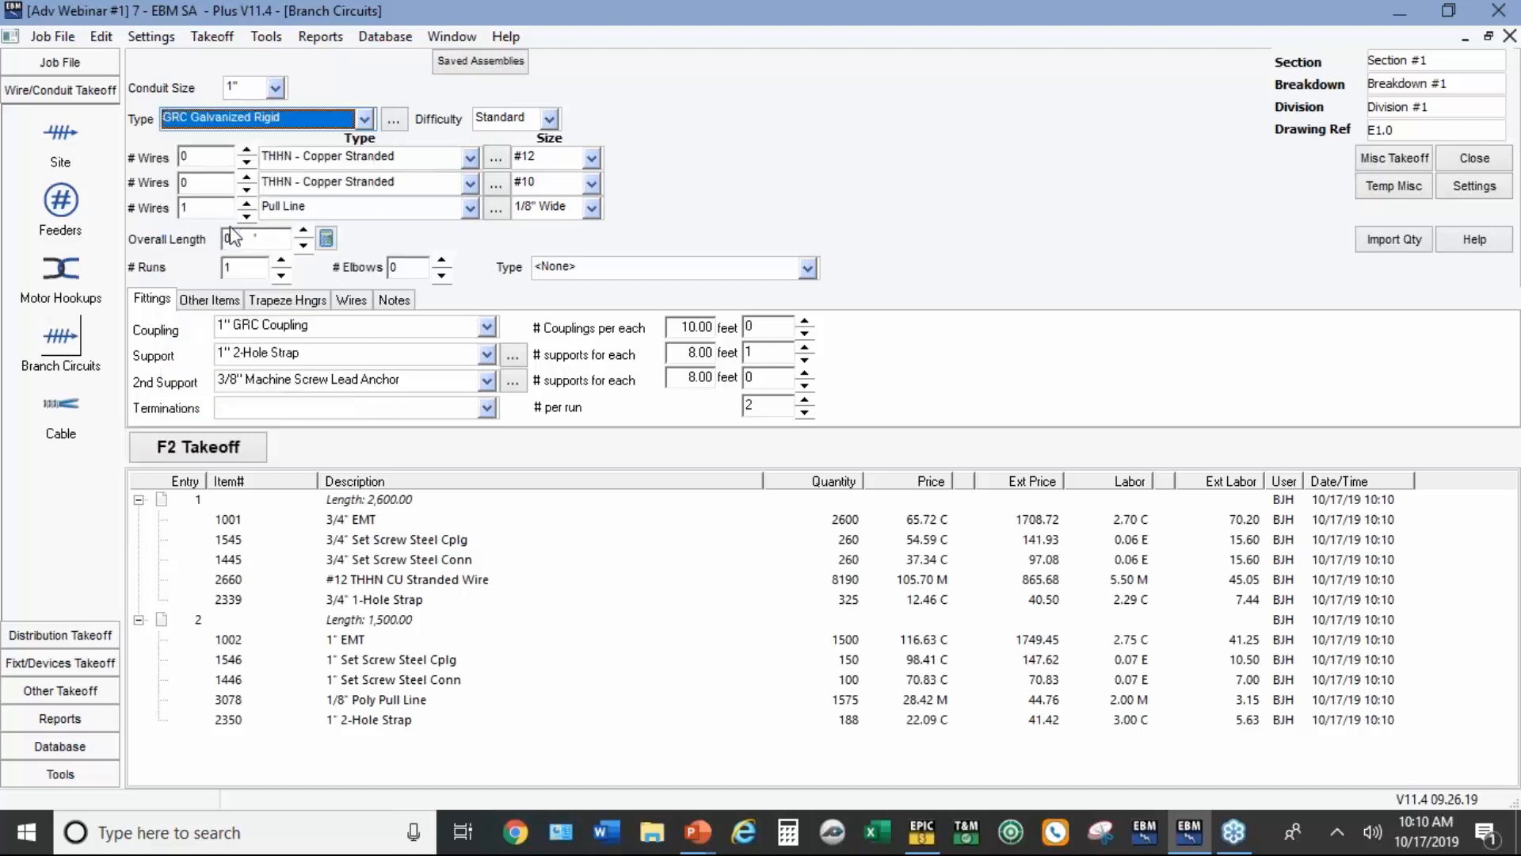
pyautogui.click(245, 152)
pyautogui.write('3')
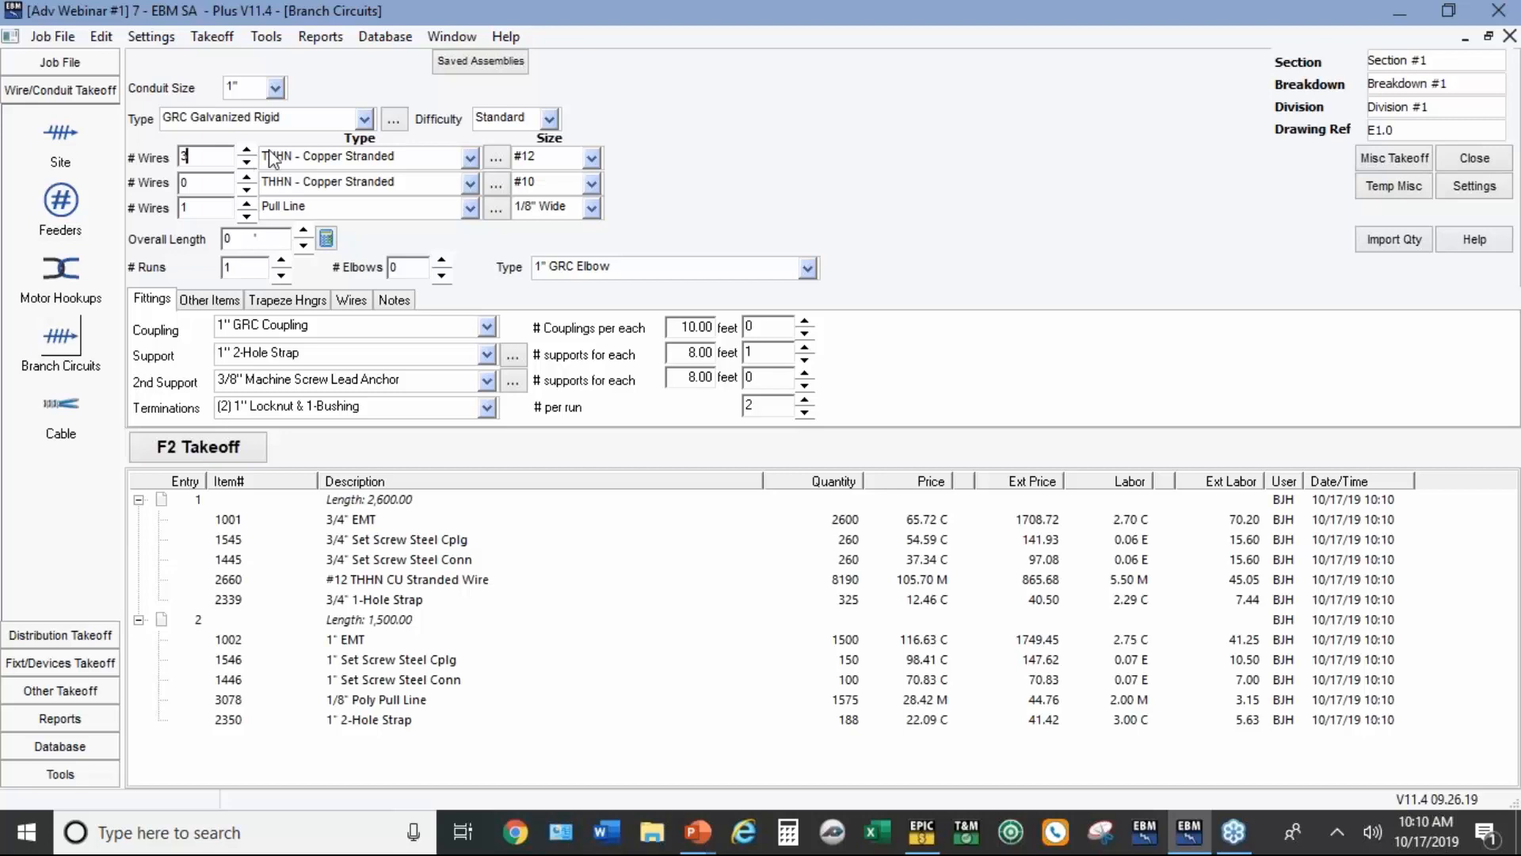
pyautogui.click(591, 157)
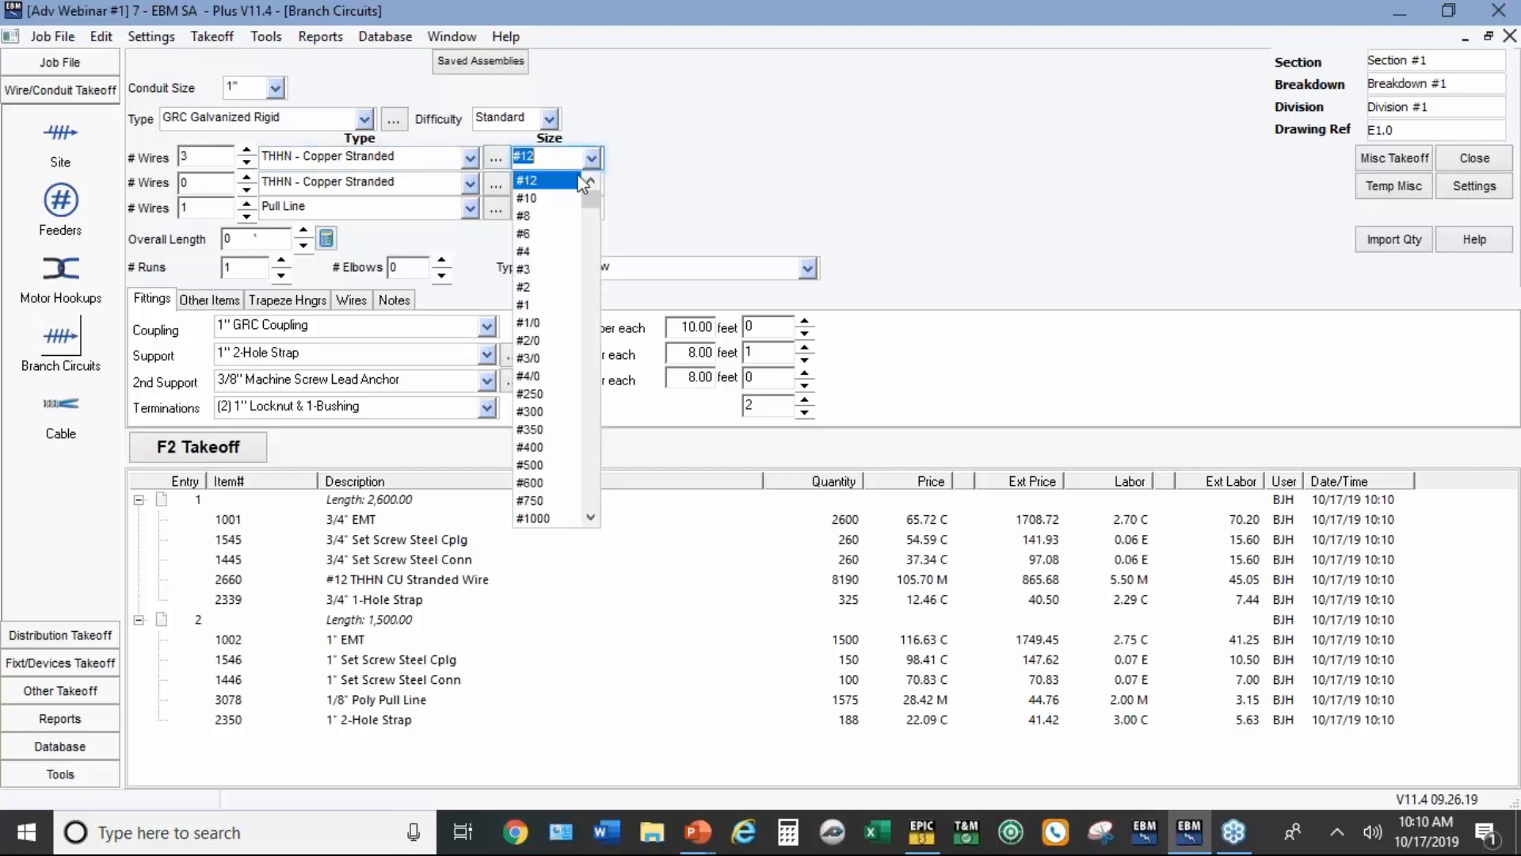
pyautogui.click(529, 218)
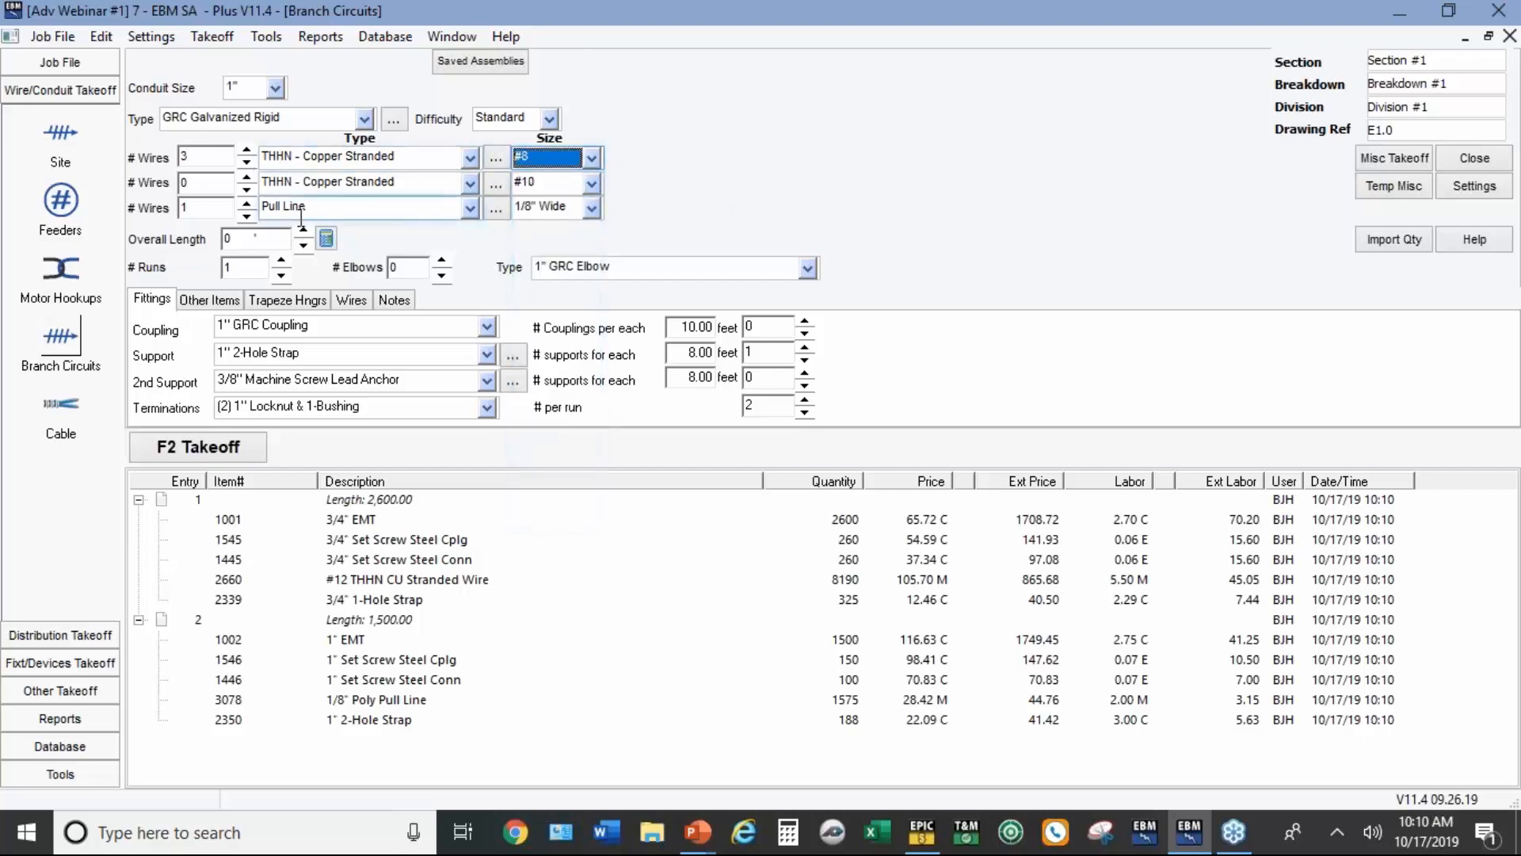
pyautogui.click(247, 179)
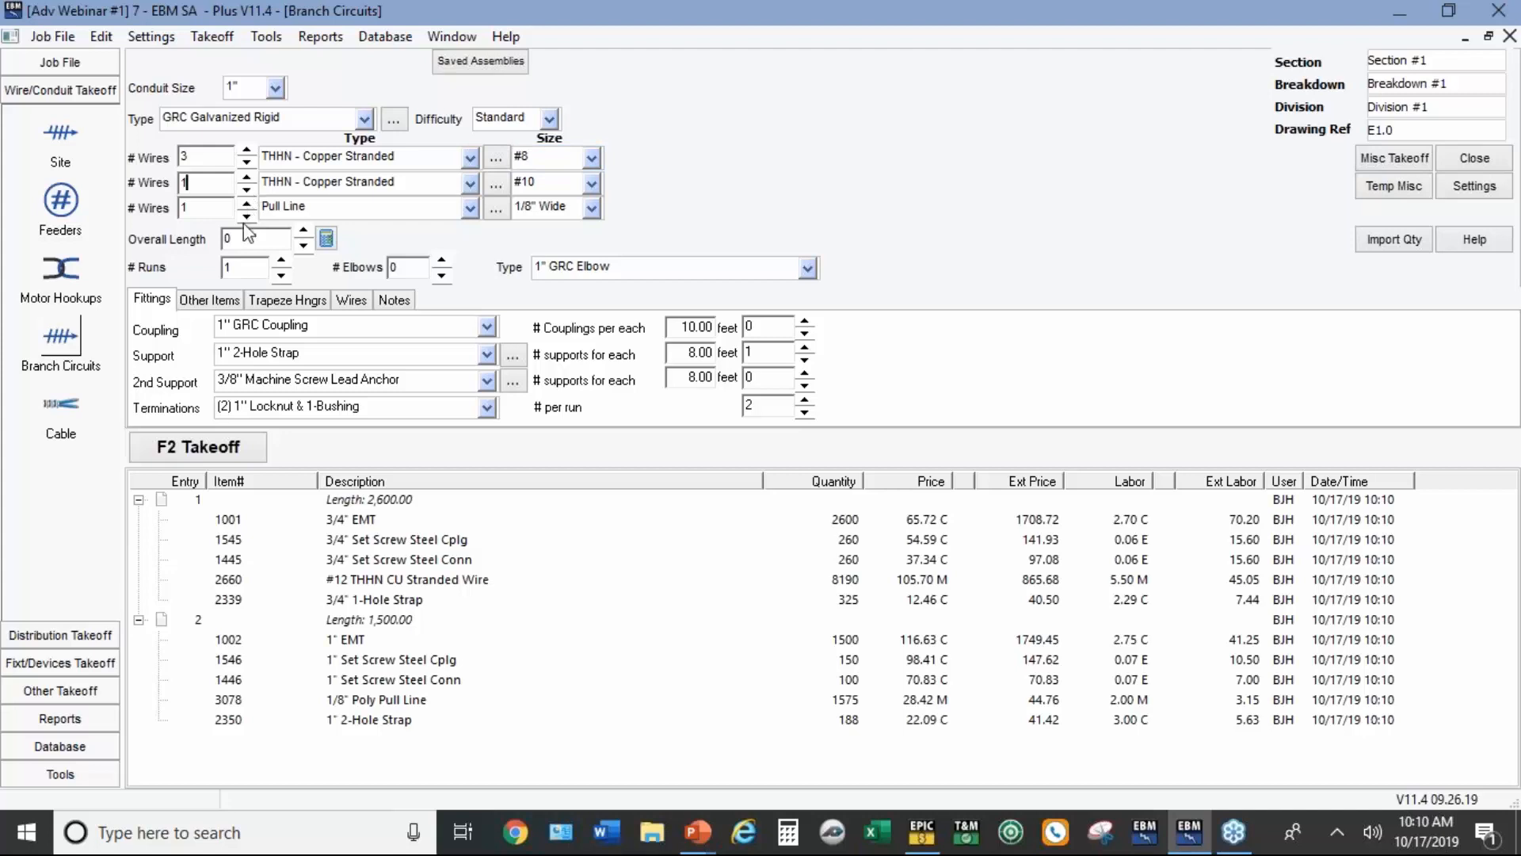
pyautogui.click(246, 216)
# Step: Set the rigid conduit to 170 feet, 2 runs and 2 elbows, with 1" Strap w/Rubber Block & Channel as support
pyautogui.click(237, 242)
pyautogui.write('170')
pyautogui.press('Tab')
pyautogui.write('2')
pyautogui.press('Tab')
pyautogui.write('2')
pyautogui.click(487, 353)
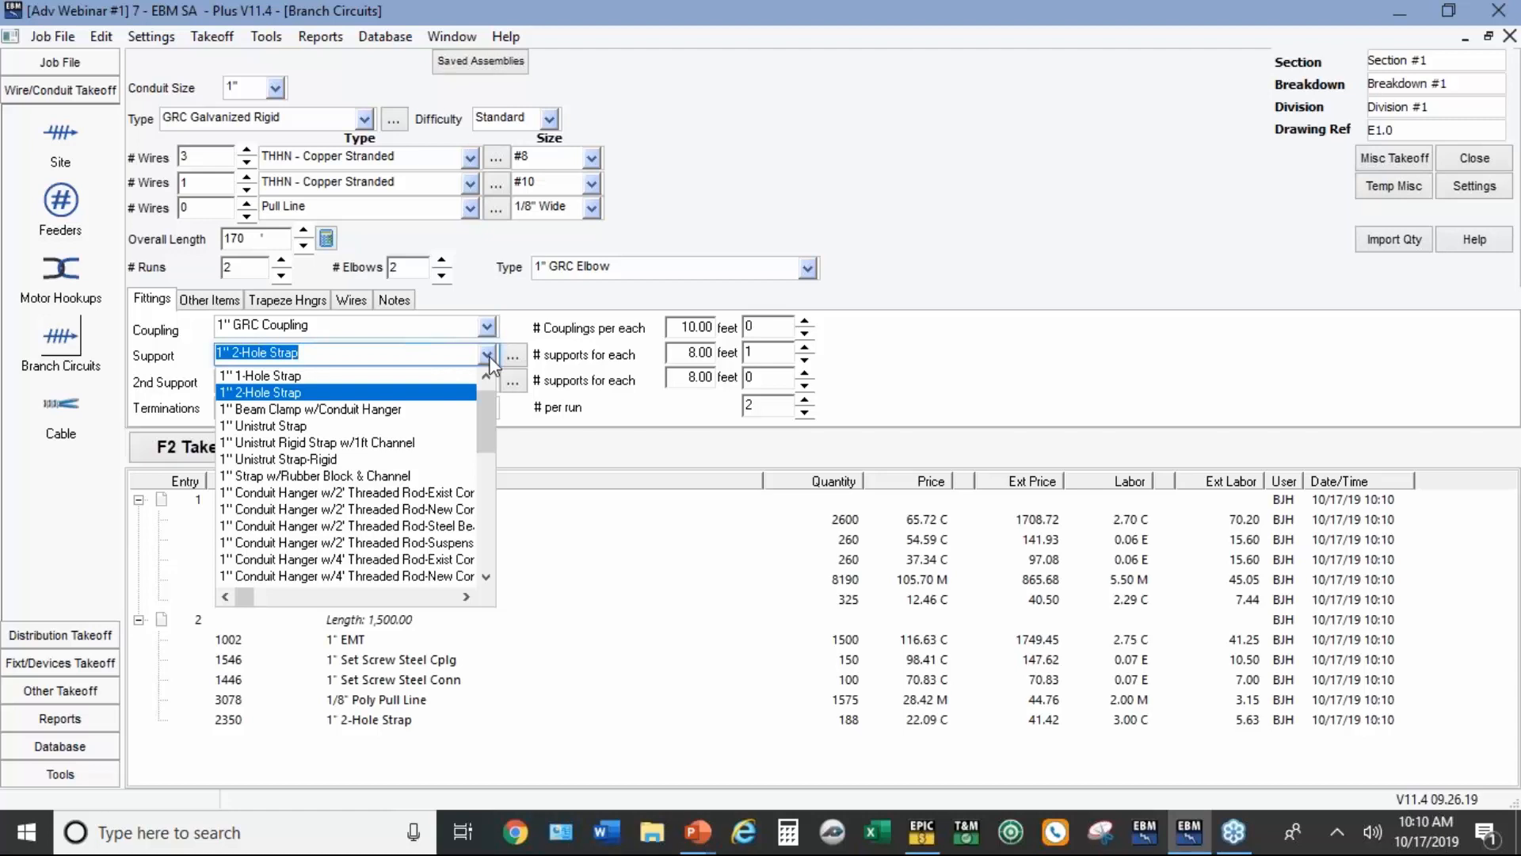
pyautogui.click(288, 478)
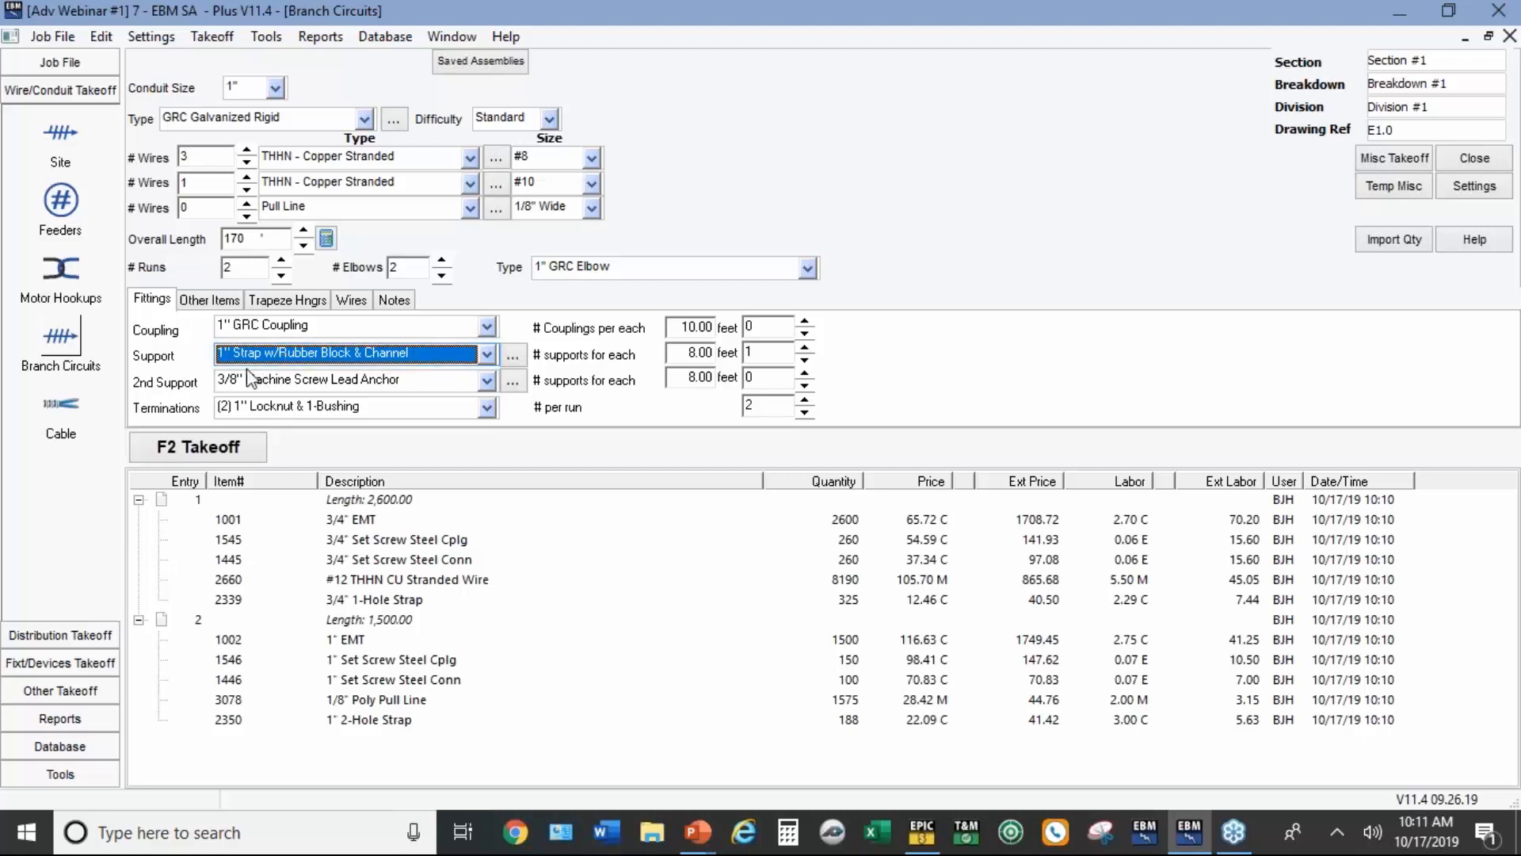
# Step: Add two 1" LB condulets with cover and gasket from the GRC/IMC fittings to the branch circuit's other items
pyautogui.click(211, 300)
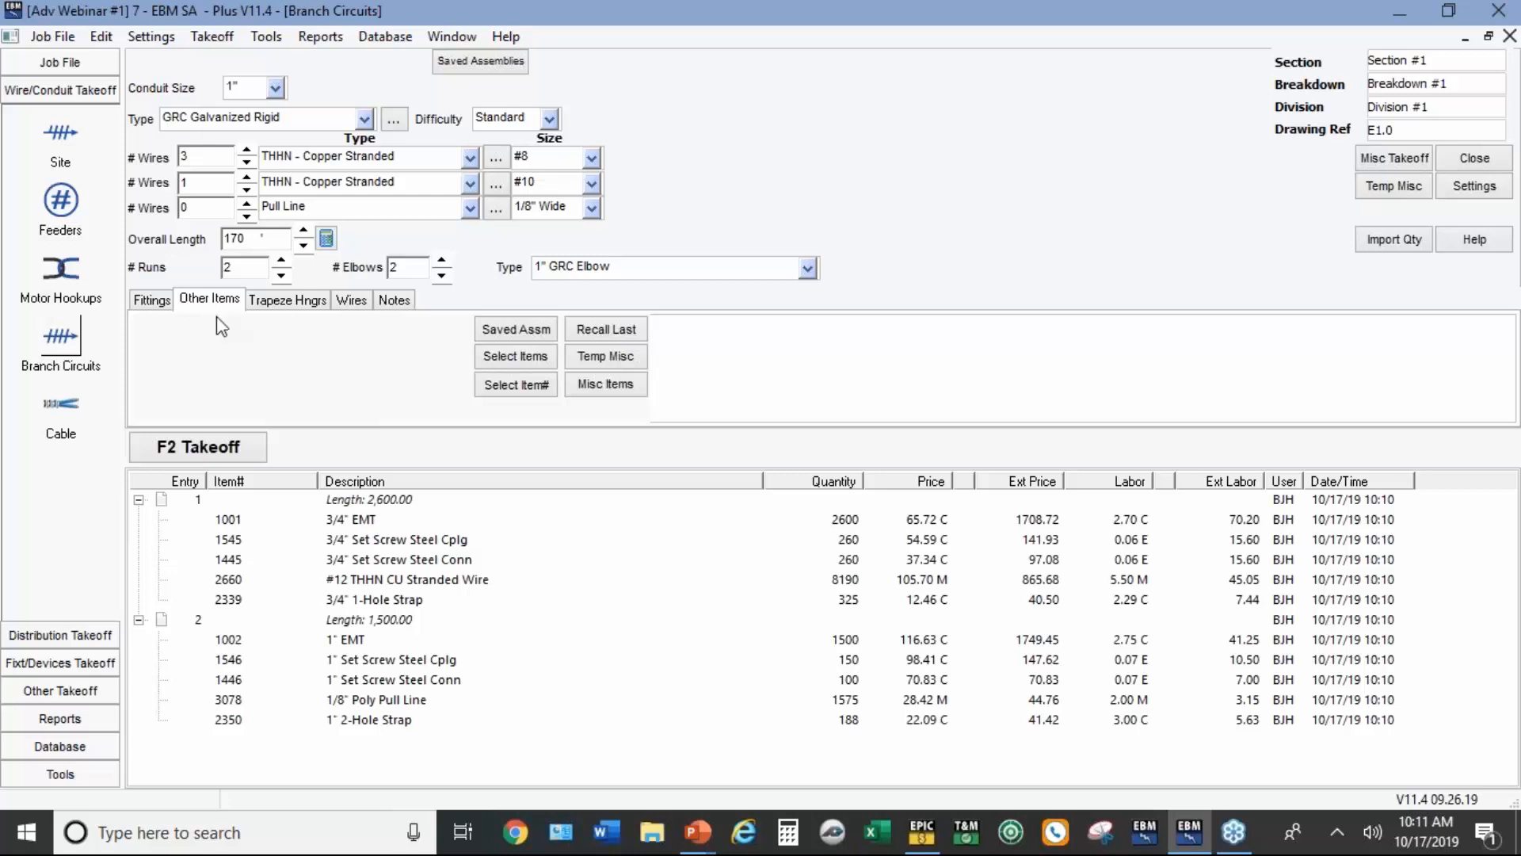
pyautogui.click(539, 360)
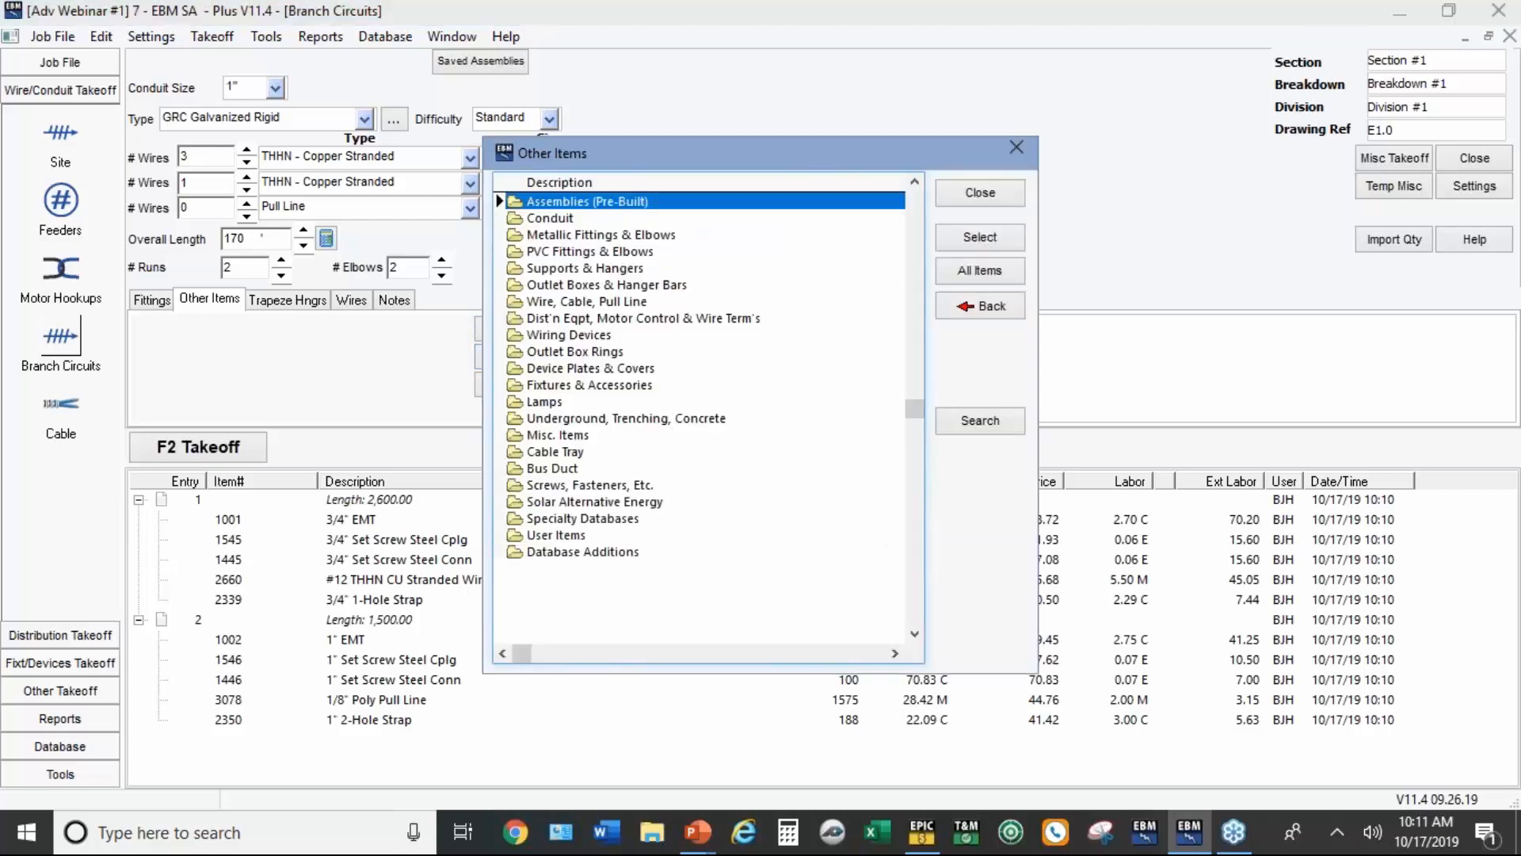
pyautogui.doubleClick(552, 238)
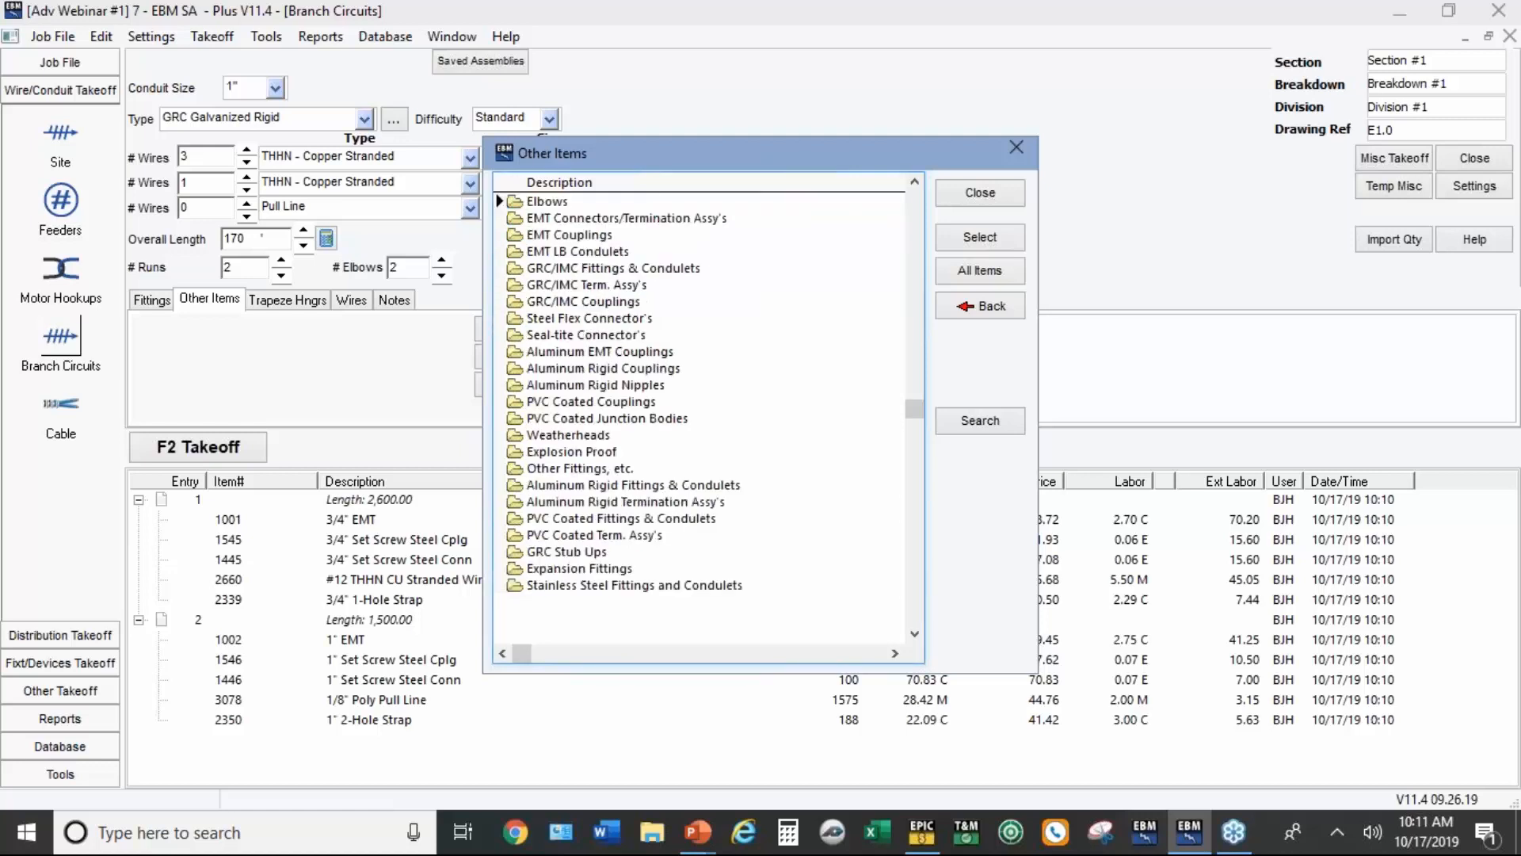
pyautogui.doubleClick(567, 269)
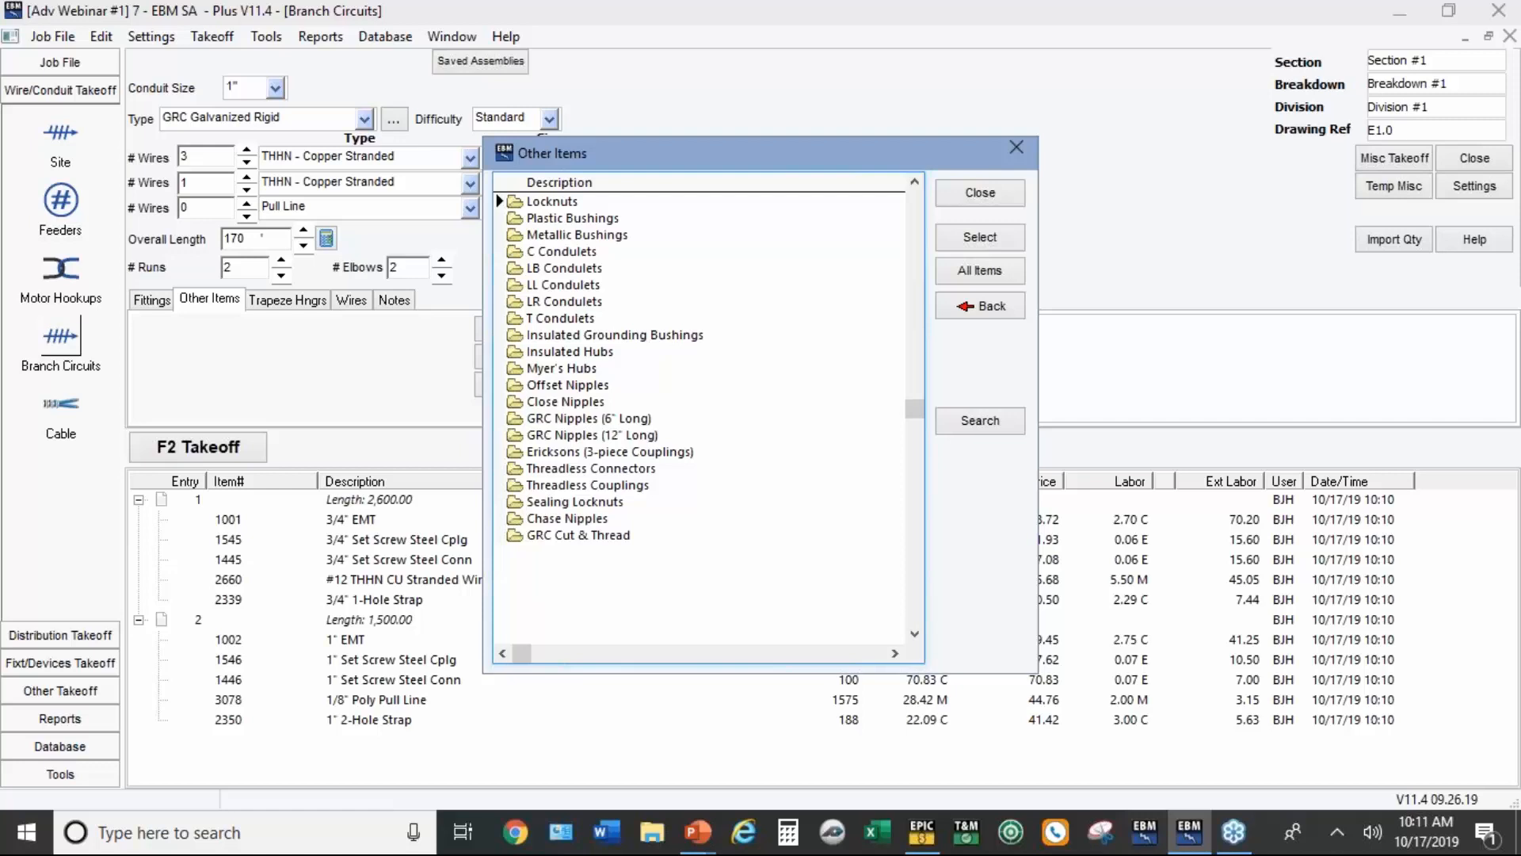
pyautogui.doubleClick(564, 268)
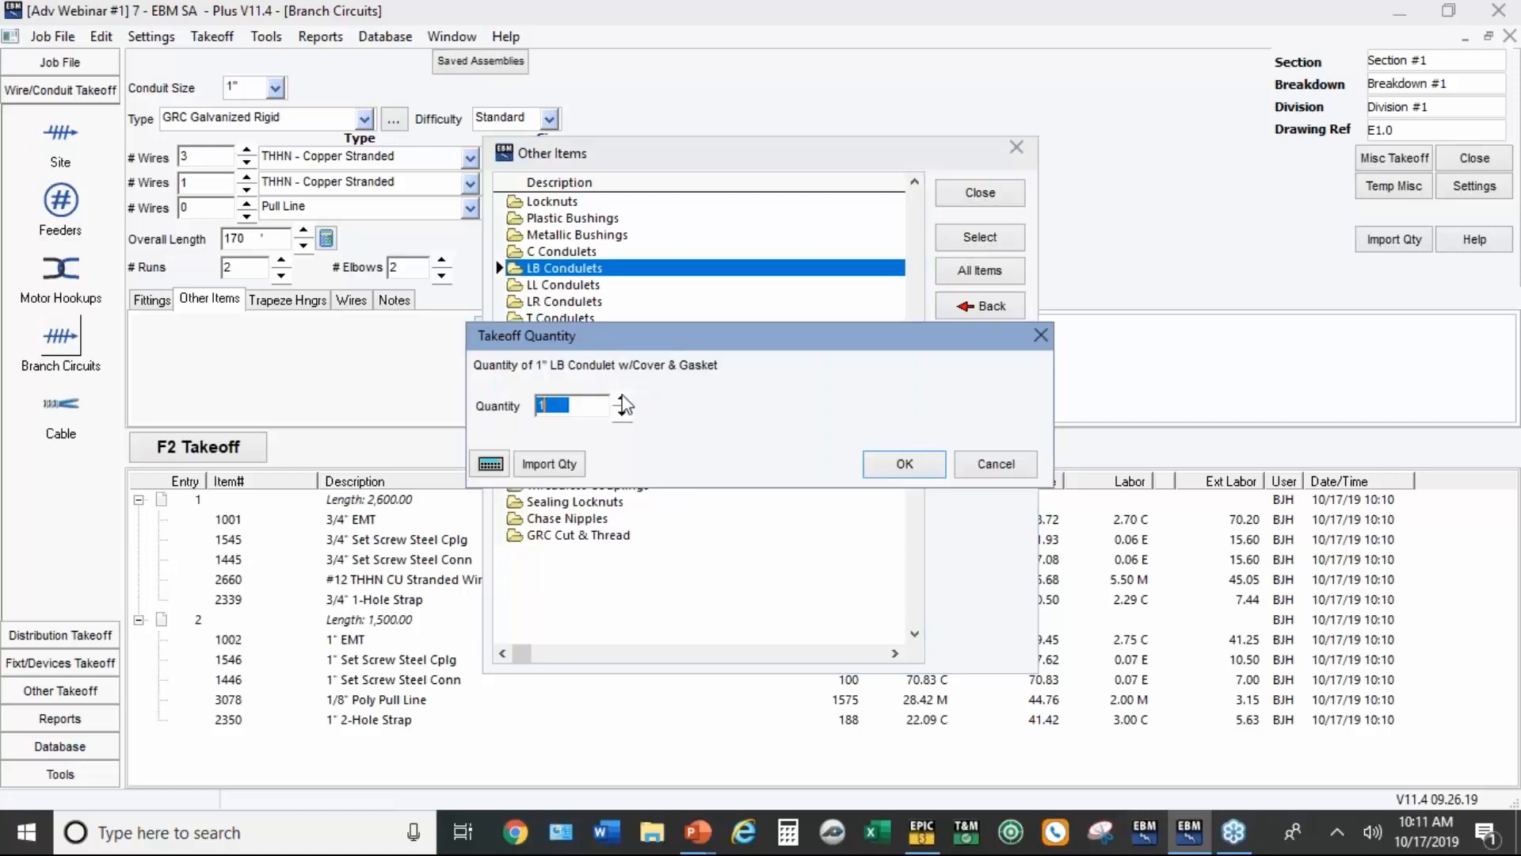
pyautogui.click(623, 398)
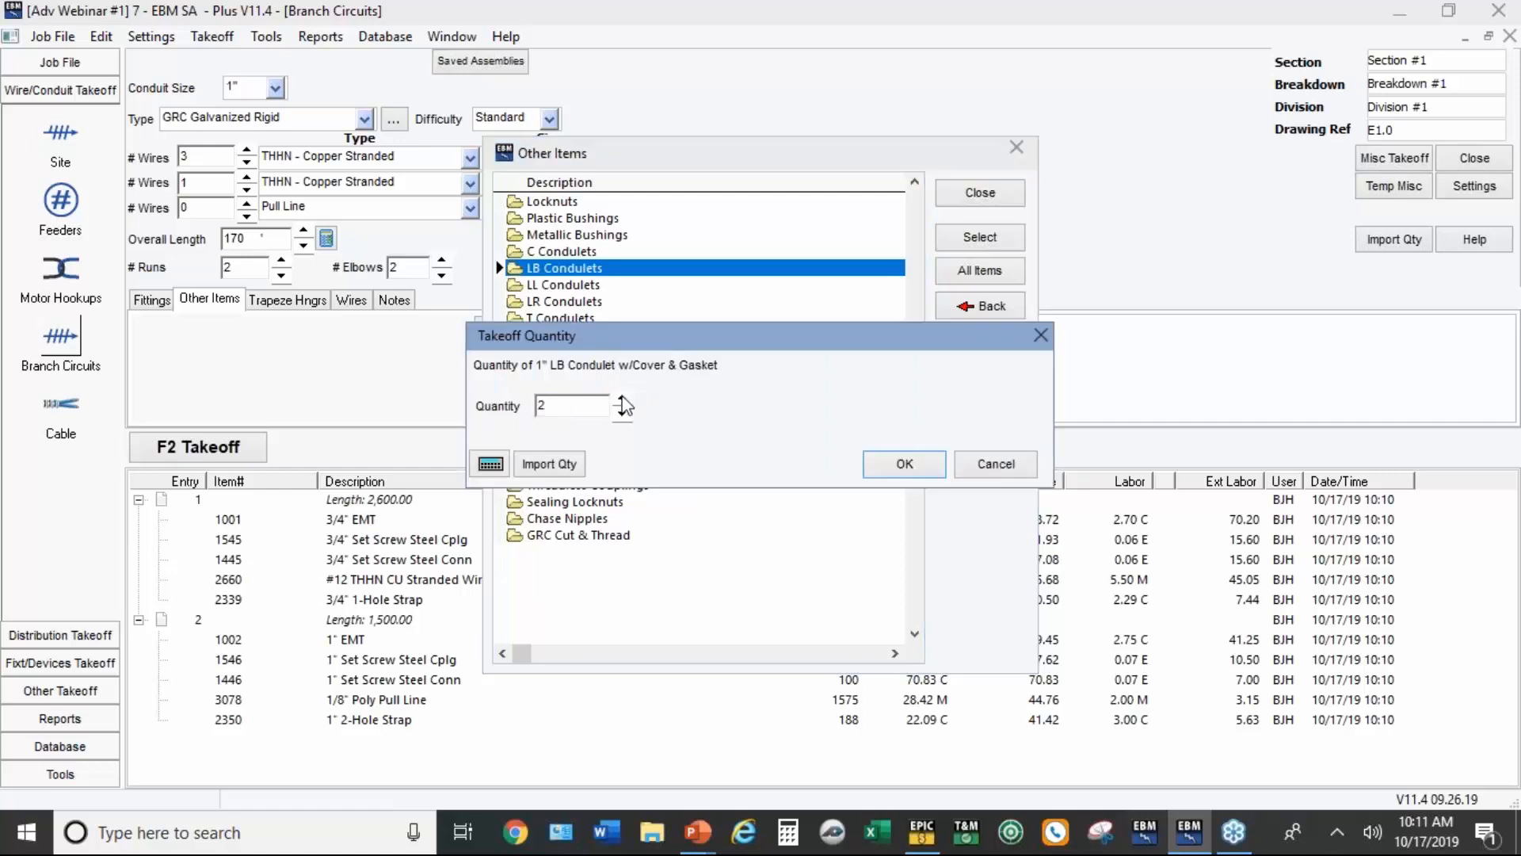
pyautogui.click(905, 465)
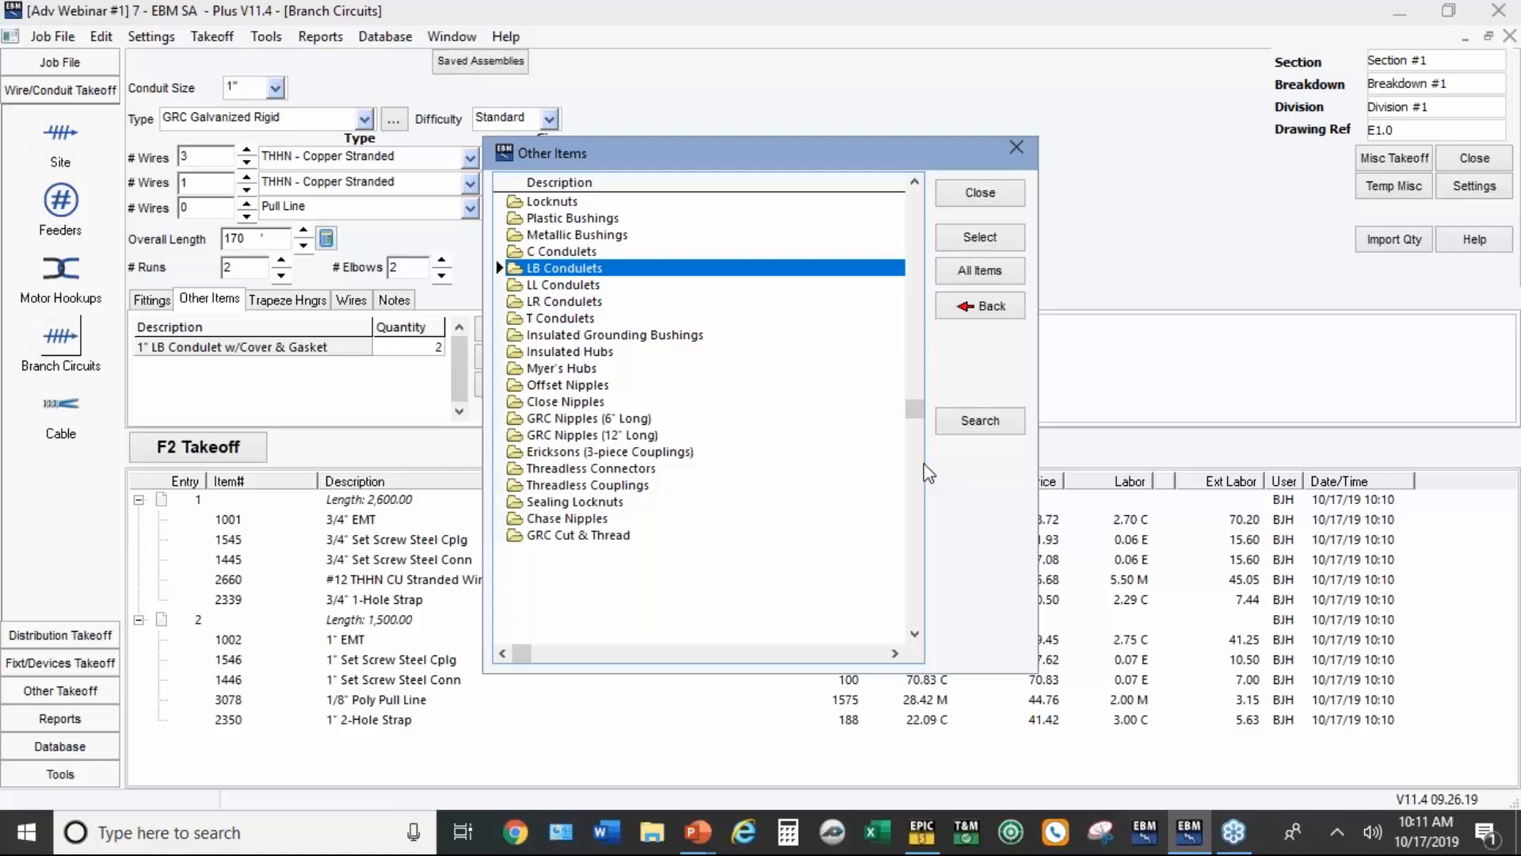
# Step: Add two 1" insulated grounding bushings to the rigid conduit's other items
pyautogui.doubleClick(634, 340)
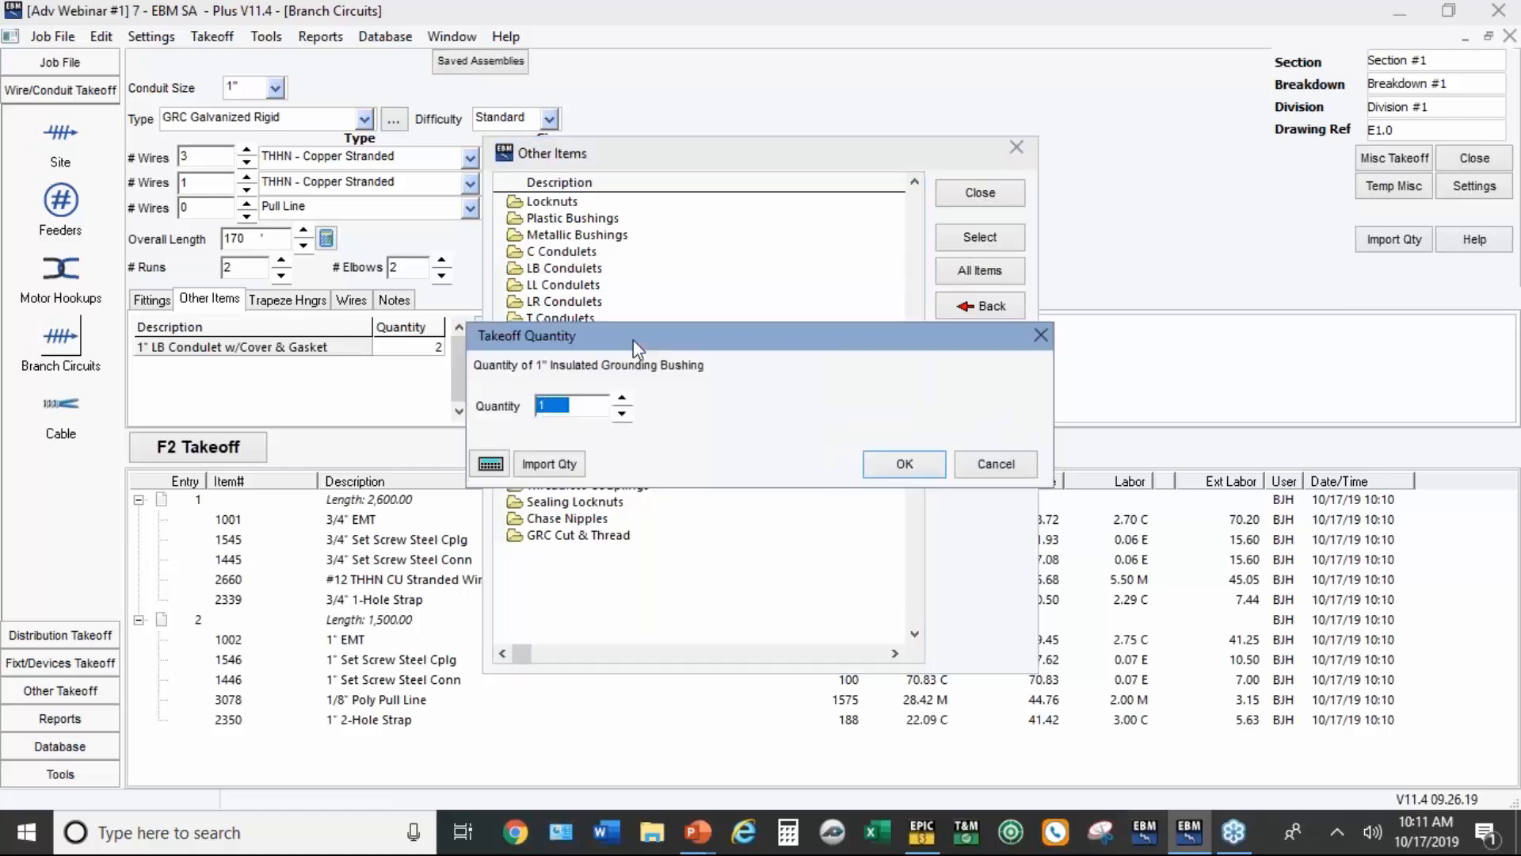
pyautogui.click(623, 399)
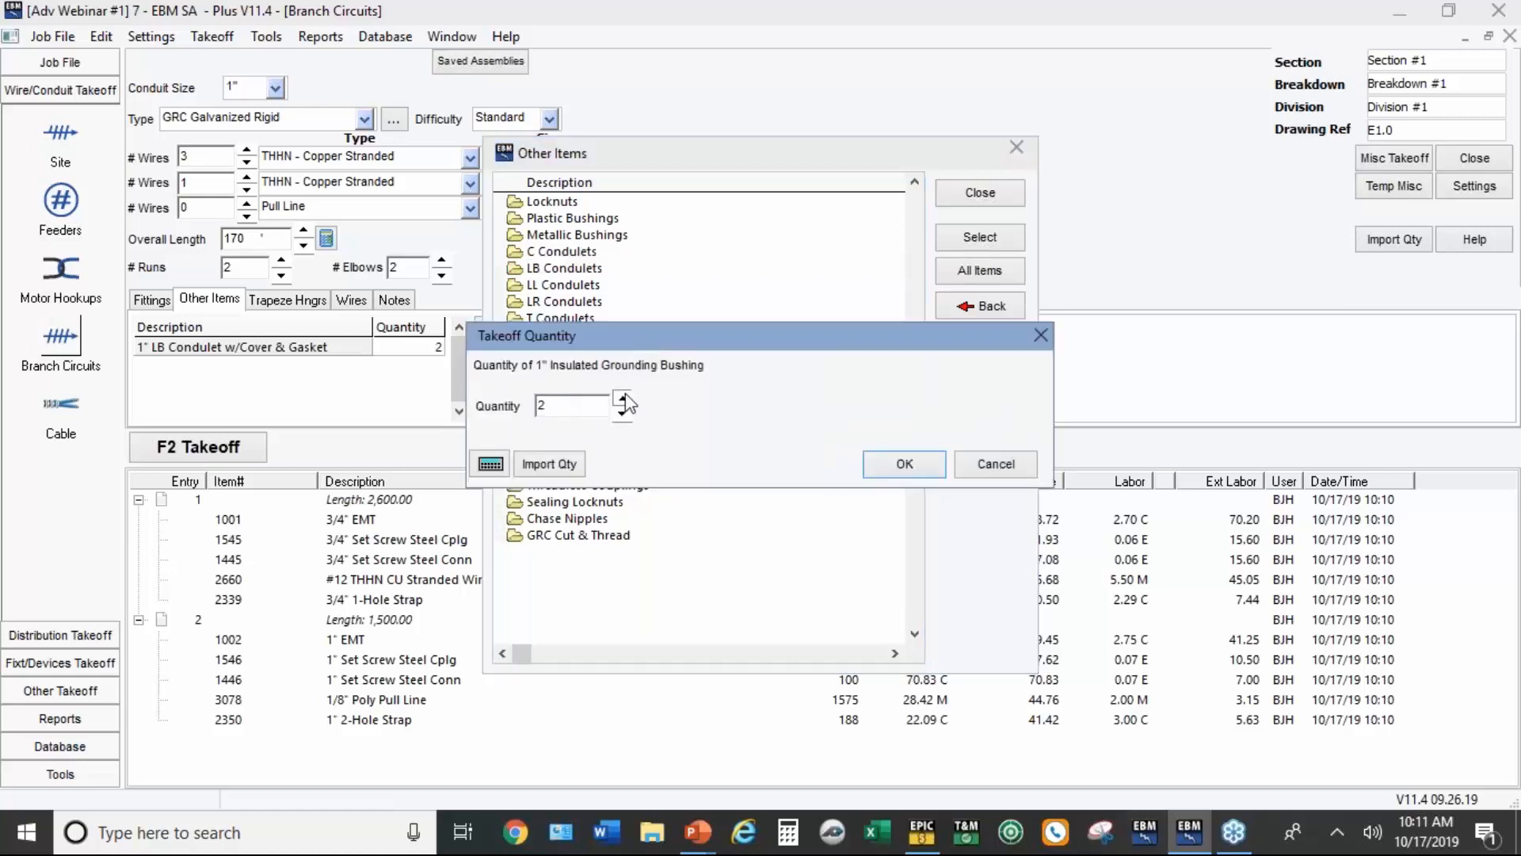
pyautogui.click(895, 465)
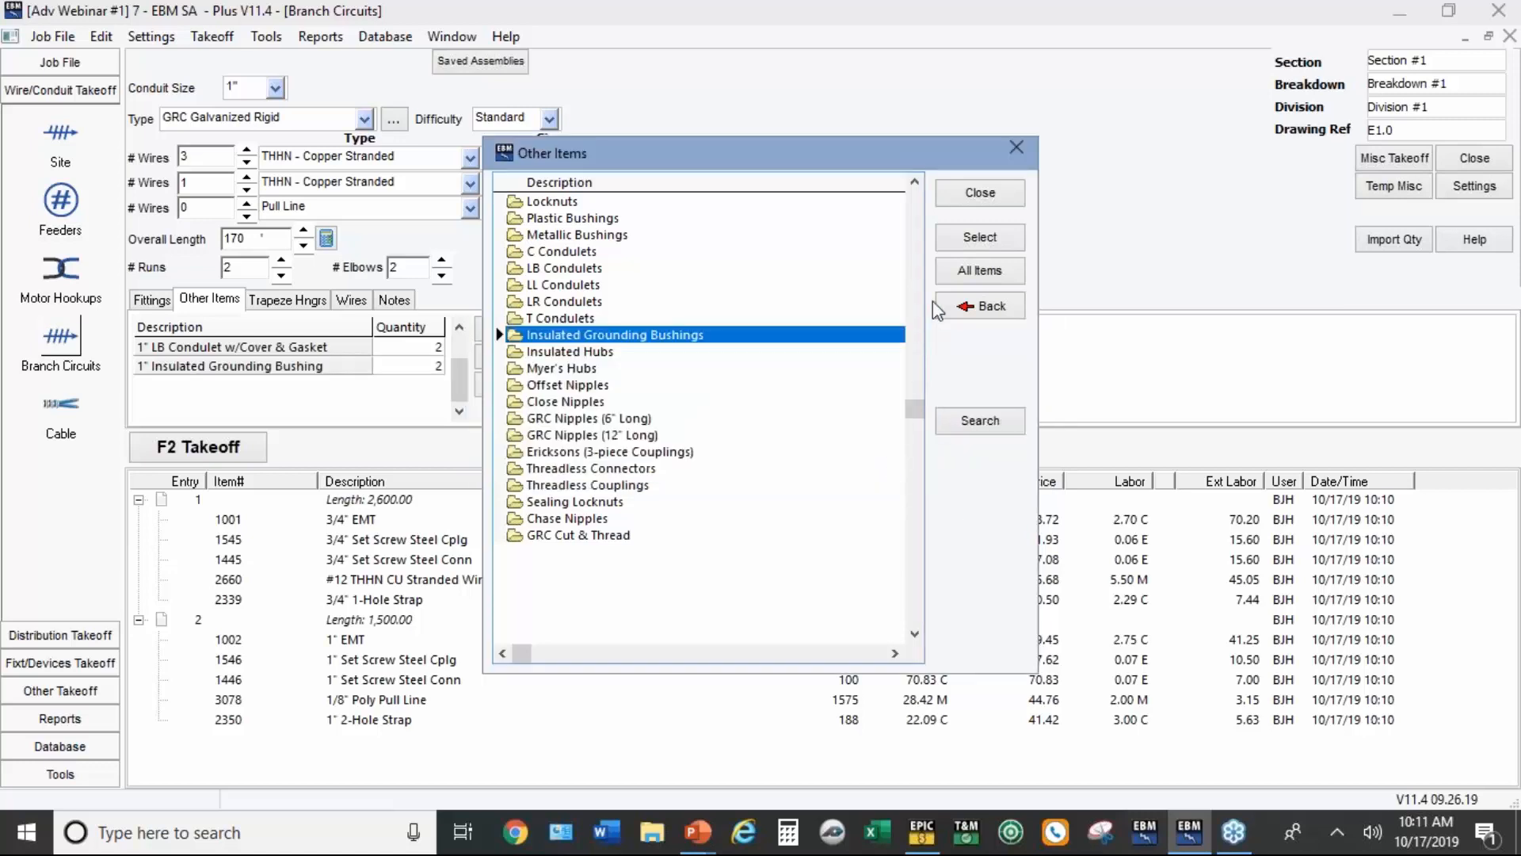
pyautogui.click(974, 194)
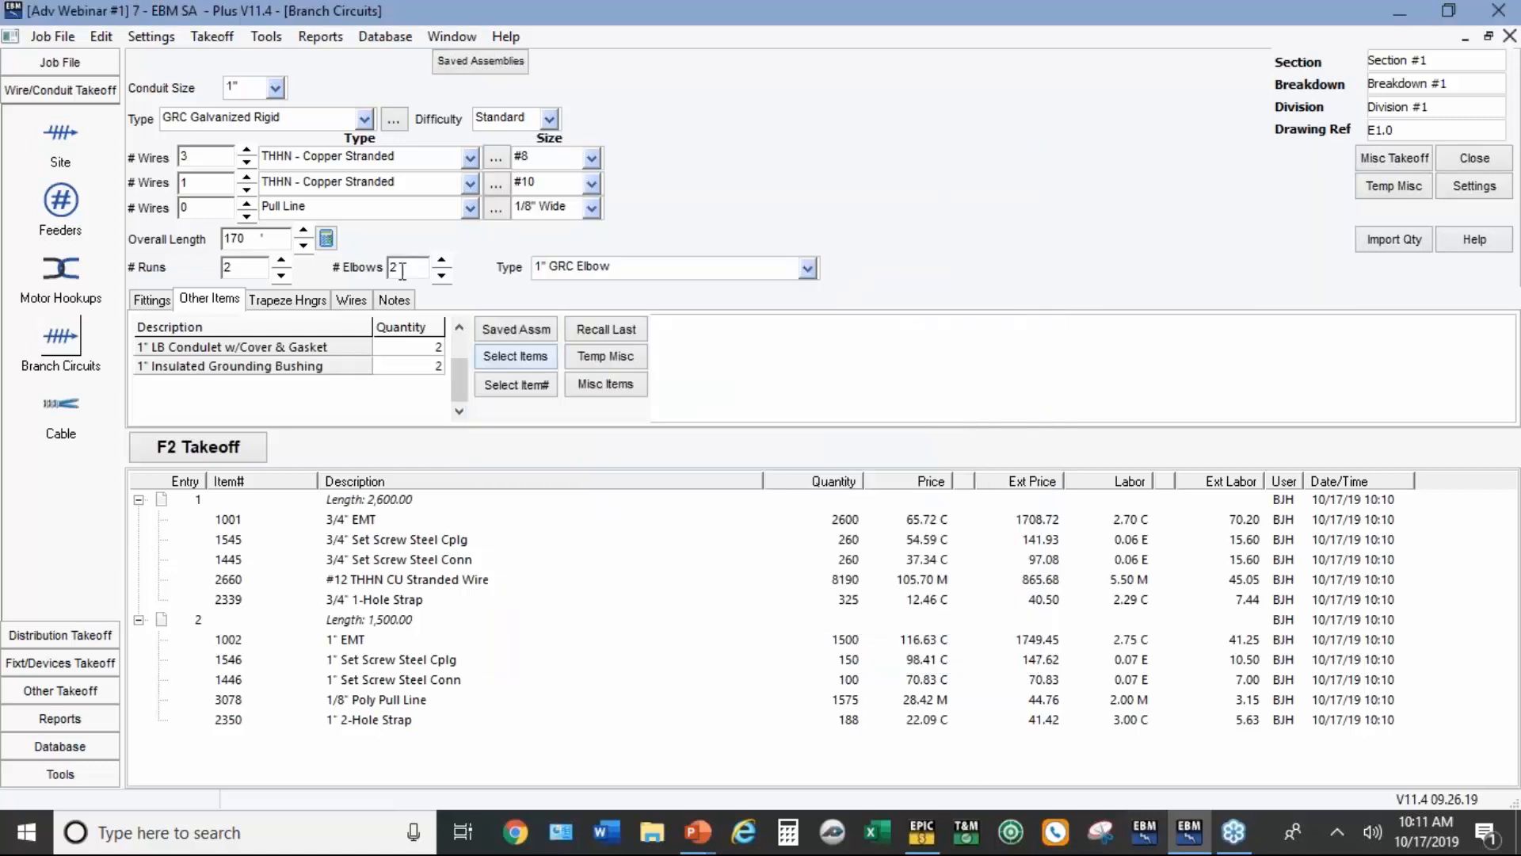
# Step: Add the note "RTU'S #'S 1 & 2" and take off the rigid conduit run with a makeup length of 10 per wire, per run
pyautogui.click(394, 300)
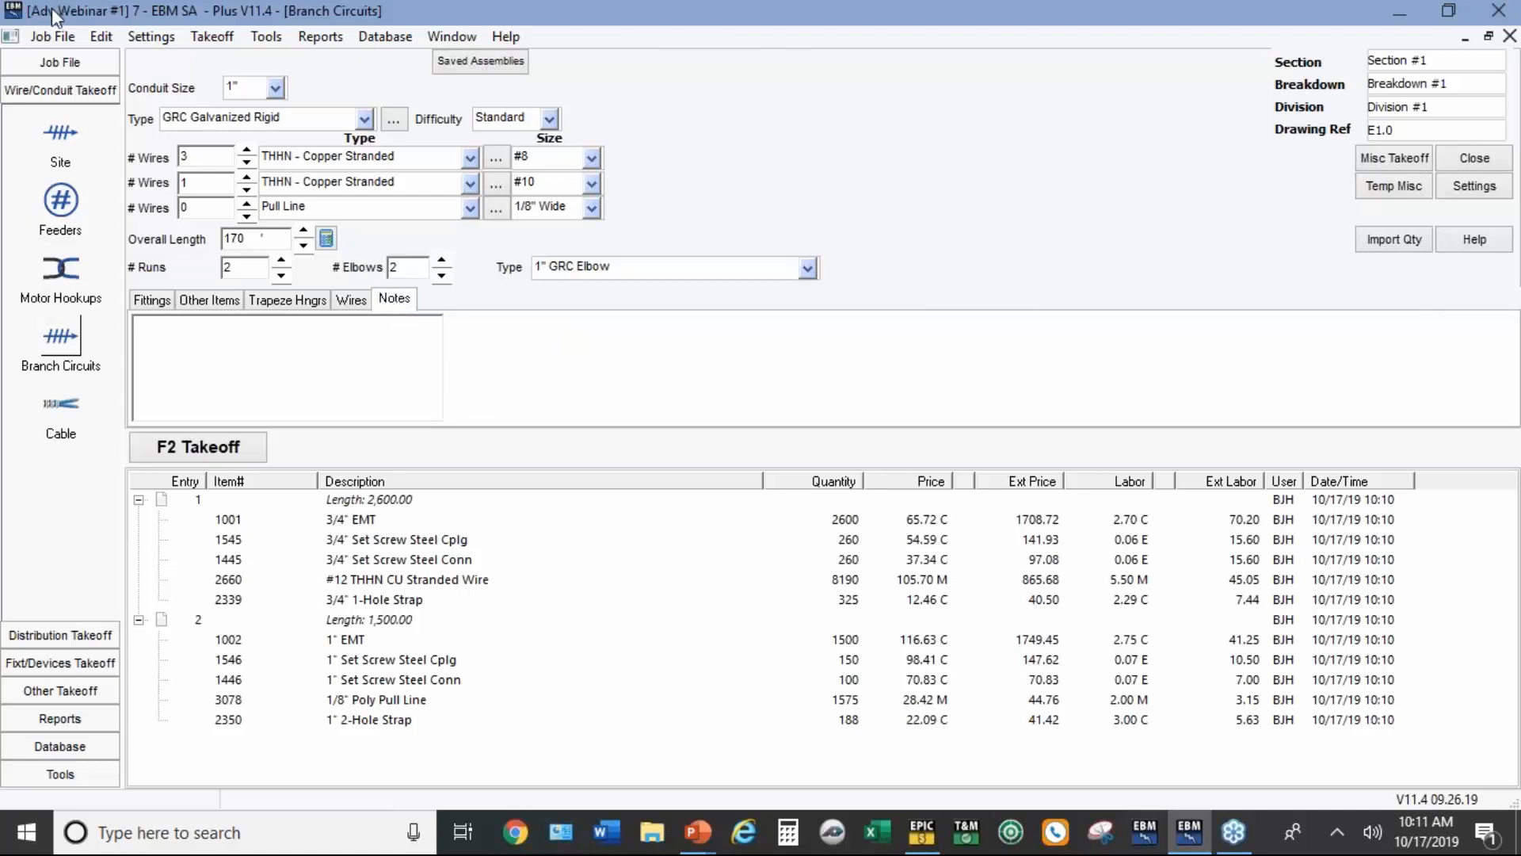
pyautogui.click(196, 328)
pyautogui.write("RTU'S #'S 1 & 2")
pyautogui.click(254, 441)
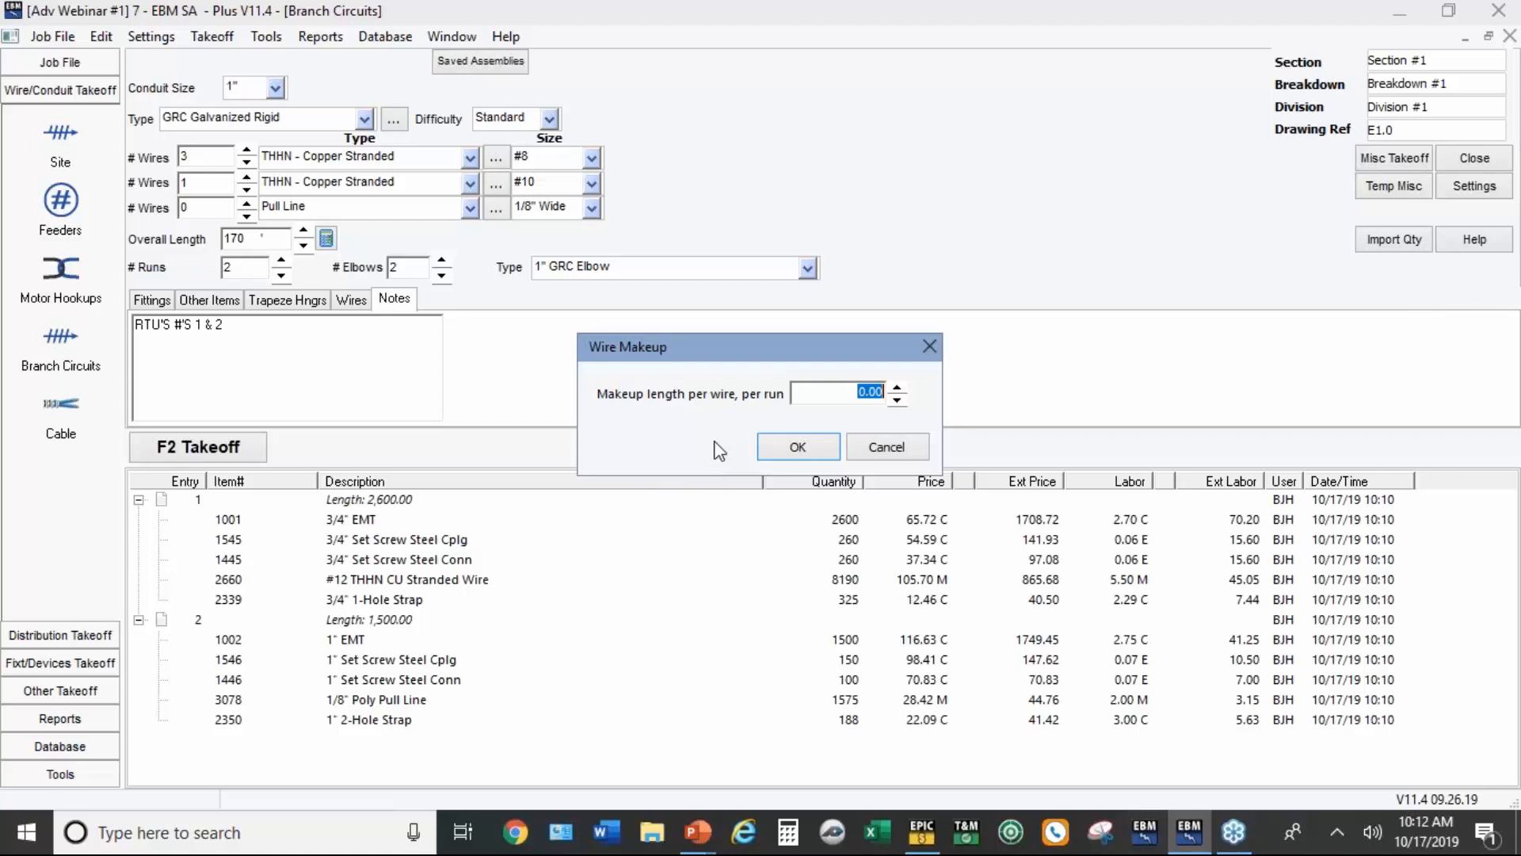
pyautogui.write('10')
pyautogui.click(823, 449)
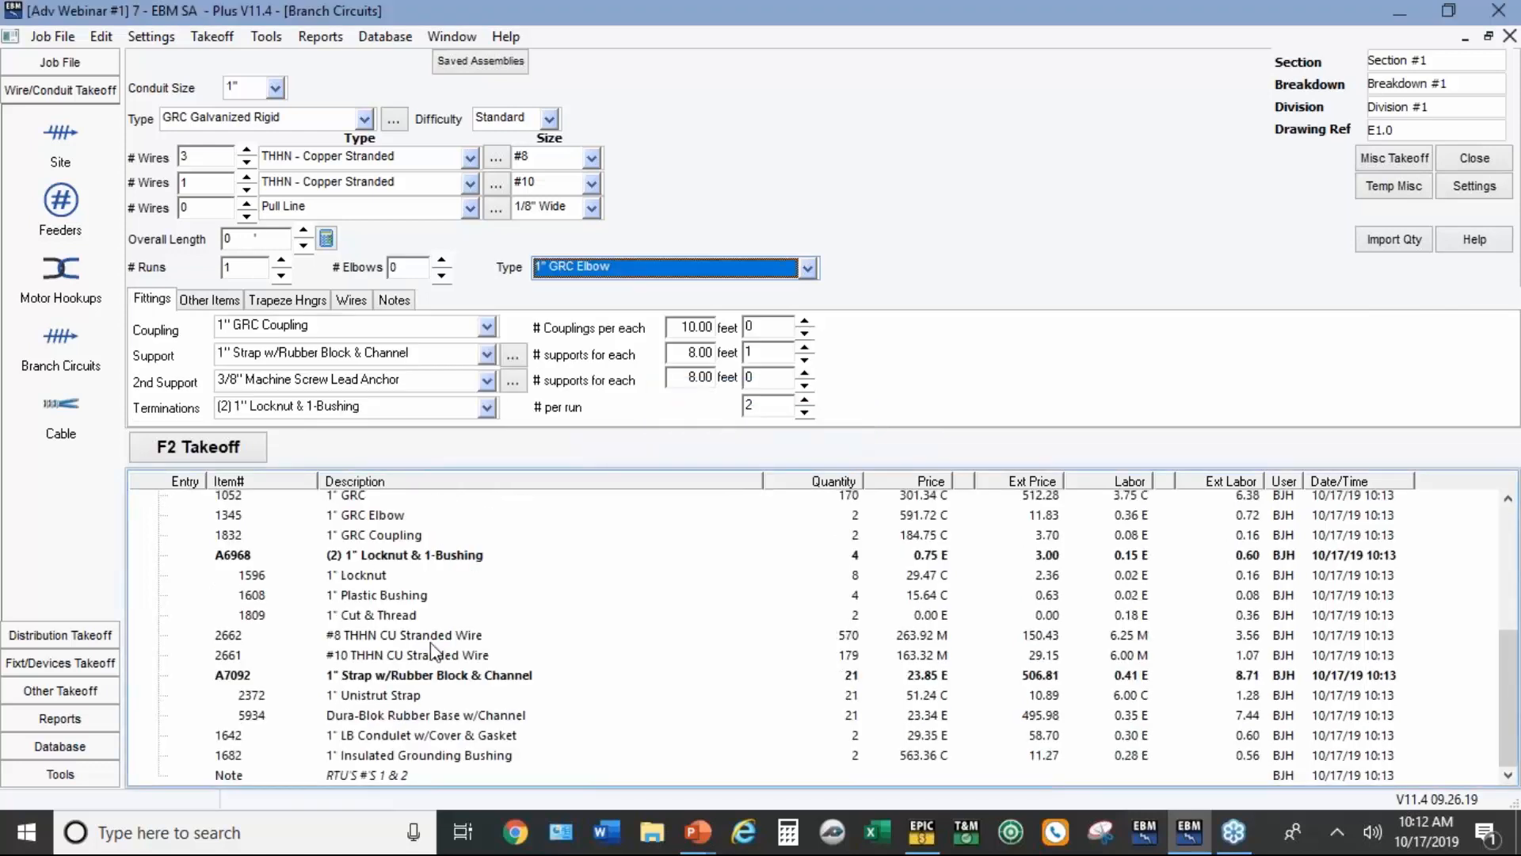
pyautogui.click(388, 777)
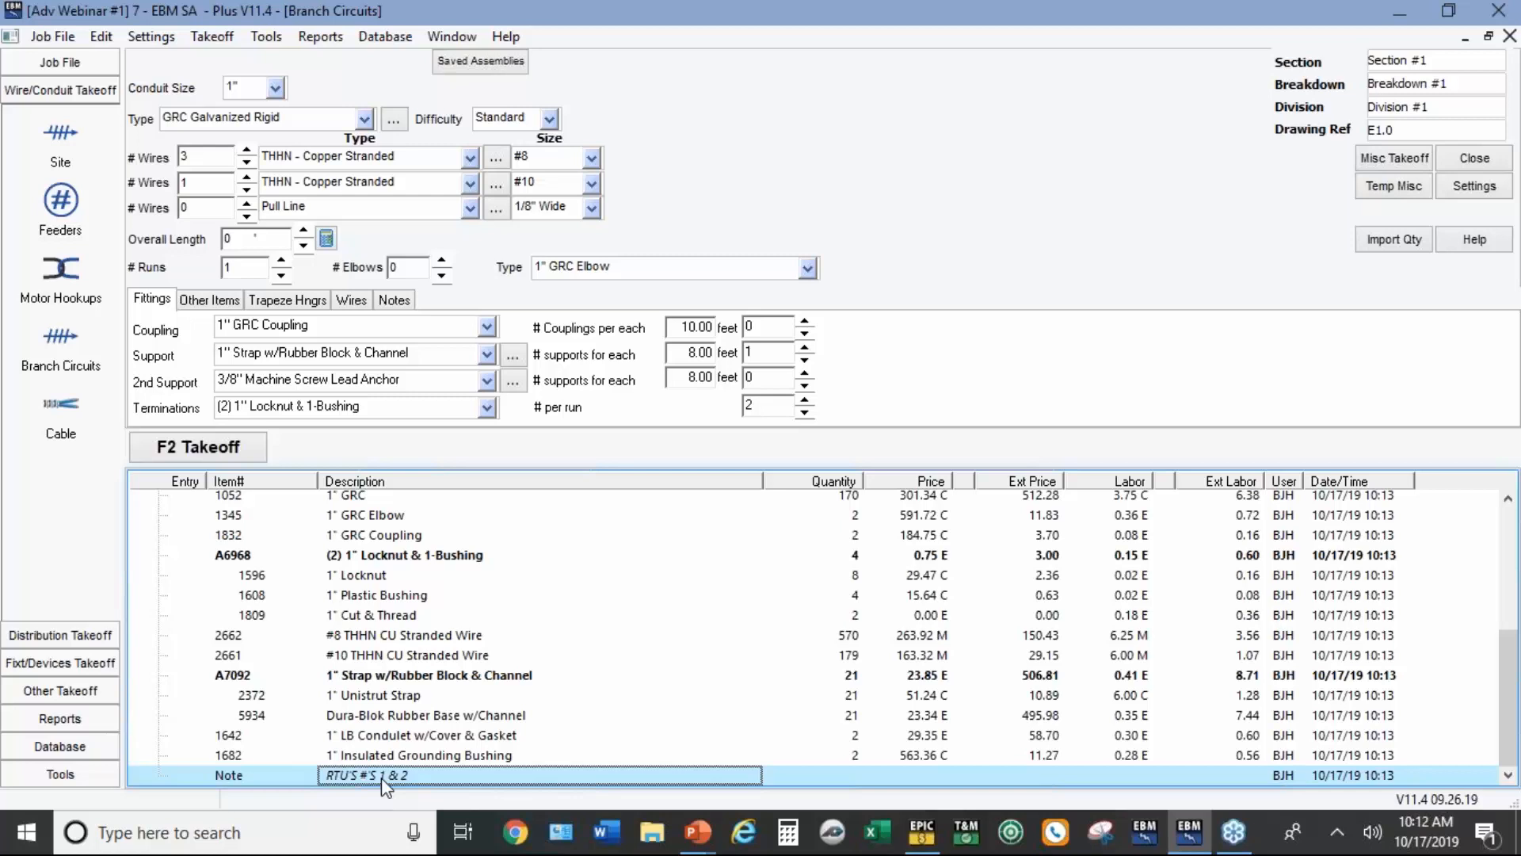
# Step: Change the branch circuit to 3/4" conduit with four #10 wires and no wires of the second type
pyautogui.click(275, 88)
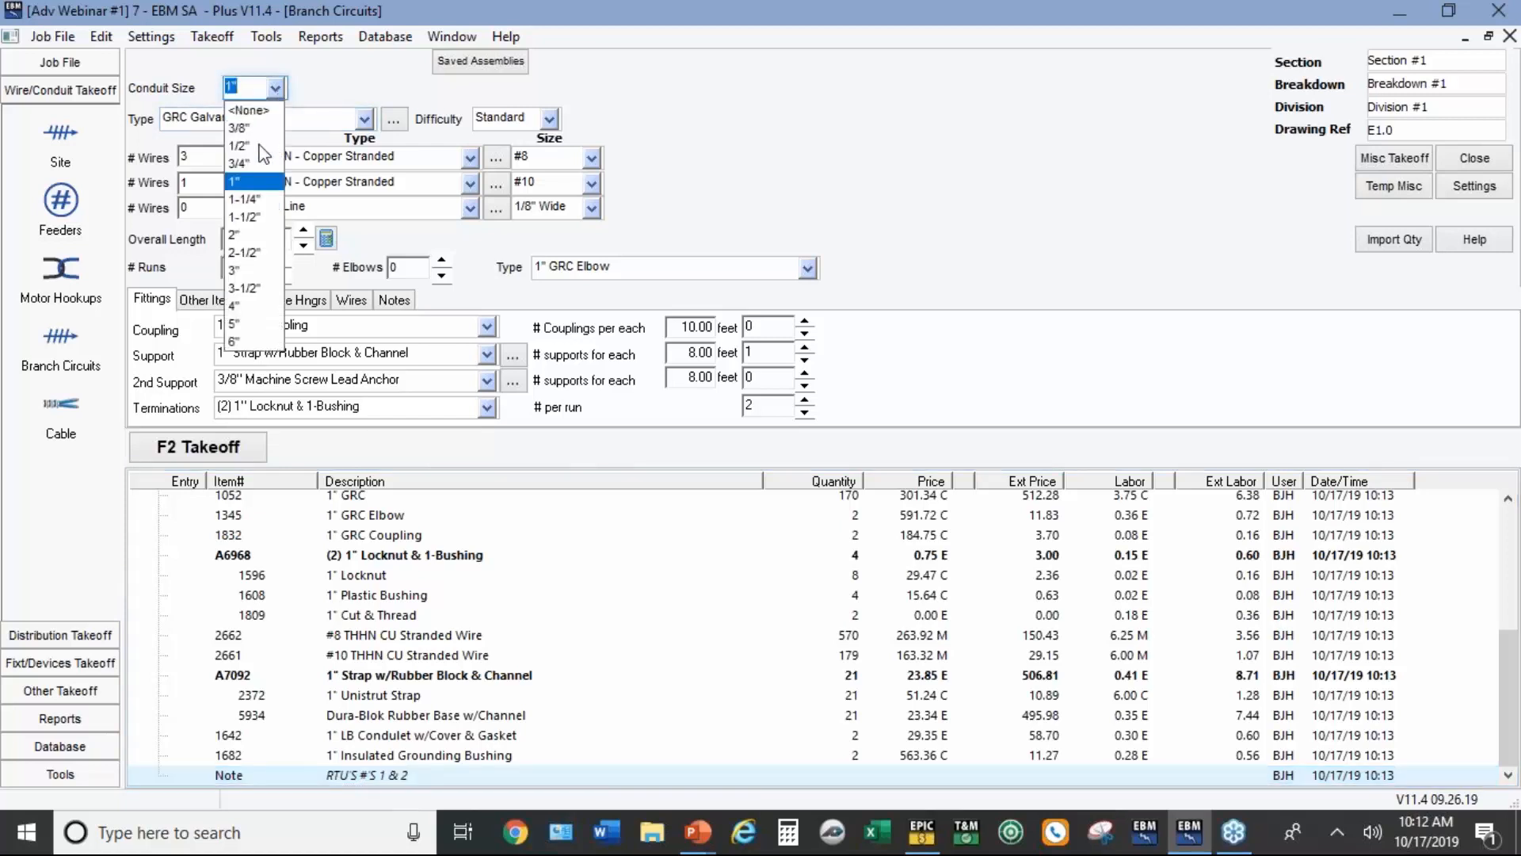
pyautogui.click(252, 162)
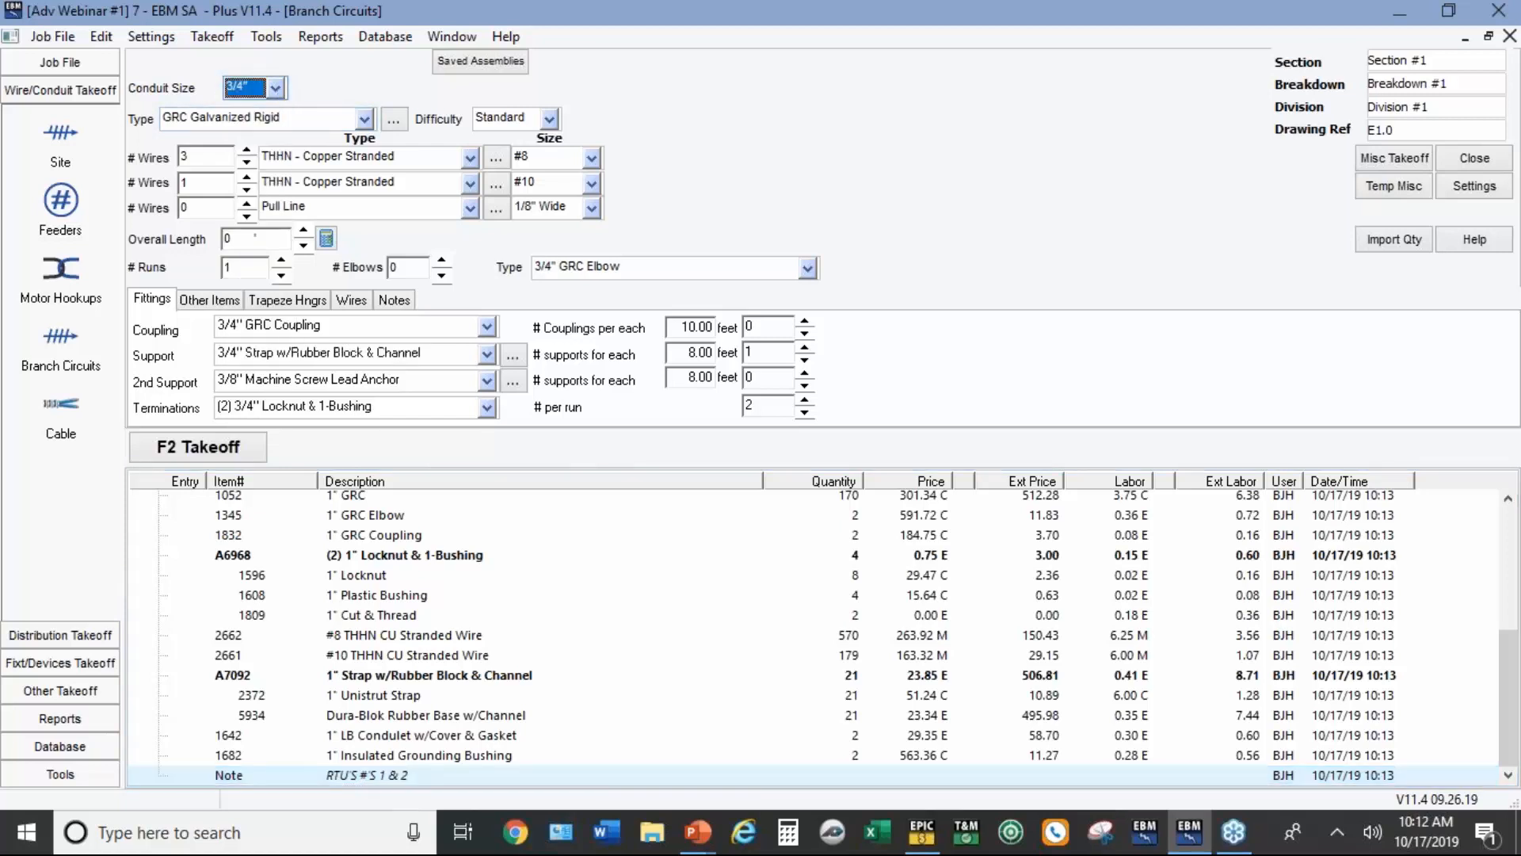
pyautogui.click(247, 150)
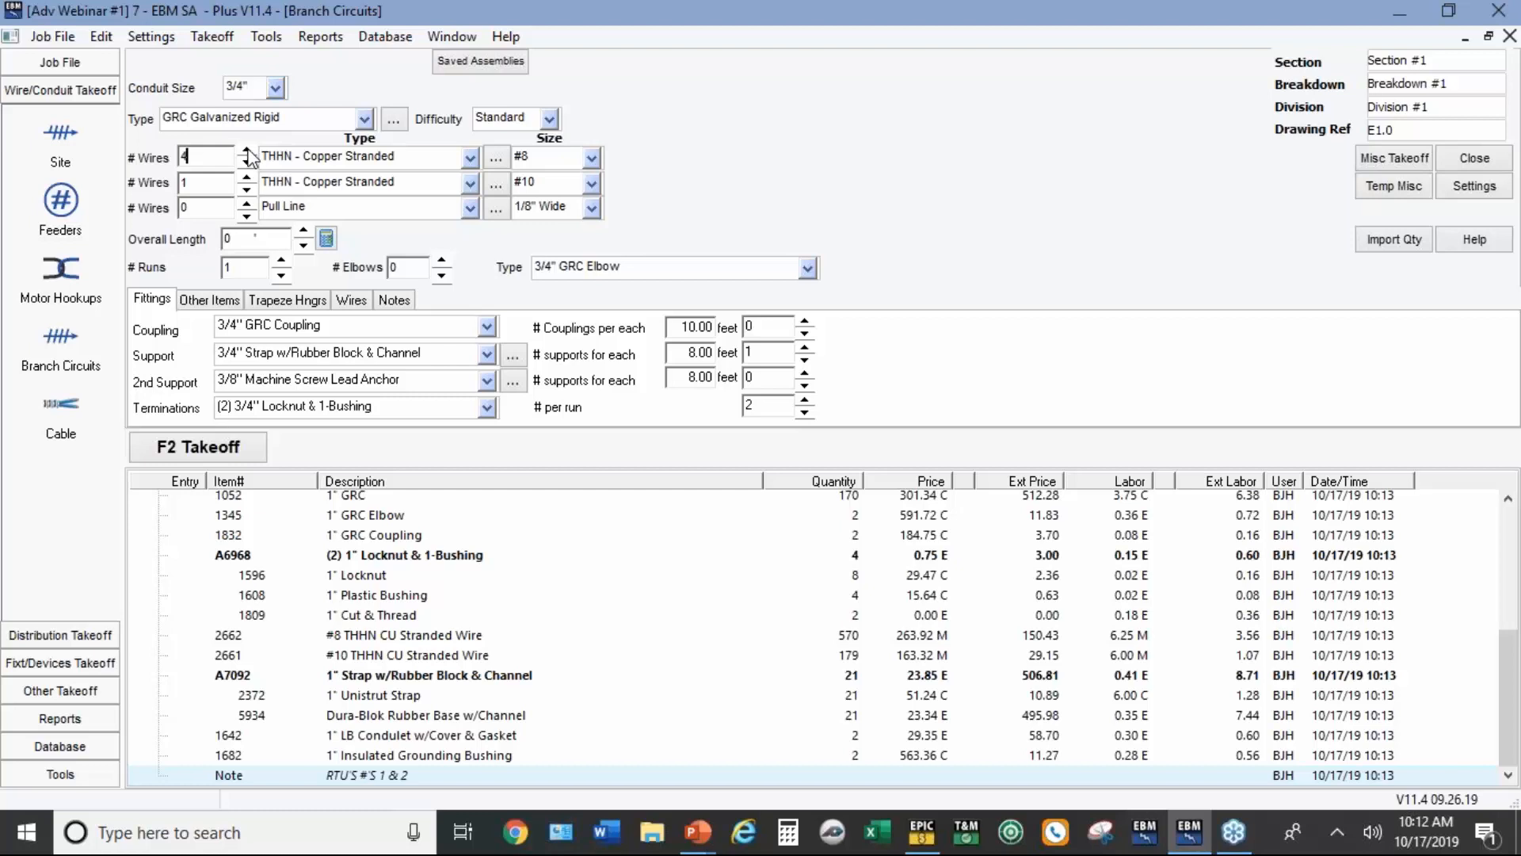
pyautogui.click(592, 161)
pyautogui.click(540, 194)
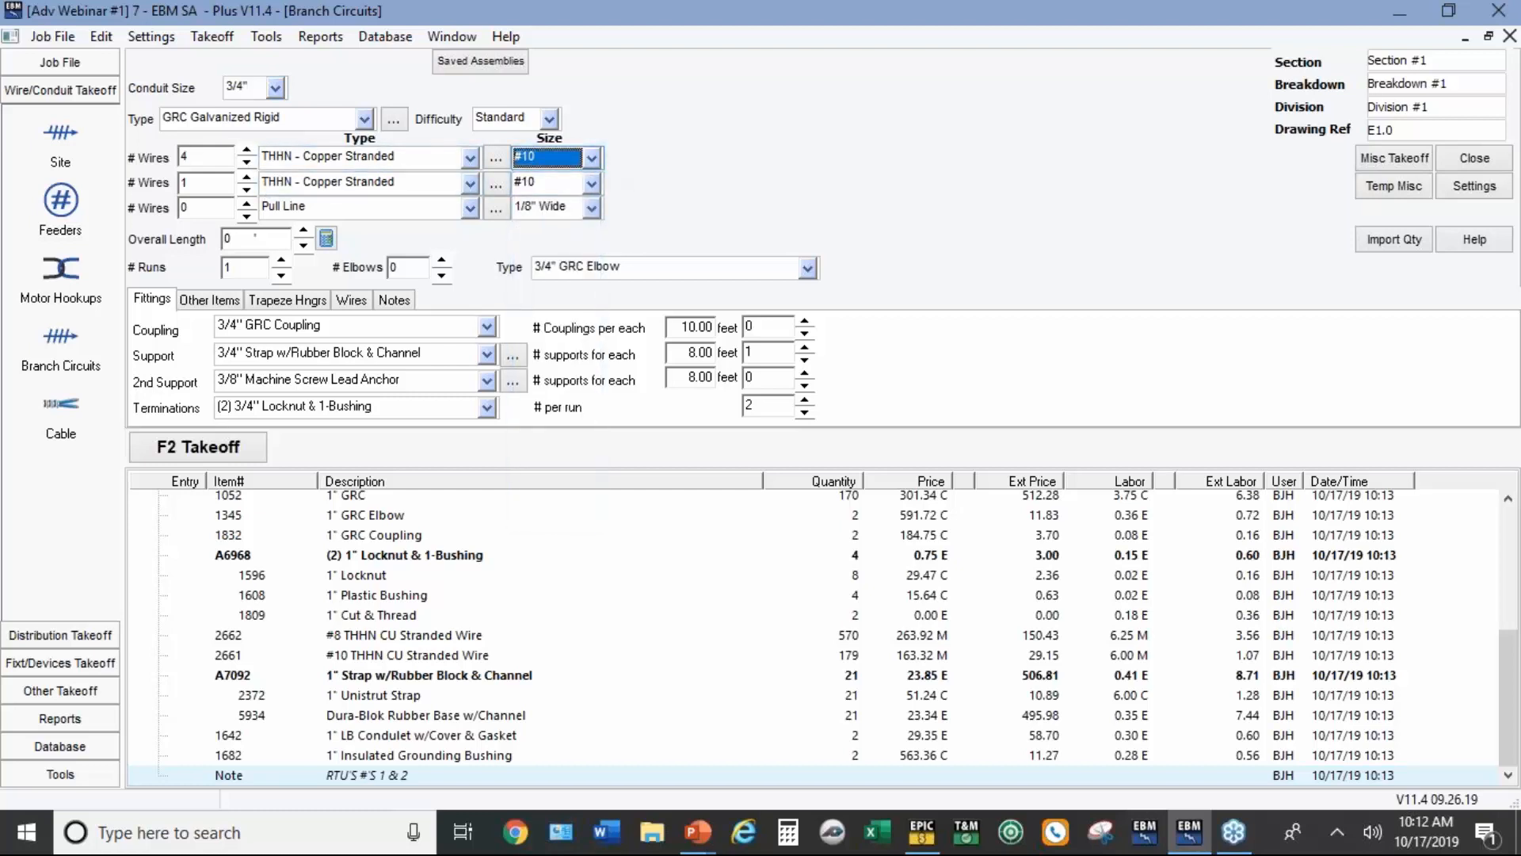
pyautogui.click(246, 190)
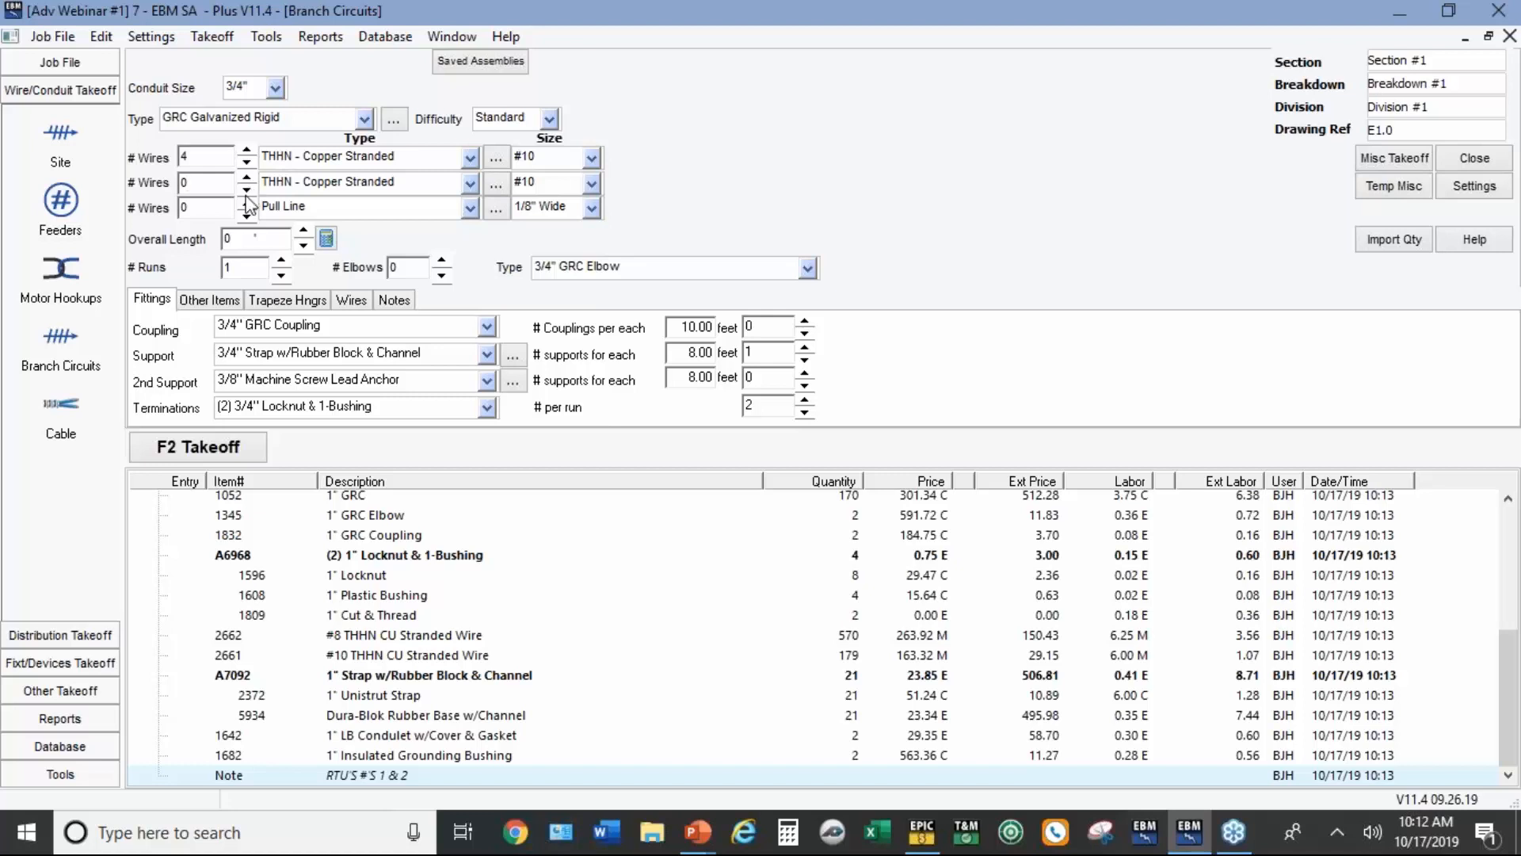
# Step: Set the 3/4" rigid conduit to an overall length of 160 feet, 2 runs and 2 elbows
pyautogui.click(232, 240)
pyautogui.write('160')
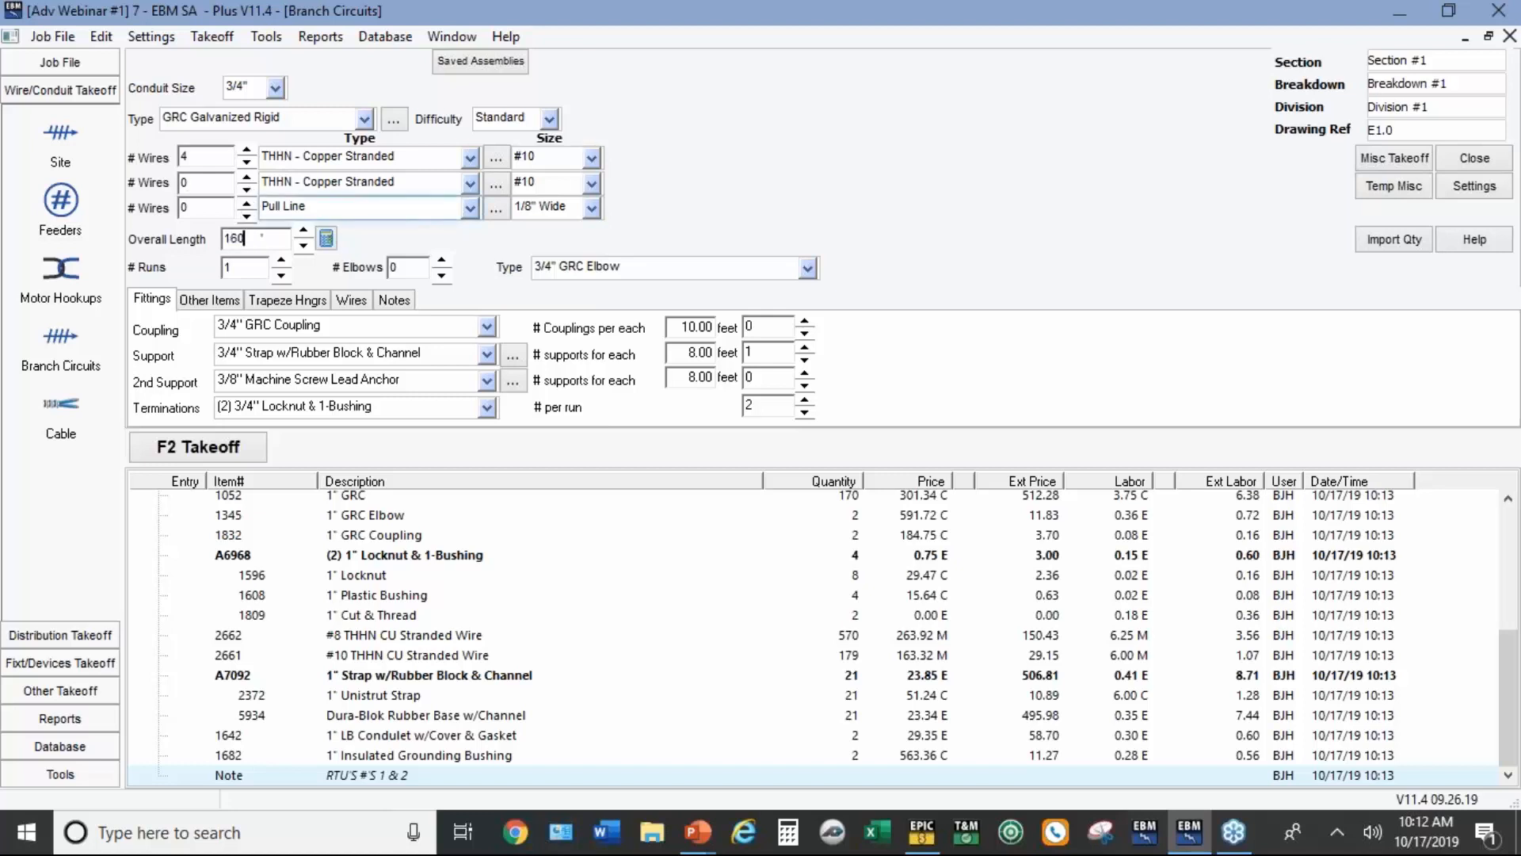
pyautogui.press('Tab')
pyautogui.write('2')
pyautogui.press('Tab')
pyautogui.write('2')
# Step: Recall the last-used other items for the 3/4" rigid conduit and take off the run
pyautogui.click(192, 304)
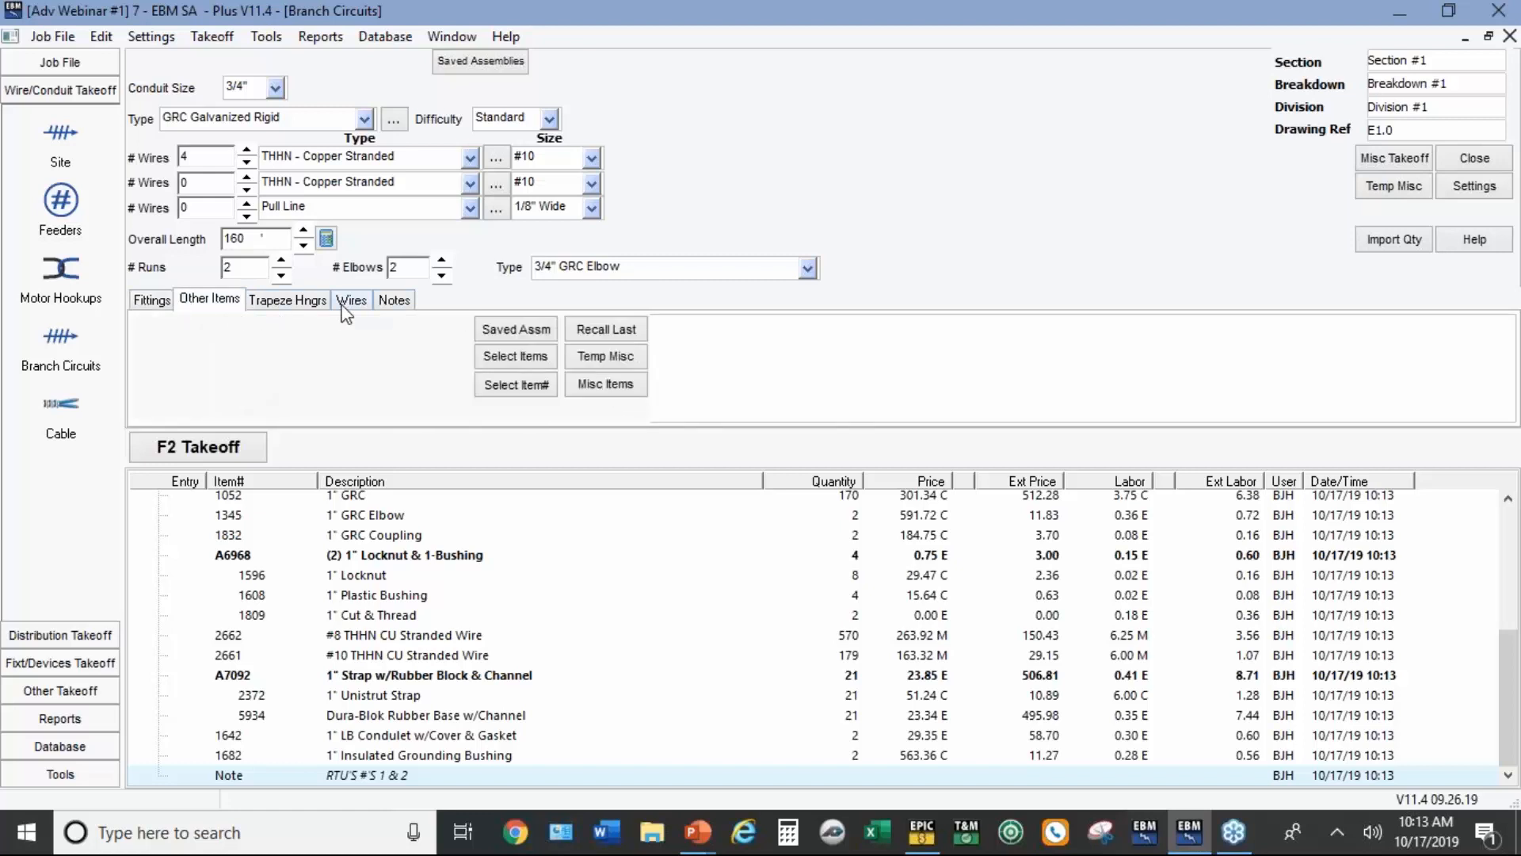
pyautogui.click(580, 329)
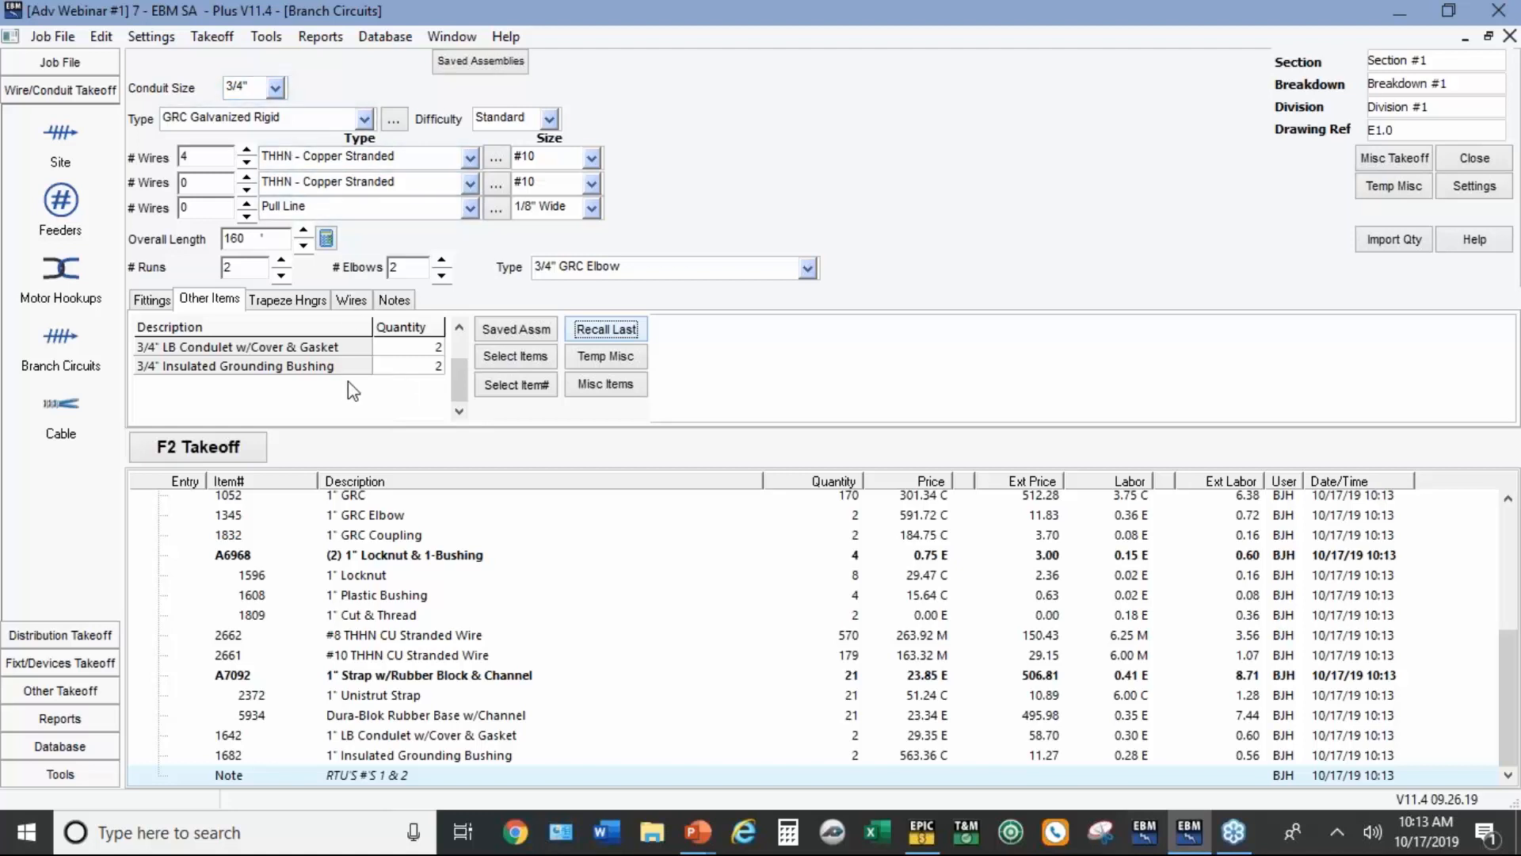
pyautogui.click(207, 450)
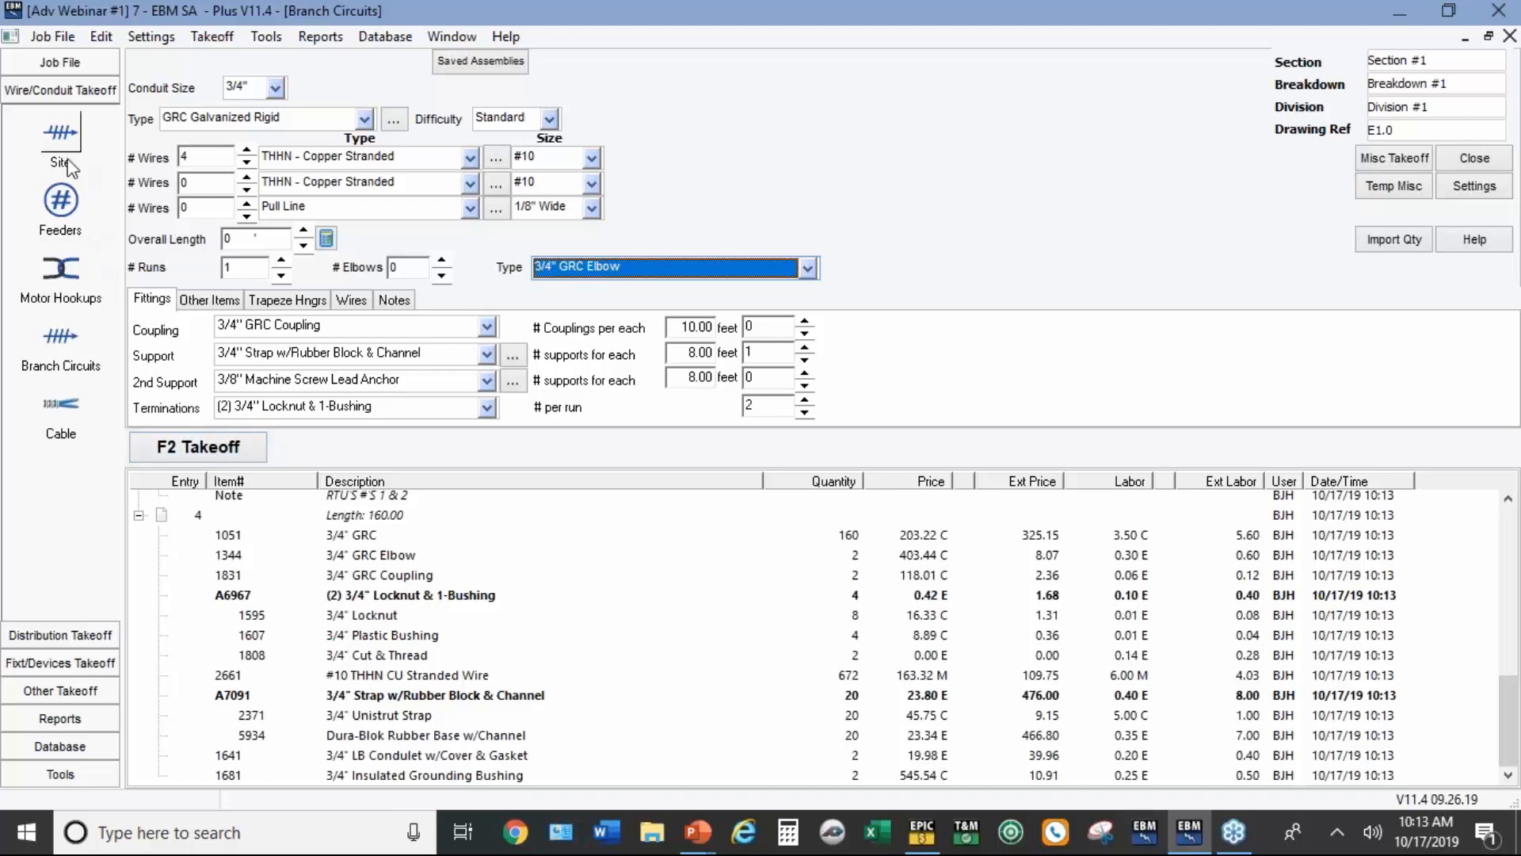
# Step: Switch to the site takeoff and load the saved branch/landscape assembly 3/4" PVC w/3 #10's
pyautogui.click(54, 134)
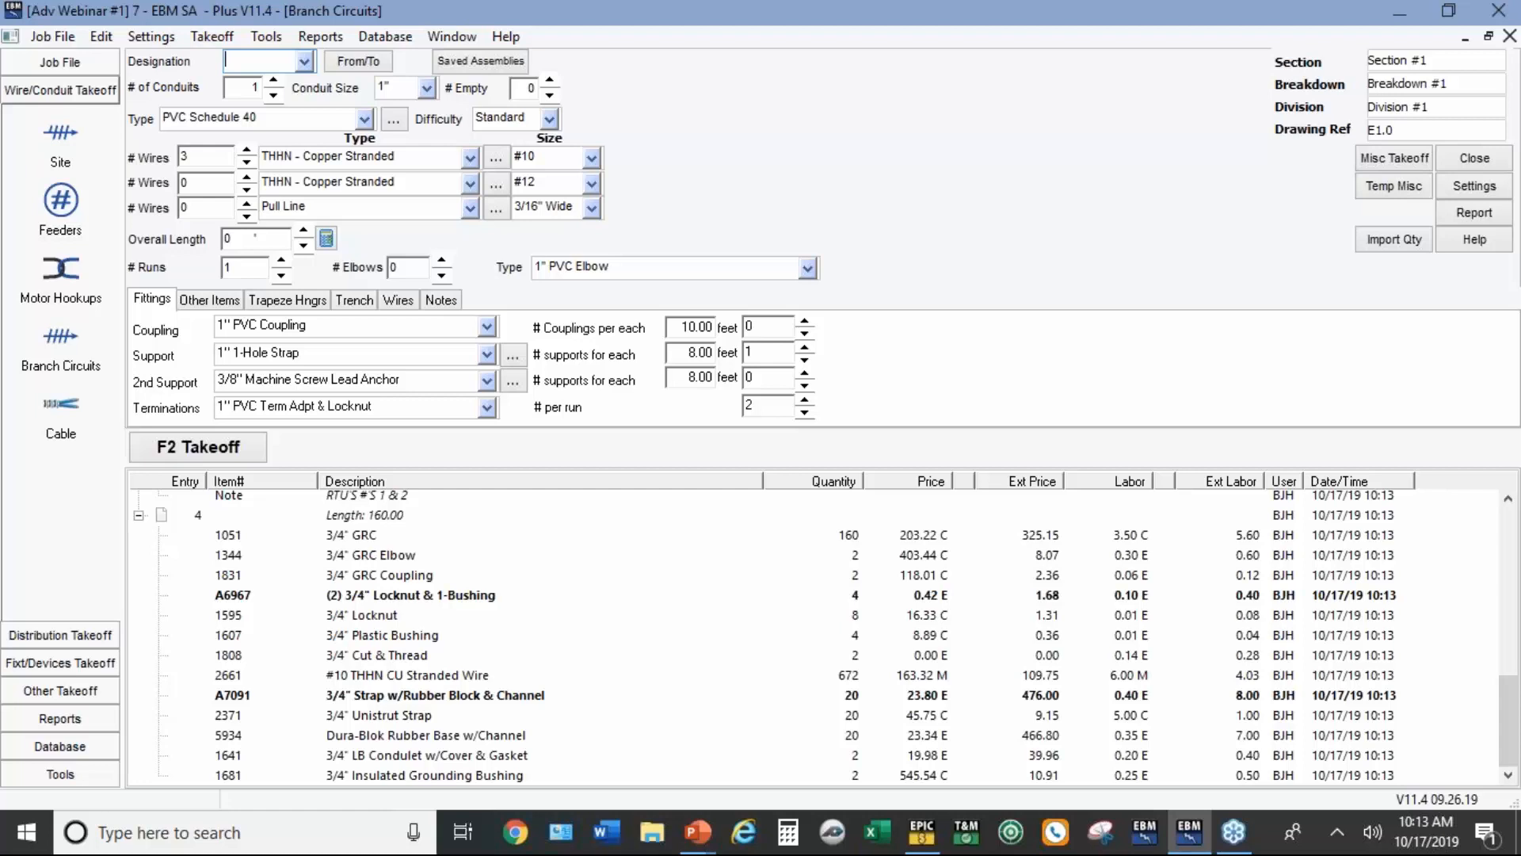
pyautogui.click(497, 66)
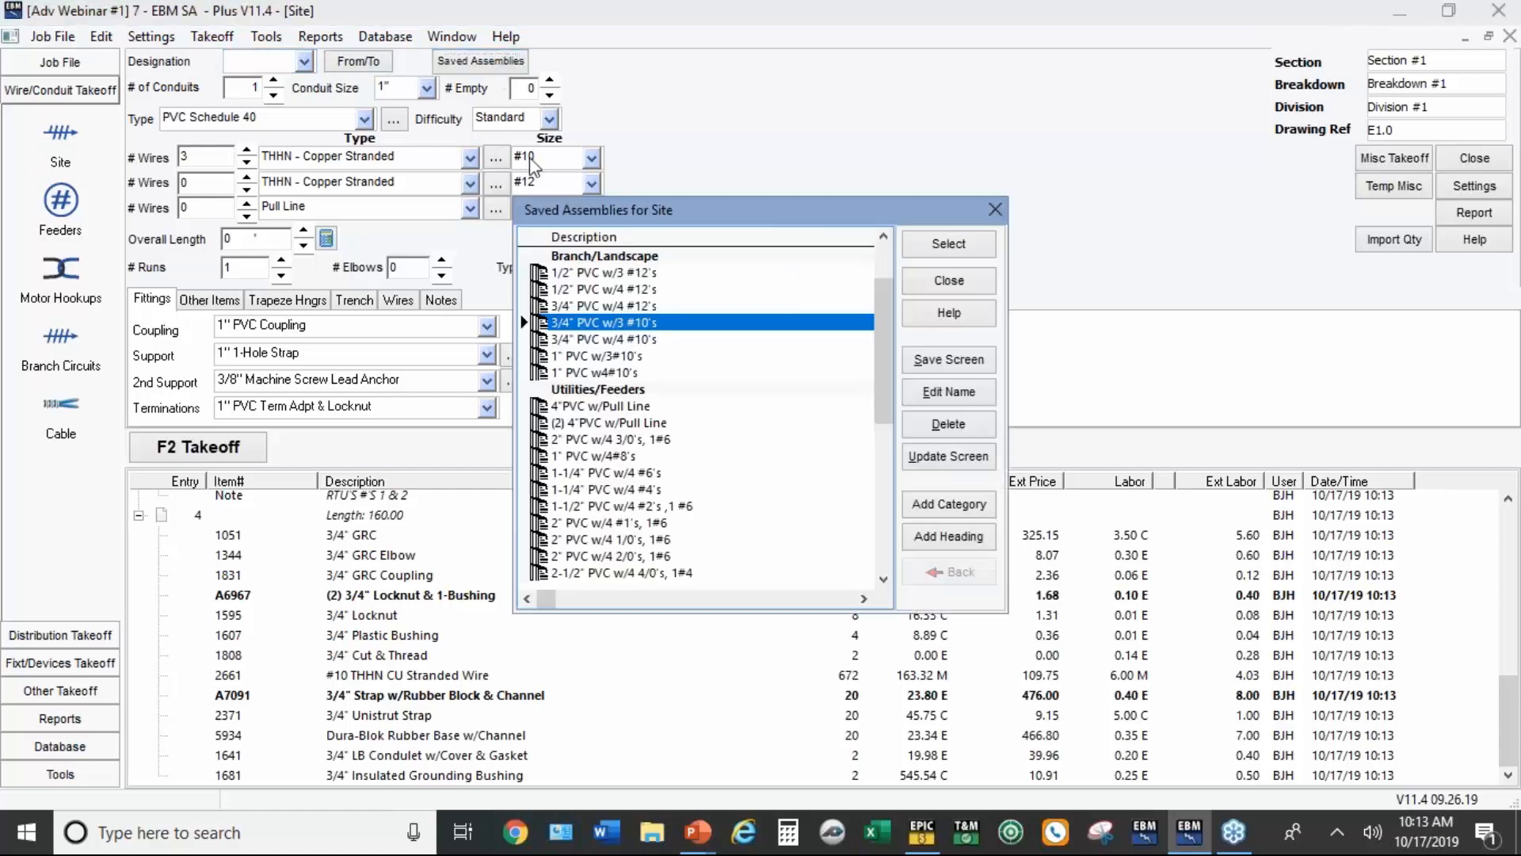
pyautogui.doubleClick(603, 325)
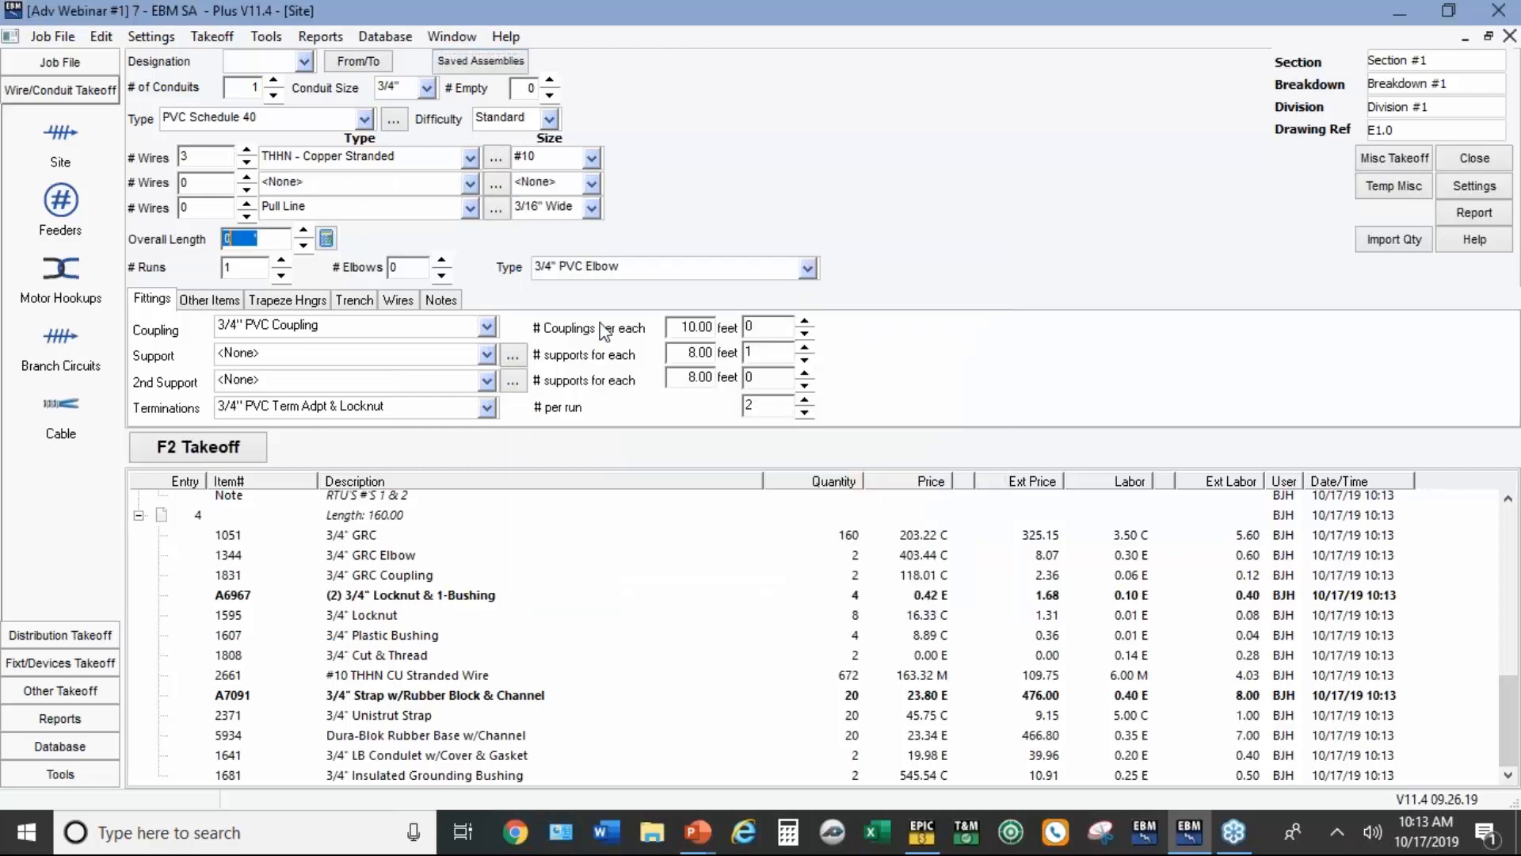
# Step: Set the site PVC conduit to an overall length of 200 feet, 5 runs and 10 elbows
pyautogui.write('200')
pyautogui.press('Tab')
pyautogui.write('5')
pyautogui.press('Tab')
pyautogui.write('10')
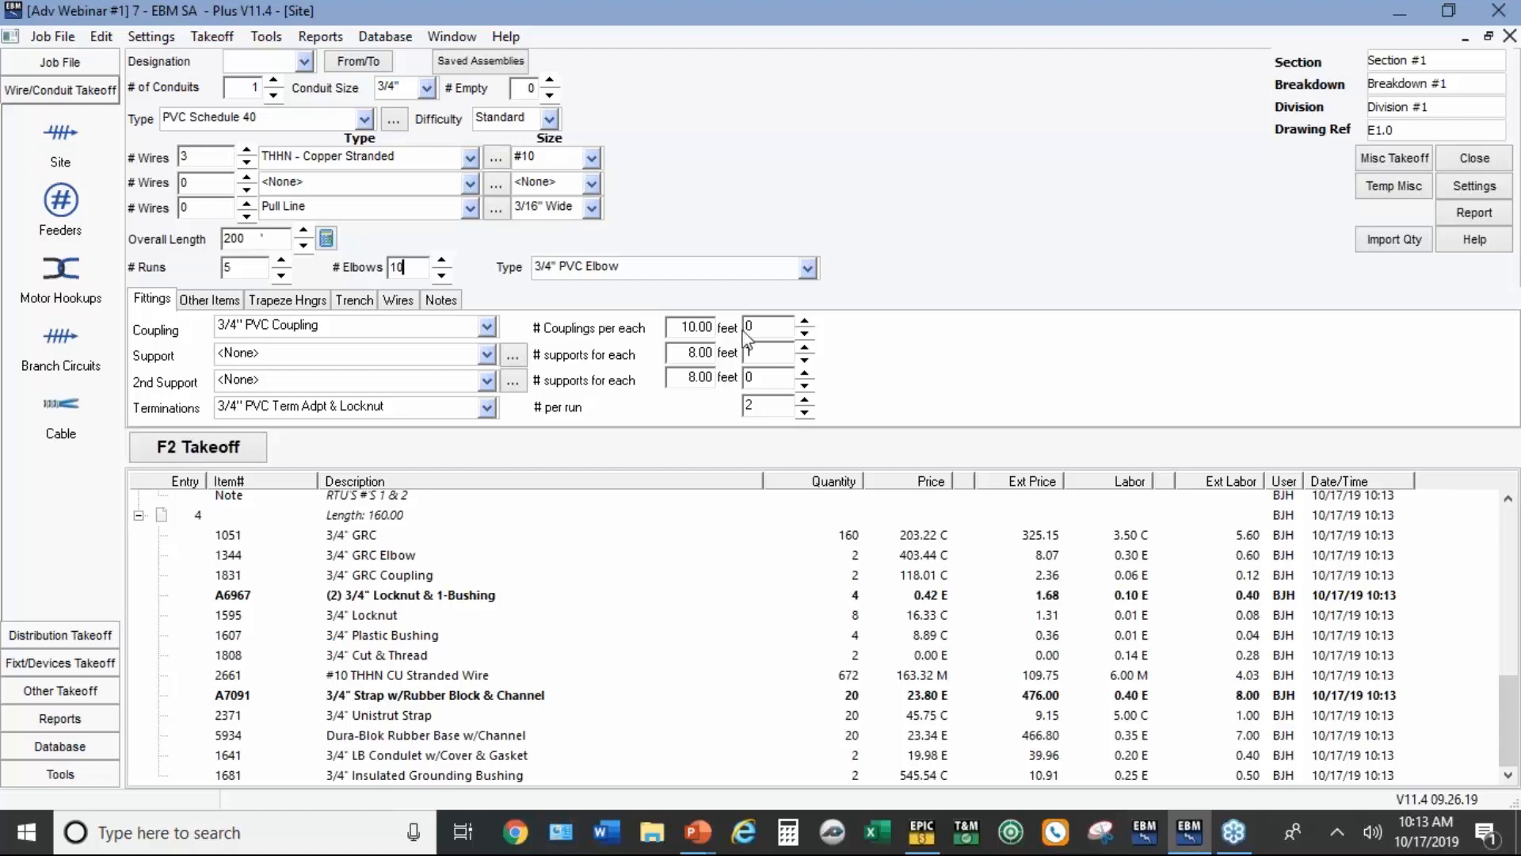
# Step: Add 200 feet of 6"Wx24"D Trench-Ditch Witch from Trenching & Excavation to the site conduit's trench items
pyautogui.click(337, 302)
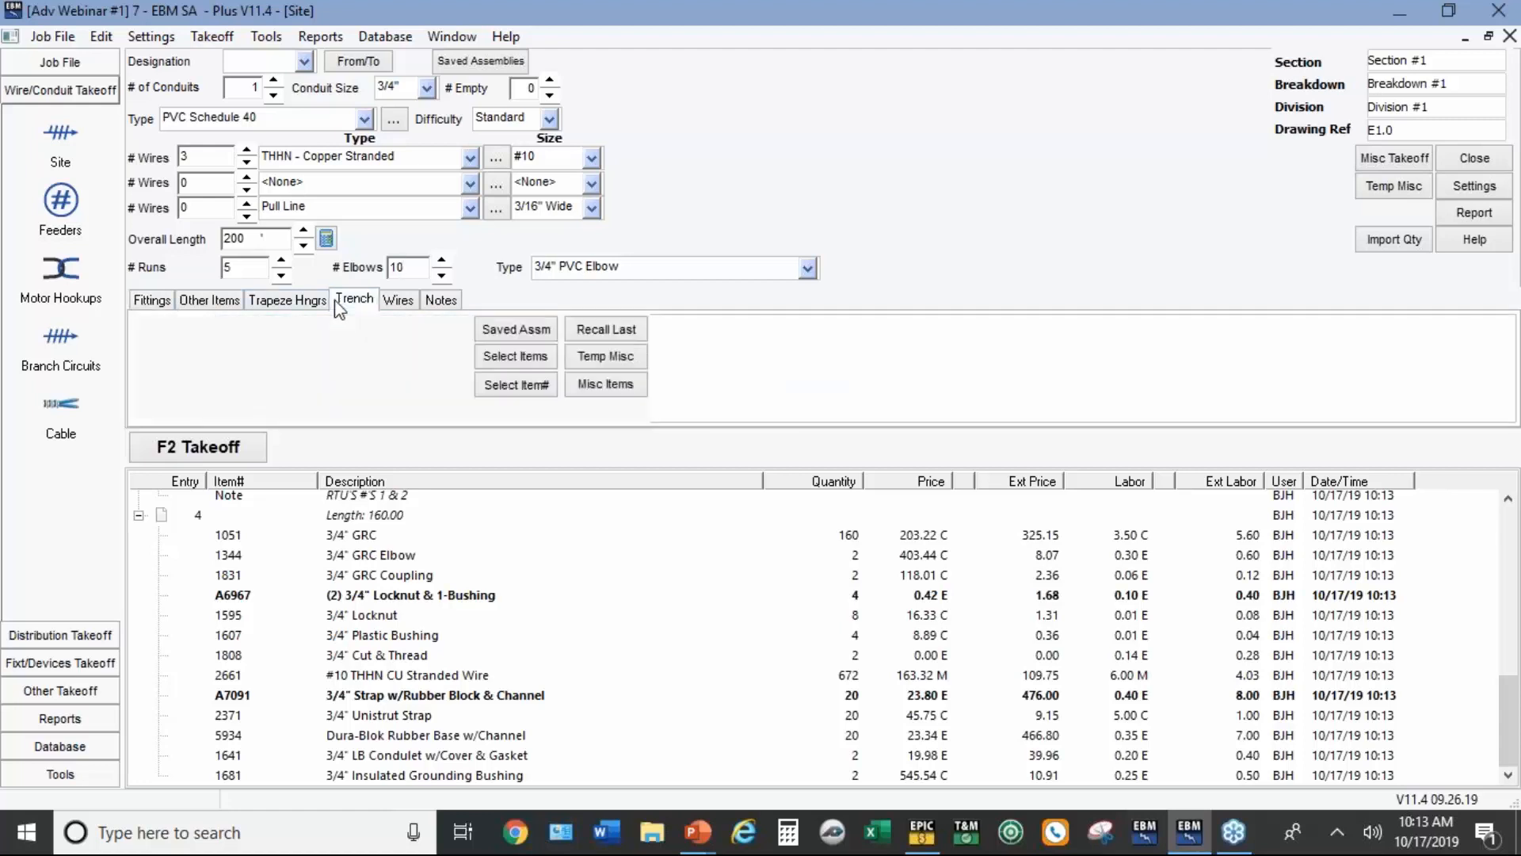
pyautogui.click(499, 359)
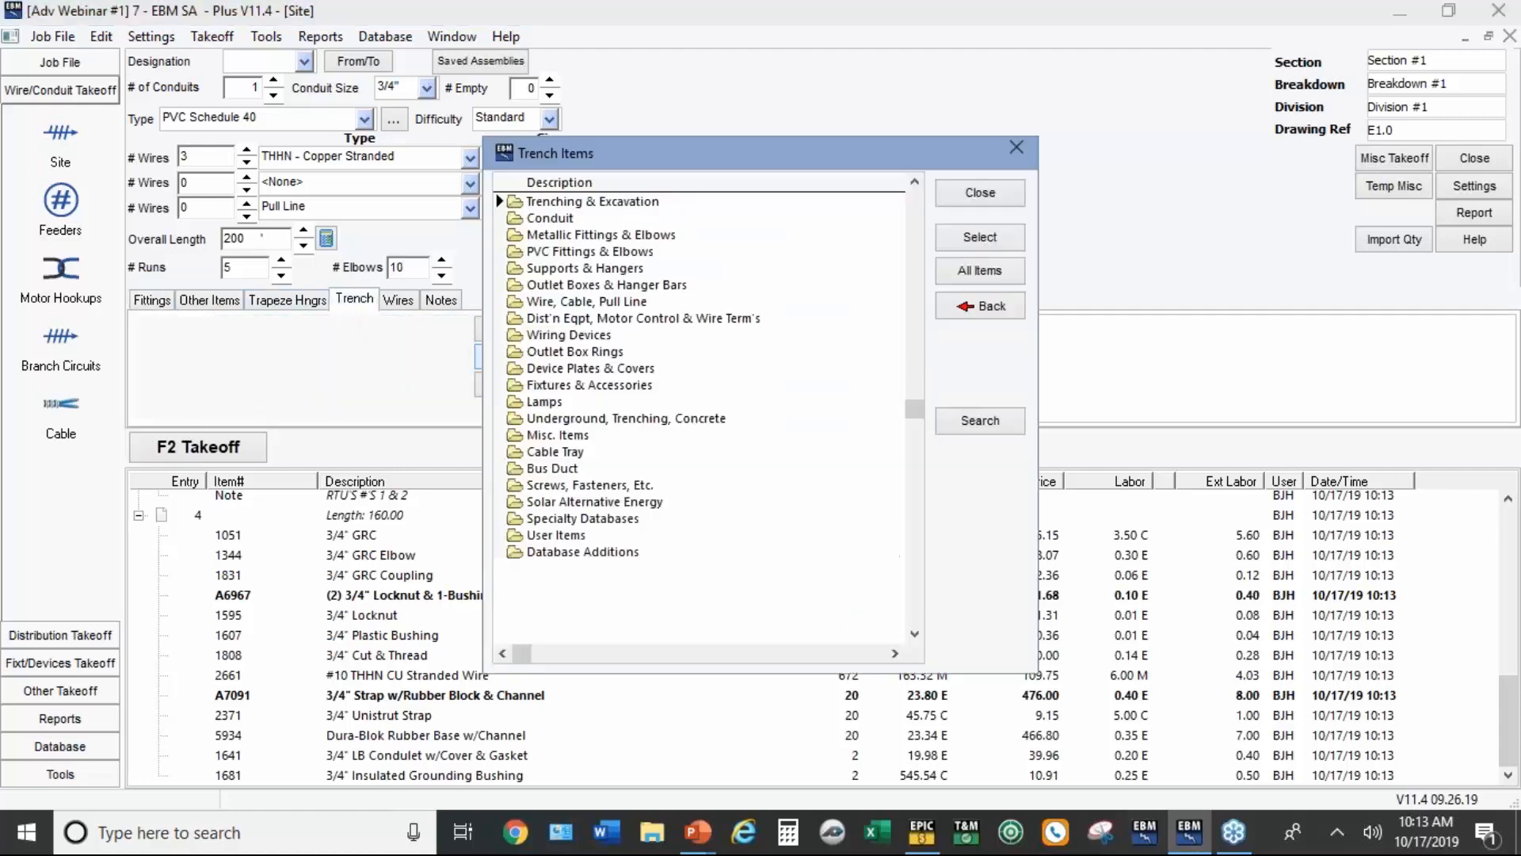
pyautogui.doubleClick(574, 203)
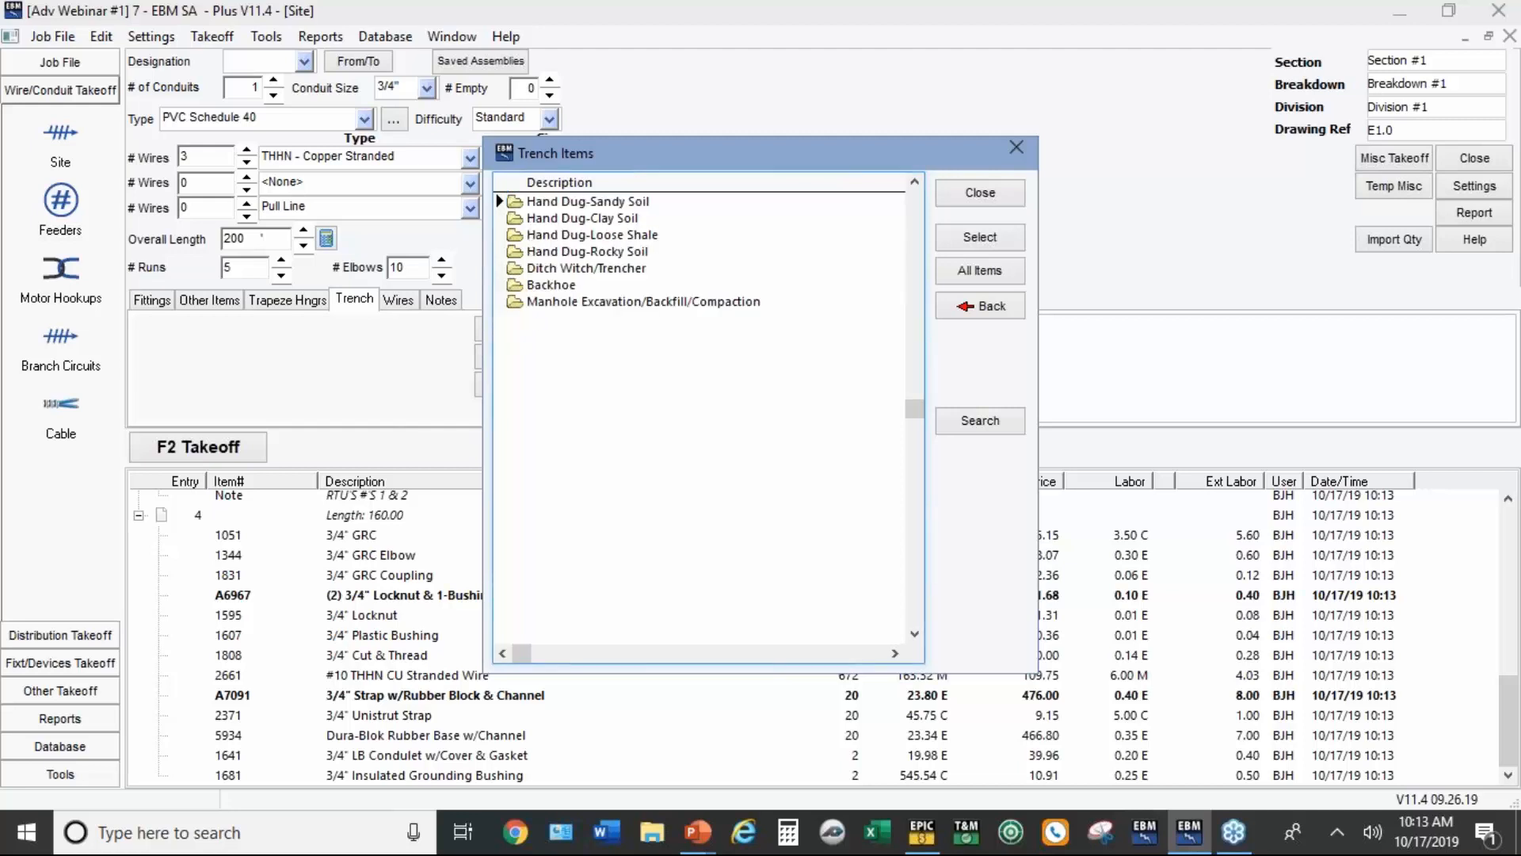
pyautogui.click(569, 271)
pyautogui.doubleClick(569, 271)
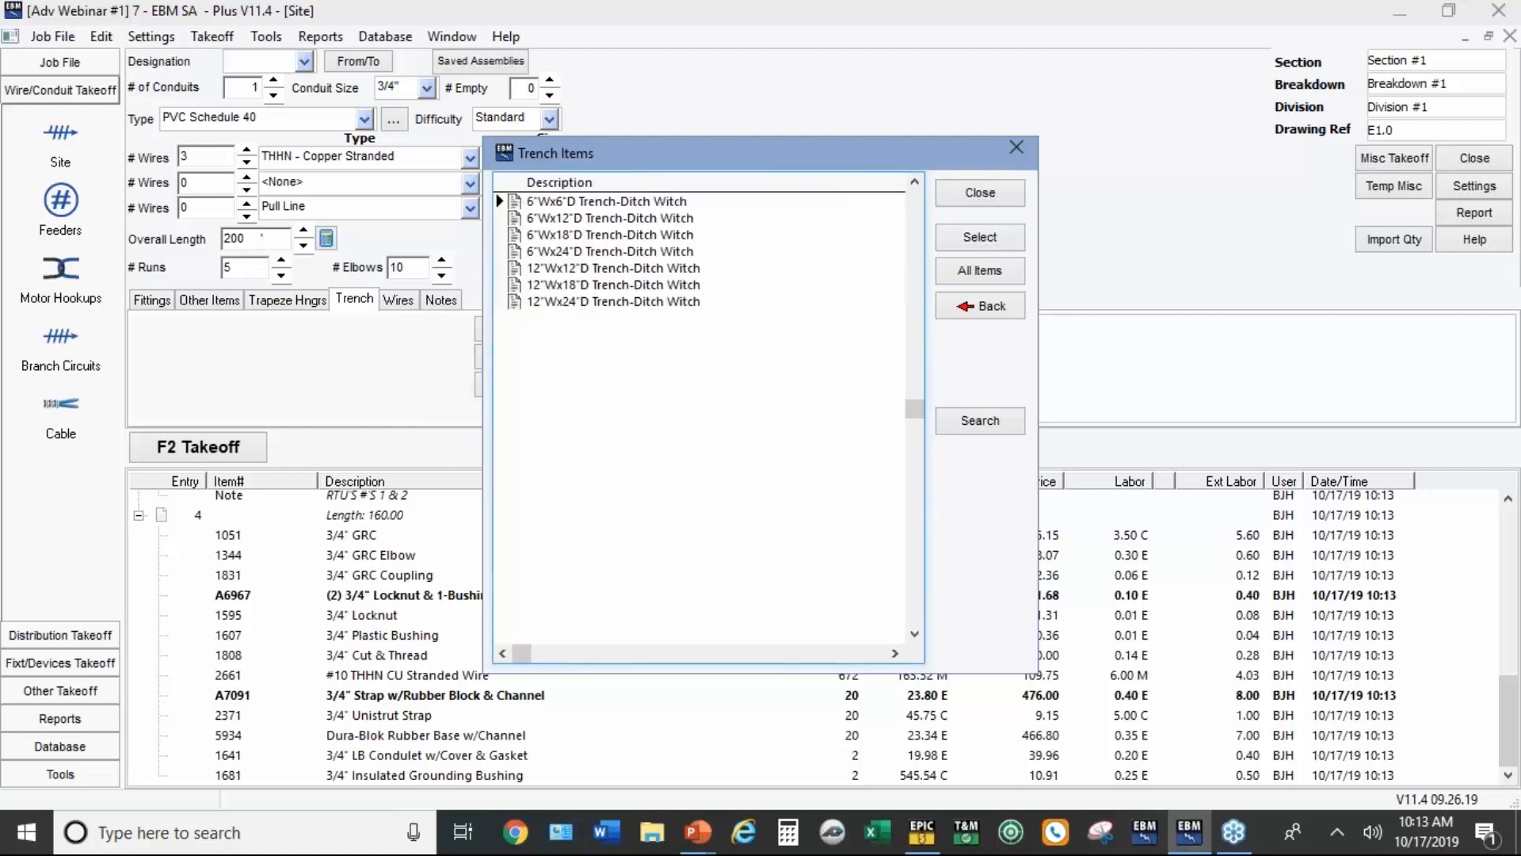
pyautogui.click(568, 251)
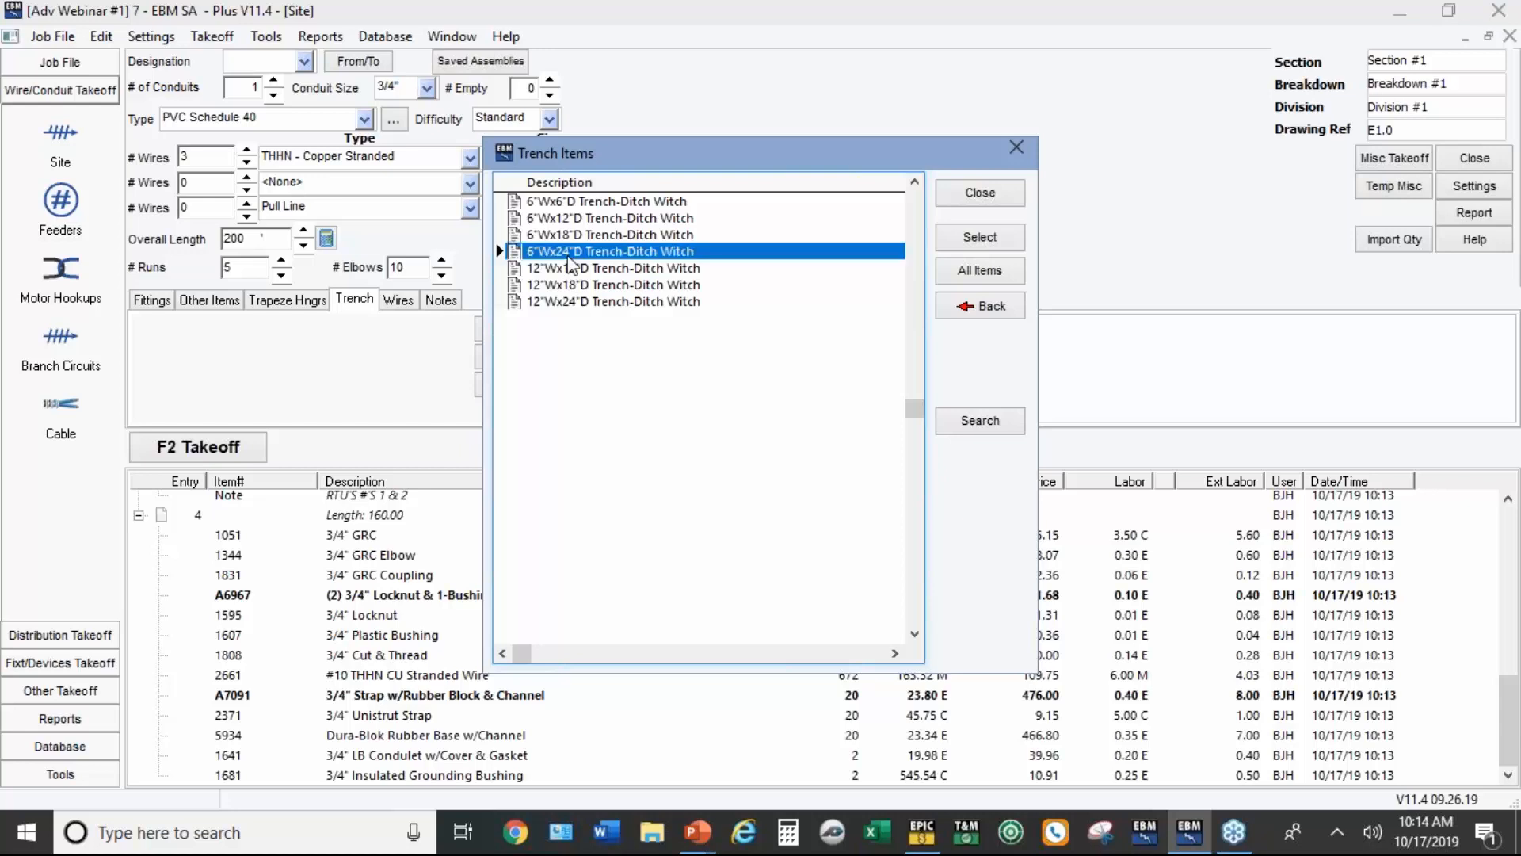
pyautogui.doubleClick(568, 252)
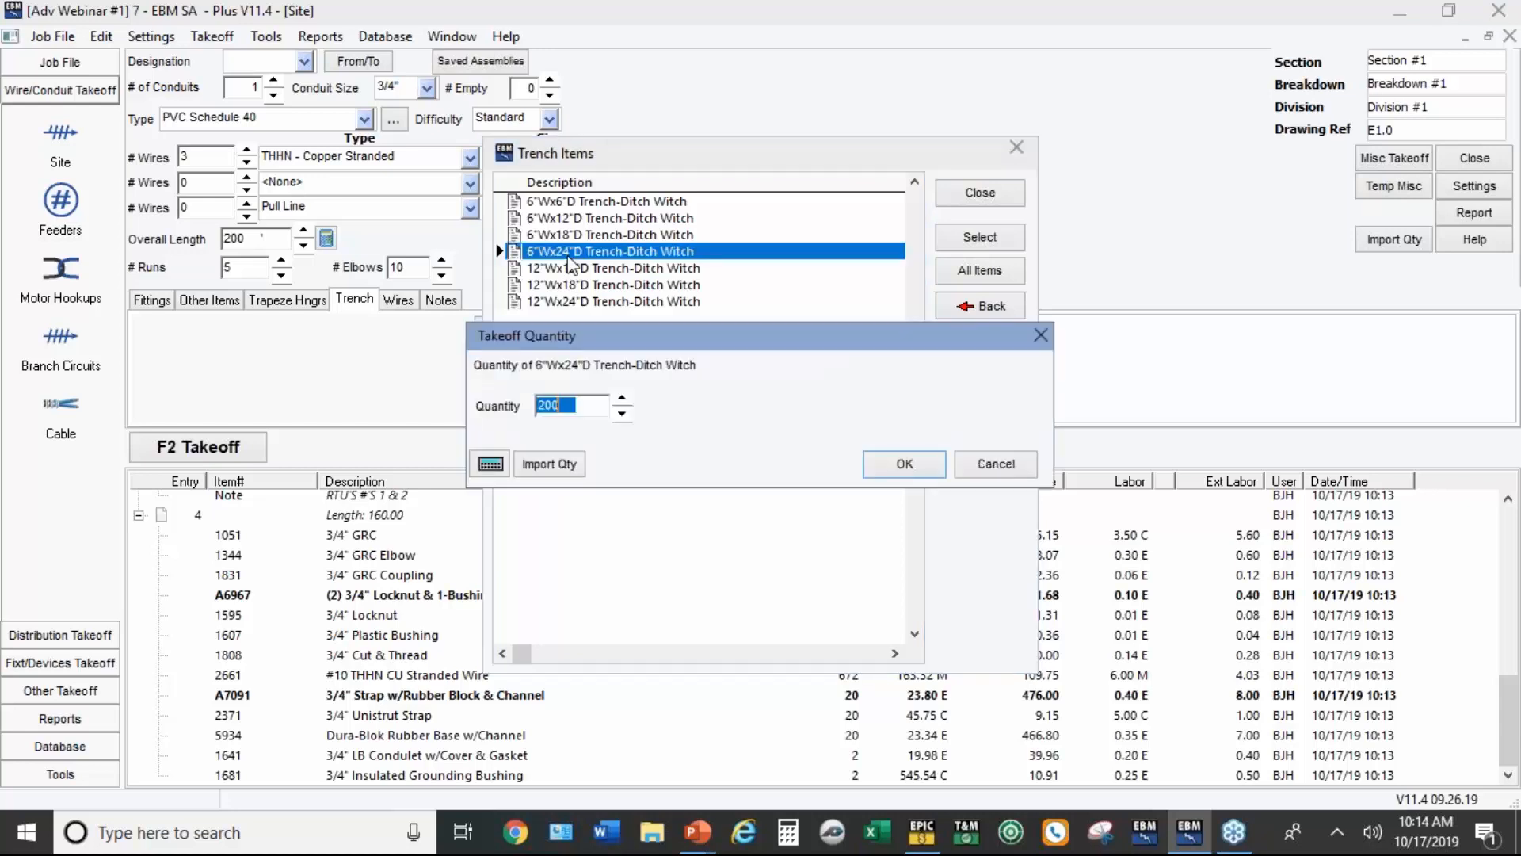
pyautogui.click(905, 467)
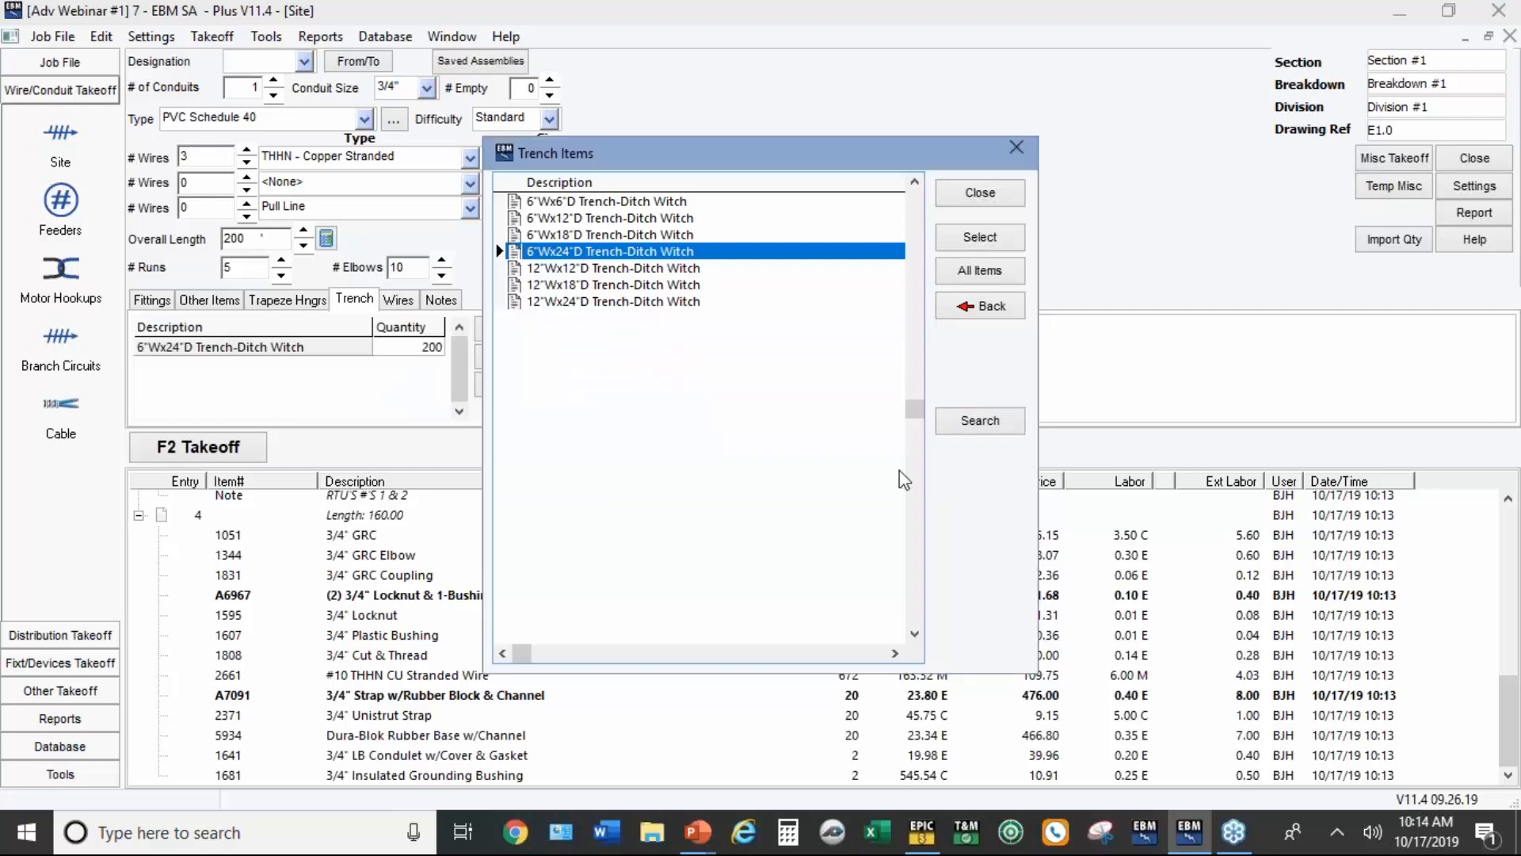
# Step: Add 200 feet of 6"Wx24"D Backfill & Compaction to the trench items and take off the site conduit run
pyautogui.click(954, 308)
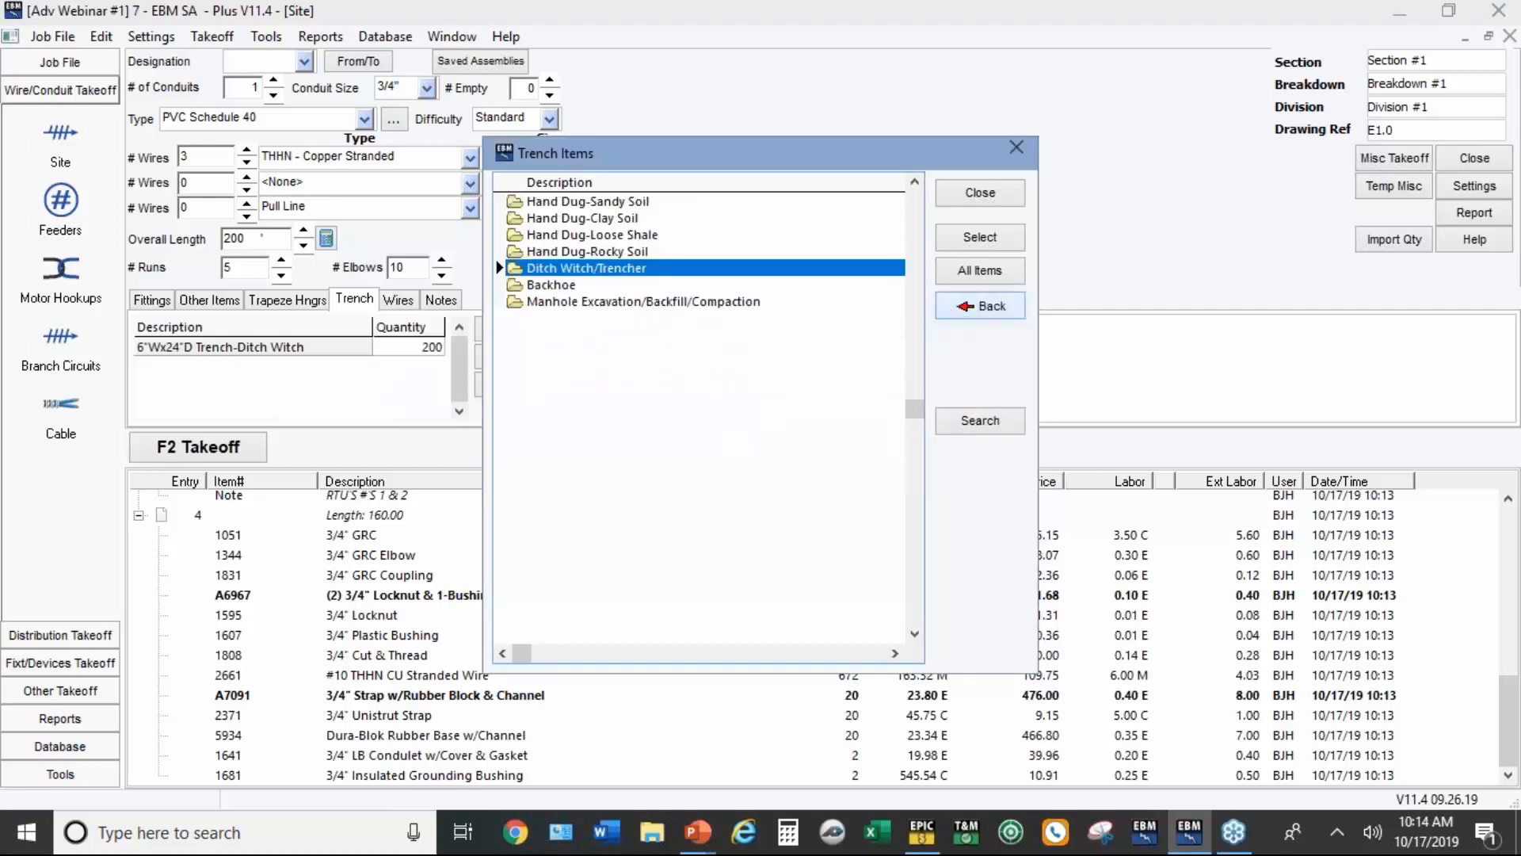
pyautogui.click(980, 306)
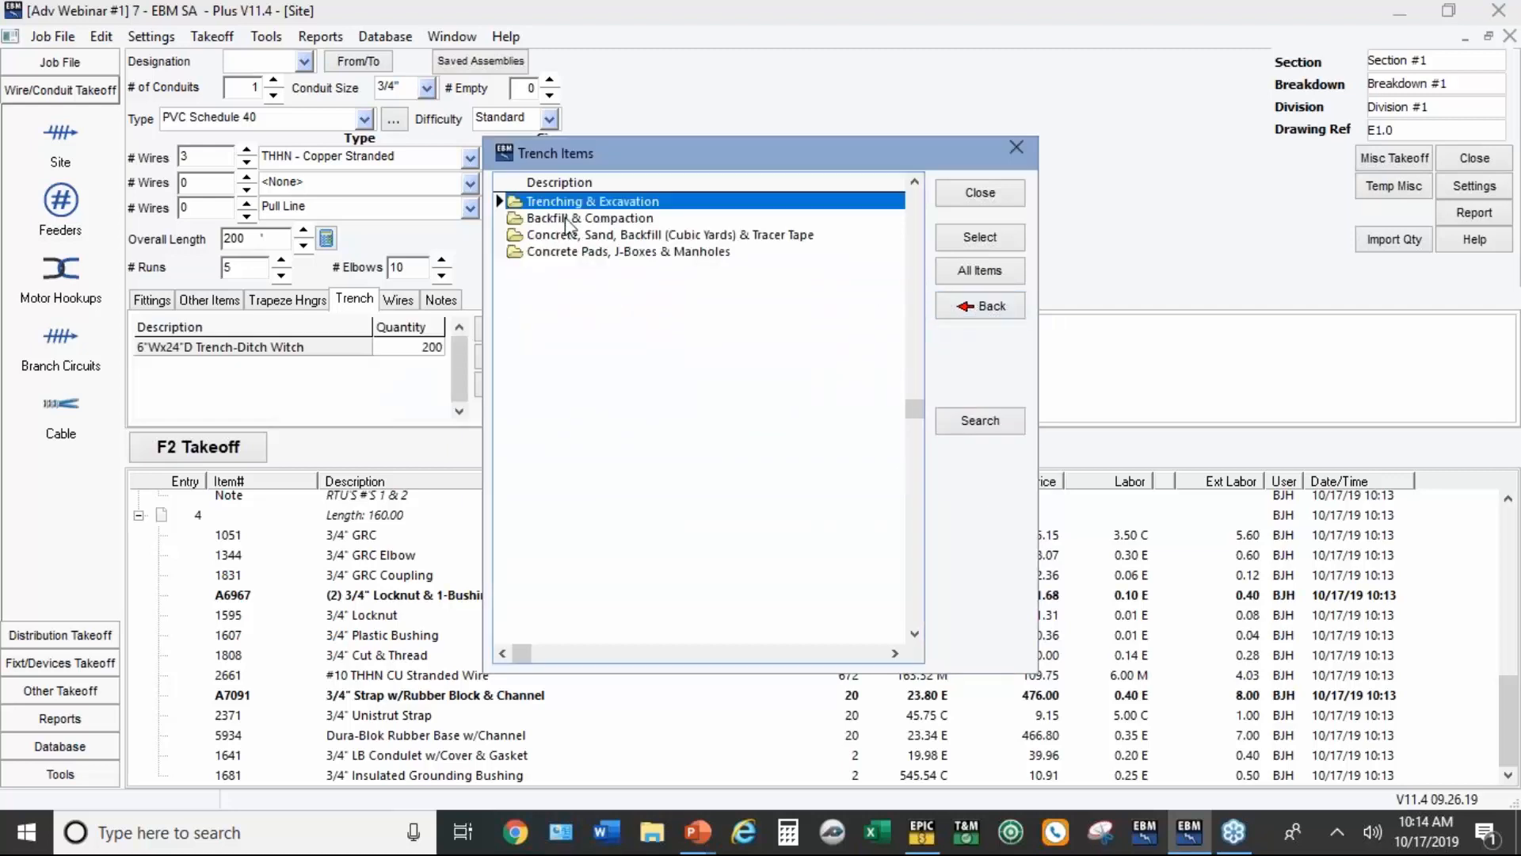
pyautogui.click(567, 220)
pyautogui.doubleClick(567, 222)
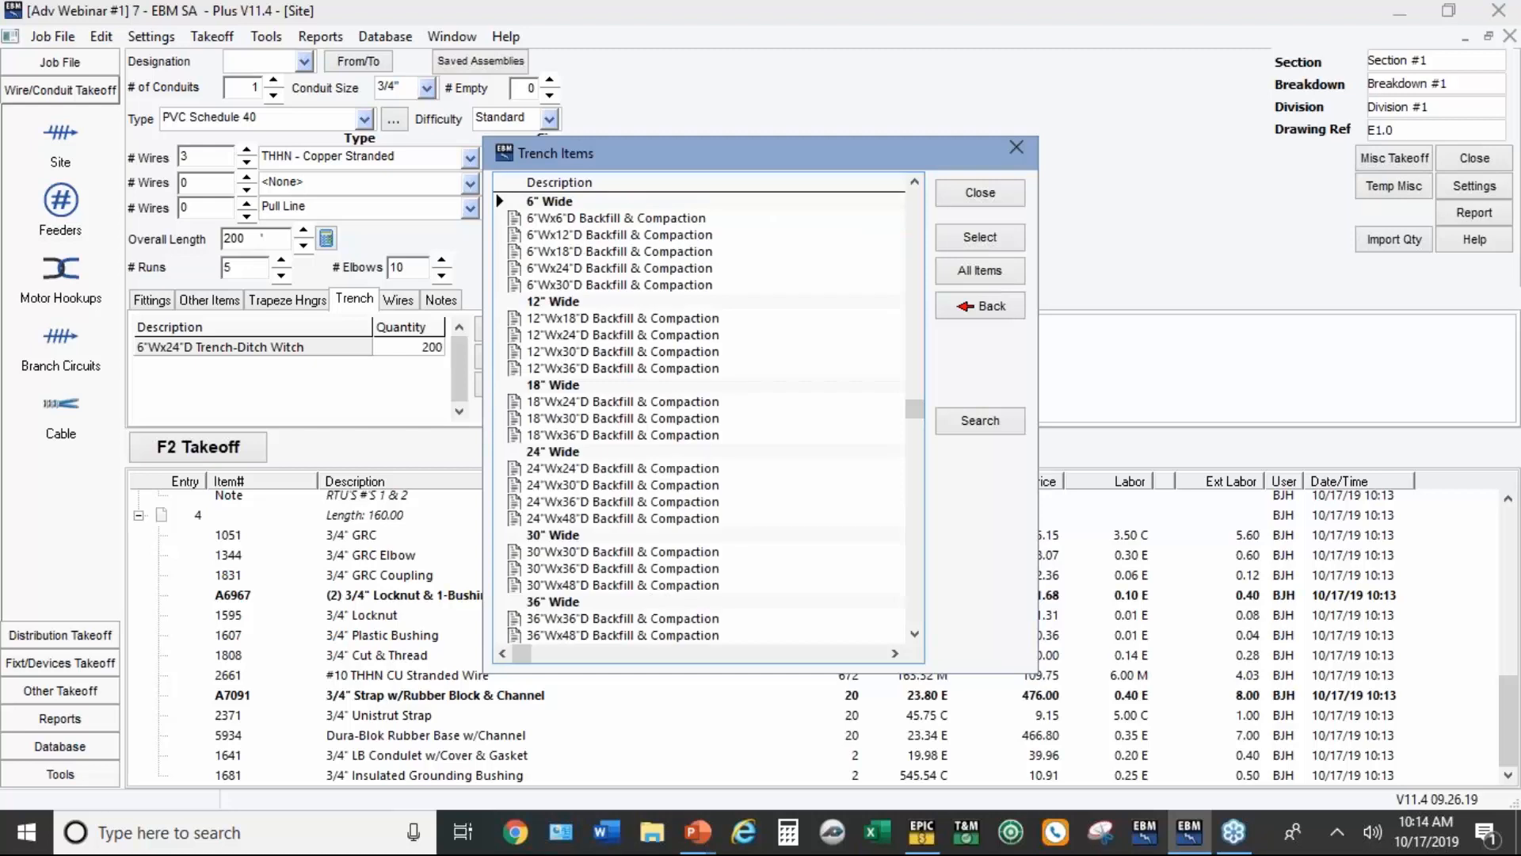
pyautogui.doubleClick(571, 269)
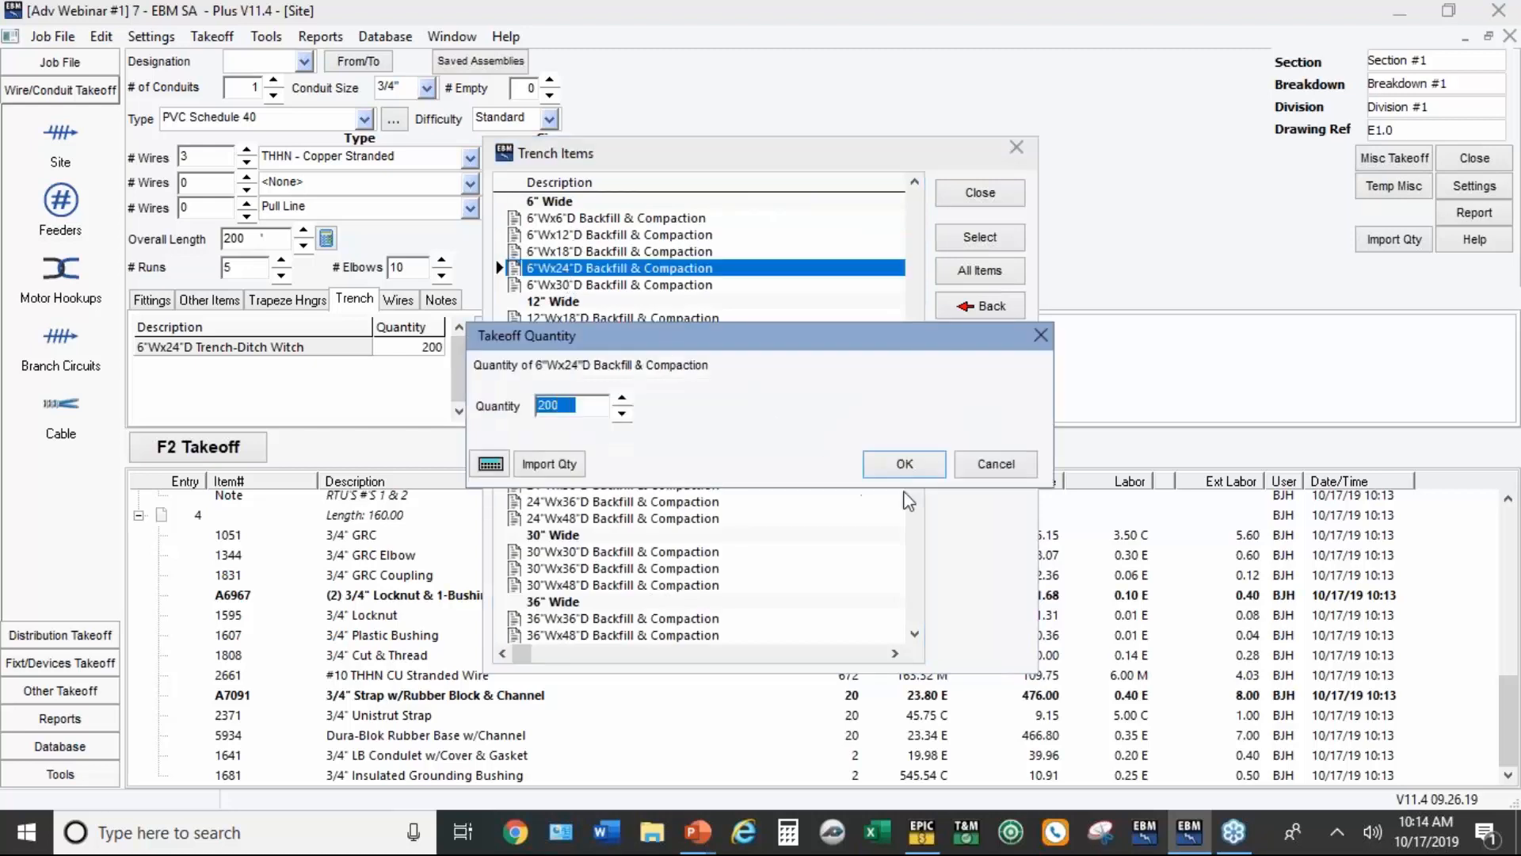
pyautogui.click(919, 463)
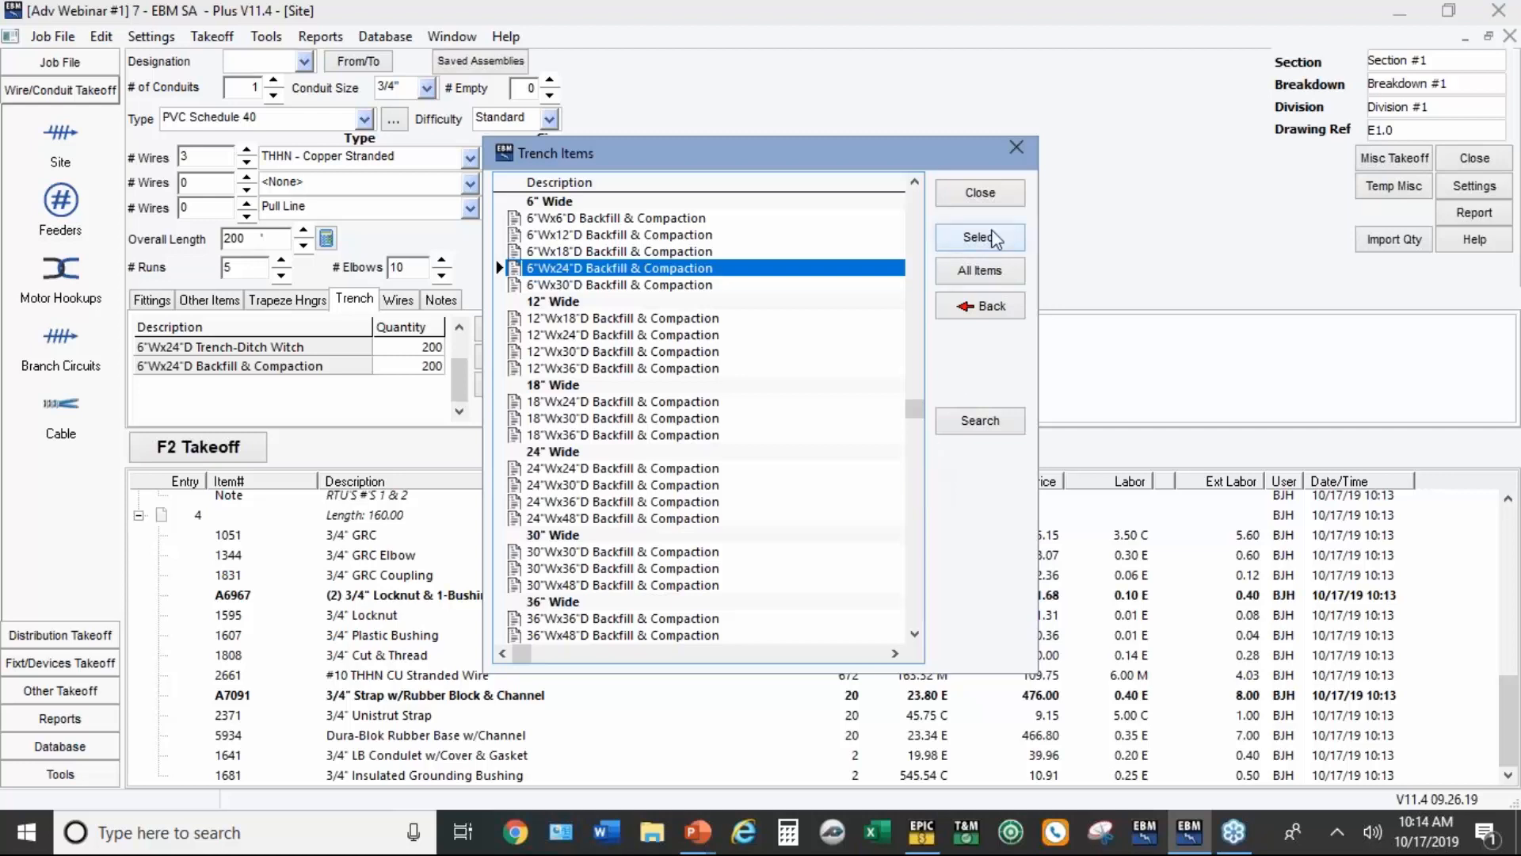
pyautogui.click(983, 195)
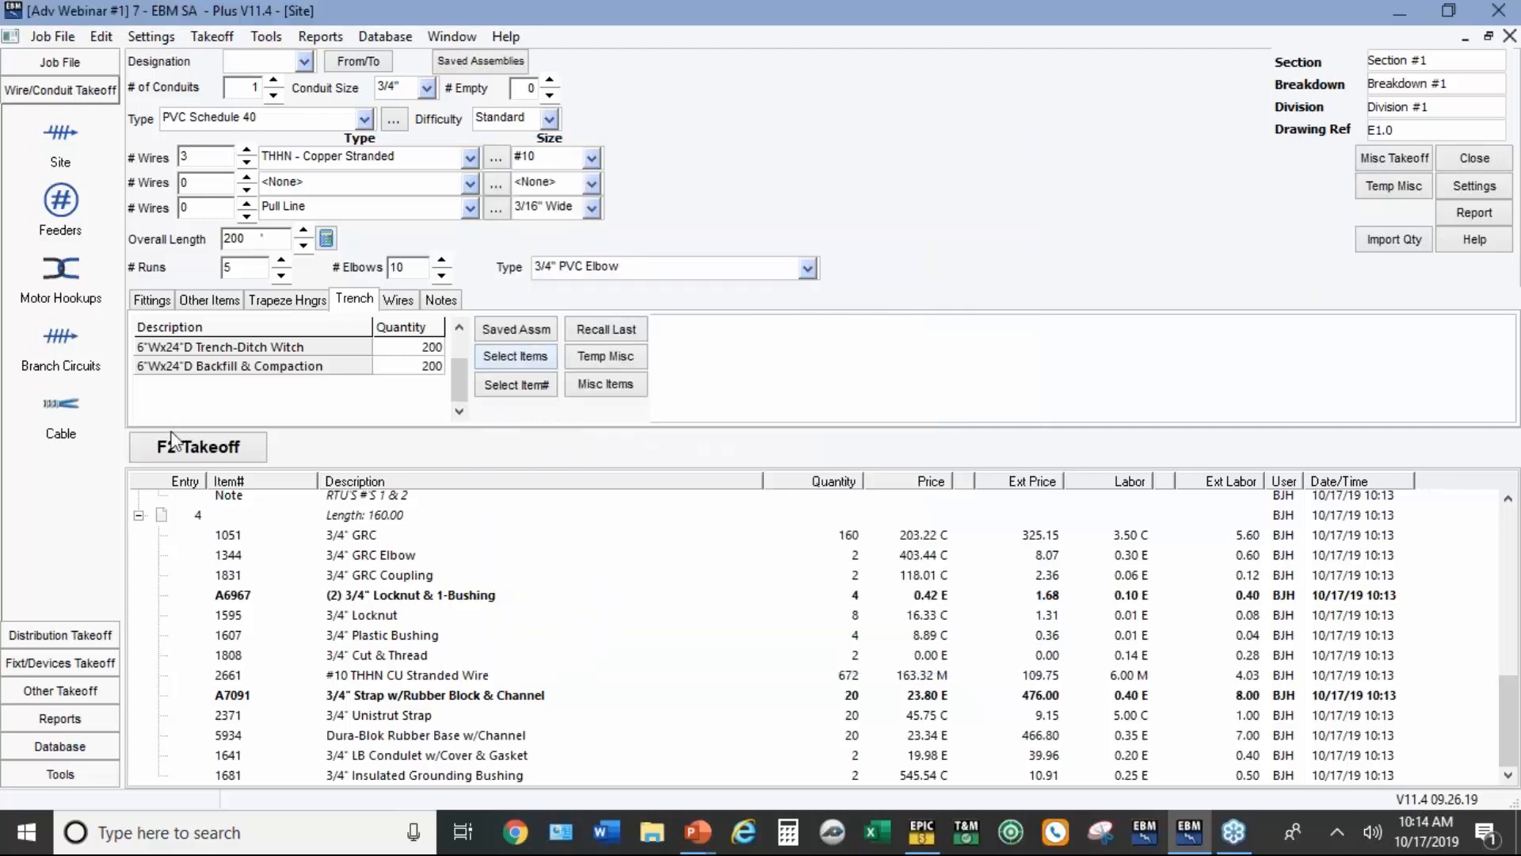
pyautogui.click(173, 456)
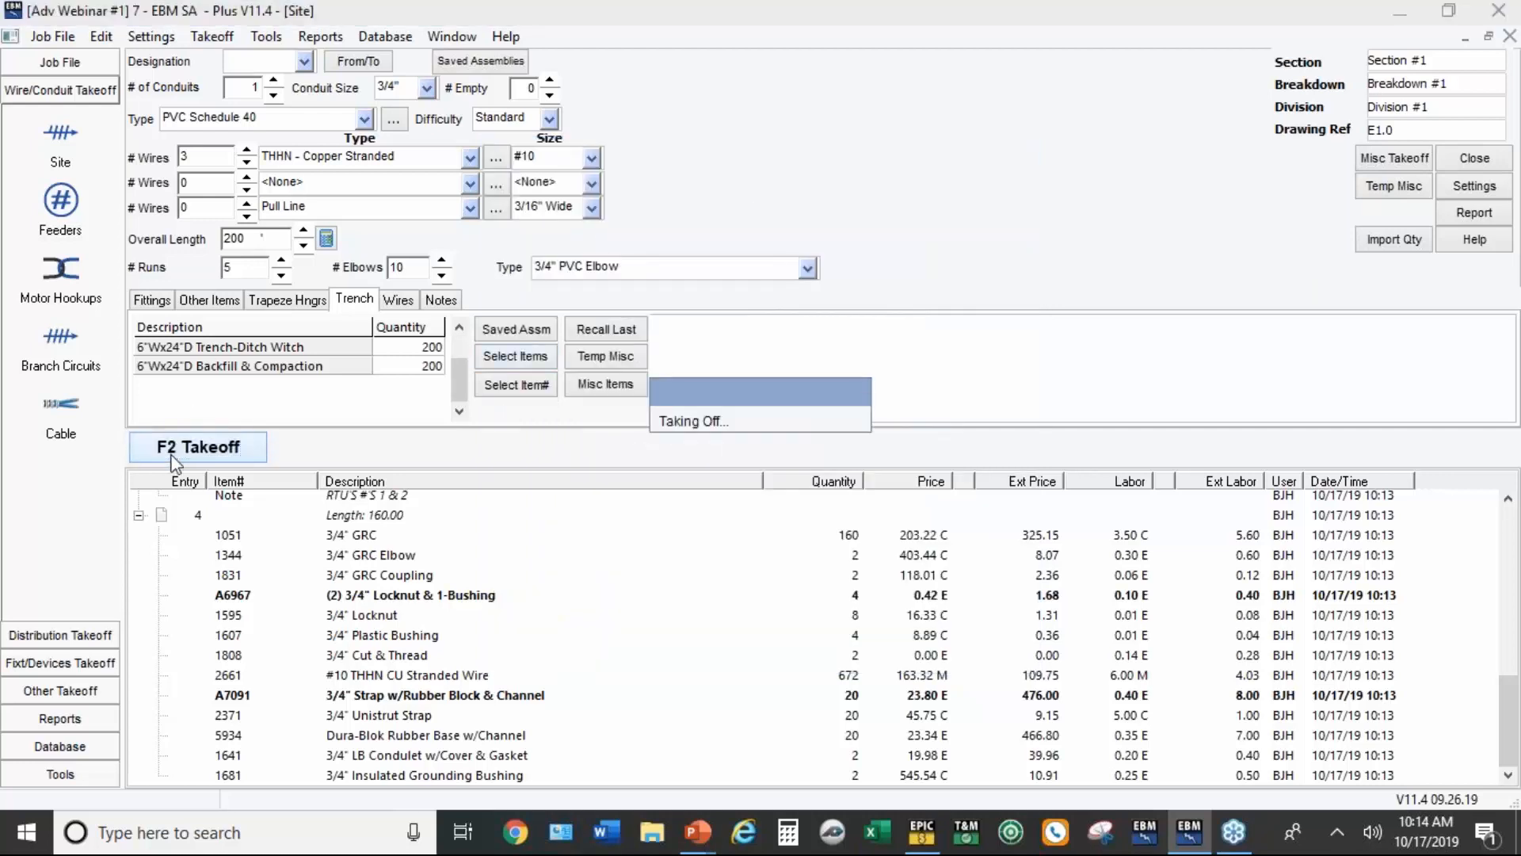
# Step: Set the site PVC conduit to 1" with four #10 wires, 150 feet overall length, 4 runs and 8 elbows
pyautogui.click(426, 88)
pyautogui.click(391, 182)
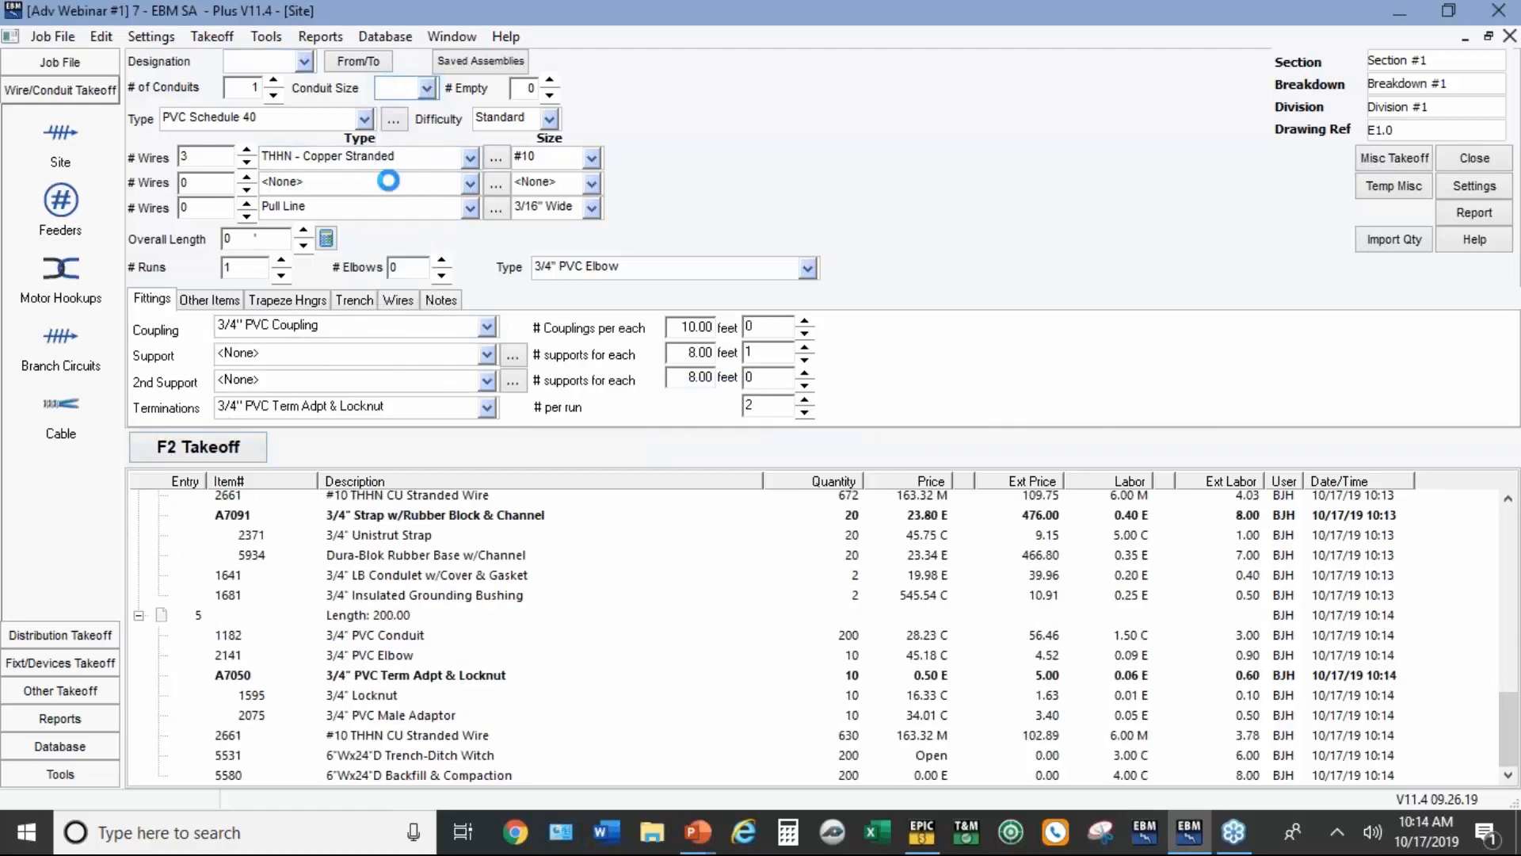
pyautogui.click(248, 151)
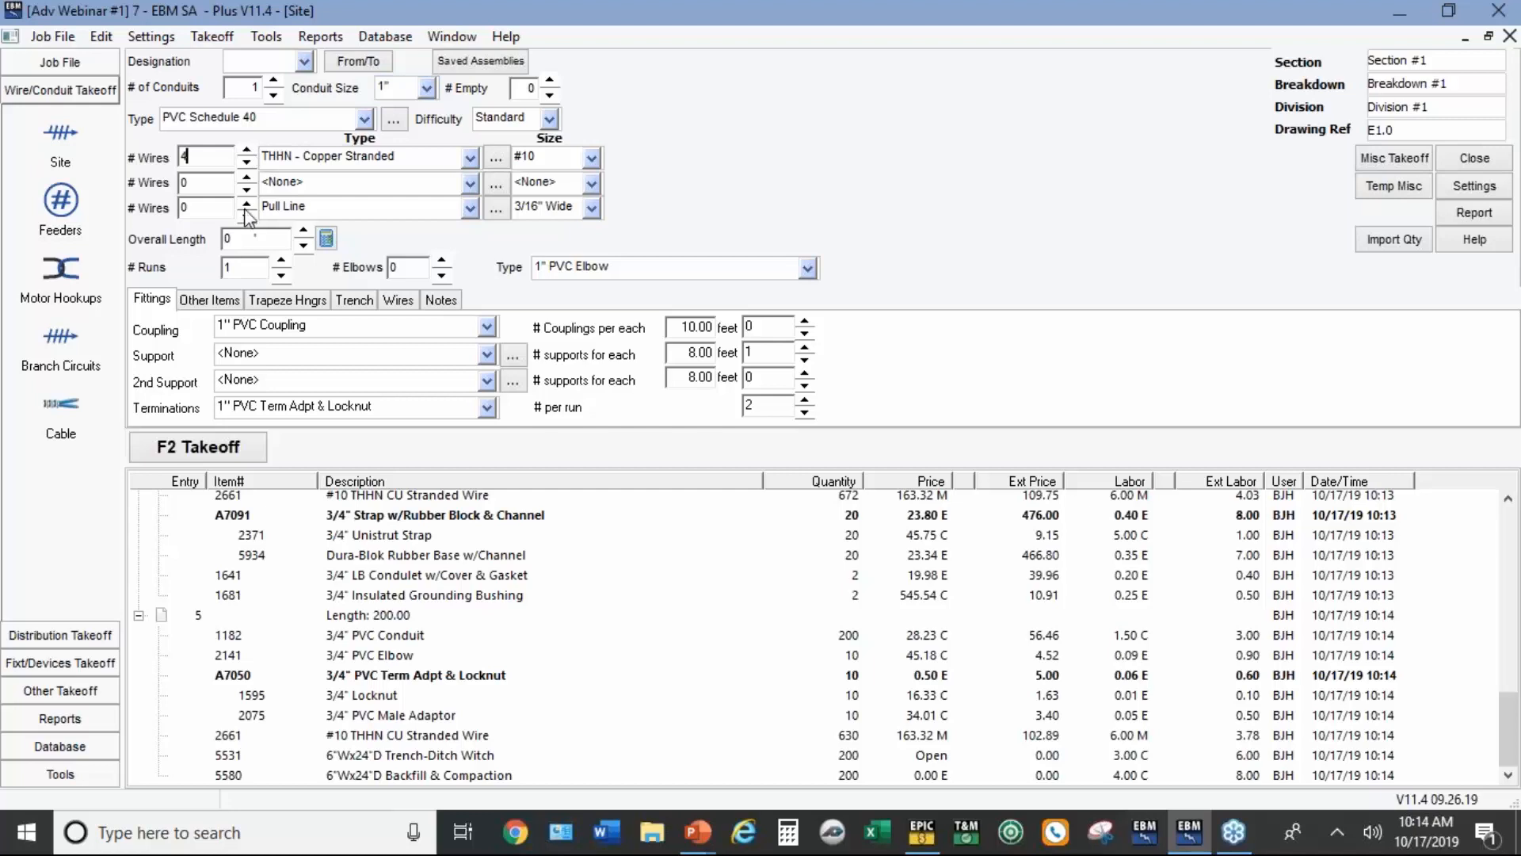
pyautogui.click(248, 237)
pyautogui.write('150')
pyautogui.press('Tab')
pyautogui.write('4')
pyautogui.press('Tab')
pyautogui.write('8')
# Step: Recall the last trench items, set the trenching and backfill quantities to 180 each, and take off the 1" site conduit run
pyautogui.click(348, 301)
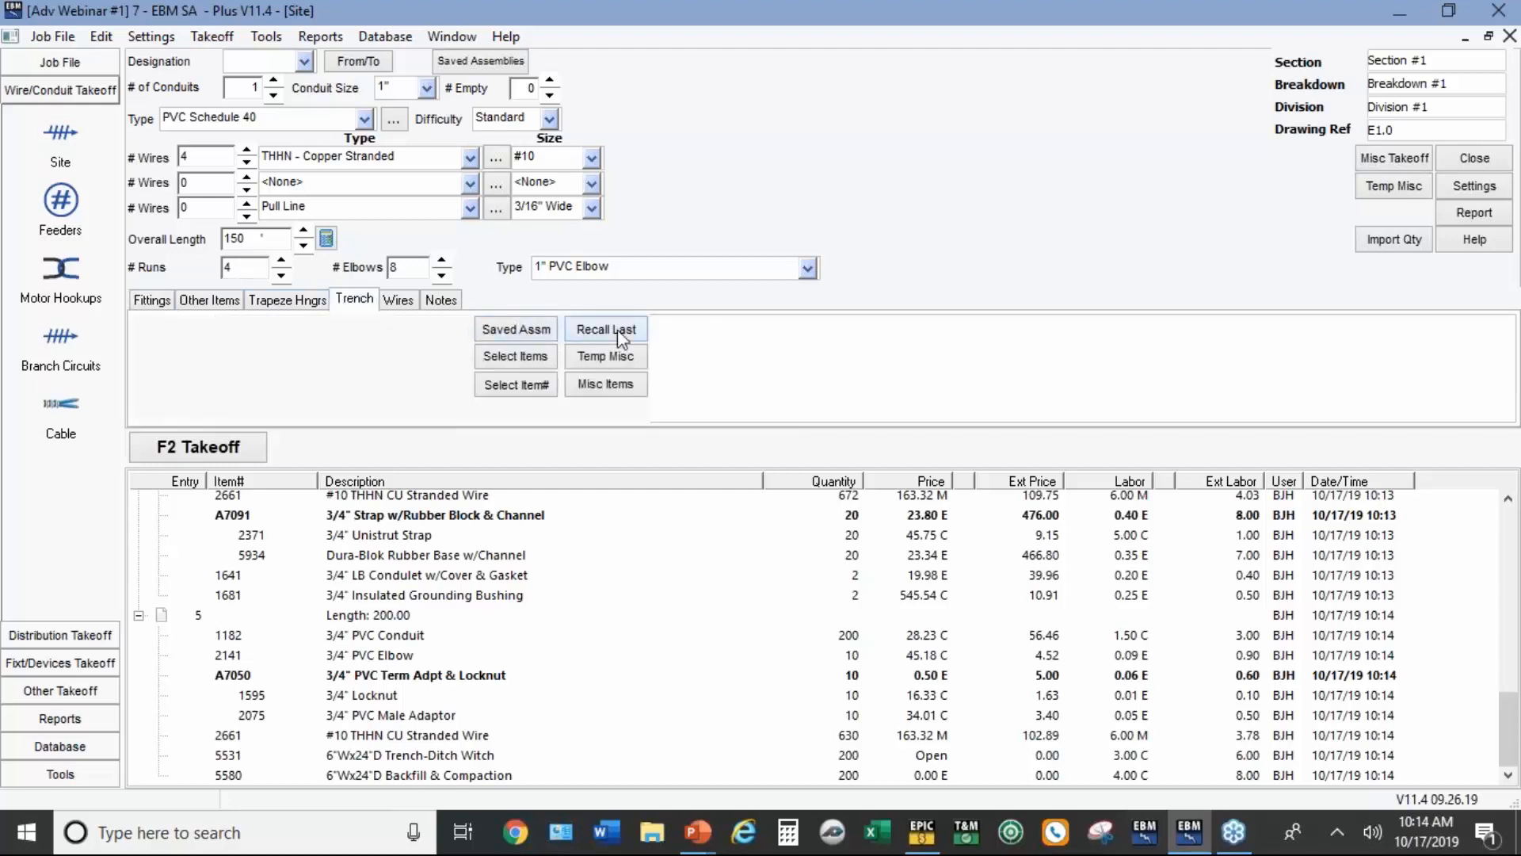
pyautogui.click(428, 346)
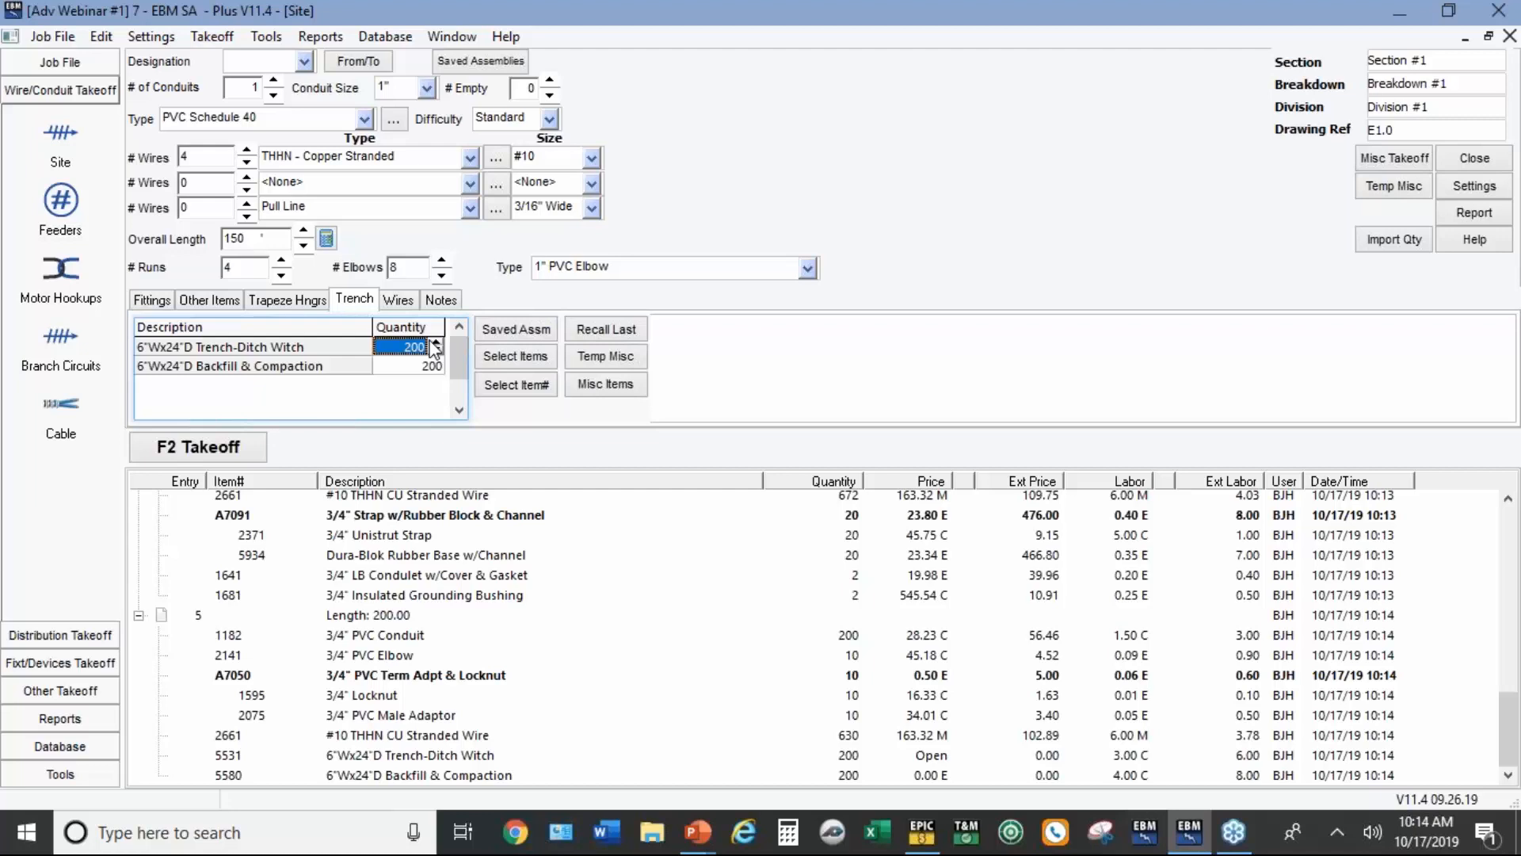
pyautogui.write('180')
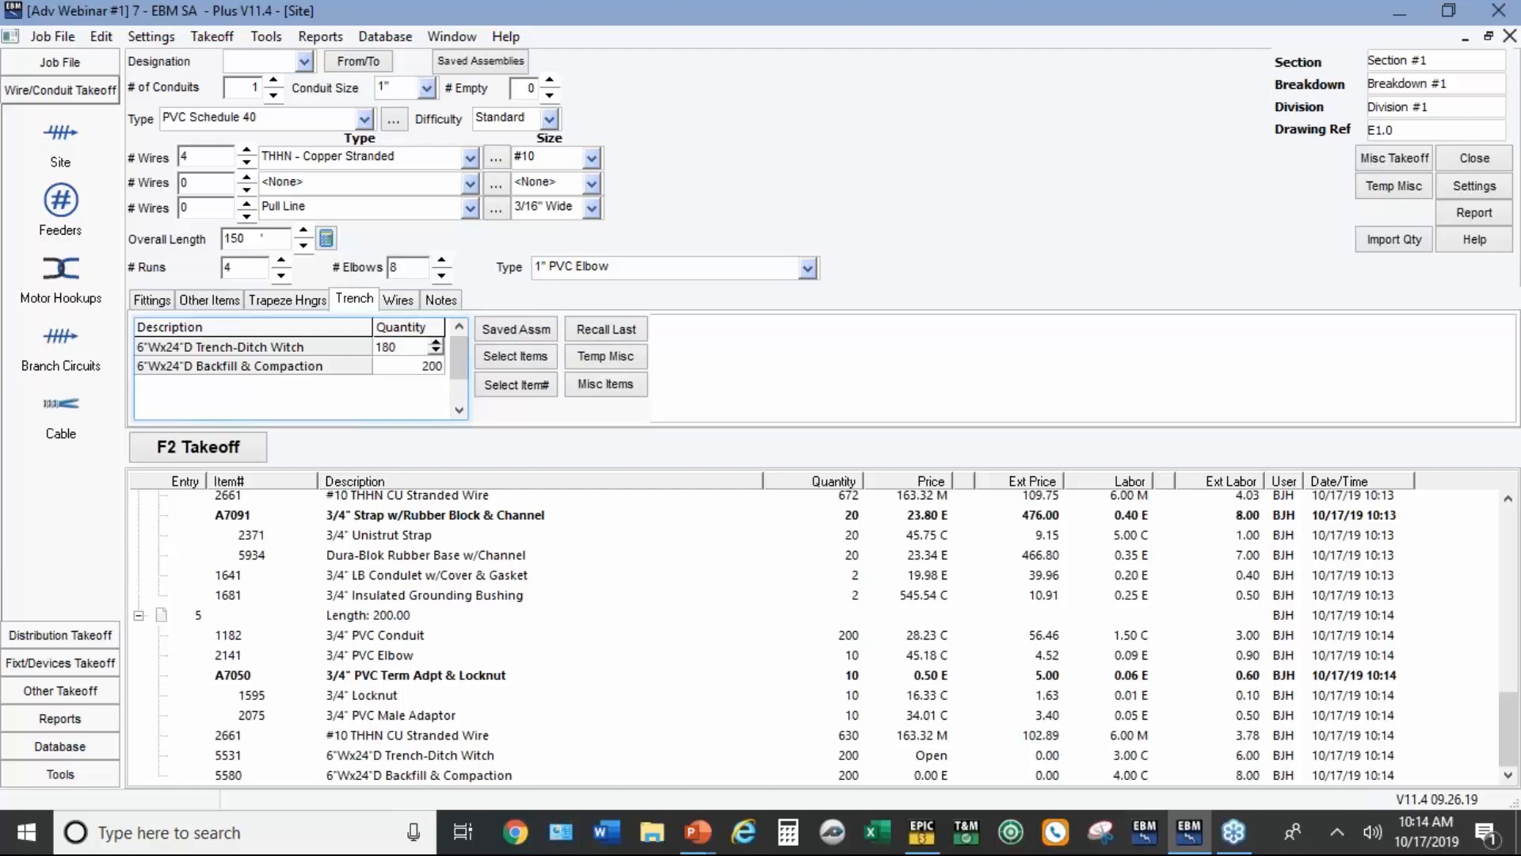
pyautogui.click(424, 366)
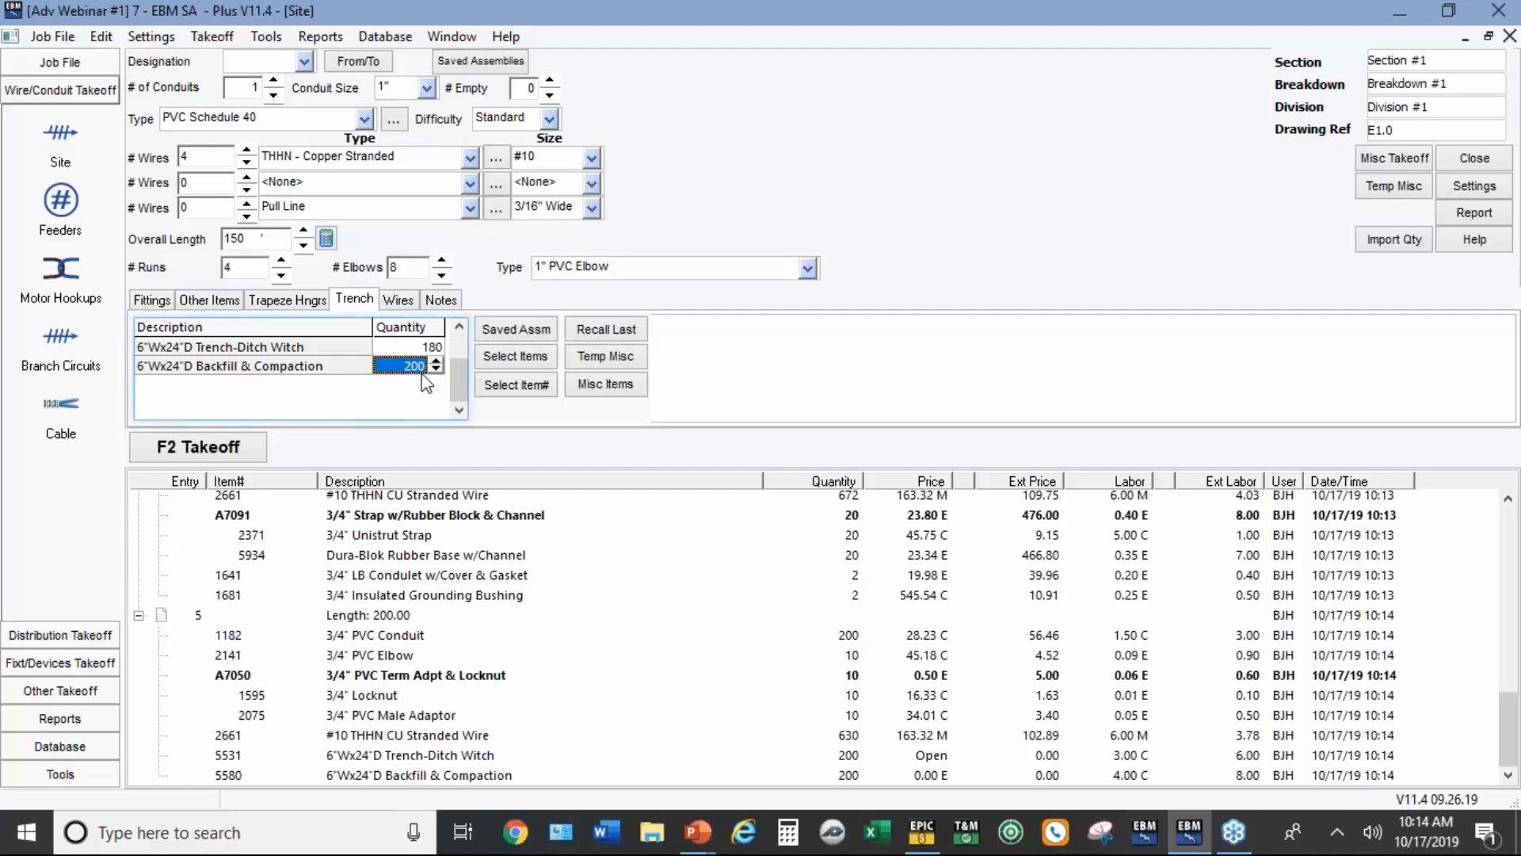
pyautogui.write('180')
pyautogui.press('F2')
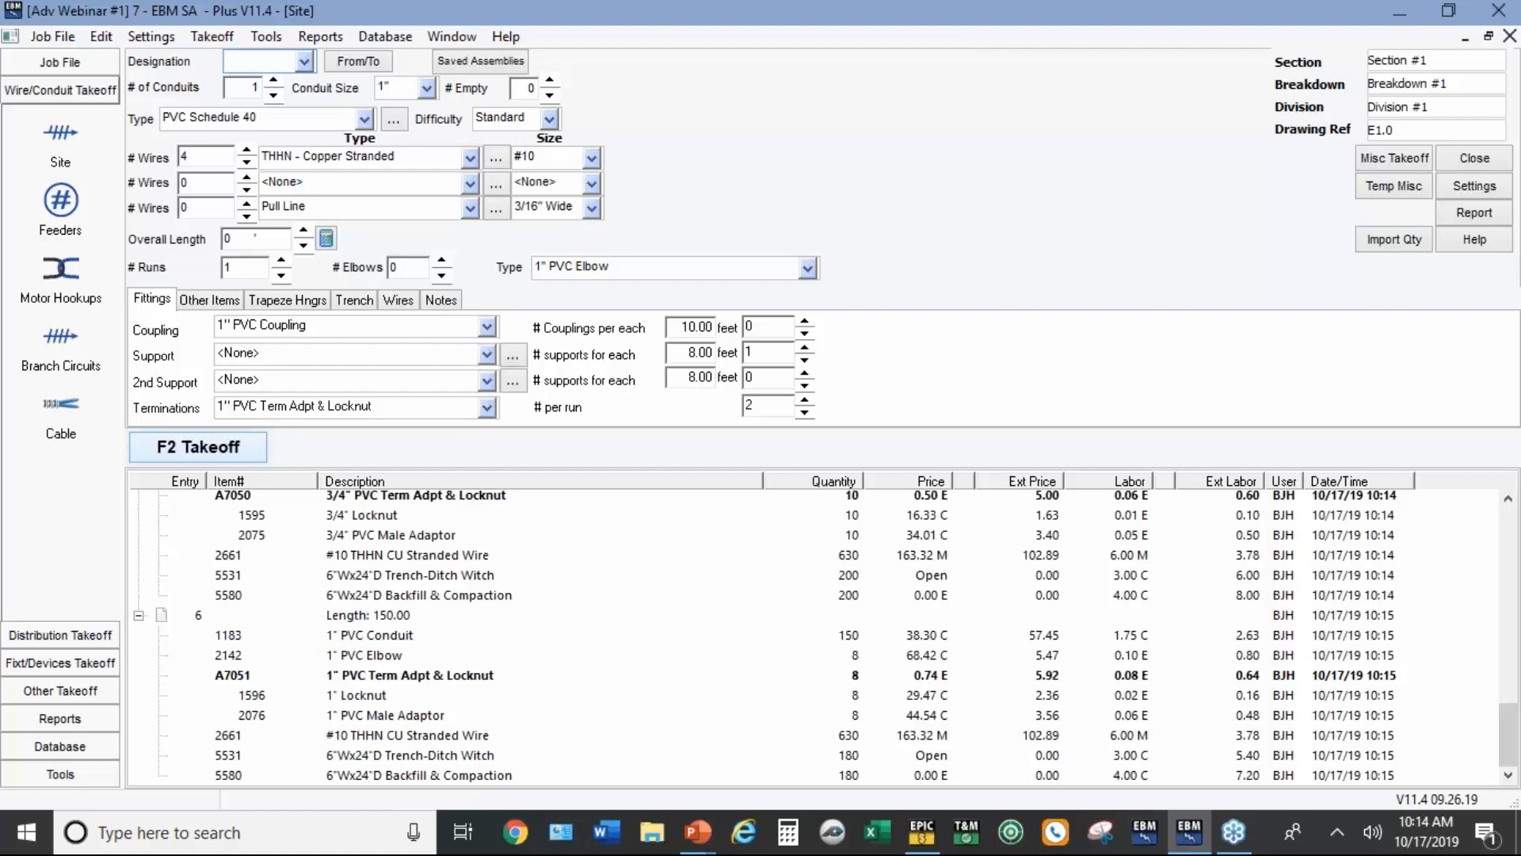
# Step: Switch to the branch circuits takeoff and set up 1" EMT with zero #10 wires and one 1/8" pull line
pyautogui.click(64, 348)
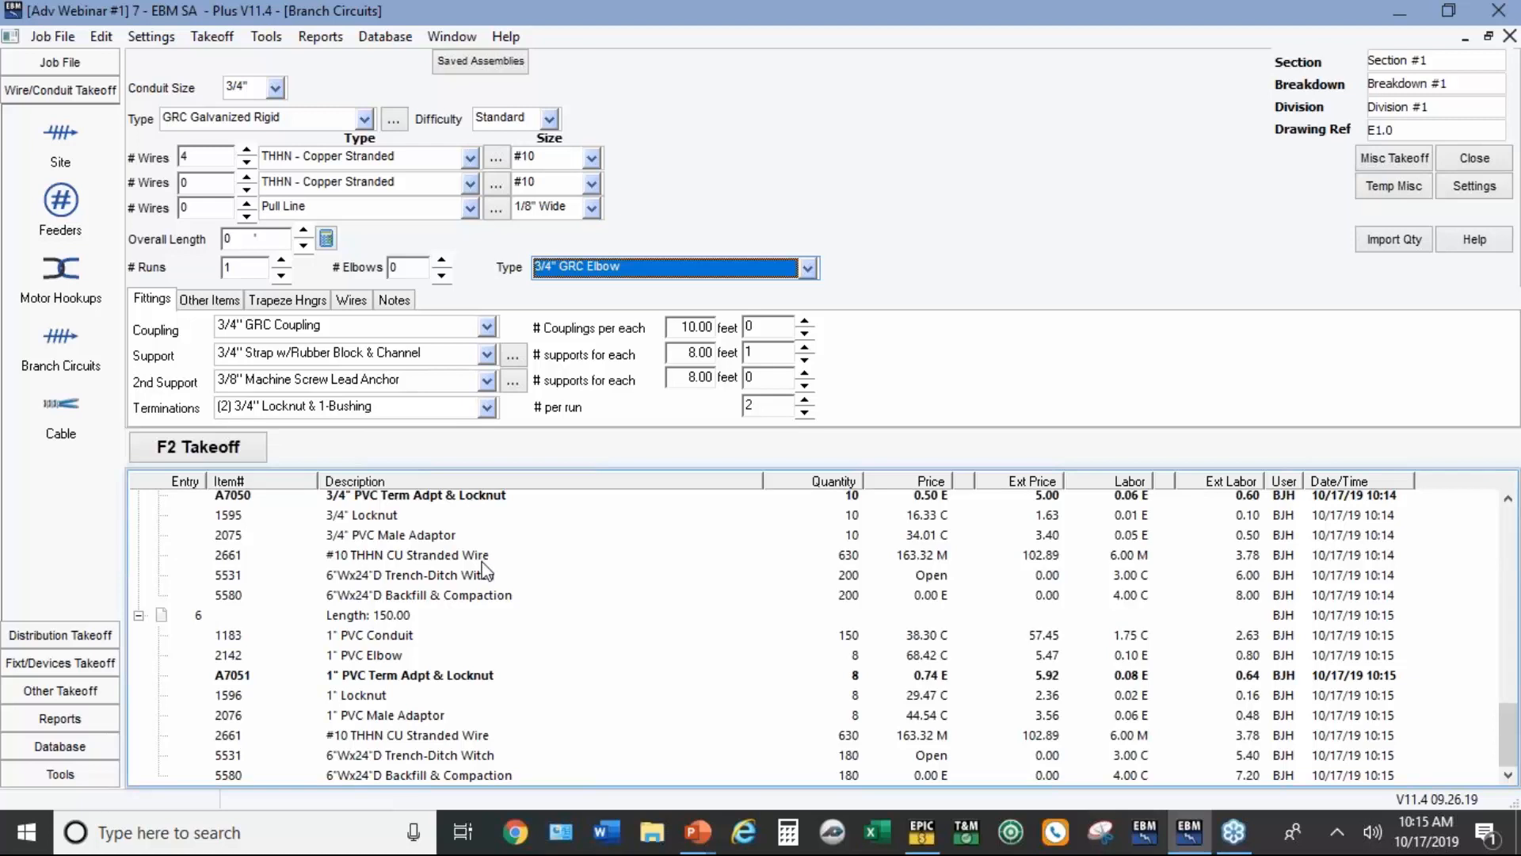
pyautogui.click(275, 88)
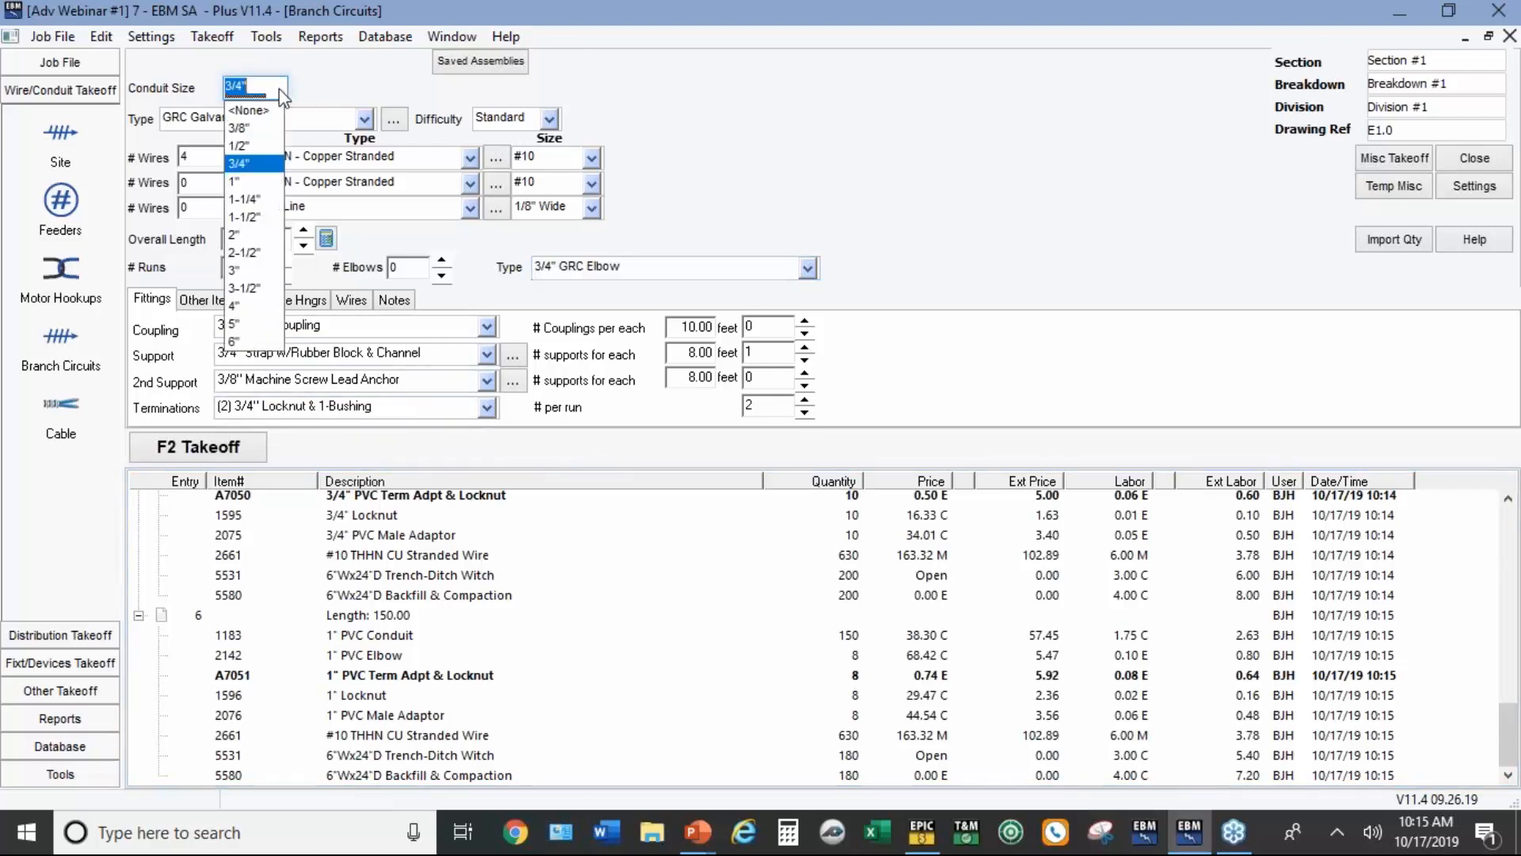
pyautogui.click(237, 173)
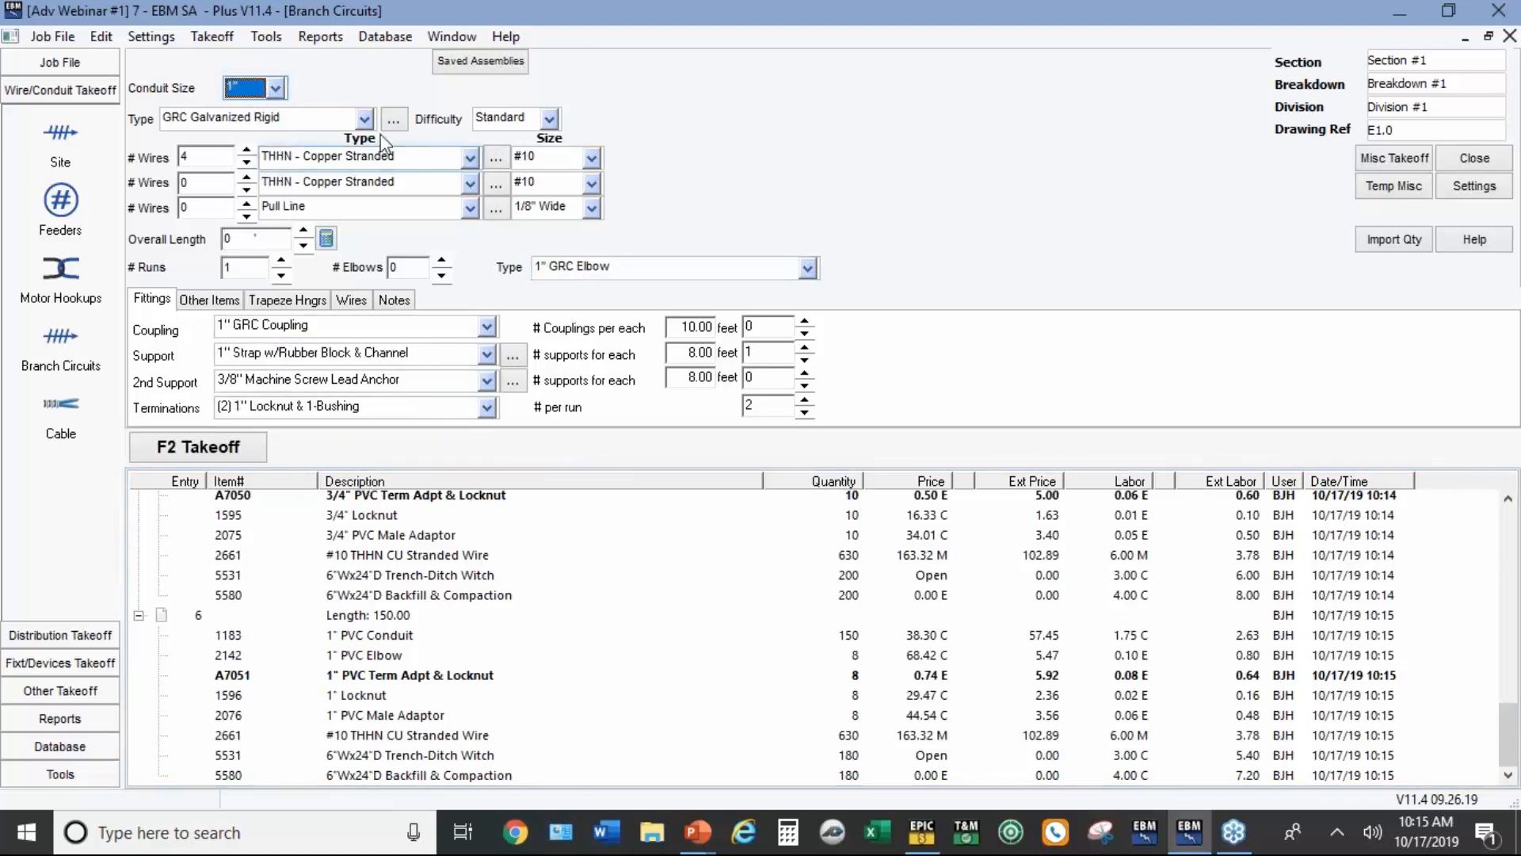
pyautogui.click(365, 119)
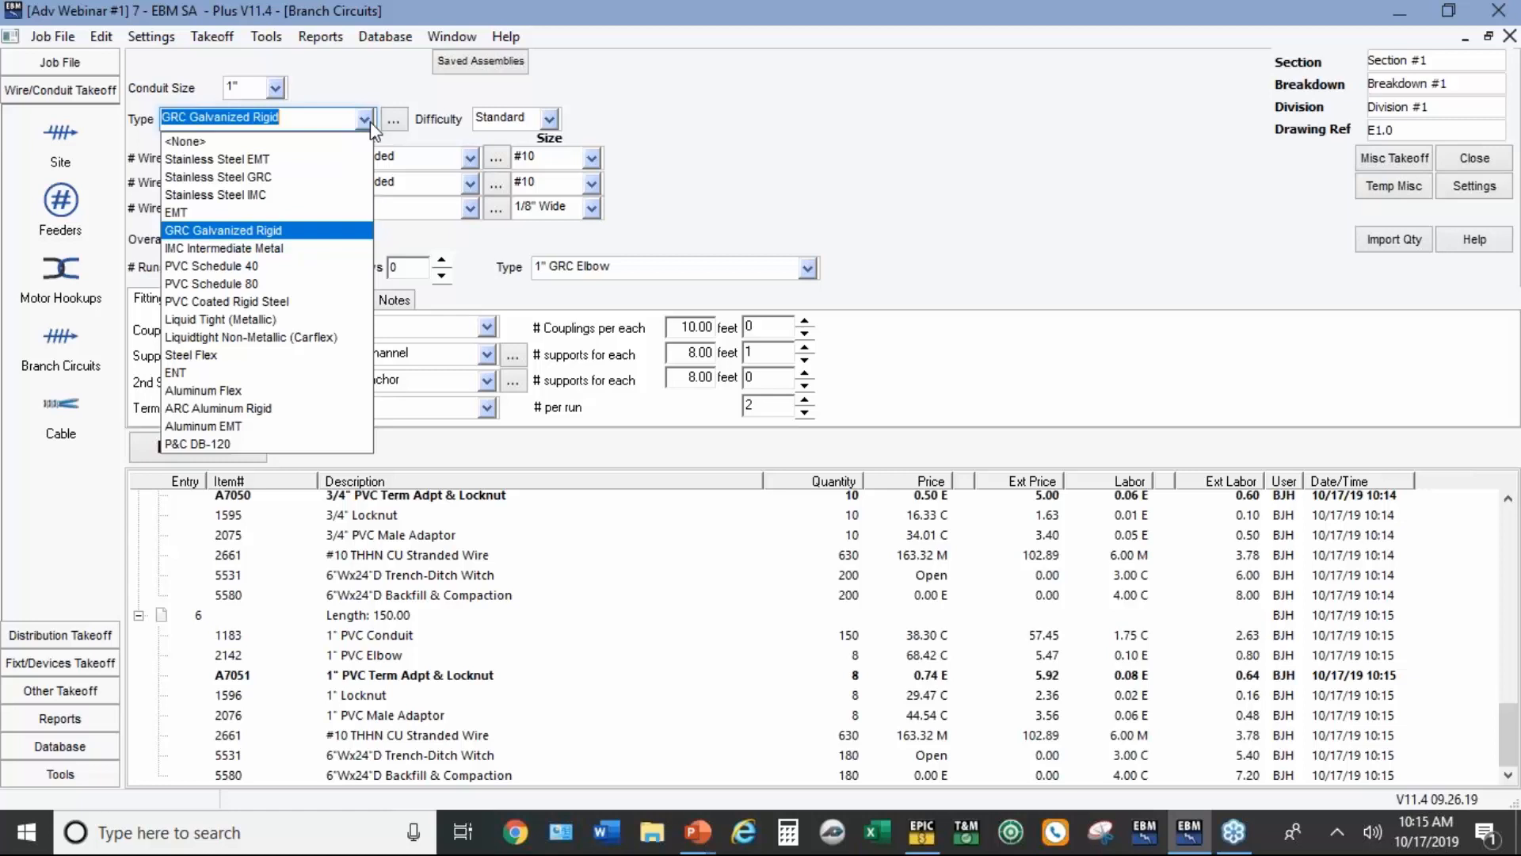
pyautogui.click(210, 212)
pyautogui.press('Tab')
pyautogui.write('3')
pyautogui.click(247, 163)
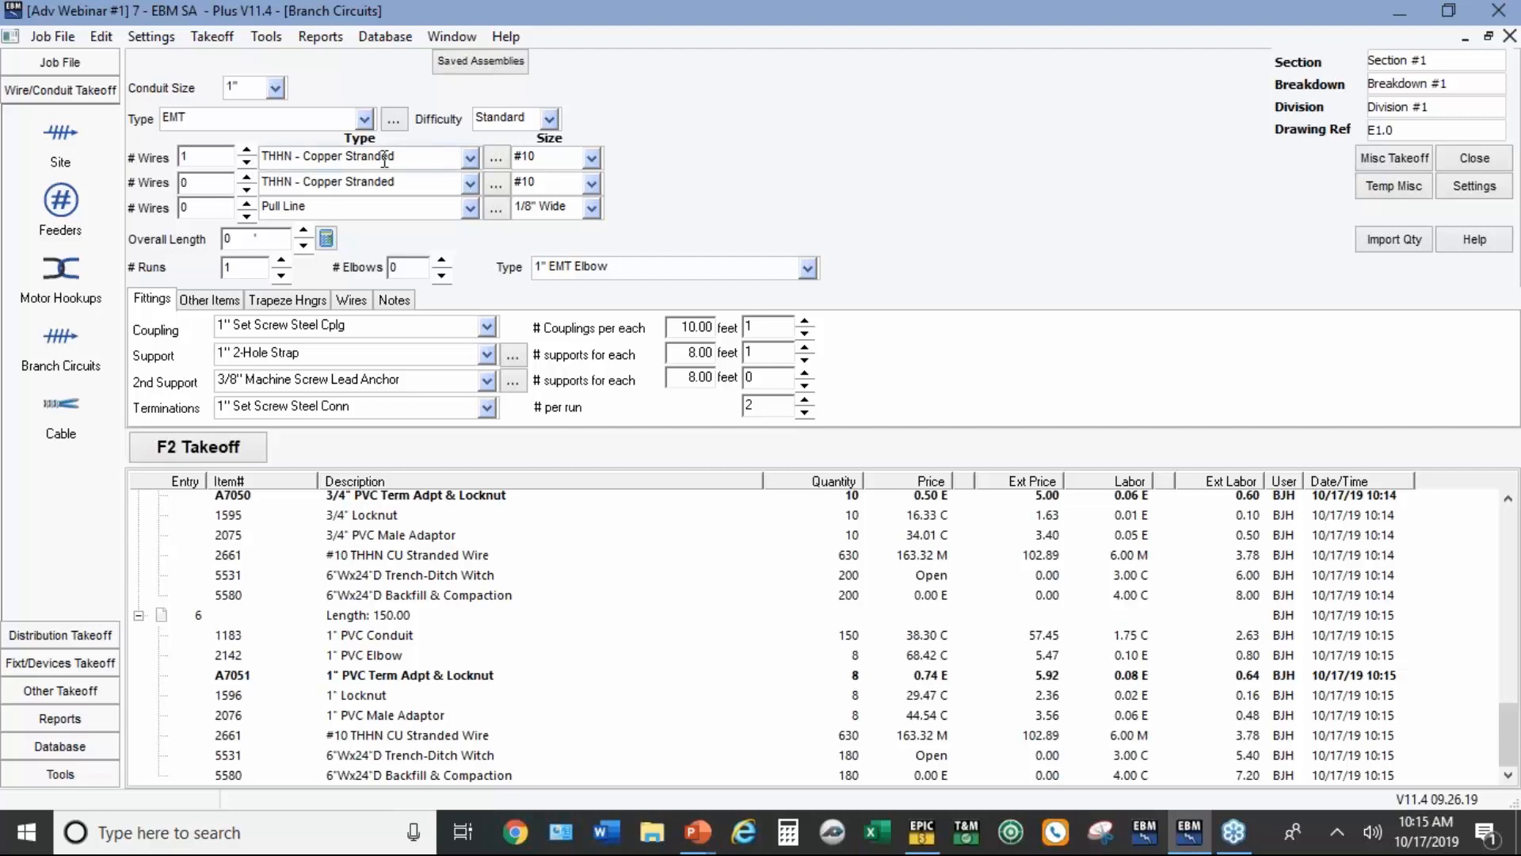
pyautogui.click(248, 163)
pyautogui.click(247, 203)
# Step: Set the 1" EMT branch conduit to 1800 feet overall length with 60 runs and take it off
pyautogui.click(229, 241)
pyautogui.write('1800')
pyautogui.press('Tab')
pyautogui.write('60')
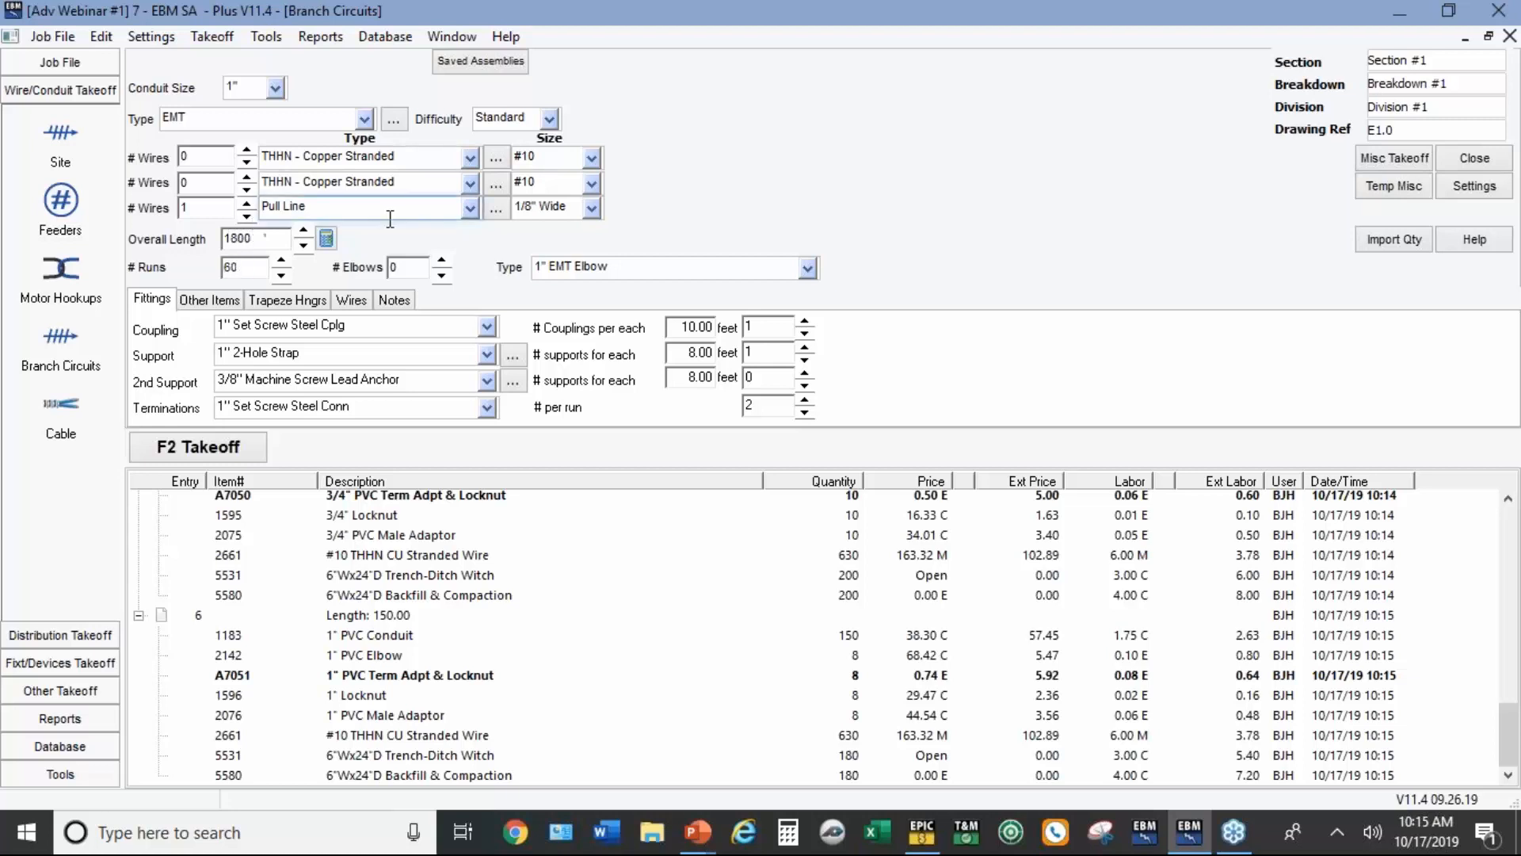
pyautogui.click(195, 452)
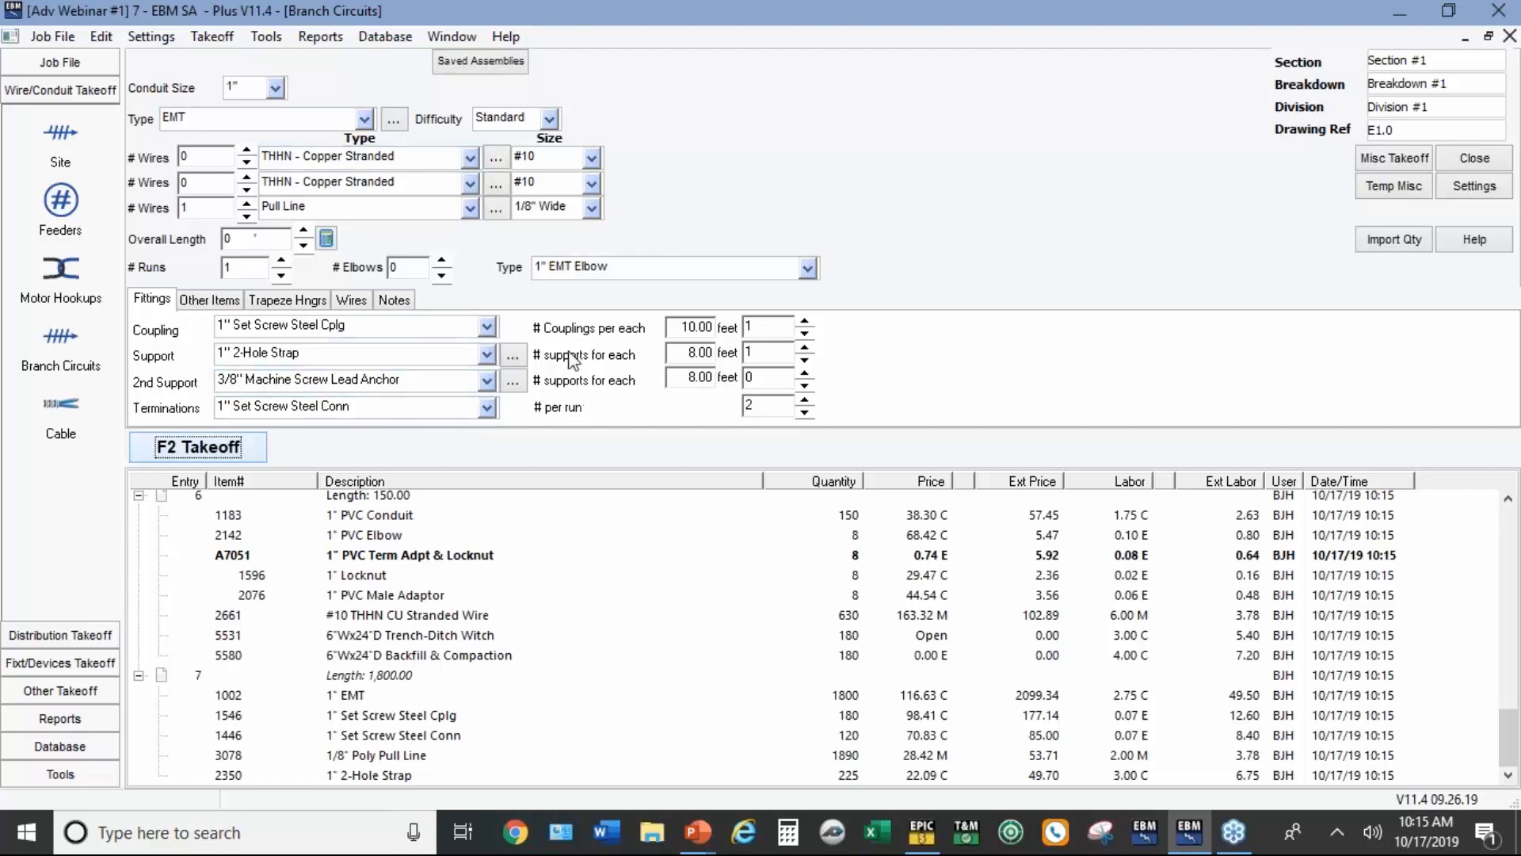
# Step: Save the current branch circuit setup as a saved assembly named 1" EMT W/PULL LINE
pyautogui.click(485, 68)
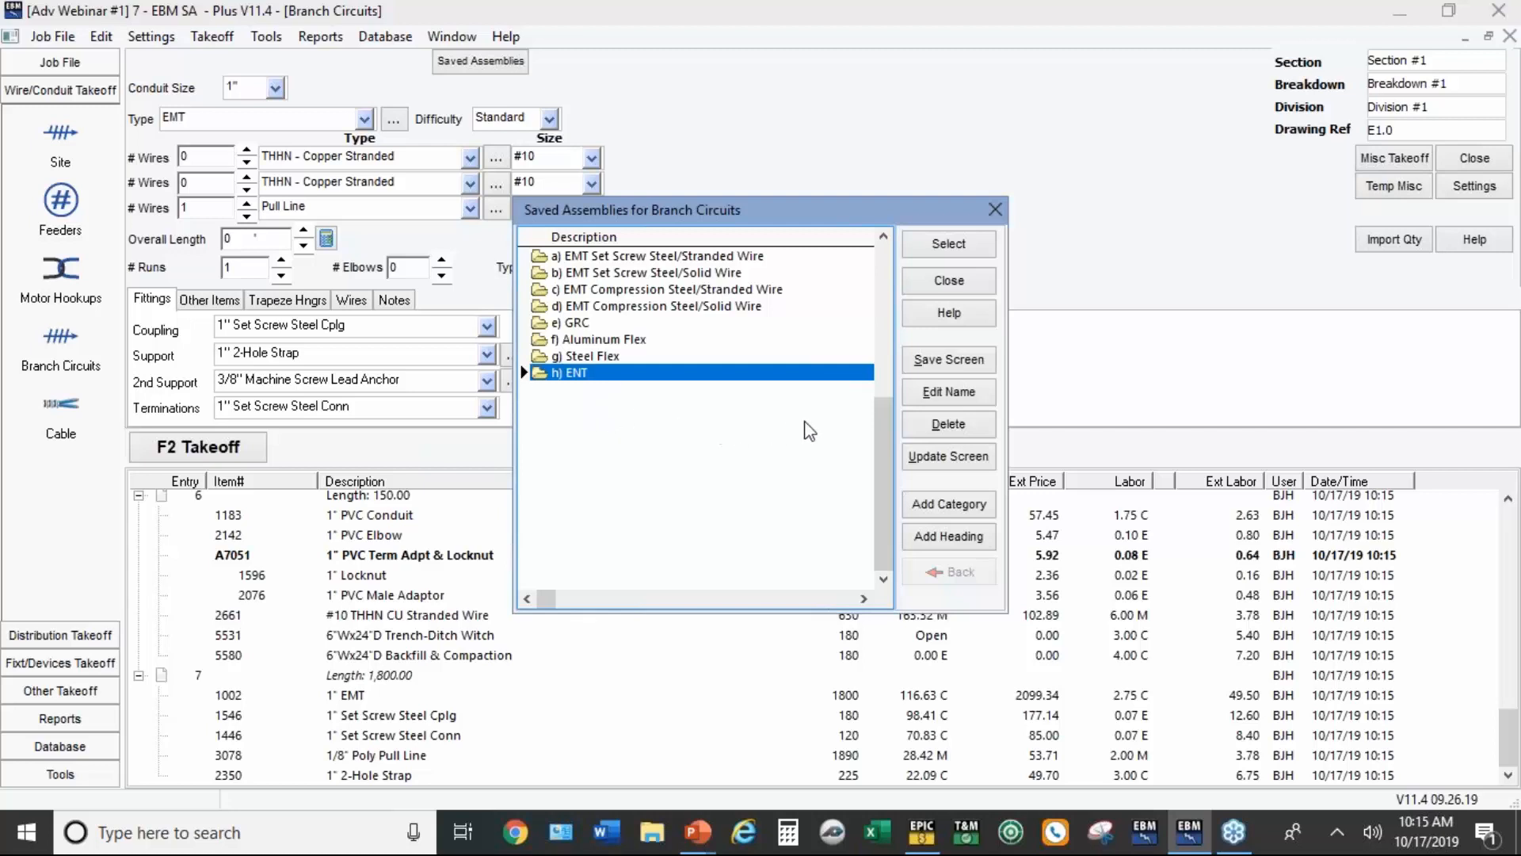
pyautogui.click(949, 370)
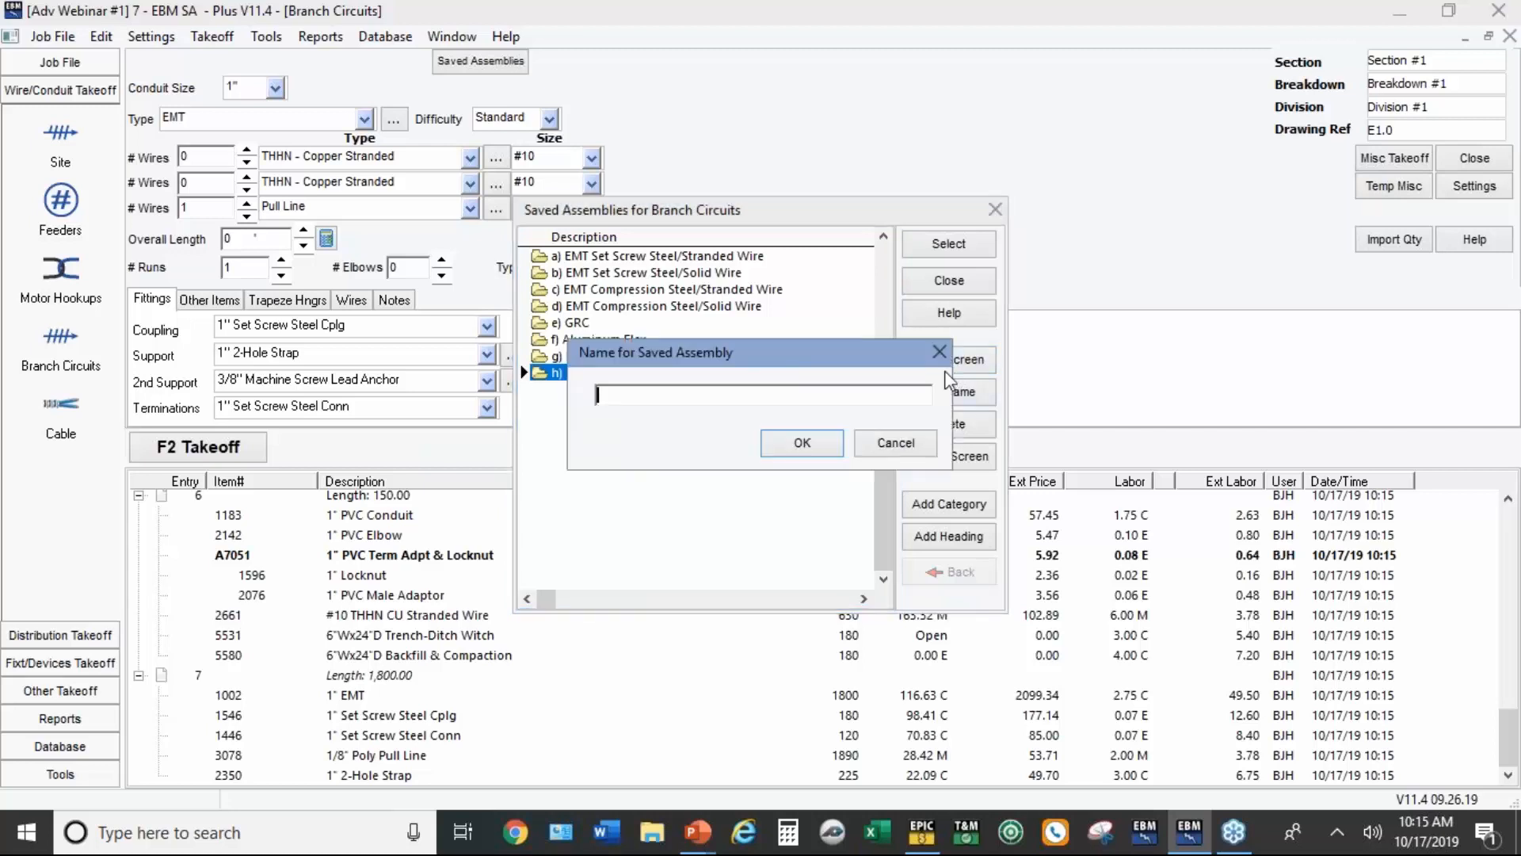
pyautogui.write('1" e')
pyautogui.press('BackSpace')
pyautogui.write('EMT W/PULL LINE')
pyautogui.click(830, 450)
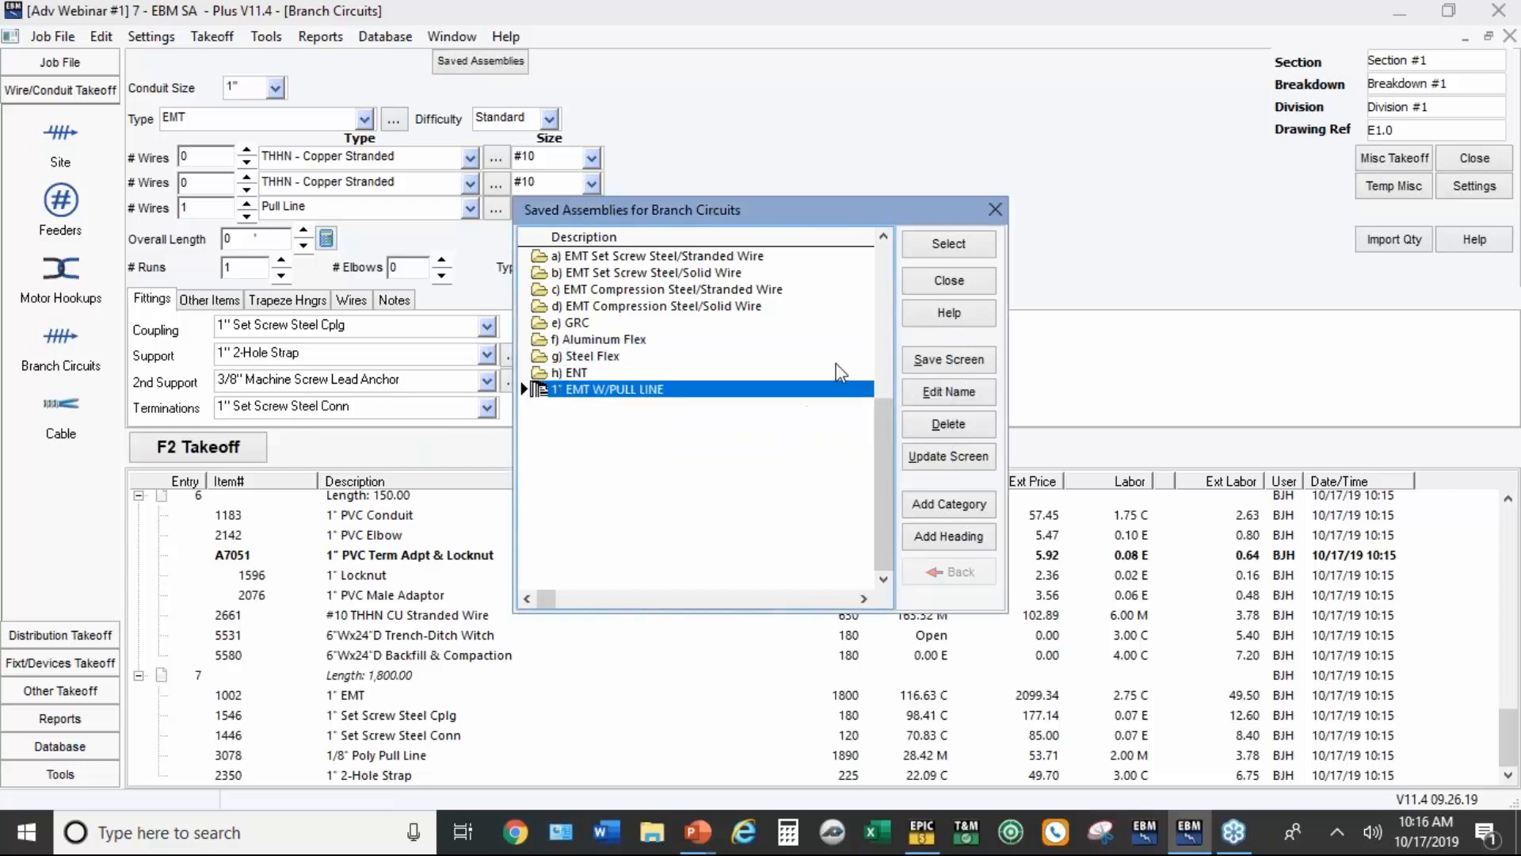
pyautogui.click(947, 285)
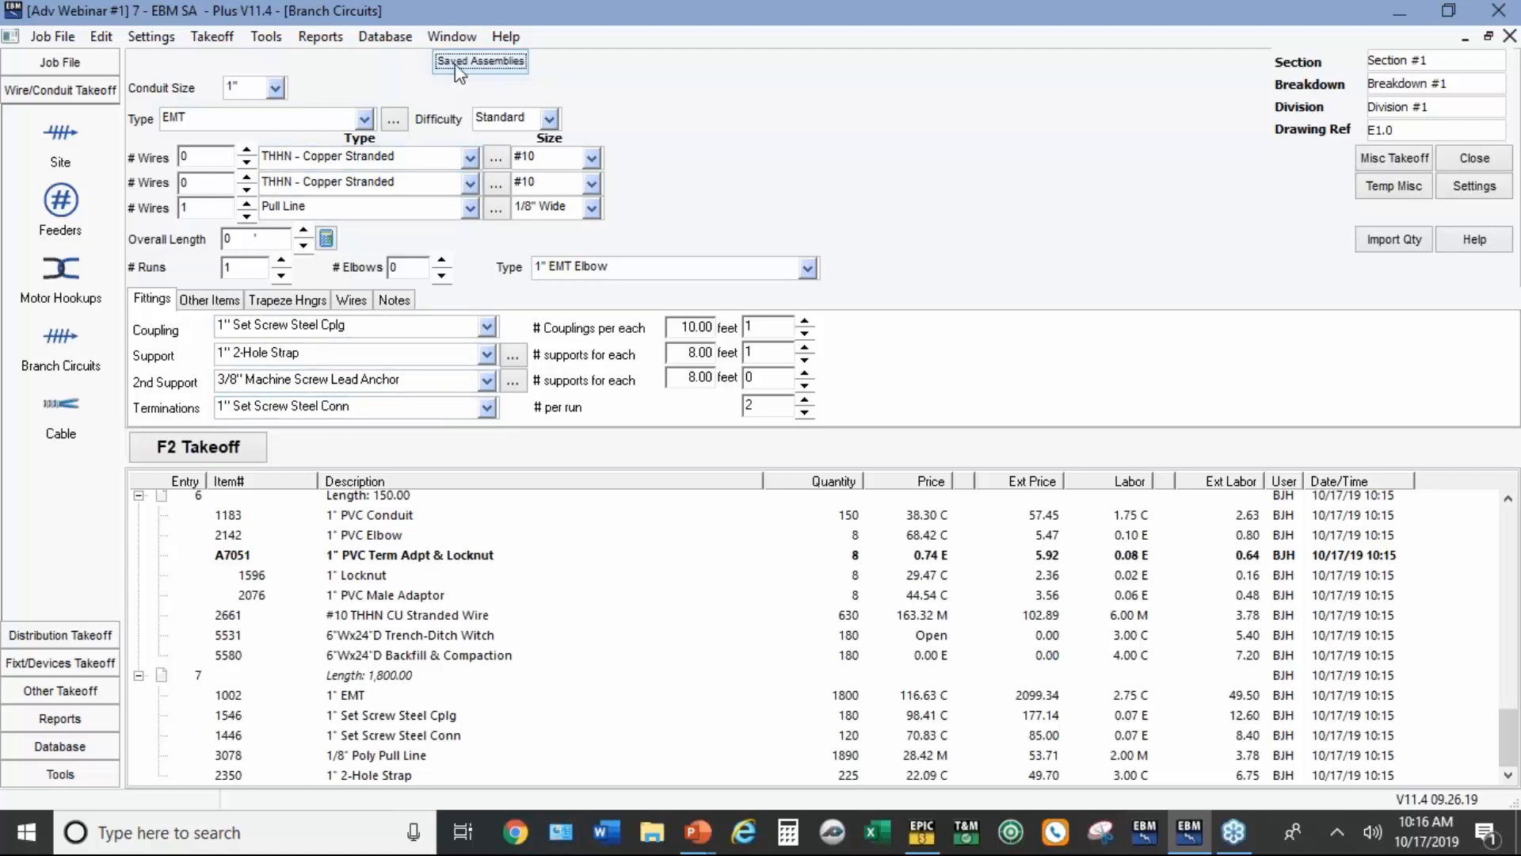
# Step: Load the saved assembly 3/4" EMT w/3 #12's SS Stl Str Wire from the EMT Set Screw Steel/Stranded Wire category
pyautogui.click(480, 61)
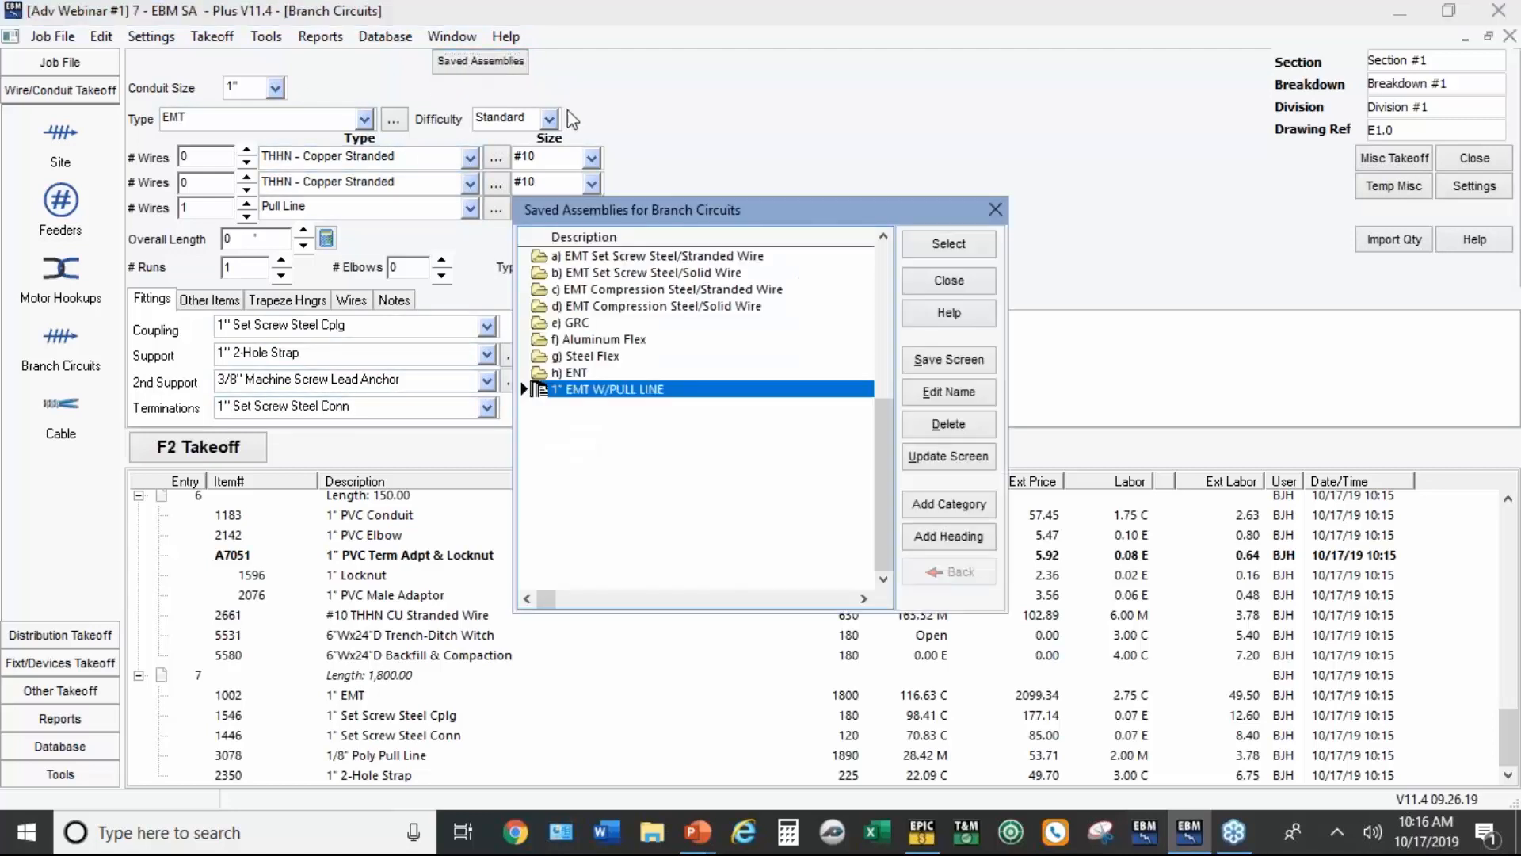
pyautogui.doubleClick(643, 255)
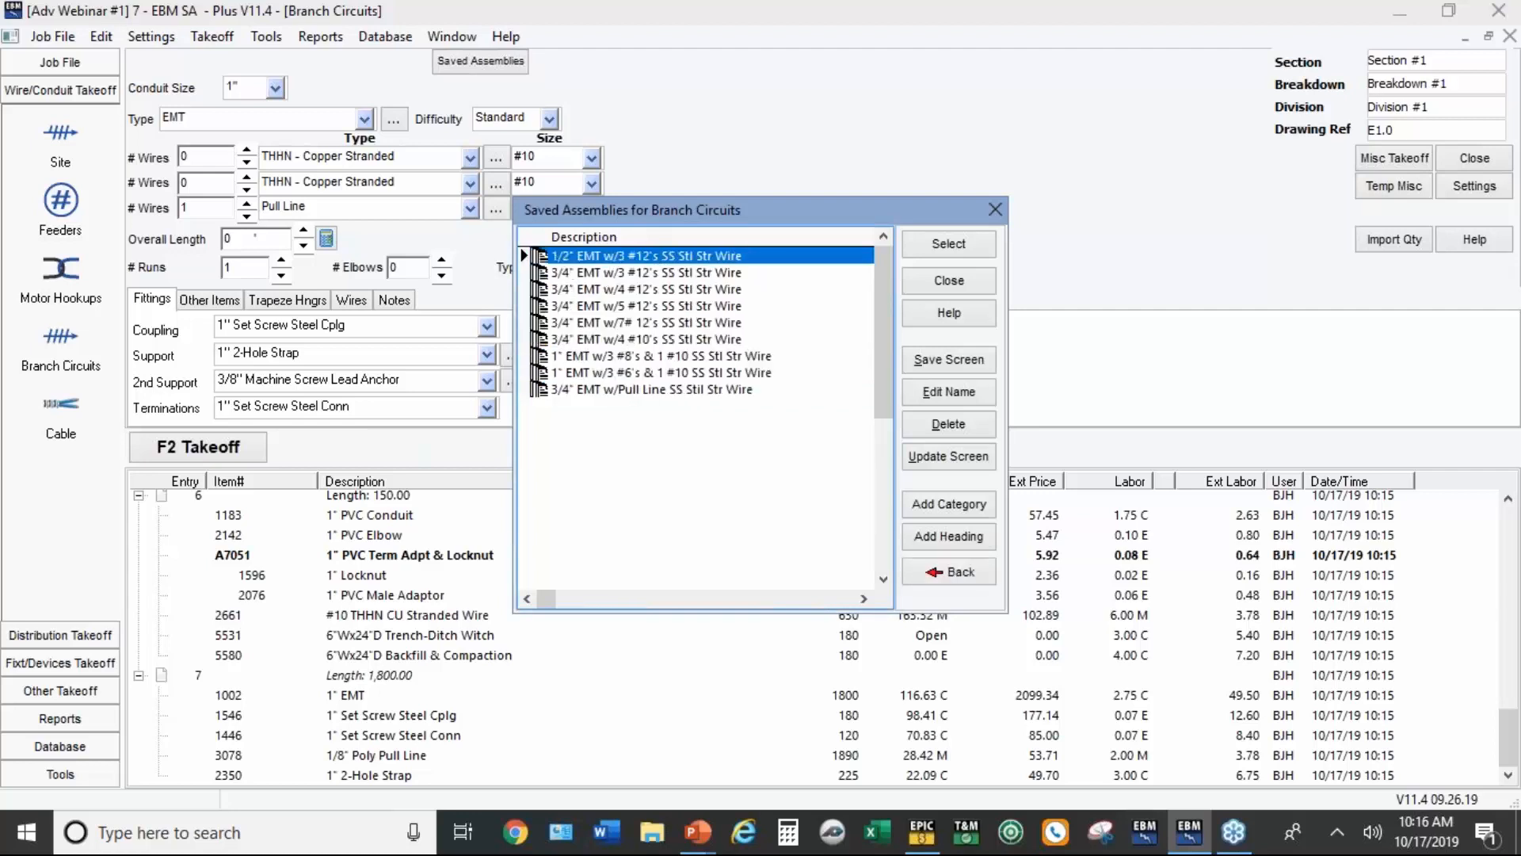
pyautogui.click(648, 276)
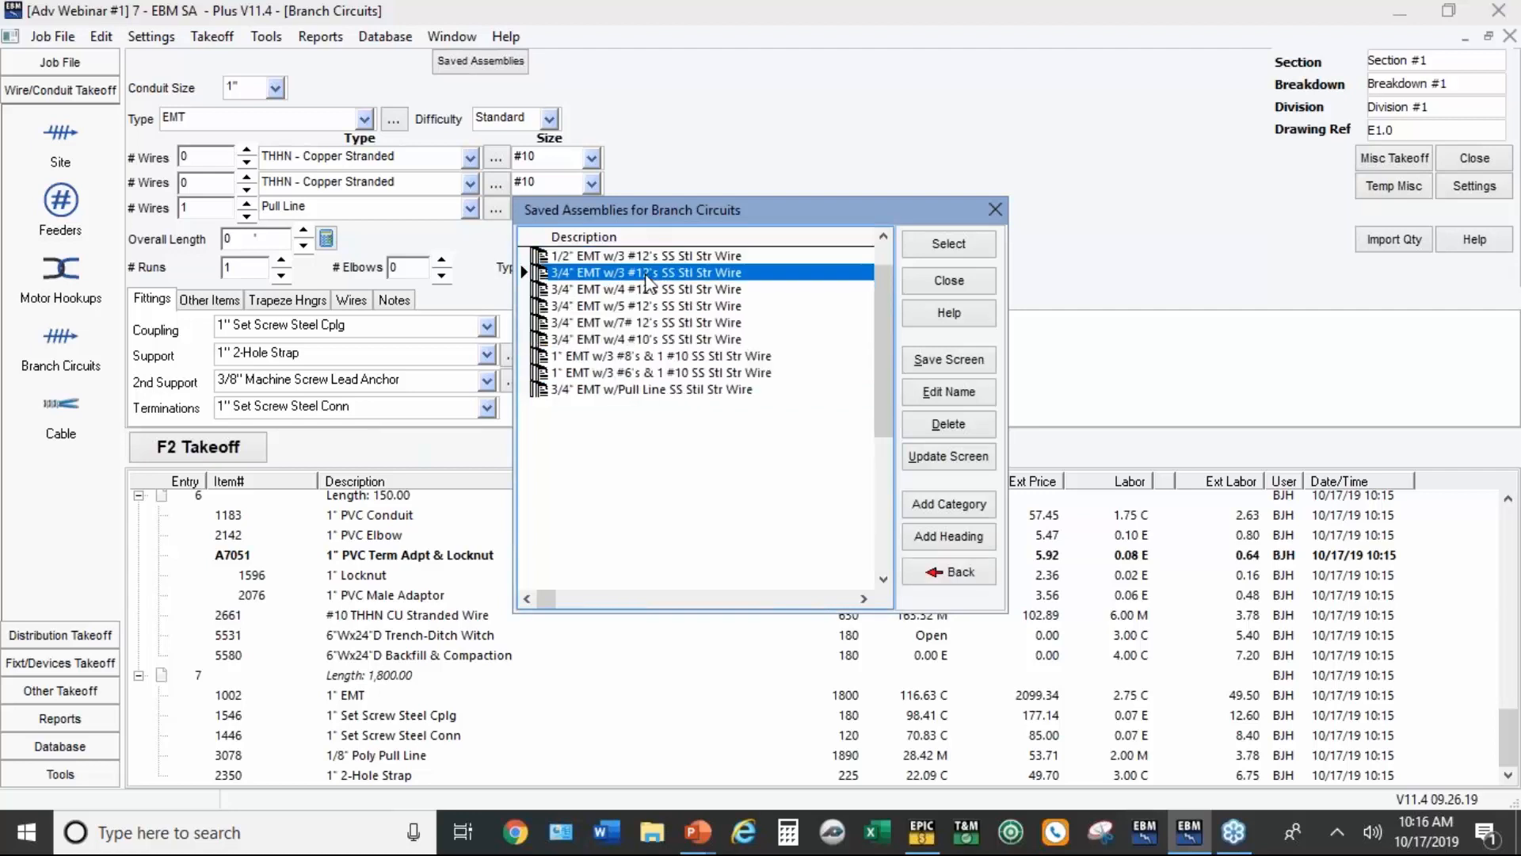
pyautogui.doubleClick(647, 273)
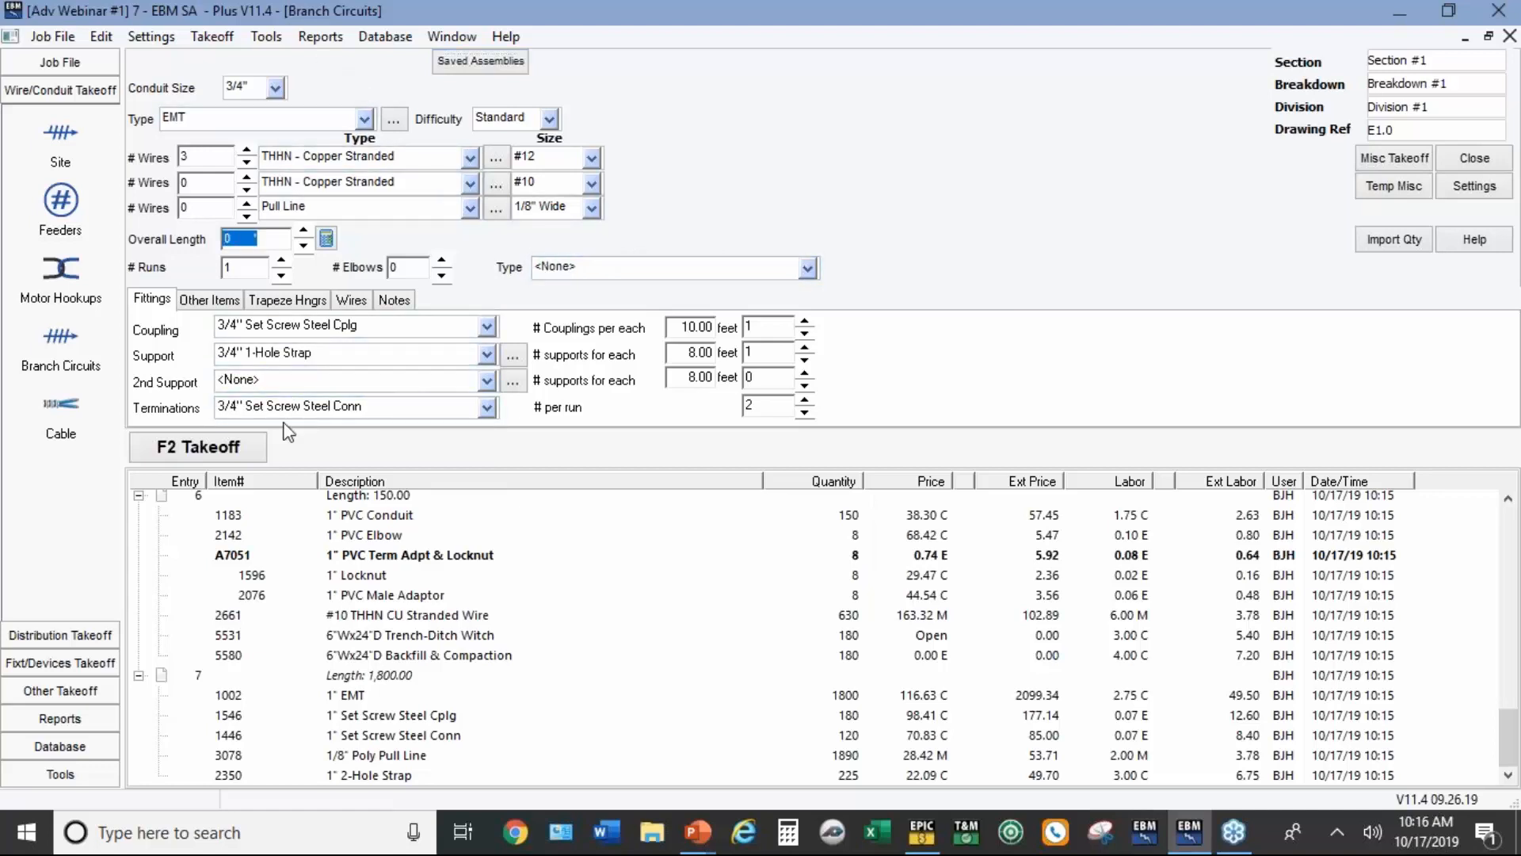
# Step: Set the 3/4" EMT branch conduit to 2800 feet overall length with 140 runs and take it off
pyautogui.write('28')
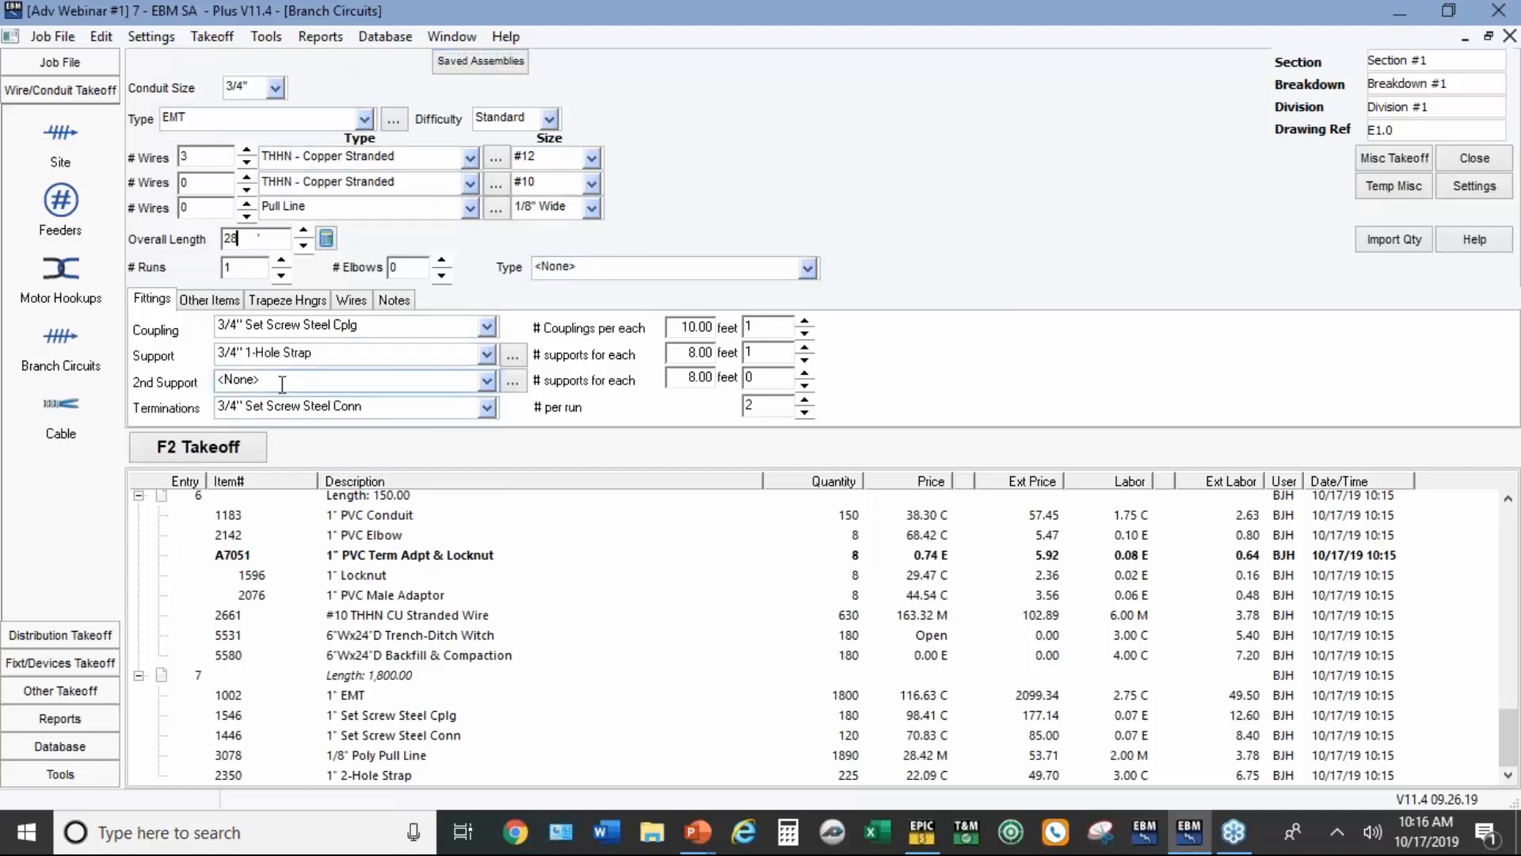
pyautogui.write('00')
pyautogui.press('Tab')
pyautogui.write('140')
pyautogui.click(228, 454)
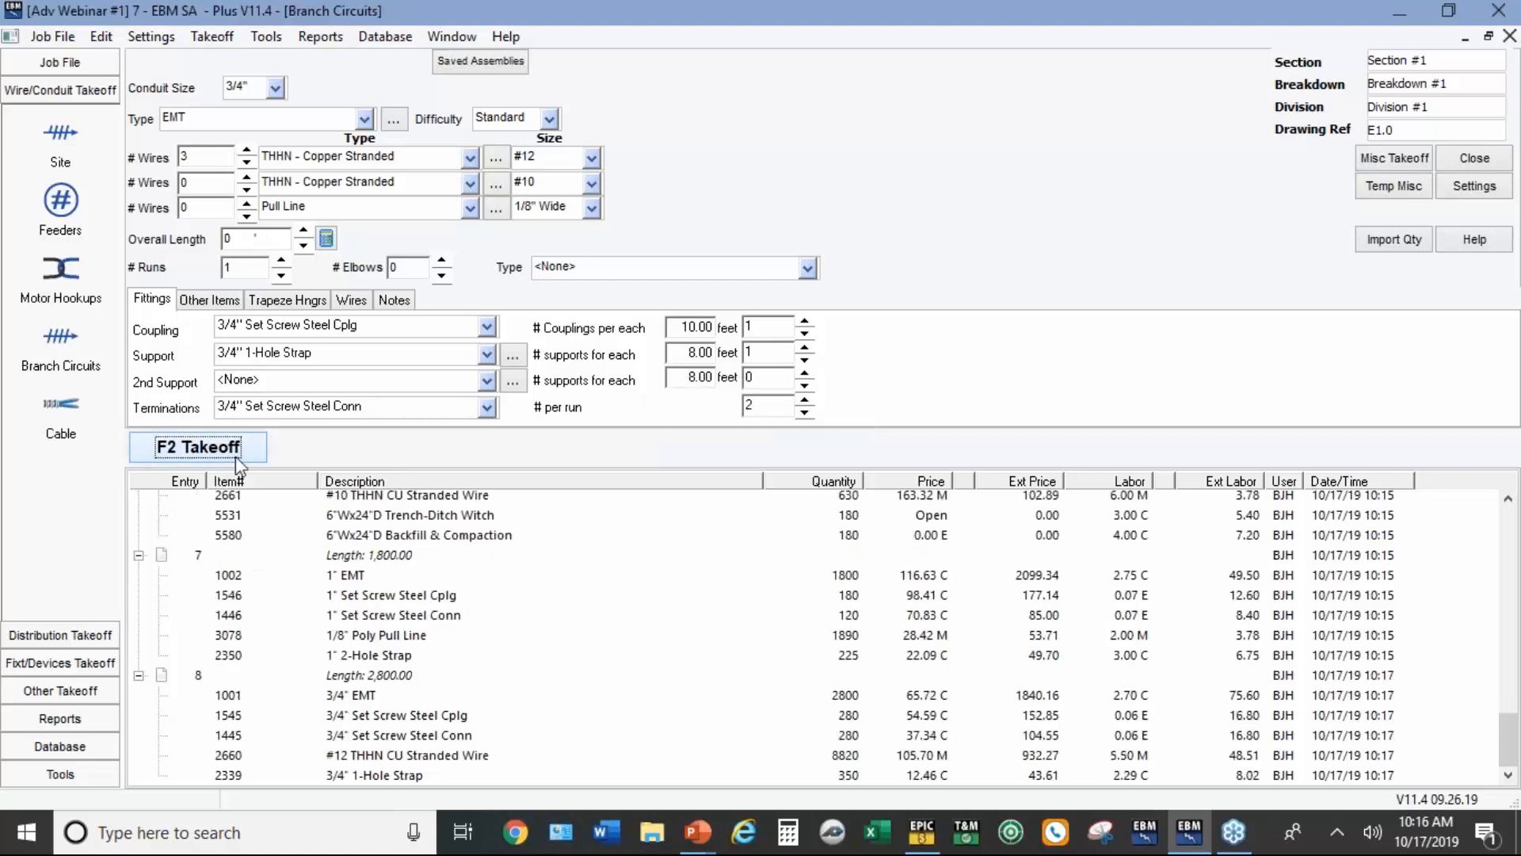
# Step: Load the saved assembly 1" EMT W/PULL LINE and take off 1500 feet of it with 30 runs
pyautogui.click(458, 65)
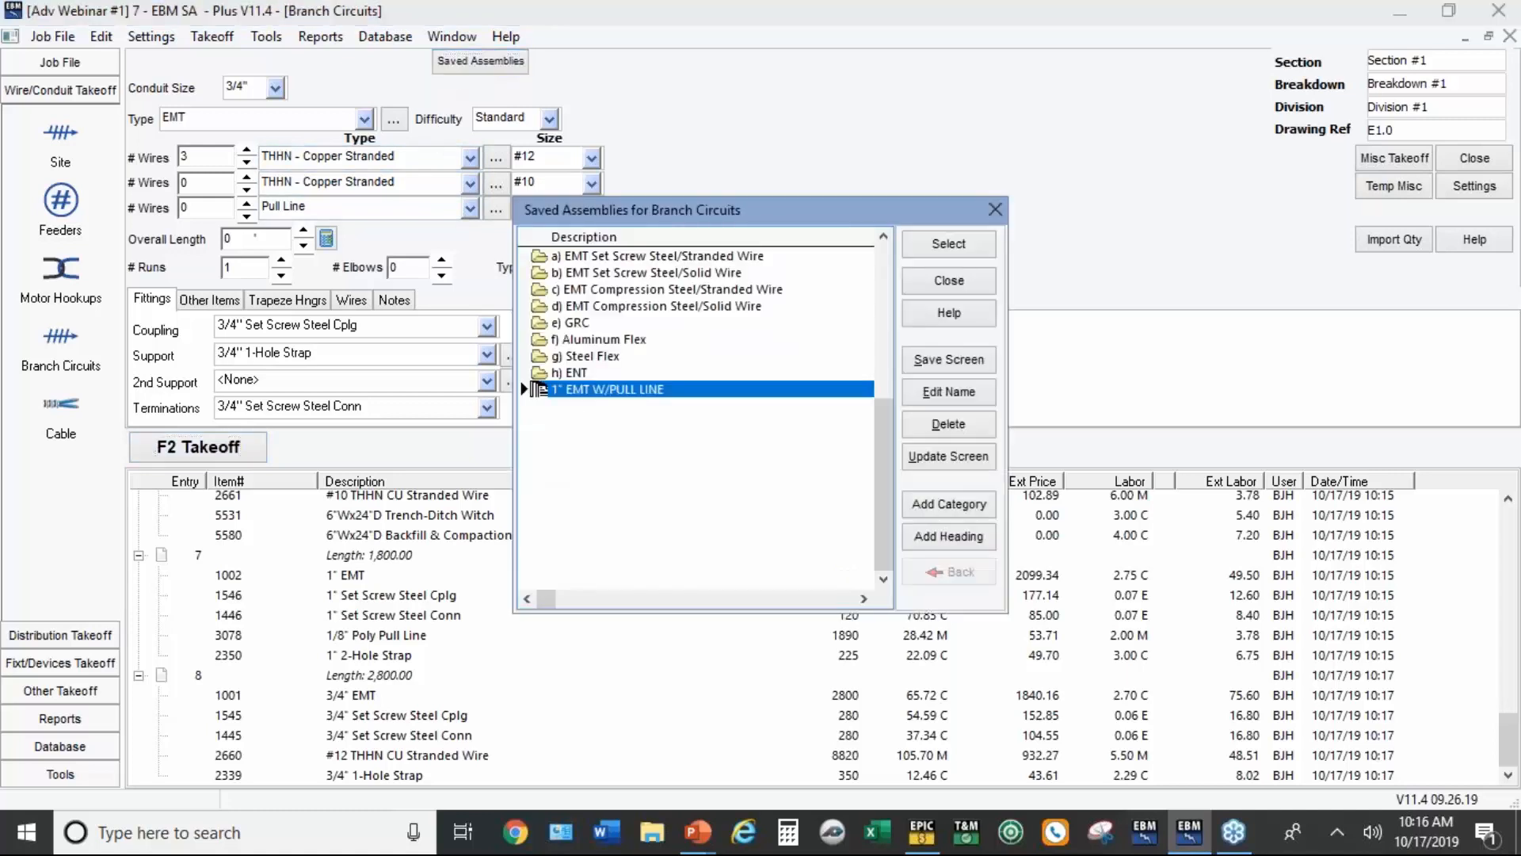
pyautogui.doubleClick(604, 389)
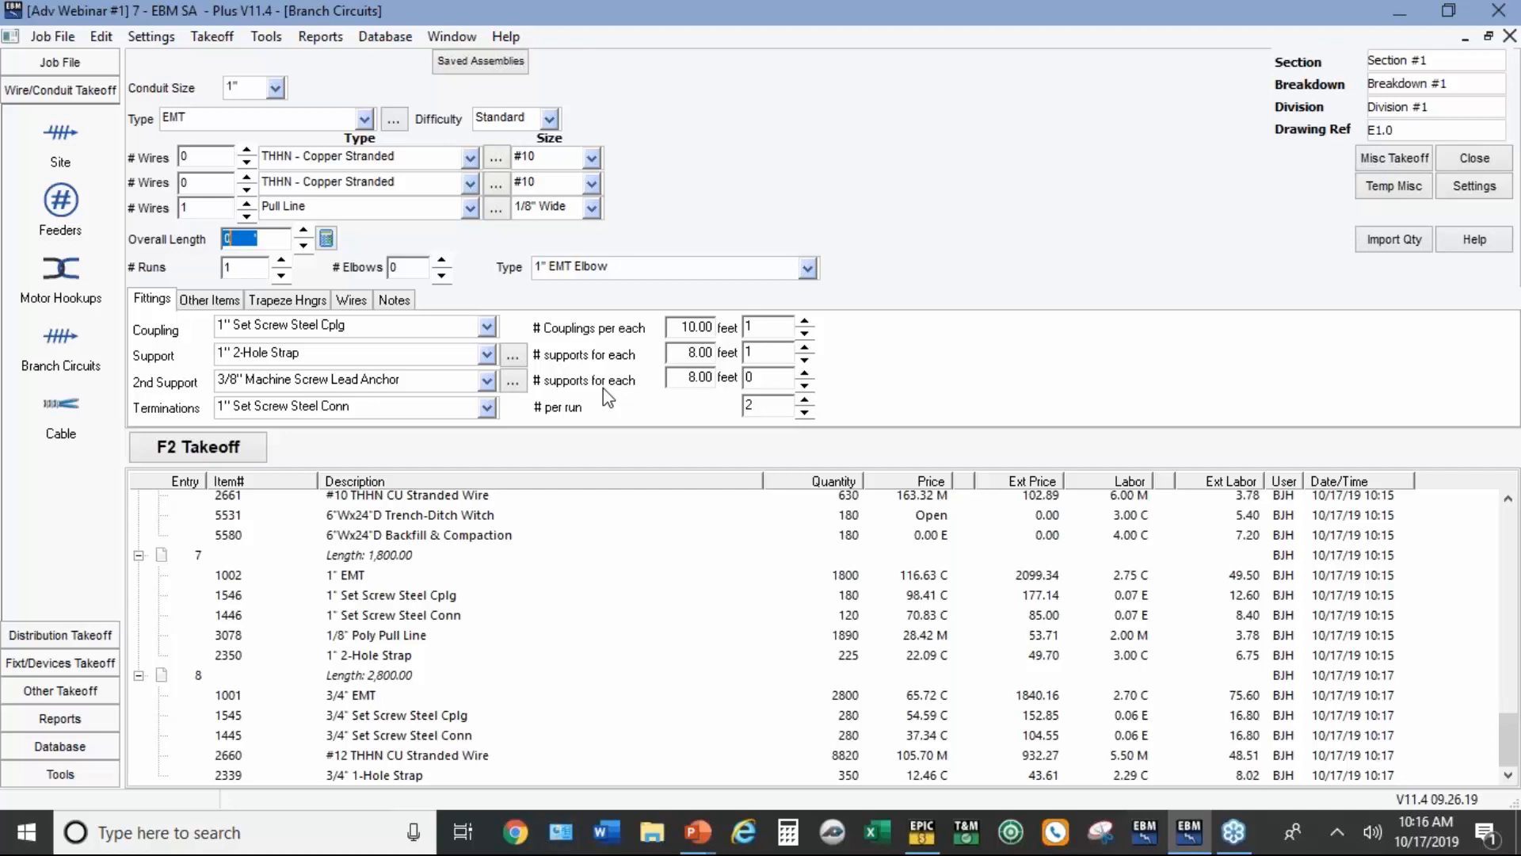
pyautogui.write('1500')
pyautogui.press('Tab')
pyautogui.write('30')
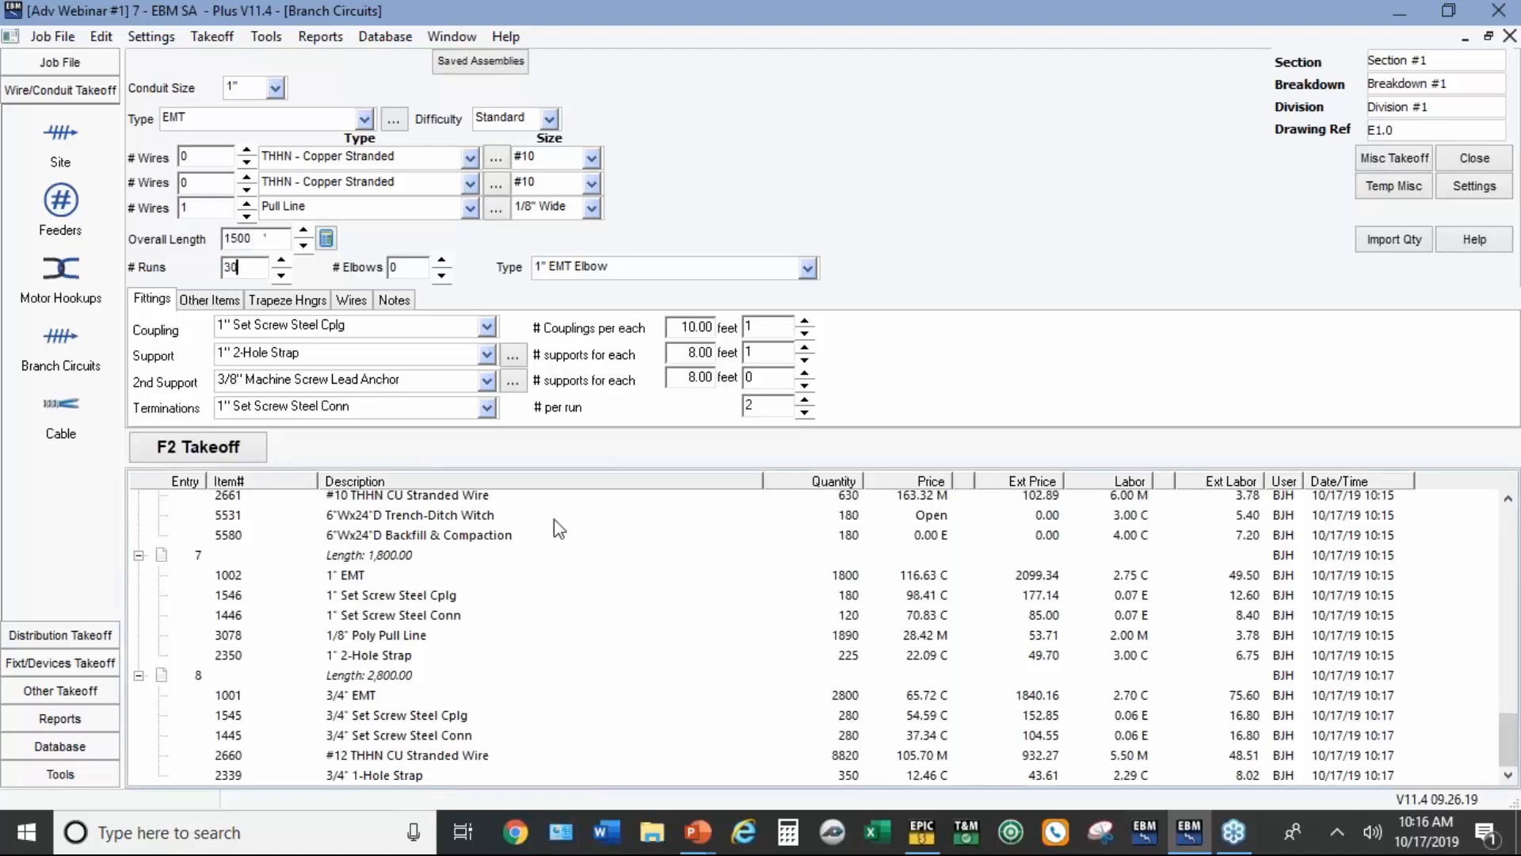
pyautogui.click(238, 447)
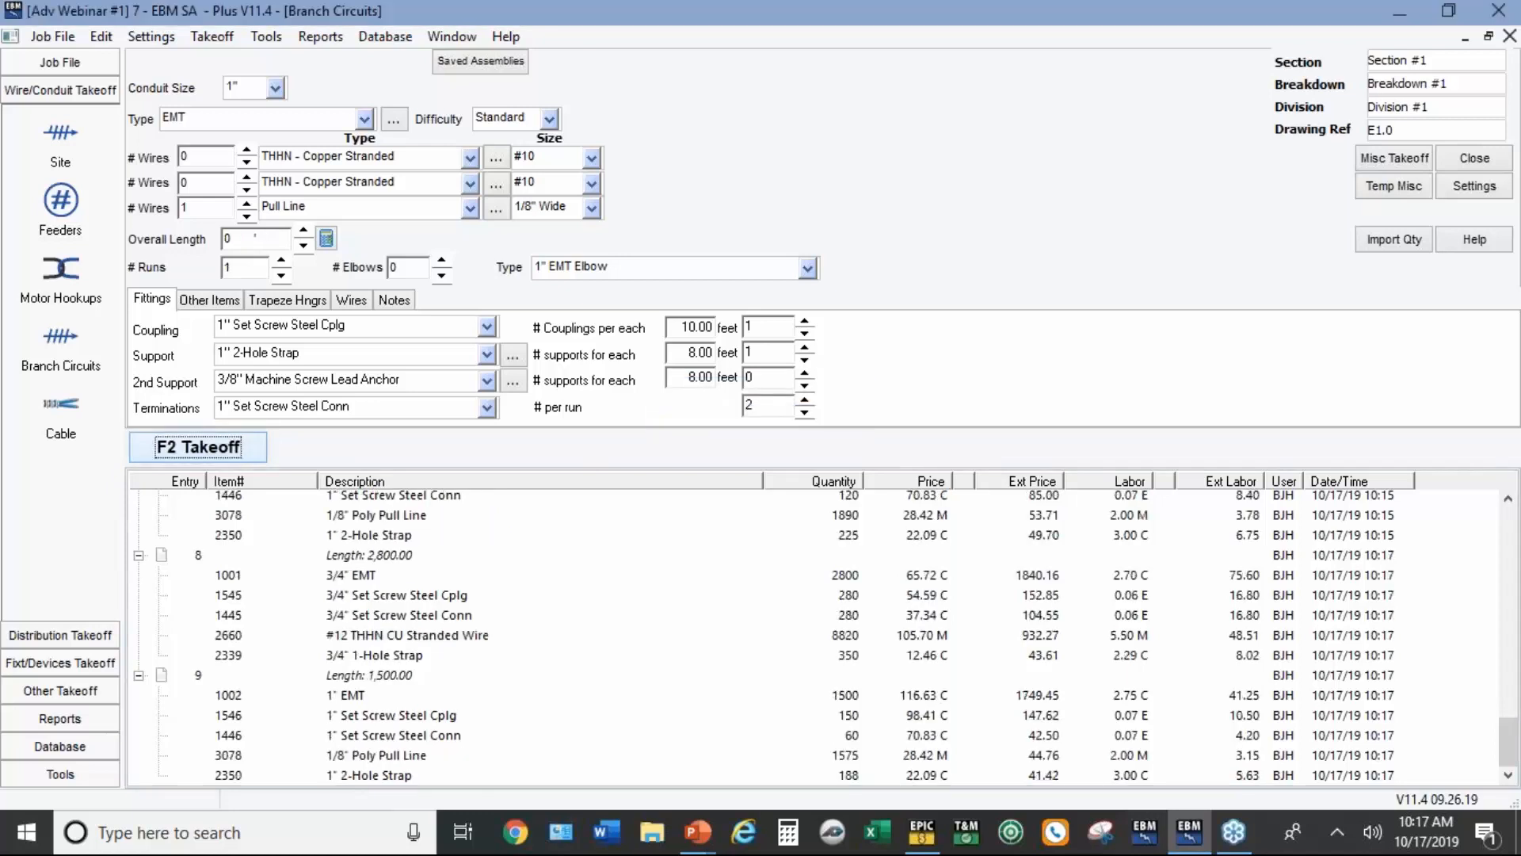
pyautogui.click(472, 62)
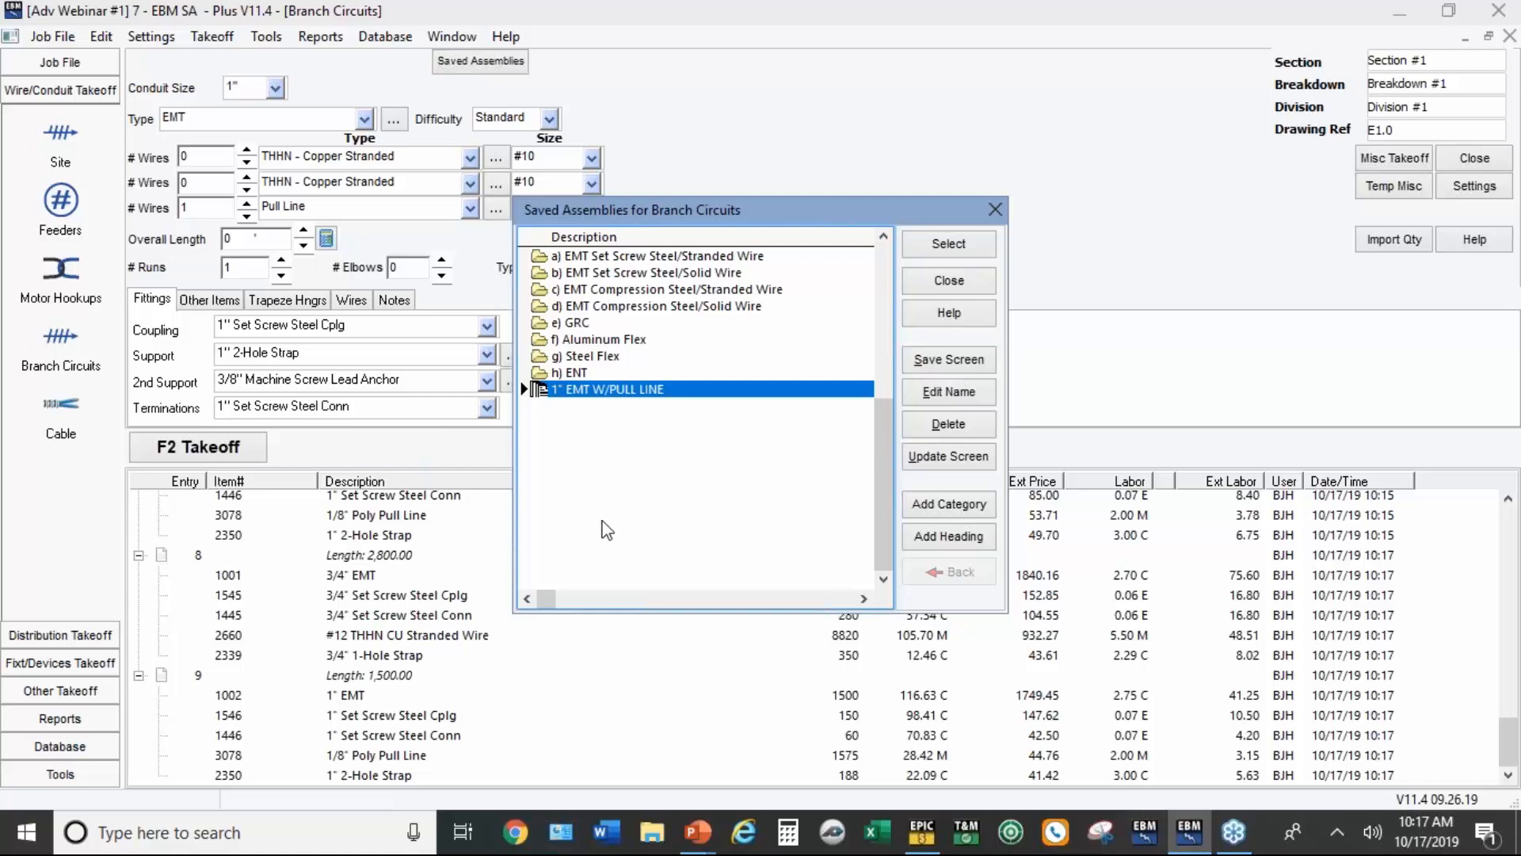
pyautogui.click(950, 282)
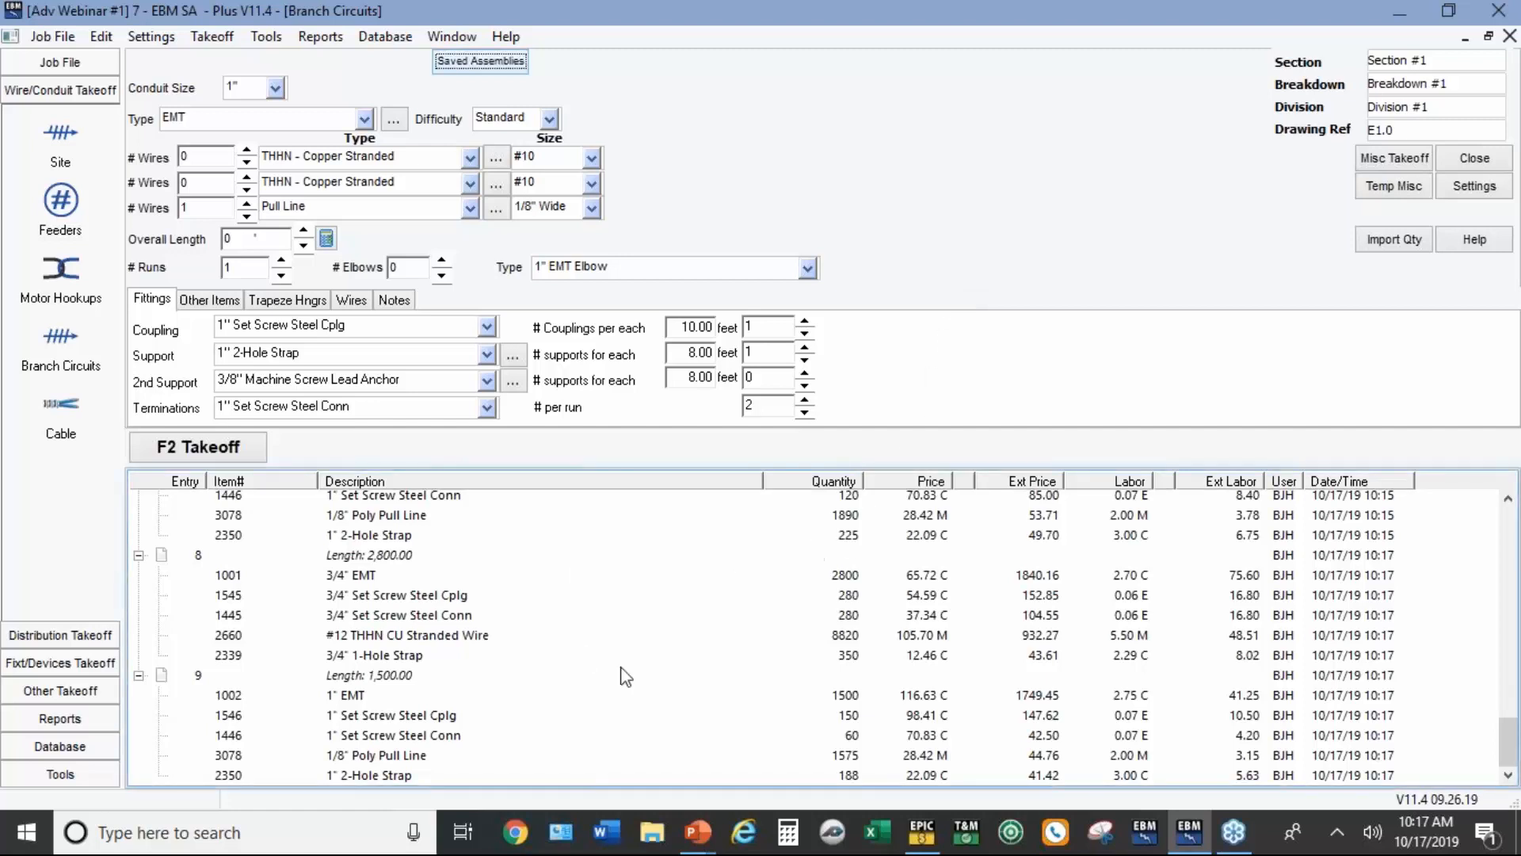
# Step: Open the branch circuit takeoff list in full view, collapse all of its entries and expand them all again
pyautogui.click(615, 594)
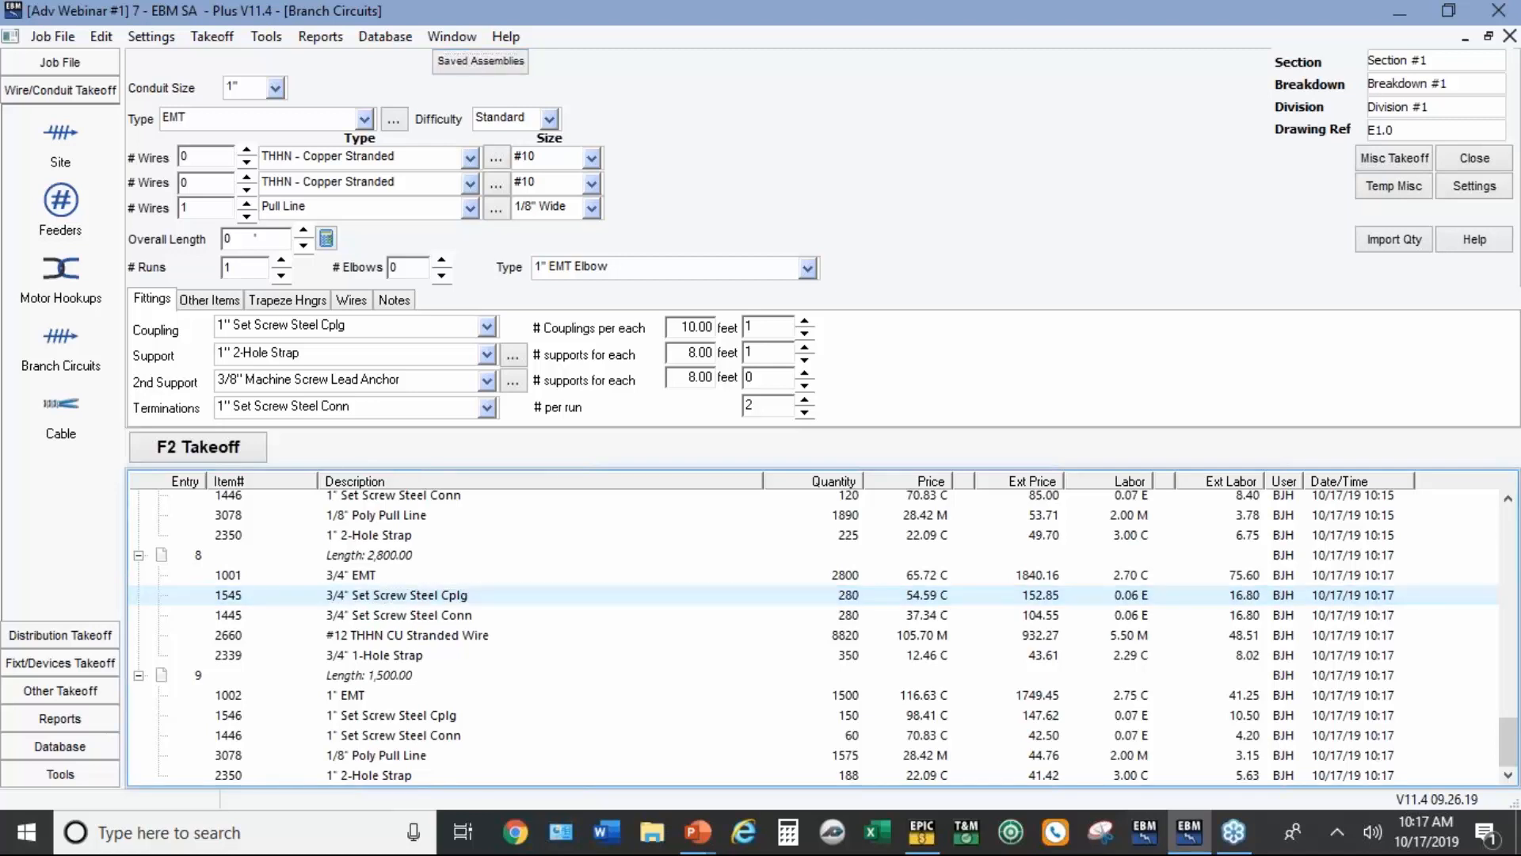
pyautogui.doubleClick(615, 594)
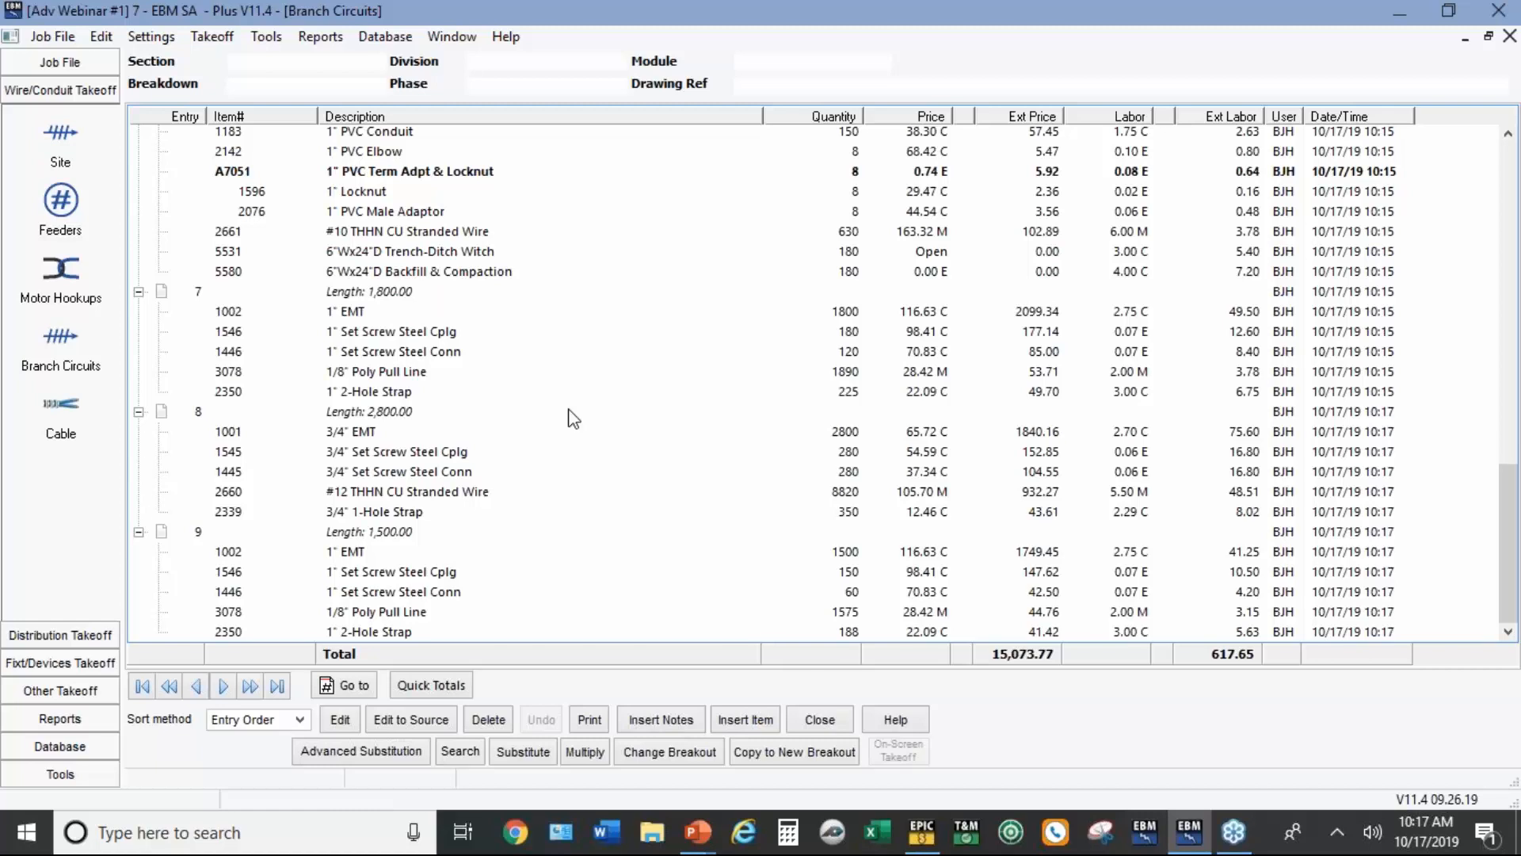
pyautogui.rightClick(600, 371)
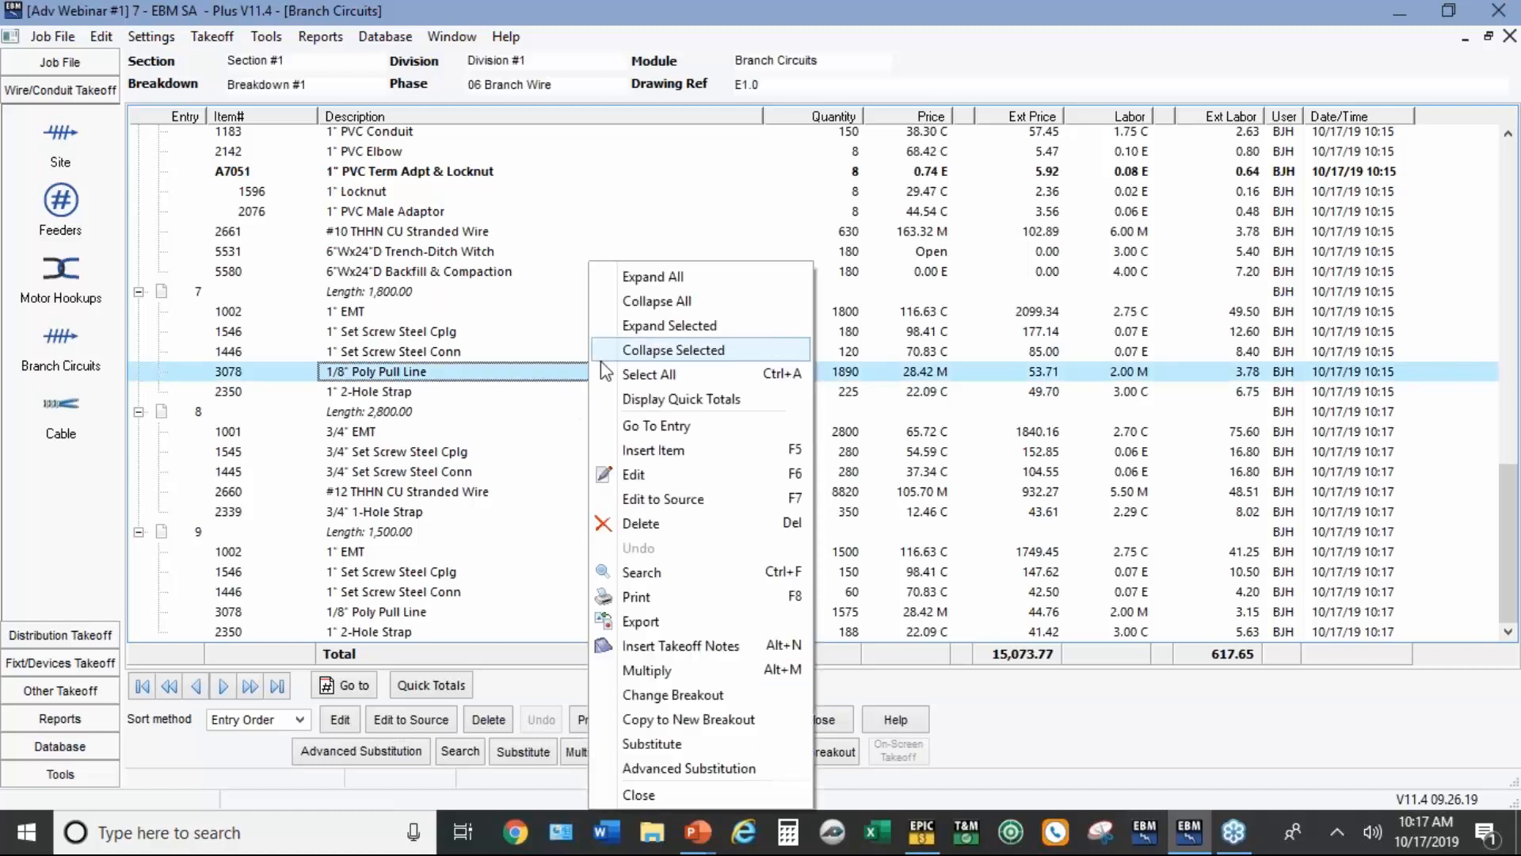
pyautogui.click(644, 305)
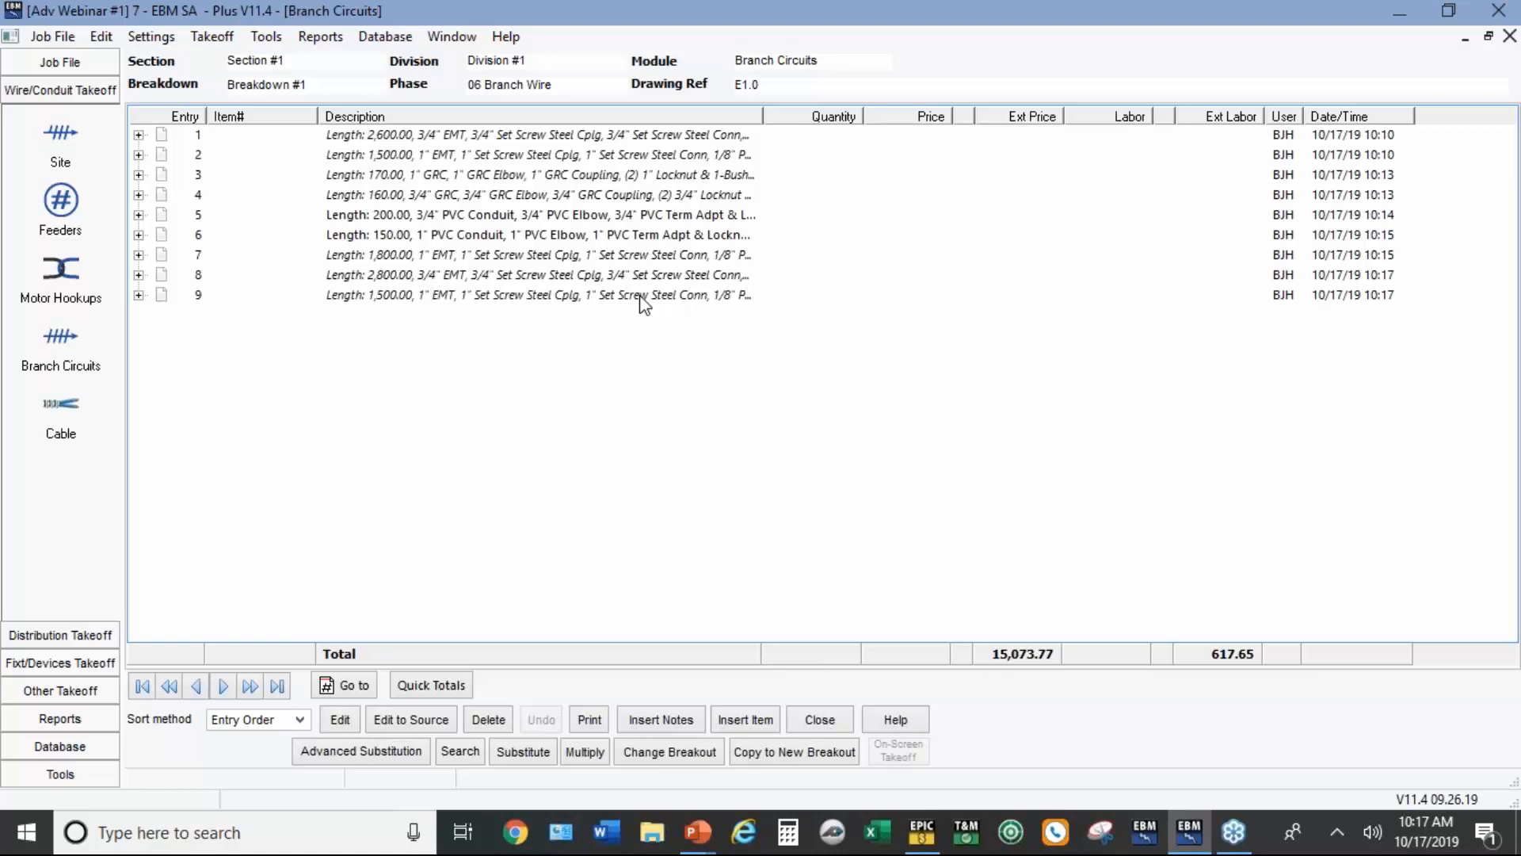
pyautogui.rightClick(806, 261)
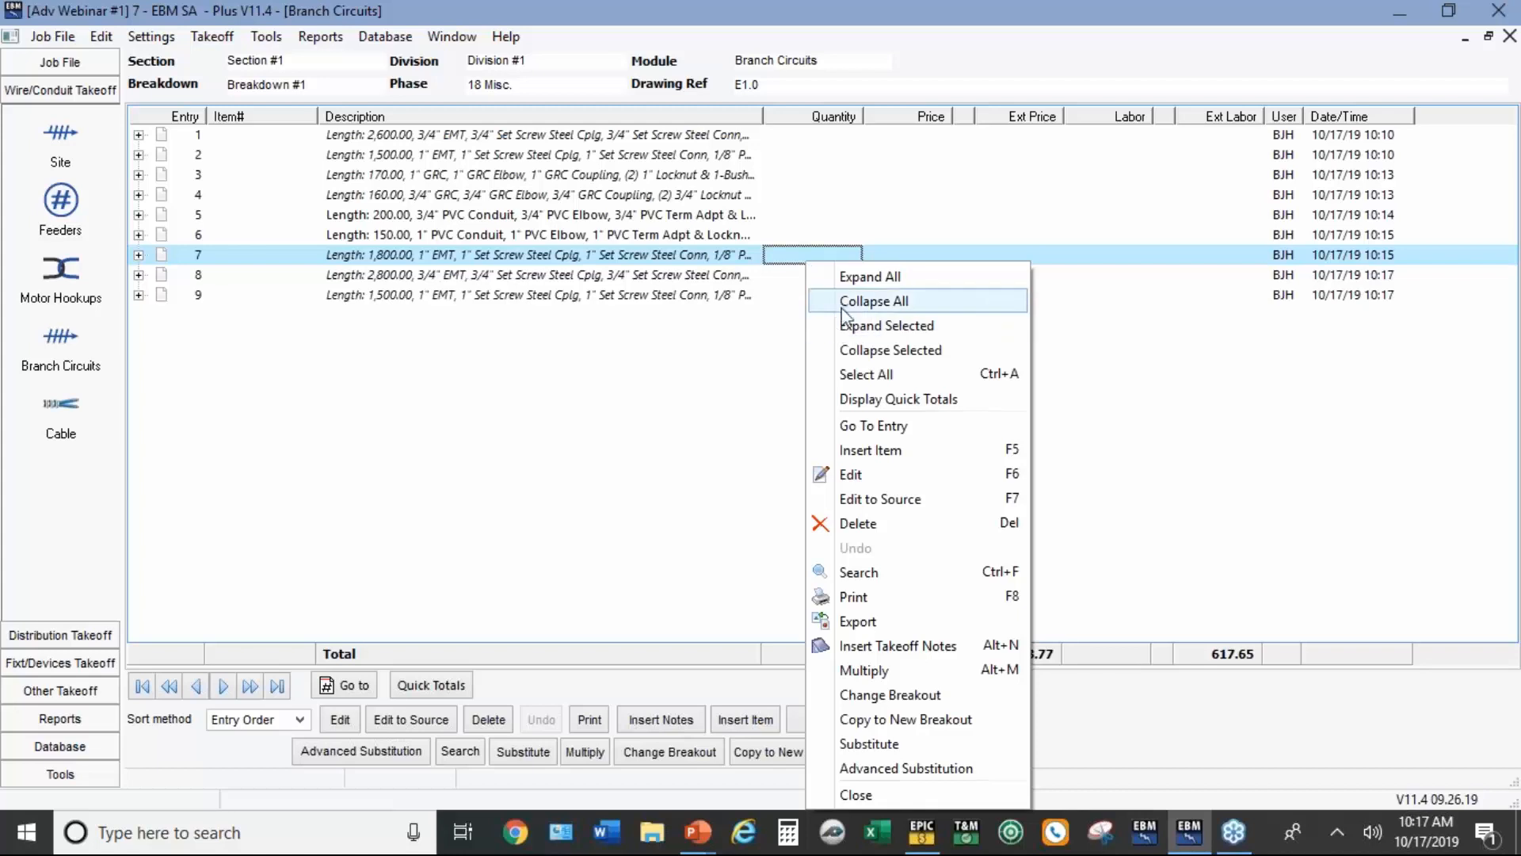
pyautogui.click(862, 277)
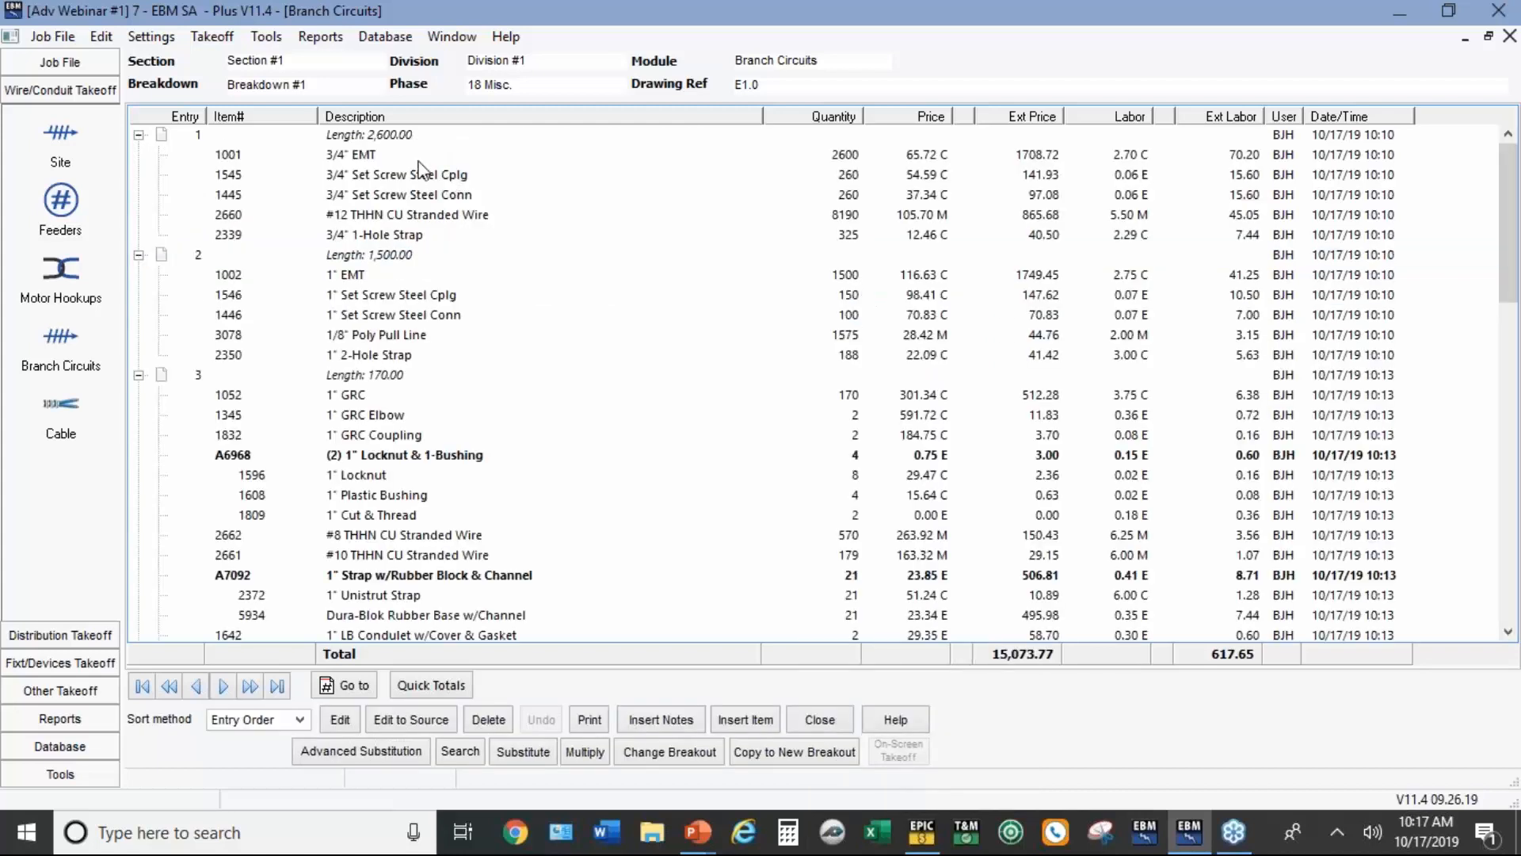
# Step: Search the takeoff list from its first entry for 3/4" GRC
pyautogui.click(380, 136)
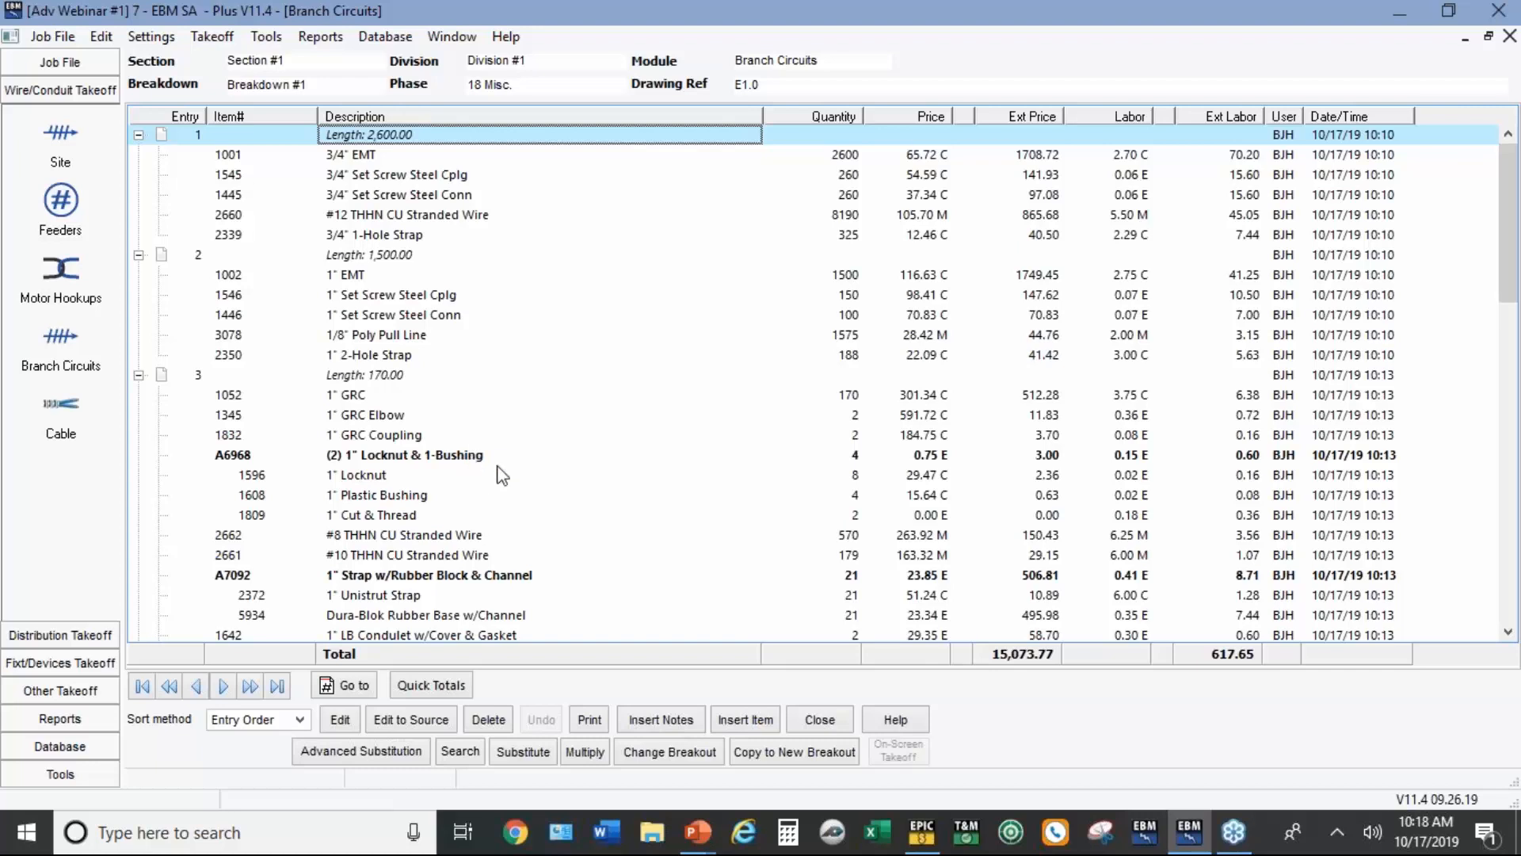
pyautogui.click(474, 754)
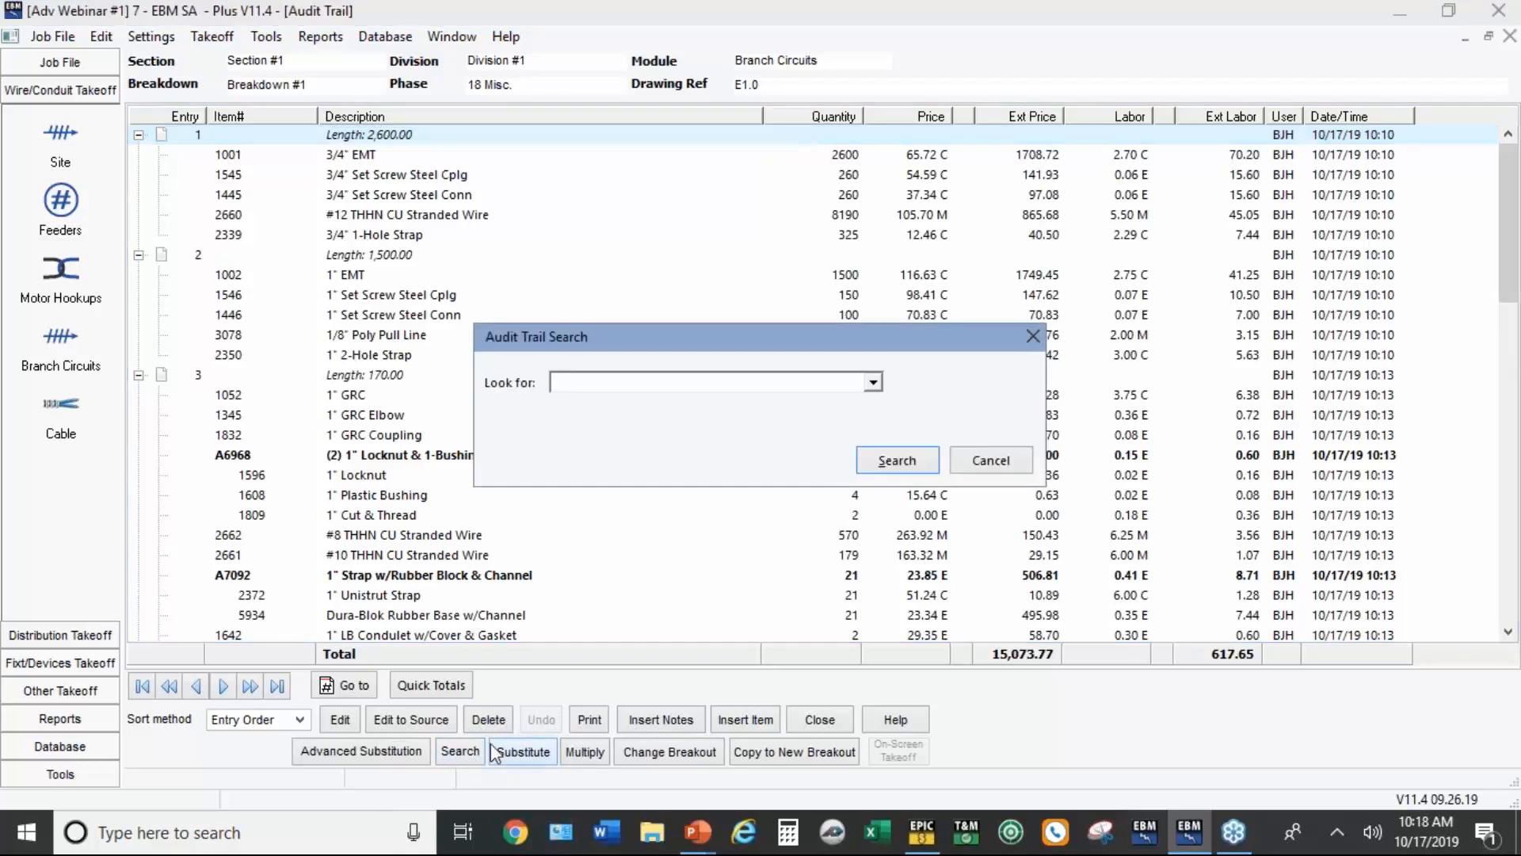
pyautogui.write('3/4" GRC')
pyautogui.click(931, 459)
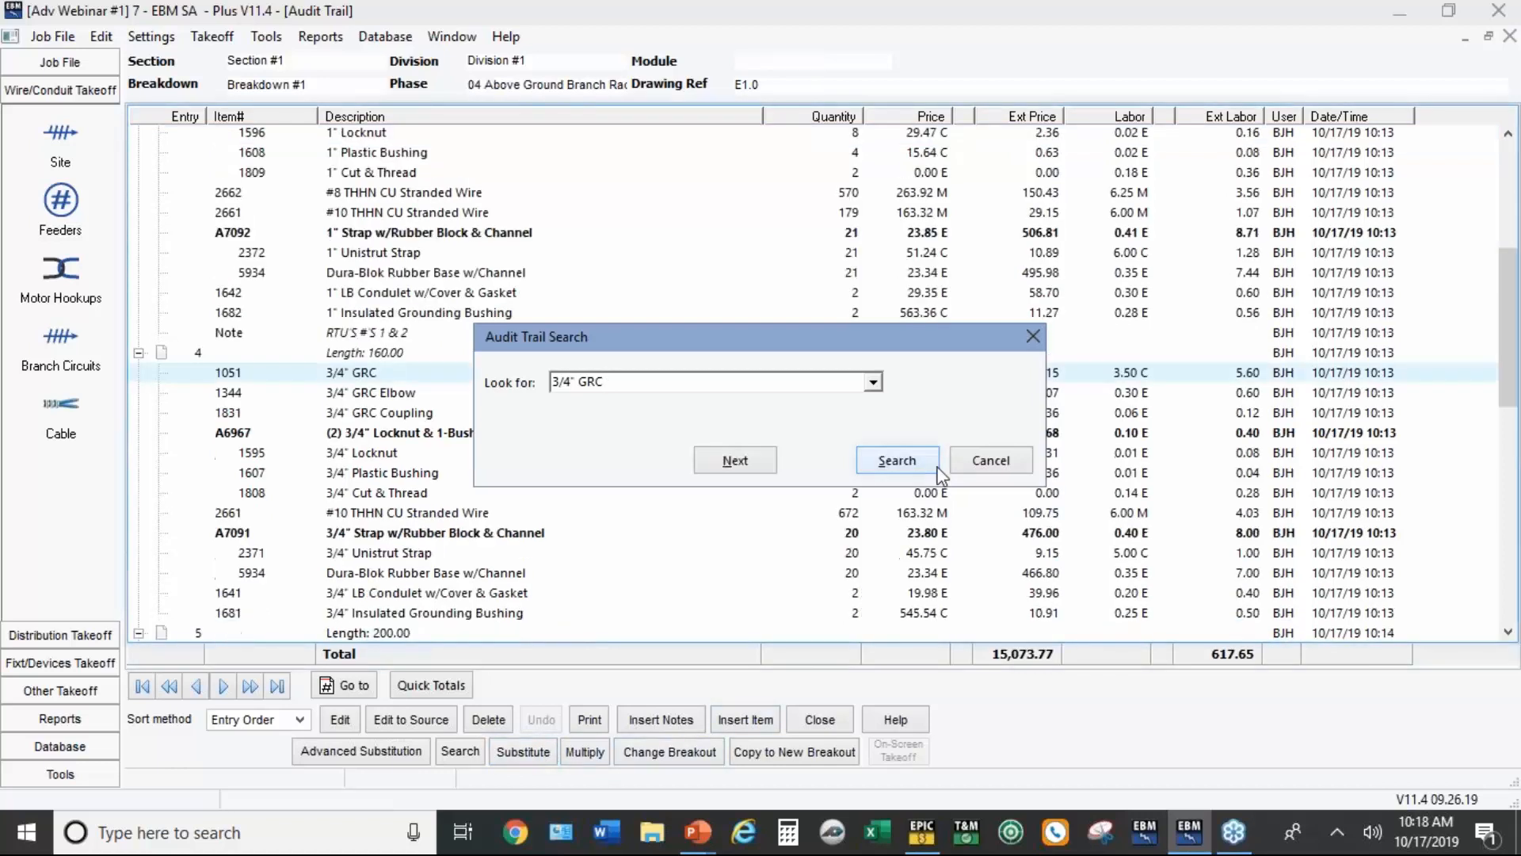
pyautogui.click(976, 457)
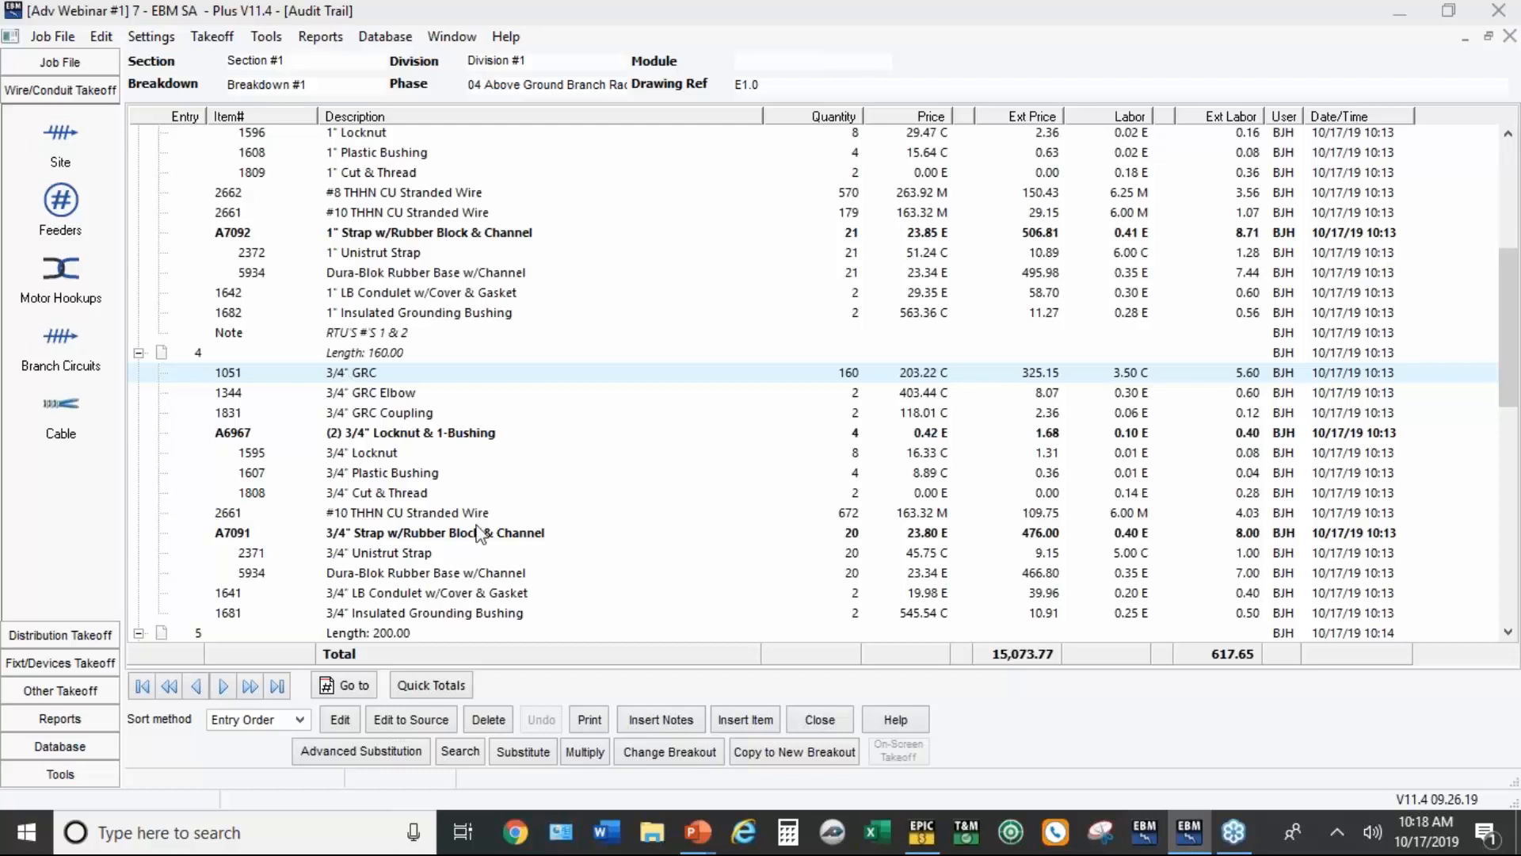
# Step: Edit the found 3/4" GRC entry at its source, setting the overall length to 170 feet, and save the changes
pyautogui.click(420, 721)
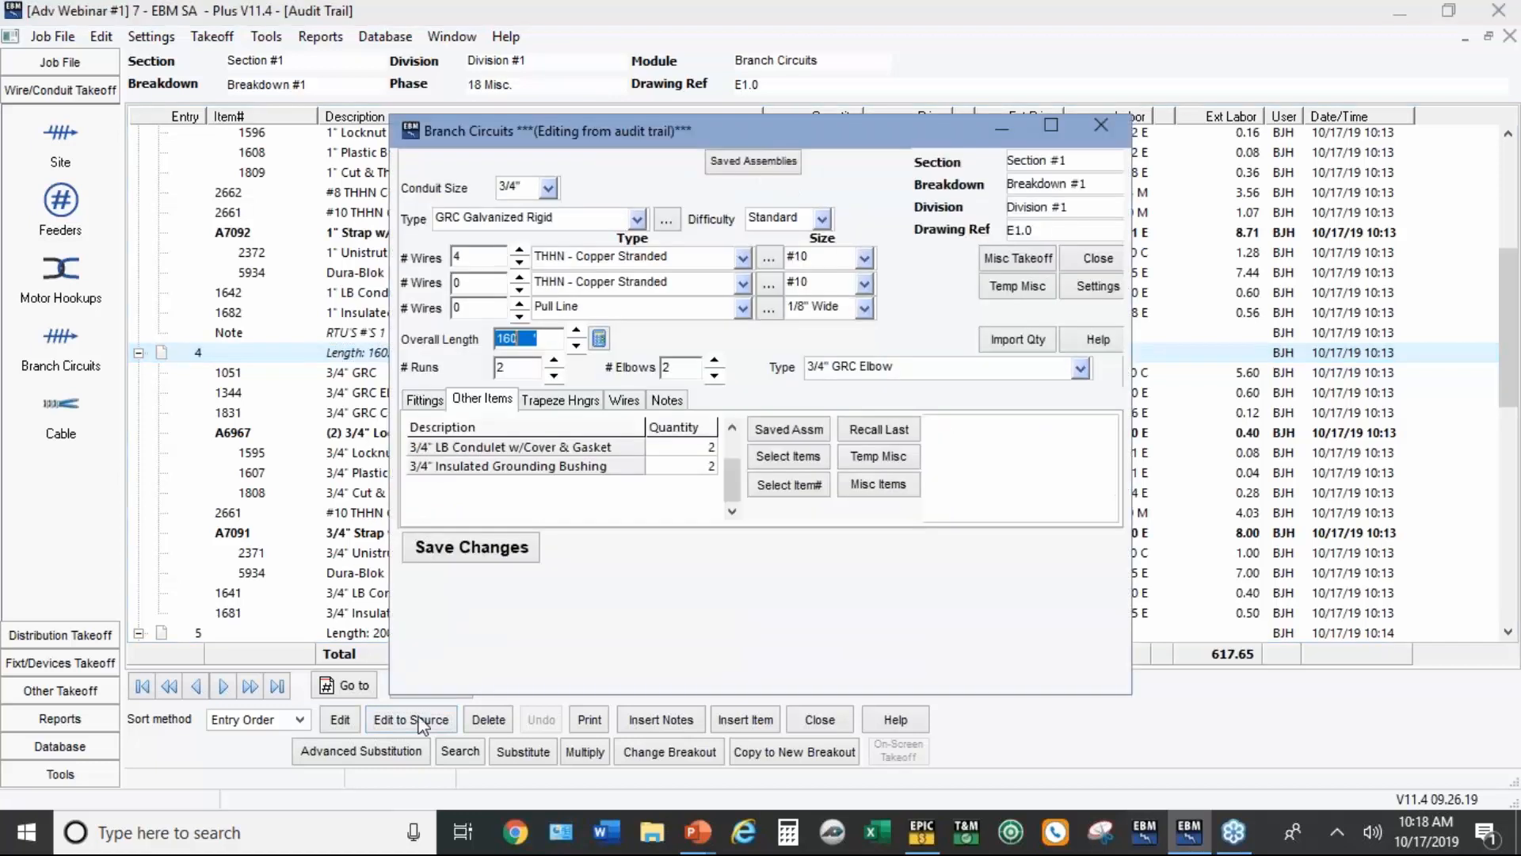
pyautogui.write('170')
pyautogui.click(501, 558)
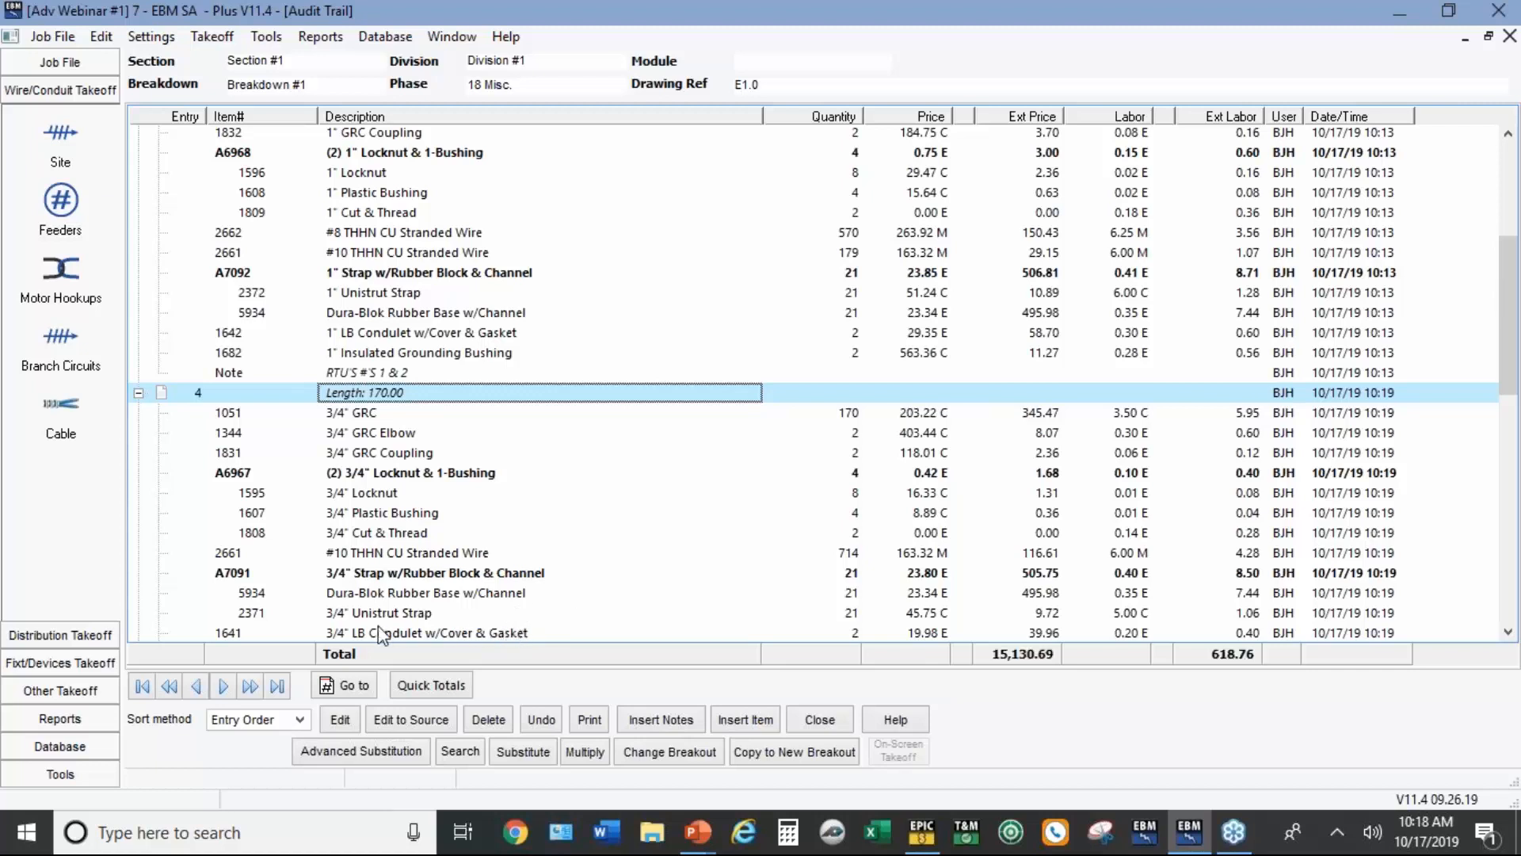
# Step: Set the quantity of the 3/4" GRC Coupling item in entry 4 to 4
pyautogui.scroll(-2, 389, 634)
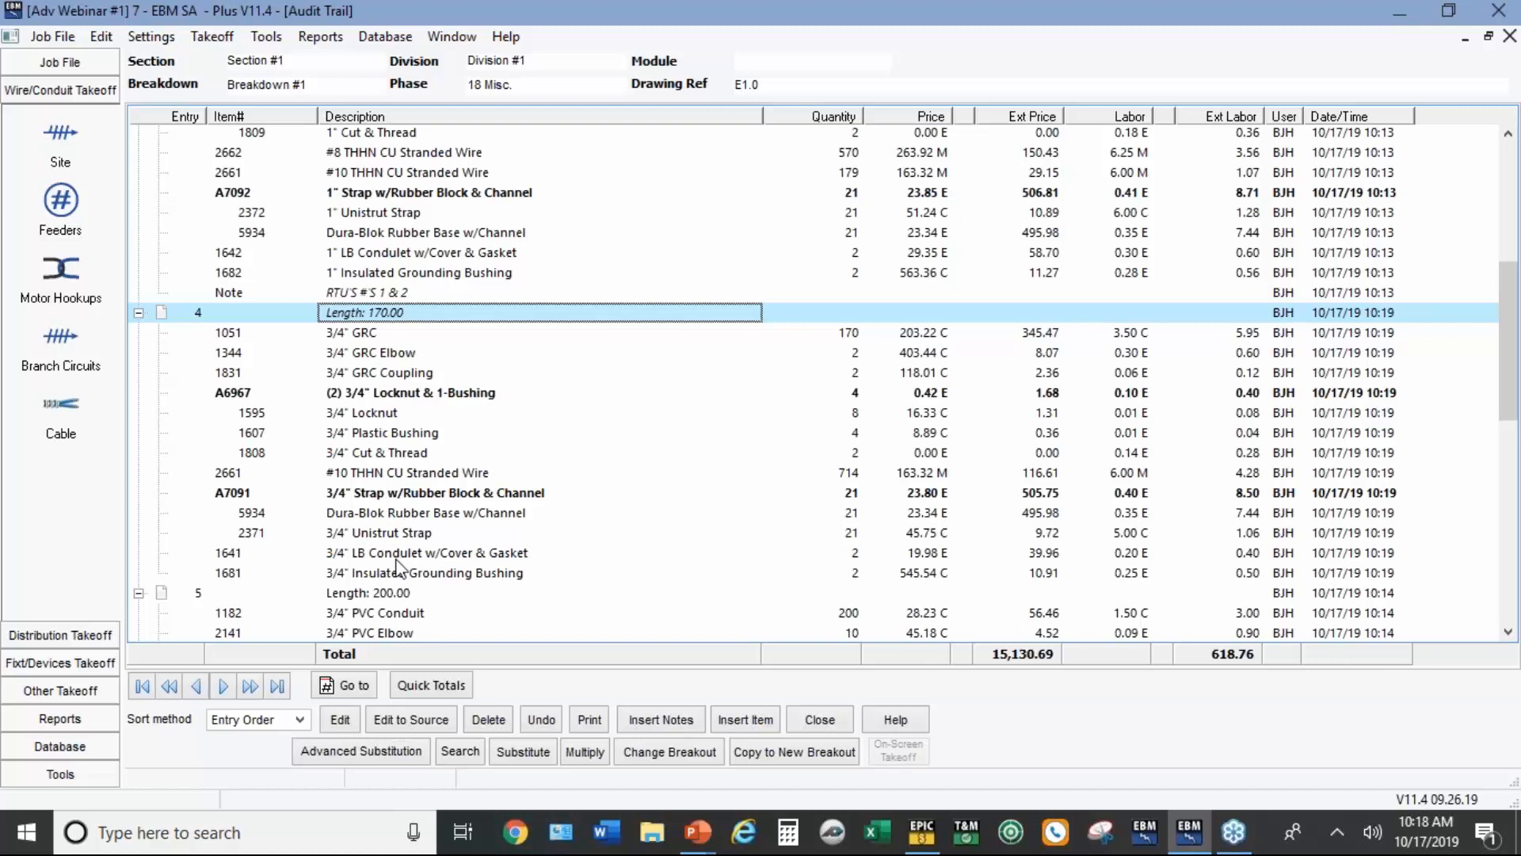
pyautogui.click(383, 377)
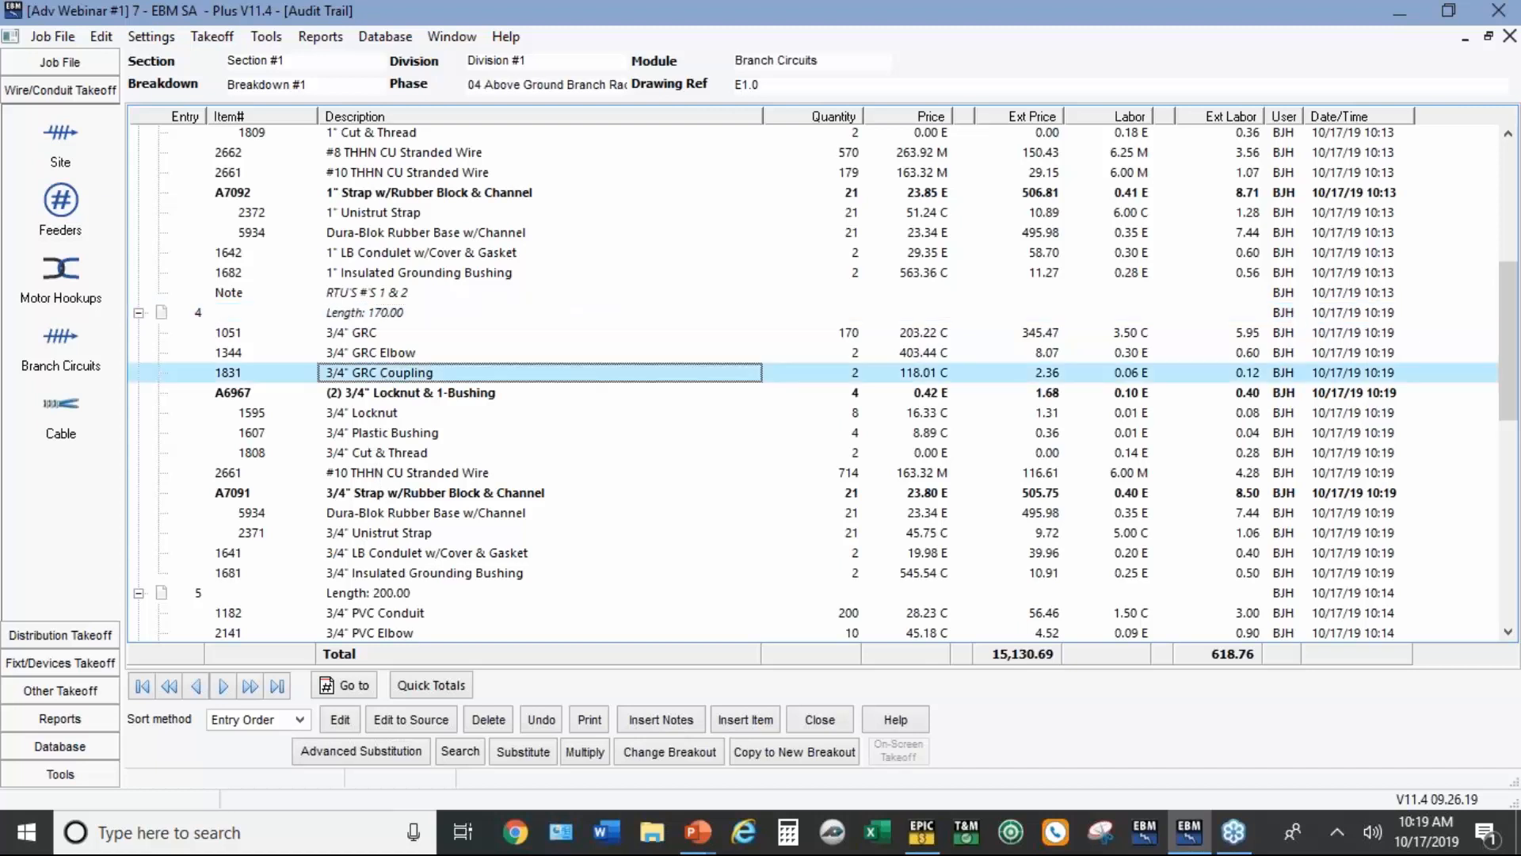
pyautogui.doubleClick(384, 380)
pyautogui.write('4')
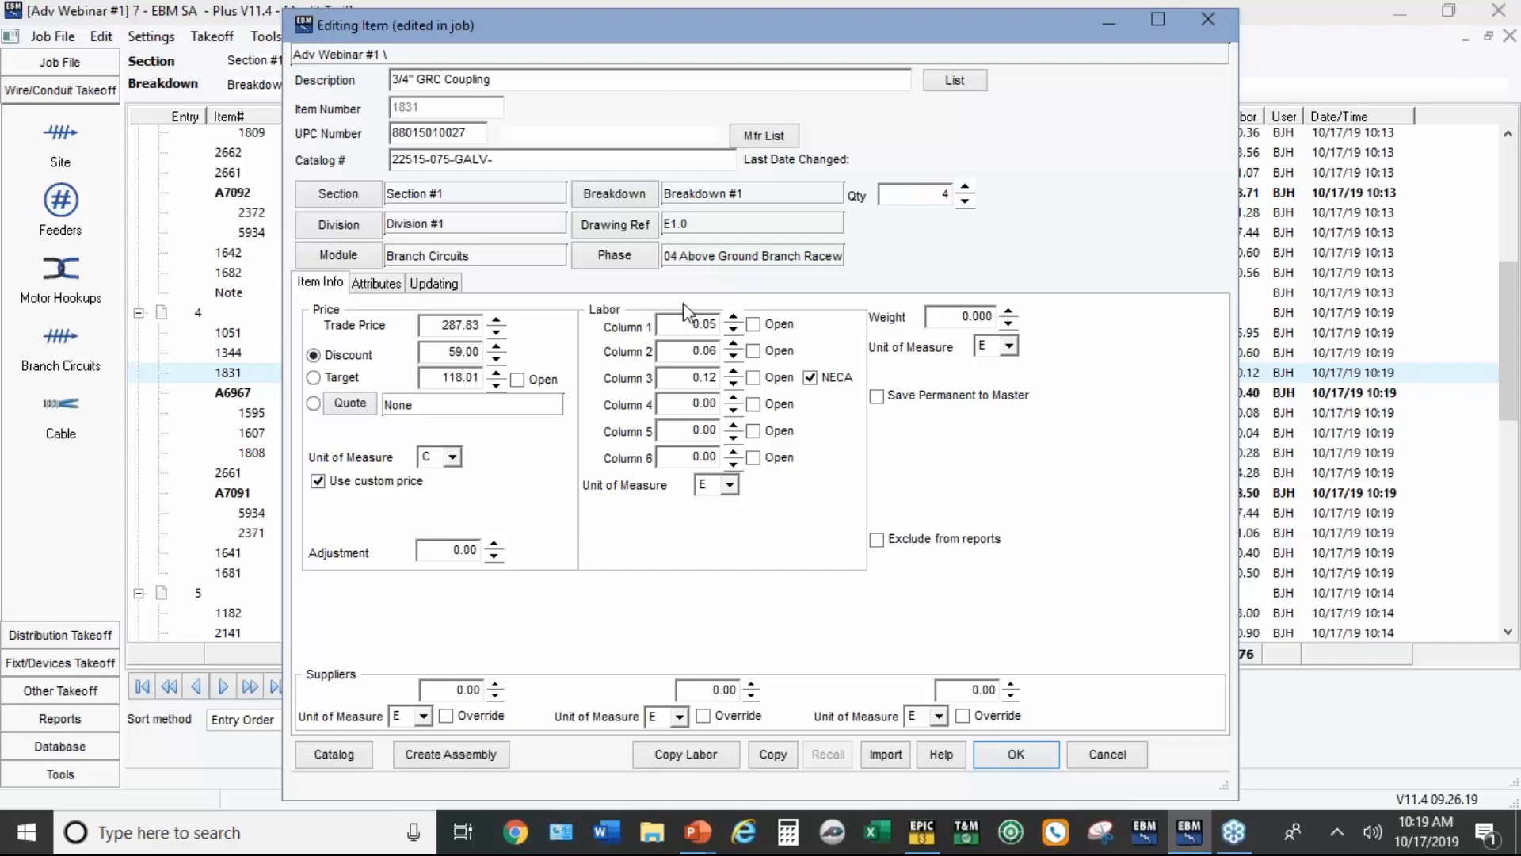
pyautogui.click(1023, 749)
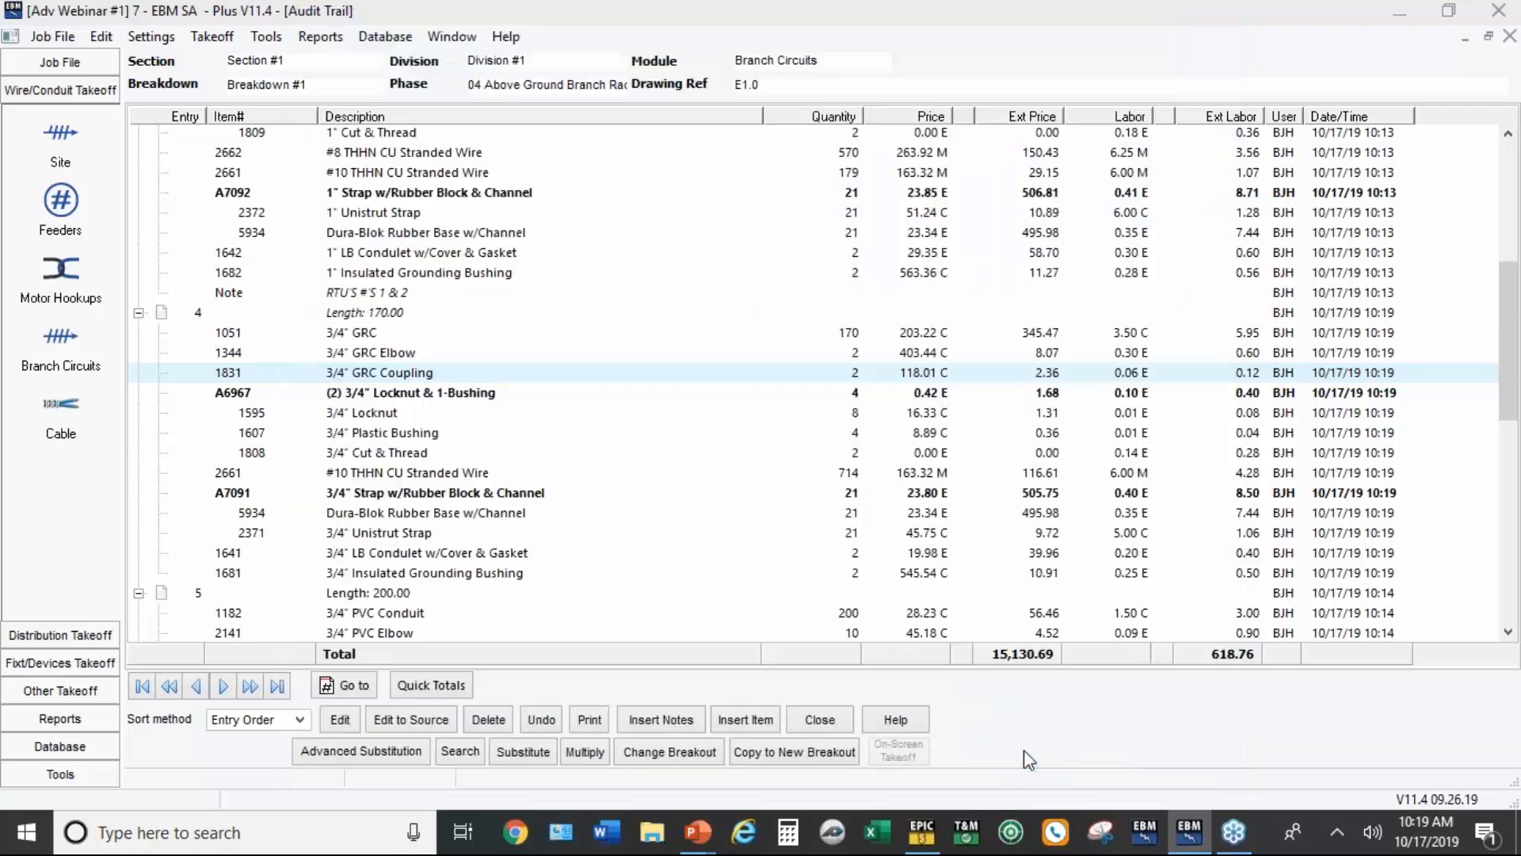
pyautogui.scroll(-5, 628, 412)
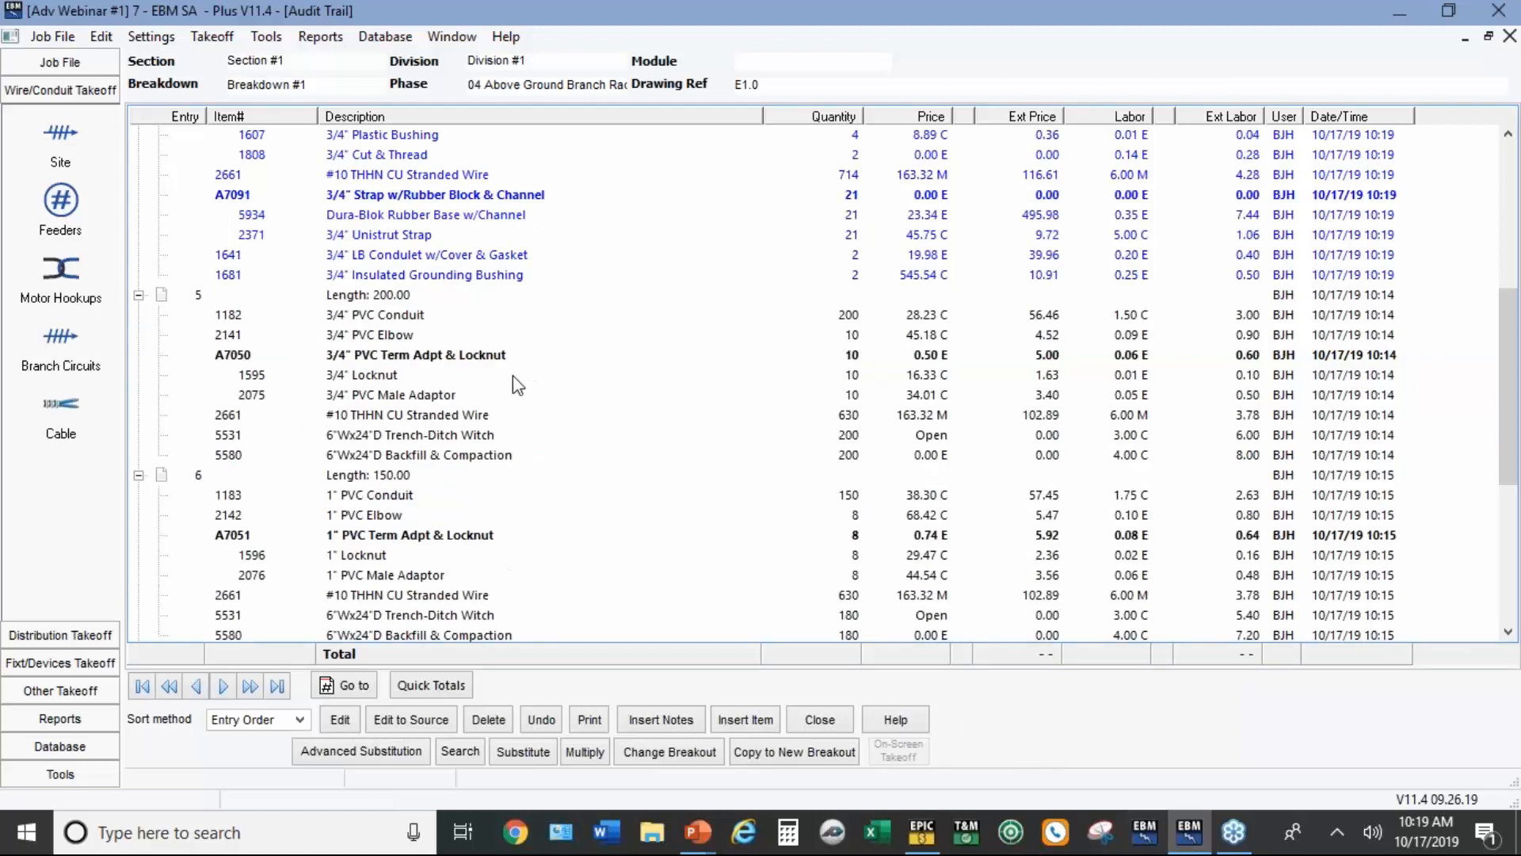
pyautogui.scroll(2, 431, 301)
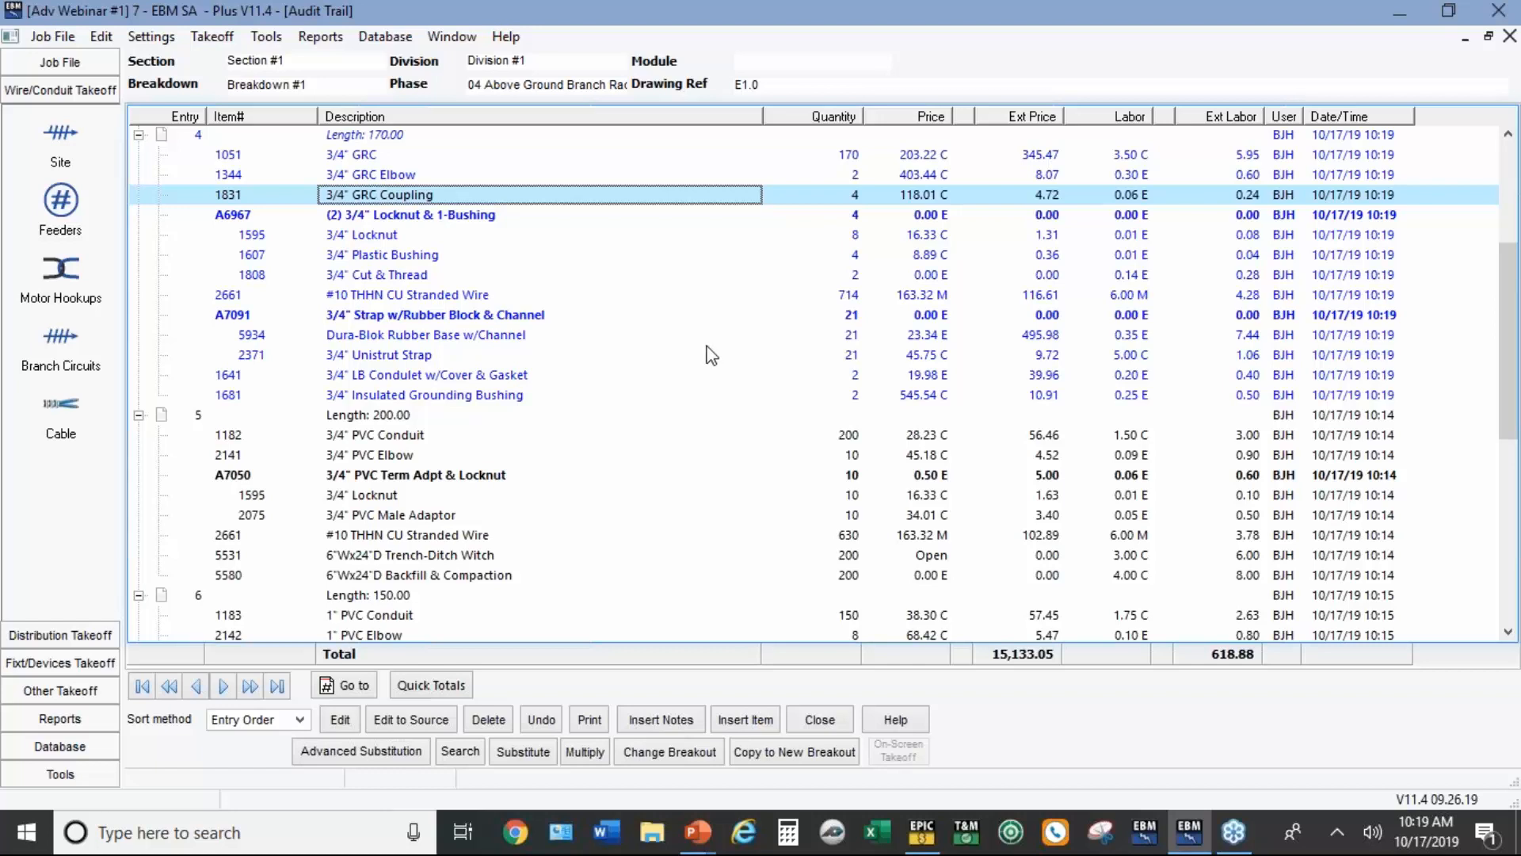
# Step: Substitute all 3/4" 1-Hole Strap items in the takeoff with the 3/4" 2-Hole Strap from Supports & Hangers
pyautogui.scroll(4, 690, 365)
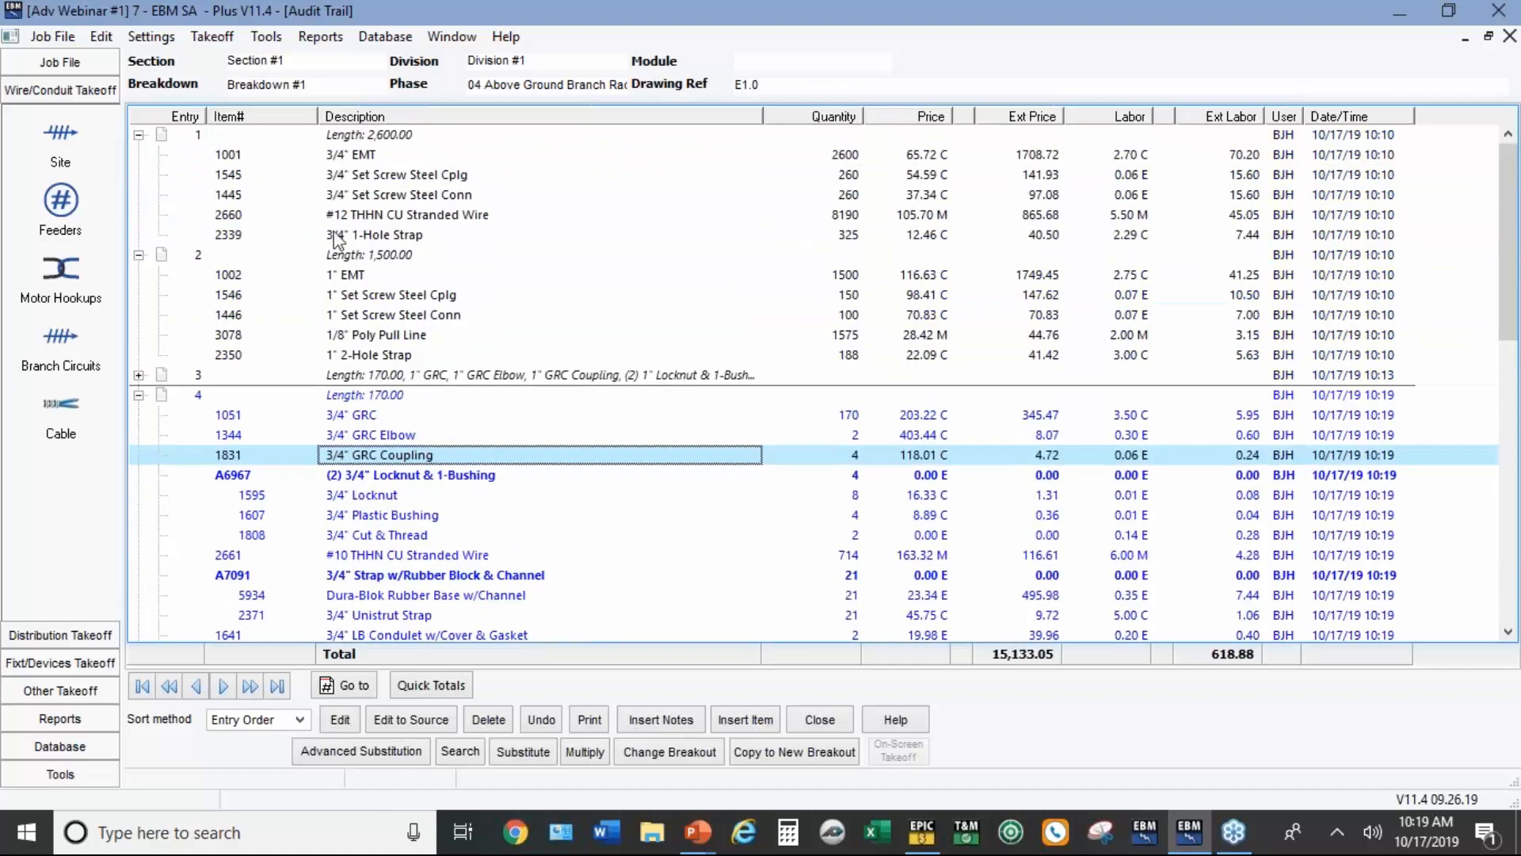
pyautogui.click(386, 237)
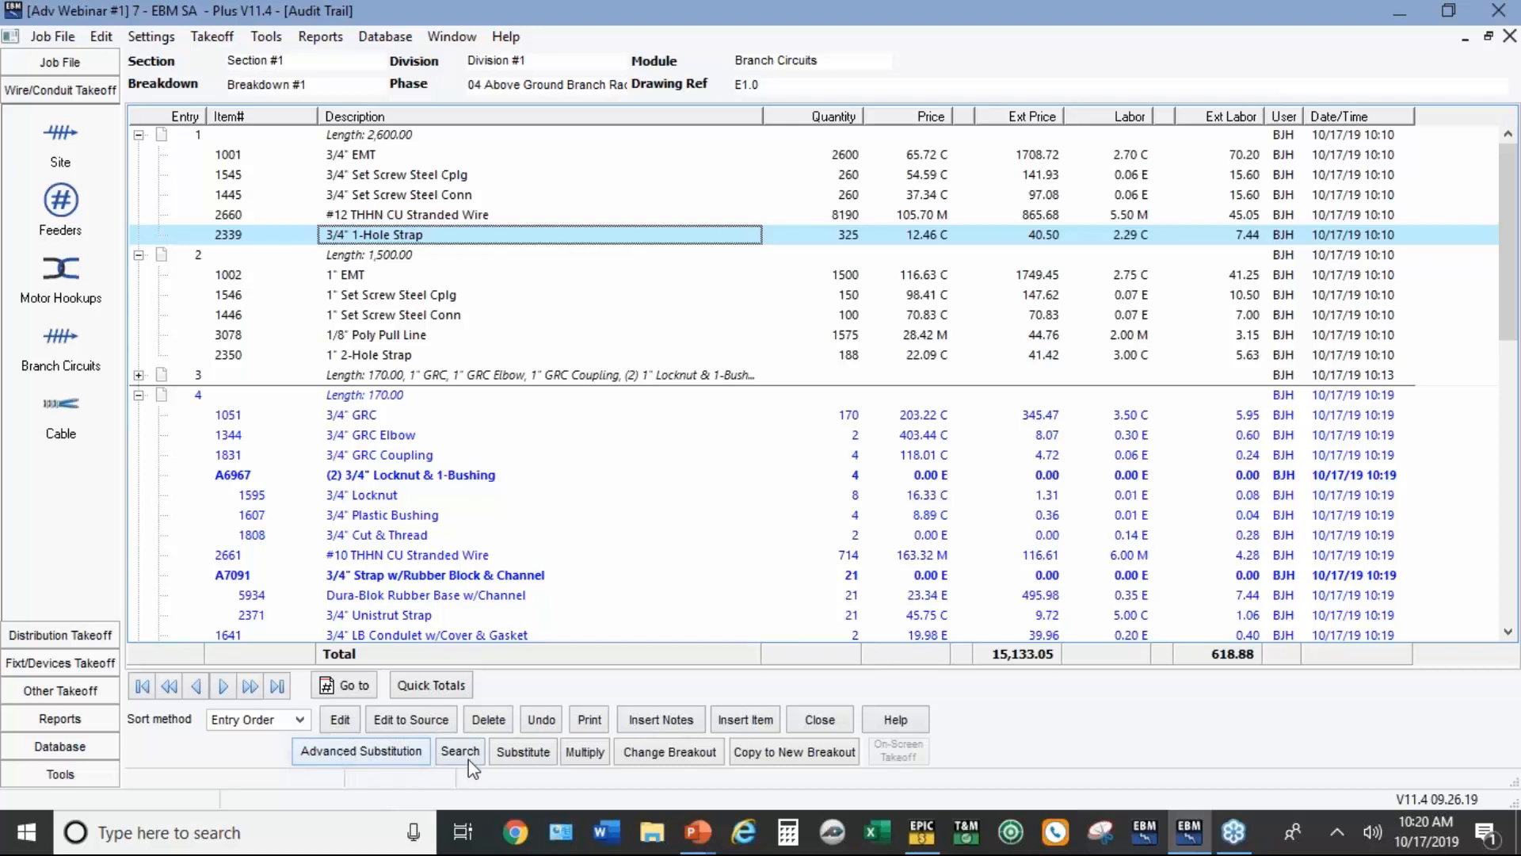
pyautogui.click(511, 762)
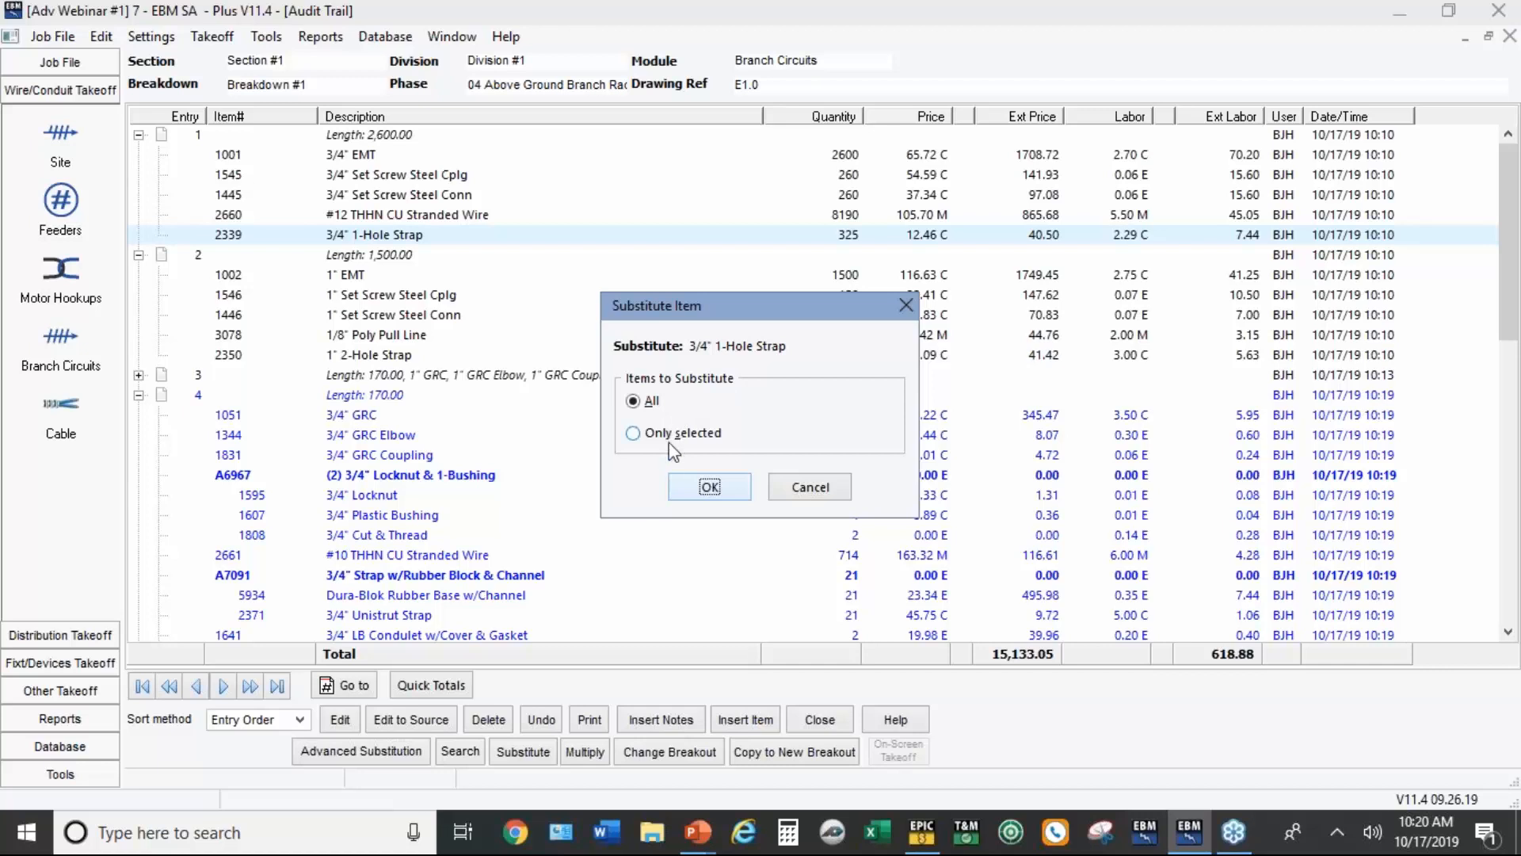
pyautogui.click(709, 487)
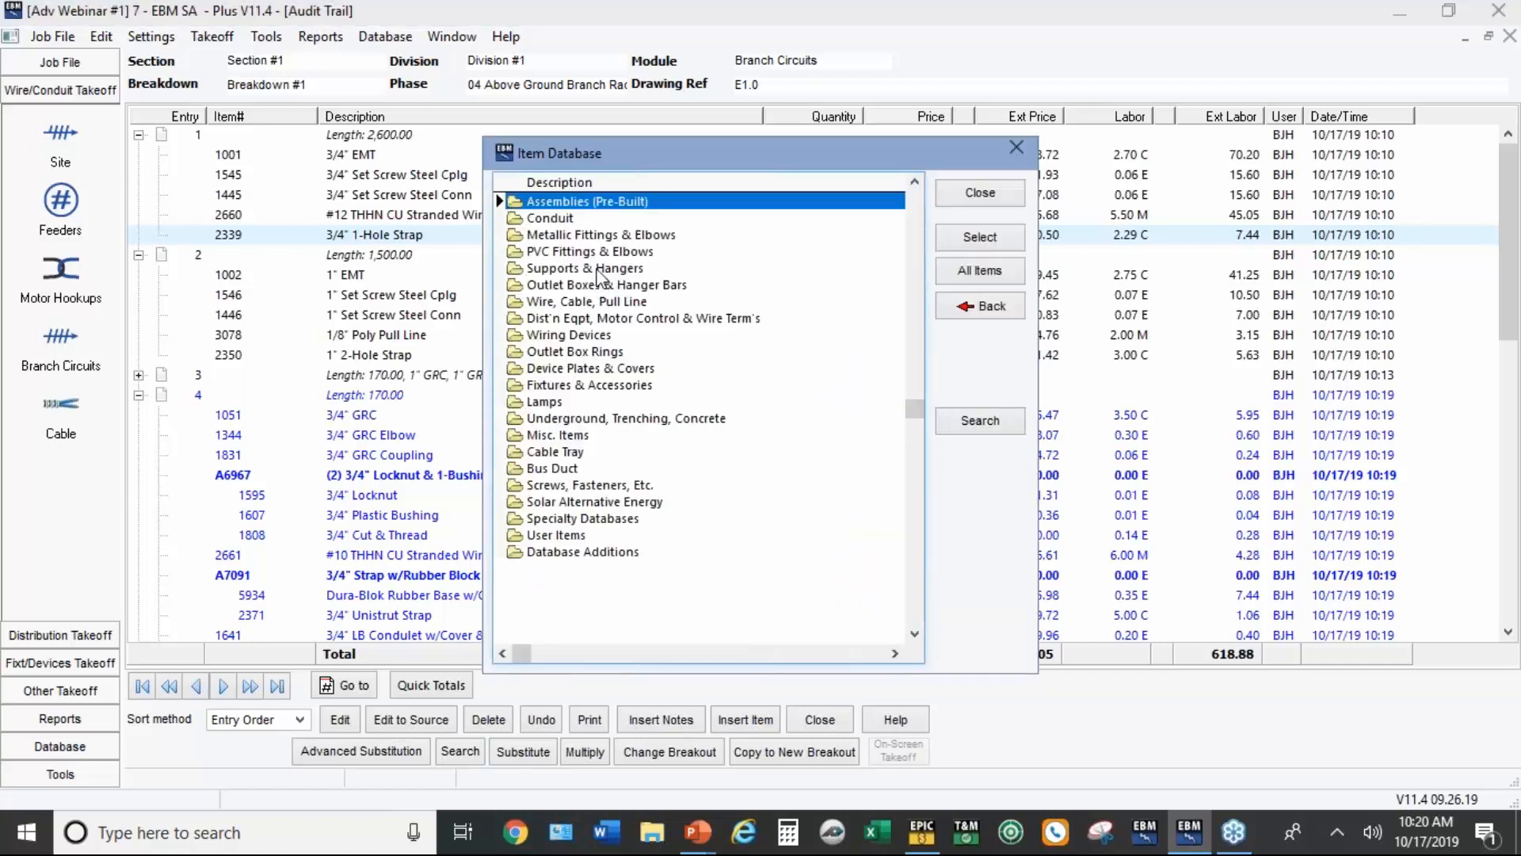
pyautogui.doubleClick(599, 270)
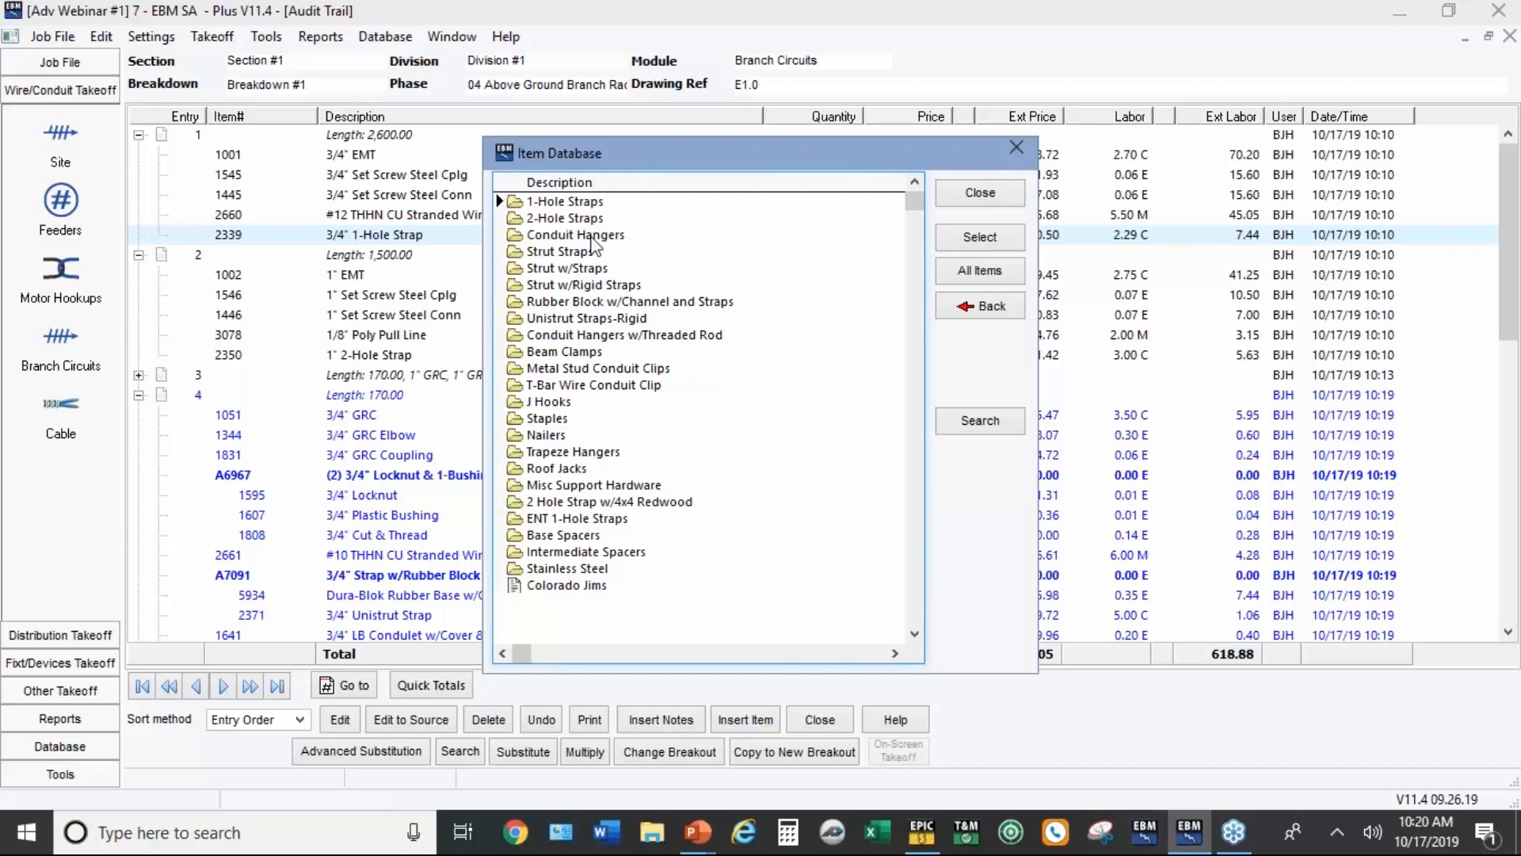
pyautogui.doubleClick(591, 220)
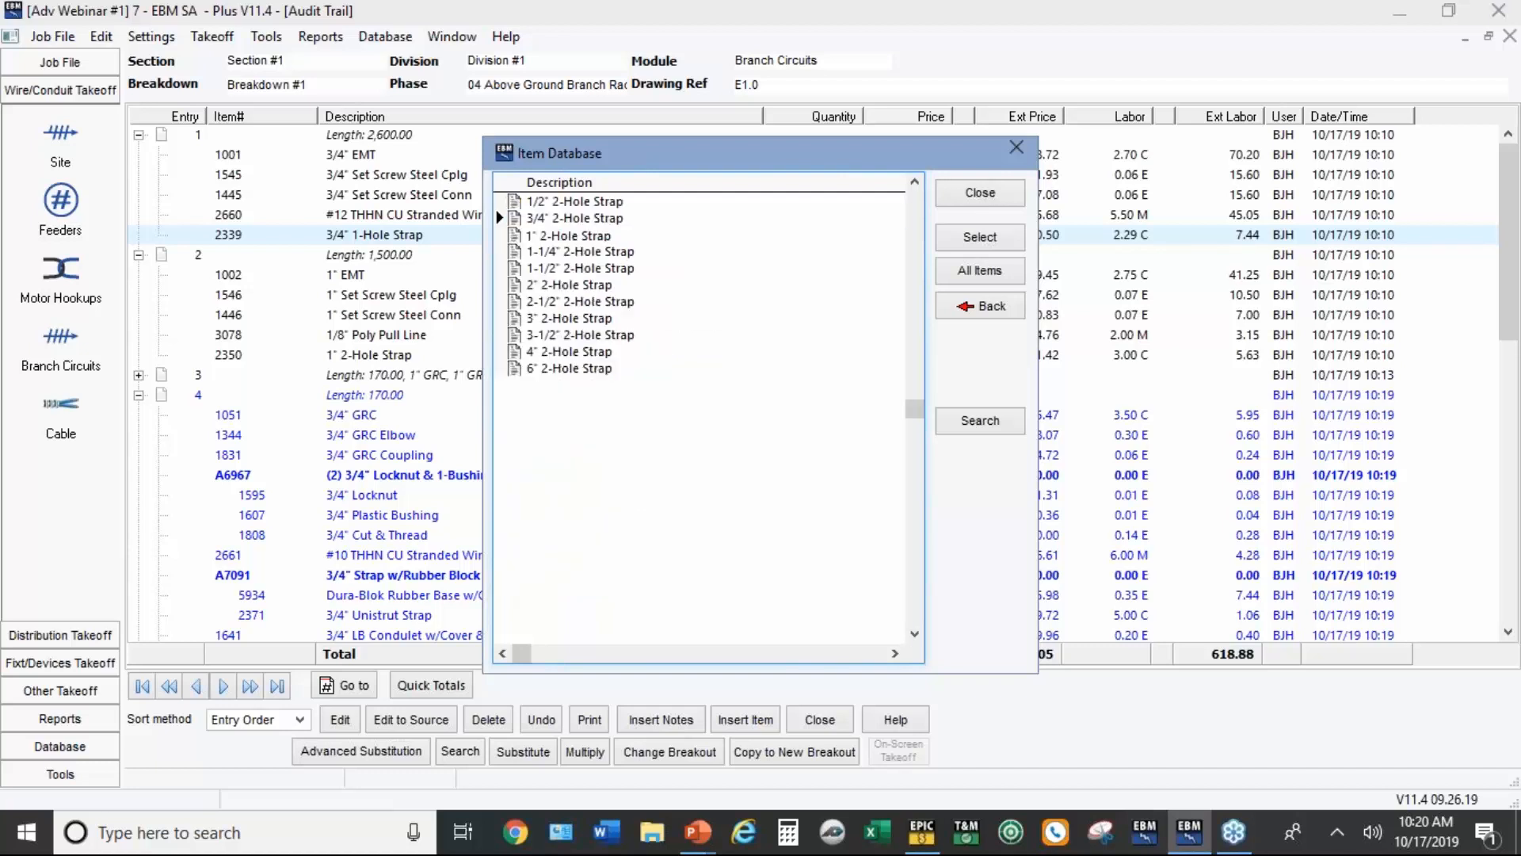
pyautogui.doubleClick(594, 217)
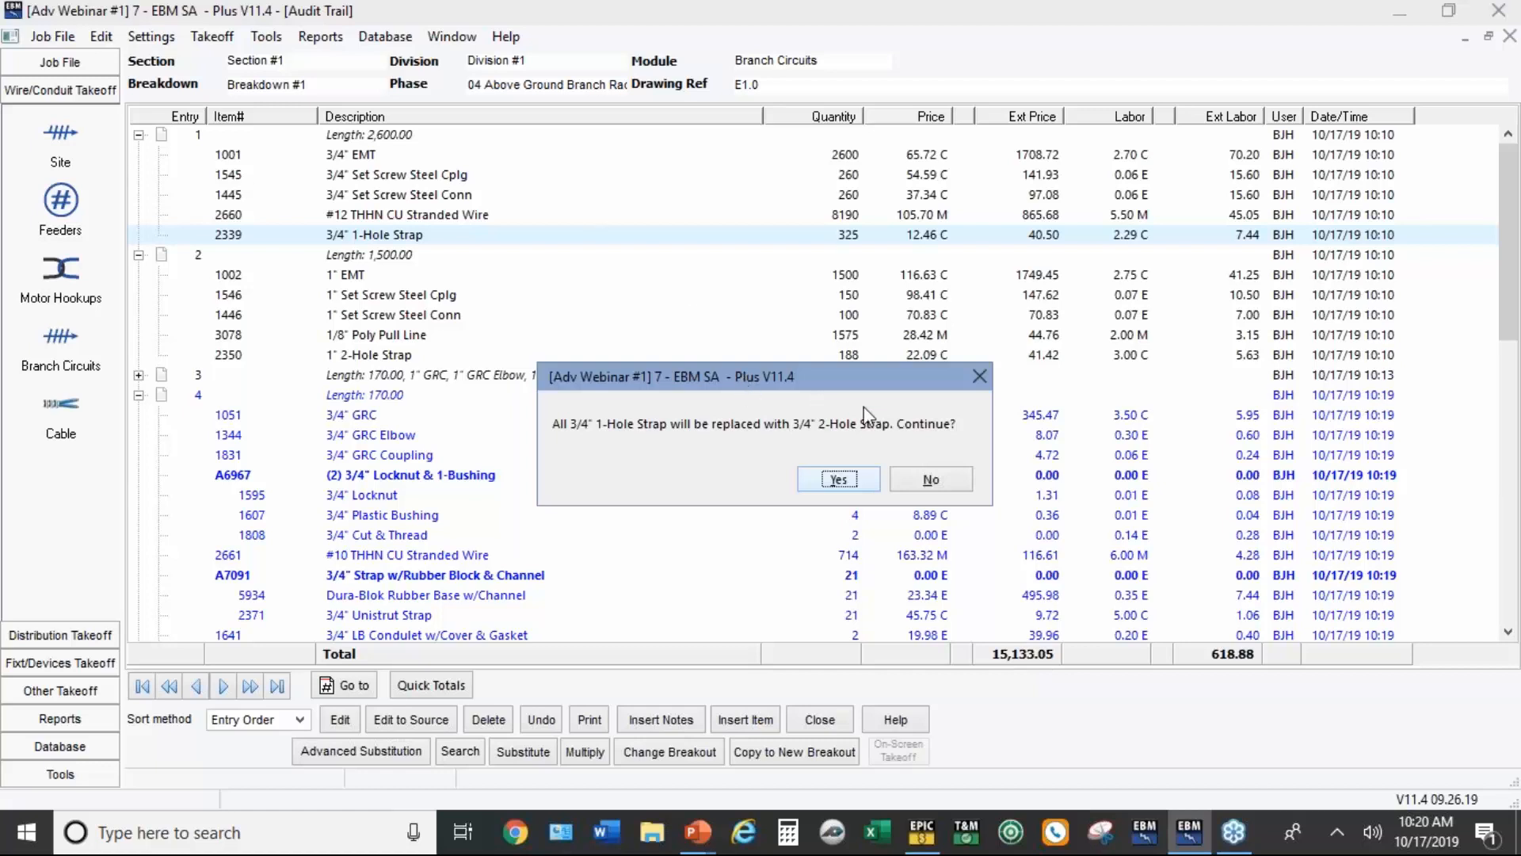
pyautogui.click(860, 480)
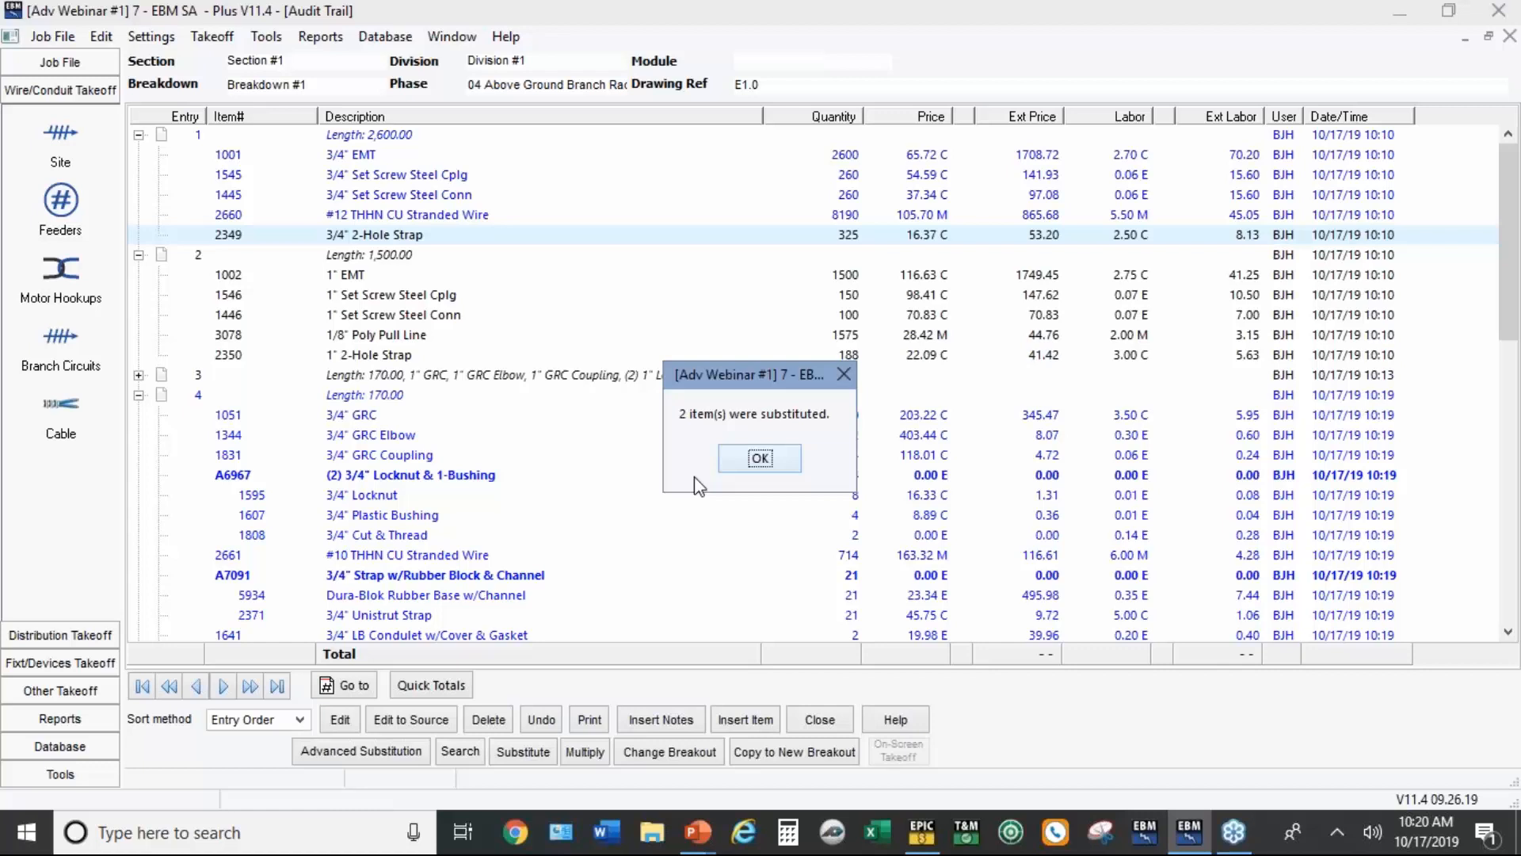
pyautogui.click(735, 467)
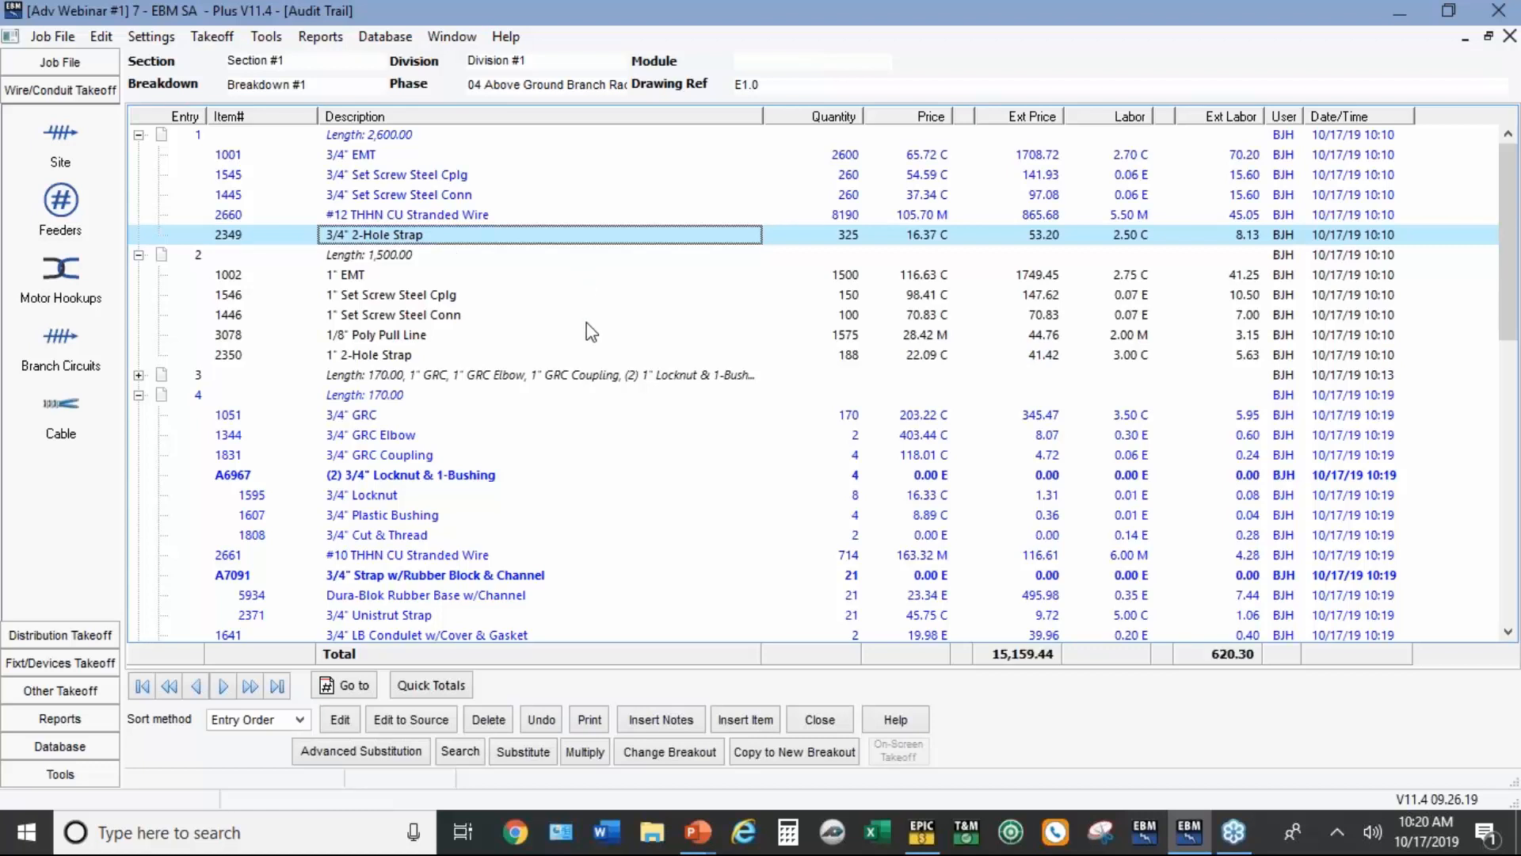
# Step: Generate the job extension spreadsheet by phase, using the Target price column and labor Column 2
pyautogui.click(500, 214)
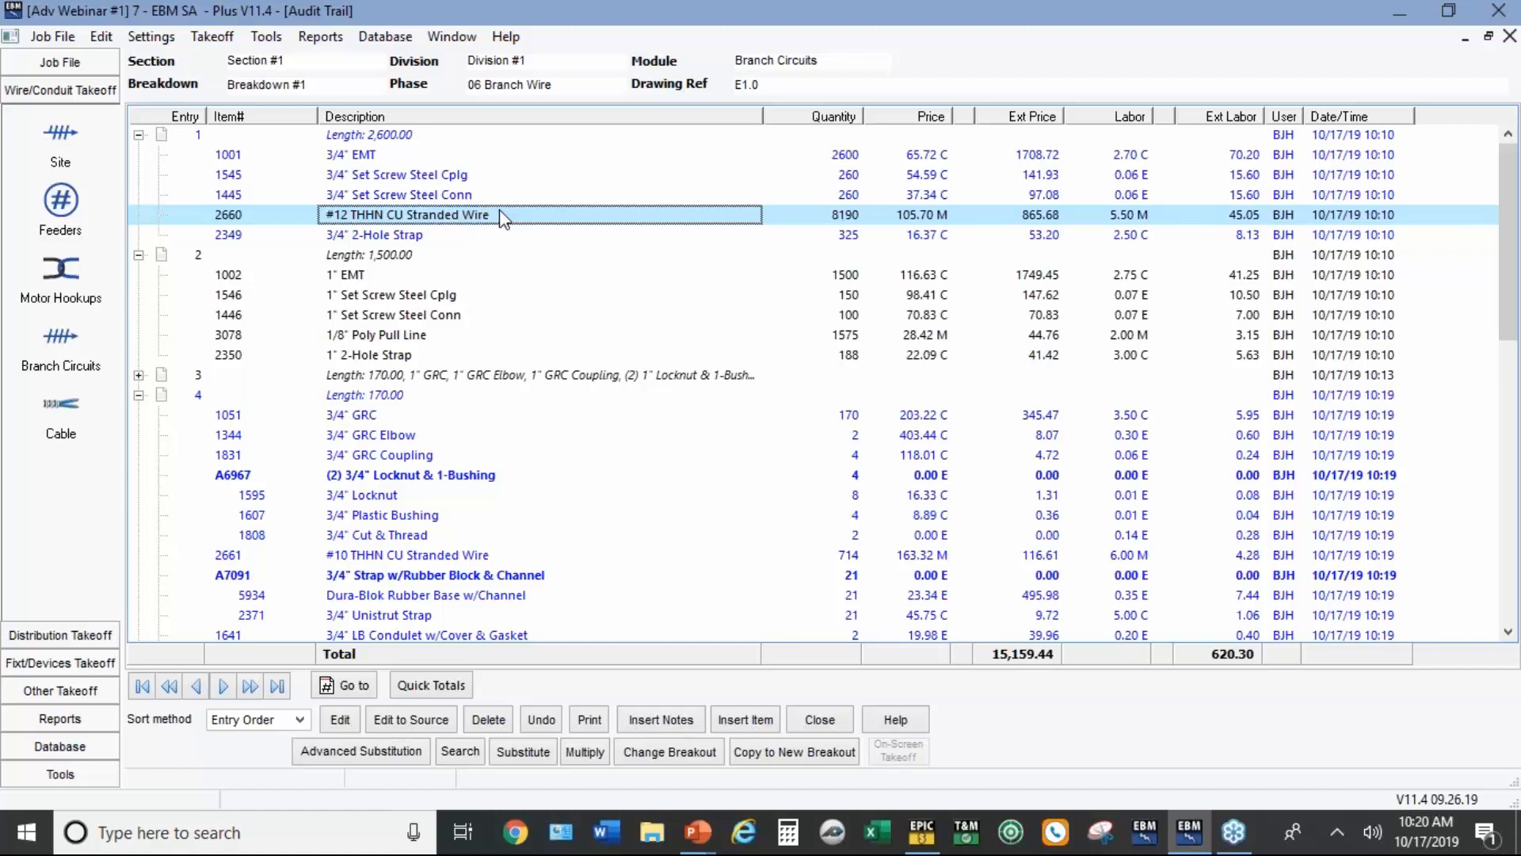
pyautogui.click(65, 724)
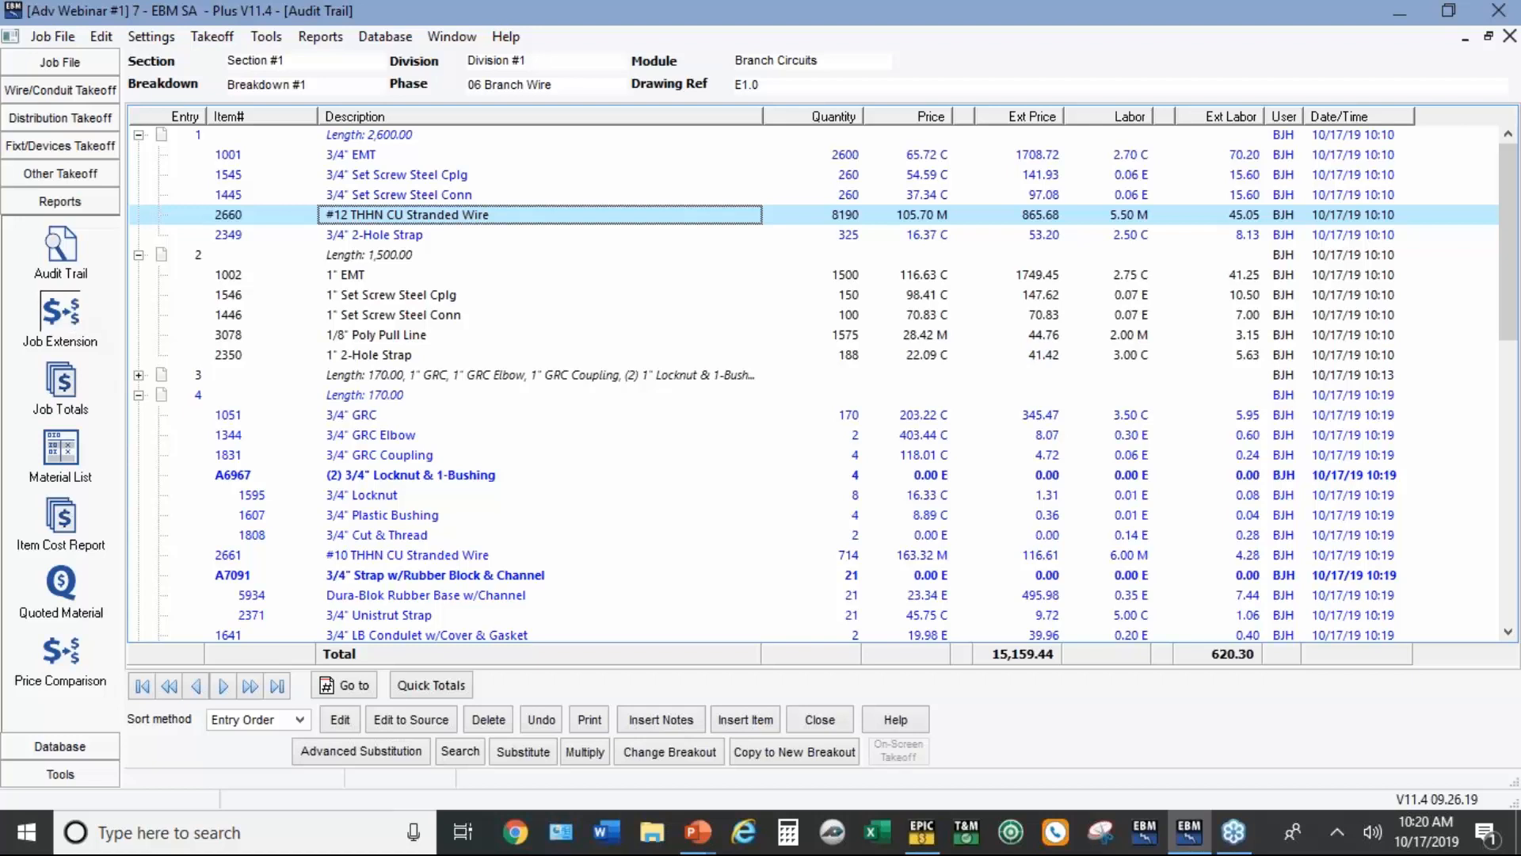
pyautogui.click(60, 315)
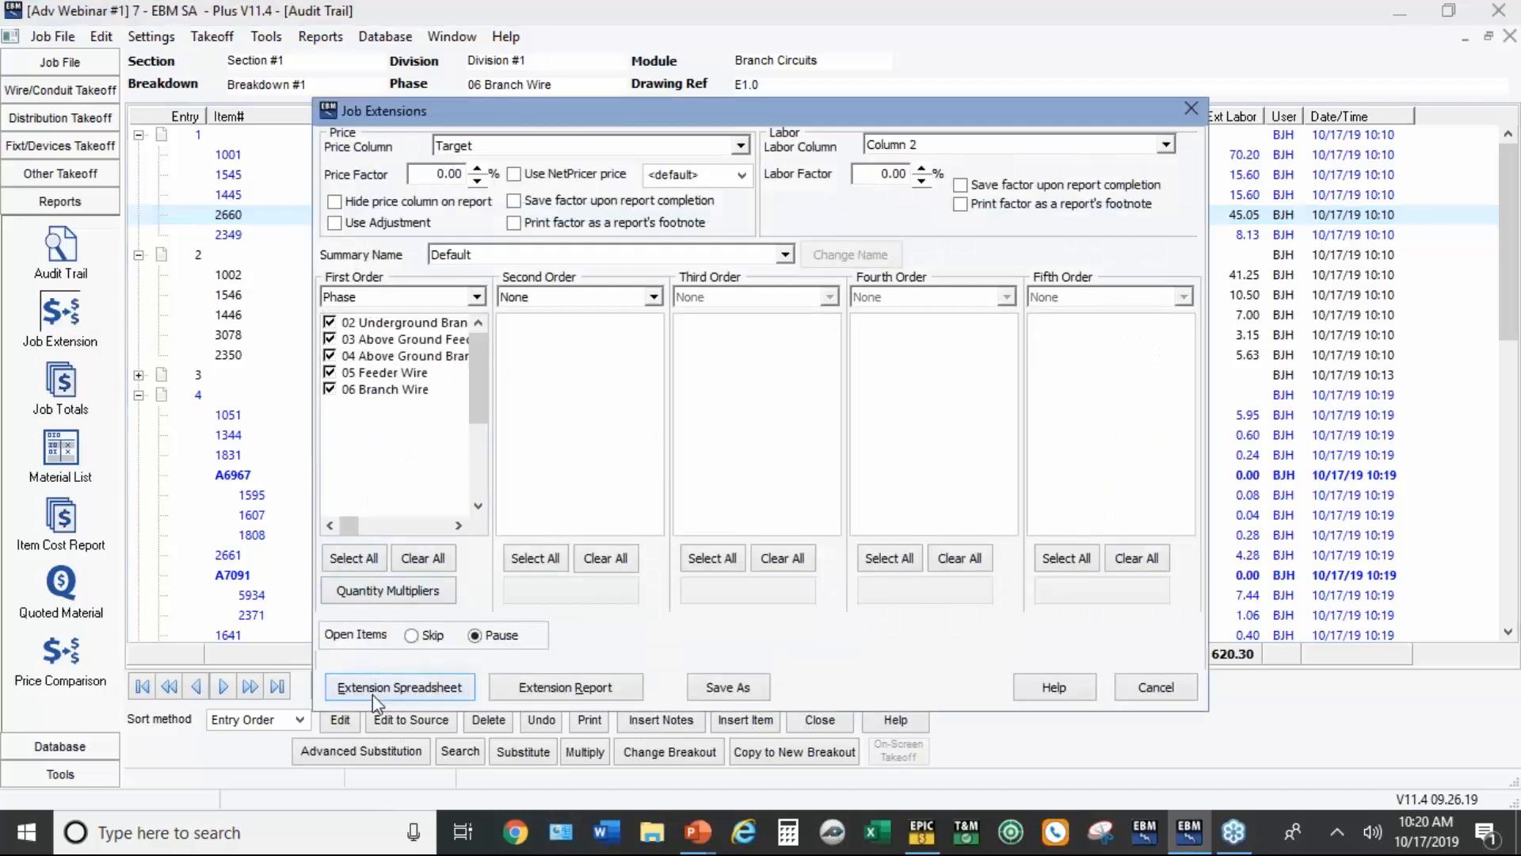
pyautogui.click(400, 687)
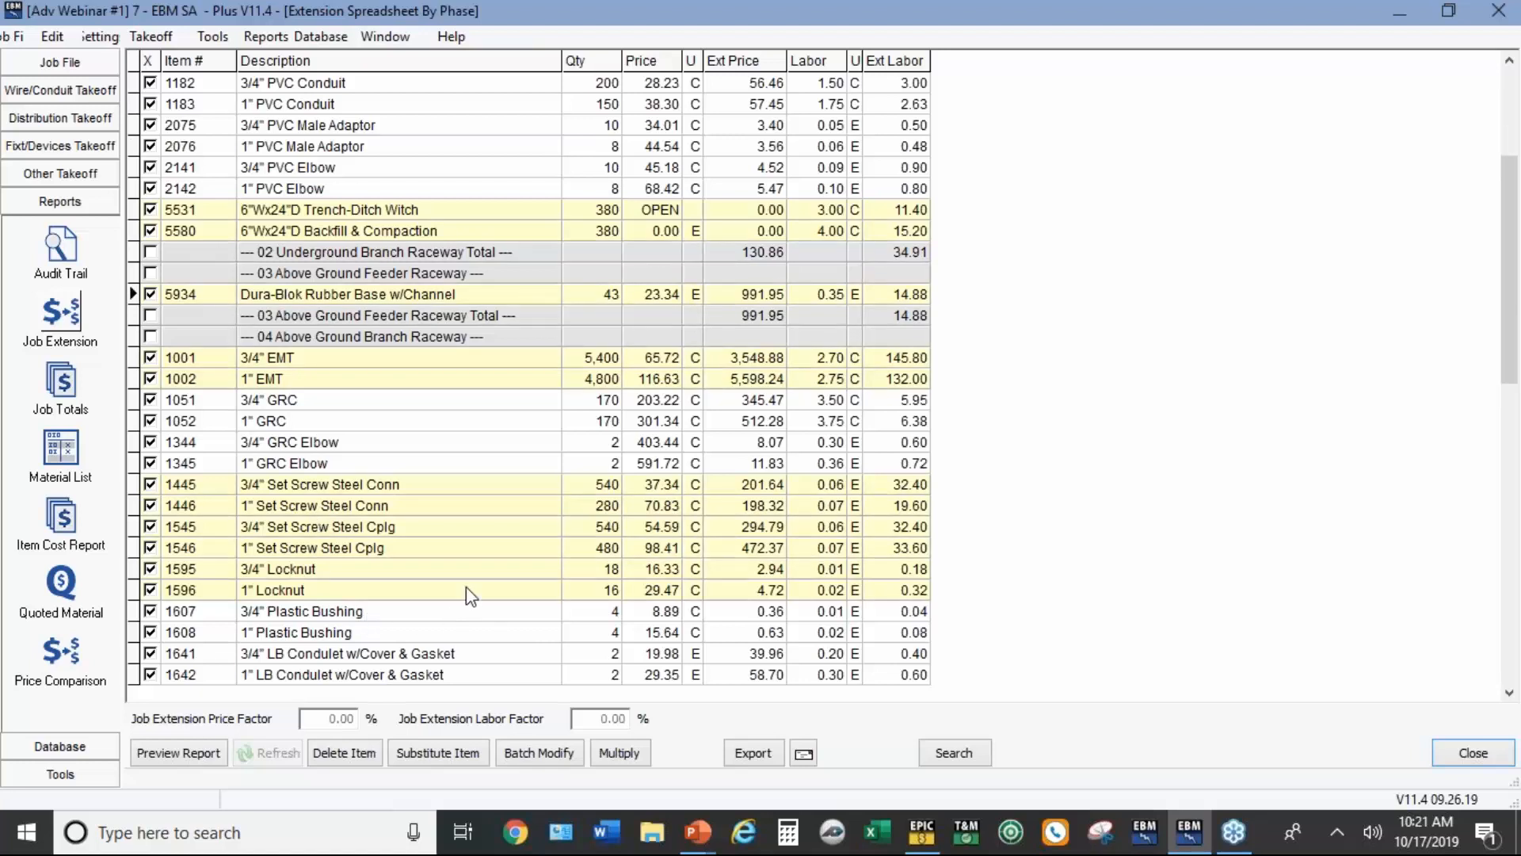
# Step: Substitute the 3/4" 2-Hole Strap with the 3/4" Beam Clamp w/Conduit Hanger from Supports & Hangers, accepting a 0.00 price for the open 6"Wx24"D Trench-Ditch Witch item
pyautogui.scroll(-4, 460, 591)
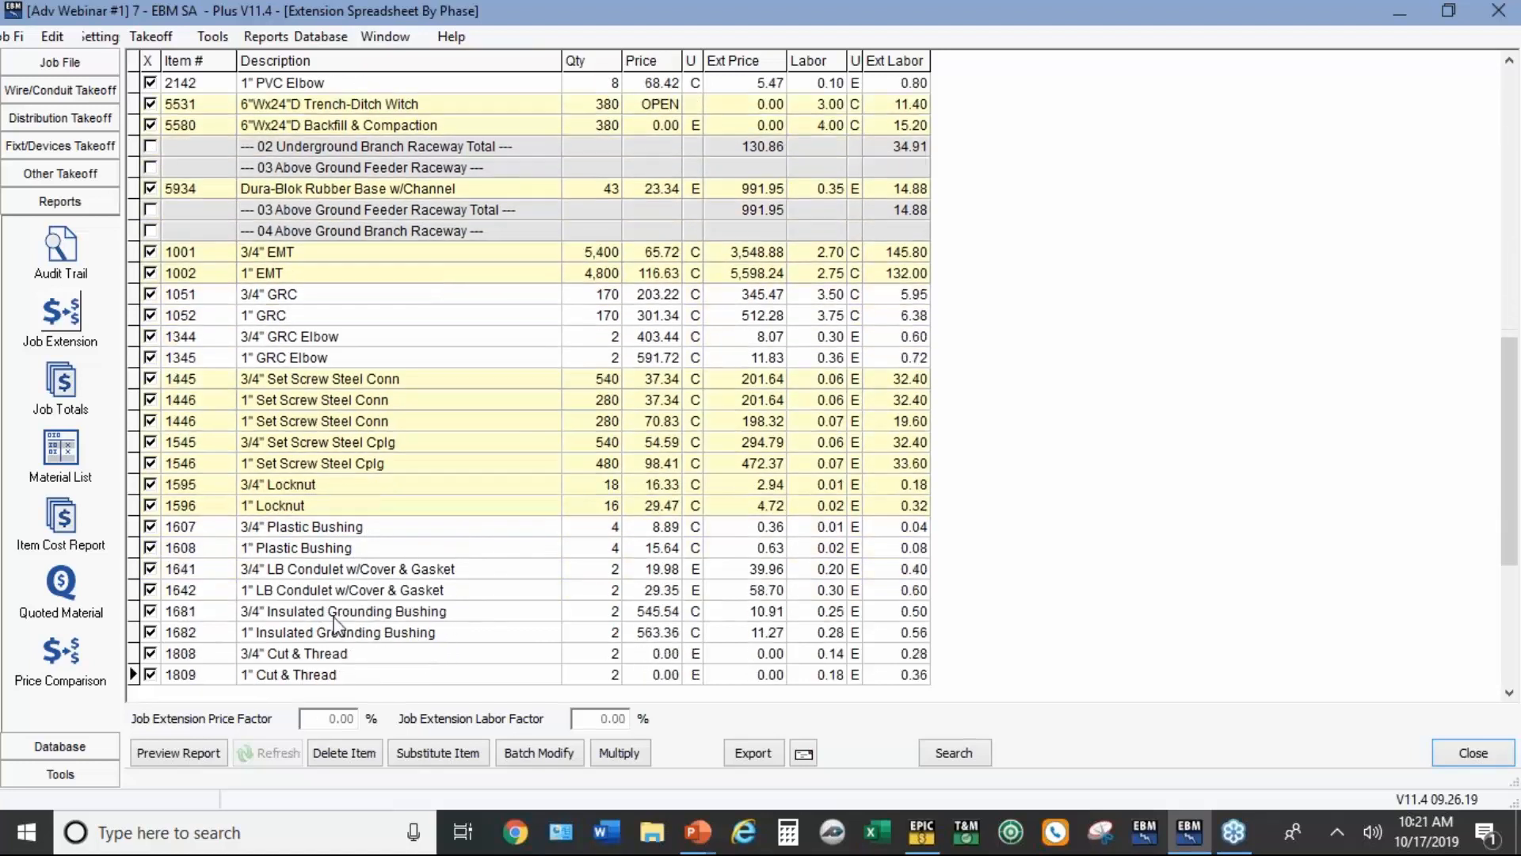
pyautogui.scroll(-3, 343, 579)
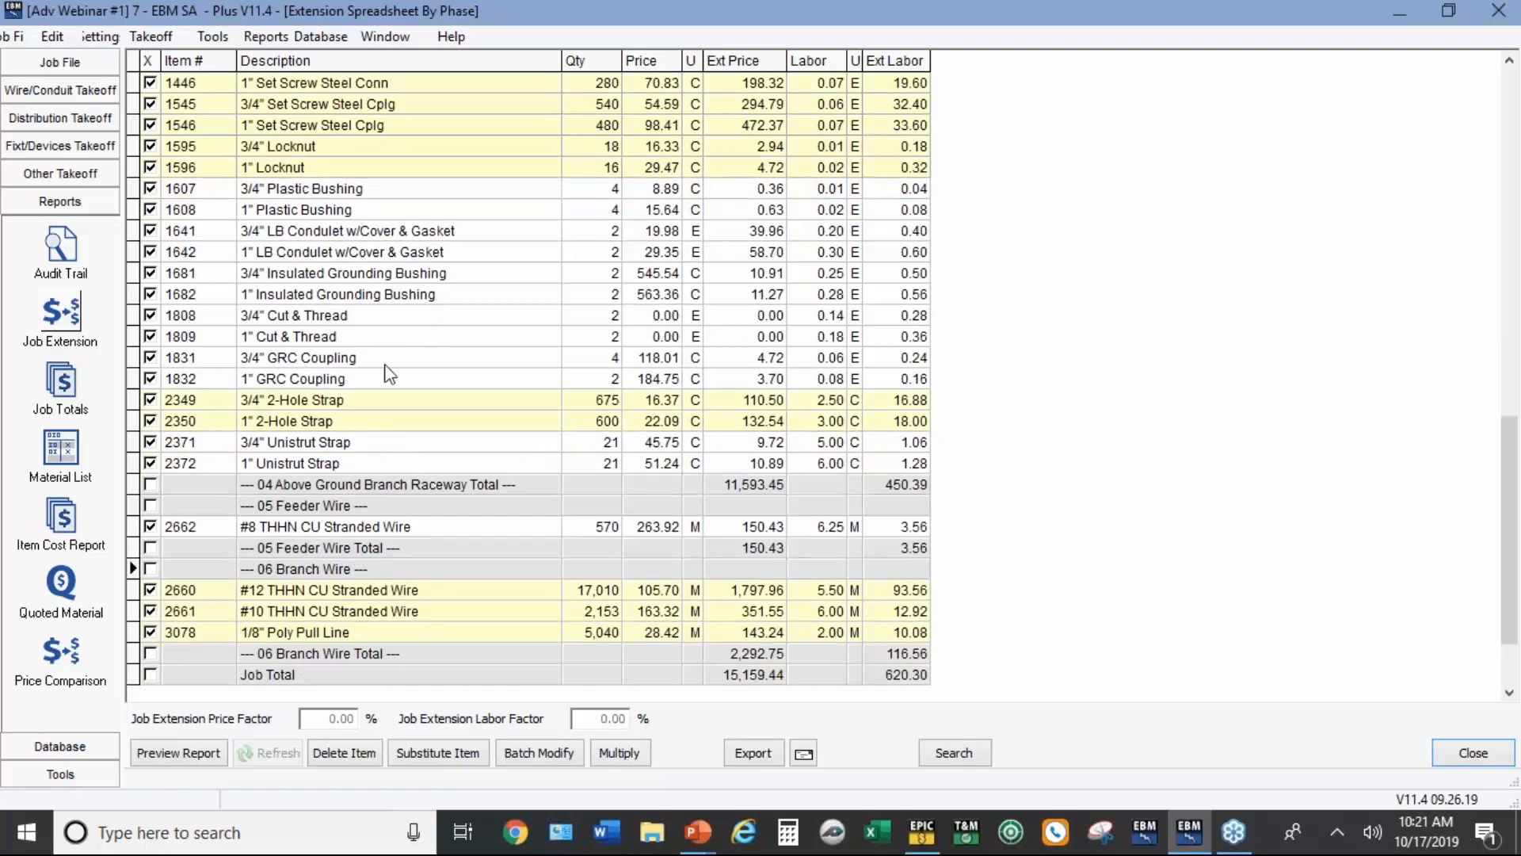
pyautogui.click(354, 400)
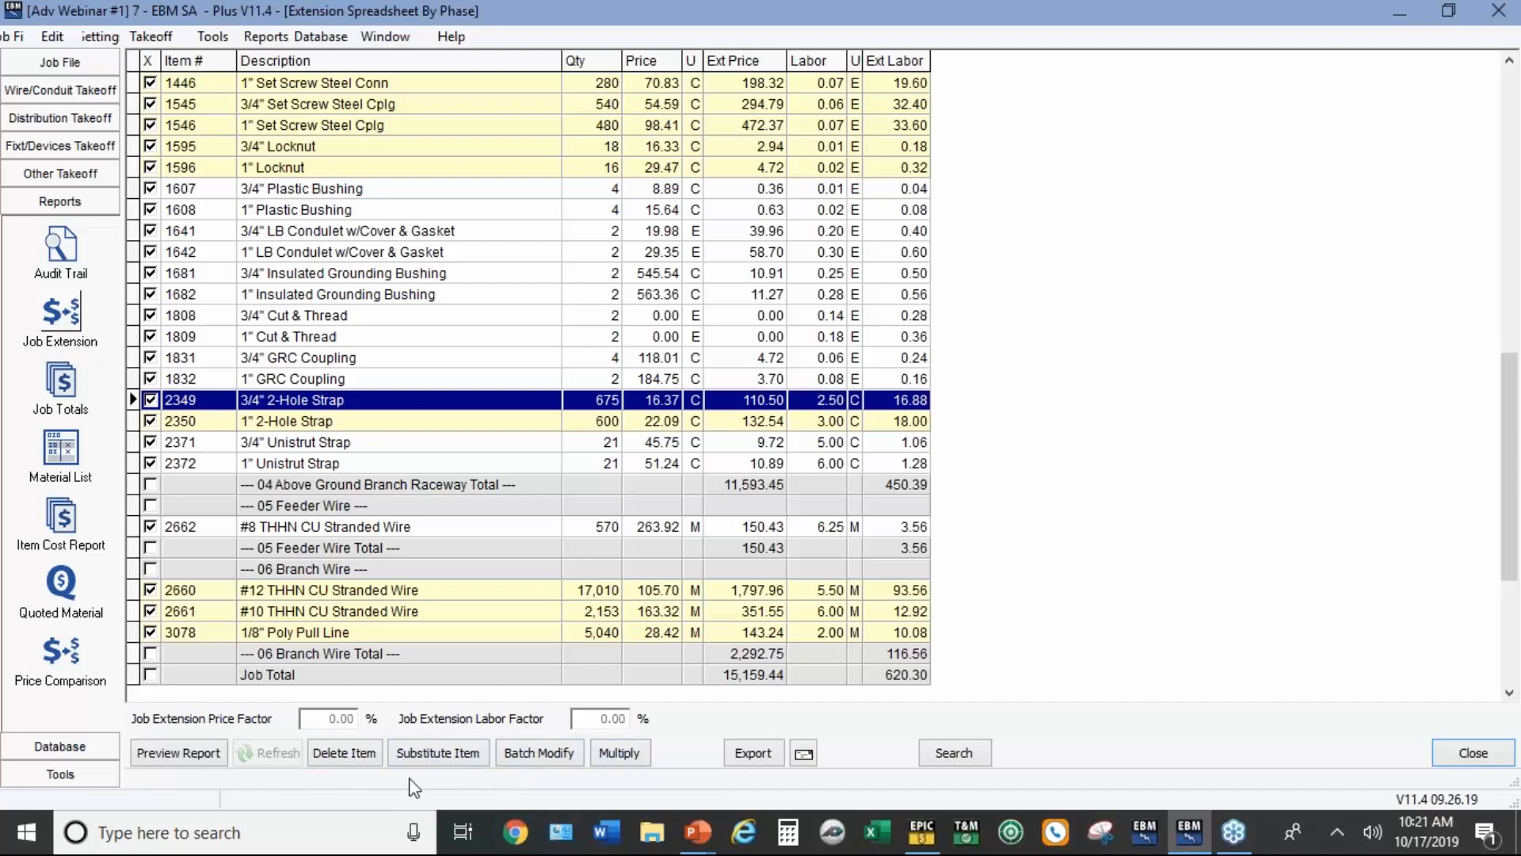
pyautogui.rightClick(477, 405)
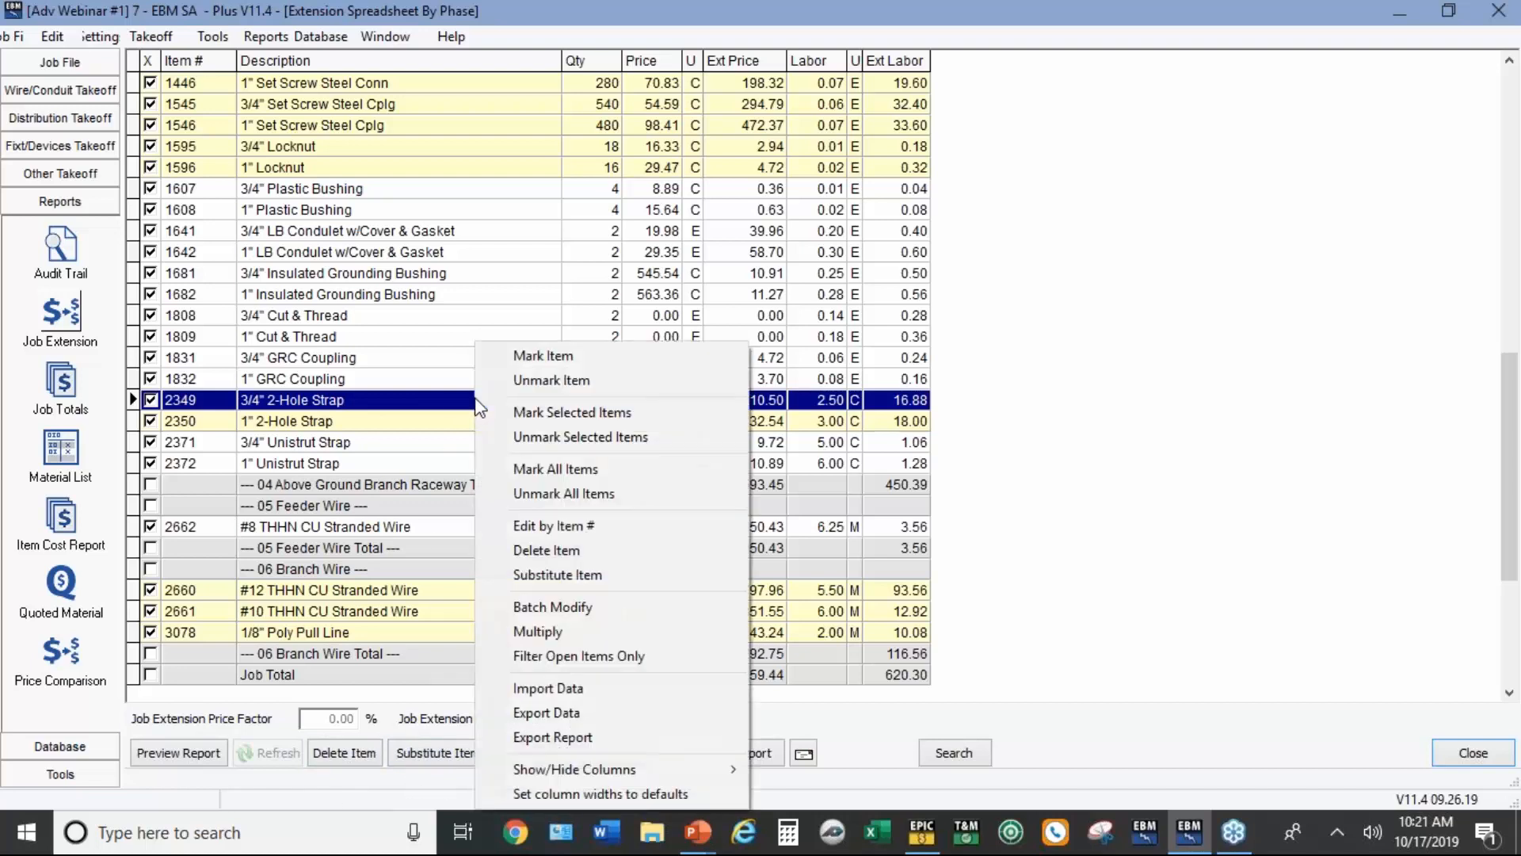
pyautogui.click(545, 585)
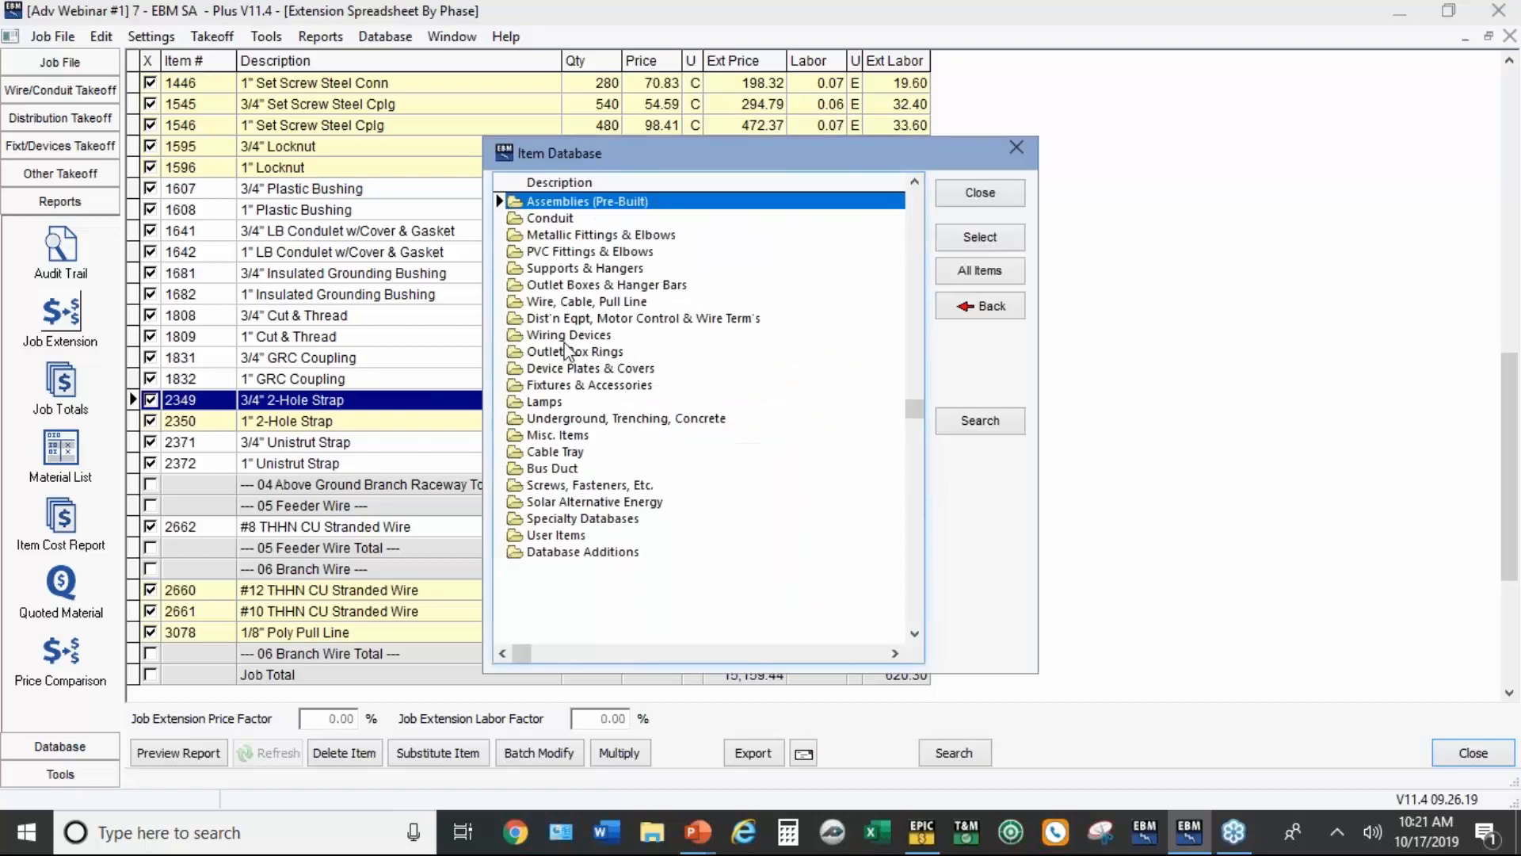
pyautogui.click(552, 272)
pyautogui.doubleClick(552, 274)
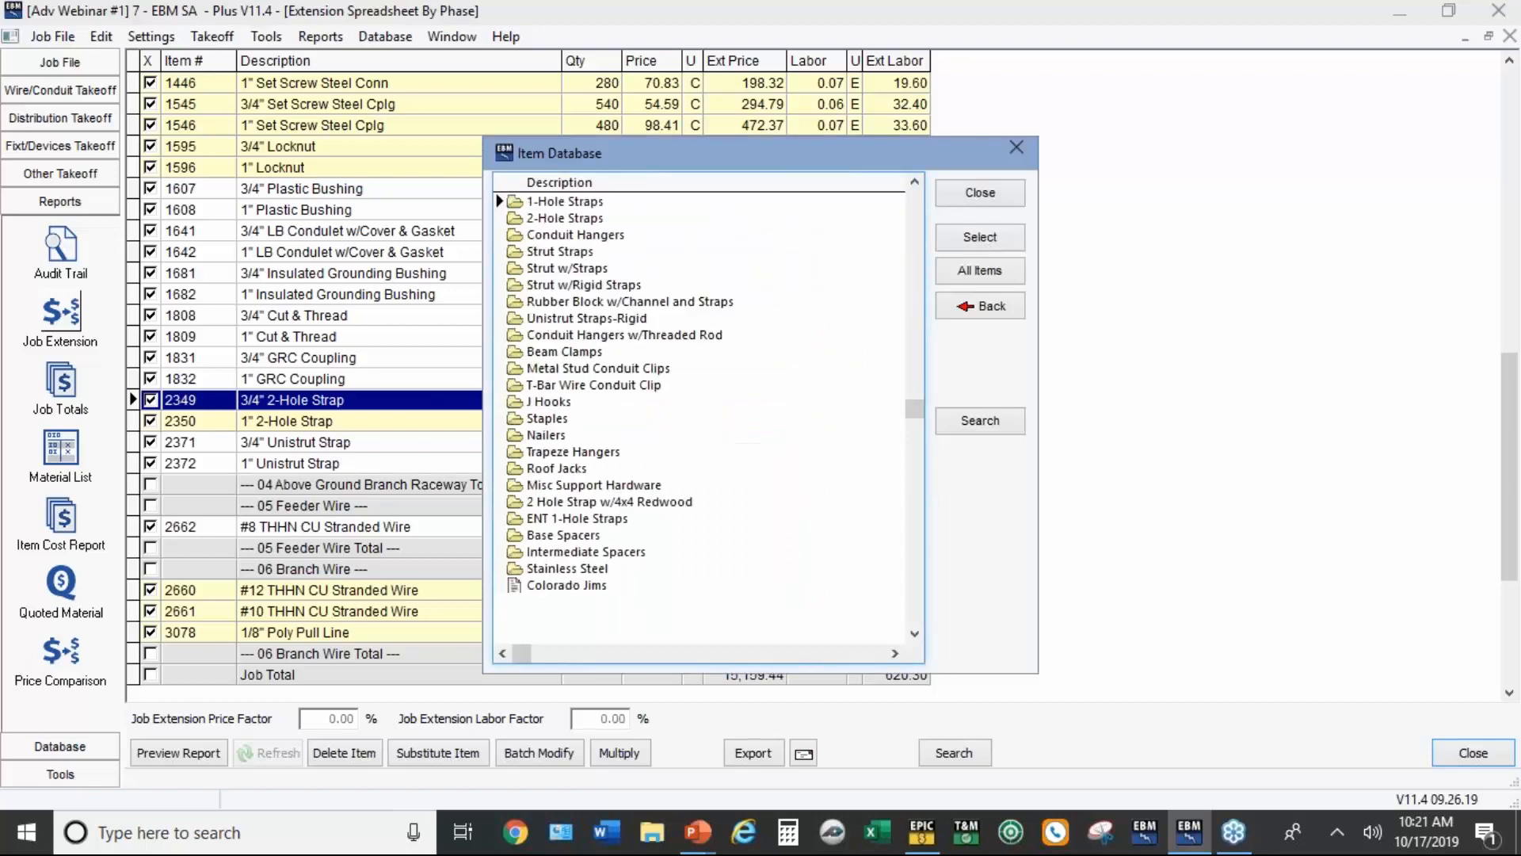
pyautogui.doubleClick(554, 352)
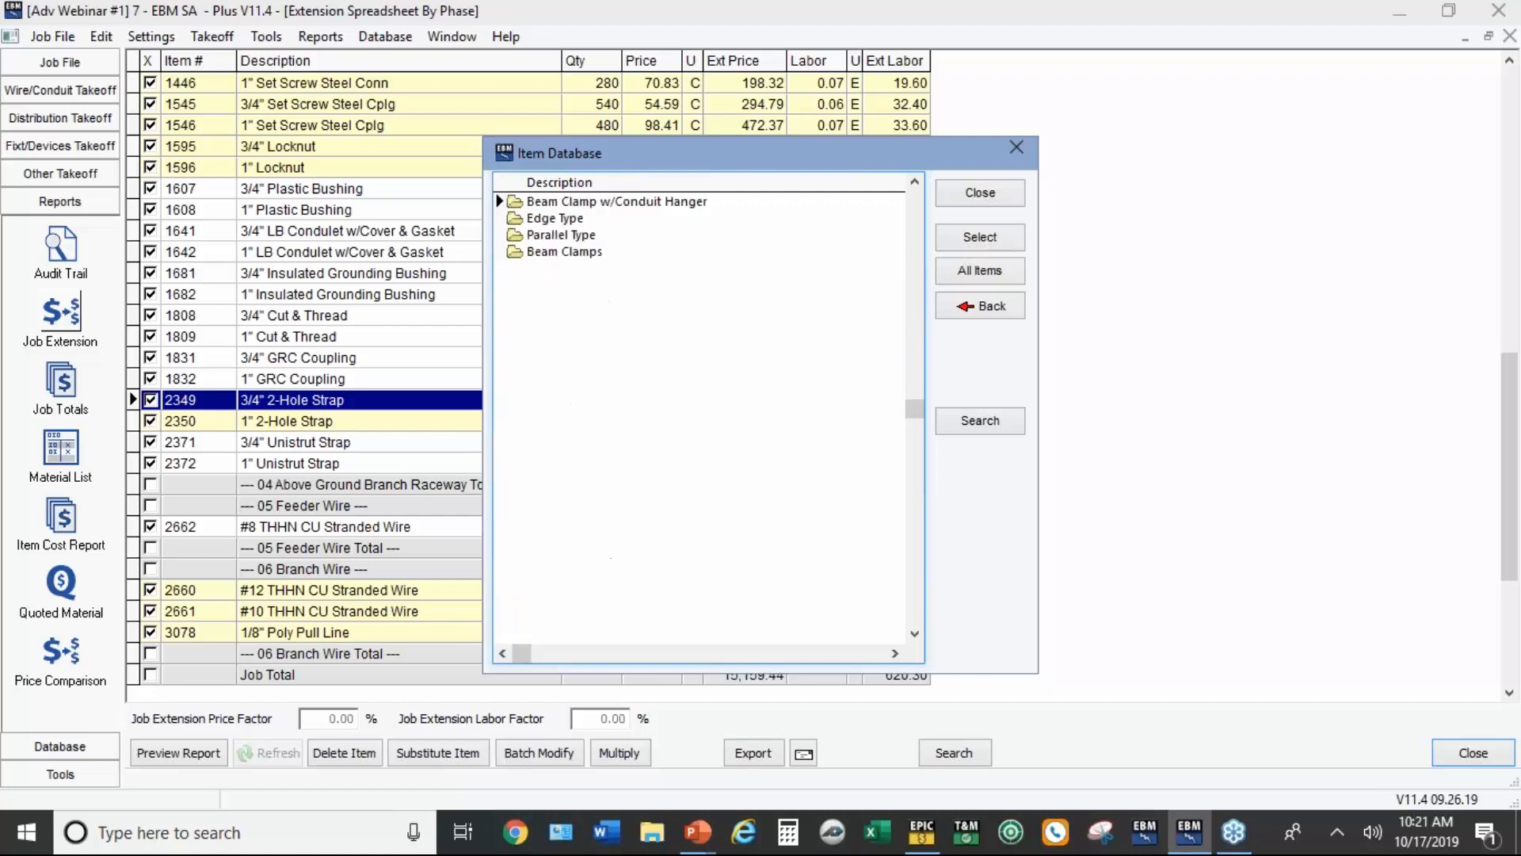
pyautogui.doubleClick(558, 202)
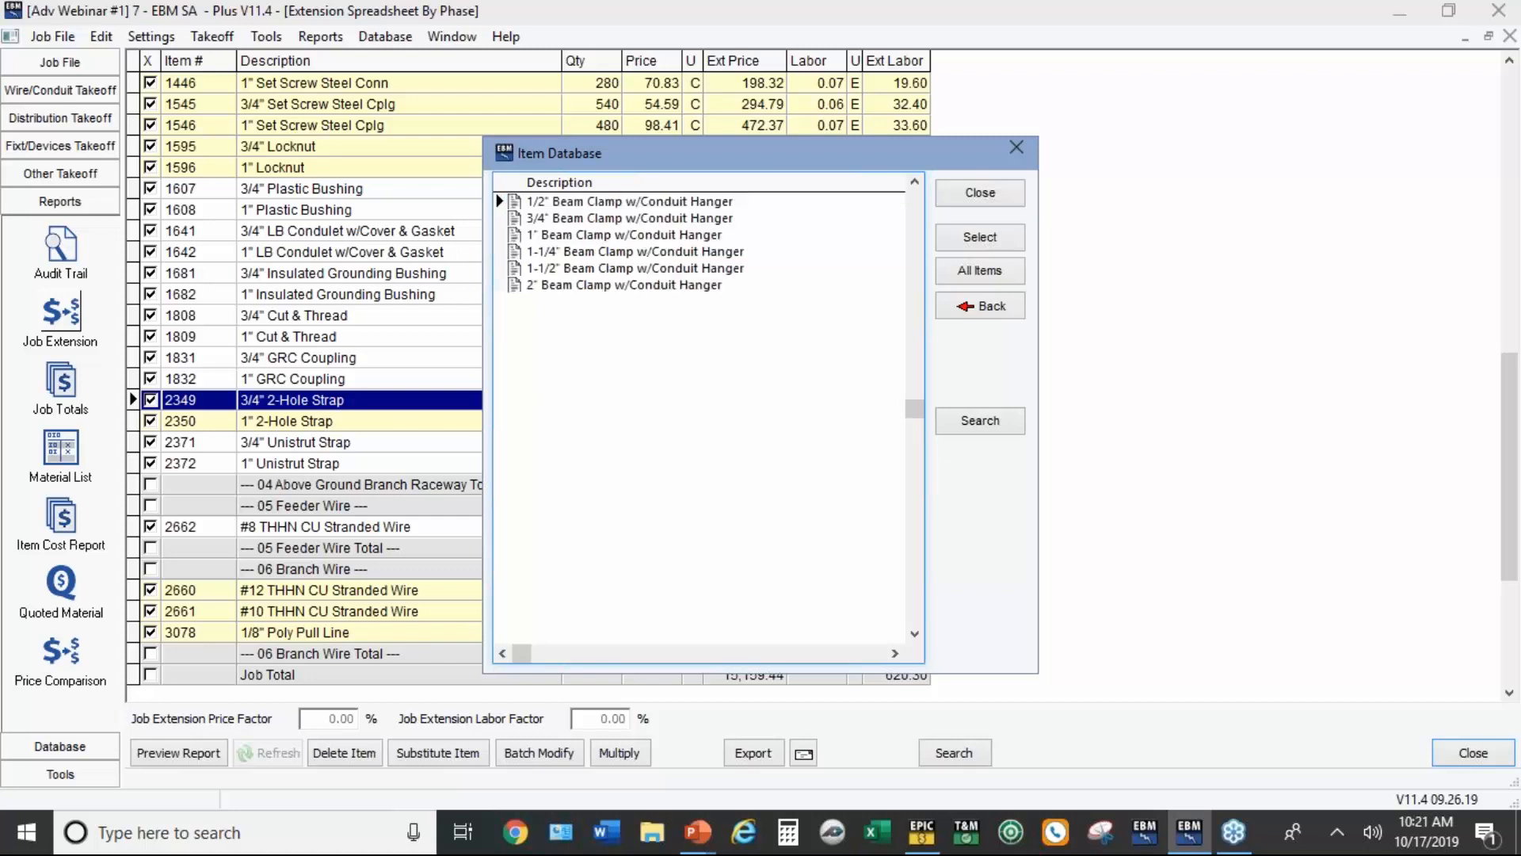
pyautogui.doubleClick(557, 219)
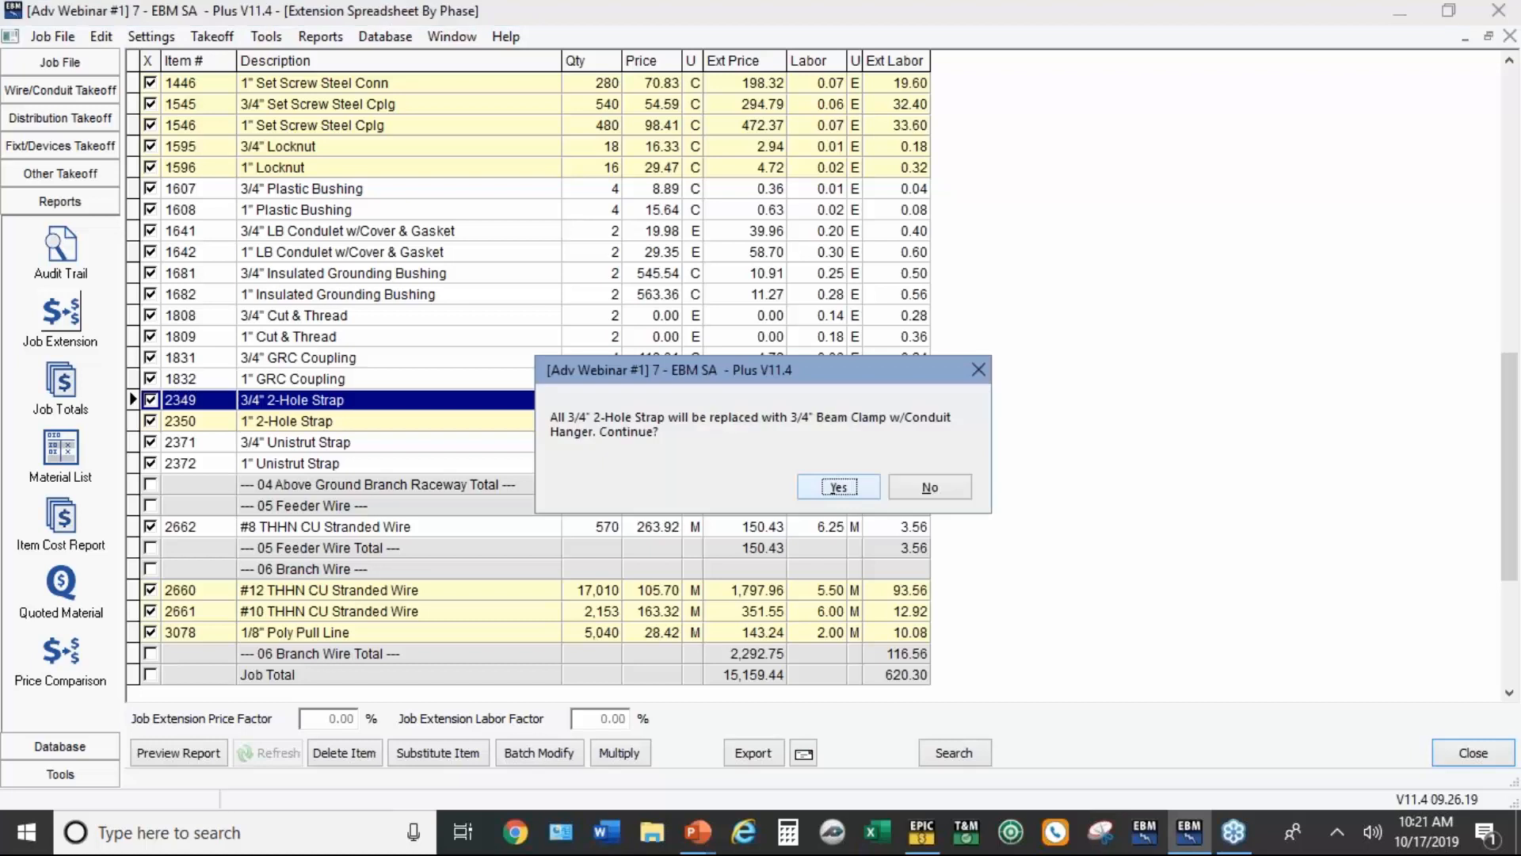
pyautogui.click(832, 487)
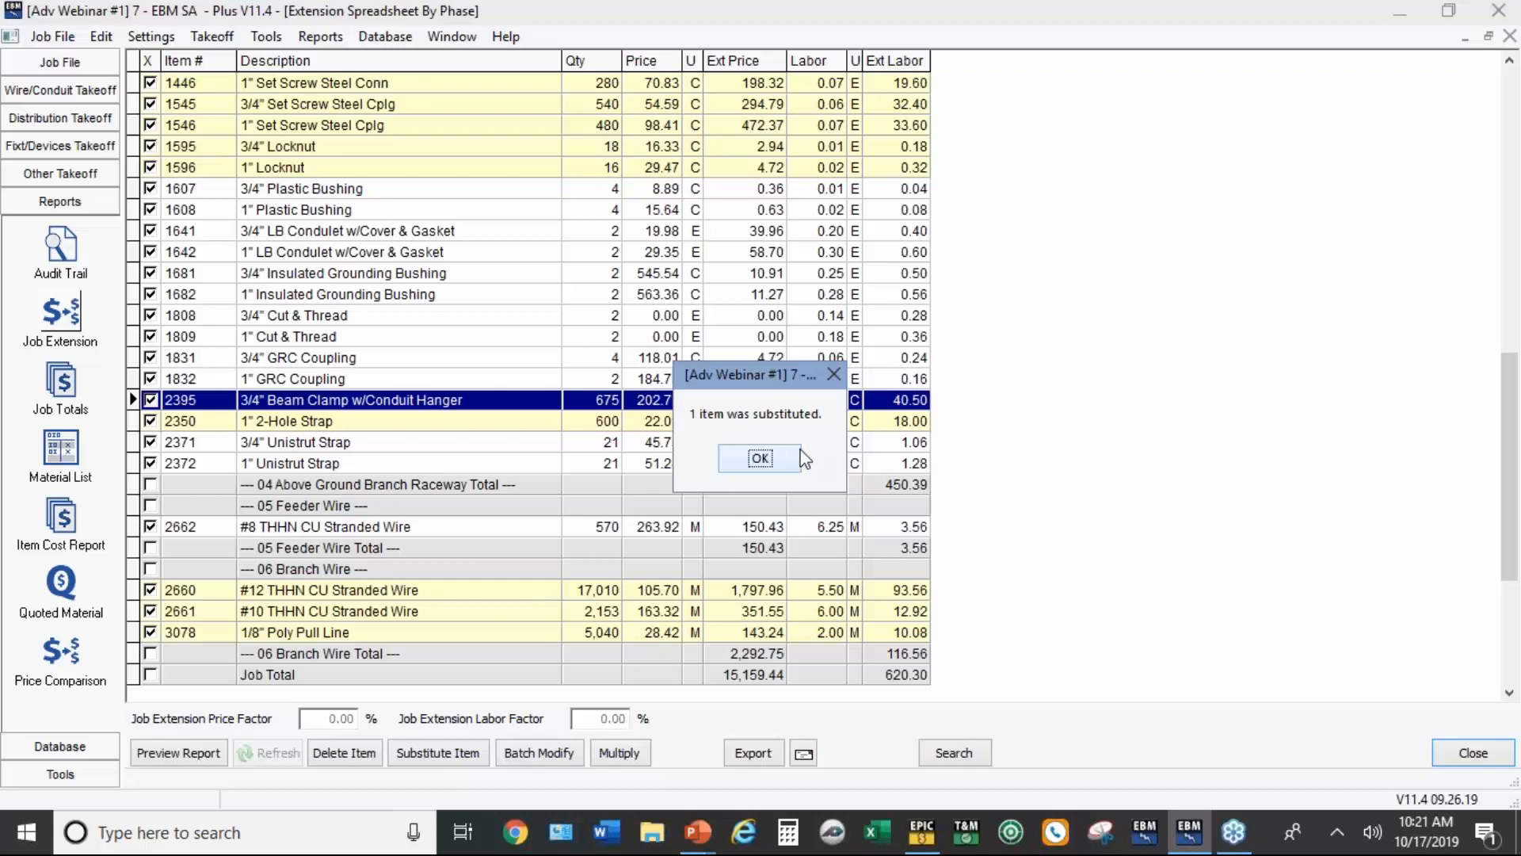
pyautogui.click(752, 462)
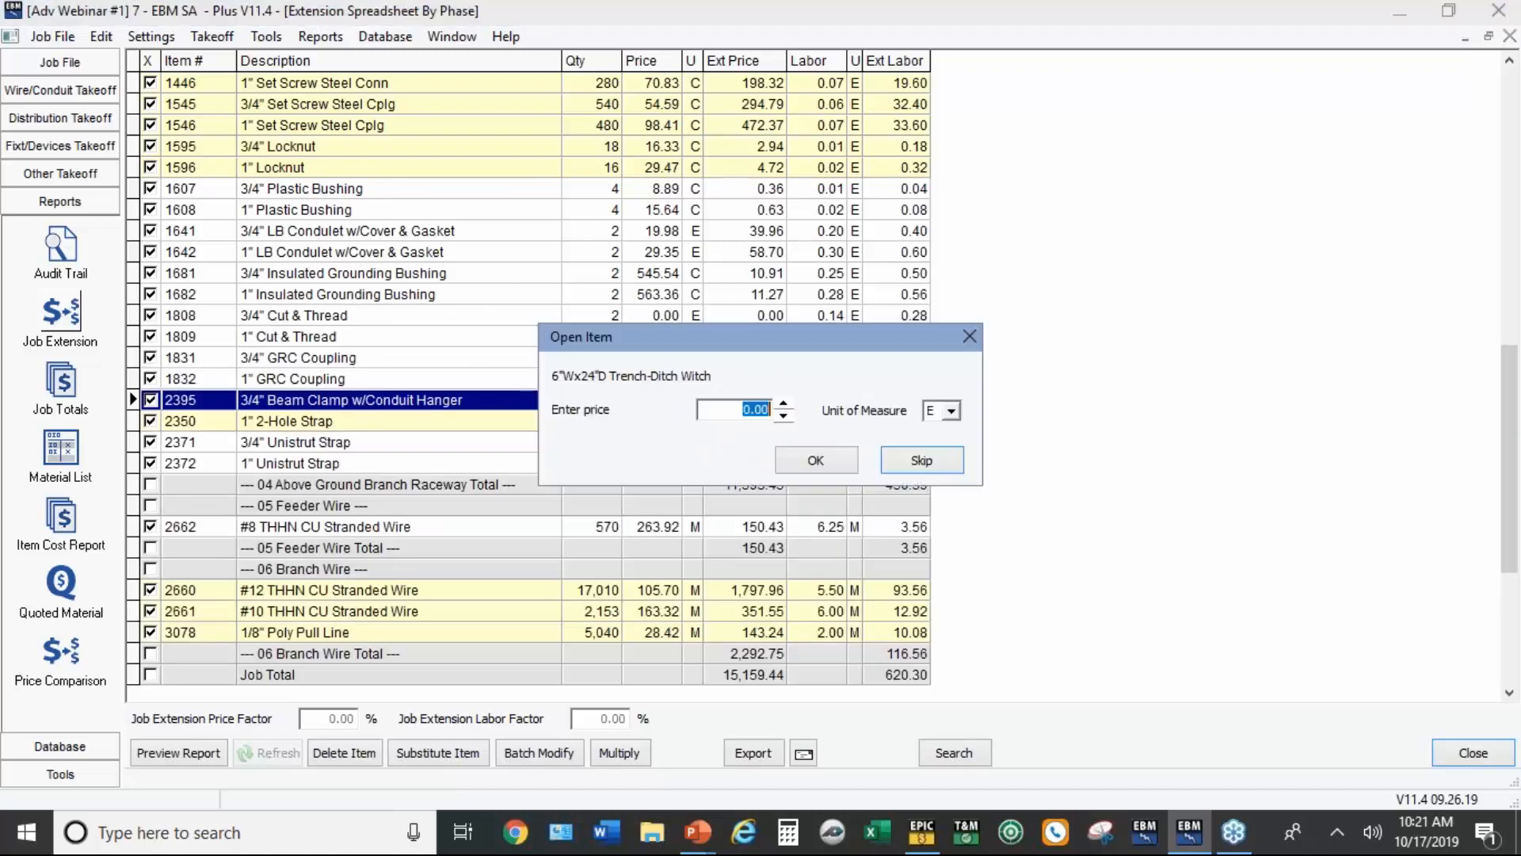
pyautogui.click(788, 460)
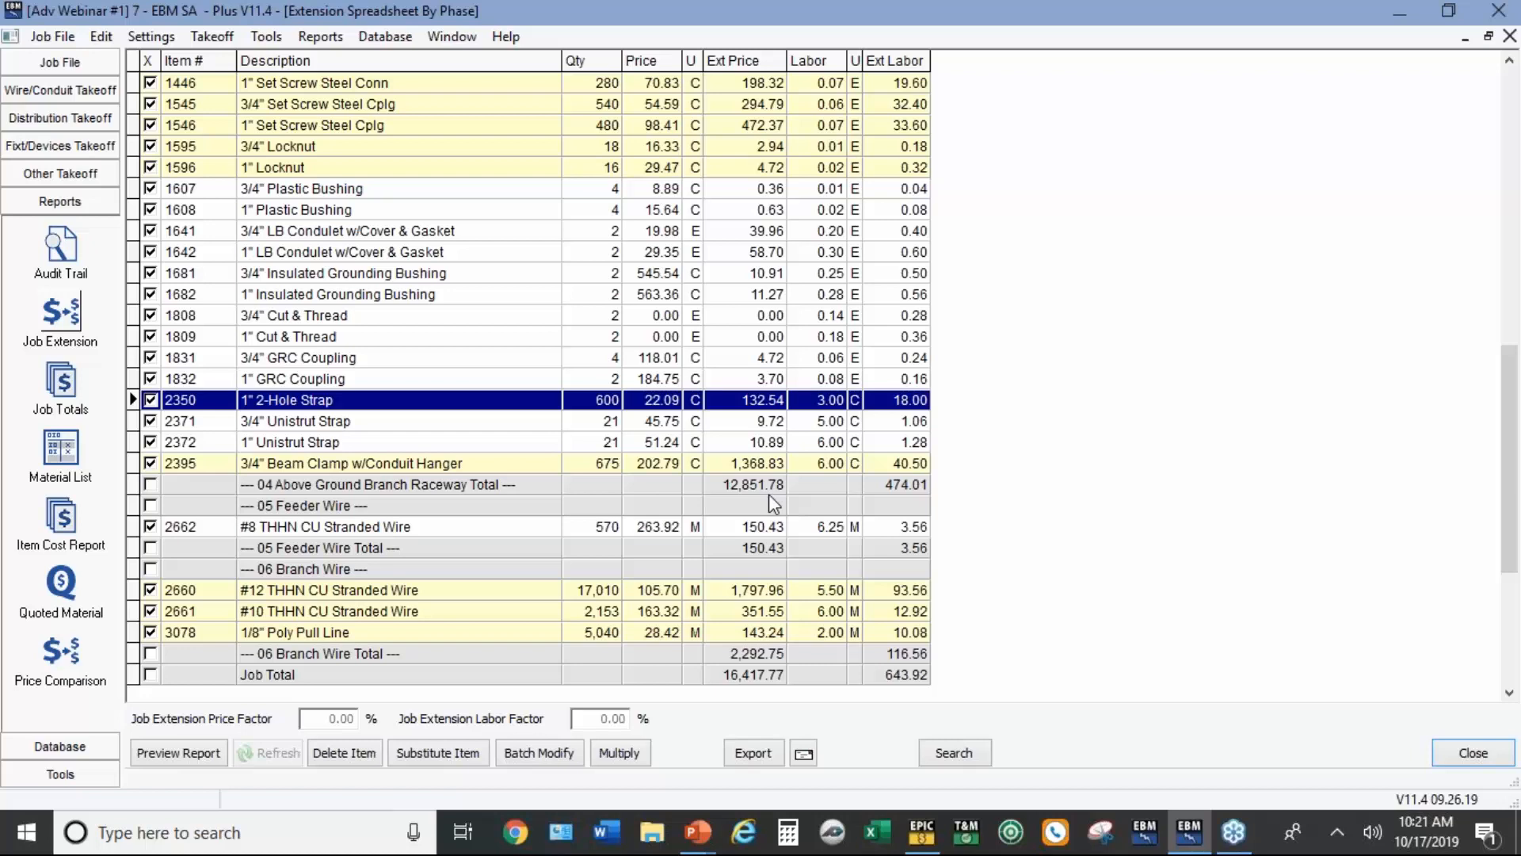
# Step: Search the job extension spreadsheet for 3/4" GRC
pyautogui.click(959, 756)
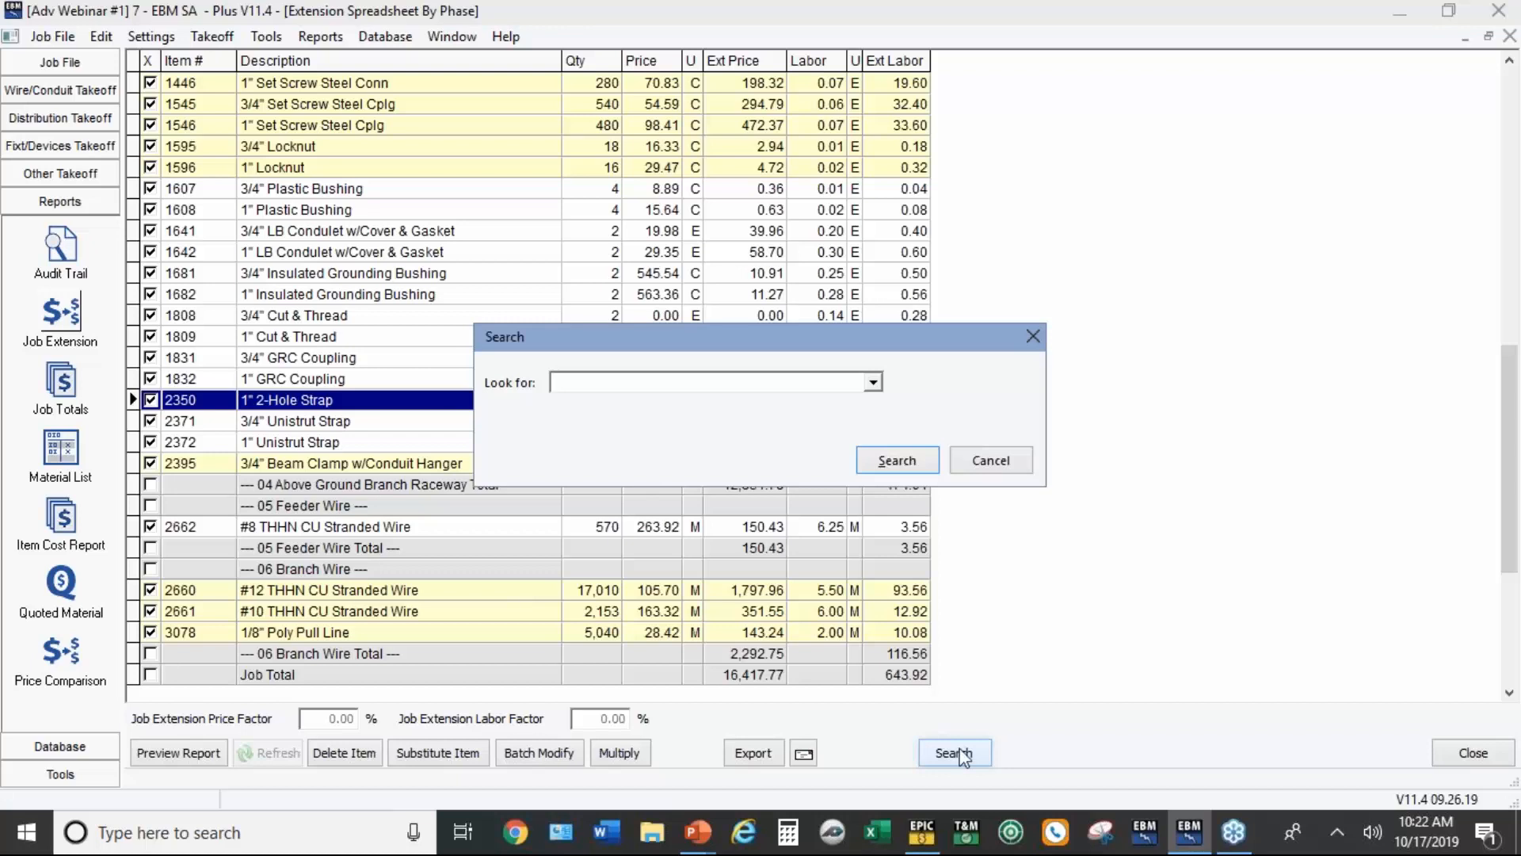
pyautogui.write('3/4" GRC')
pyautogui.click(915, 469)
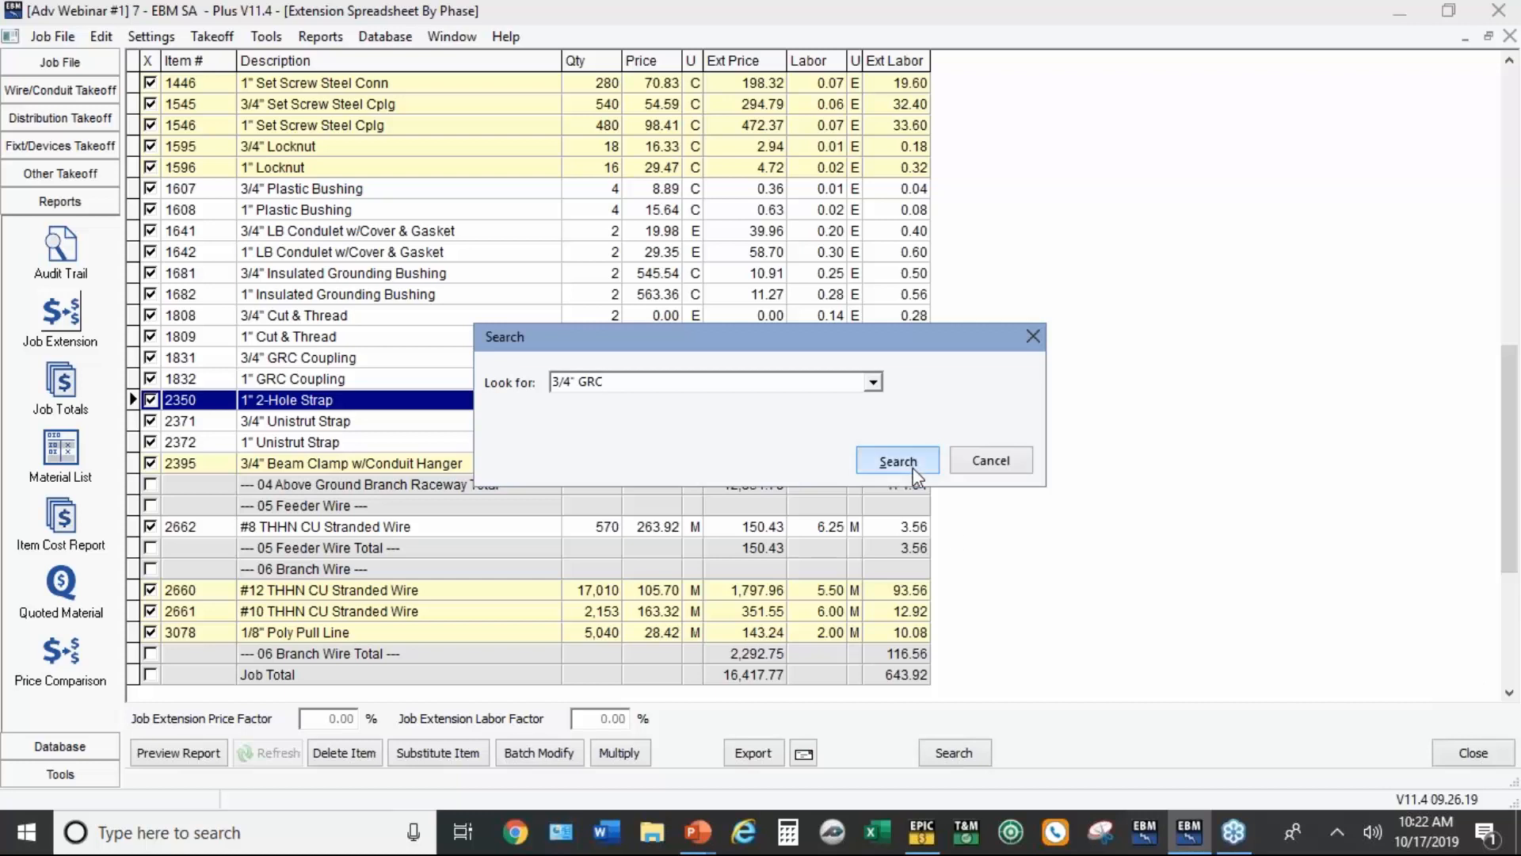
pyautogui.click(992, 462)
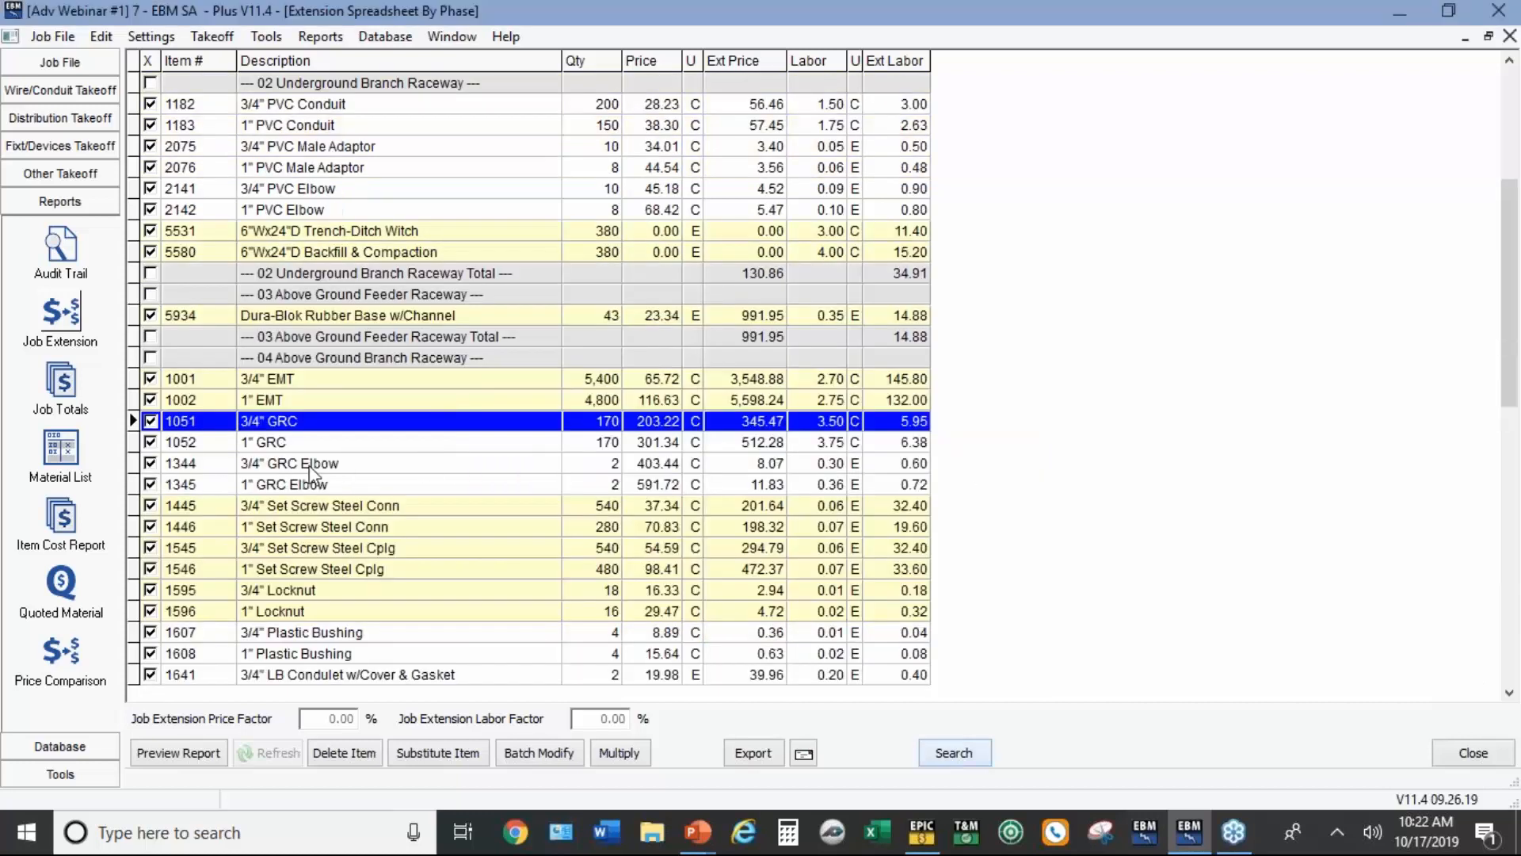
pyautogui.scroll(-1, 297, 420)
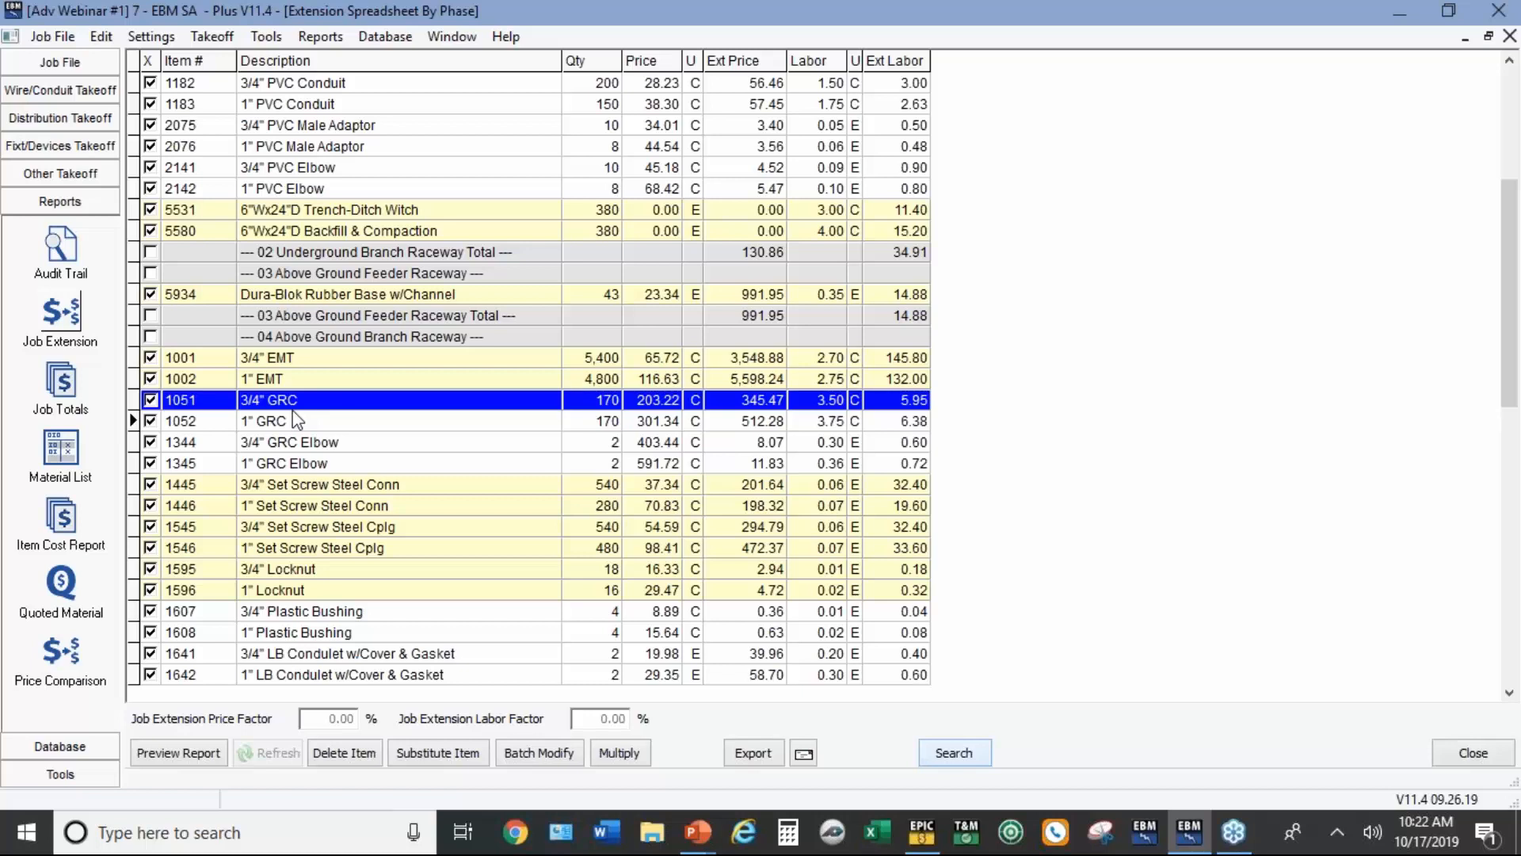
# Step: Open the audit trail and check the substituted 3/4" Beam Clamp w/Conduit Hanger item in entry 1
pyautogui.click(76, 264)
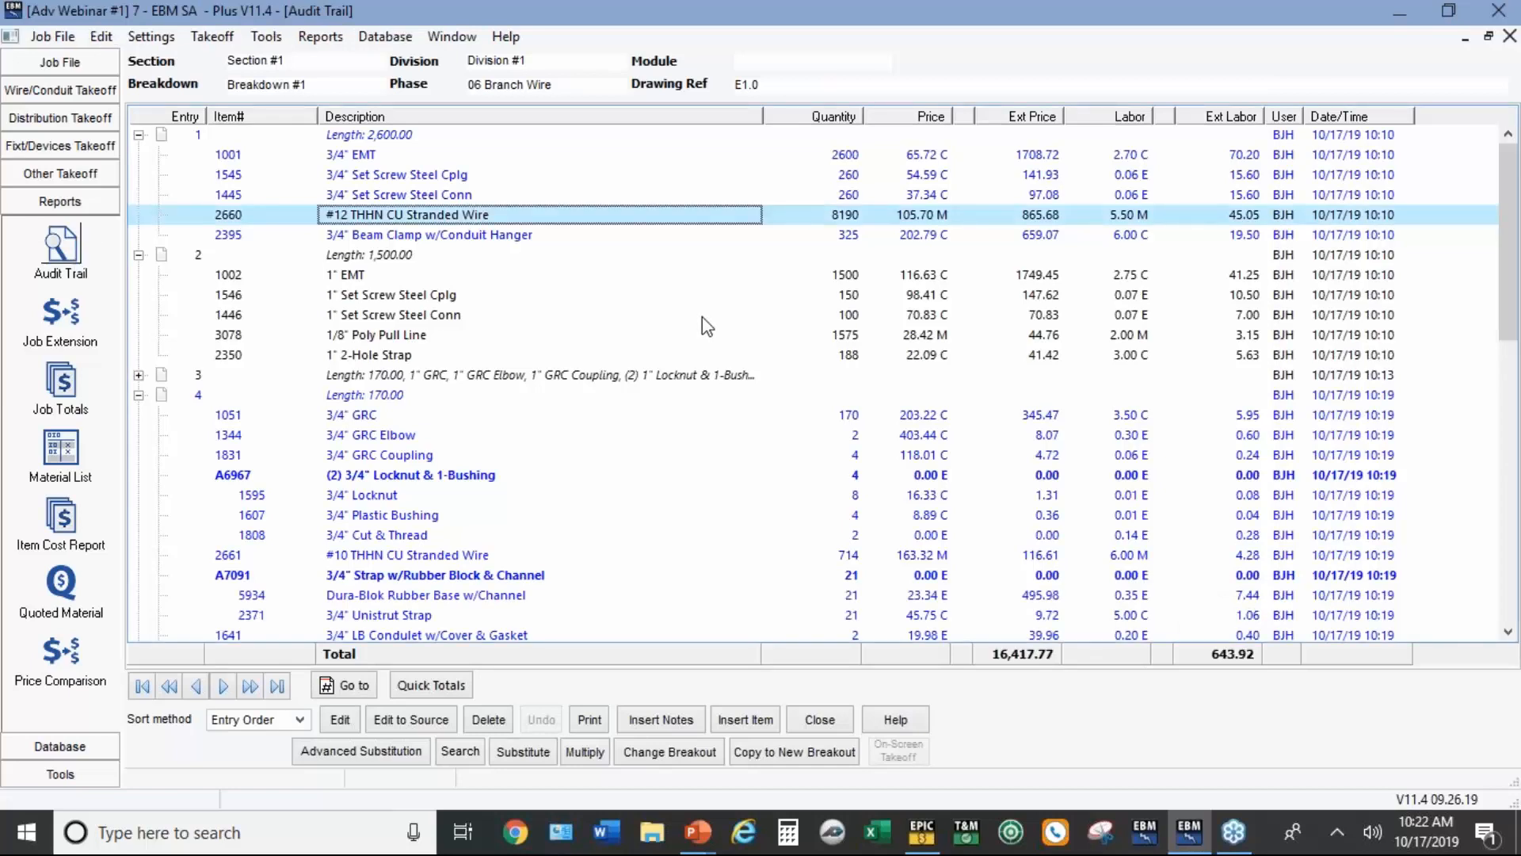
pyautogui.click(401, 137)
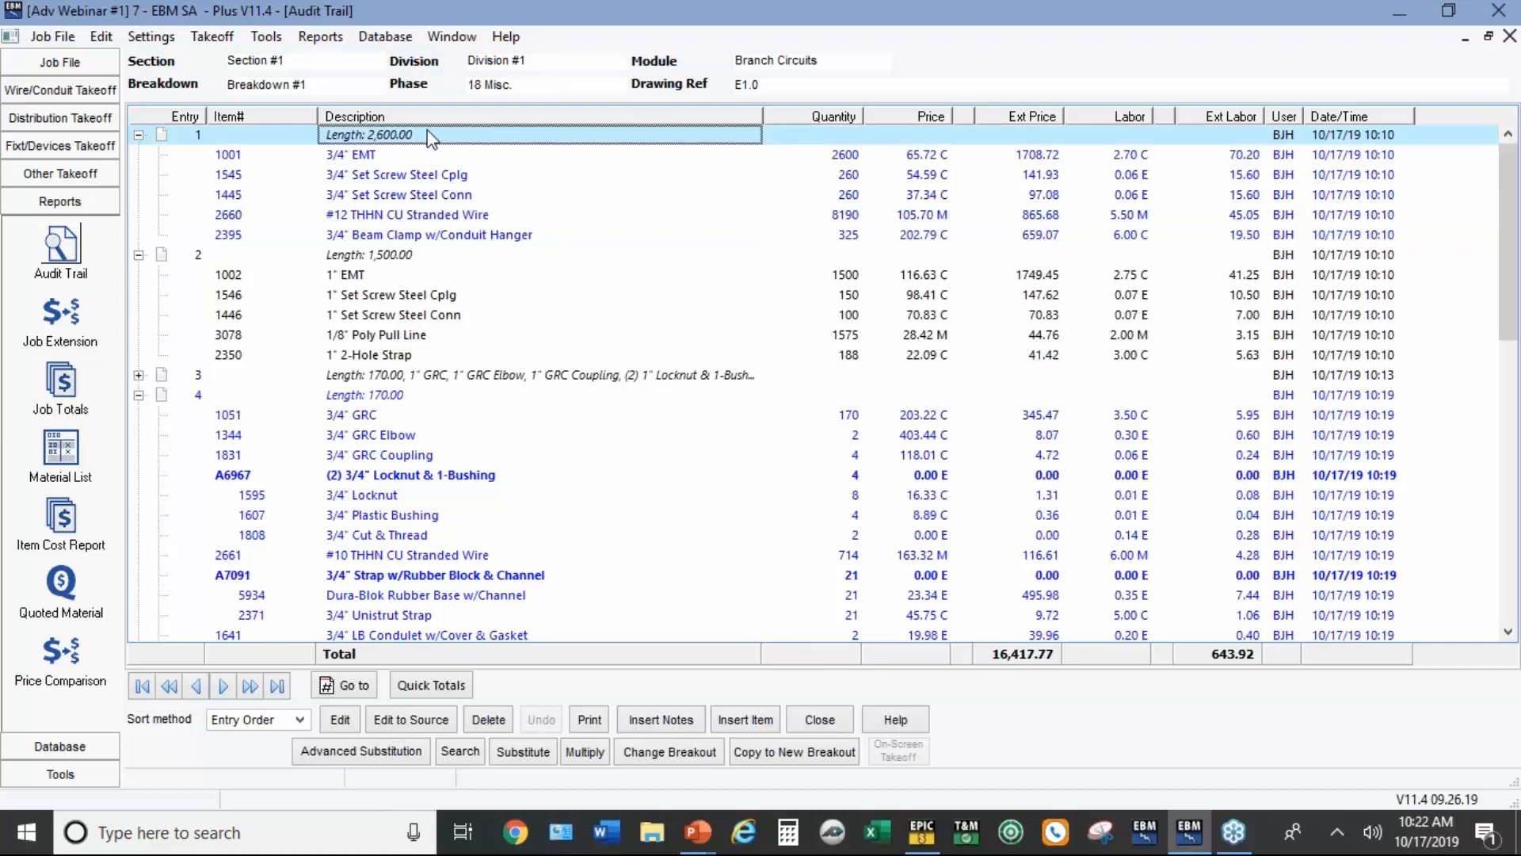
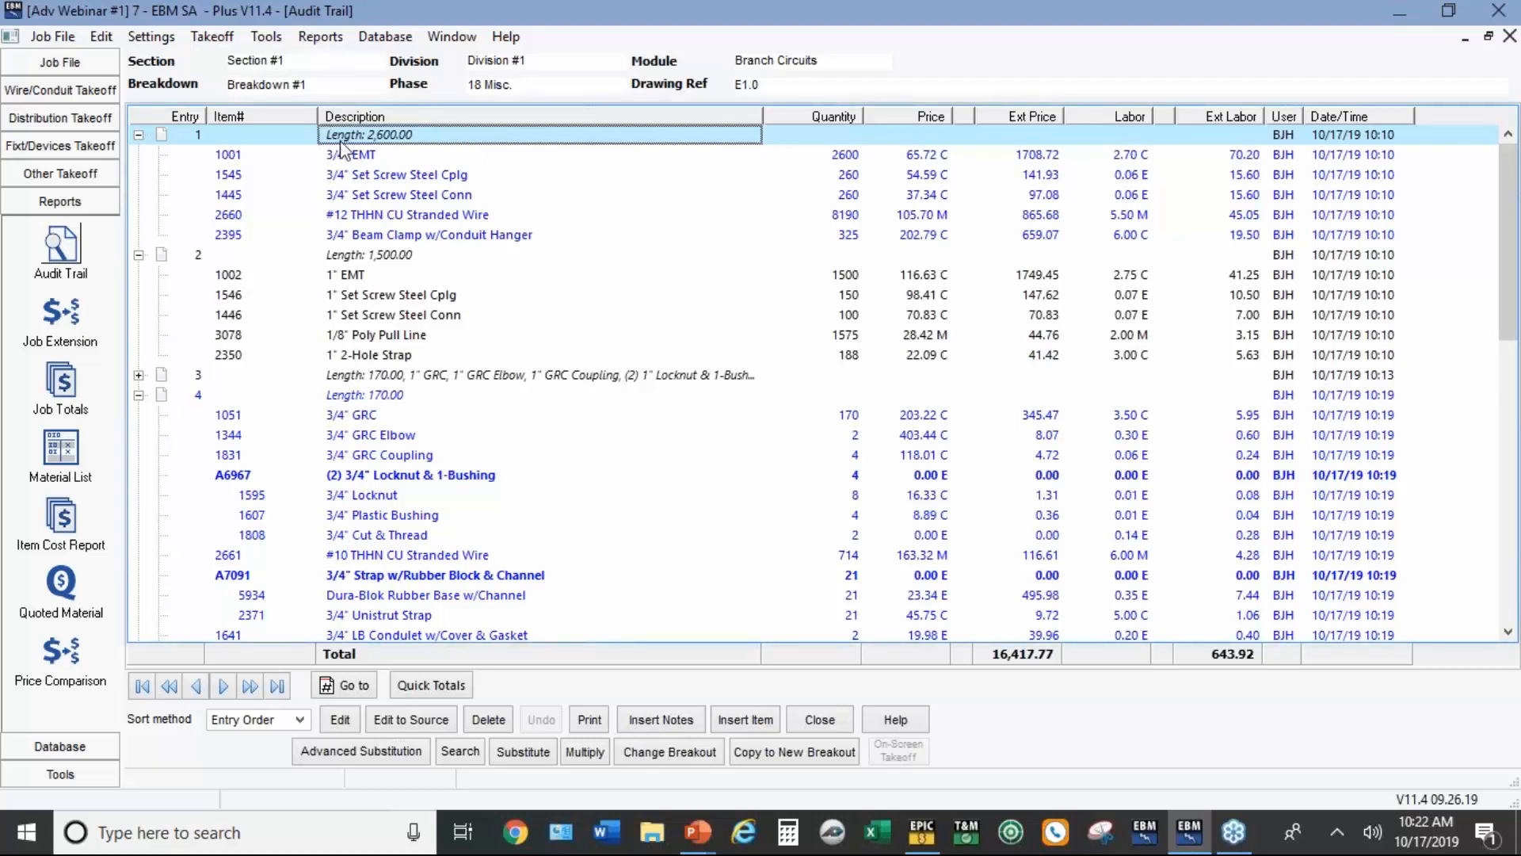
pyautogui.click(35, 70)
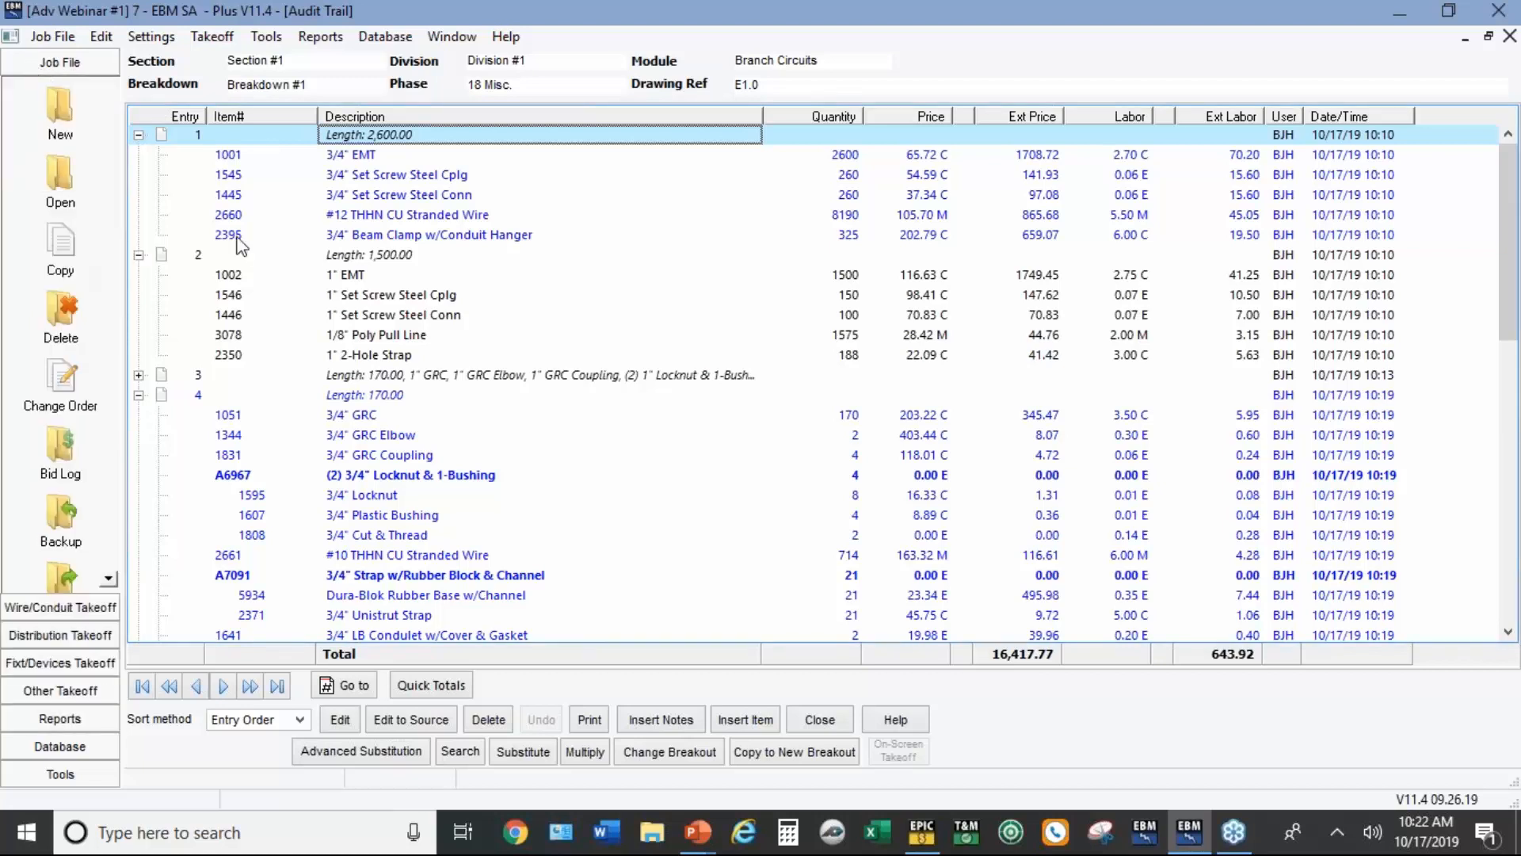
pyautogui.click(368, 237)
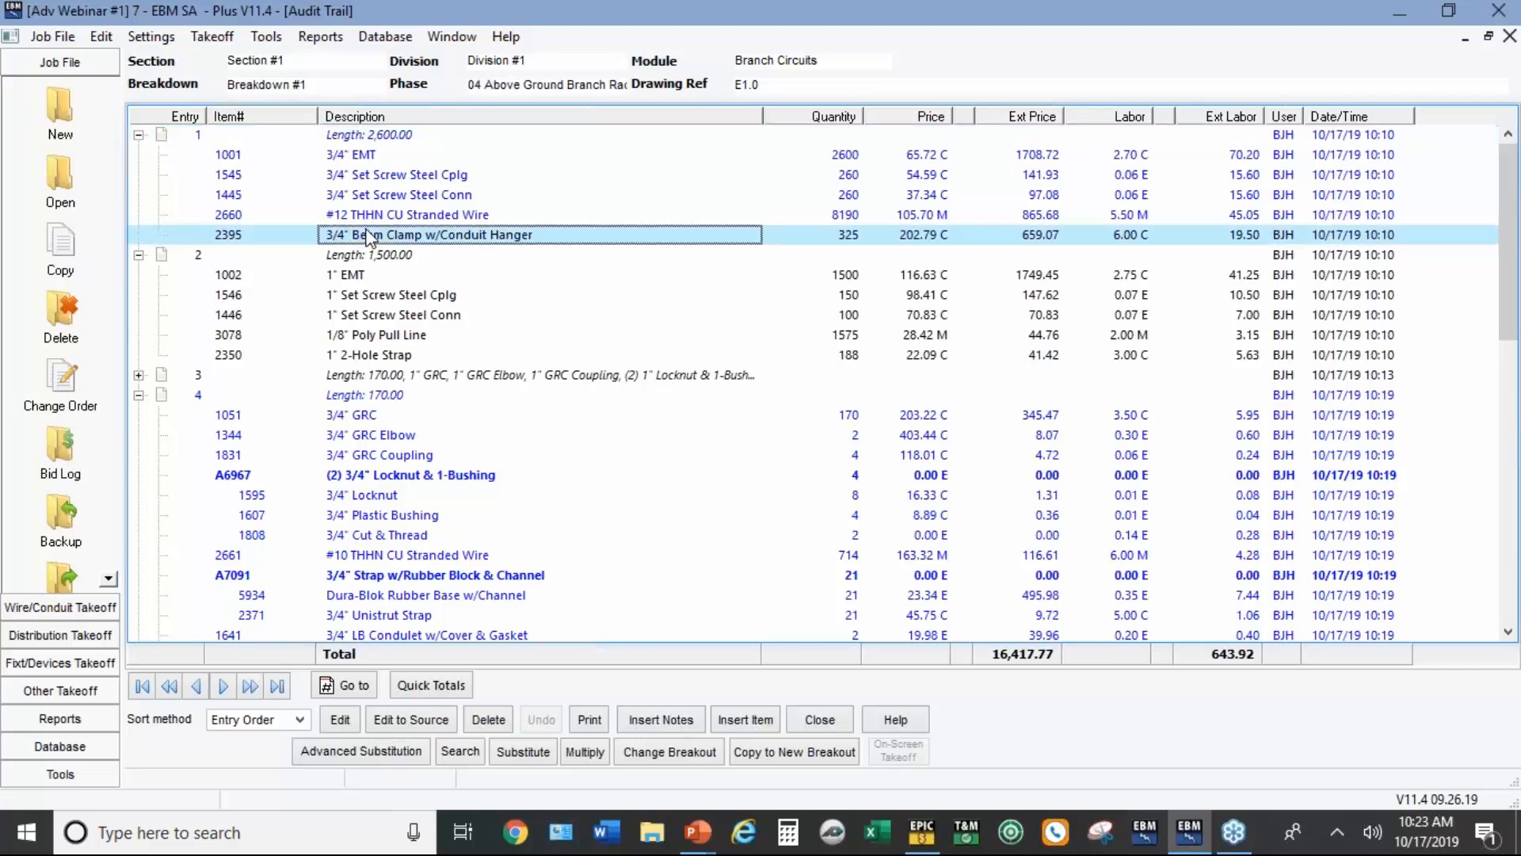
# Step: Convert entry 1 and all identical entries from conduit to cable using the saved 12/2 Alum Clad MC Cable (w/grd) assembly, without confirming each entry
pyautogui.click(379, 139)
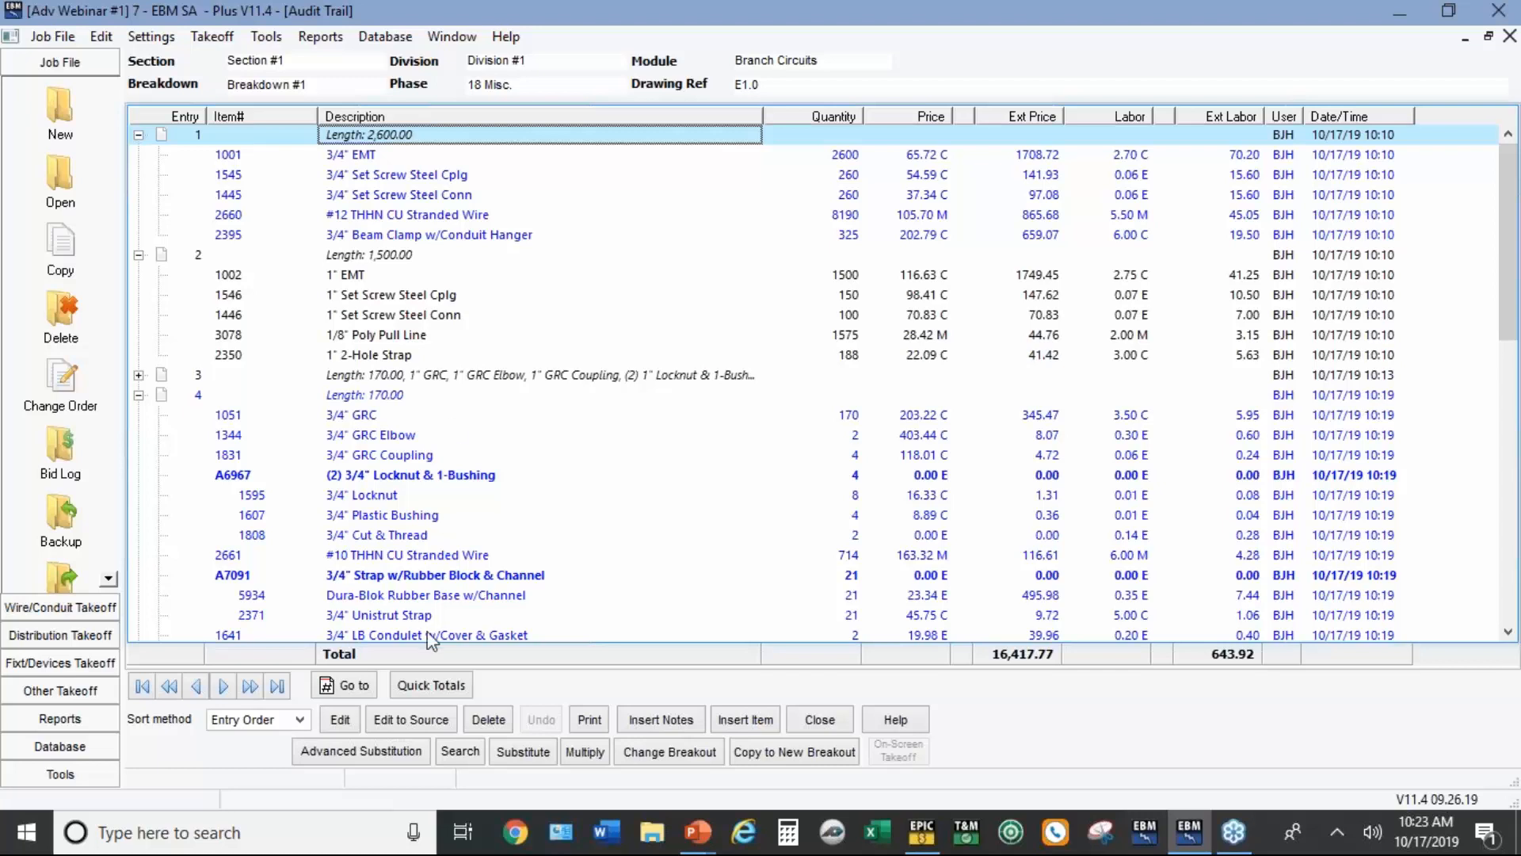
pyautogui.click(360, 750)
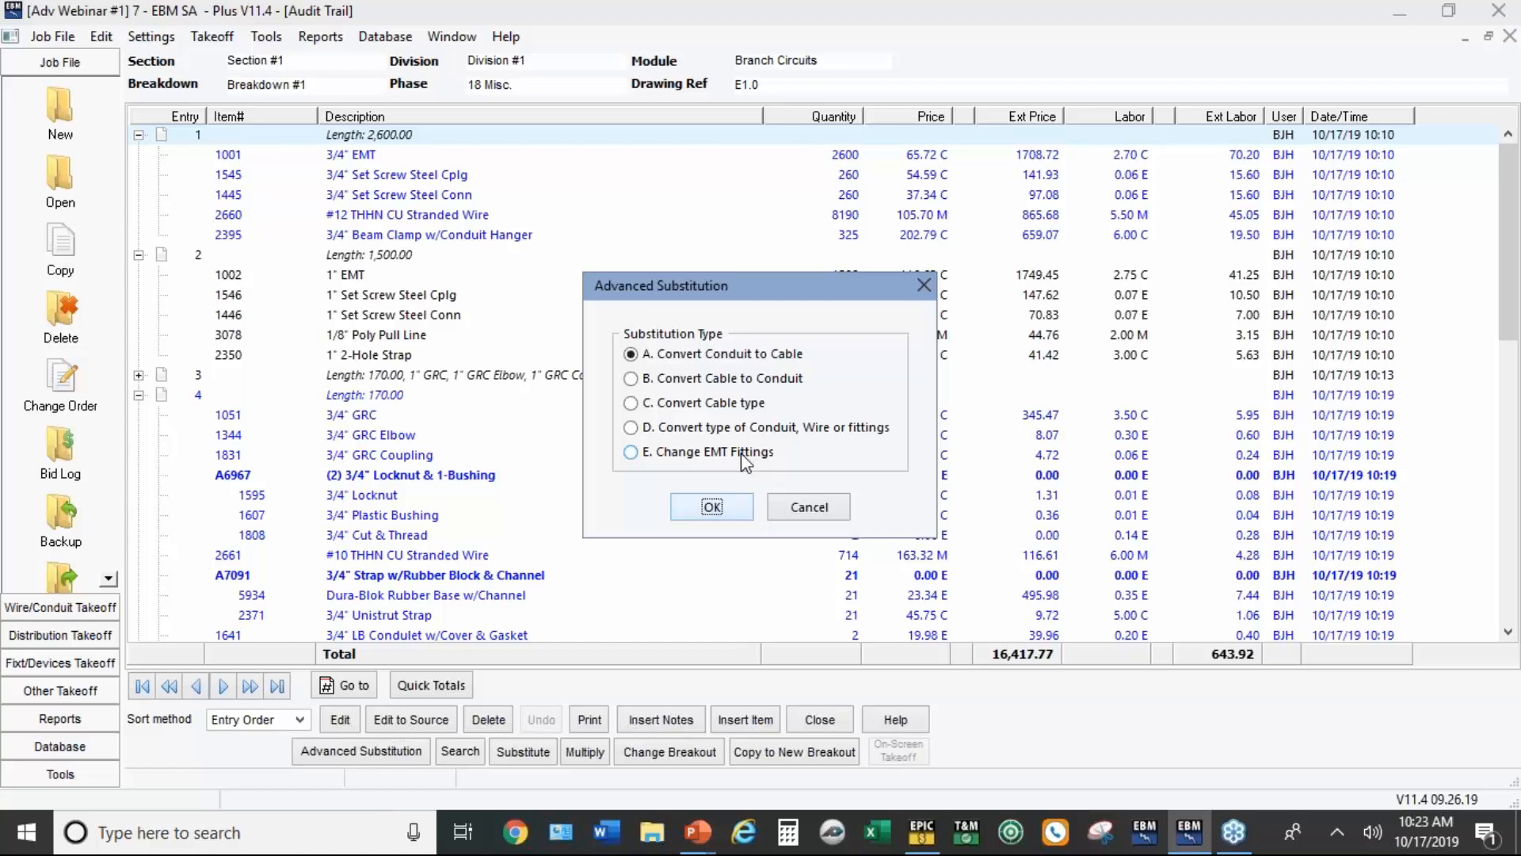
pyautogui.click(748, 507)
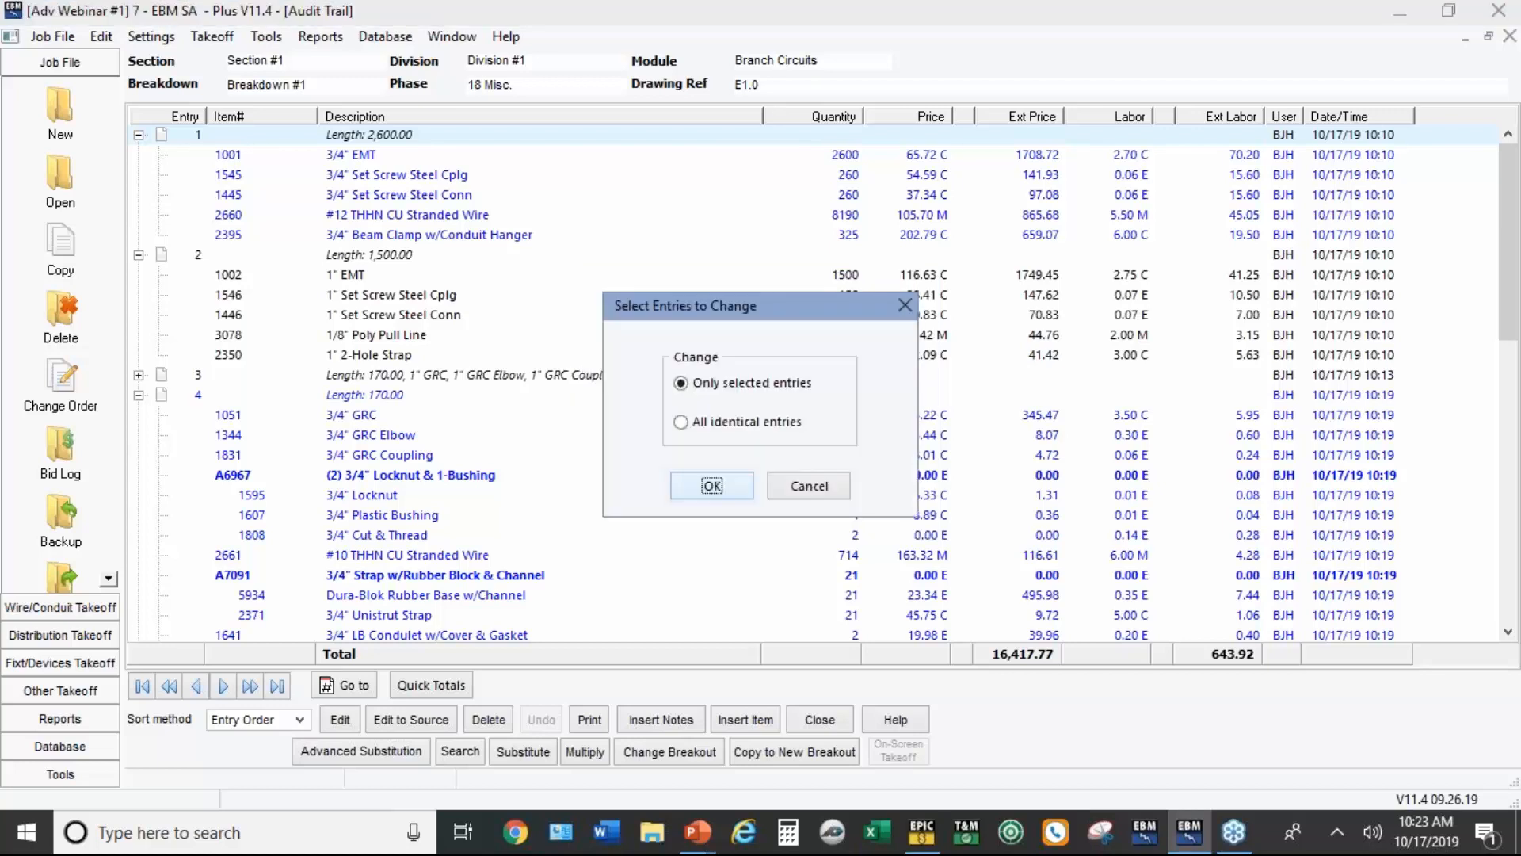
pyautogui.click(728, 420)
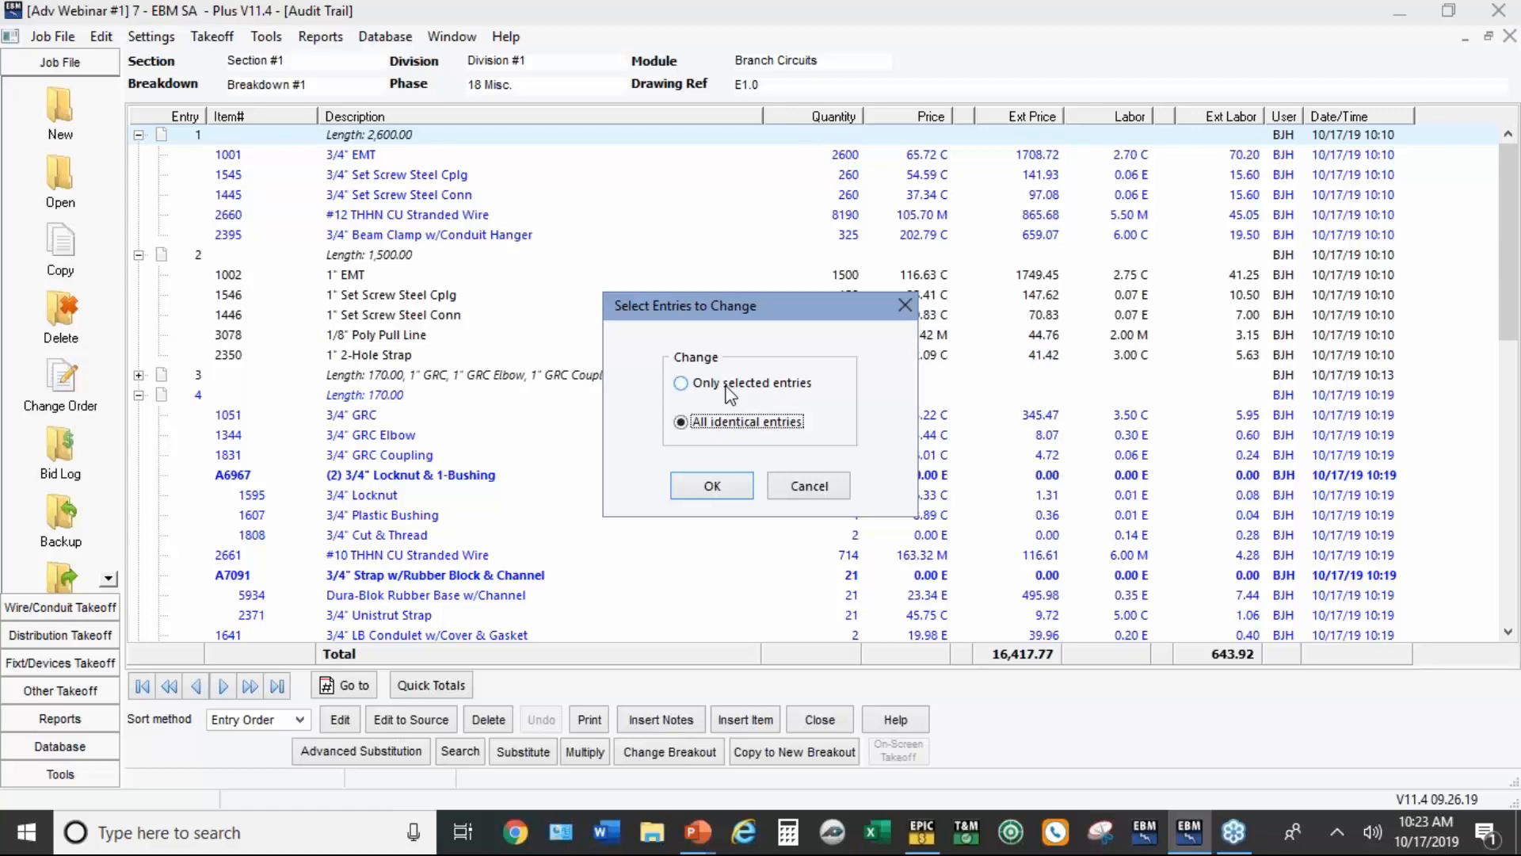
pyautogui.click(730, 484)
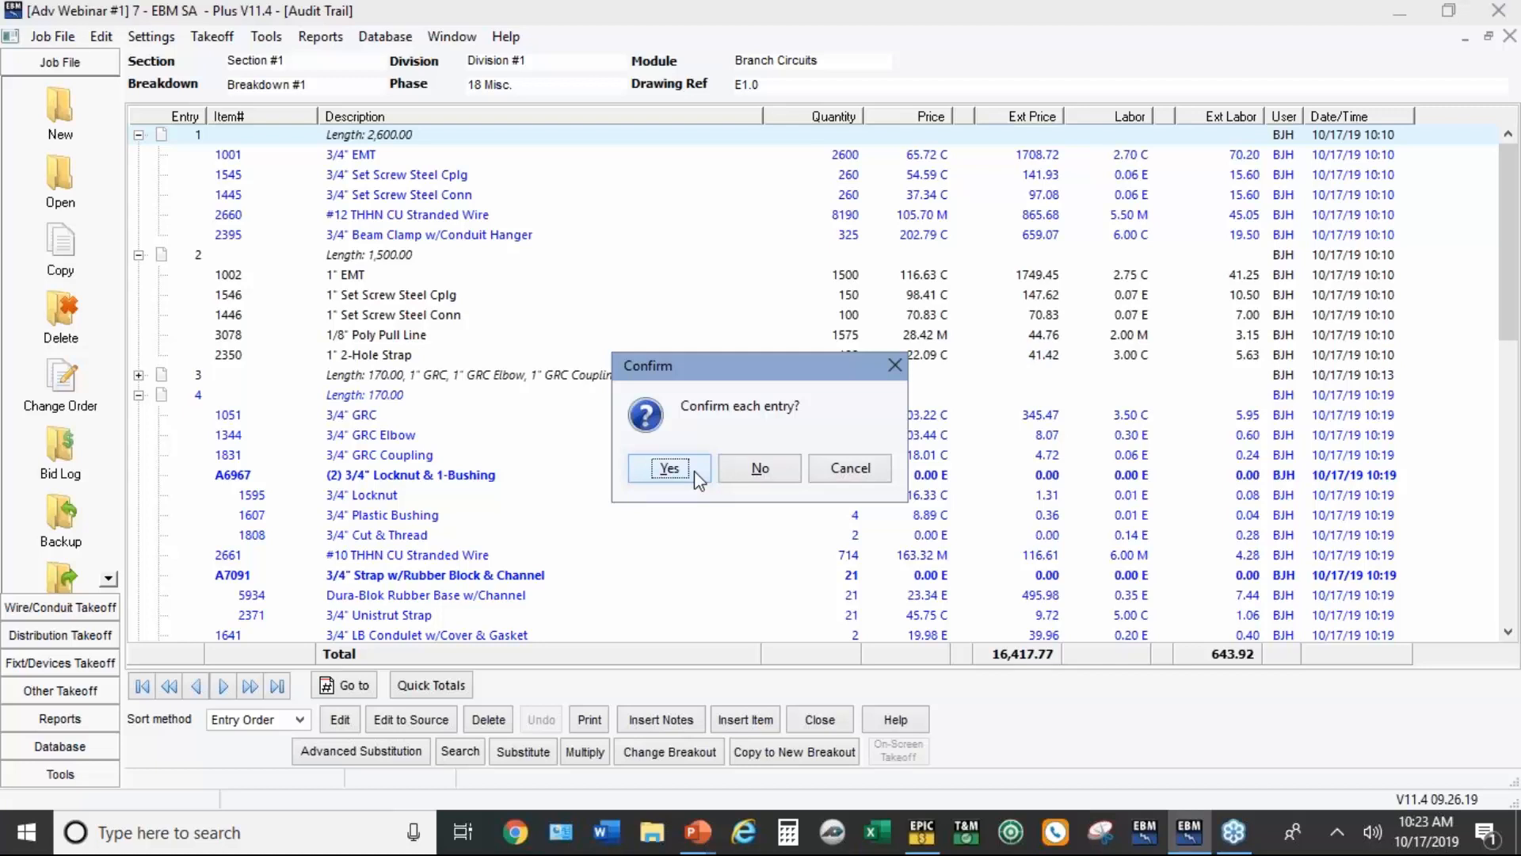
pyautogui.click(750, 472)
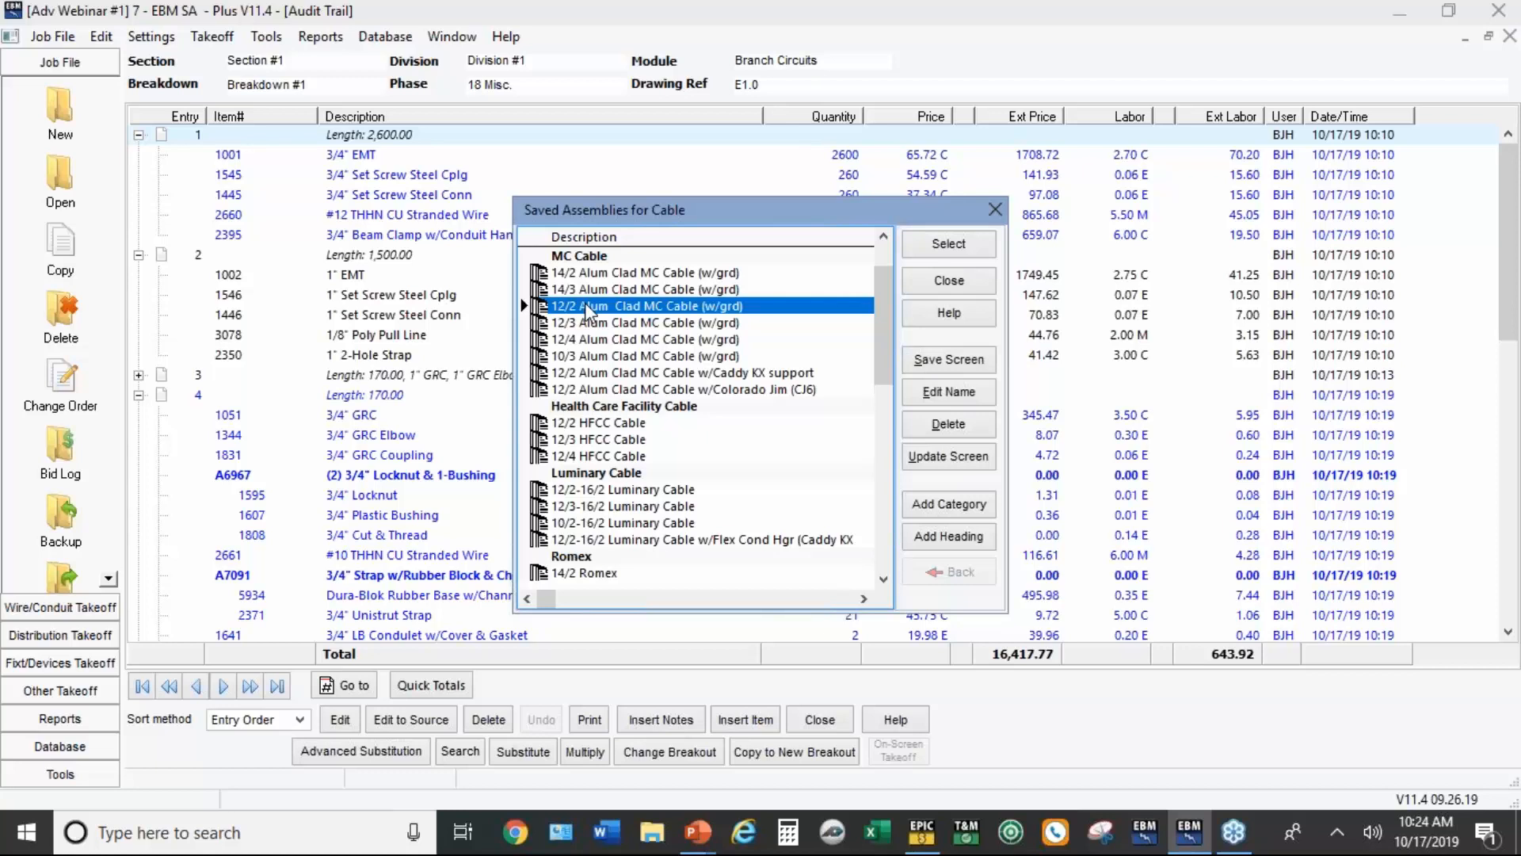
pyautogui.click(948, 243)
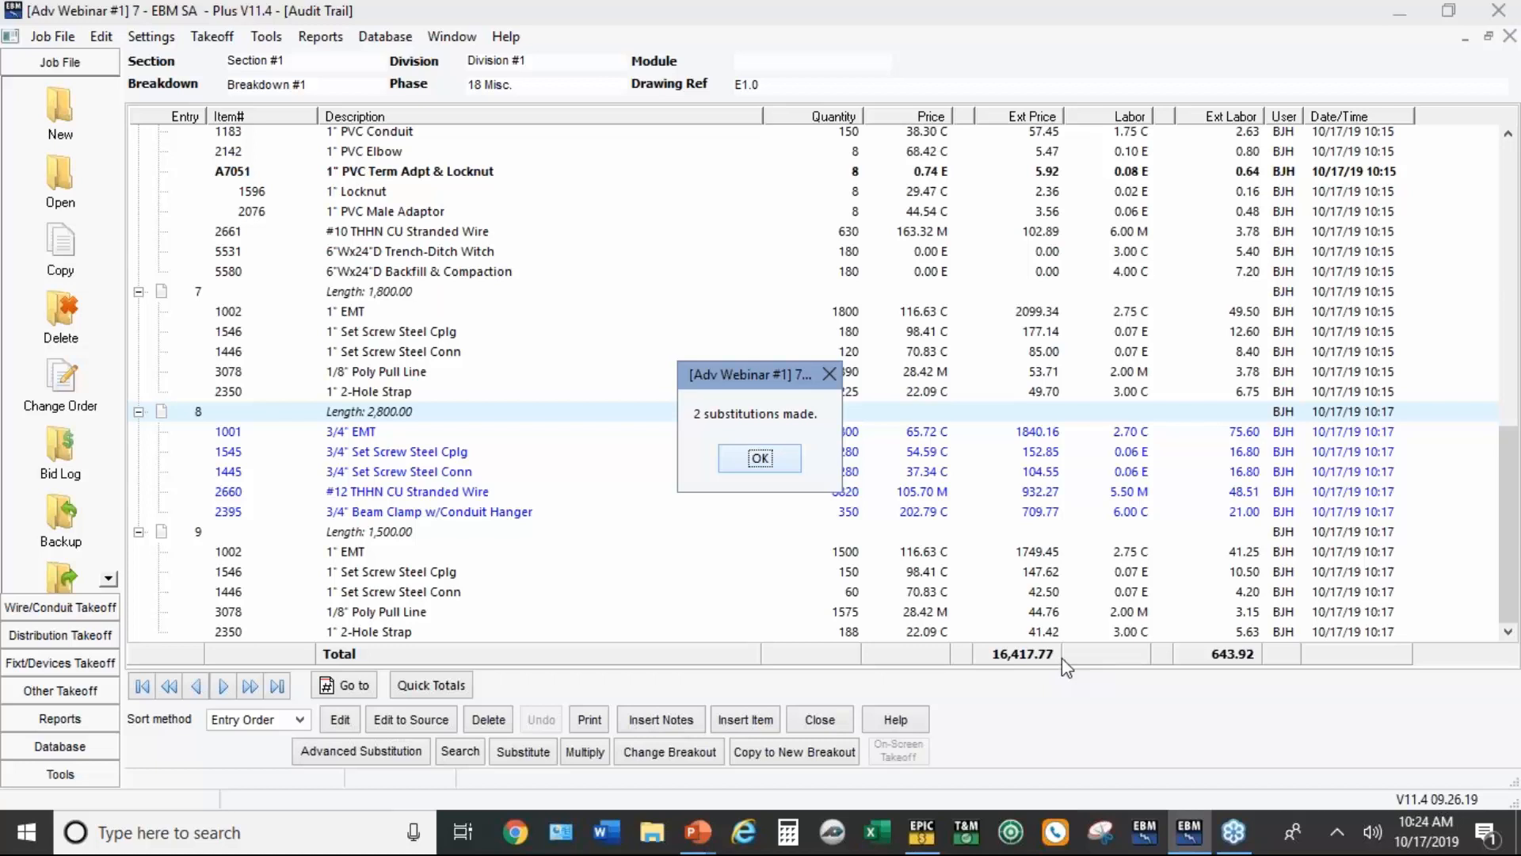
pyautogui.click(759, 459)
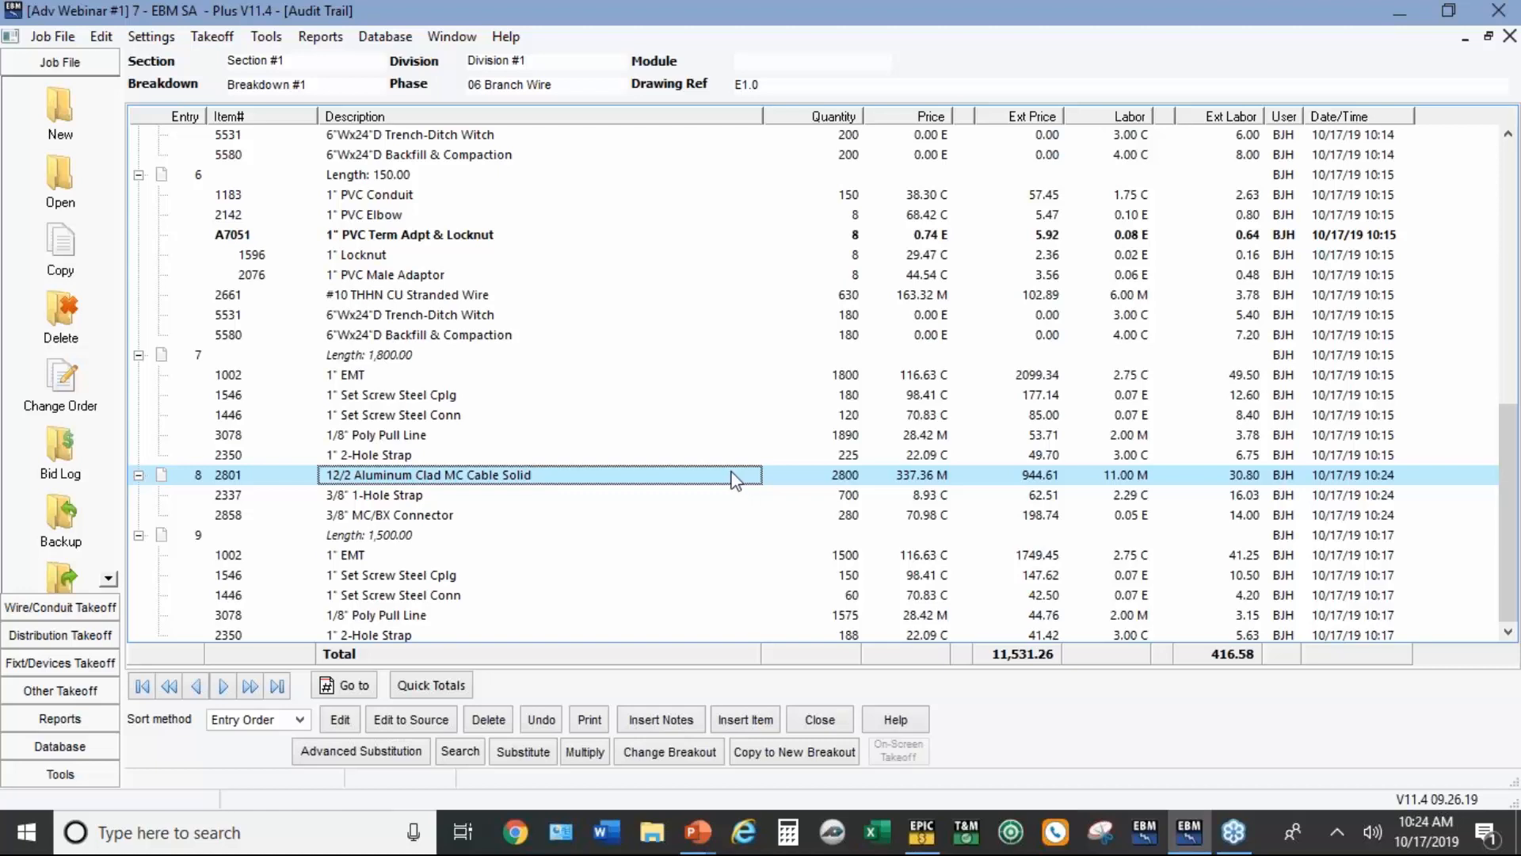
# Step: Undo the conduit-to-cable conversion in the audit trail
pyautogui.click(544, 720)
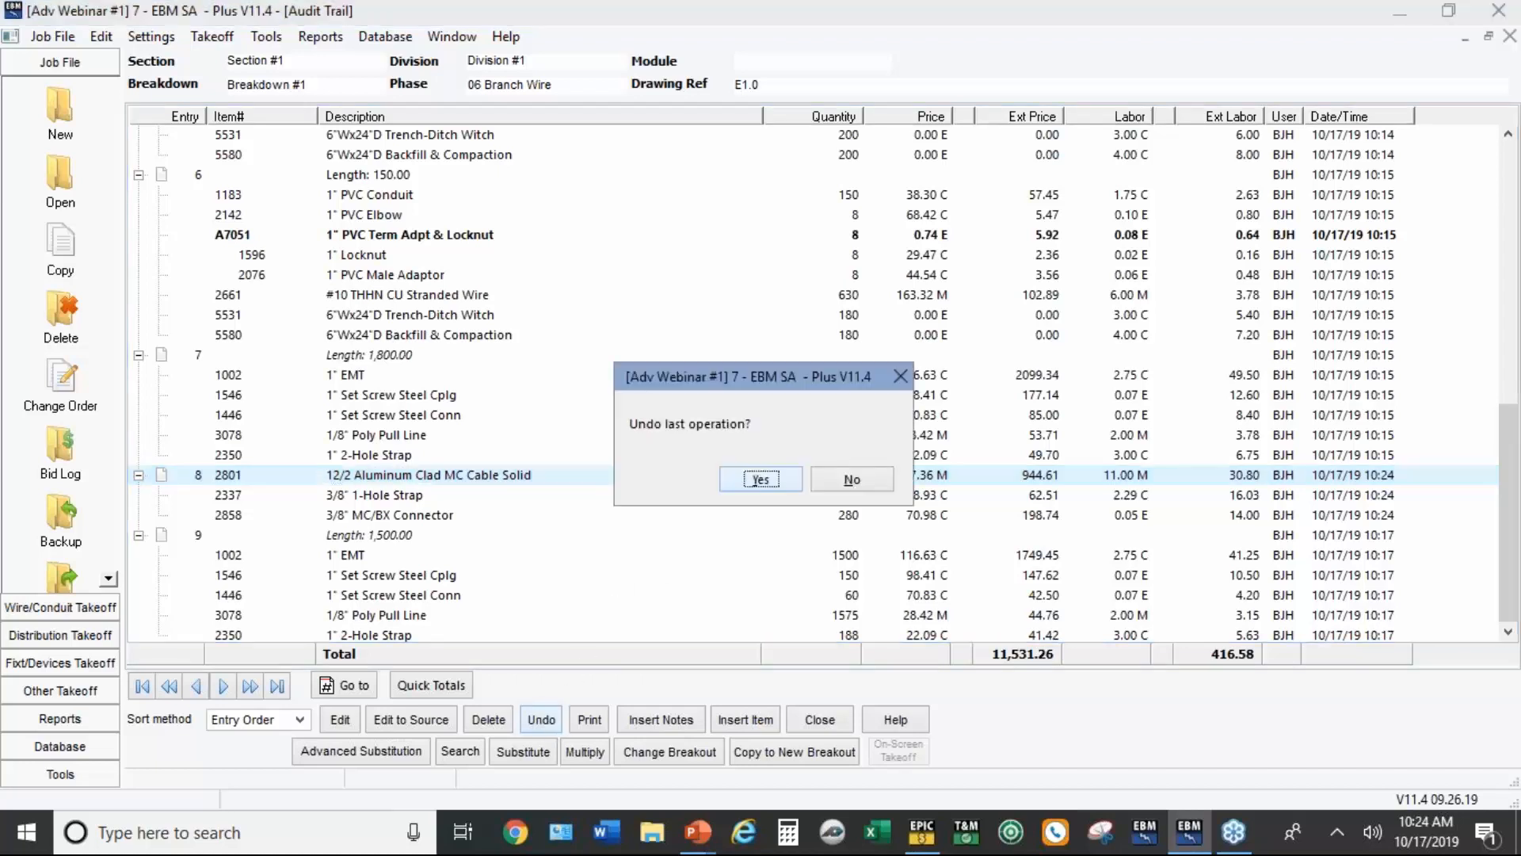
pyautogui.click(758, 481)
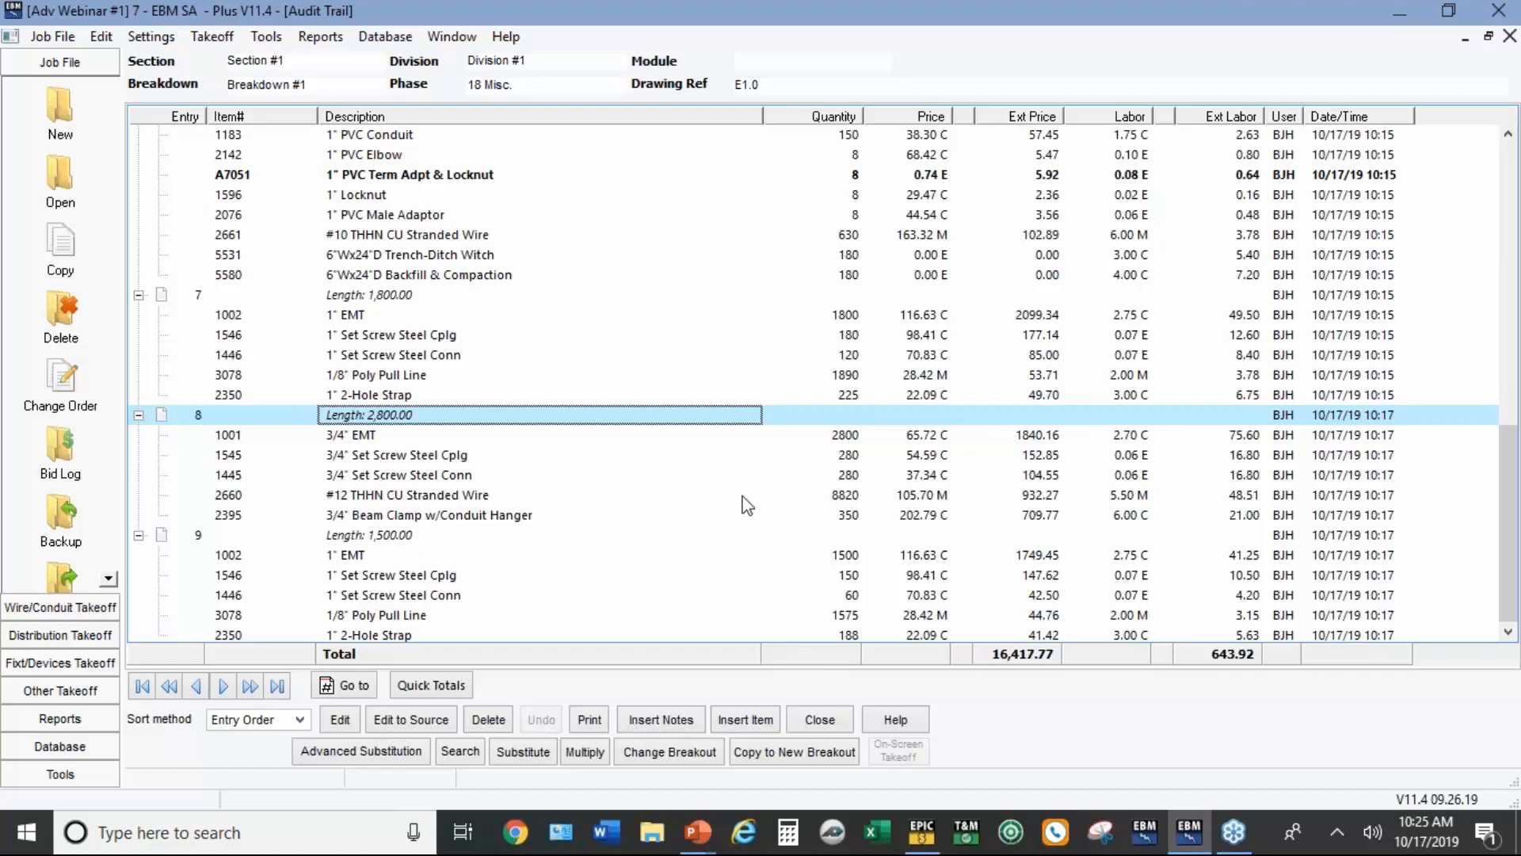
# Step: Multiply all audit trail takeoff entries, 1 through 9, by a factor of 3
pyautogui.scroll(9, 724, 577)
pyautogui.scroll(4, 721, 574)
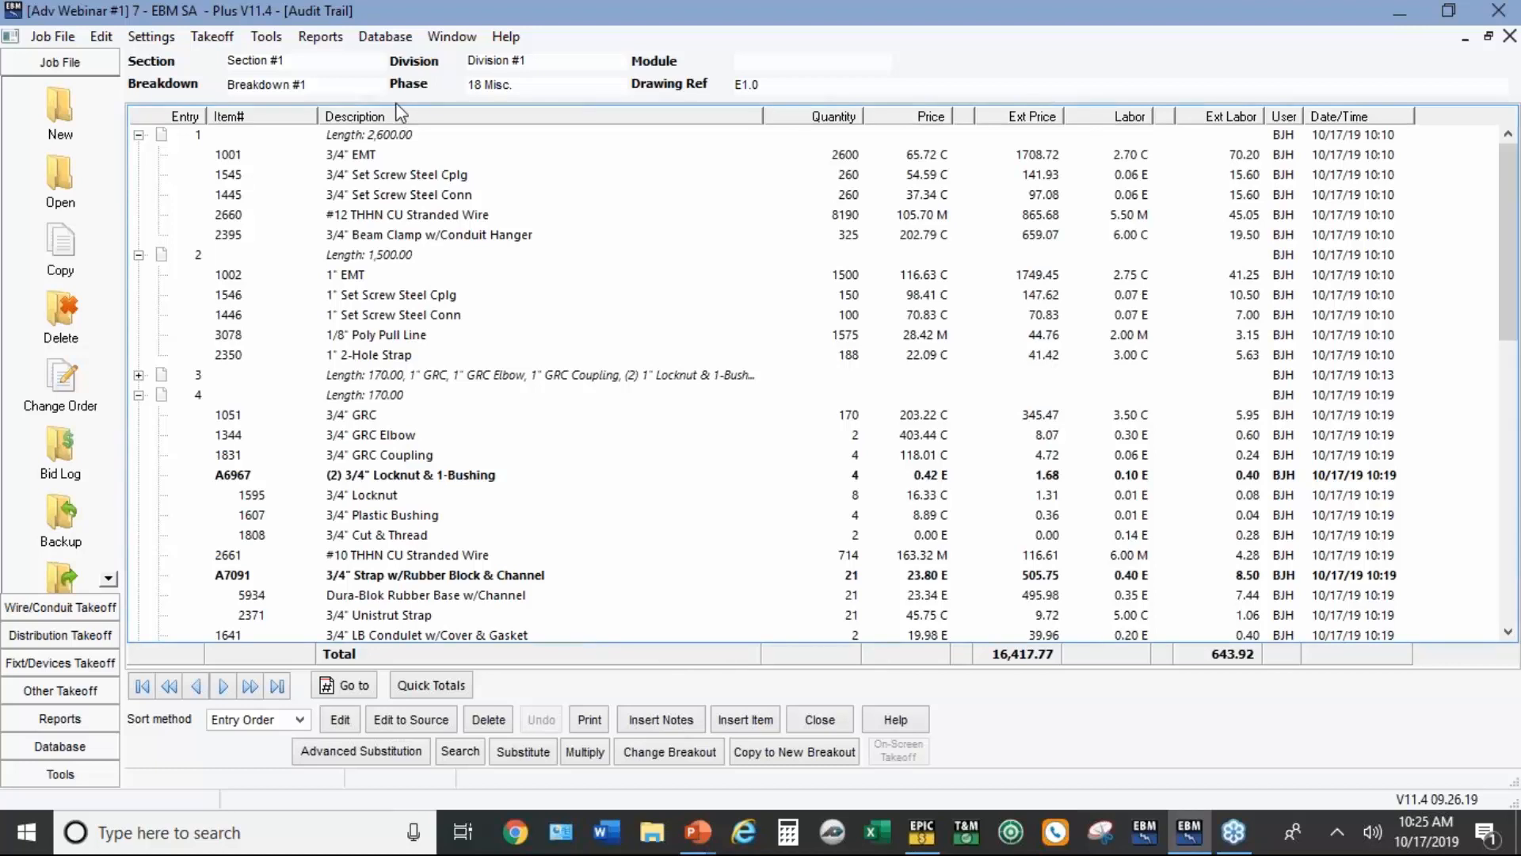
pyautogui.click(396, 136)
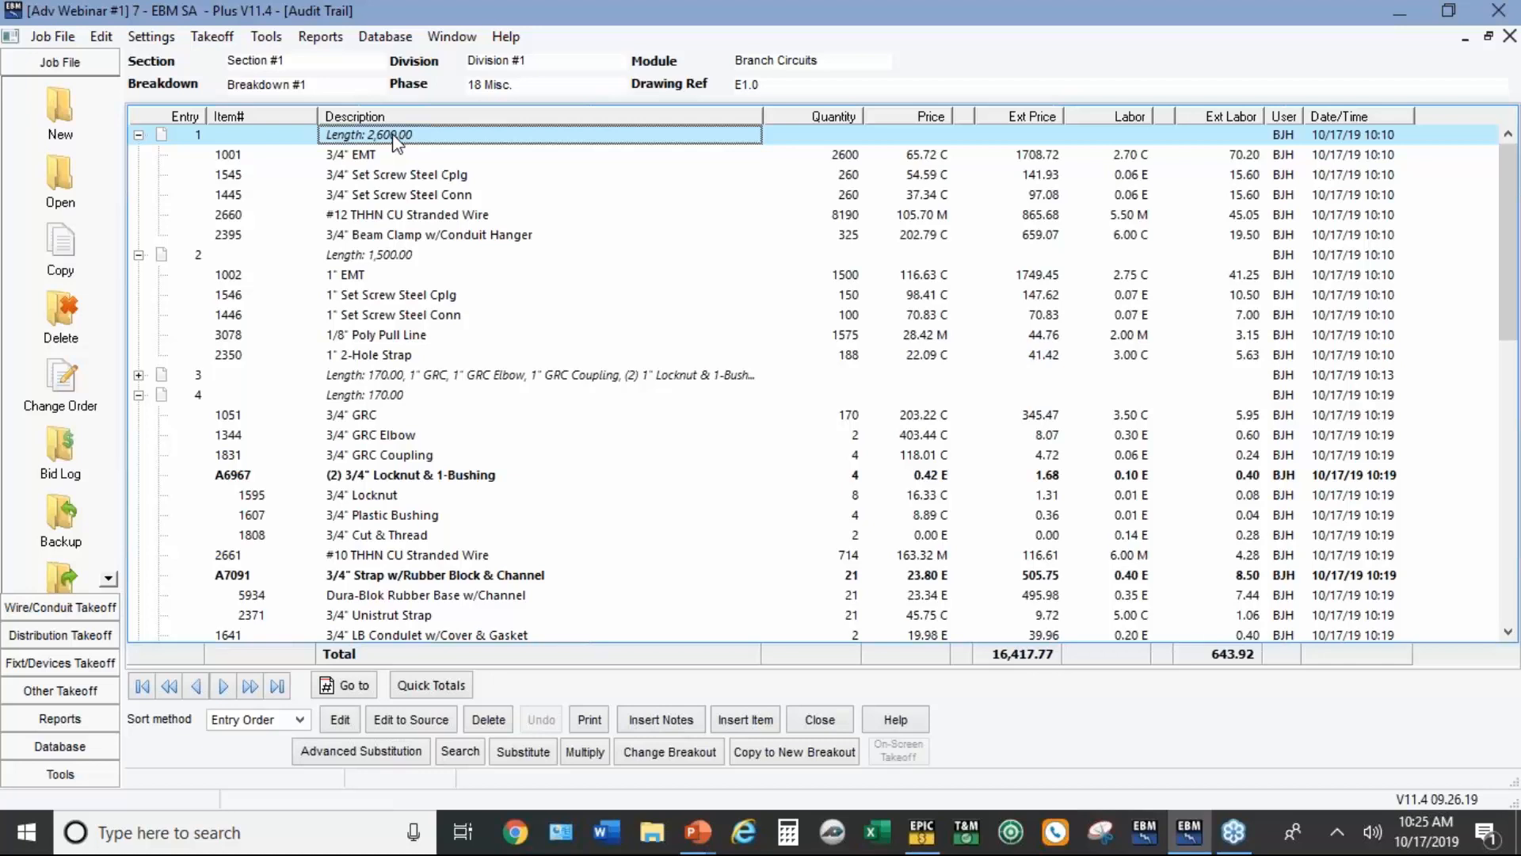
pyautogui.scroll(-10, 697, 368)
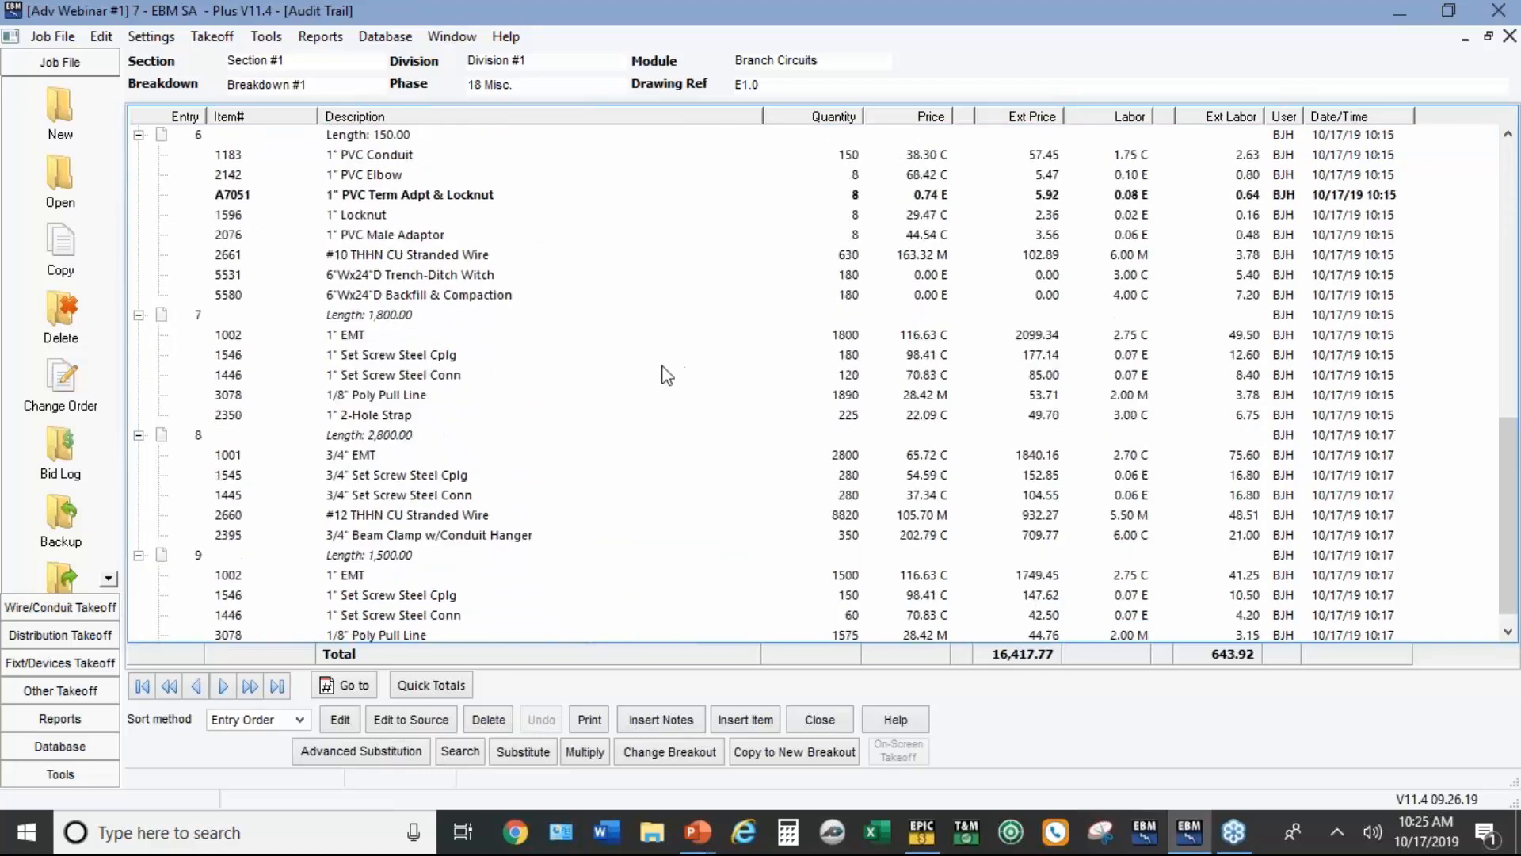
pyautogui.scroll(-1, 667, 375)
pyautogui.keyDown('shift'); pyautogui.click(363, 625); pyautogui.keyUp('shift')
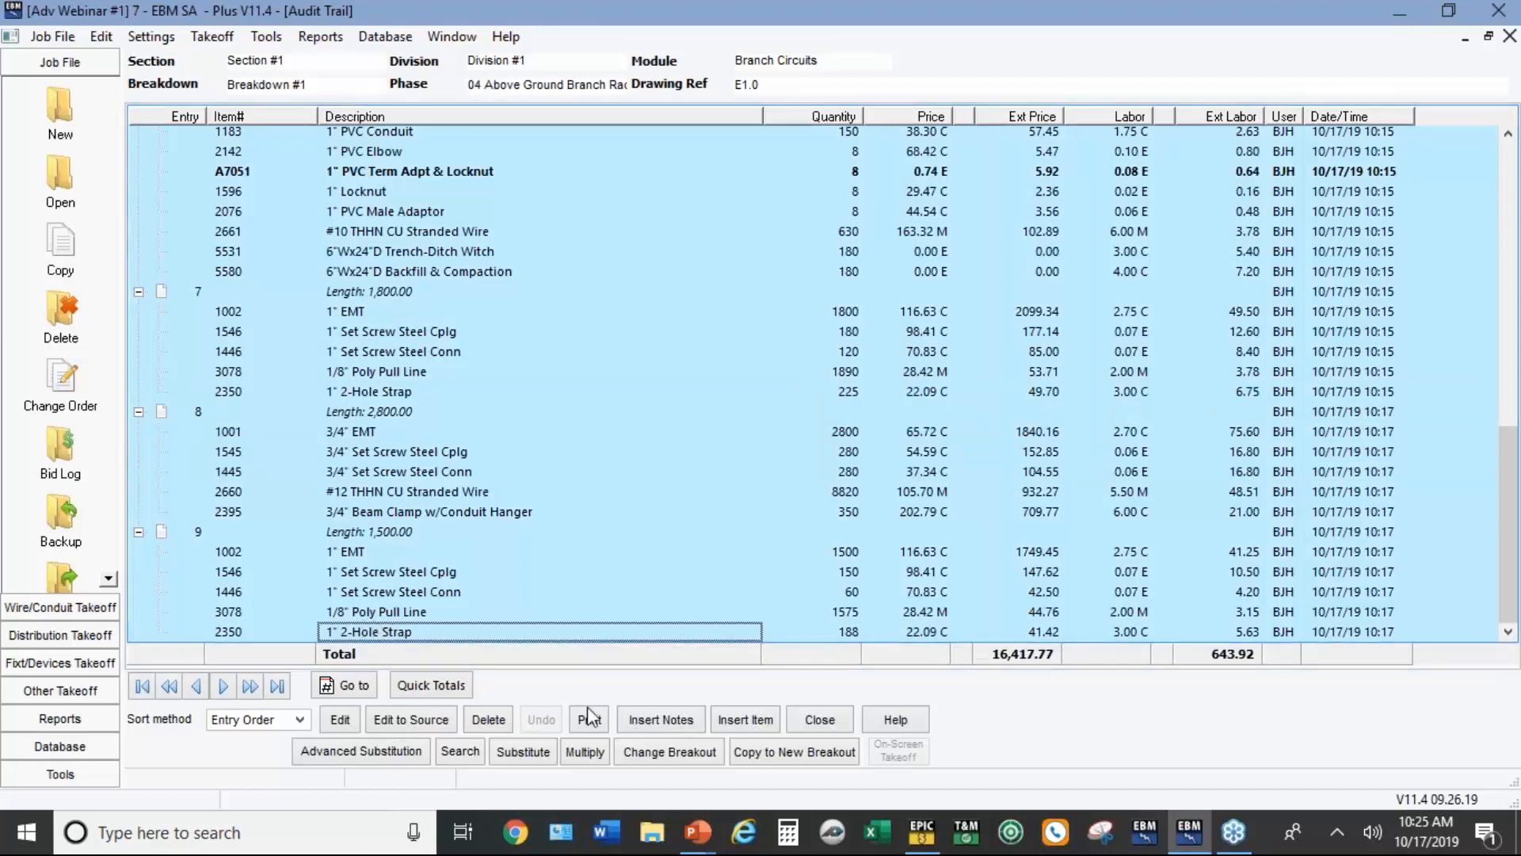
pyautogui.click(585, 752)
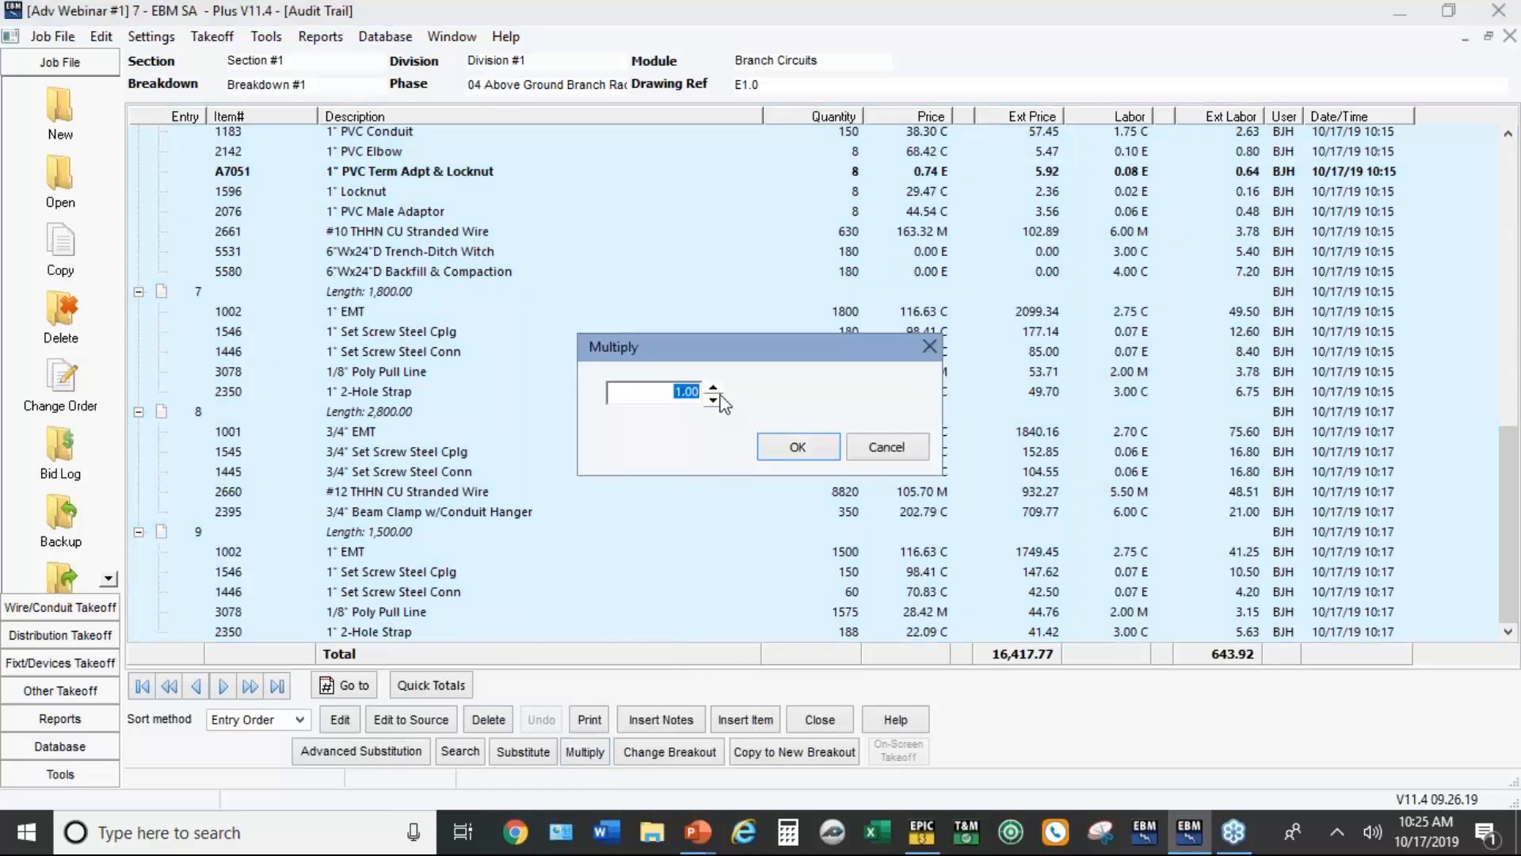
pyautogui.click(713, 388)
pyautogui.click(713, 389)
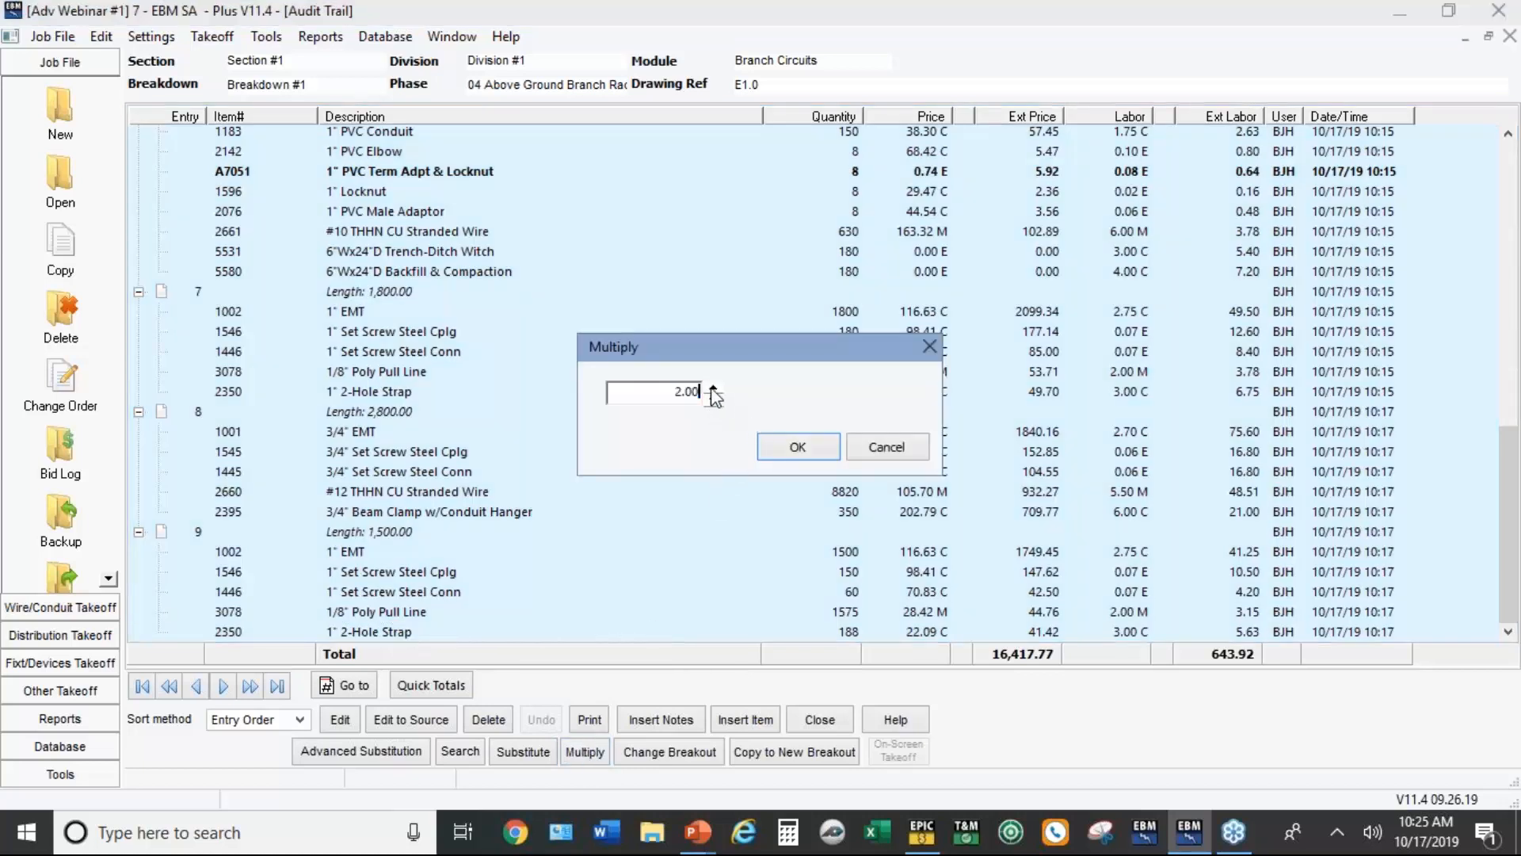
pyautogui.click(799, 448)
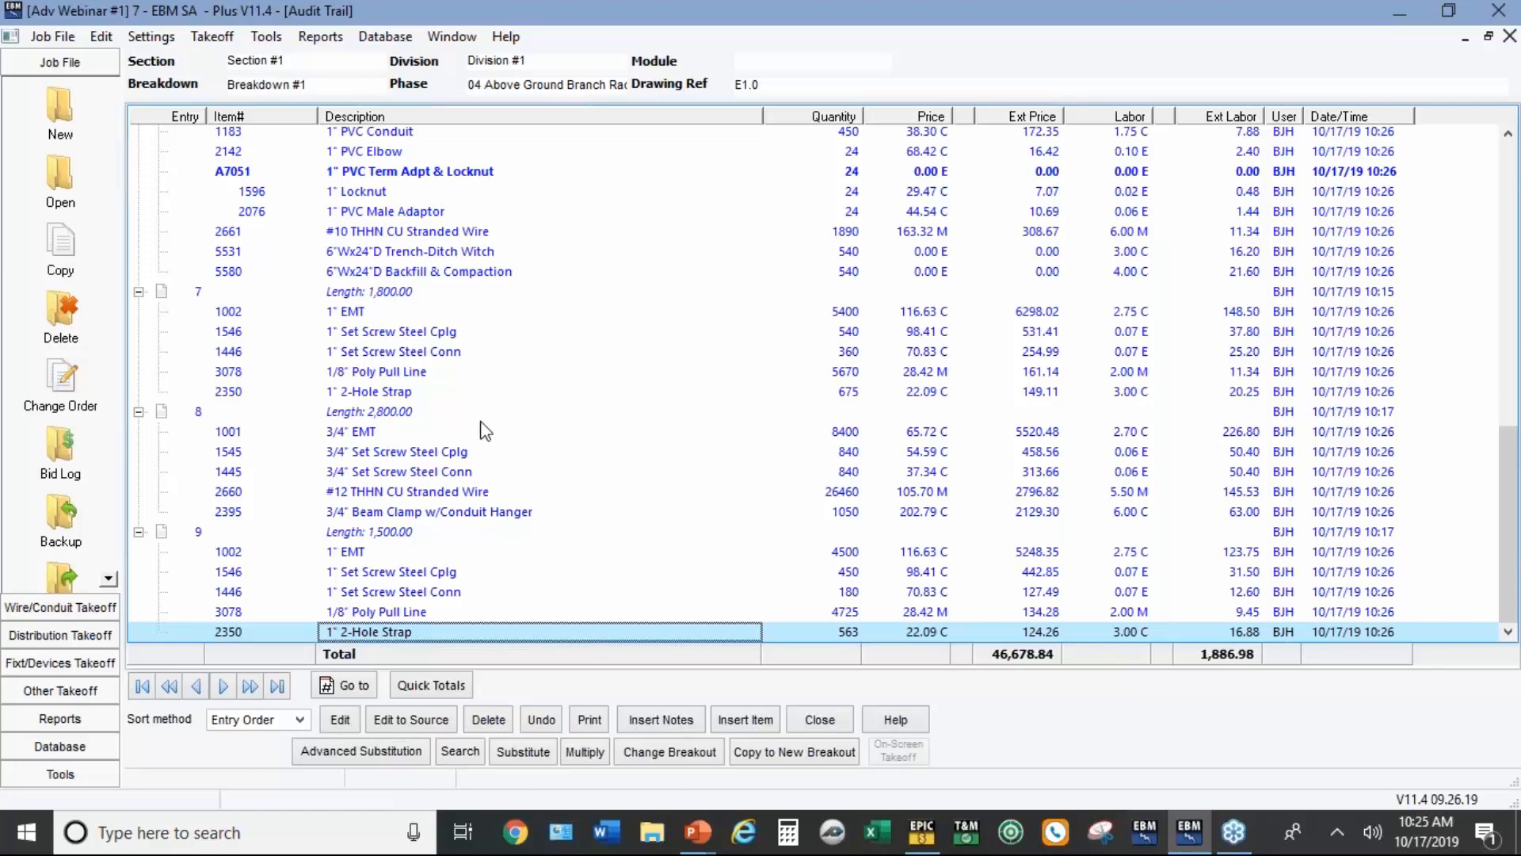
# Step: Browse the pre-built device assemblies for flush wood/metal stud switches, from single-gang to four-gang combinations
pyautogui.click(40, 664)
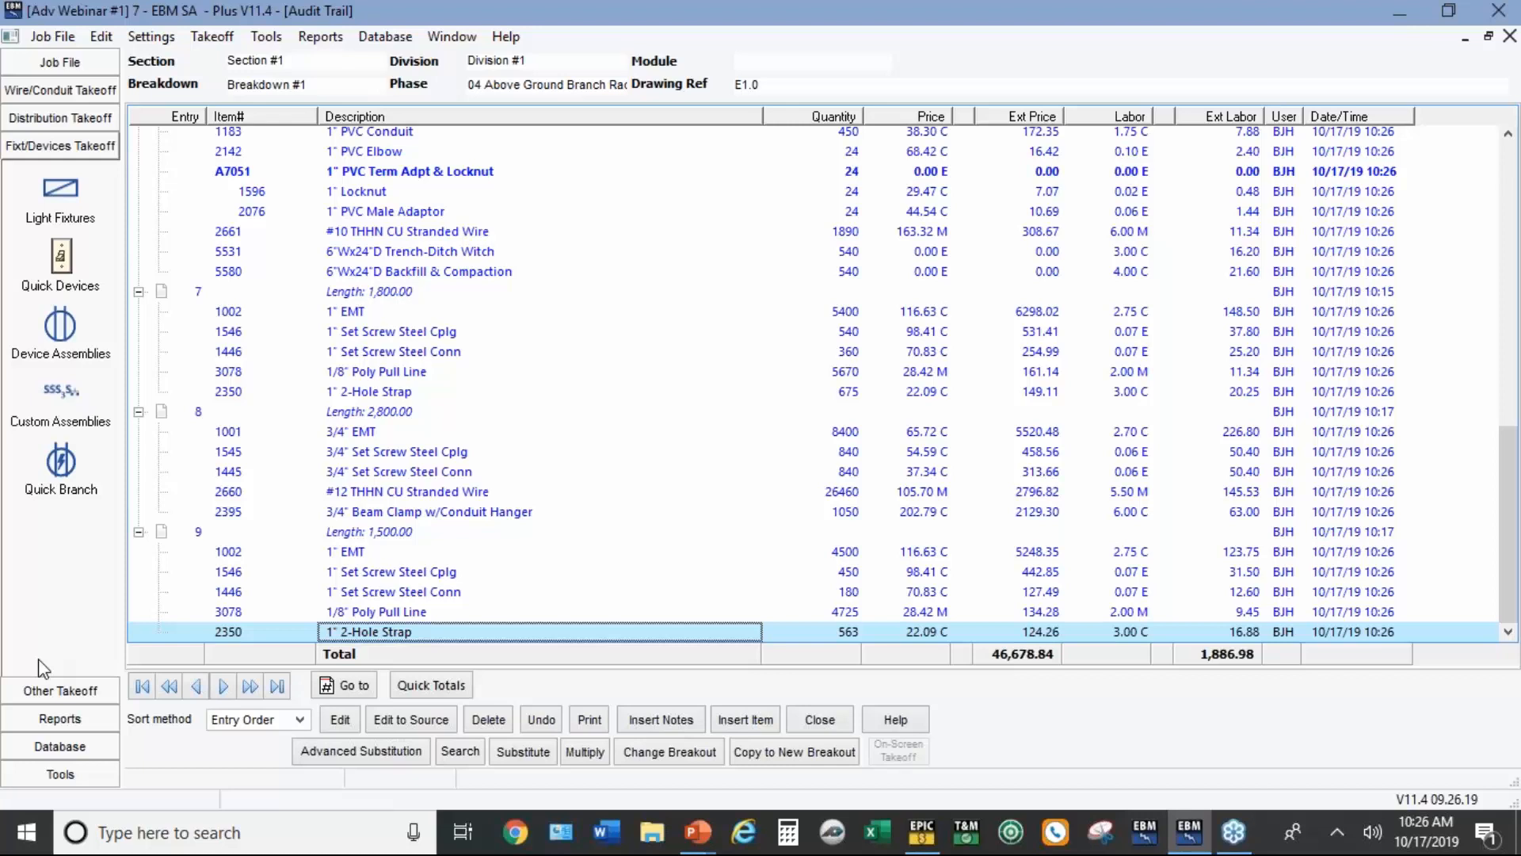
pyautogui.click(60, 328)
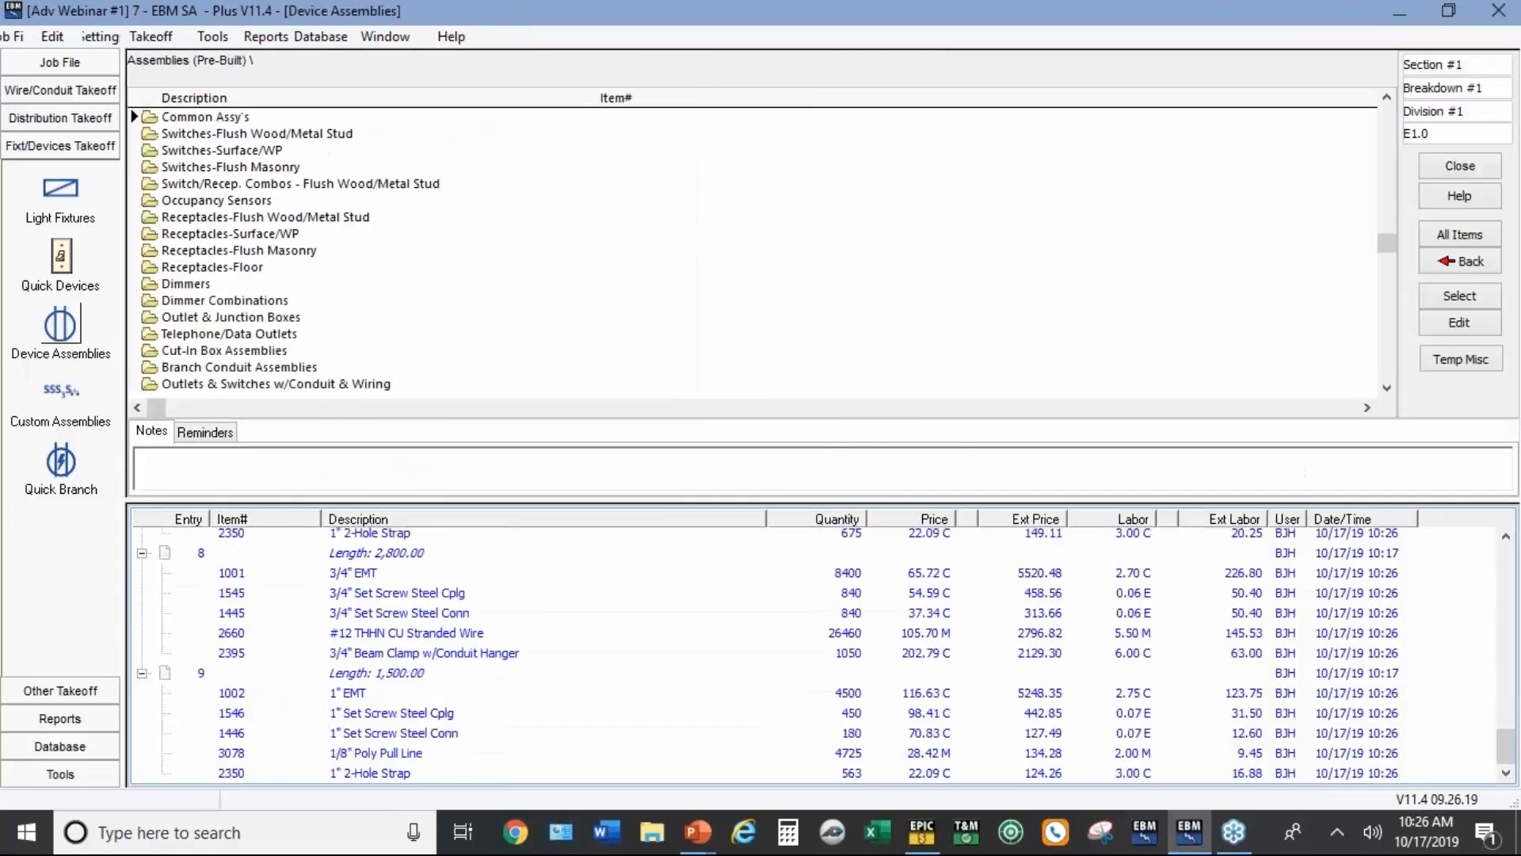
pyautogui.doubleClick(237, 135)
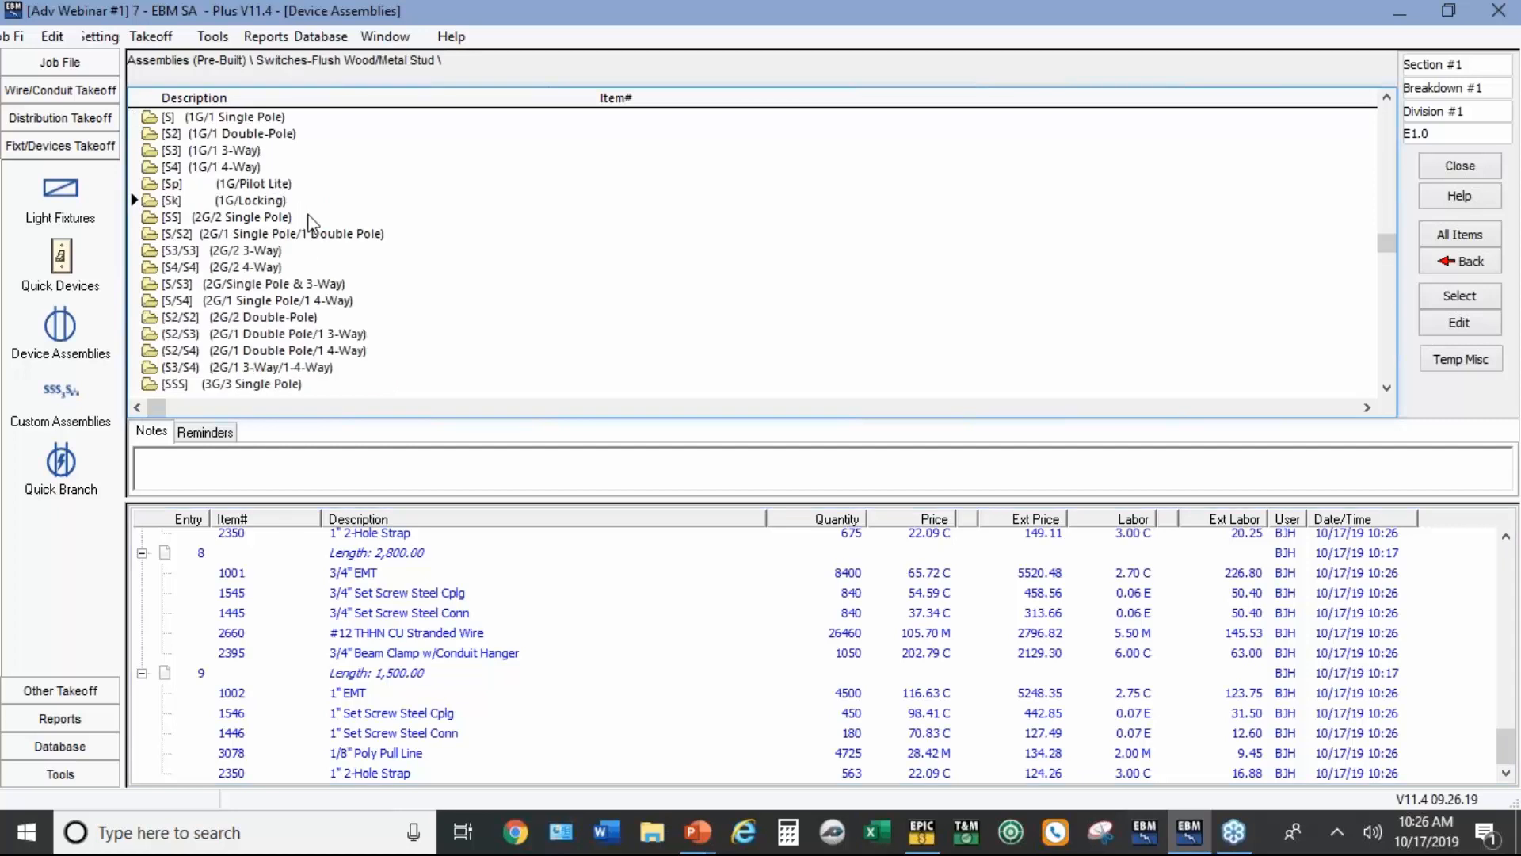
pyautogui.scroll(-6, 309, 222)
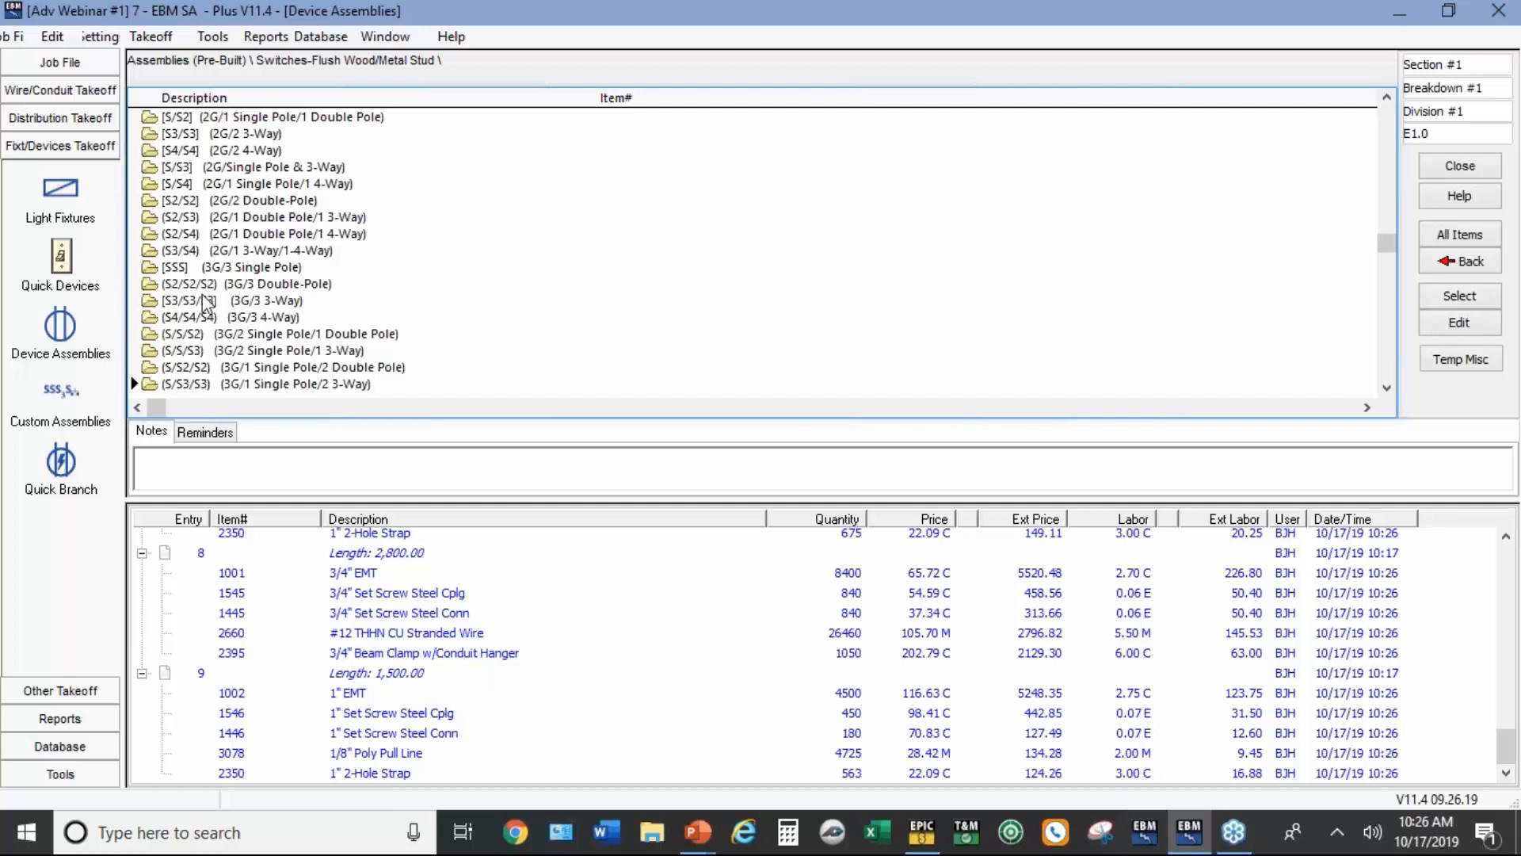
pyautogui.scroll(-2, 202, 342)
pyautogui.scroll(-1, 198, 342)
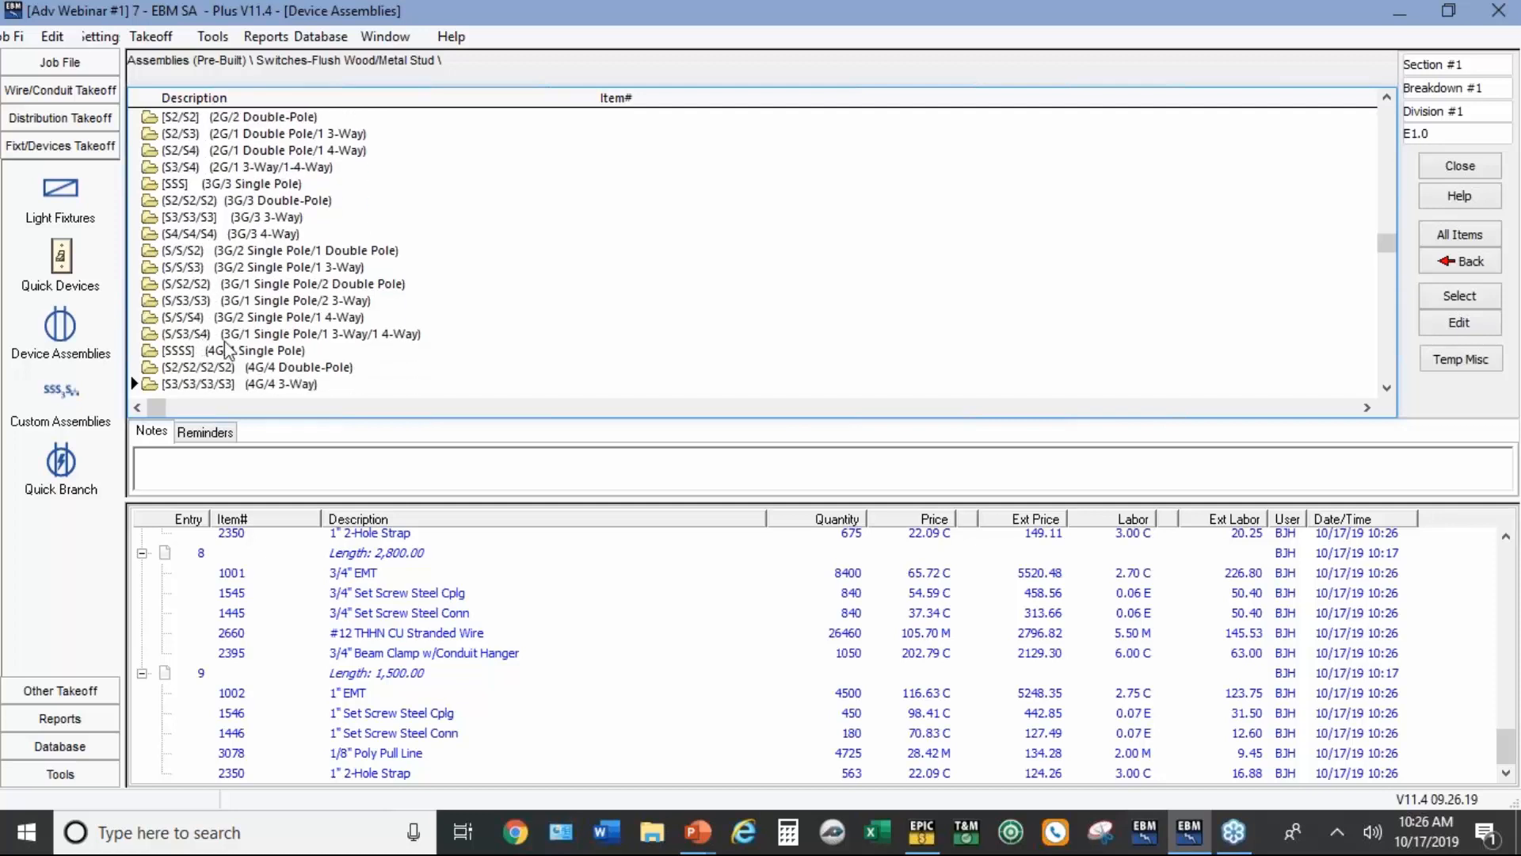
pyautogui.click(231, 353)
pyautogui.scroll(-3, 230, 356)
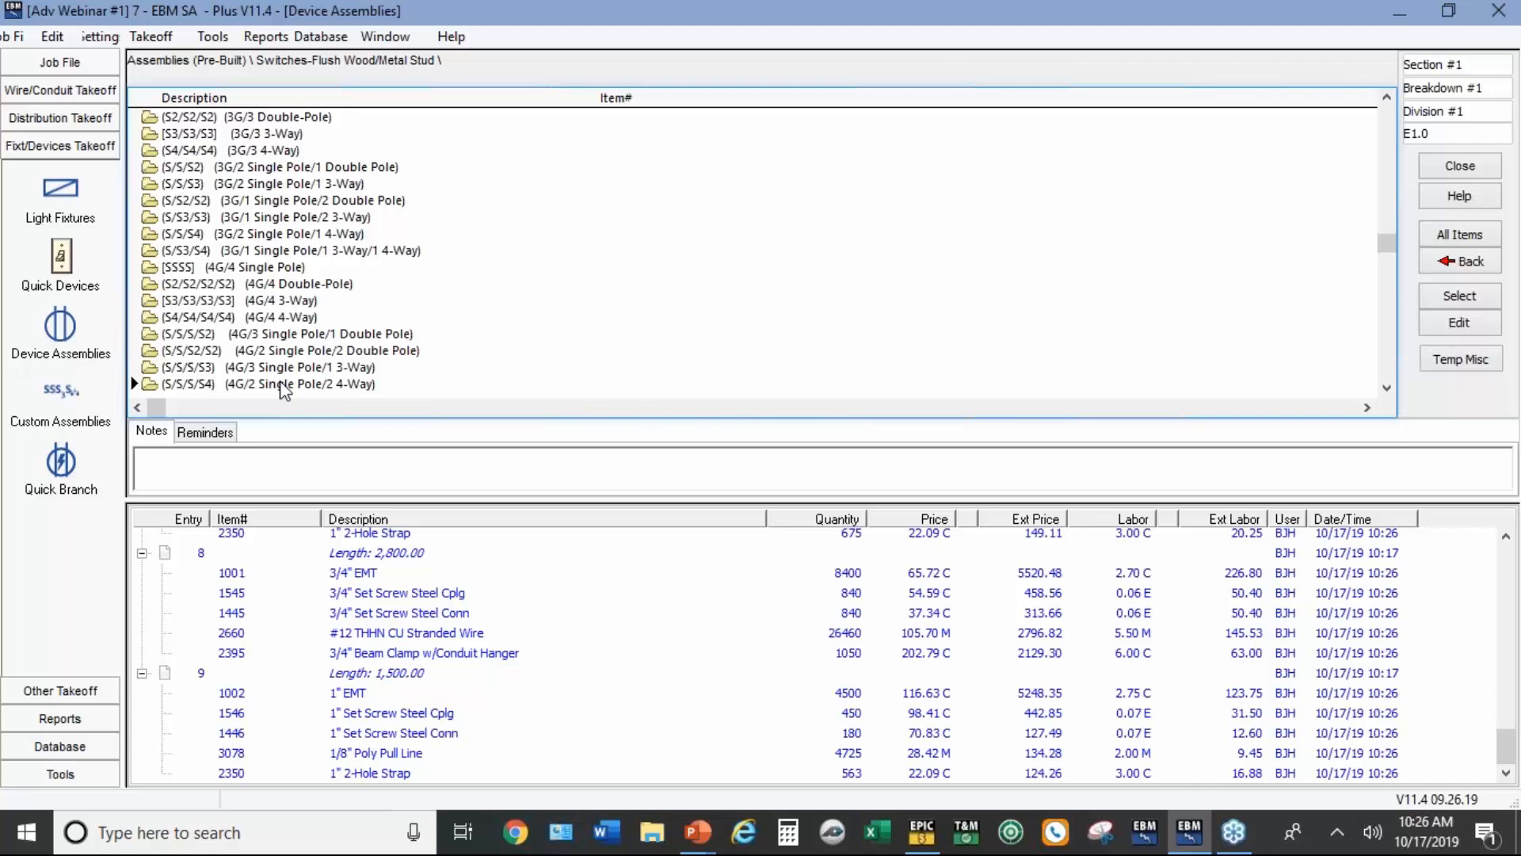
# Step: Load the saved 4 Gang assembly from the Combos category into the custom assemblies takeoff
pyautogui.click(57, 392)
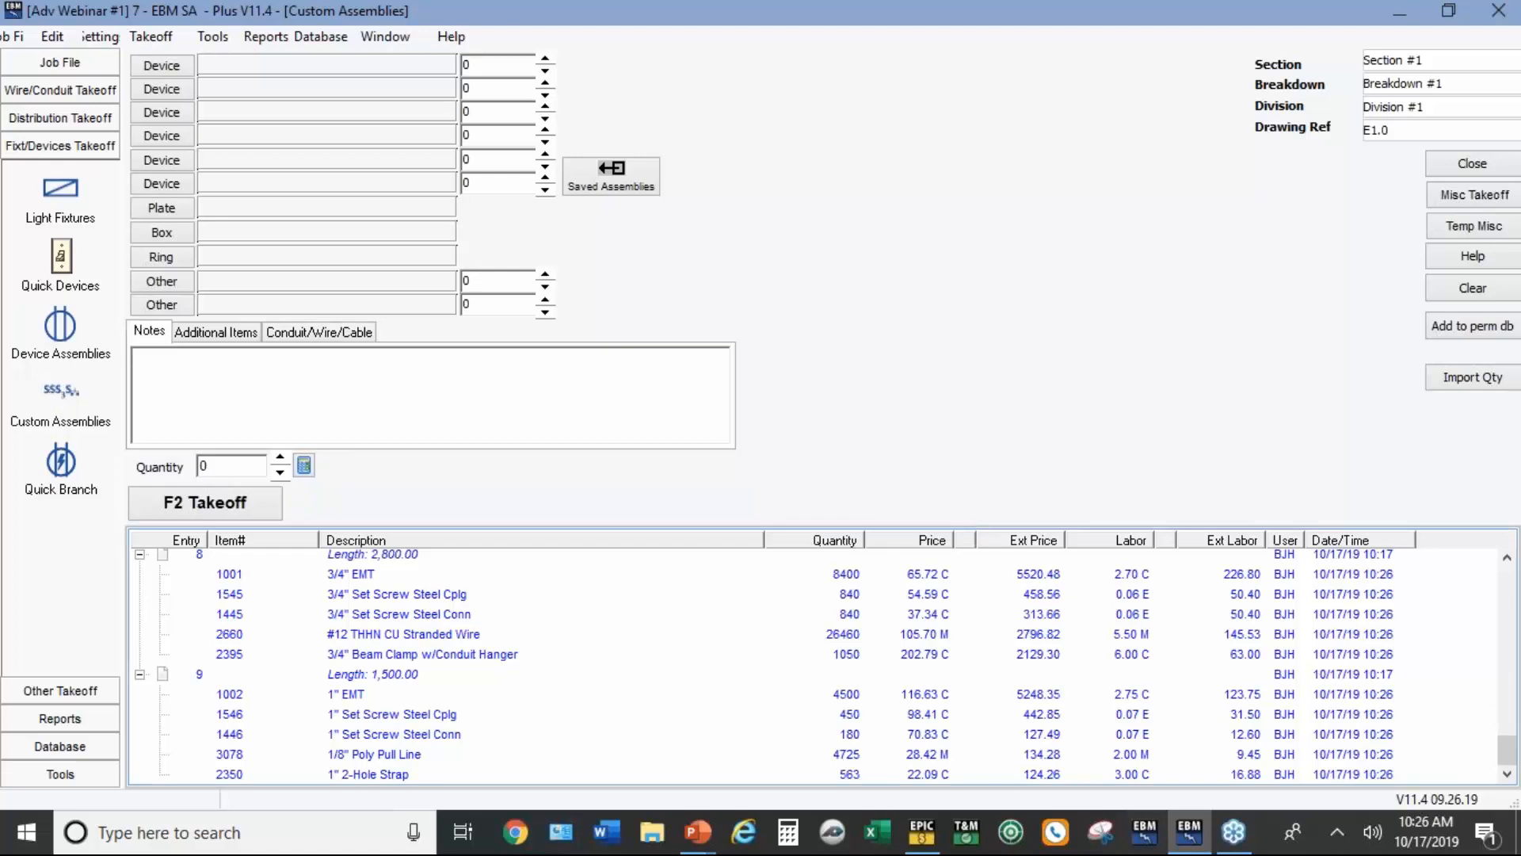
pyautogui.click(634, 175)
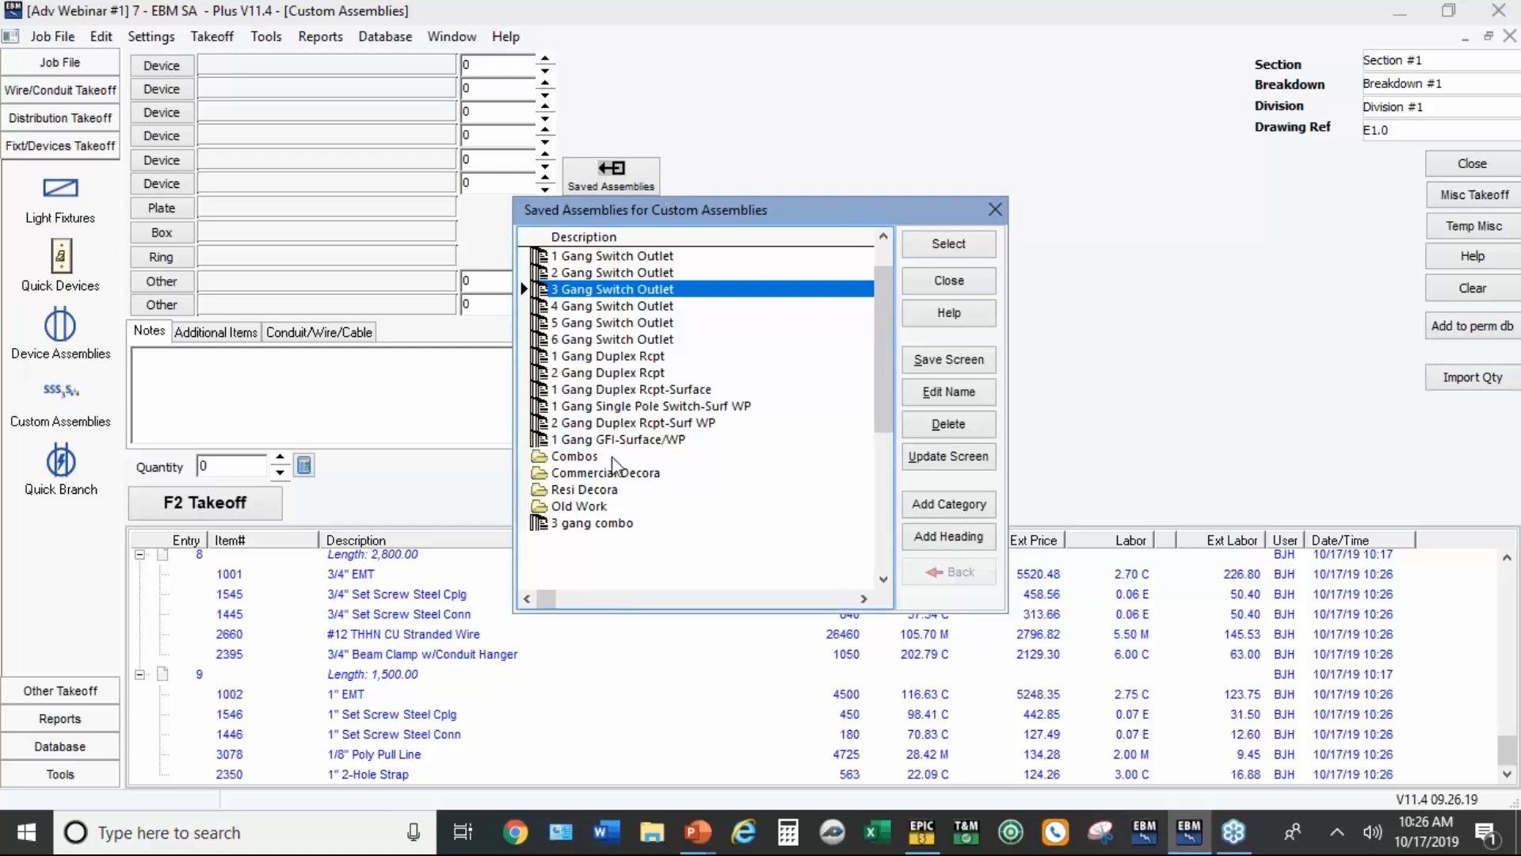
pyautogui.doubleClick(589, 458)
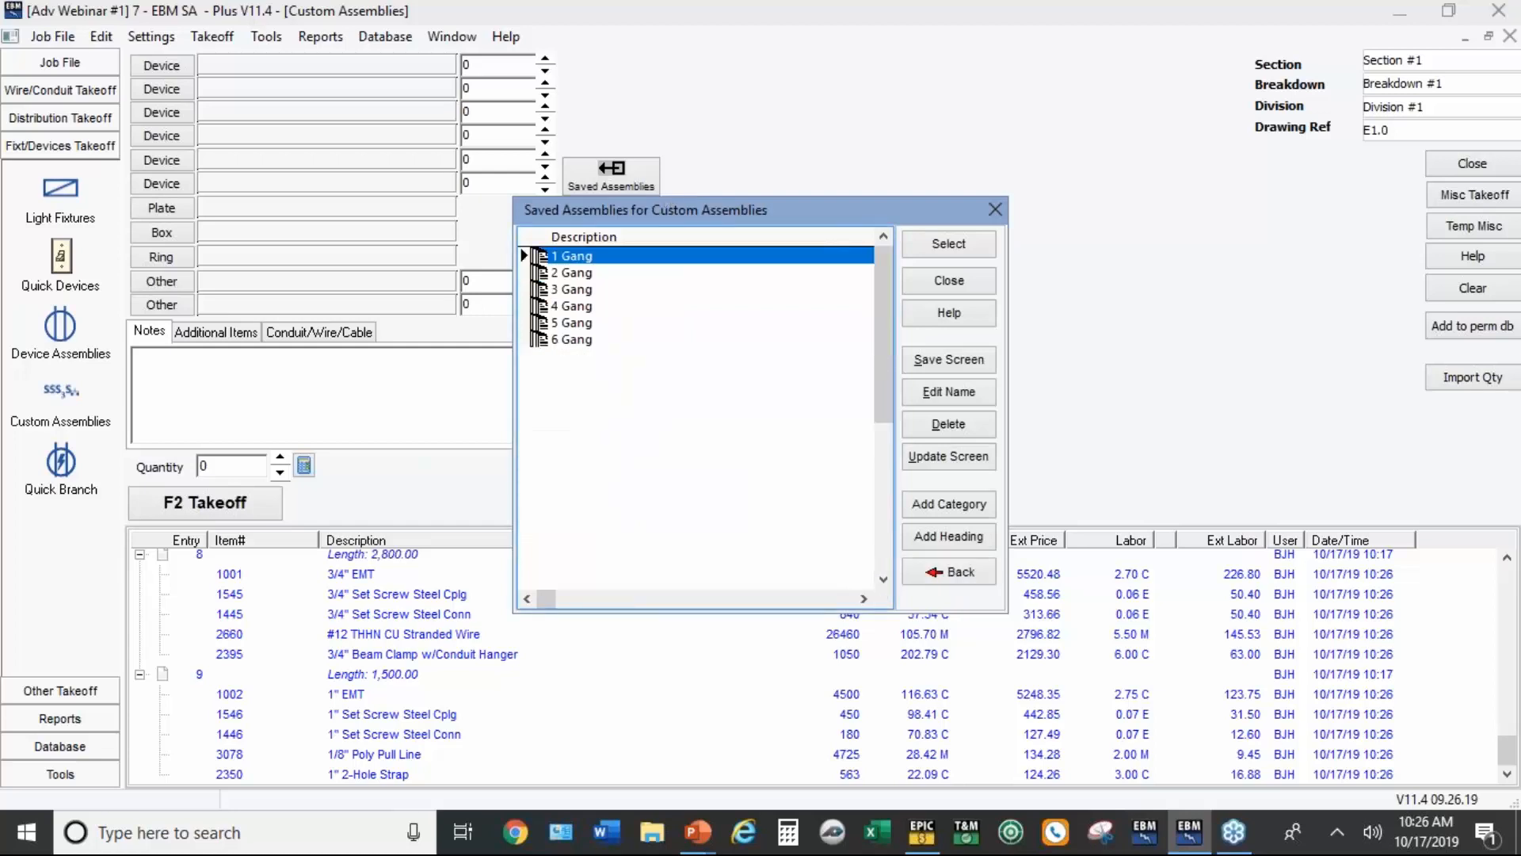
pyautogui.doubleClick(569, 306)
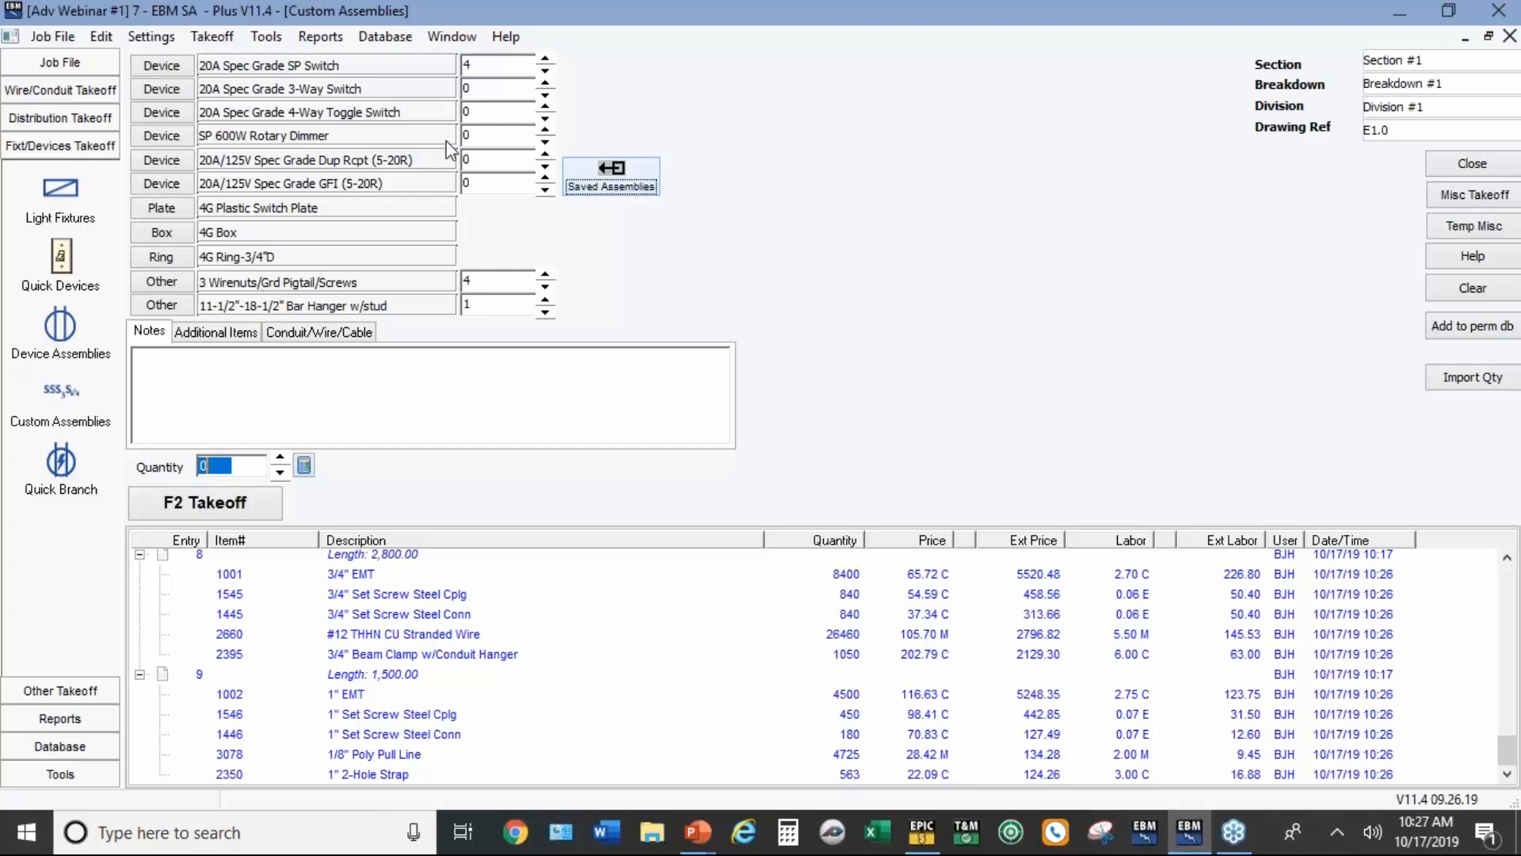
# Step: Set the 20A Spec Grade SP Switch, 3-Way Switch and 4-Way Toggle Switch quantities to 1 each
pyautogui.click(546, 75)
pyautogui.click(546, 76)
pyautogui.click(546, 75)
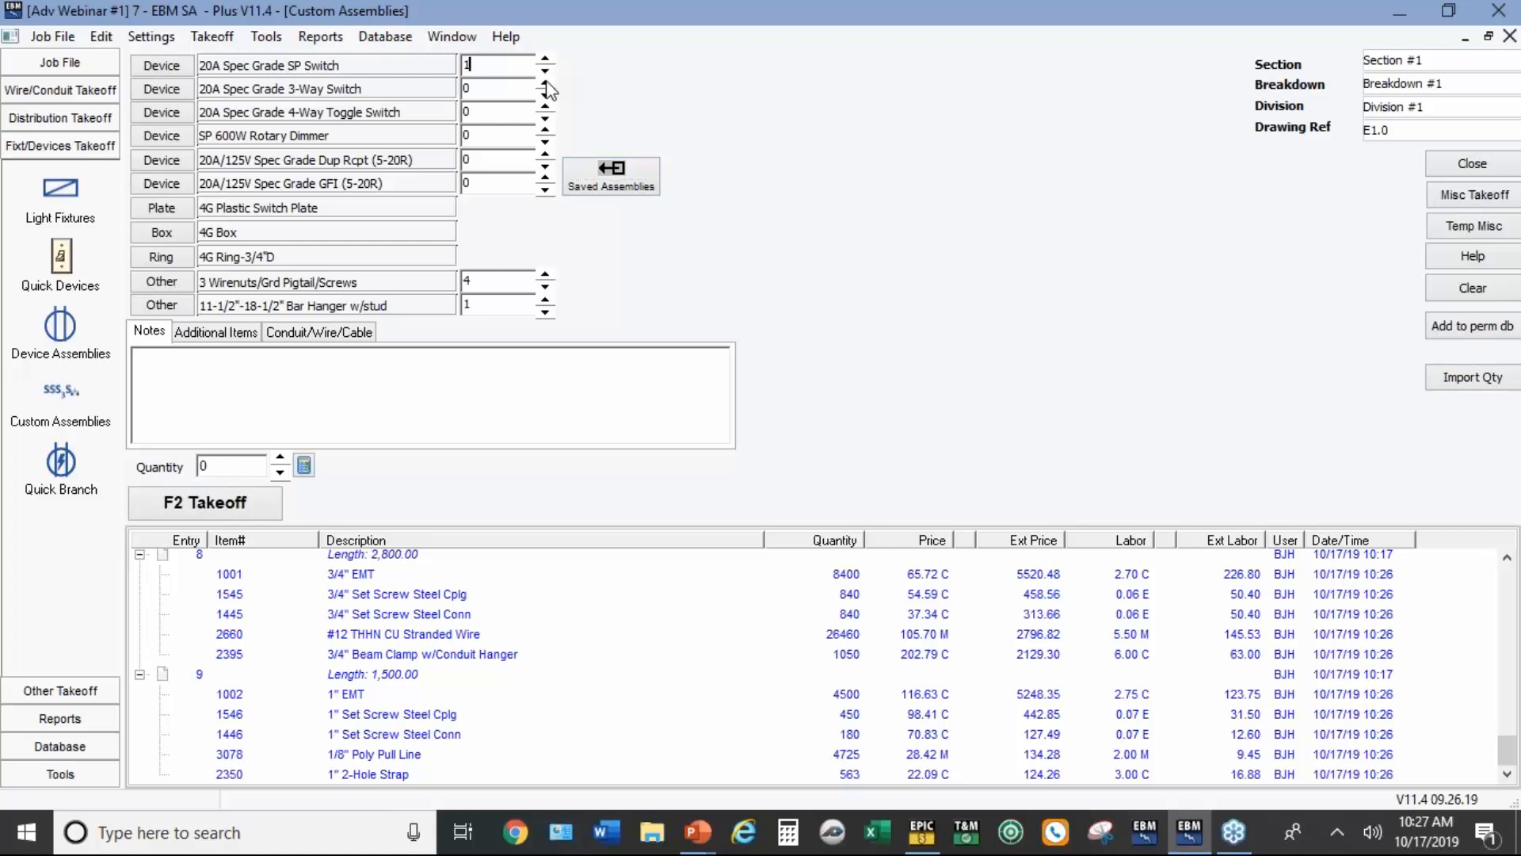
pyautogui.click(546, 82)
pyautogui.click(545, 106)
# Step: Replace the SP 600W Rotary Dimmer in the assembly with the 3 Way 600W Spec Grade Slide Dimmer
pyautogui.click(162, 137)
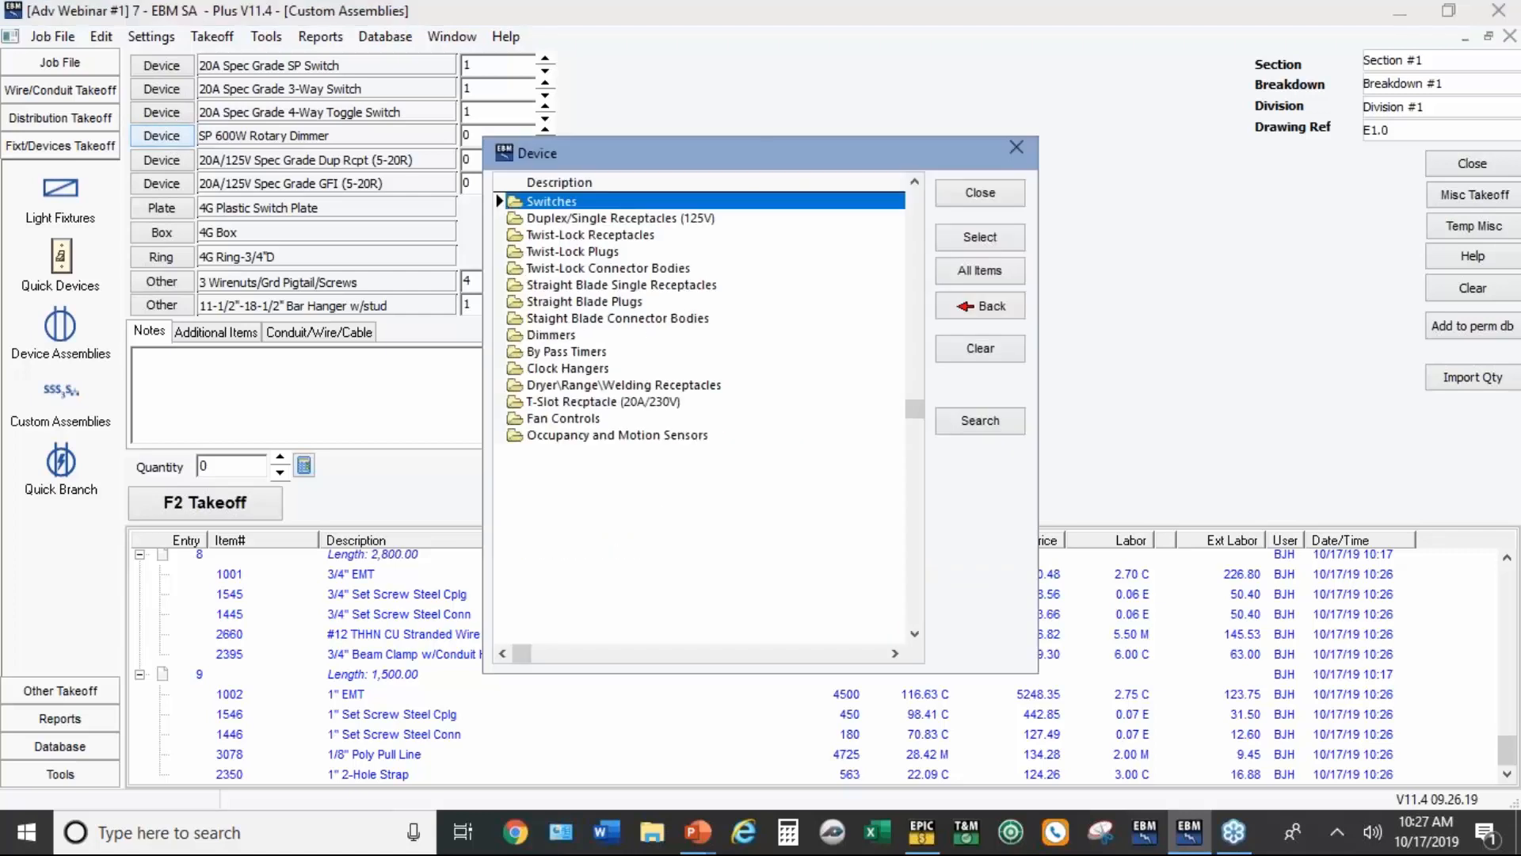
pyautogui.doubleClick(555, 336)
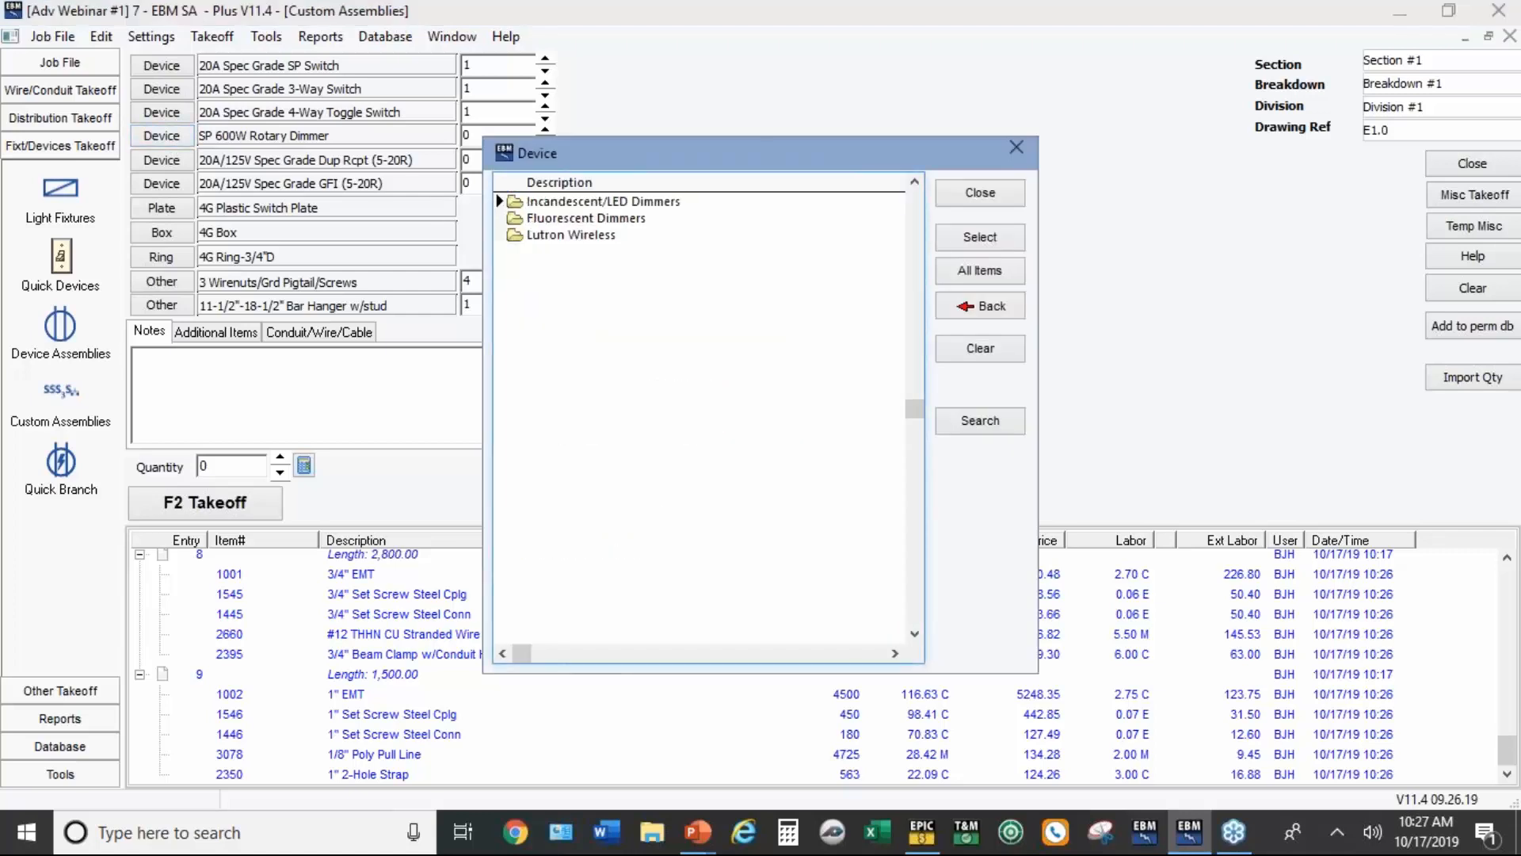
pyautogui.click(570, 207)
pyautogui.doubleClick(569, 209)
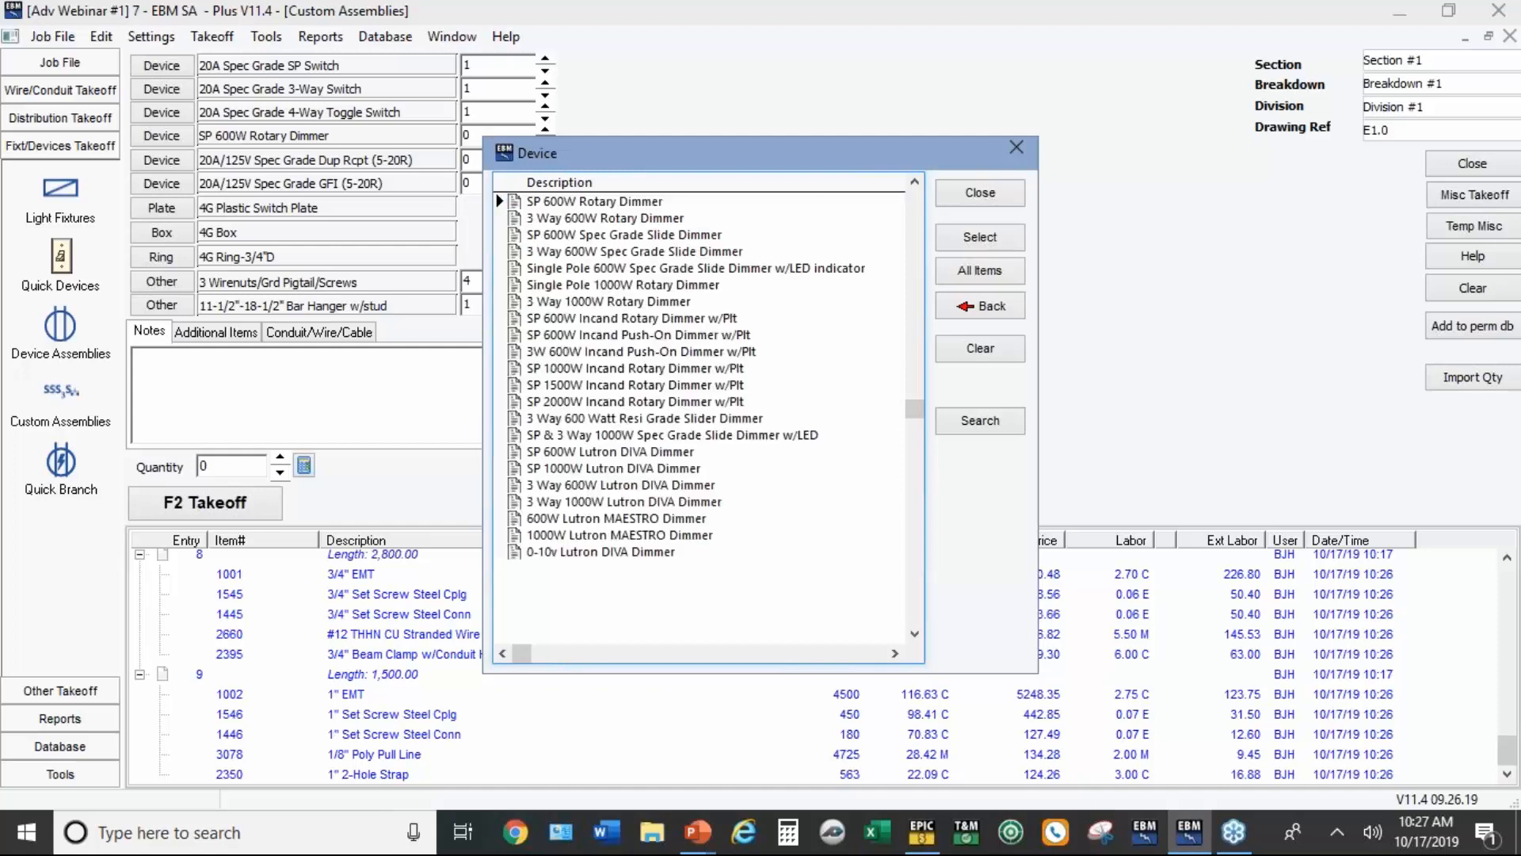
pyautogui.click(573, 252)
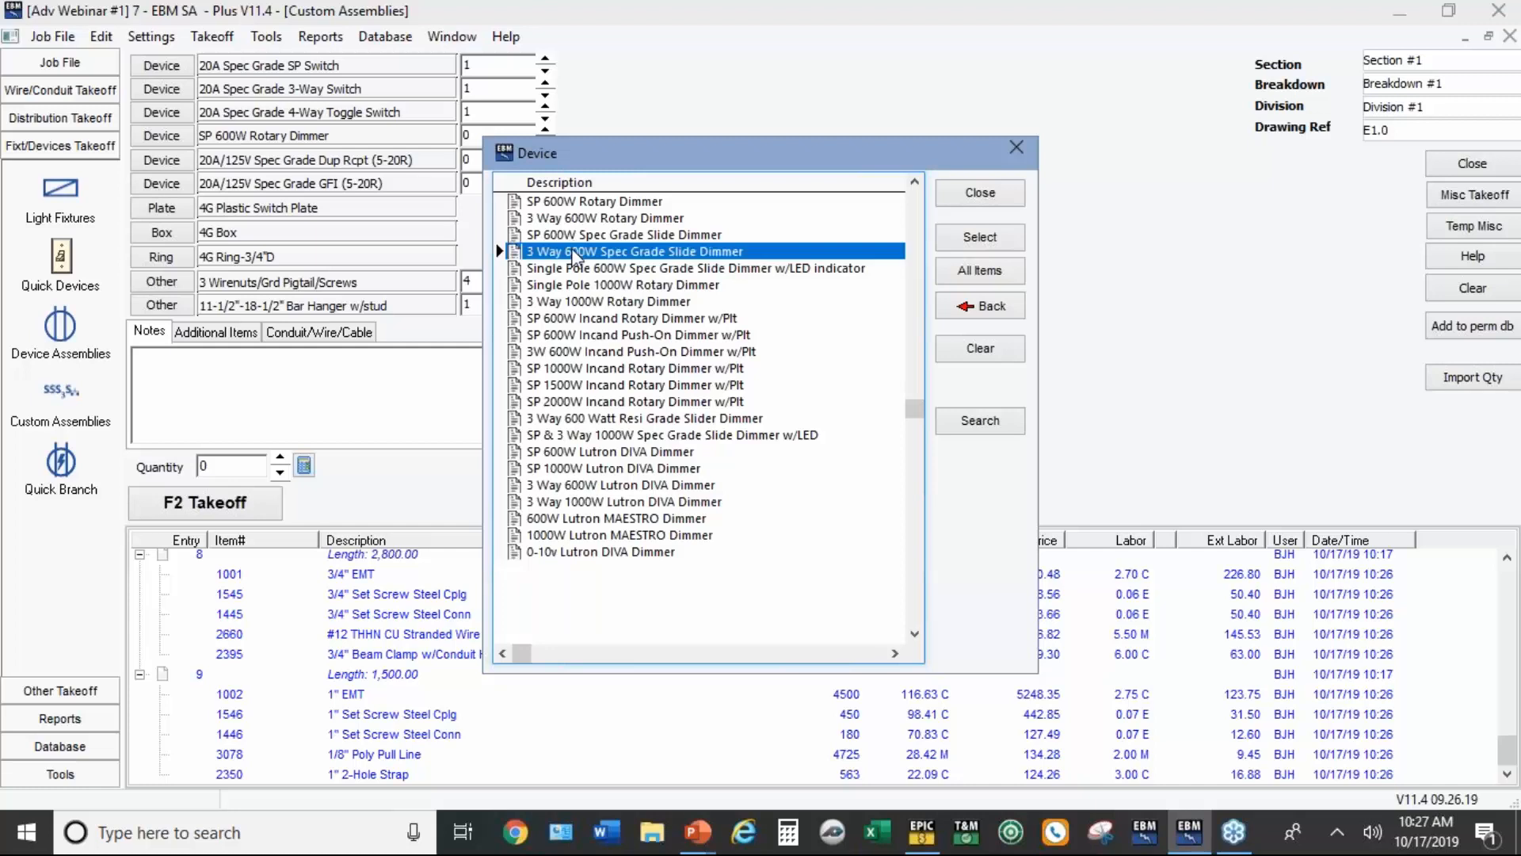
pyautogui.doubleClick(573, 252)
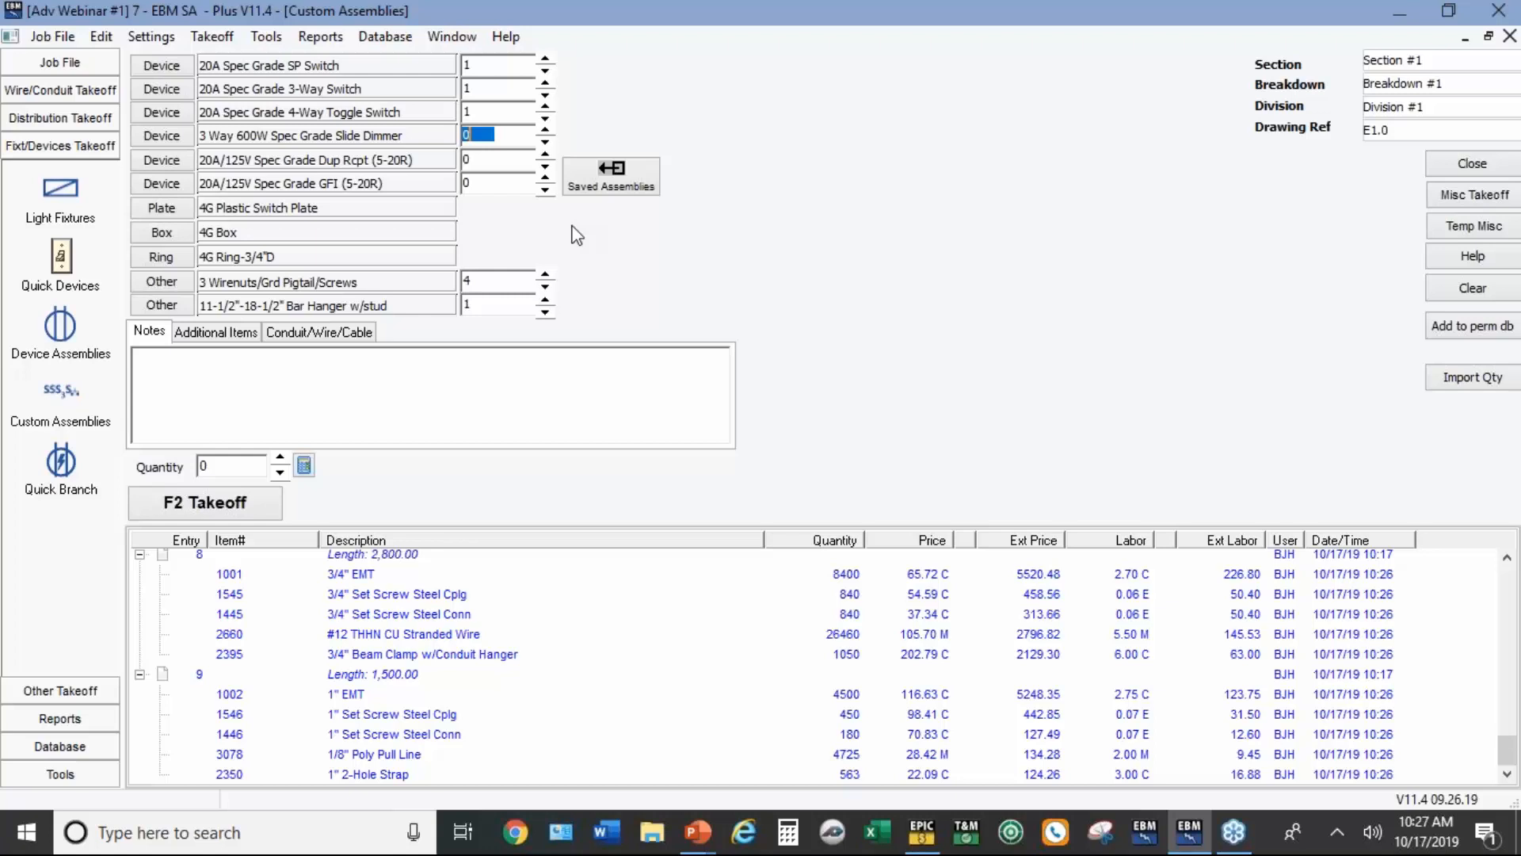
# Step: Take off a quantity of 4 of the customized four-gang assembly
pyautogui.click(239, 461)
pyautogui.write('4')
pyautogui.click(198, 517)
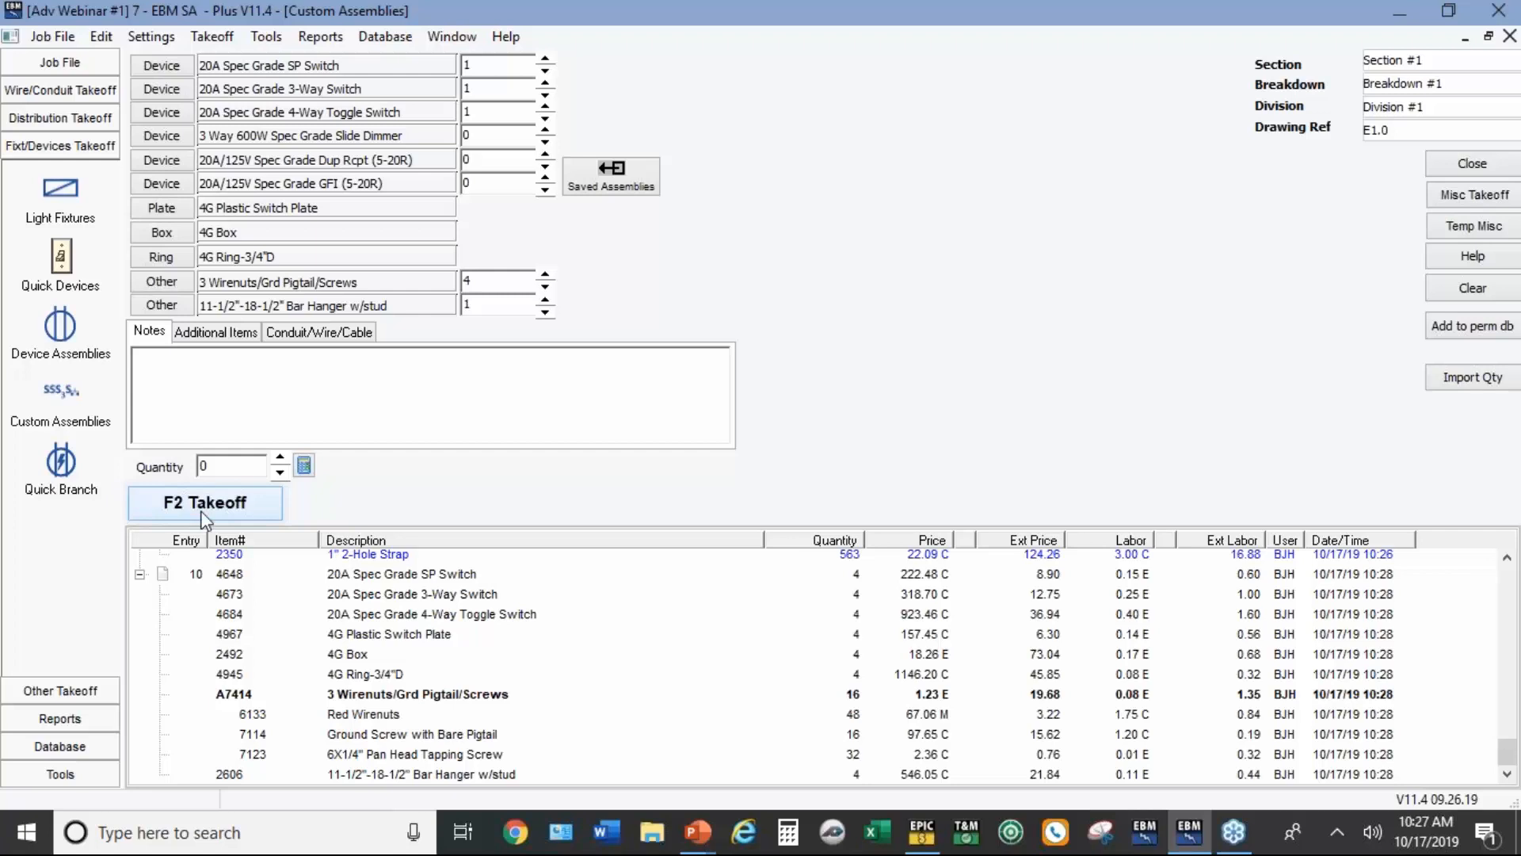
# Step: Start a light fixture takeoff with designation A and load the saved 2x4 L.E.D. Lay-In assembly
pyautogui.click(65, 198)
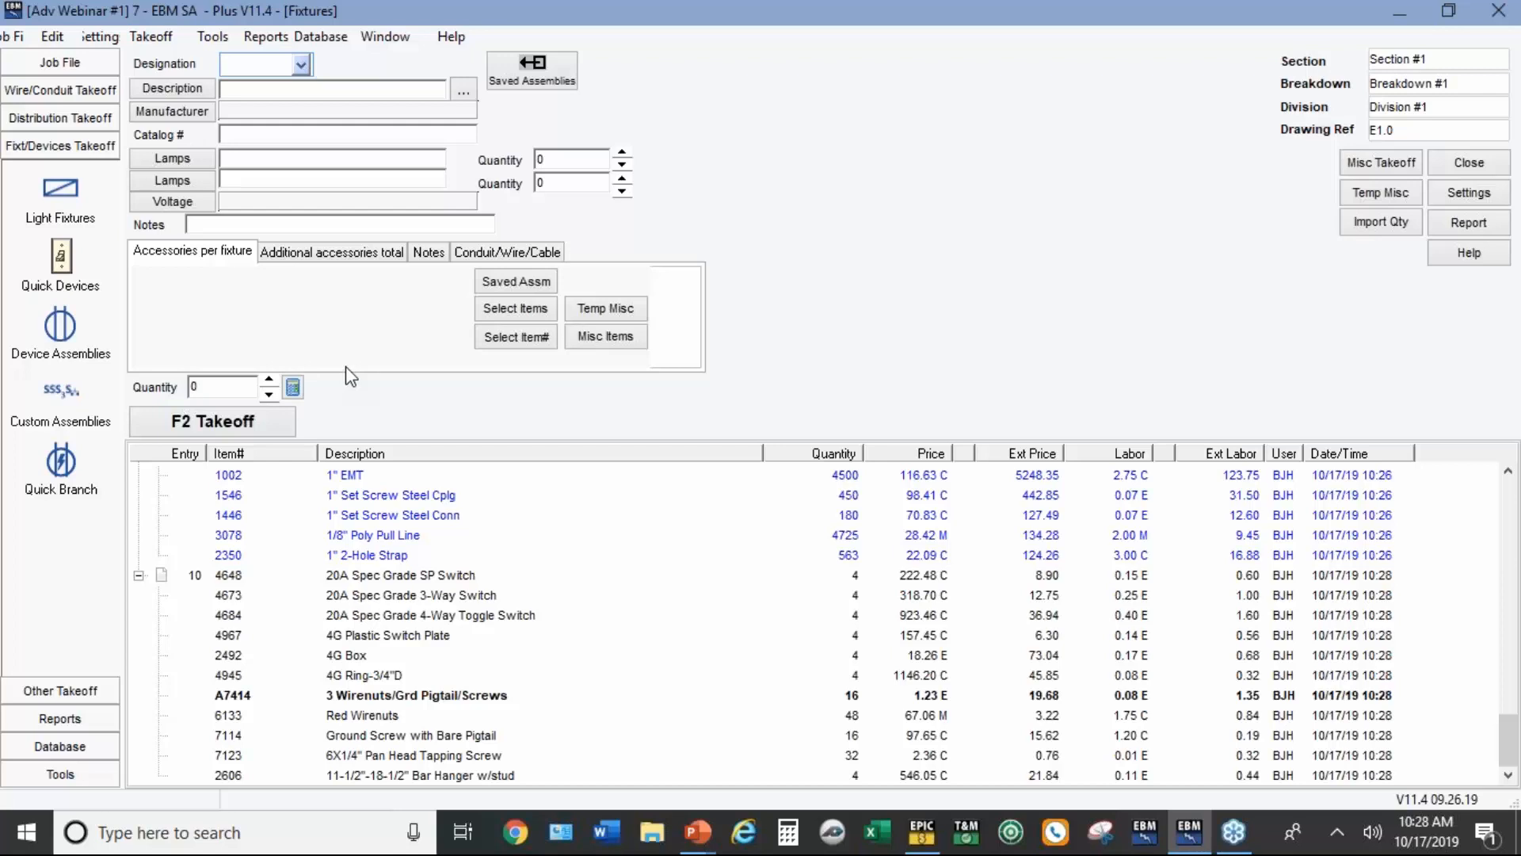
pyautogui.write('A')
pyautogui.click(183, 89)
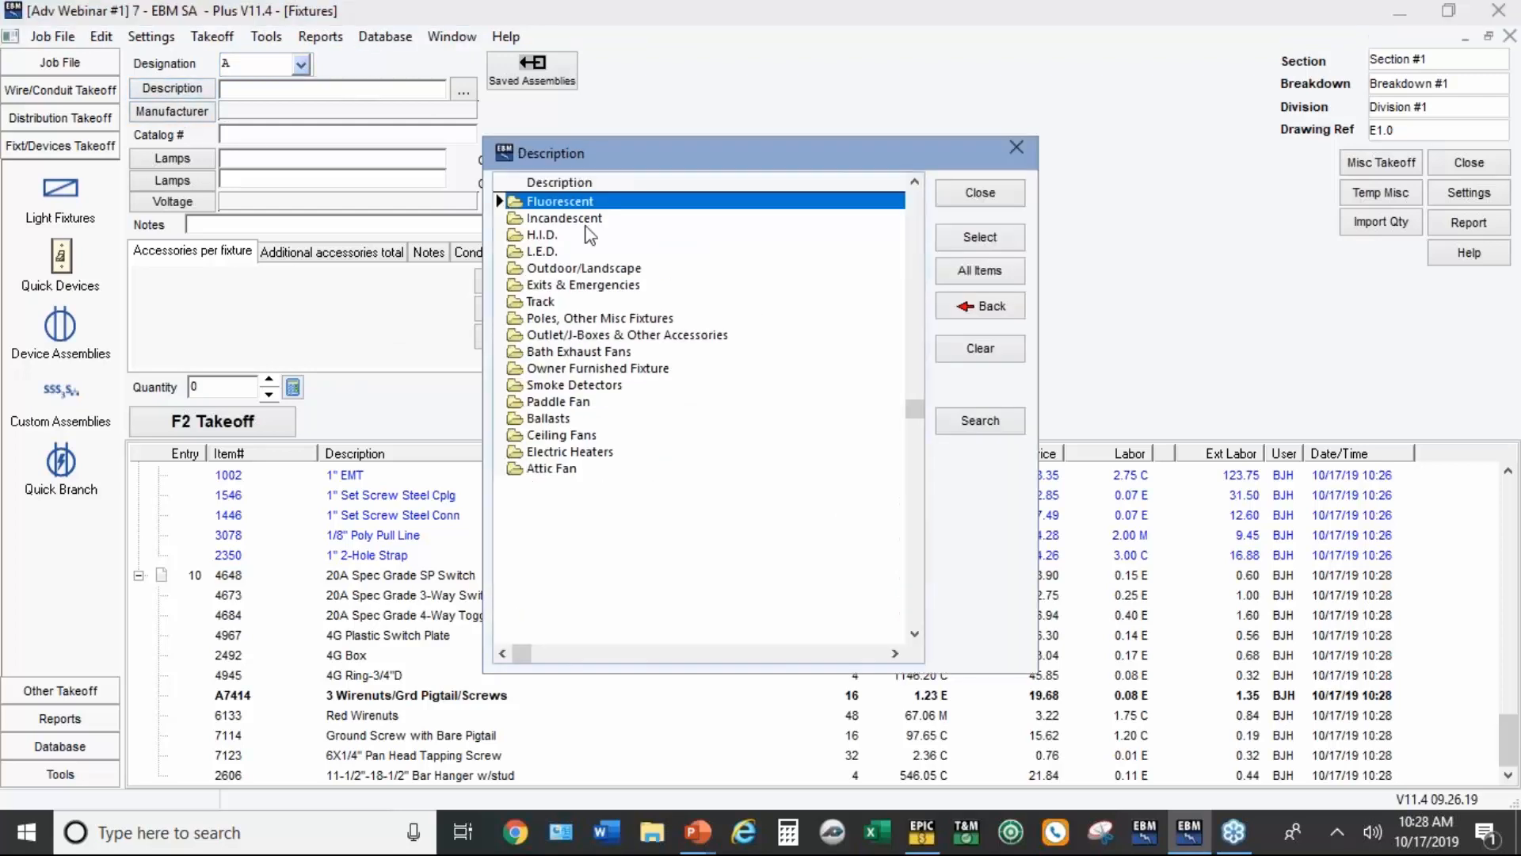
pyautogui.click(980, 192)
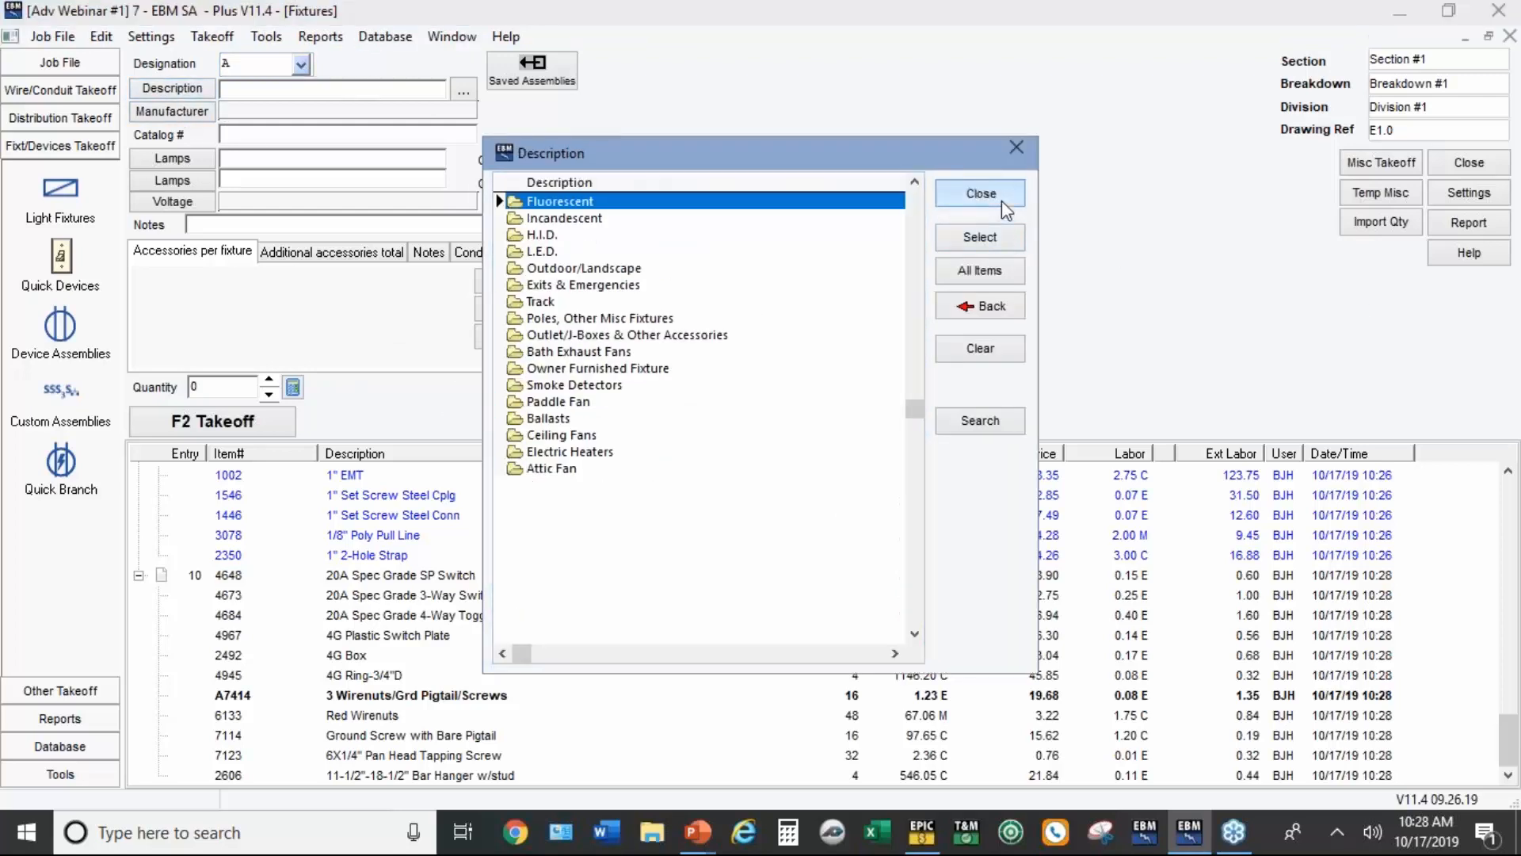
pyautogui.click(574, 72)
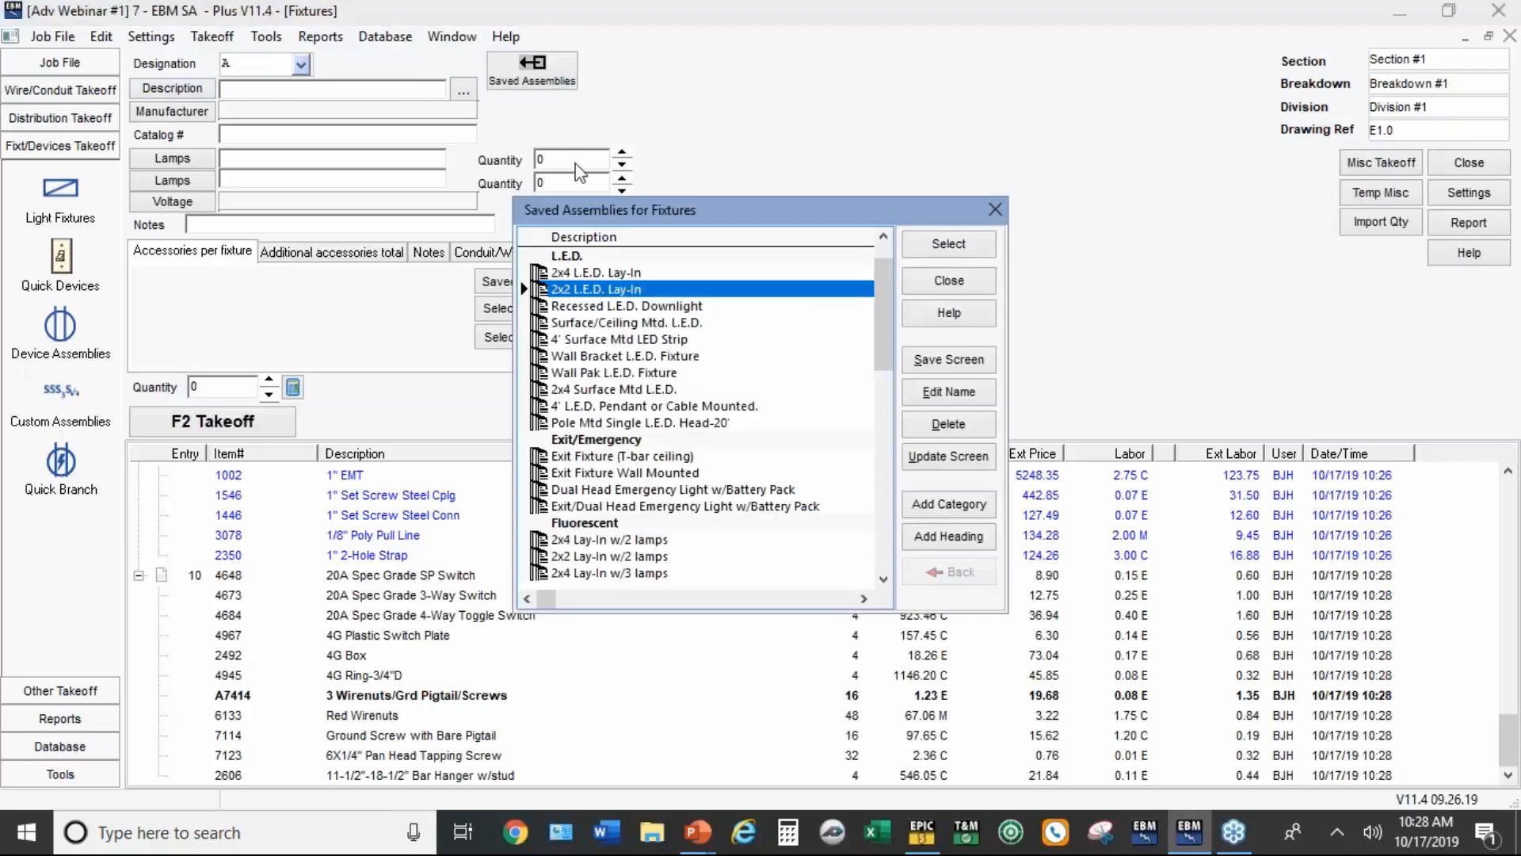
pyautogui.doubleClick(597, 273)
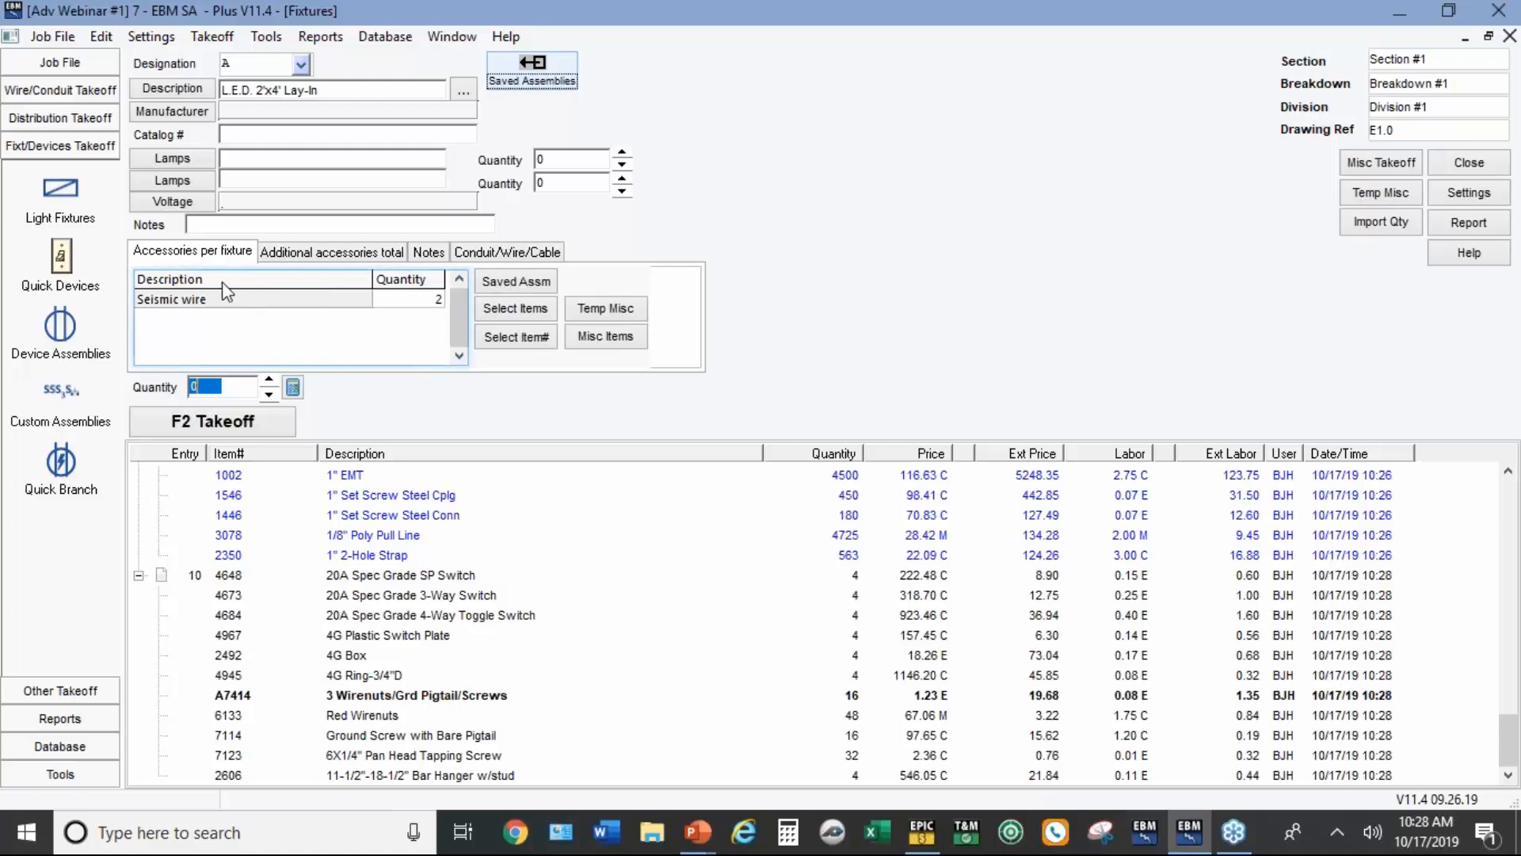
# Step: Set the type A fixture's manufacturer to Prudential and enter the note NO SUBSTITUTIONS
pyautogui.click(173, 112)
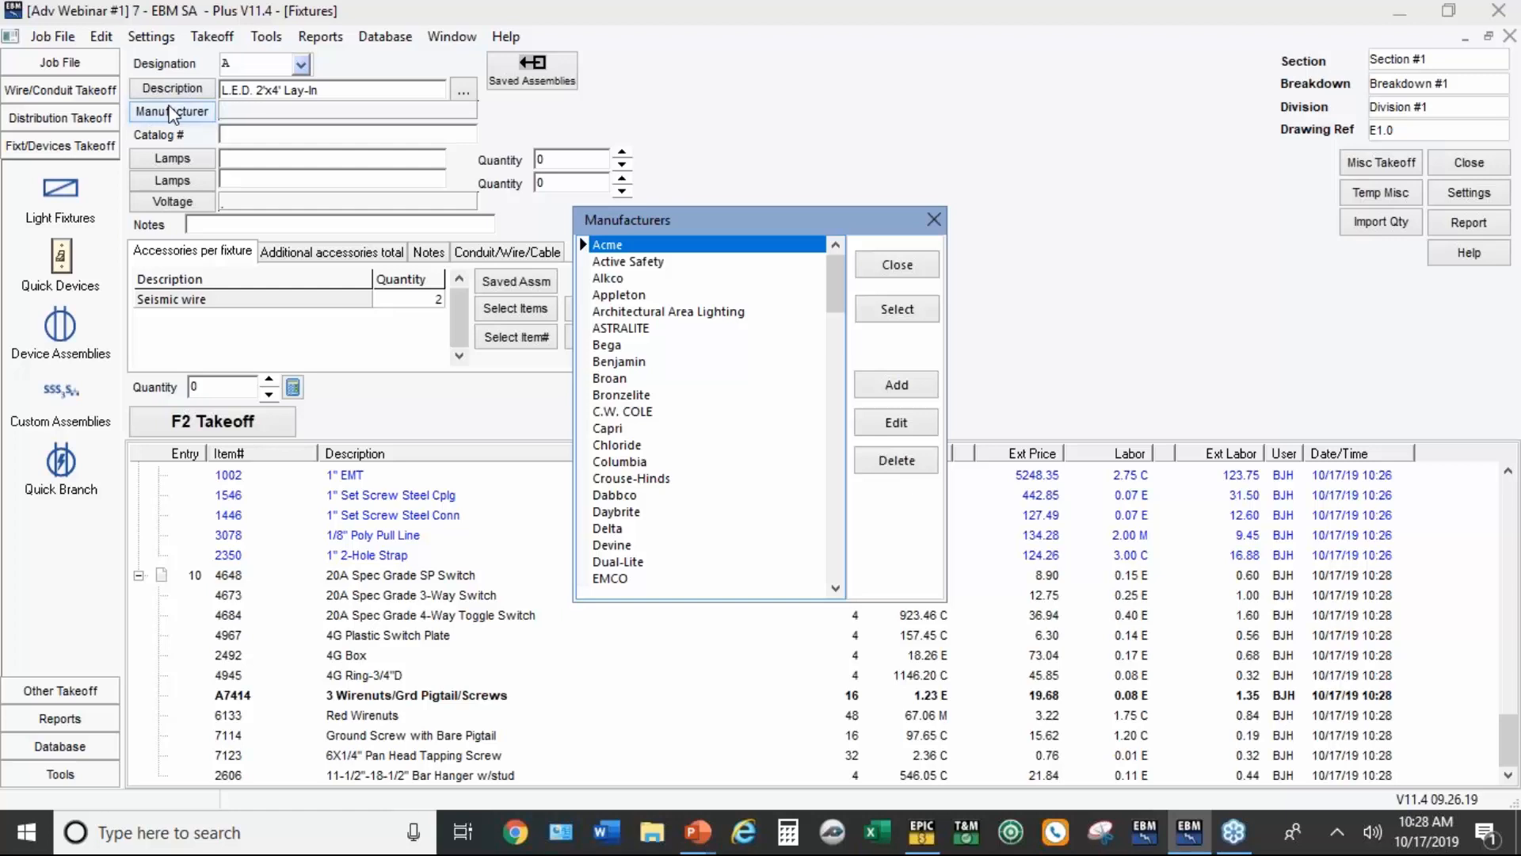
pyautogui.press('p')
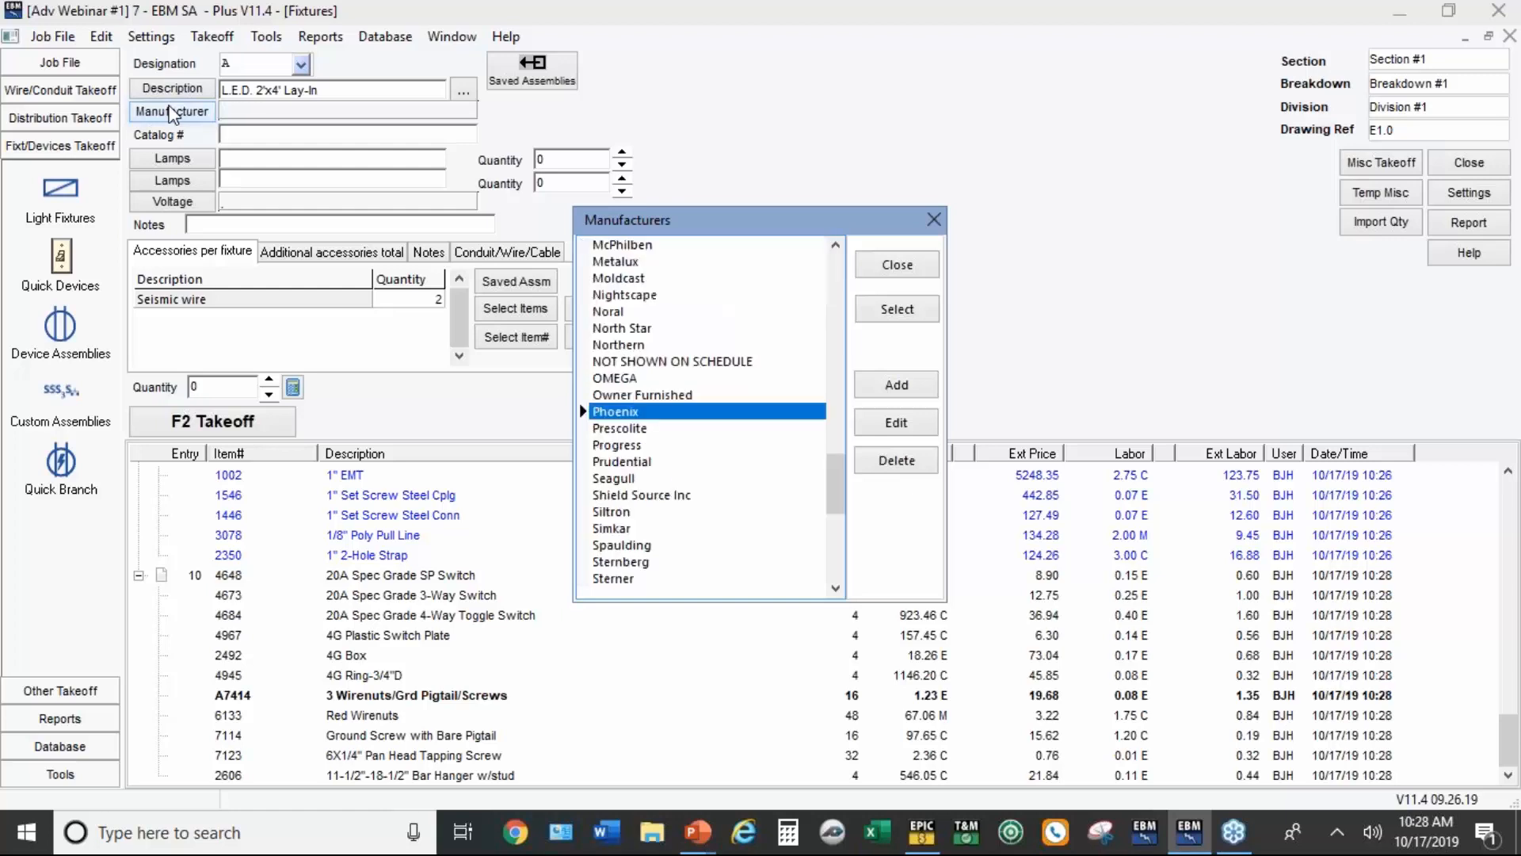
pyautogui.doubleClick(626, 462)
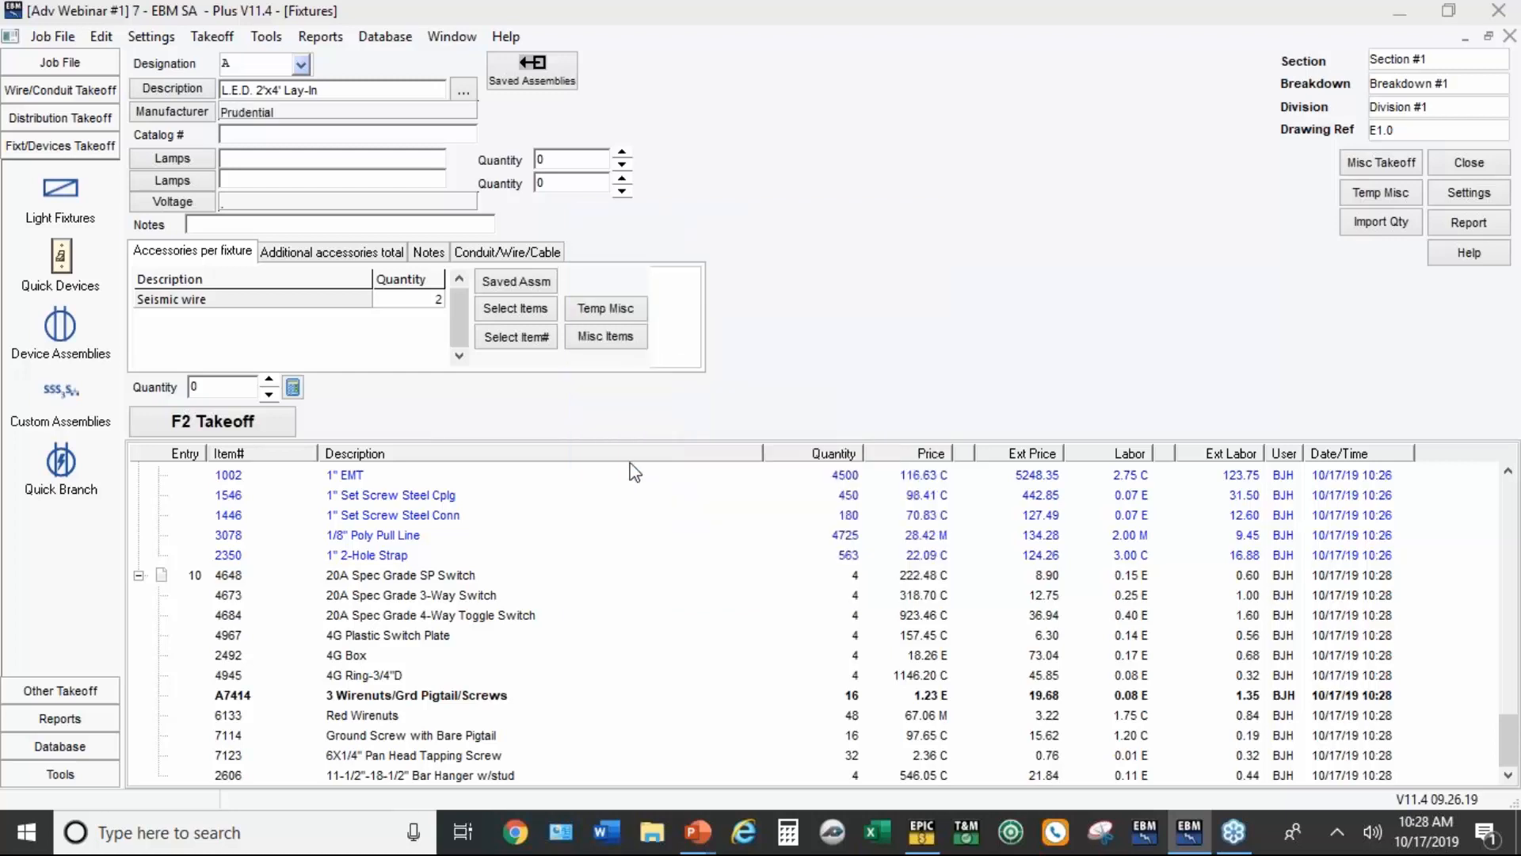
pyautogui.click(244, 228)
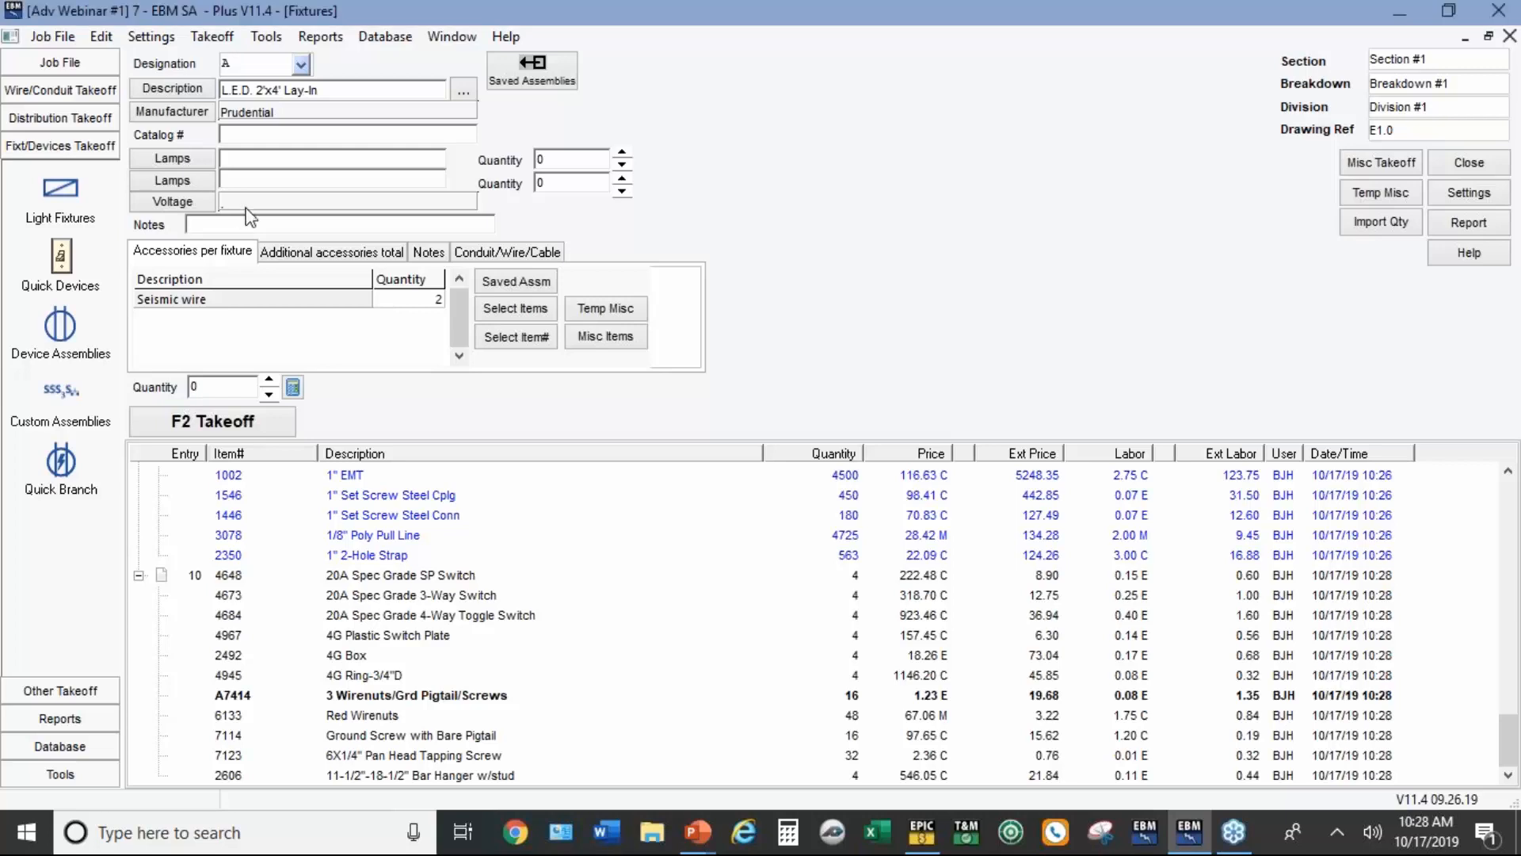
pyautogui.write('NO SUBSTITUTIONS')
# Step: Review the Fixture Whips available as per-fixture accessories for the type A fixture
pyautogui.click(313, 307)
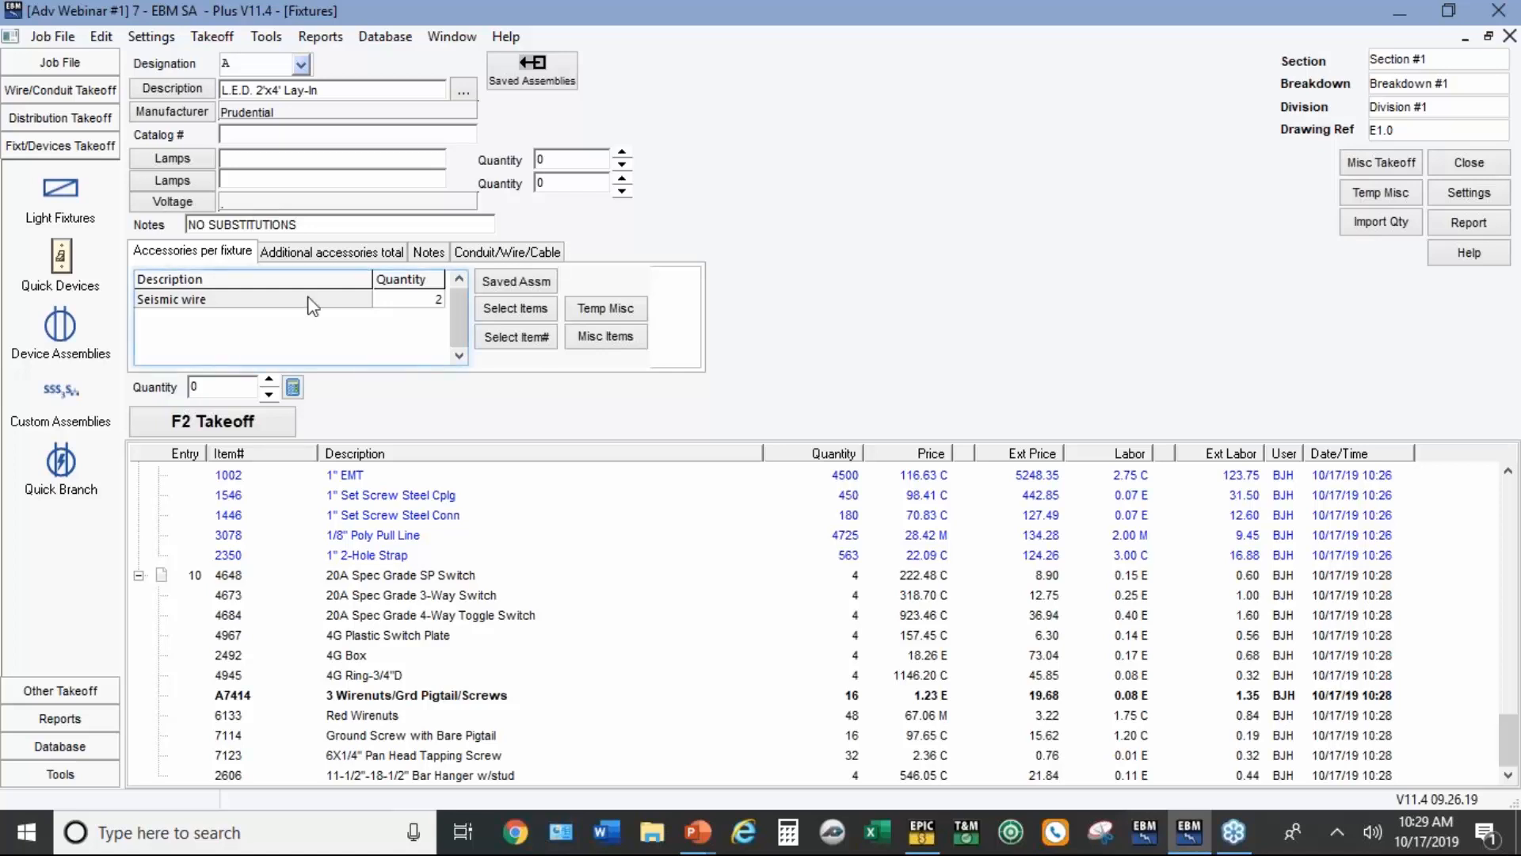
pyautogui.click(505, 313)
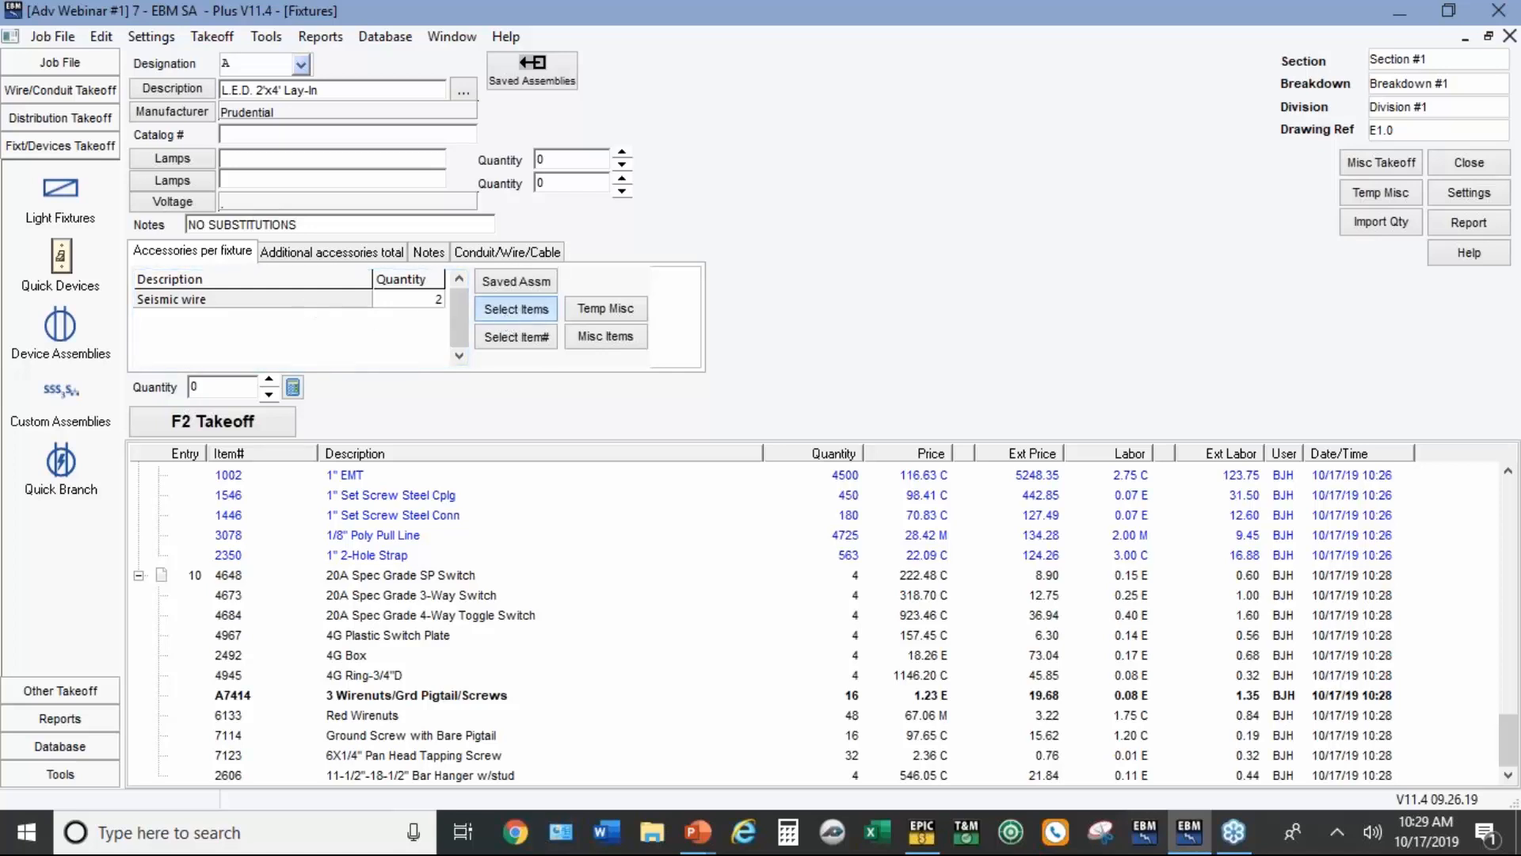
pyautogui.click(565, 241)
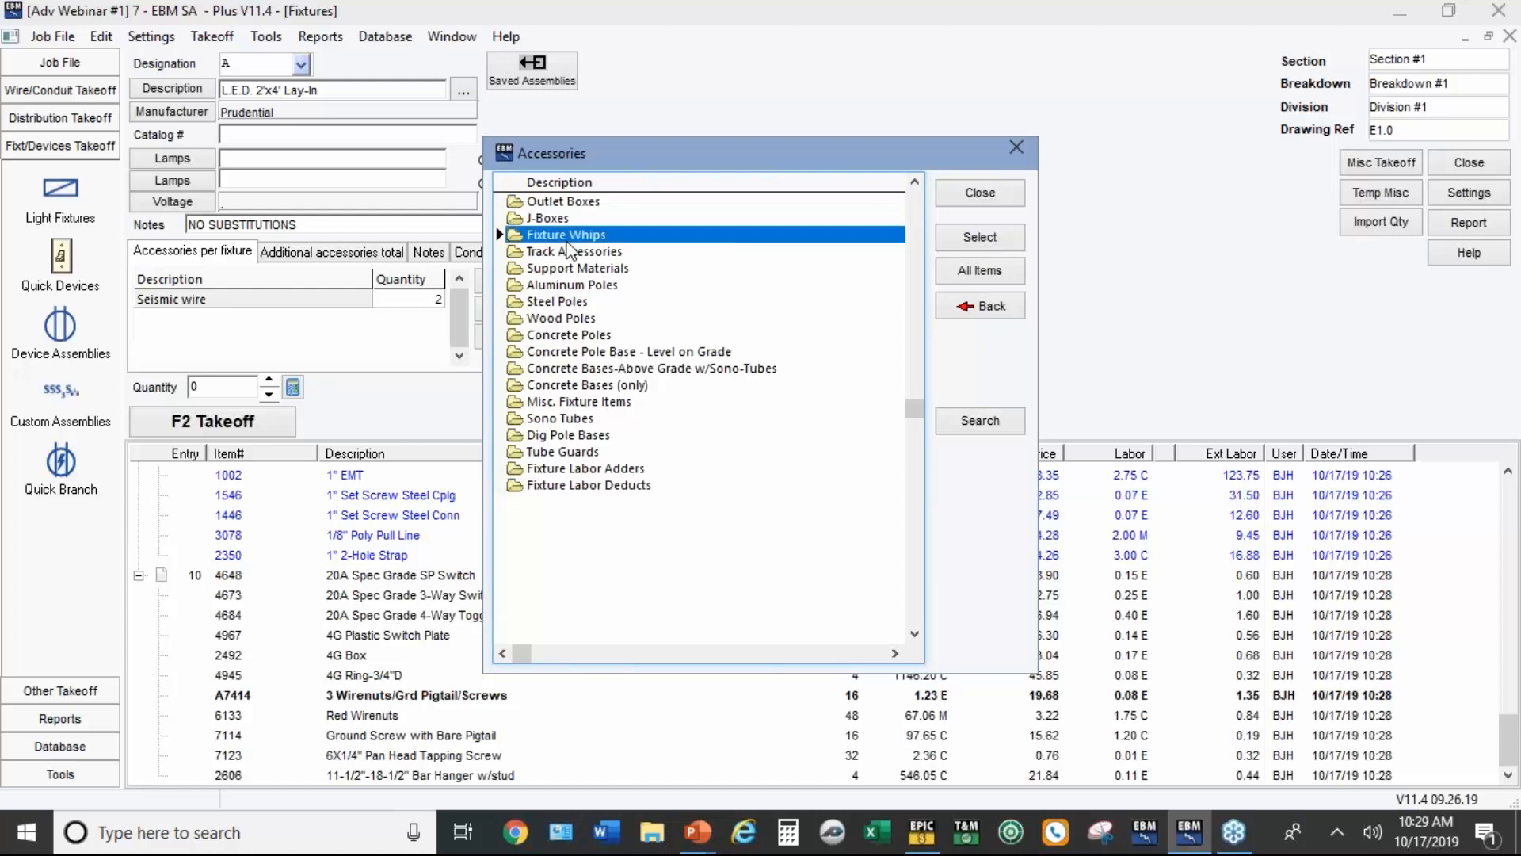
pyautogui.doubleClick(566, 241)
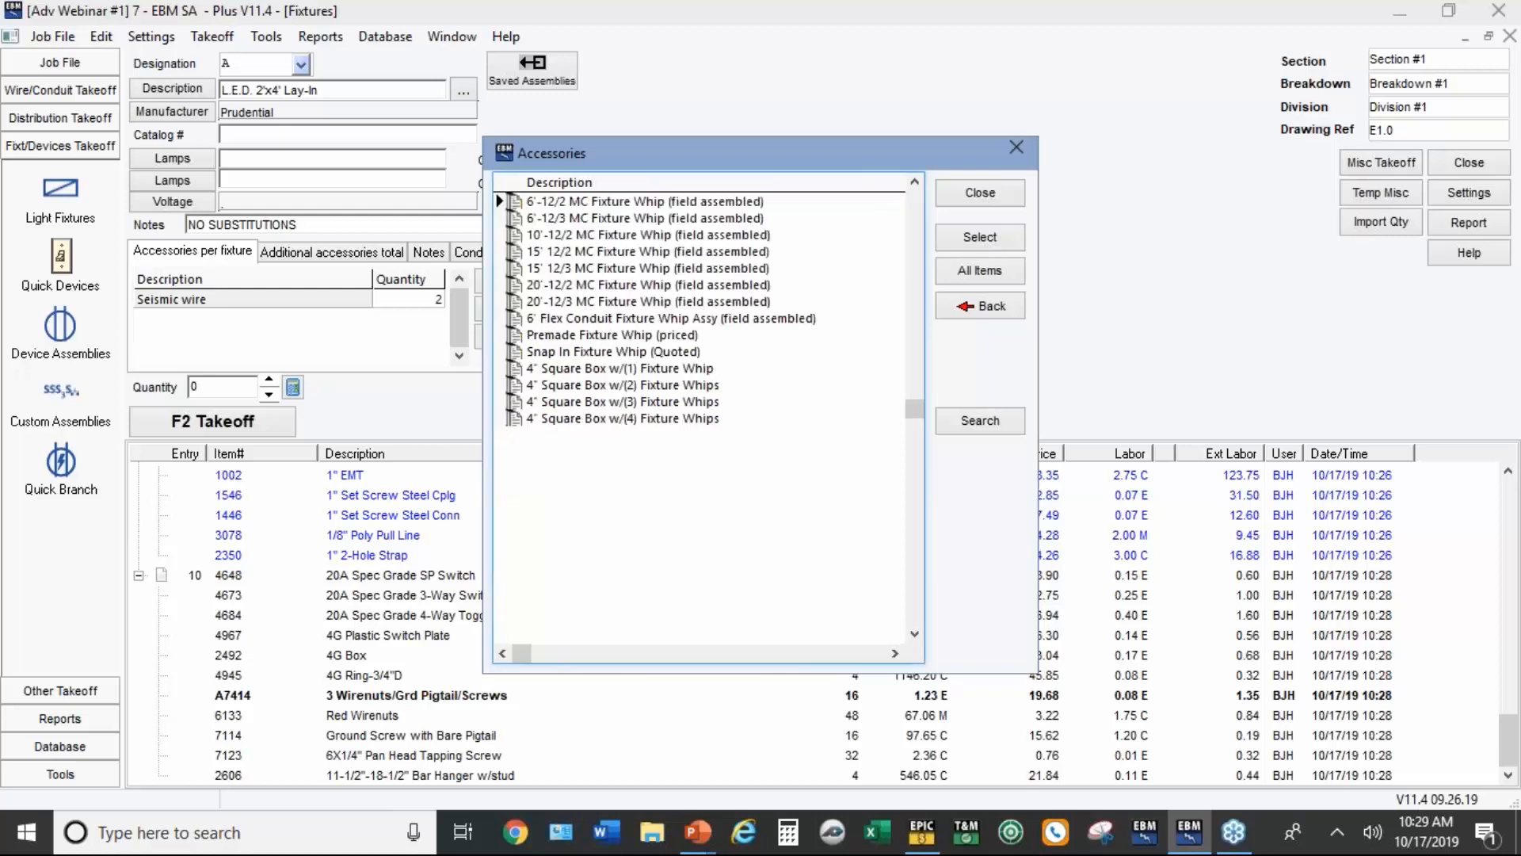
pyautogui.click(975, 203)
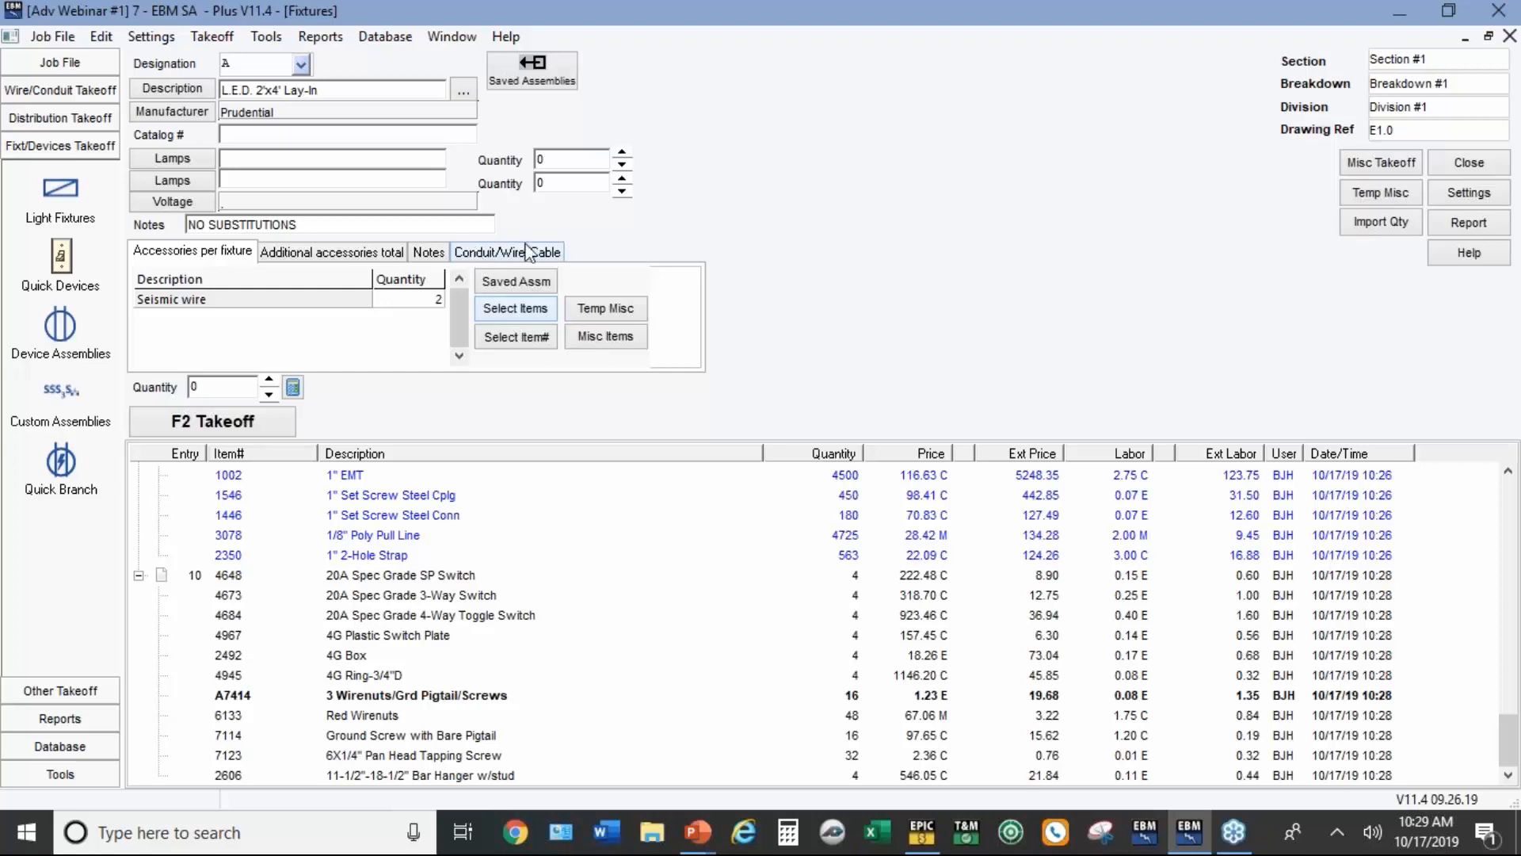
# Step: Load the saved 12/2-16/2 Luminary Cable assembly for the type A fixture with a length of 20 each
pyautogui.click(557, 259)
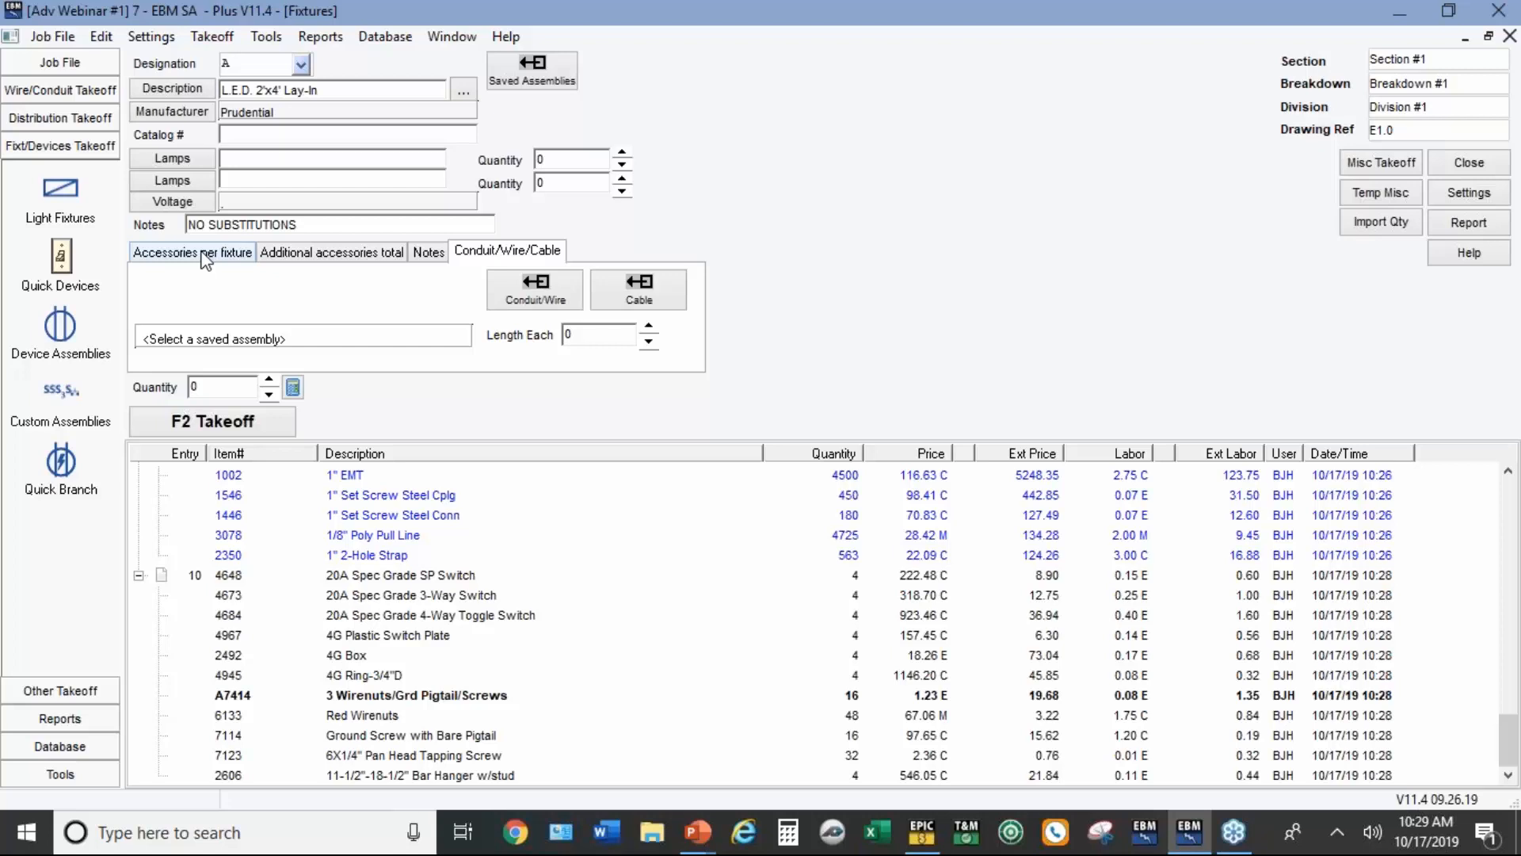
pyautogui.click(636, 291)
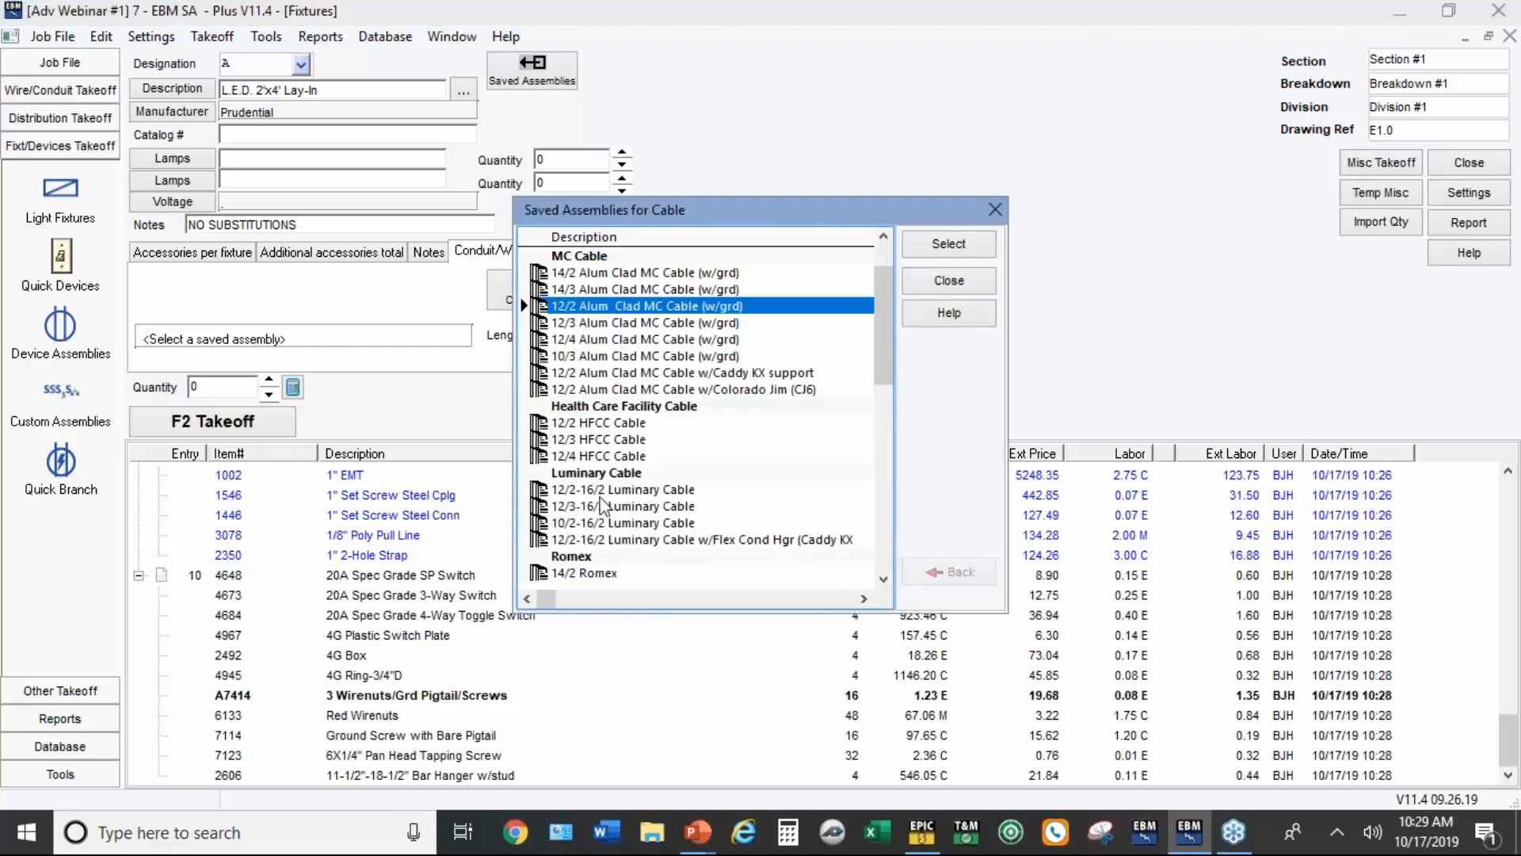
pyautogui.doubleClick(602, 492)
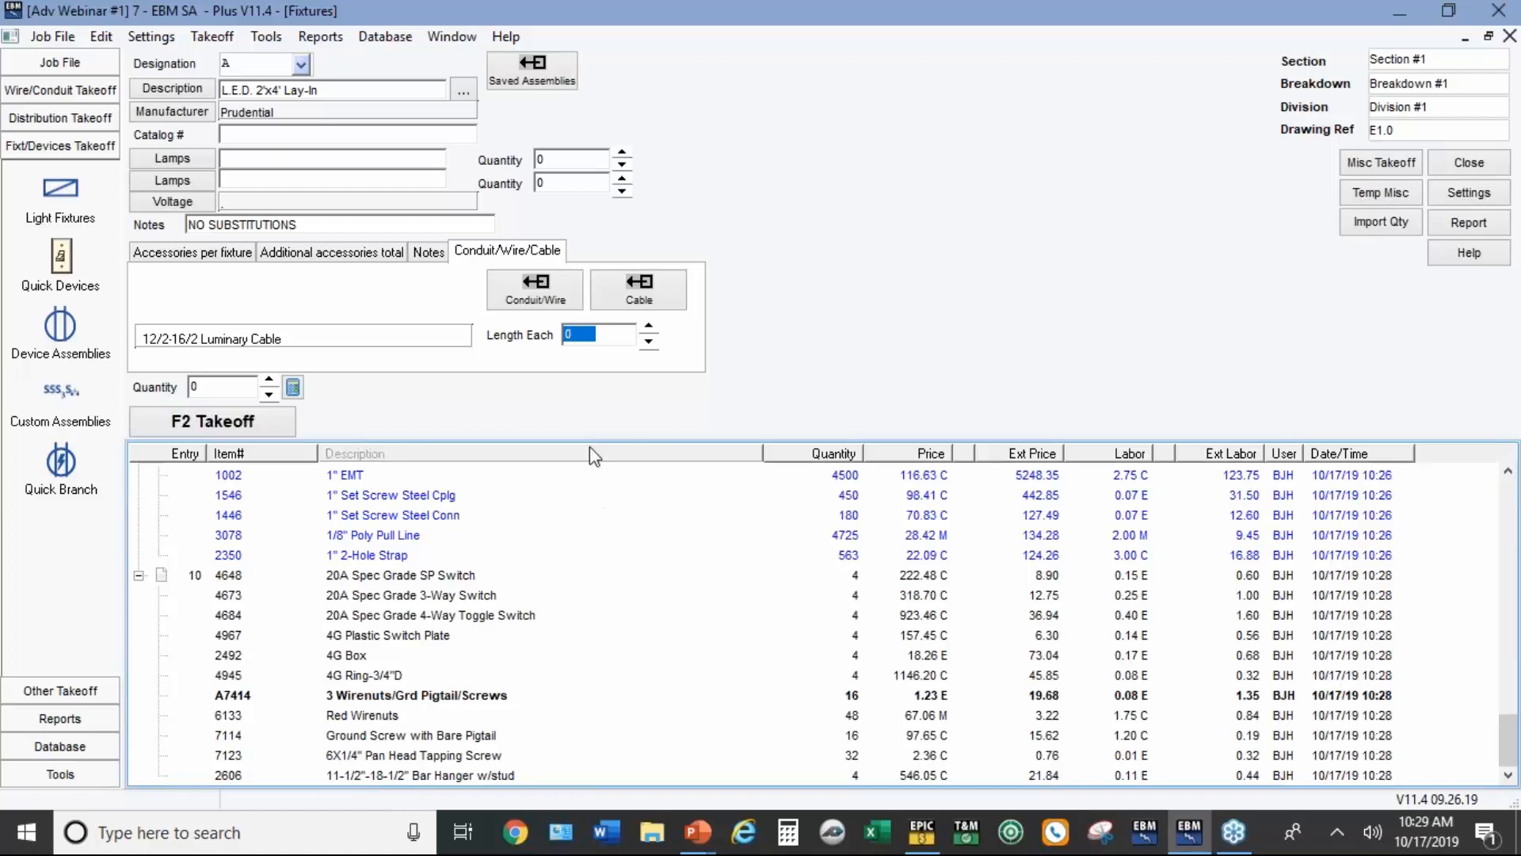
pyautogui.write('20')
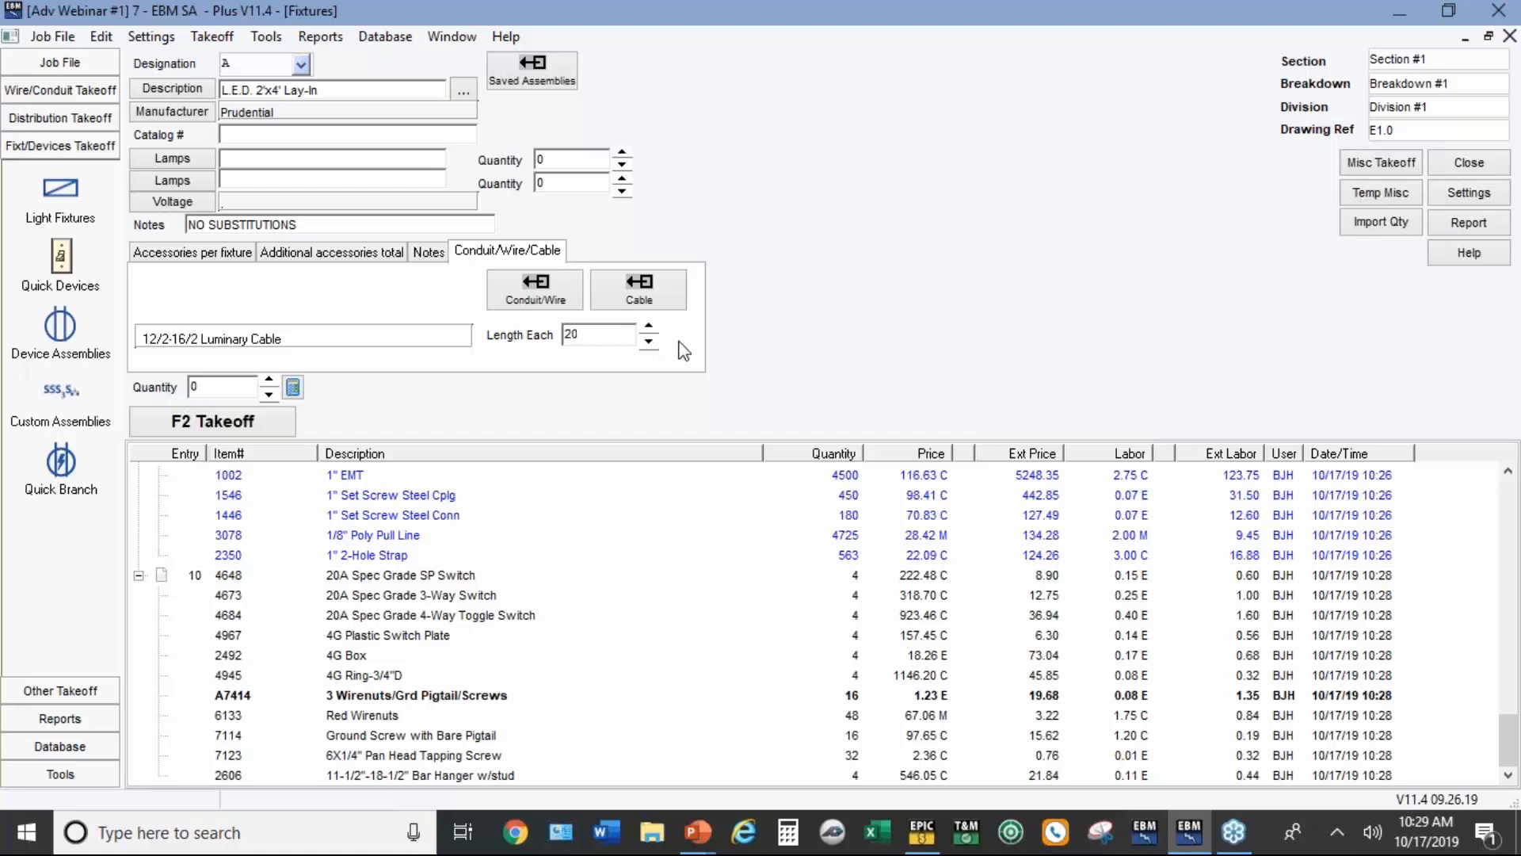
# Step: Check the type A fixture's accessories and cable, and take off a quantity of 150
pyautogui.click(183, 253)
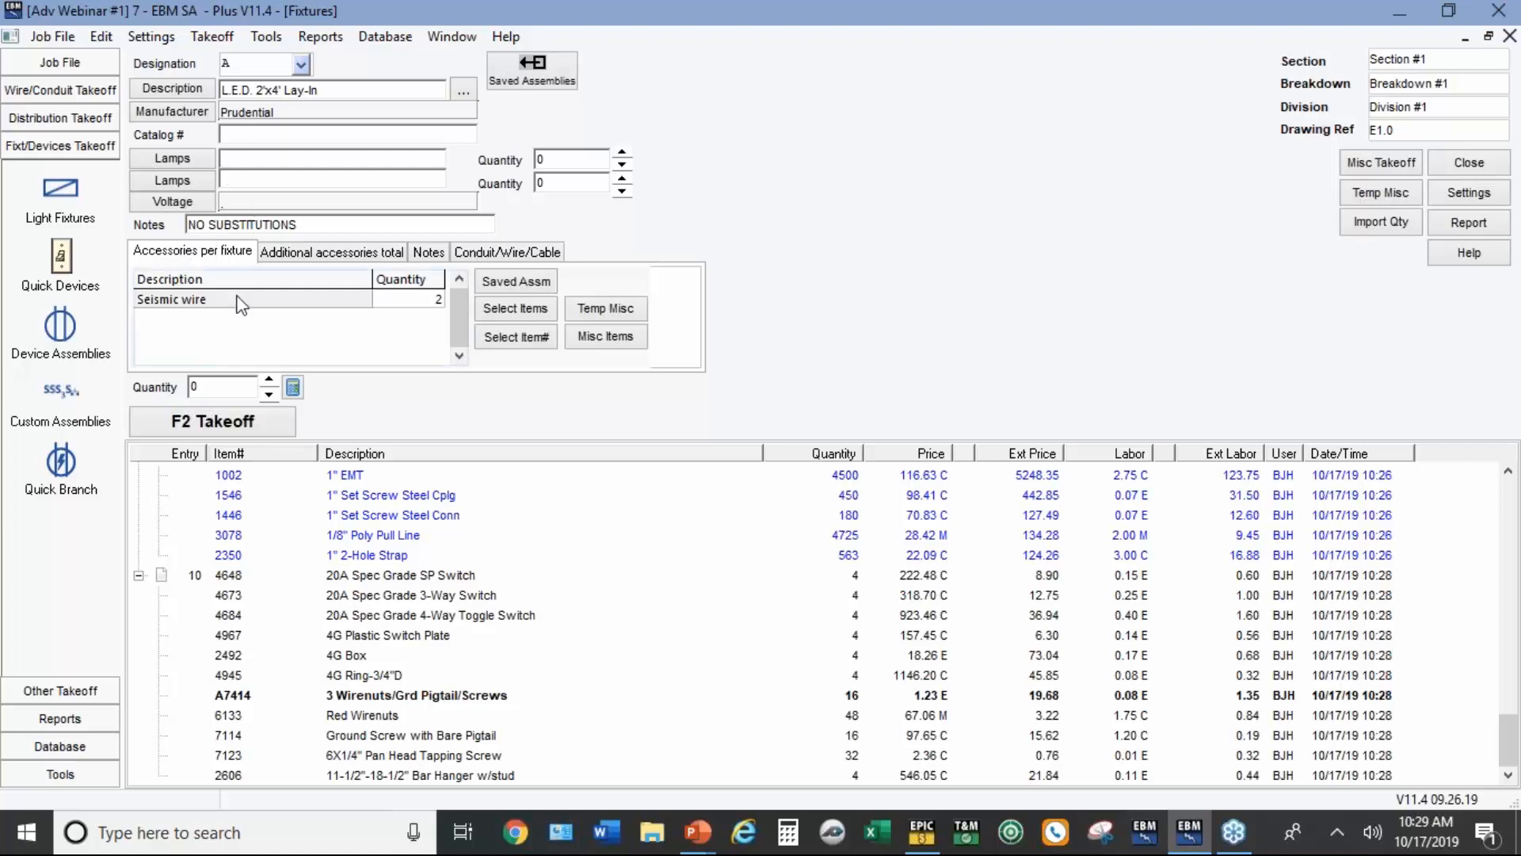
pyautogui.click(497, 252)
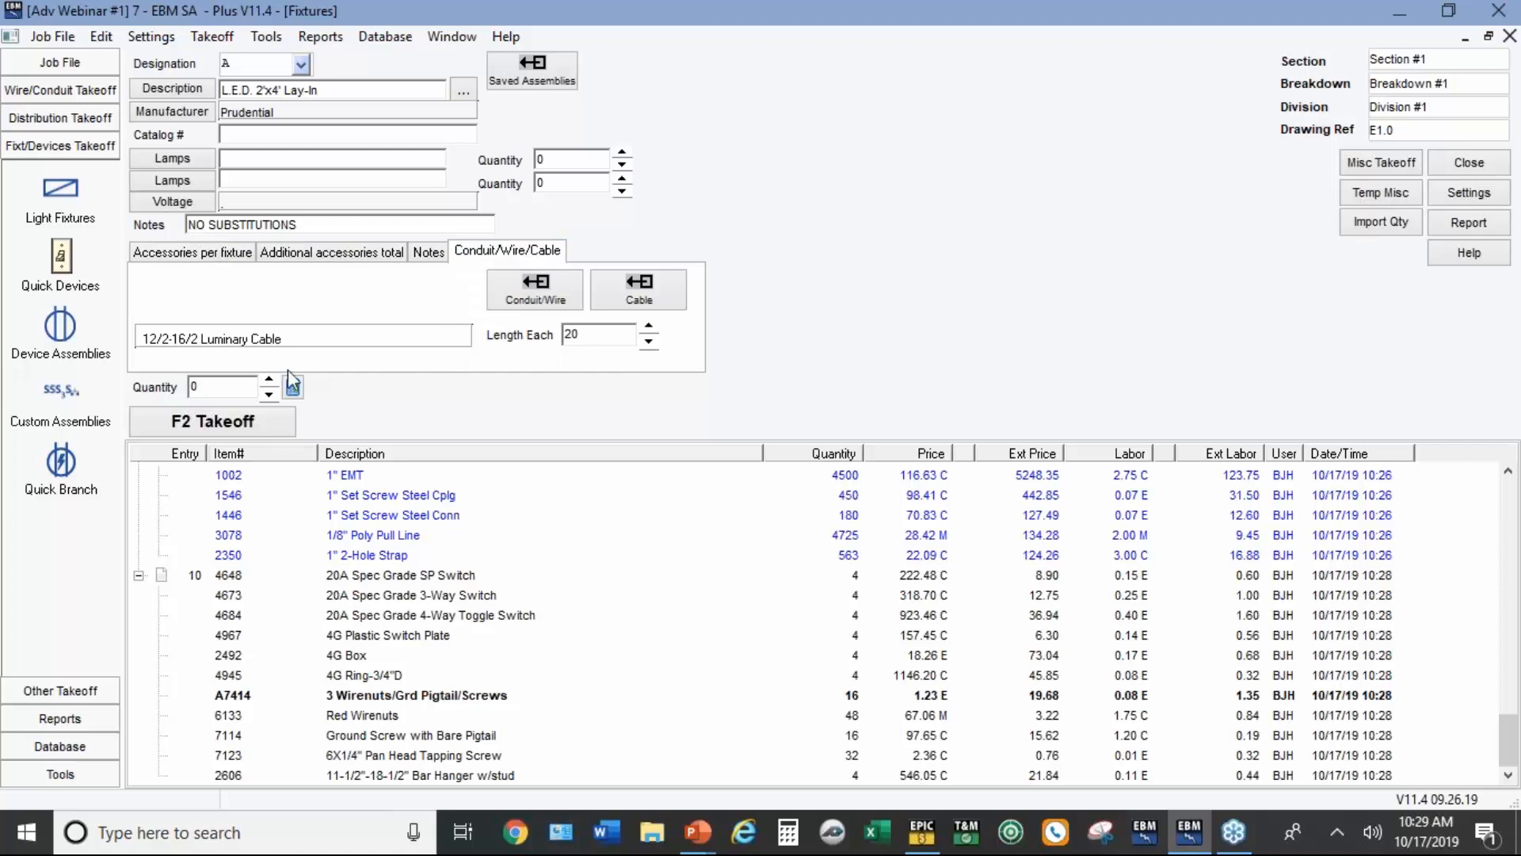
pyautogui.doubleClick(213, 386)
pyautogui.write('150')
pyautogui.click(205, 429)
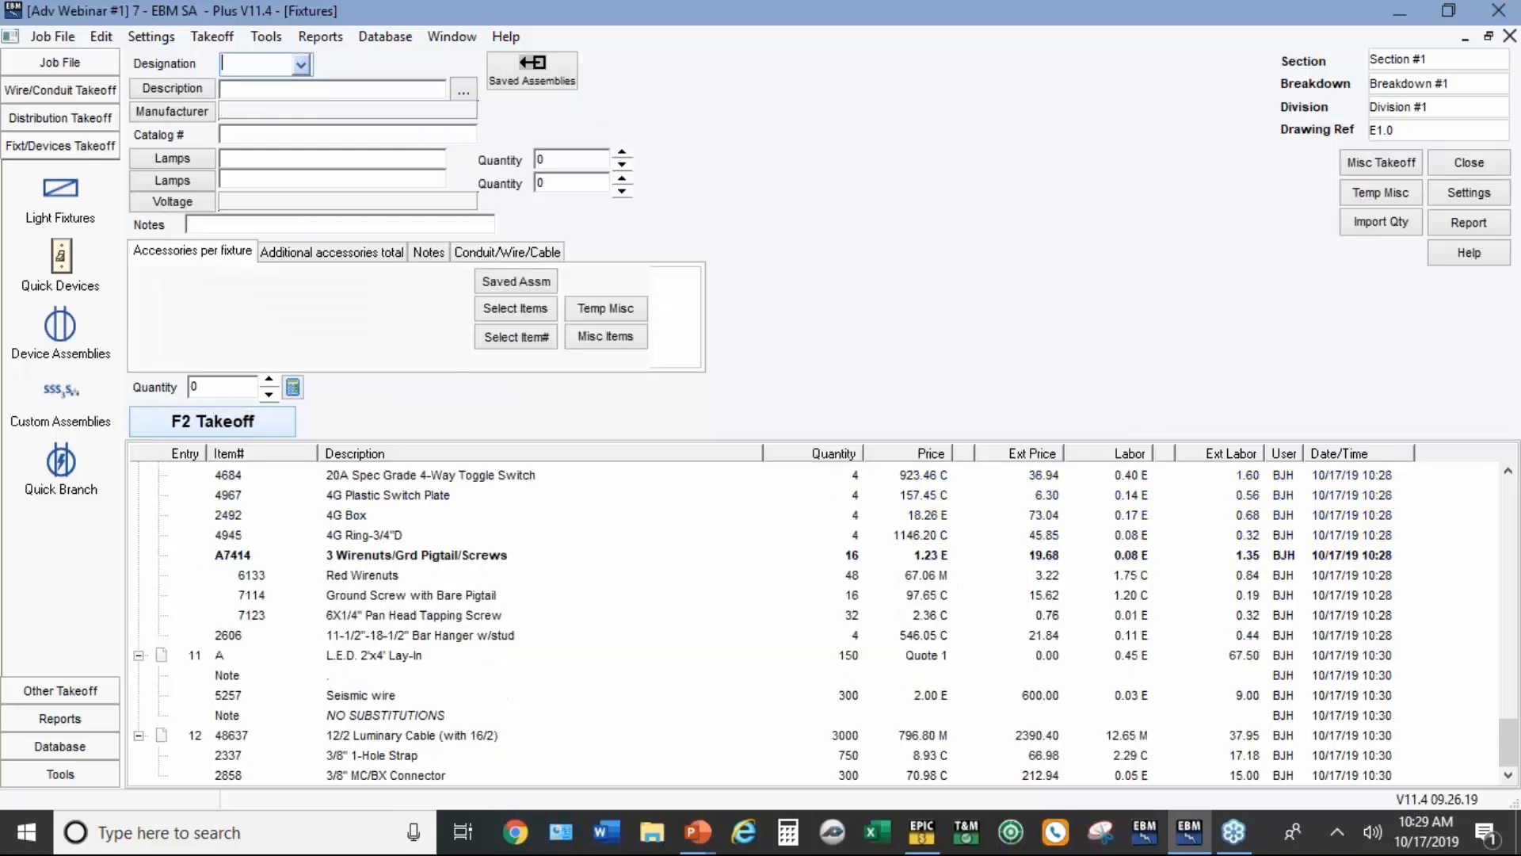
# Step: Start a fixture takeoff with designation B, reusing the details of the type A L.E.D. 2'x4' Lay-In fixture
pyautogui.click(530, 84)
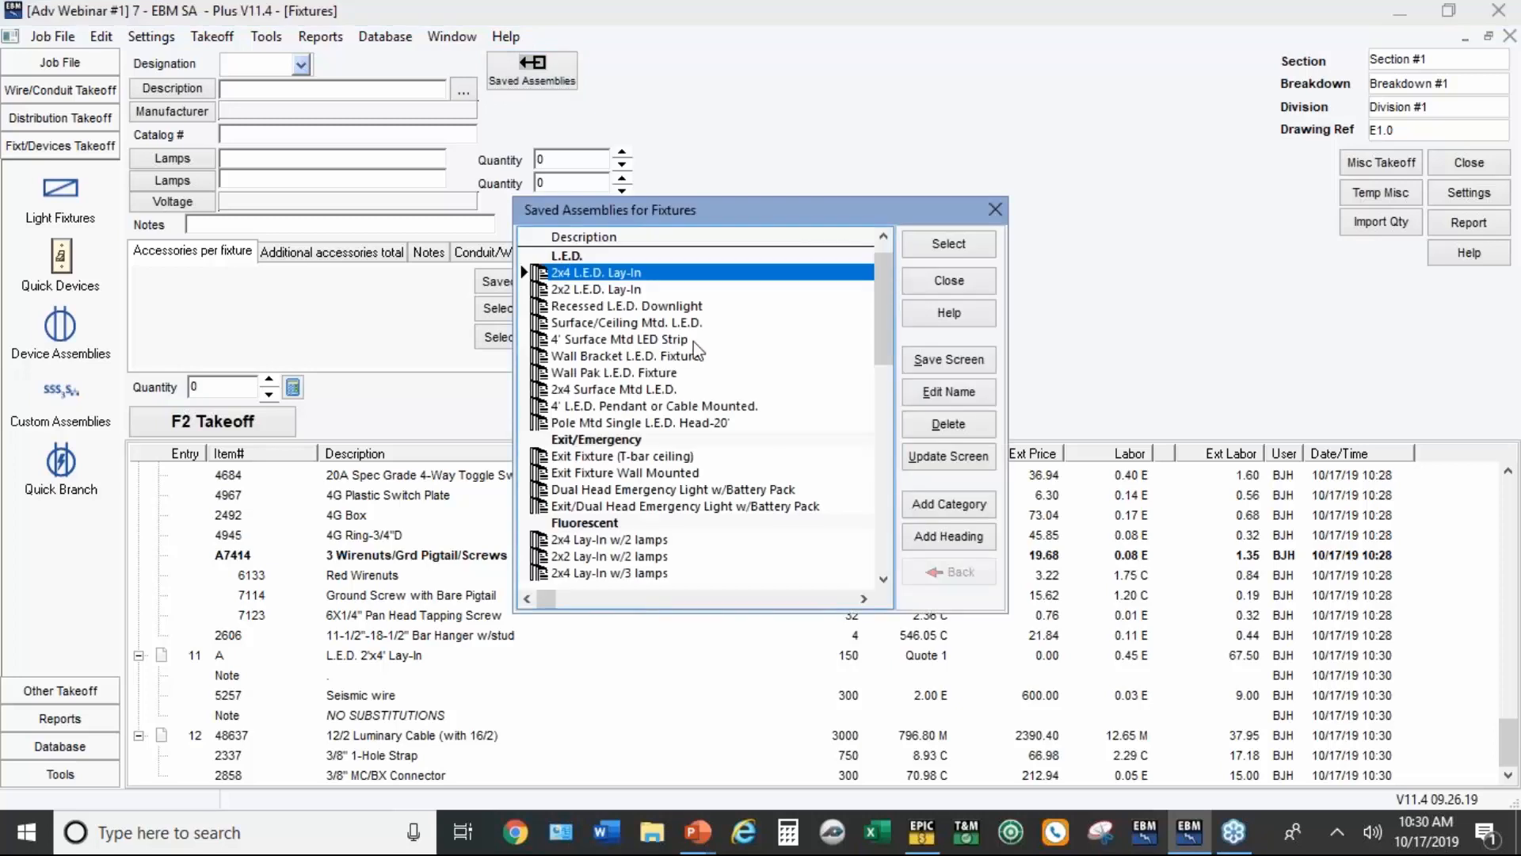
pyautogui.click(981, 284)
pyautogui.click(271, 64)
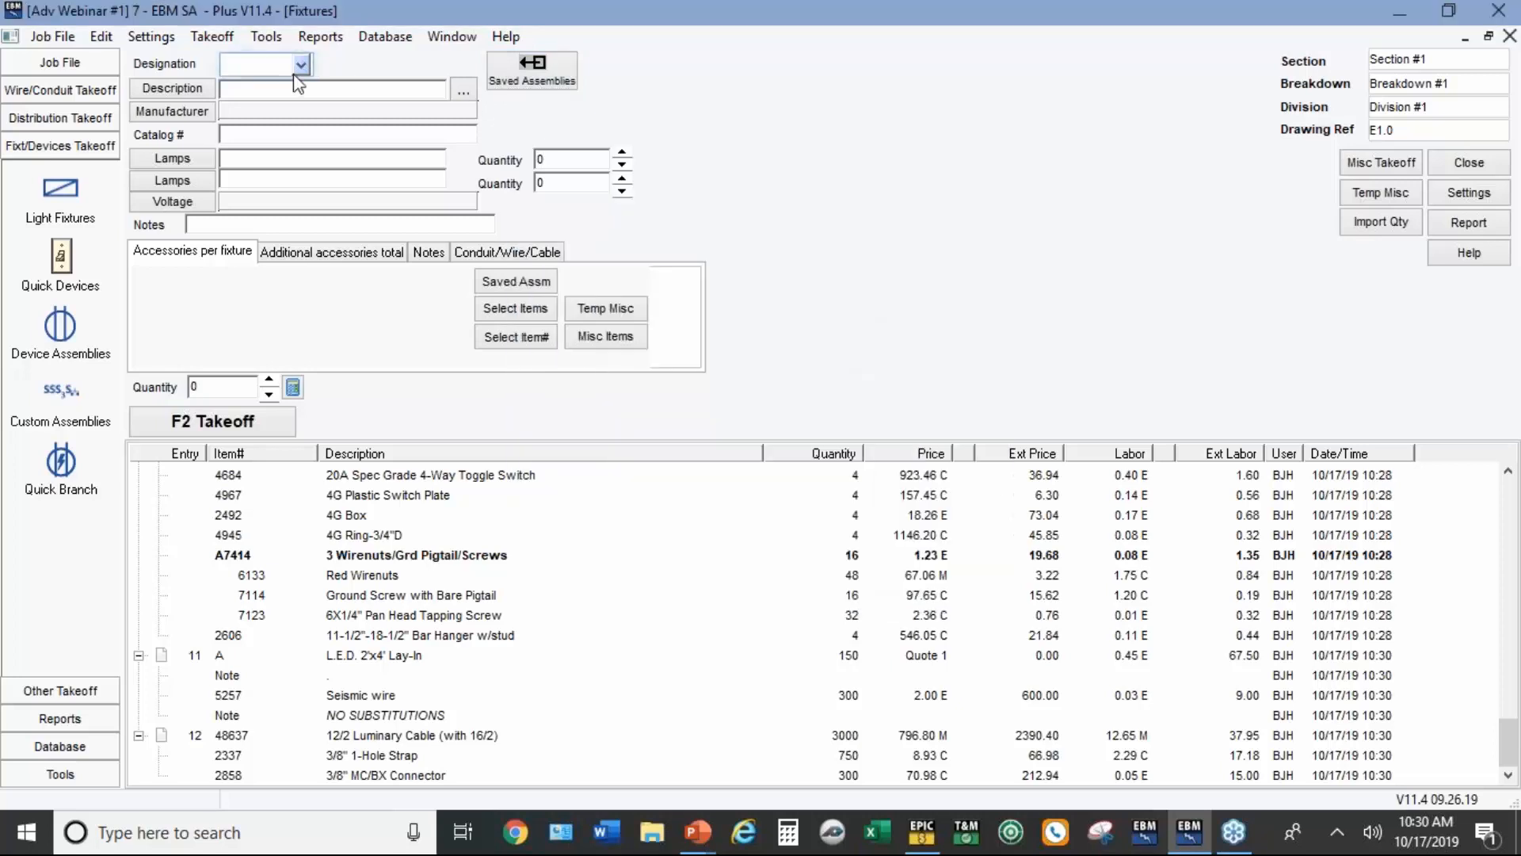
pyautogui.write('B')
pyautogui.click(301, 67)
pyautogui.click(304, 86)
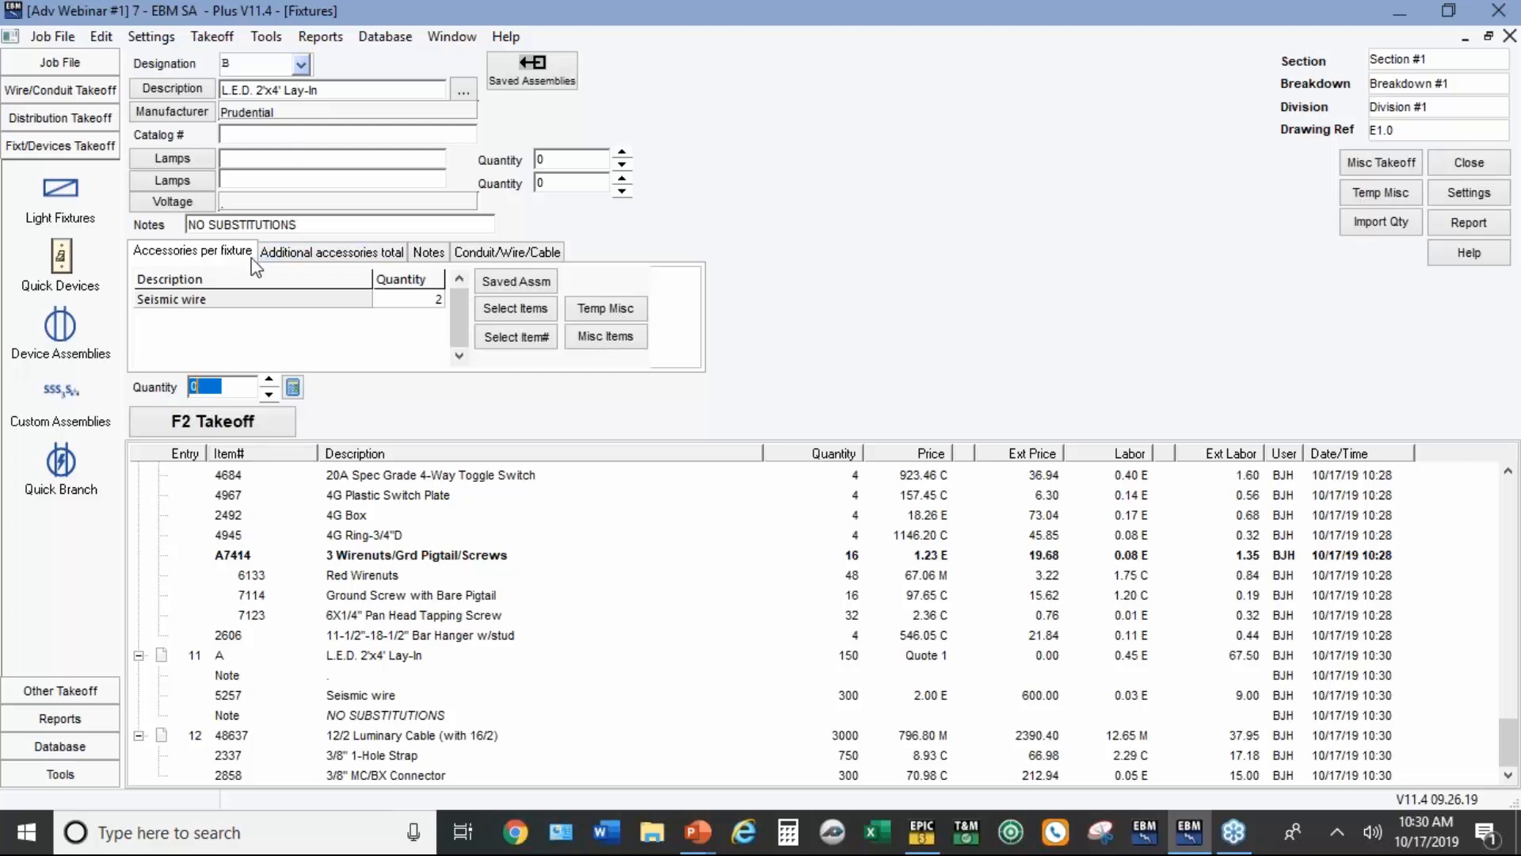
# Step: Check the type B fixture's cable assembly and take off a quantity of 300
pyautogui.click(500, 255)
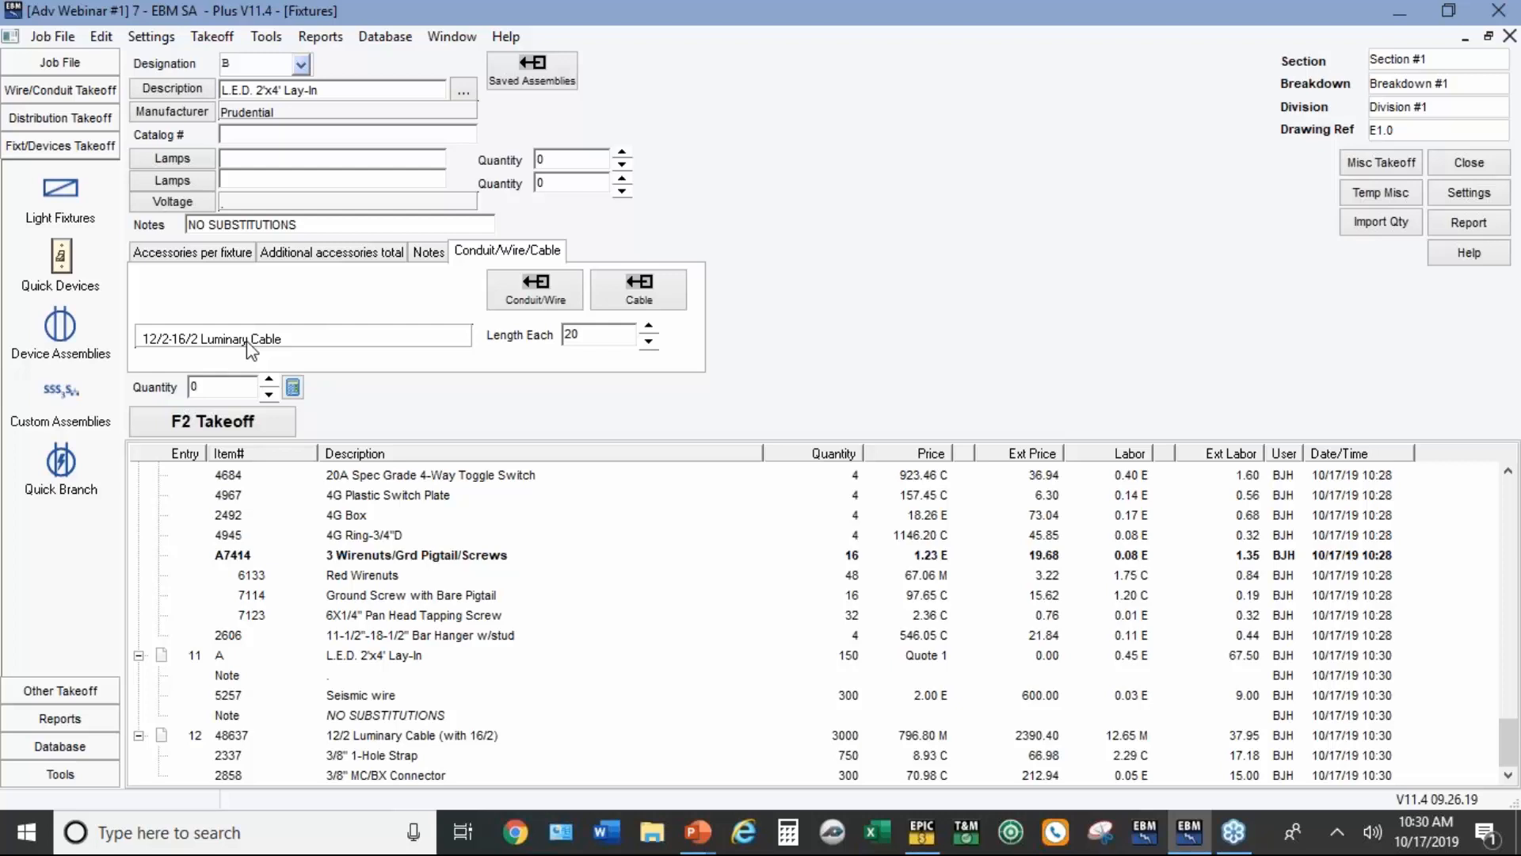
pyautogui.doubleClick(235, 386)
pyautogui.click(294, 438)
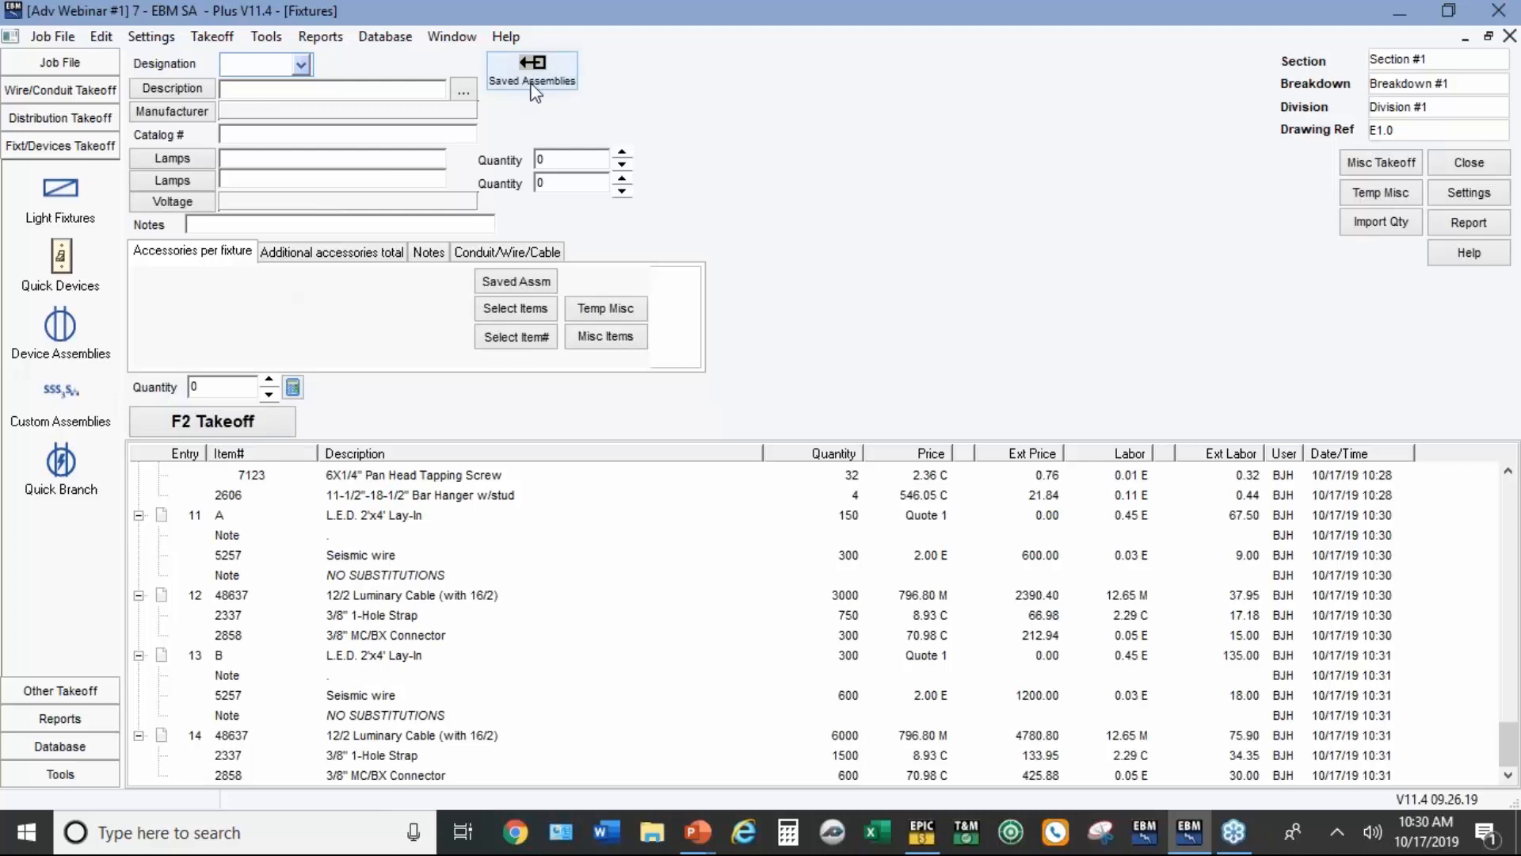
# Step: Start fixture designation C with the custom description 18 FOOT LINEAR LED FIXTURE and the manufacturer Owner Furnished
pyautogui.write('C')
pyautogui.click(172, 89)
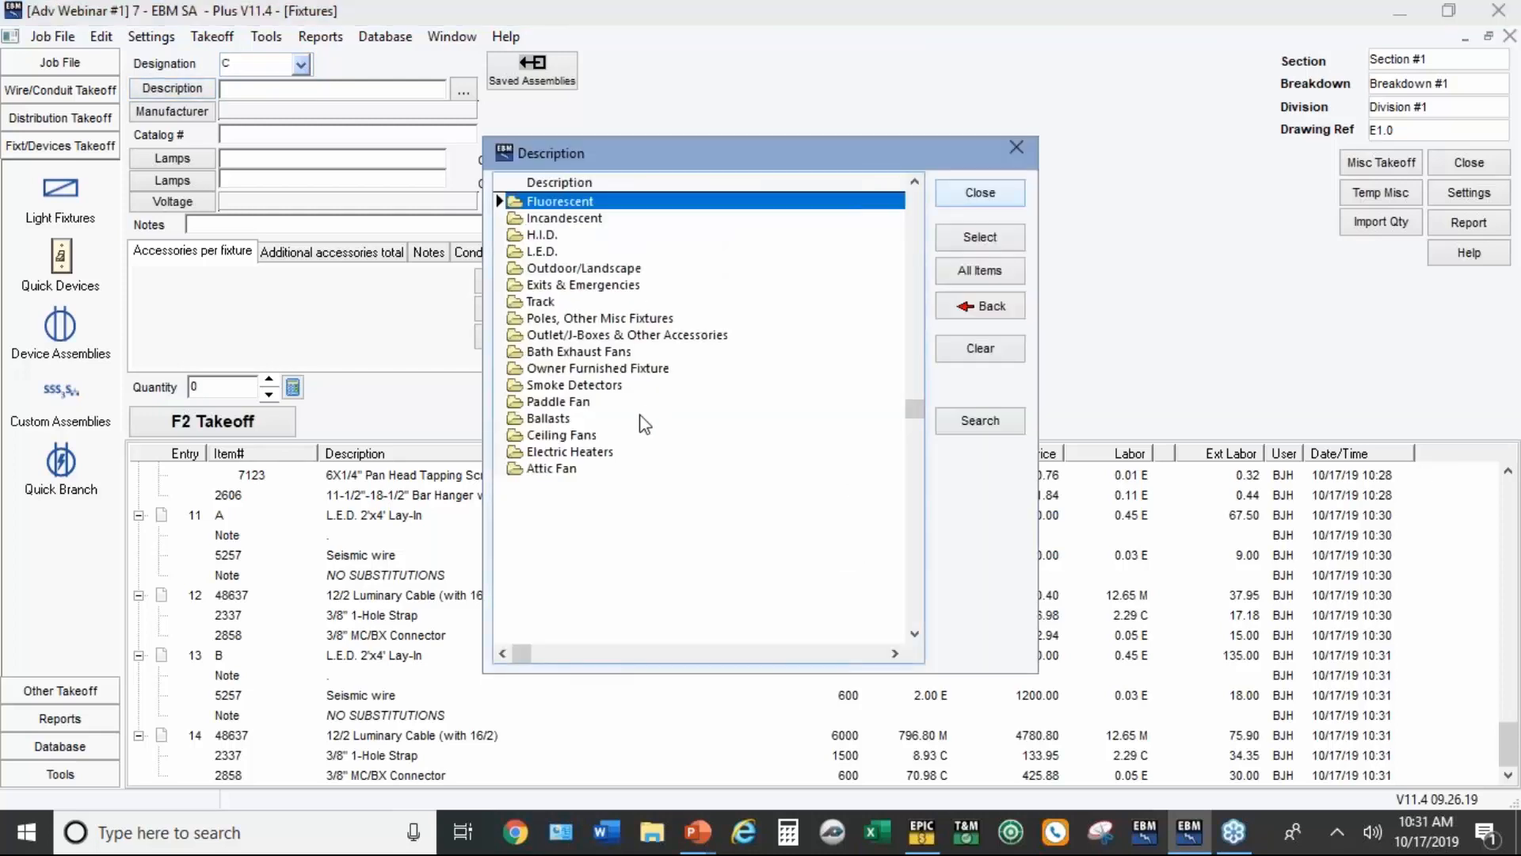
pyautogui.doubleClick(554, 253)
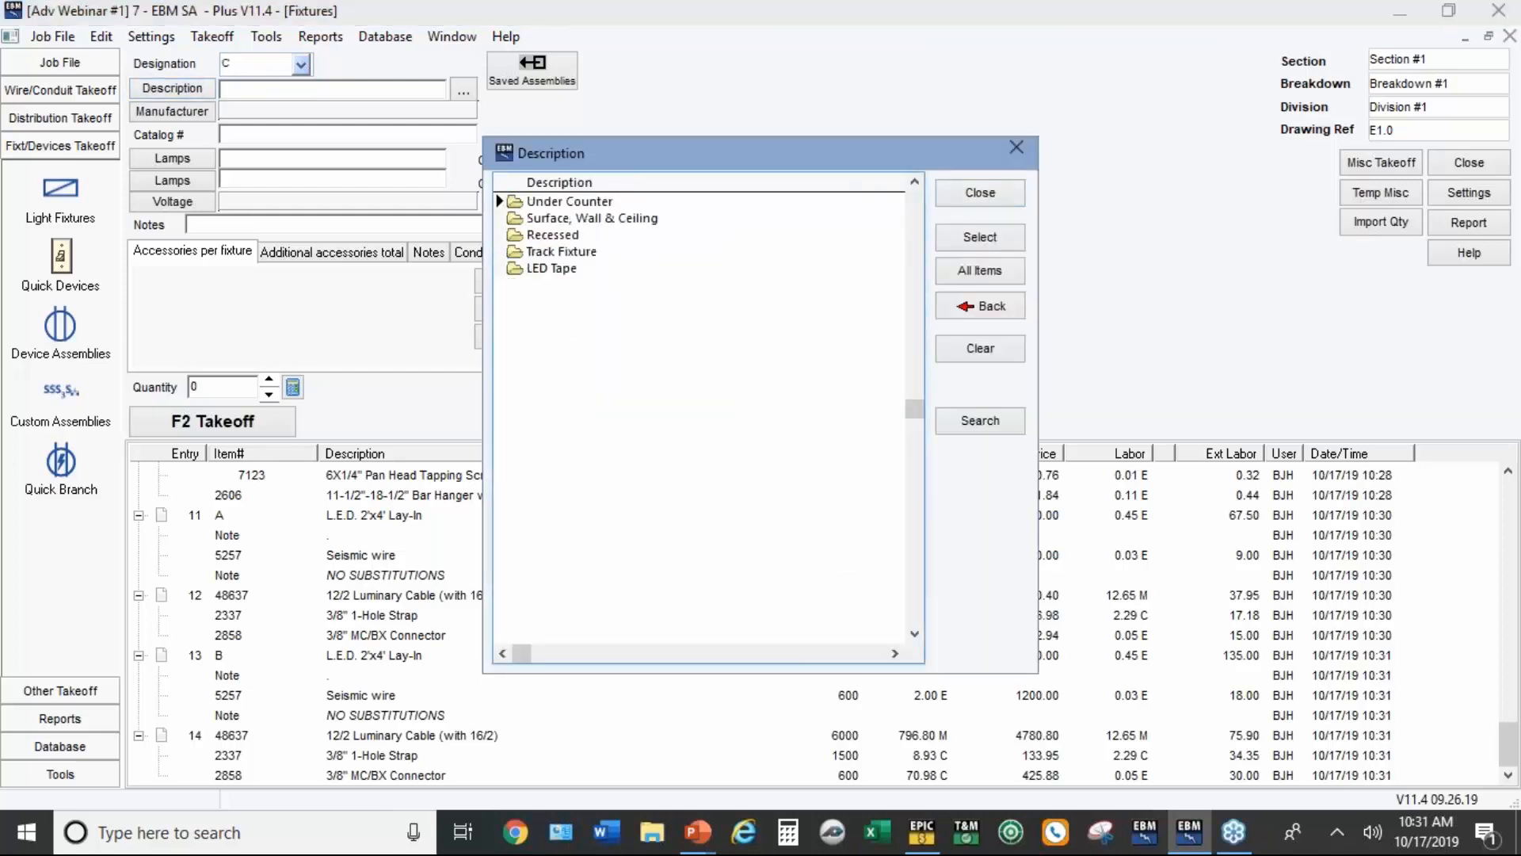
pyautogui.click(966, 193)
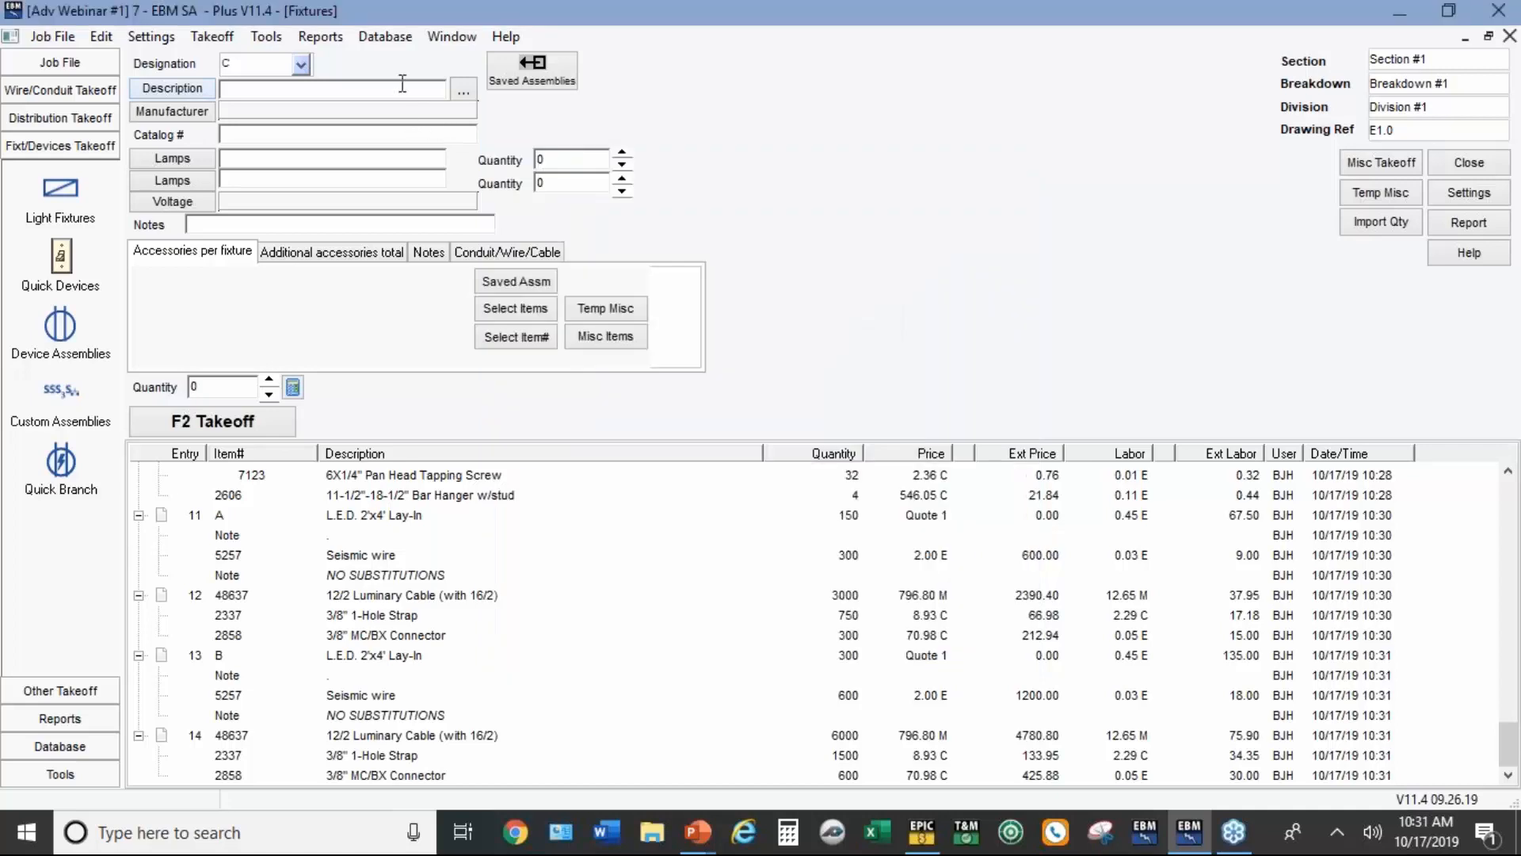
pyautogui.write('18 FOOT LINEAR LED FIXTURE')
pyautogui.click(184, 111)
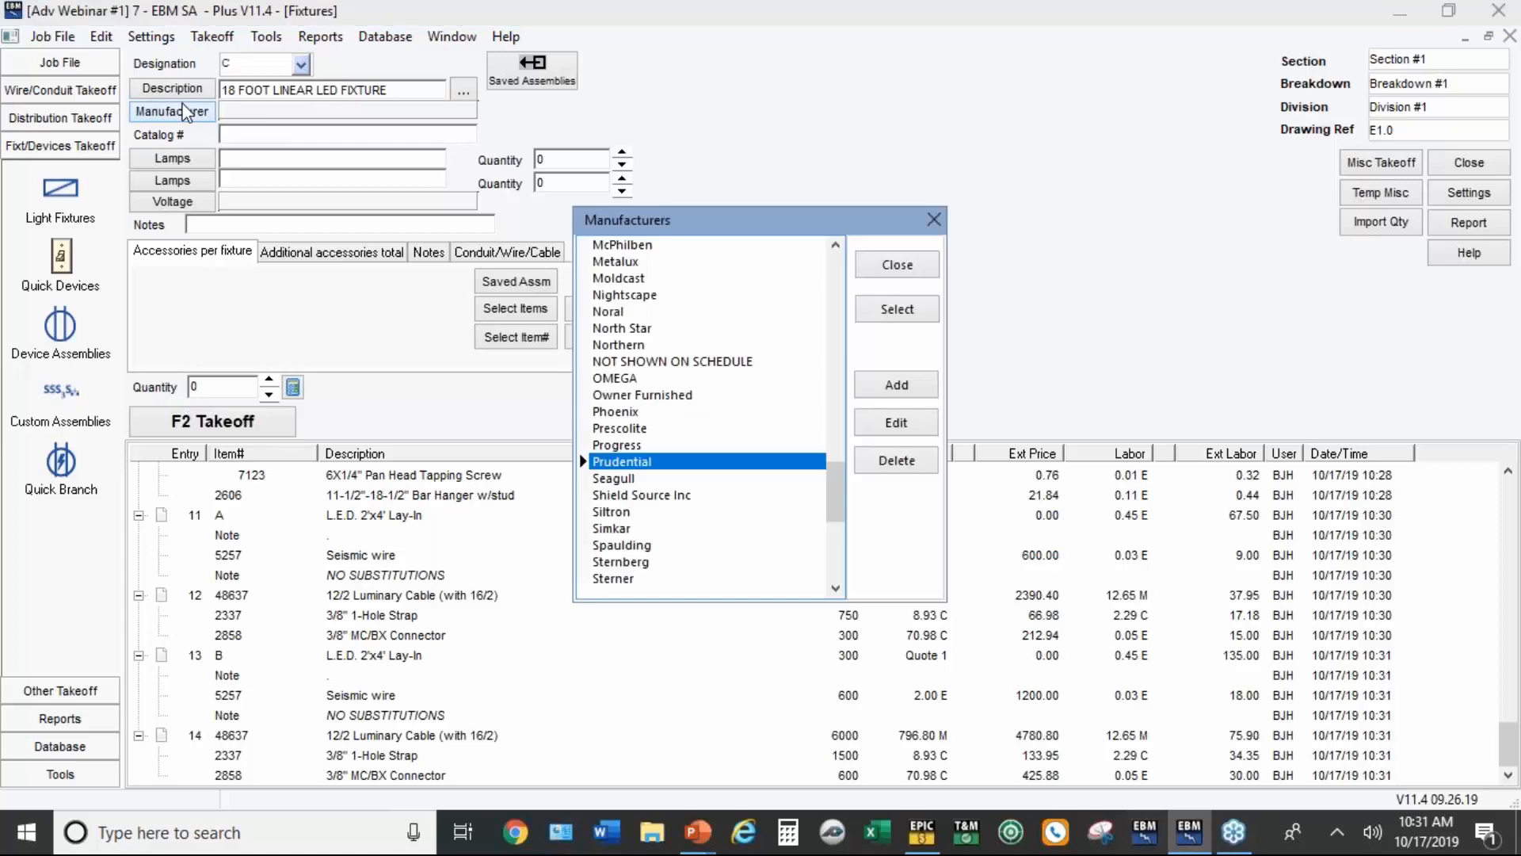
pyautogui.doubleClick(626, 395)
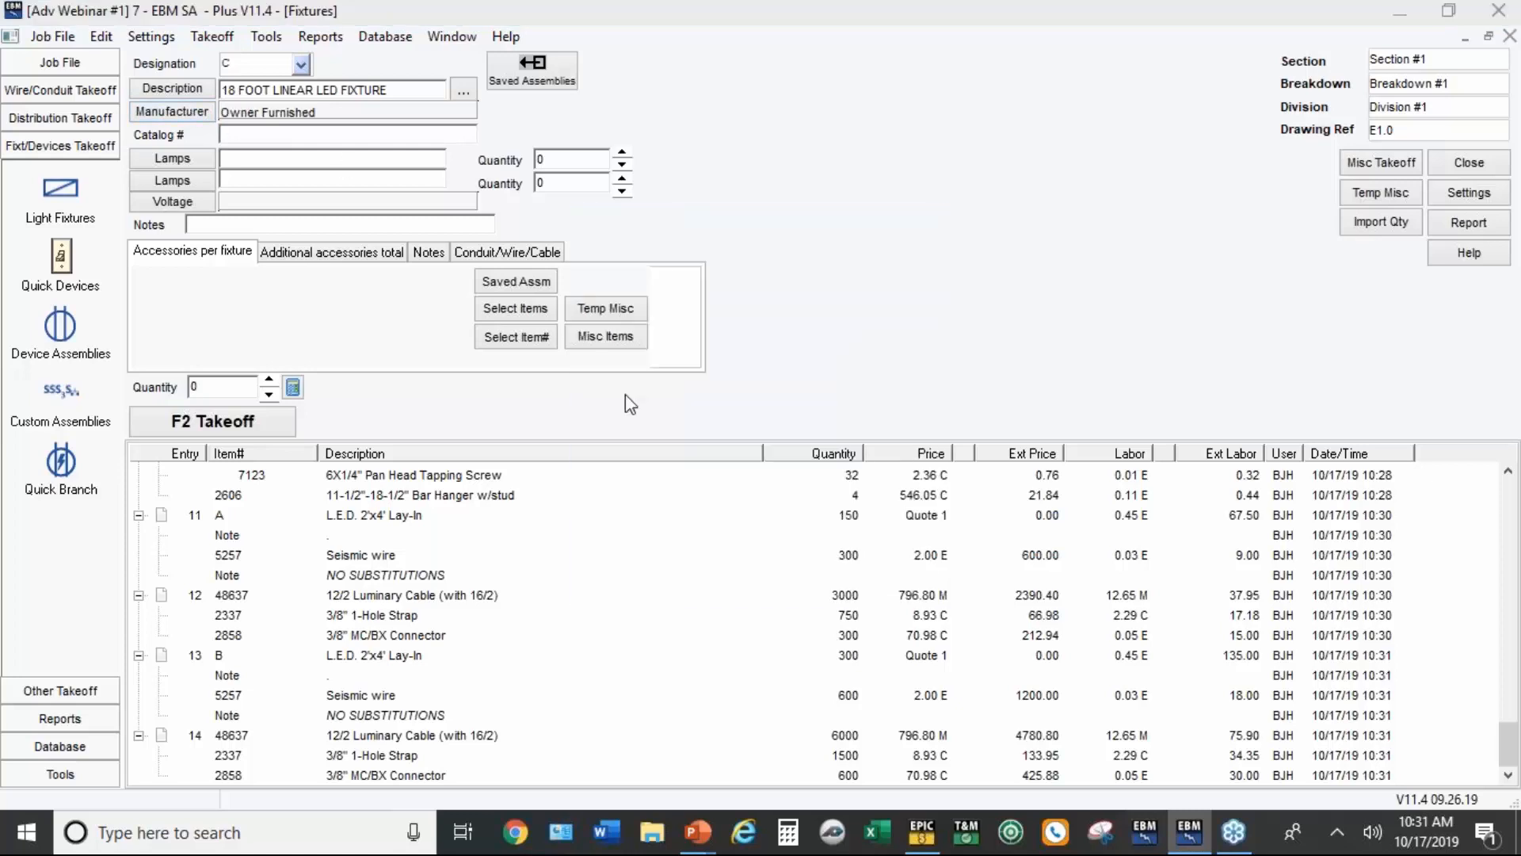
# Step: Choose the 4" Square Box w-3/0 Ring from the Outlet Boxes as a per-fixture accessory for type C
pyautogui.click(535, 314)
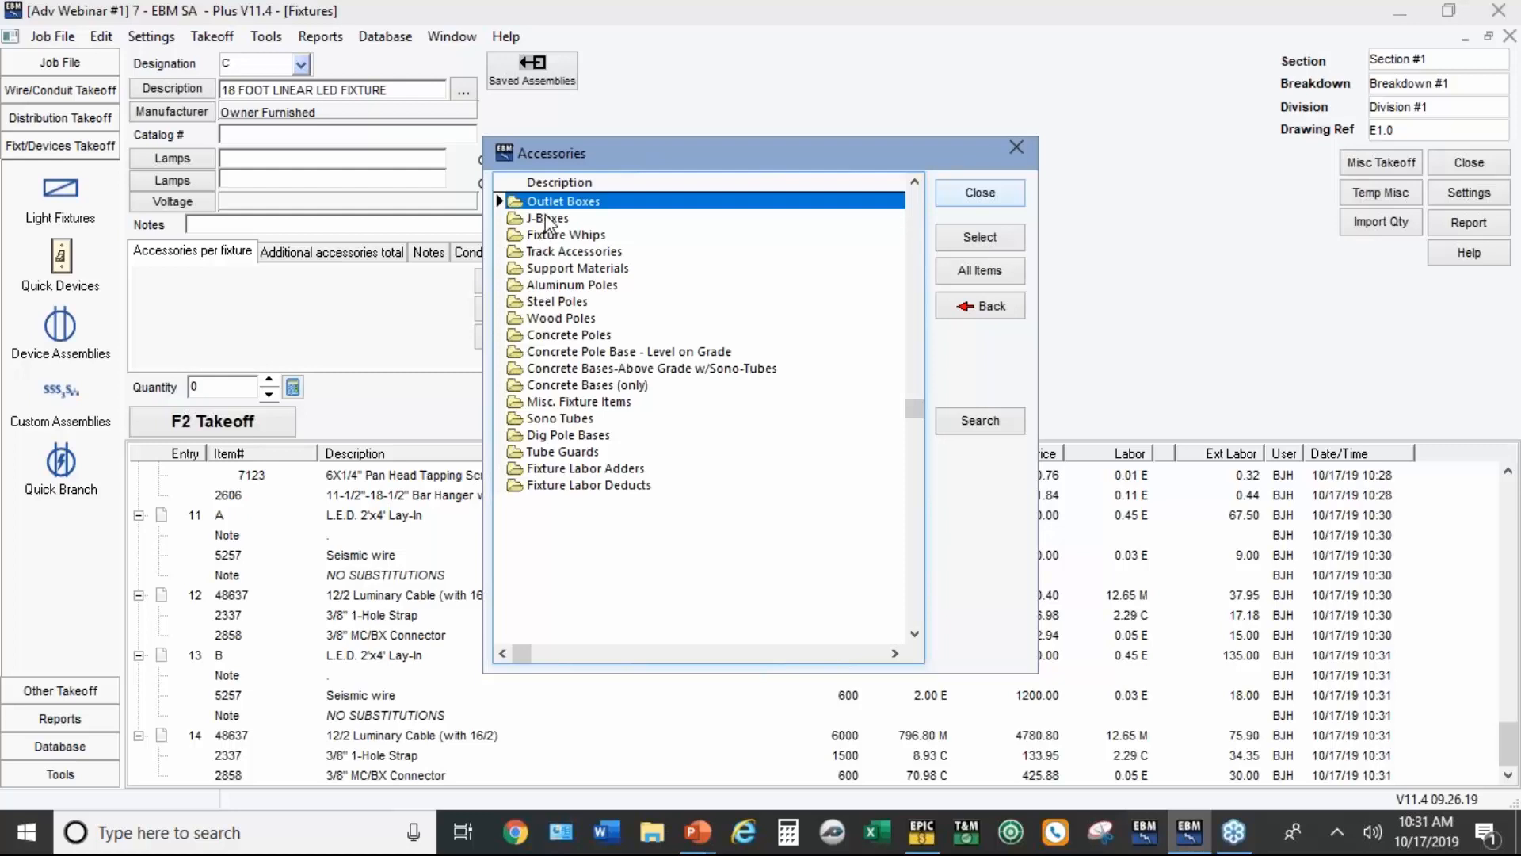
pyautogui.doubleClick(551, 204)
pyautogui.doubleClick(552, 219)
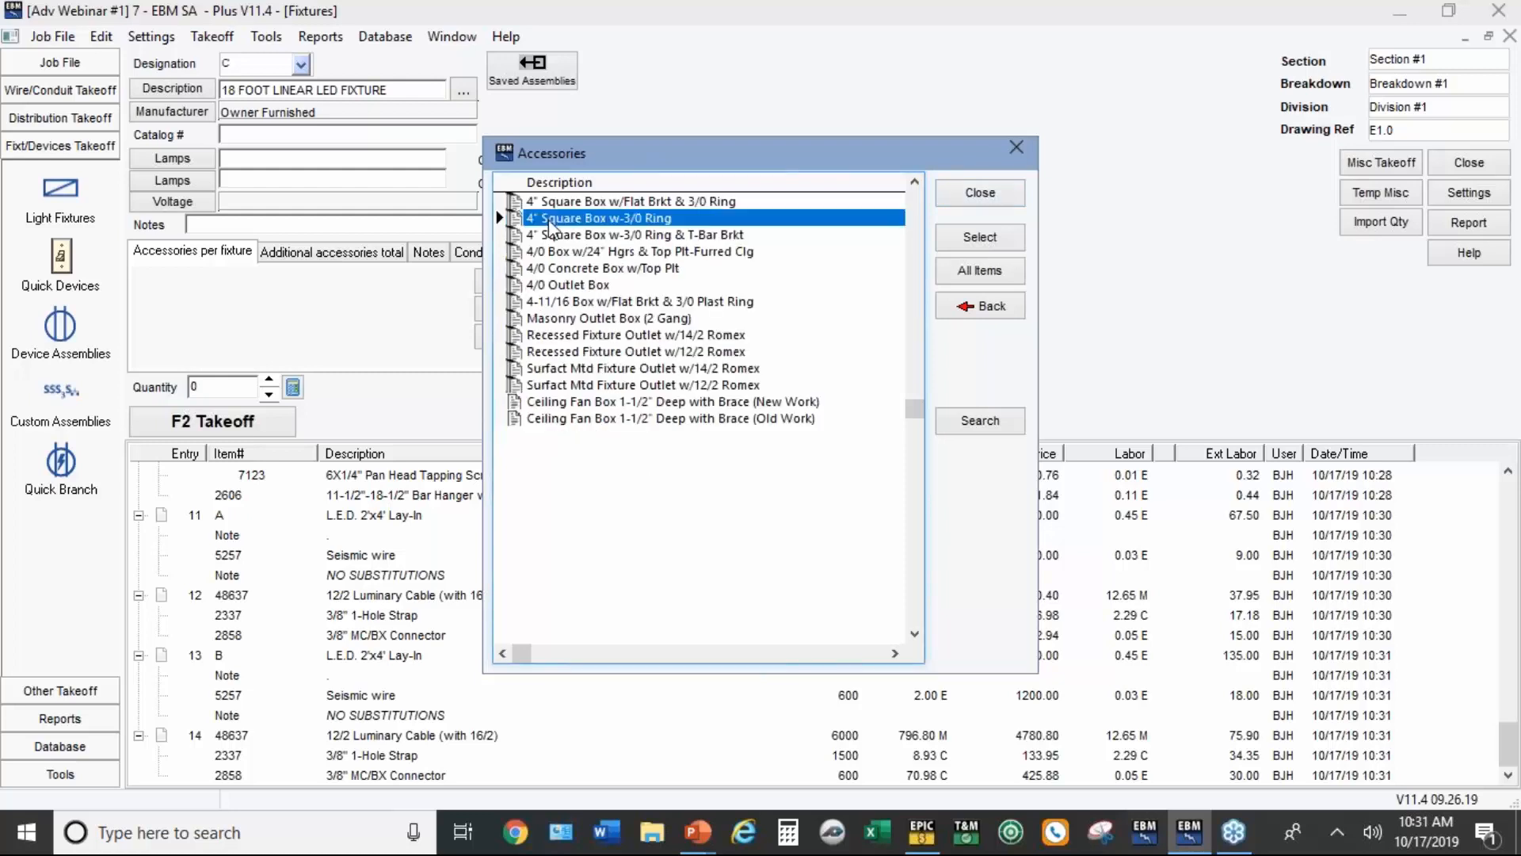
# Step: Add the 4" Square Box w-3/0 Ring accessory to fixture C and take off 5 fixtures at 3 labor hours each
pyautogui.click(905, 466)
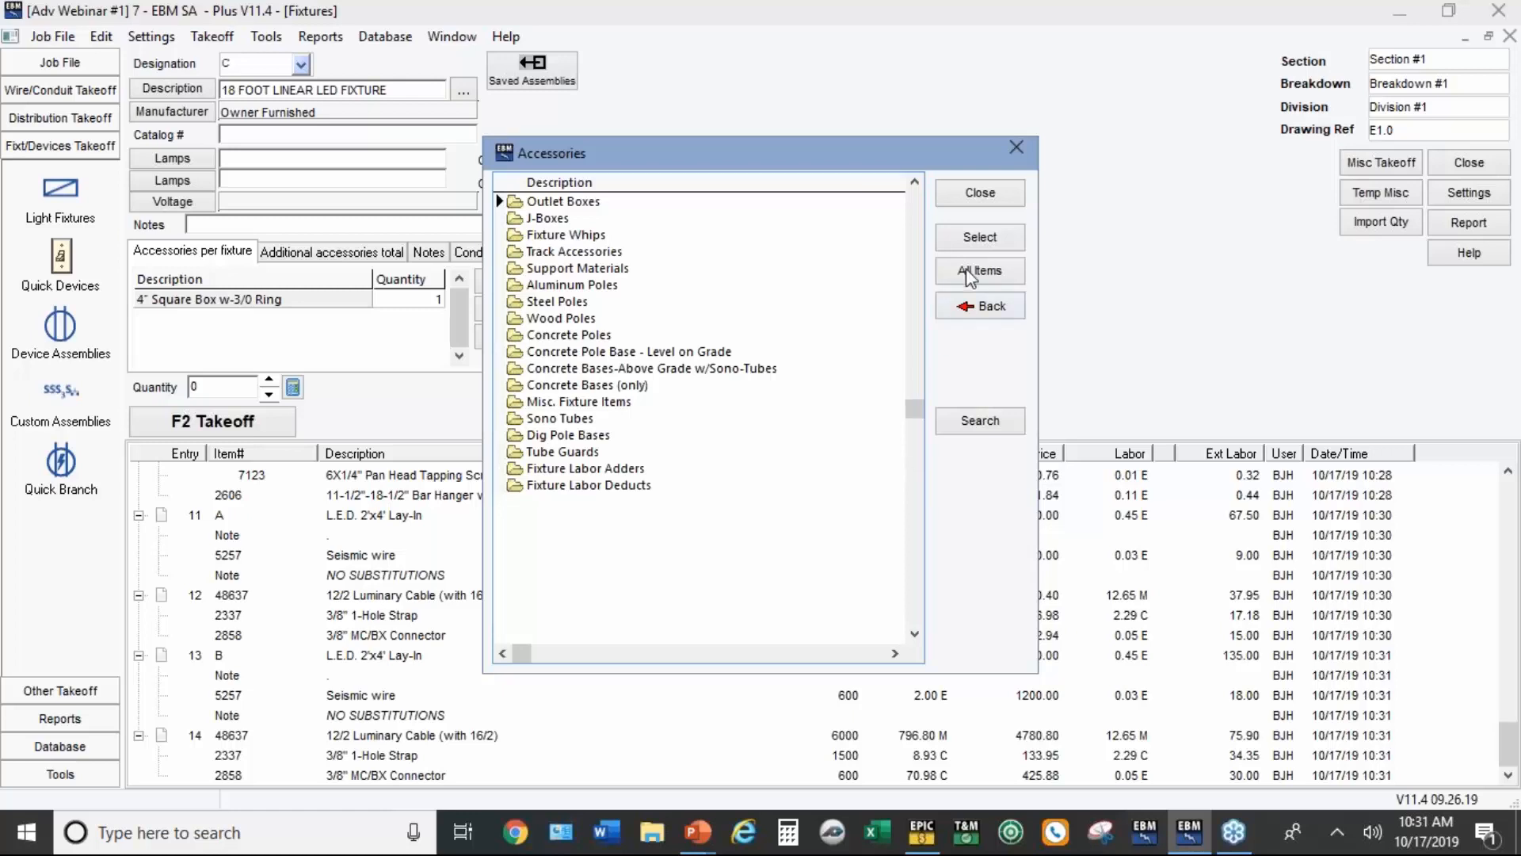
pyautogui.click(977, 198)
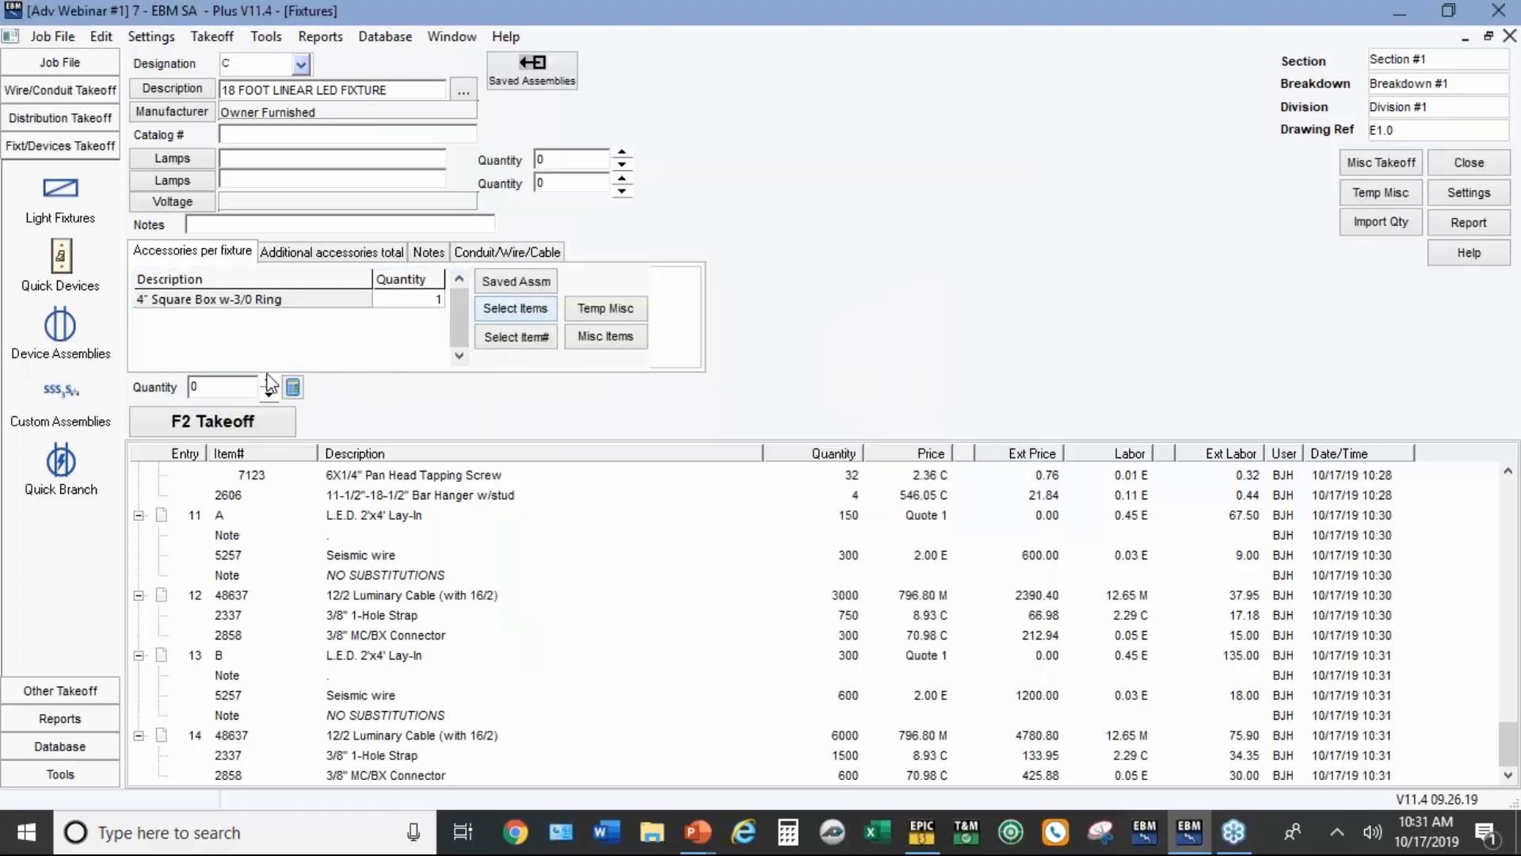
pyautogui.doubleClick(234, 388)
pyautogui.write('5')
pyautogui.click(244, 428)
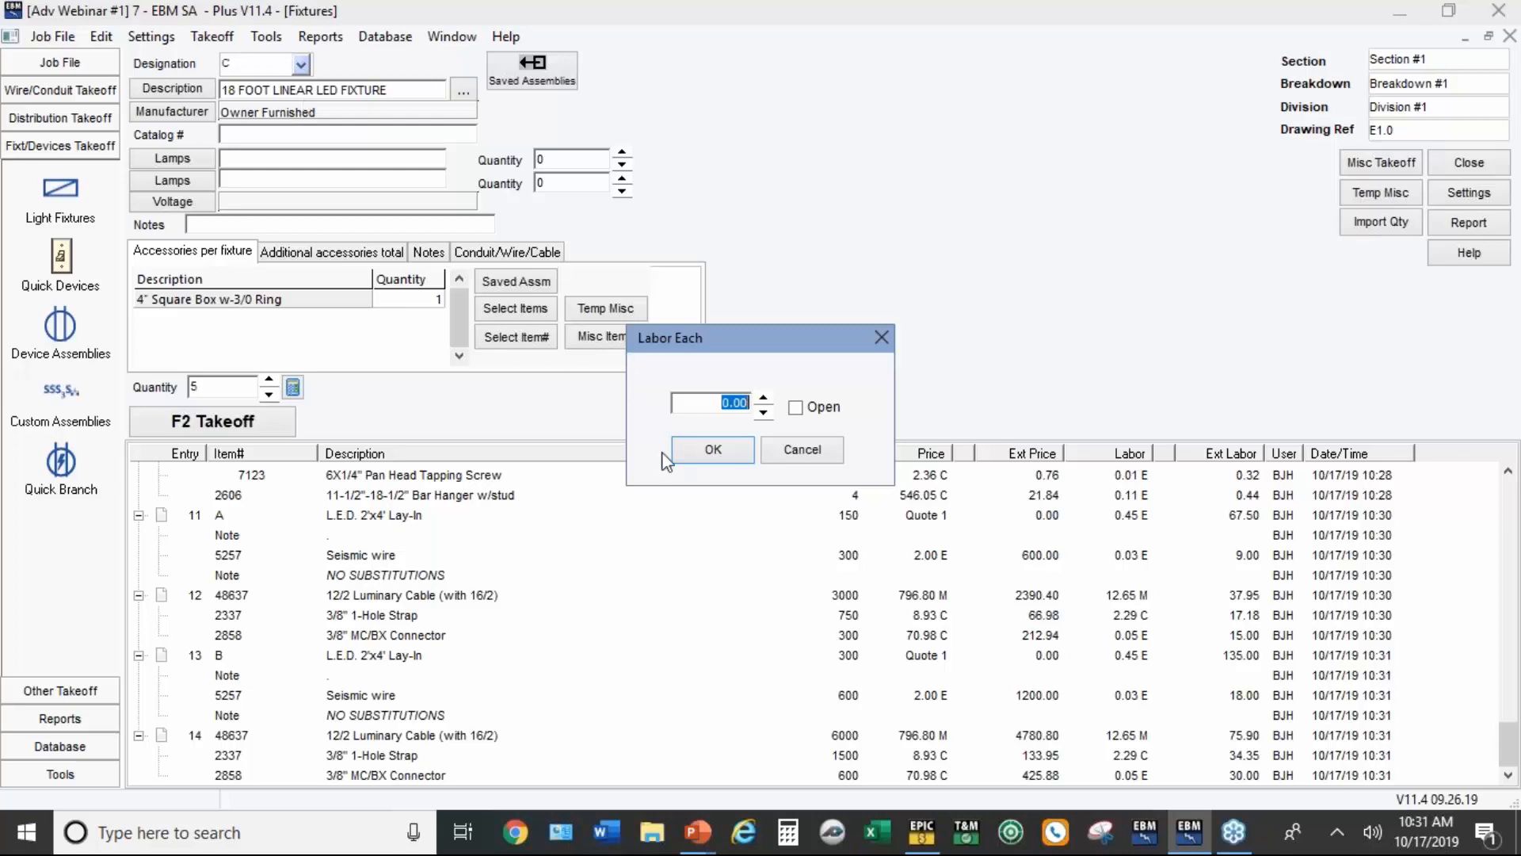
pyautogui.write('3')
pyautogui.click(715, 449)
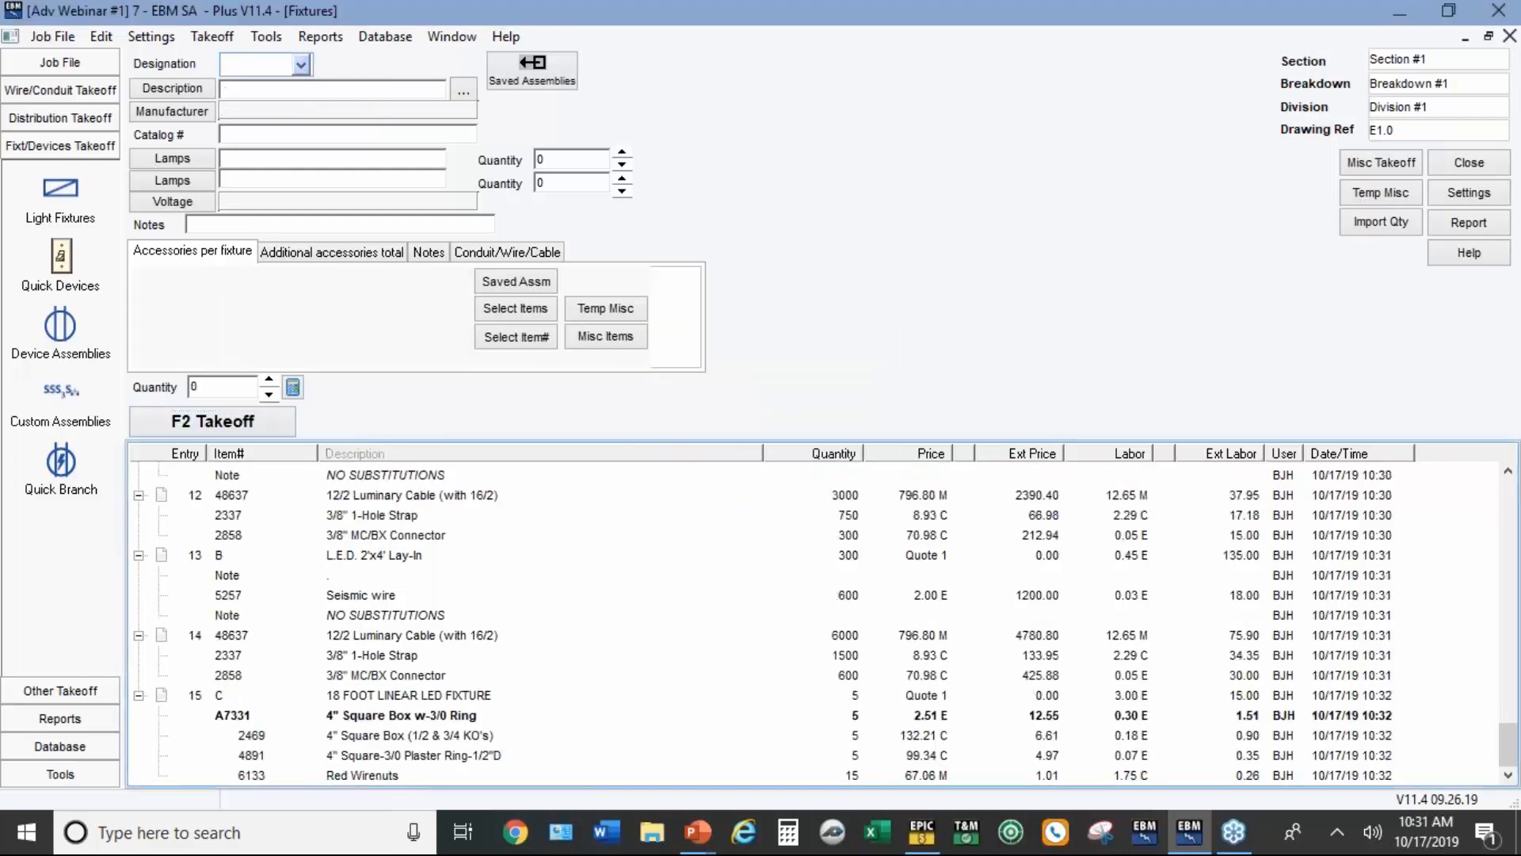
# Step: Preview the fixture list report for quotes
pyautogui.click(1456, 228)
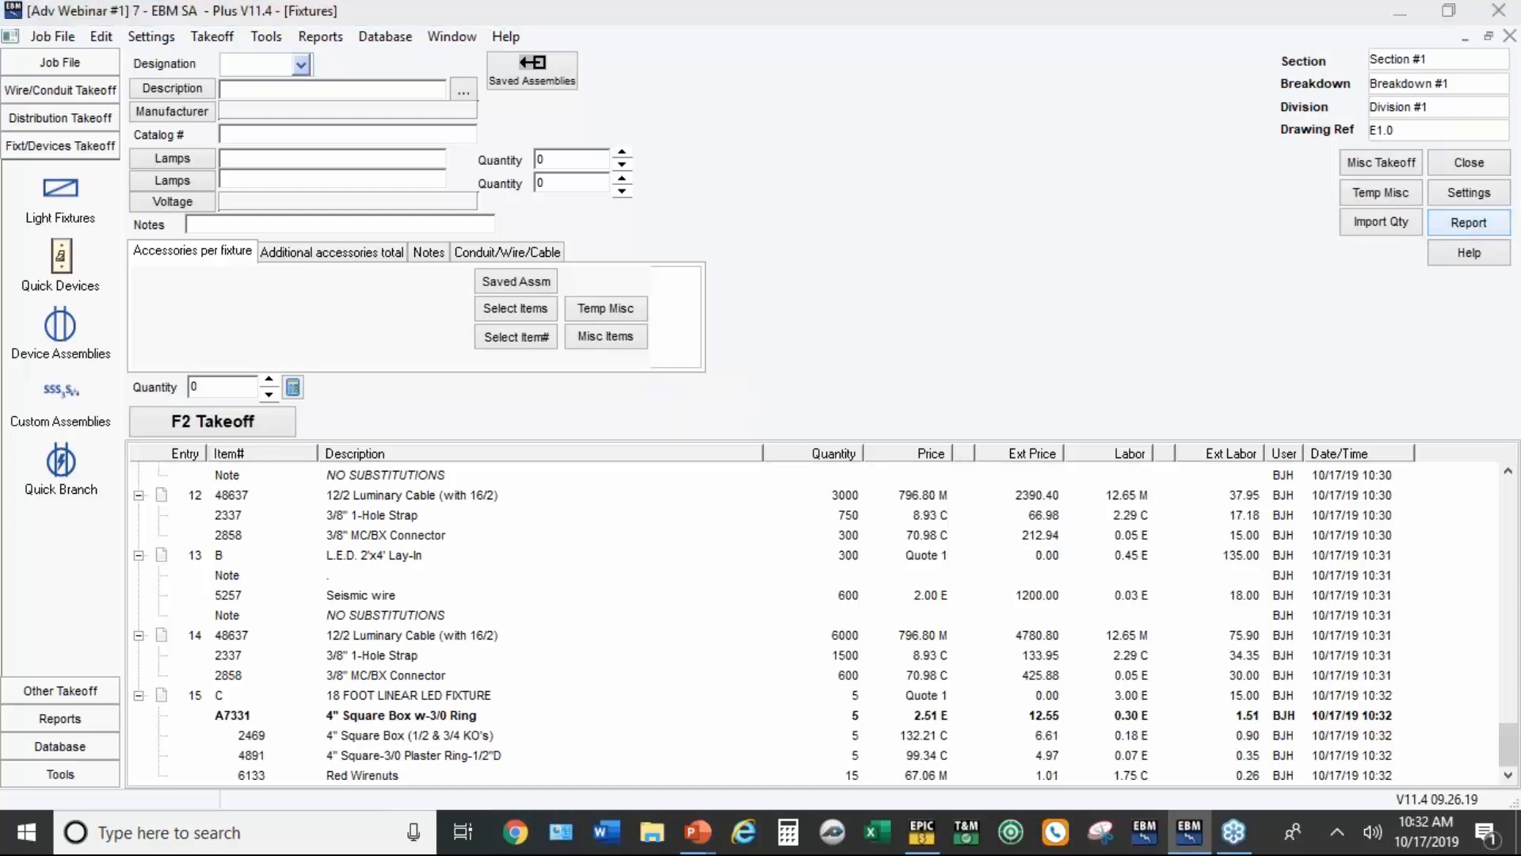
pyautogui.click(748, 458)
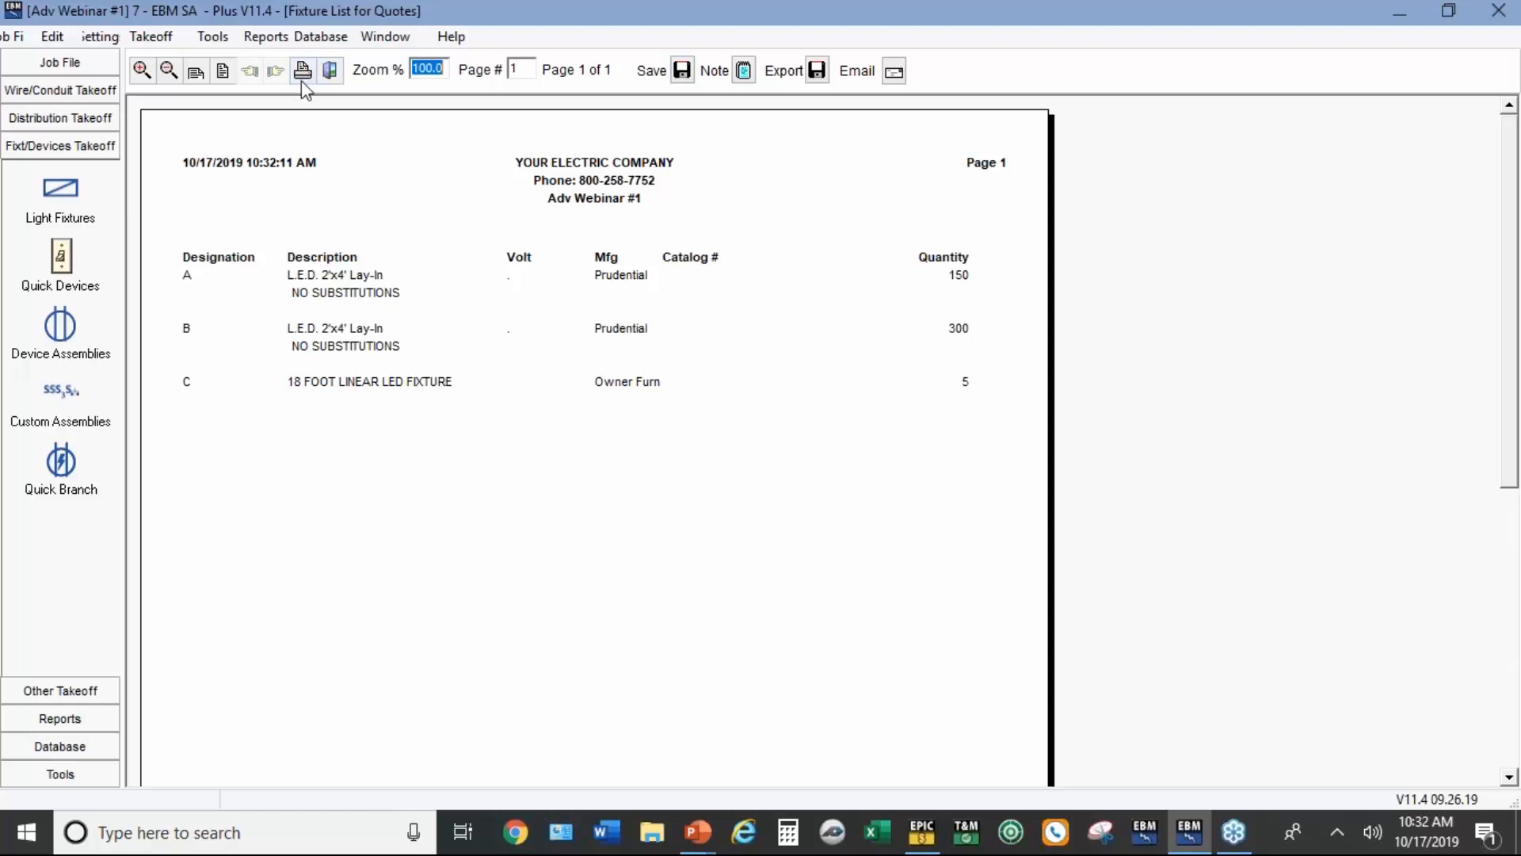
# Step: Open the temporary miscellaneous takeoff and, in EPIC, list the items of manufacturer Lutron Electronics
pyautogui.click(79, 690)
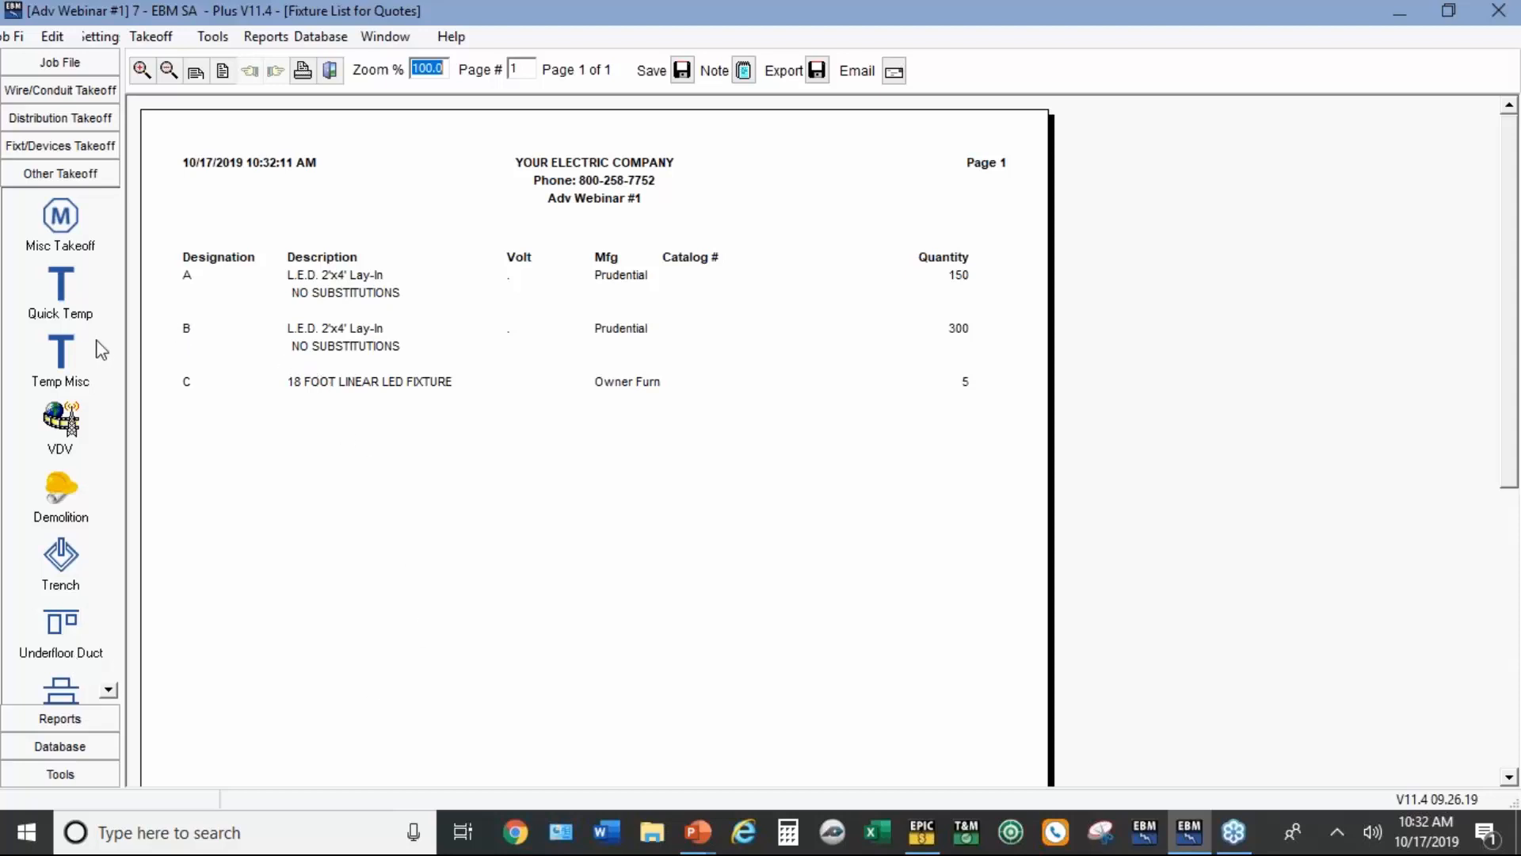
pyautogui.click(61, 353)
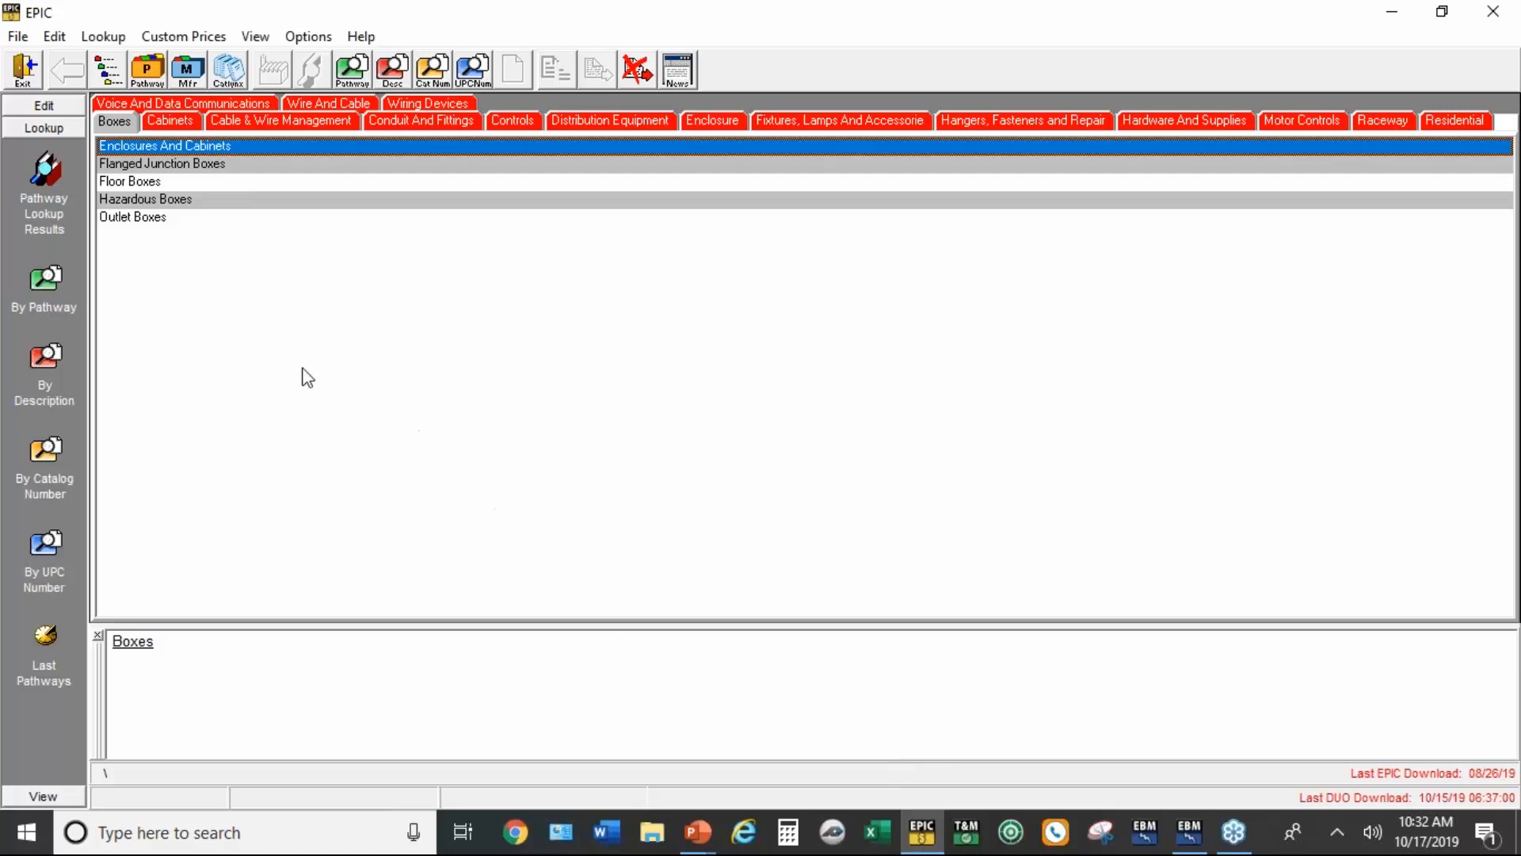
pyautogui.click(189, 79)
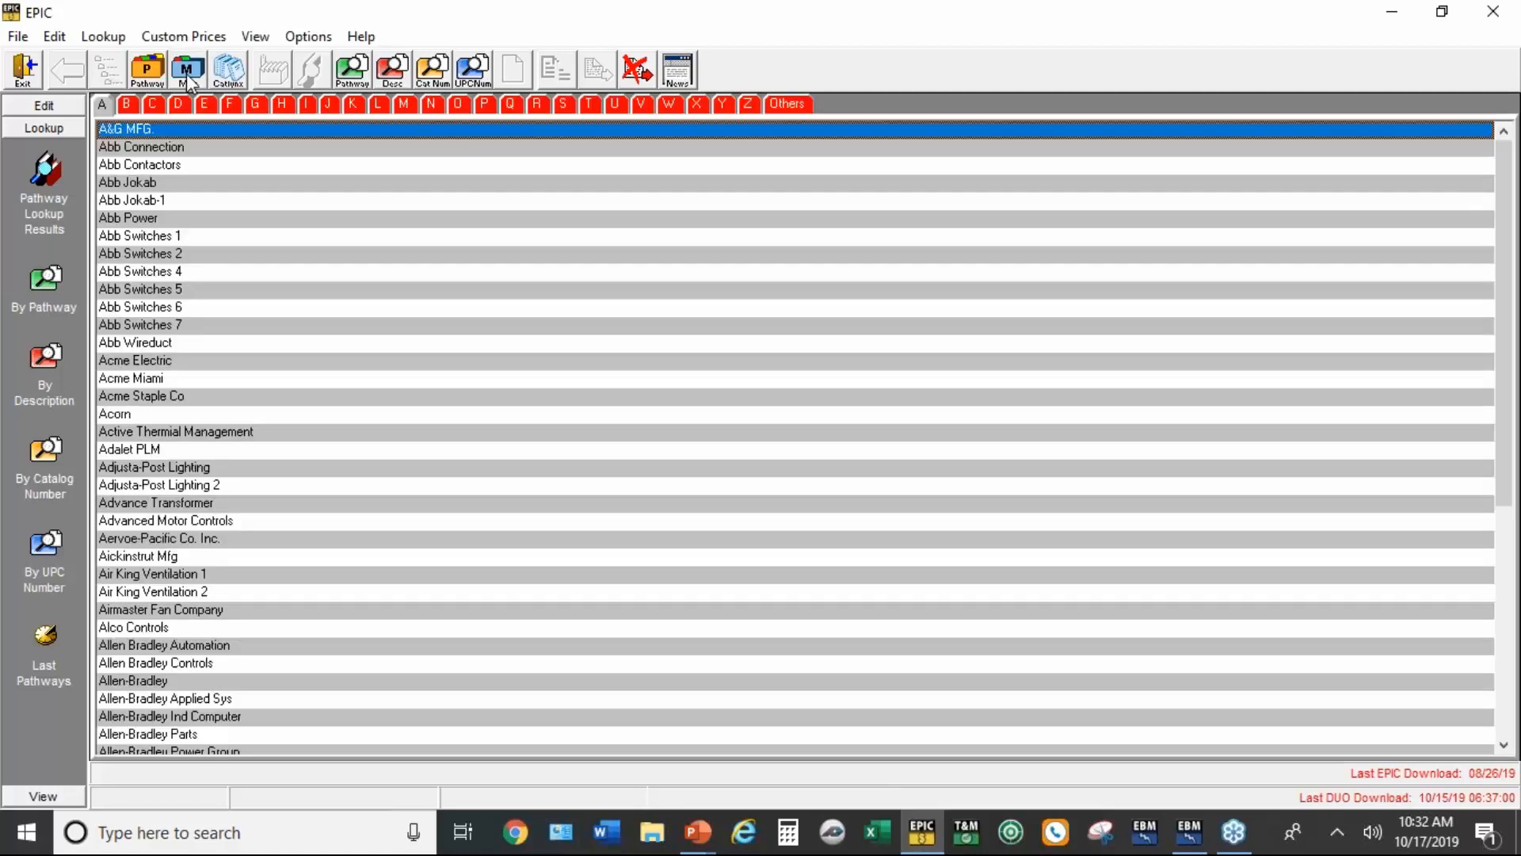
pyautogui.click(380, 104)
pyautogui.scroll(-2, 307, 525)
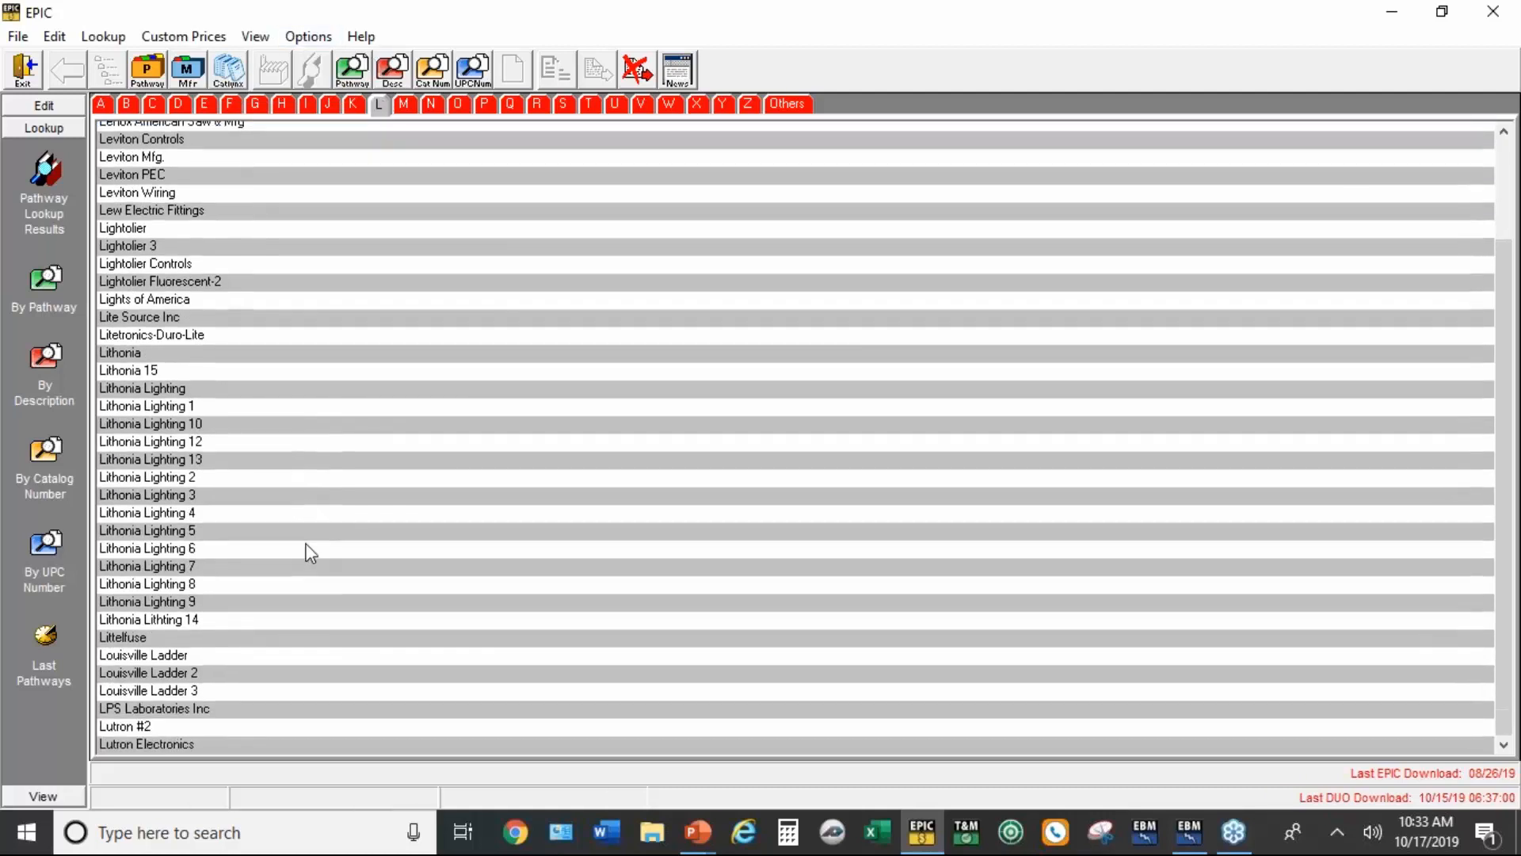
pyautogui.scroll(-1, 310, 553)
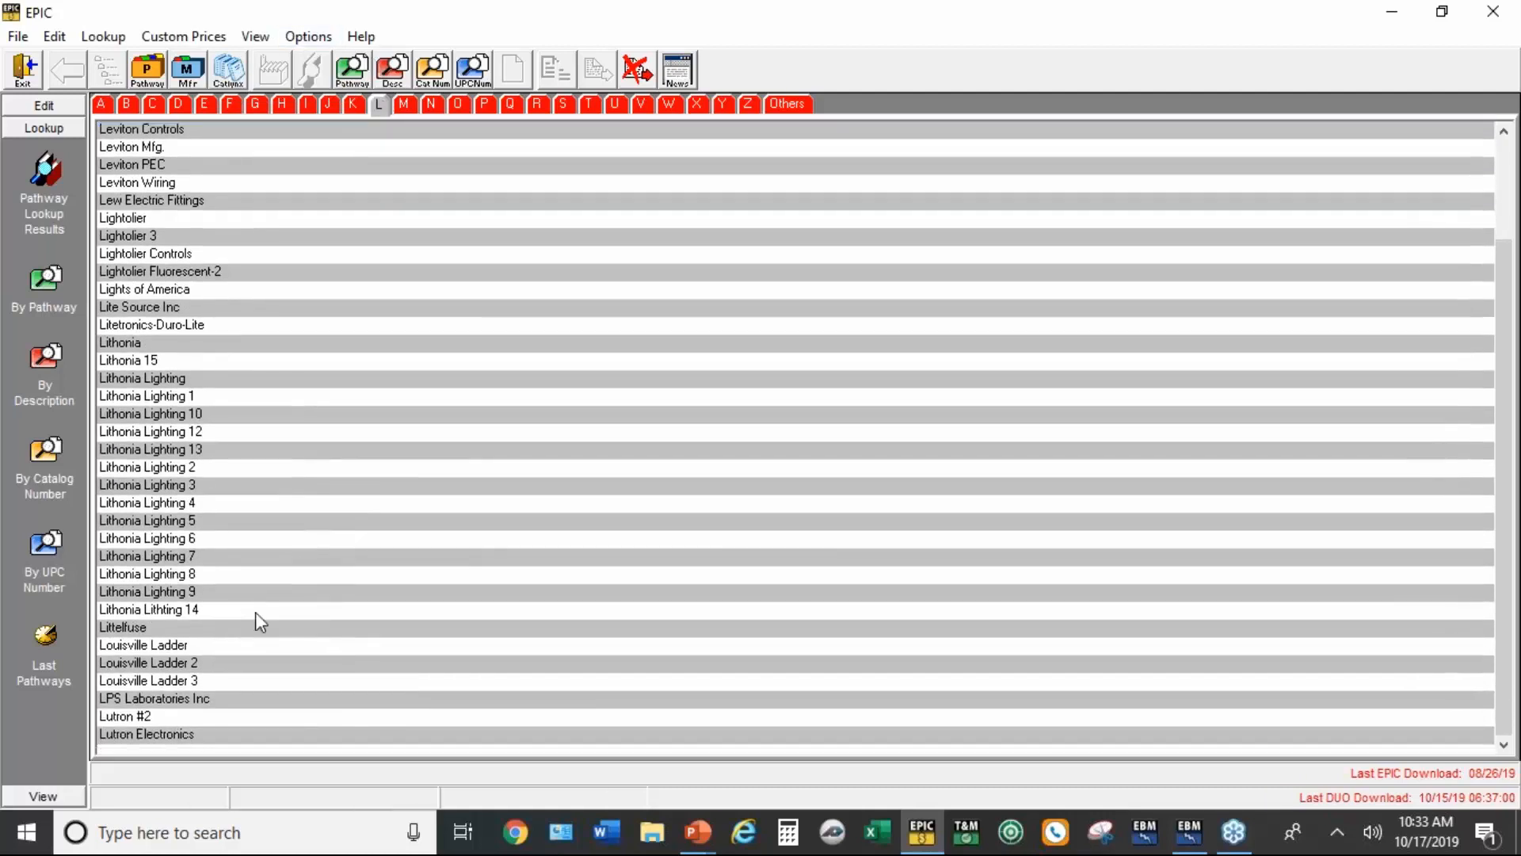
pyautogui.doubleClick(168, 735)
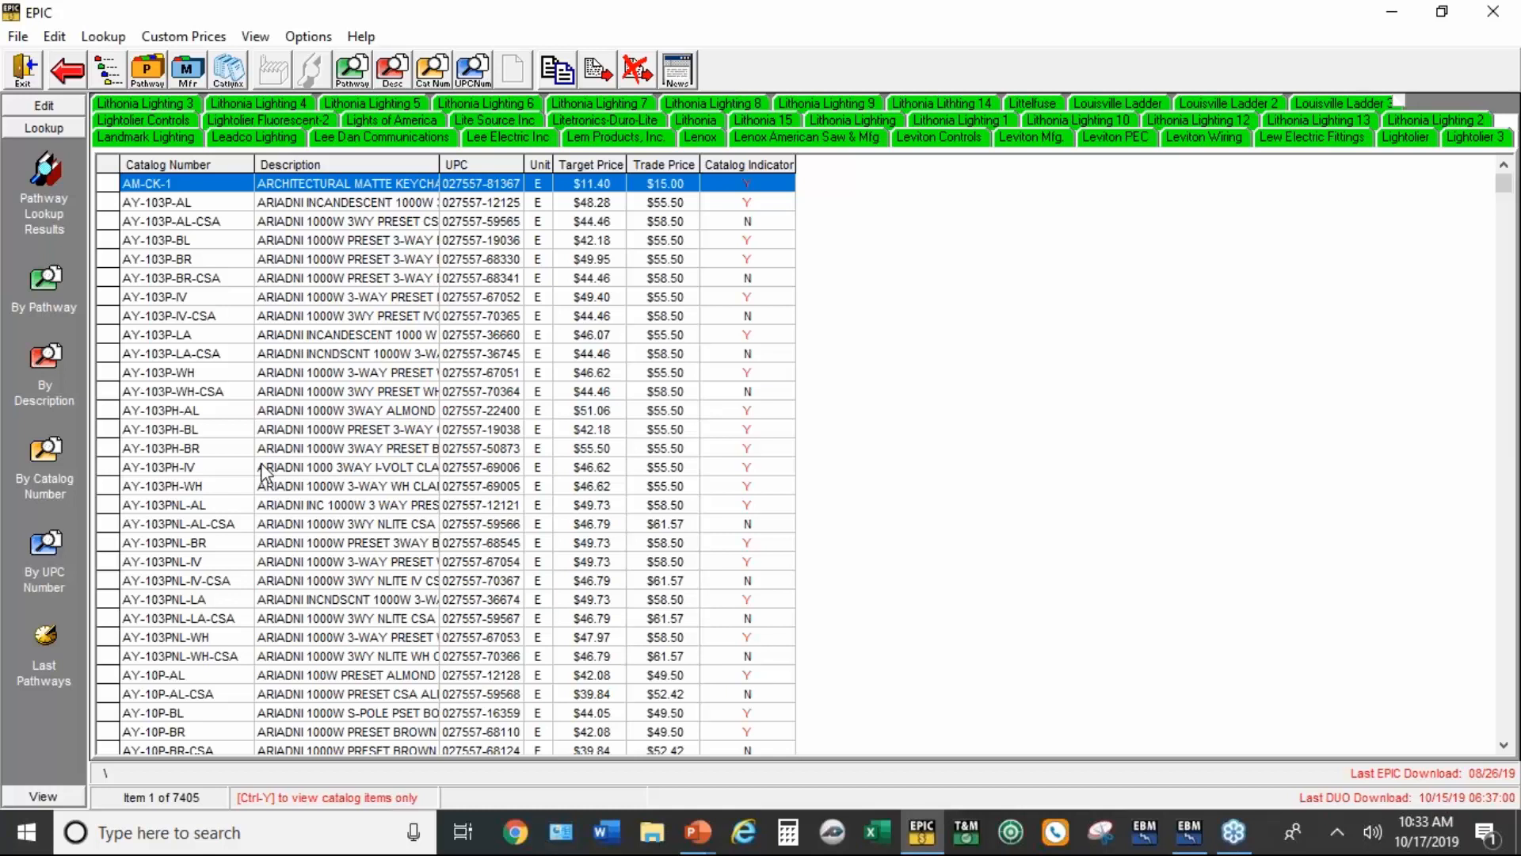
# Step: Search the Lutron Electronics catalog numbers for MA-10 and select the white dimmer MA-1000-WH
pyautogui.click(48, 450)
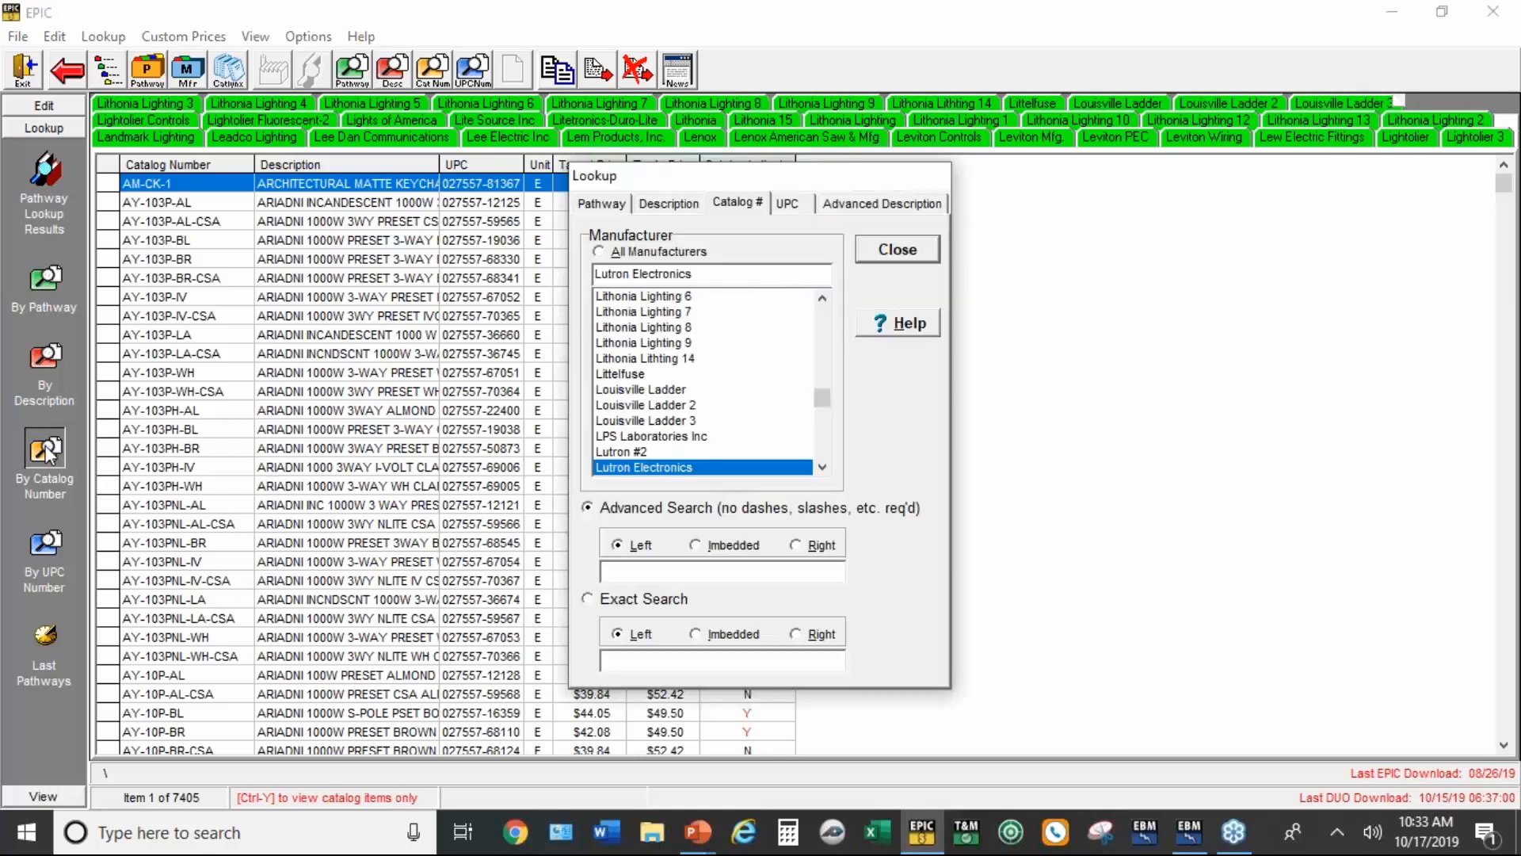
pyautogui.write('MA-10')
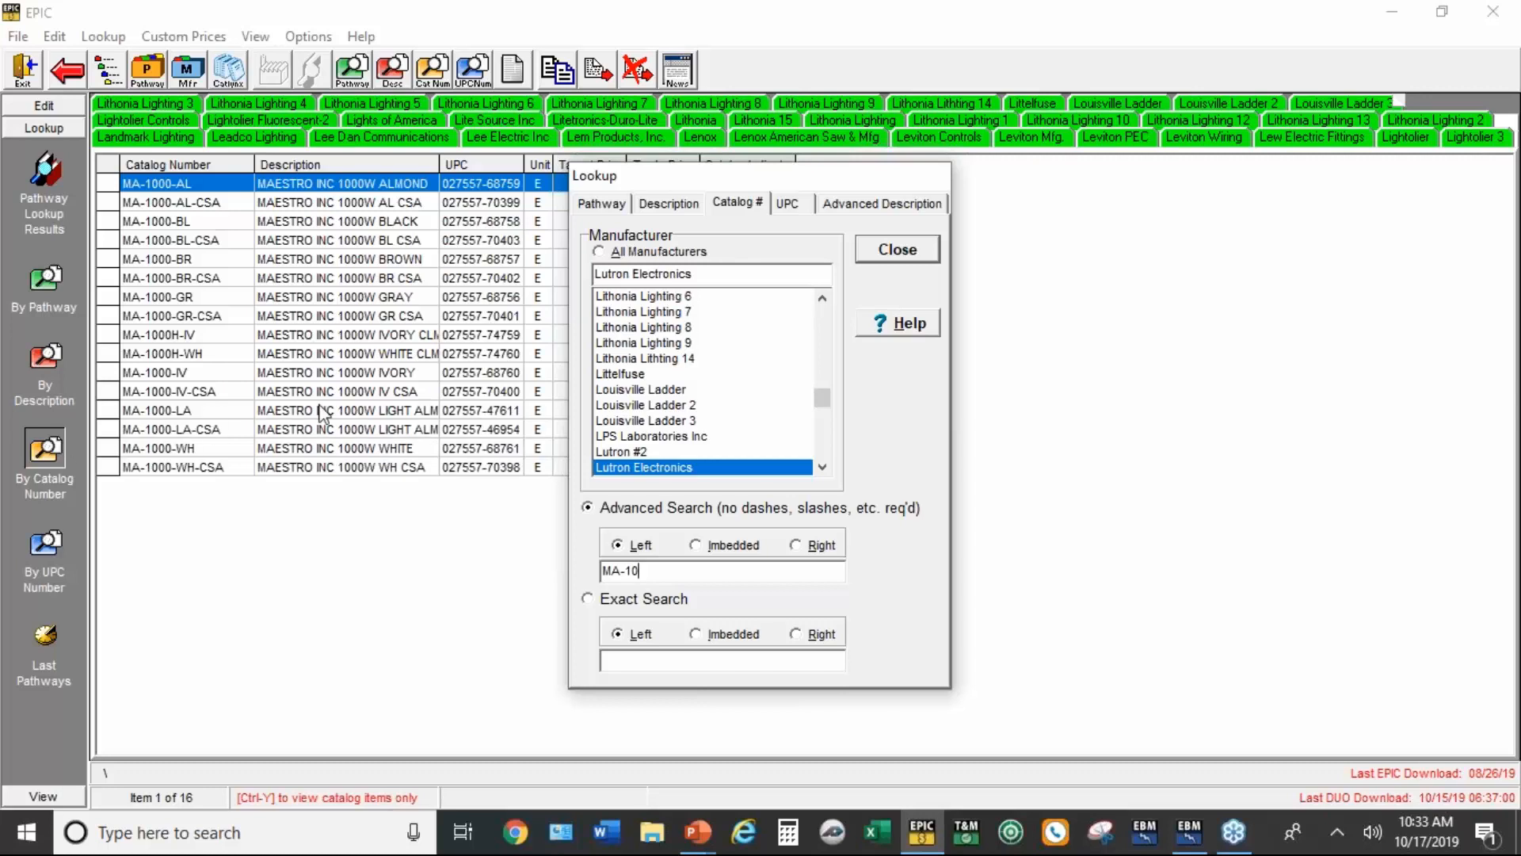
pyautogui.click(914, 268)
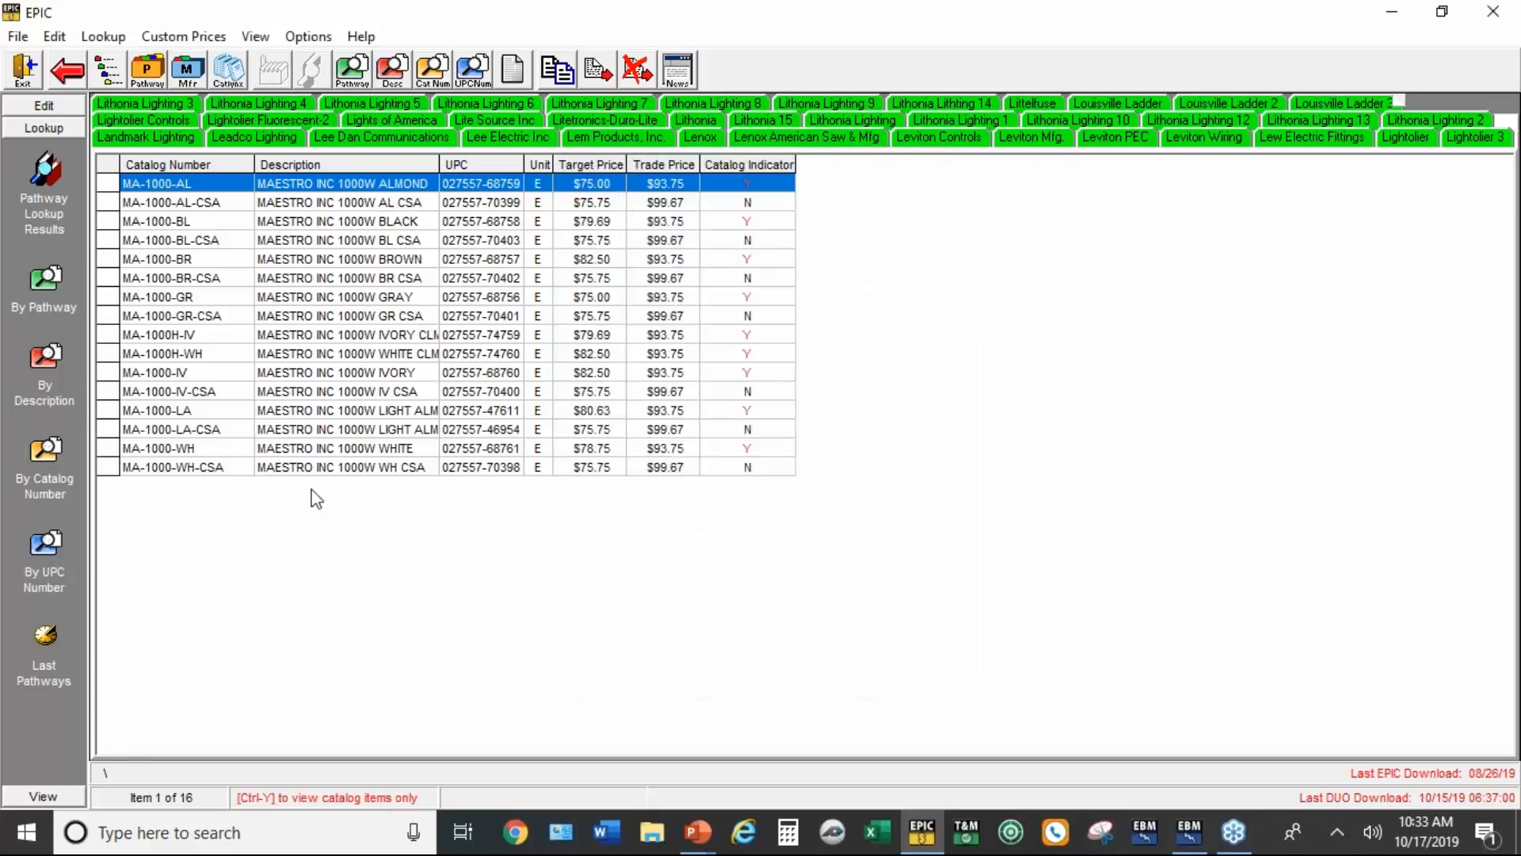
pyautogui.click(320, 448)
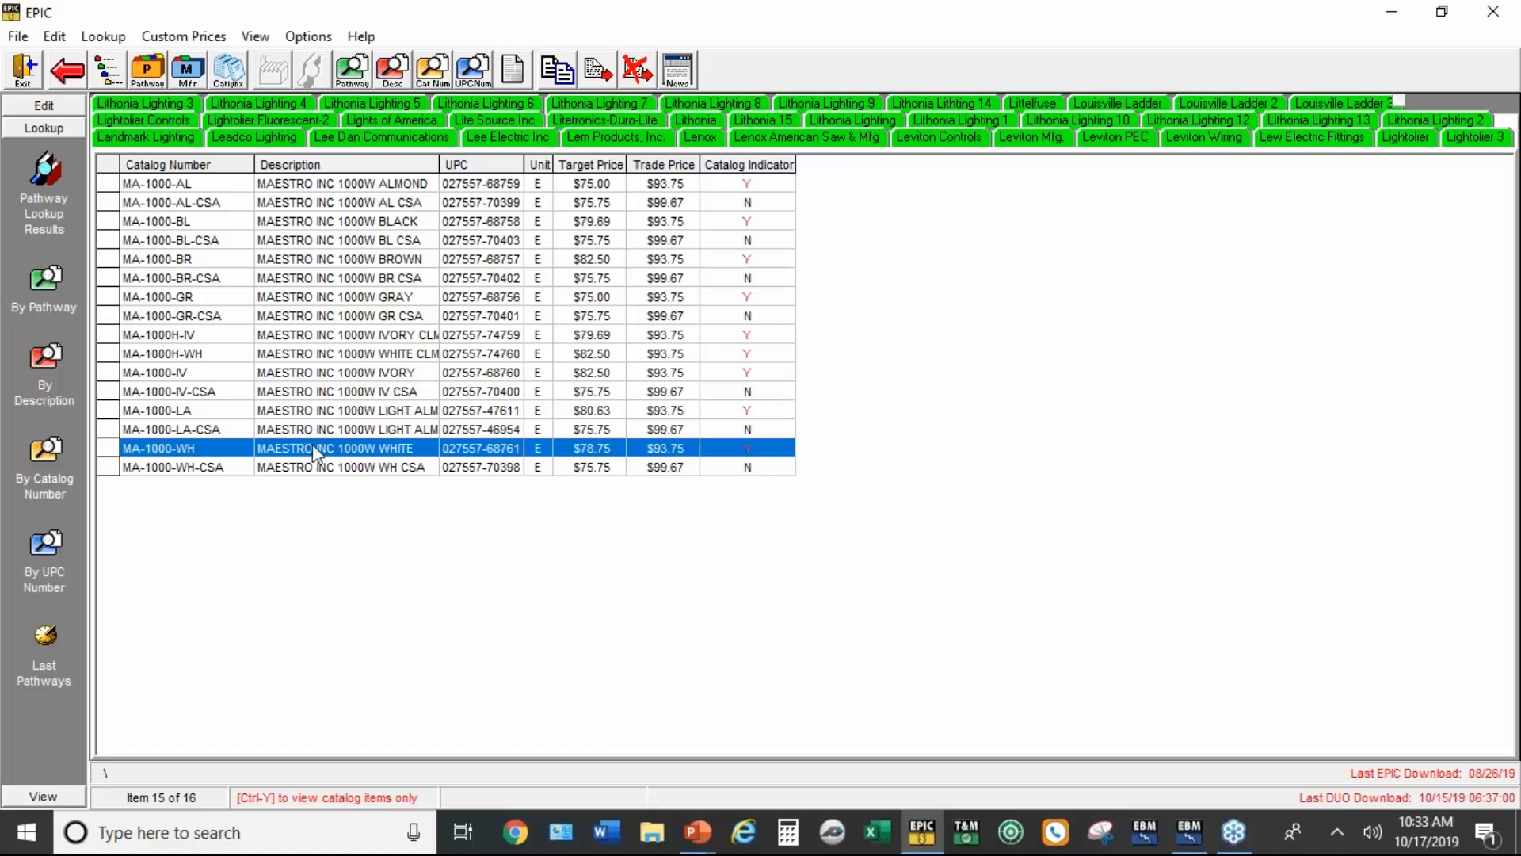
# Step: View the catalog sheet for MA-1000-WH in CatLynx, advancing to page 55, and minimize the viewer
pyautogui.doubleClick(751, 456)
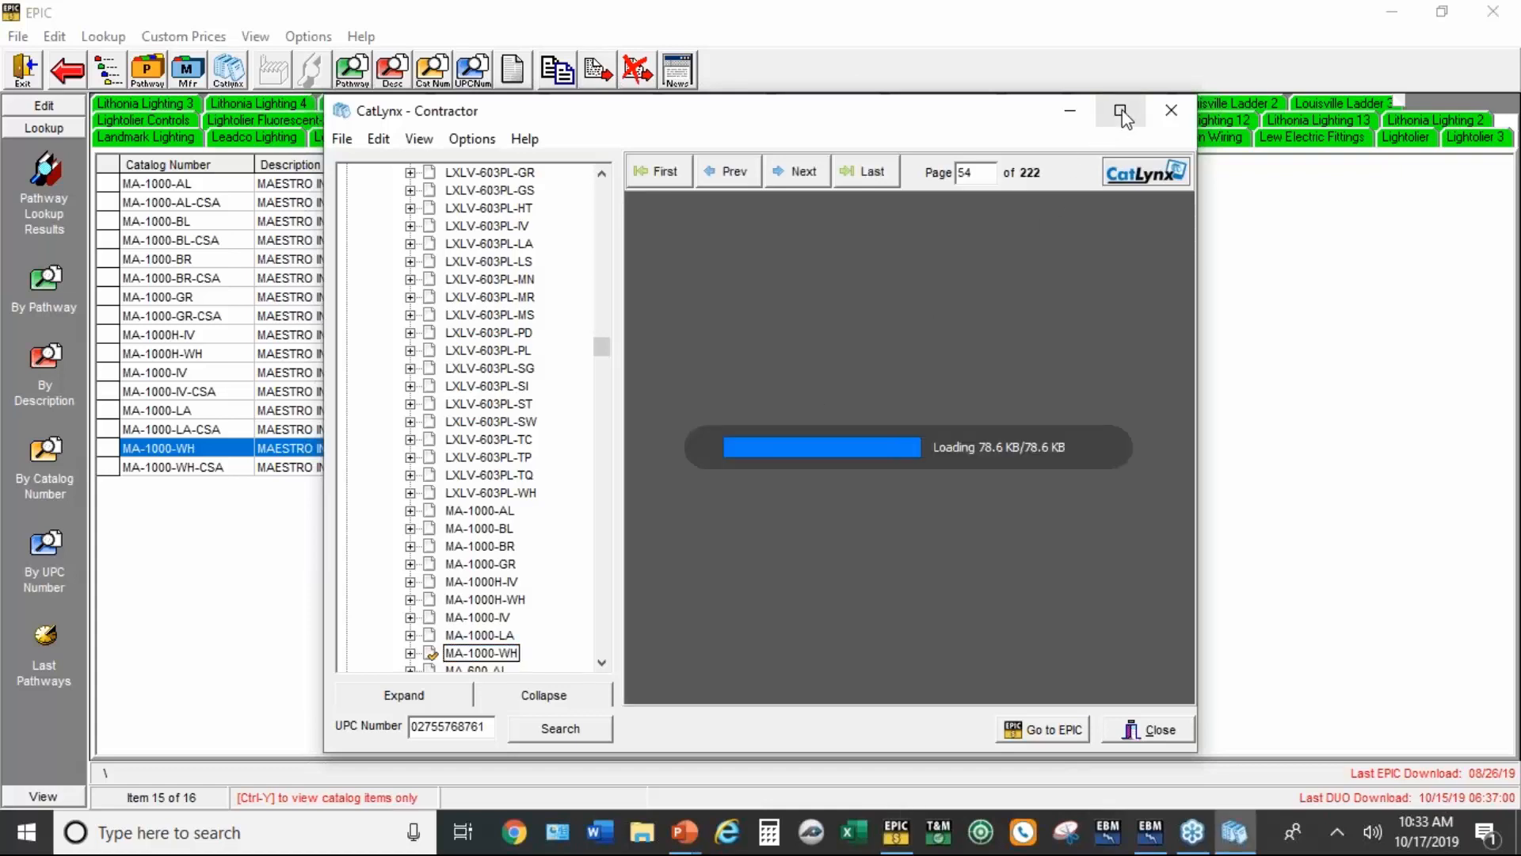
pyautogui.click(790, 175)
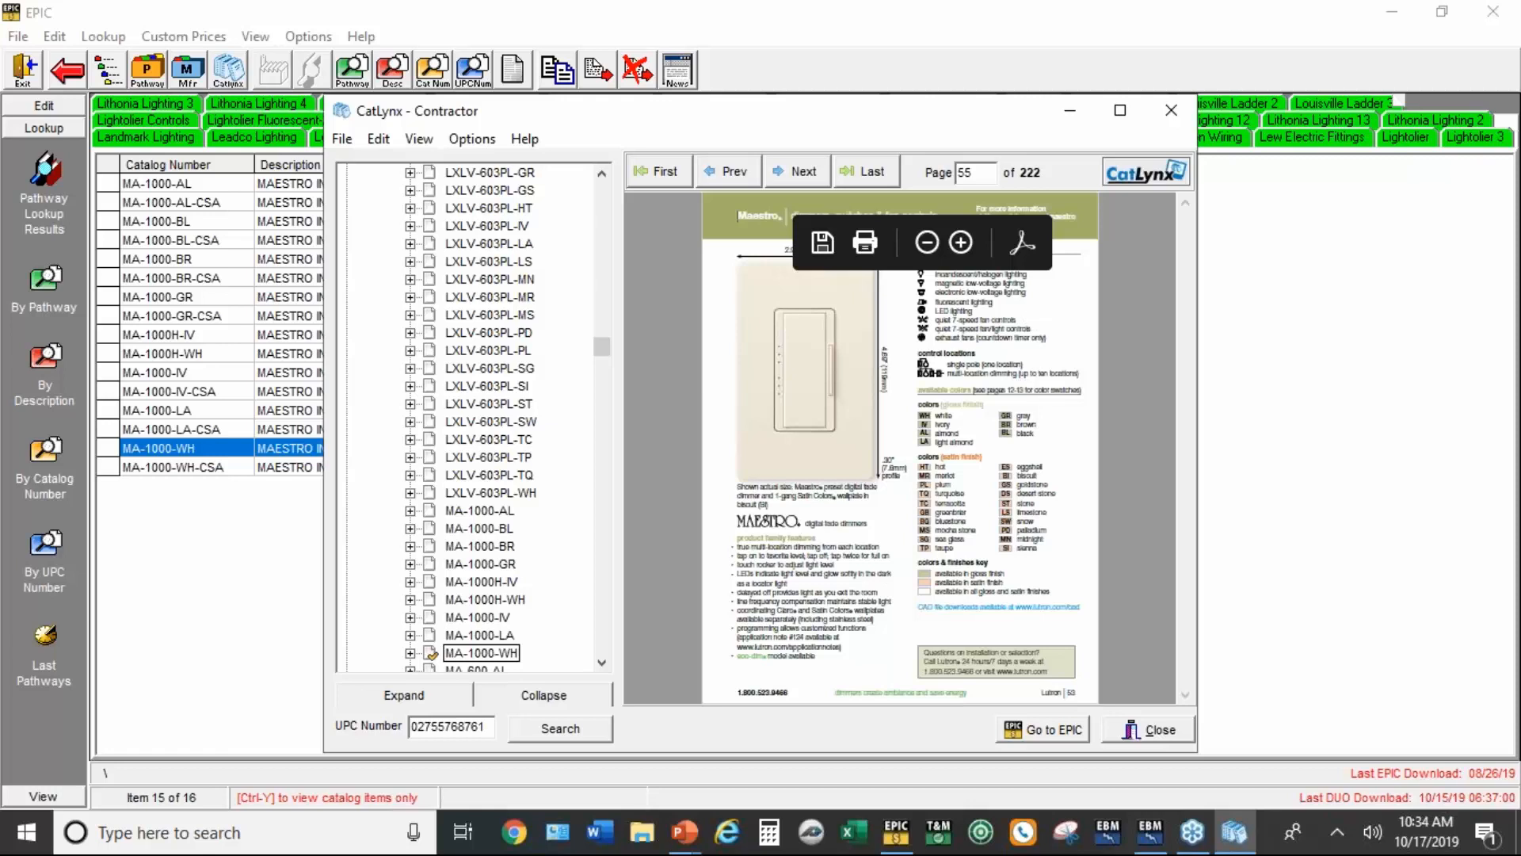
pyautogui.click(1066, 118)
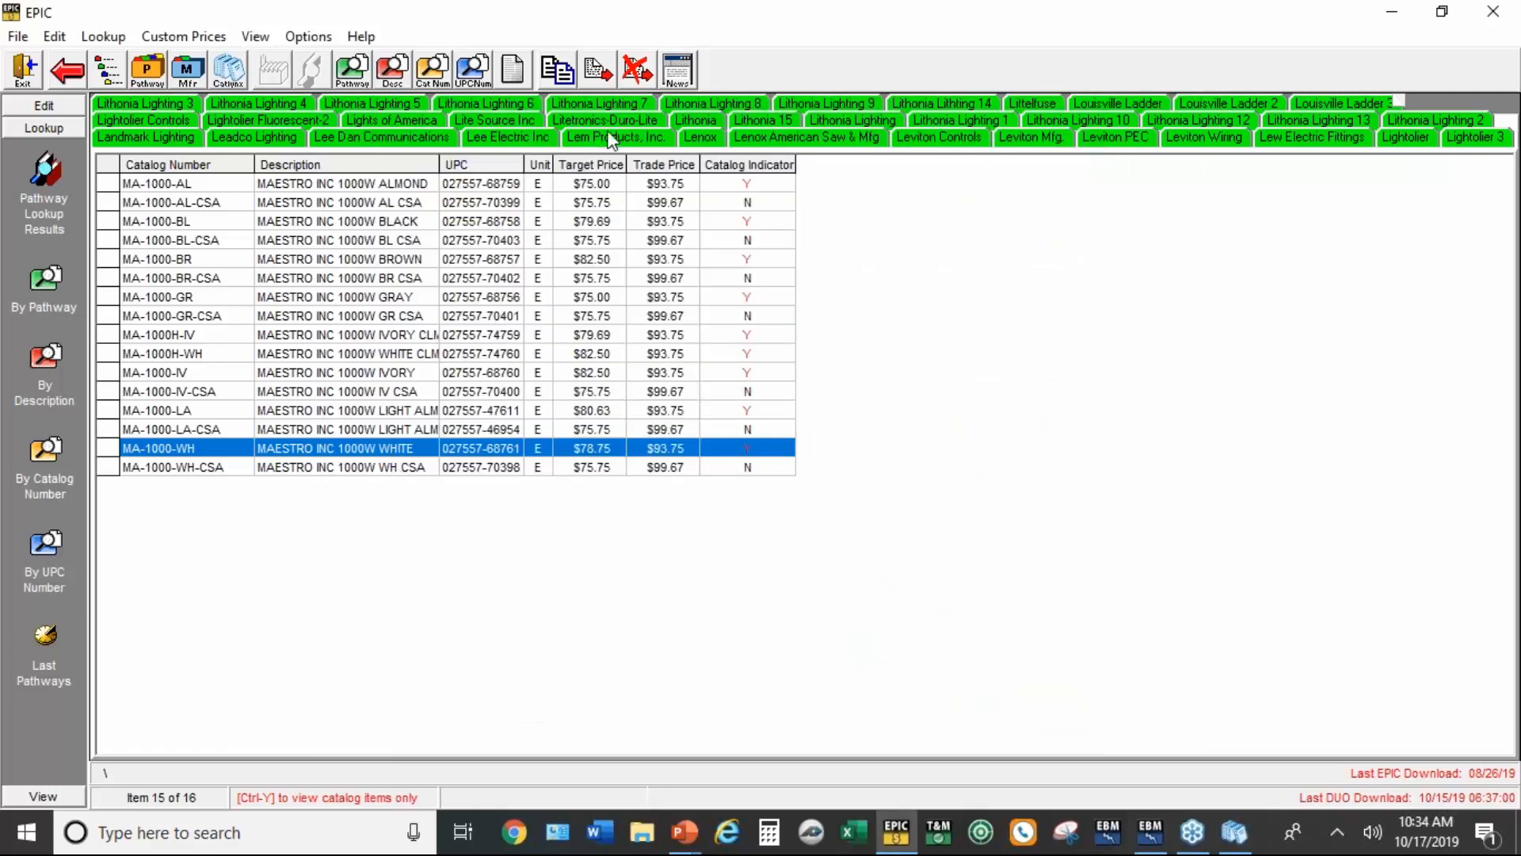
# Step: Transfer MA-1000-WH into the EBM job as a temporary item and take off a quantity of 3
pyautogui.click(600, 72)
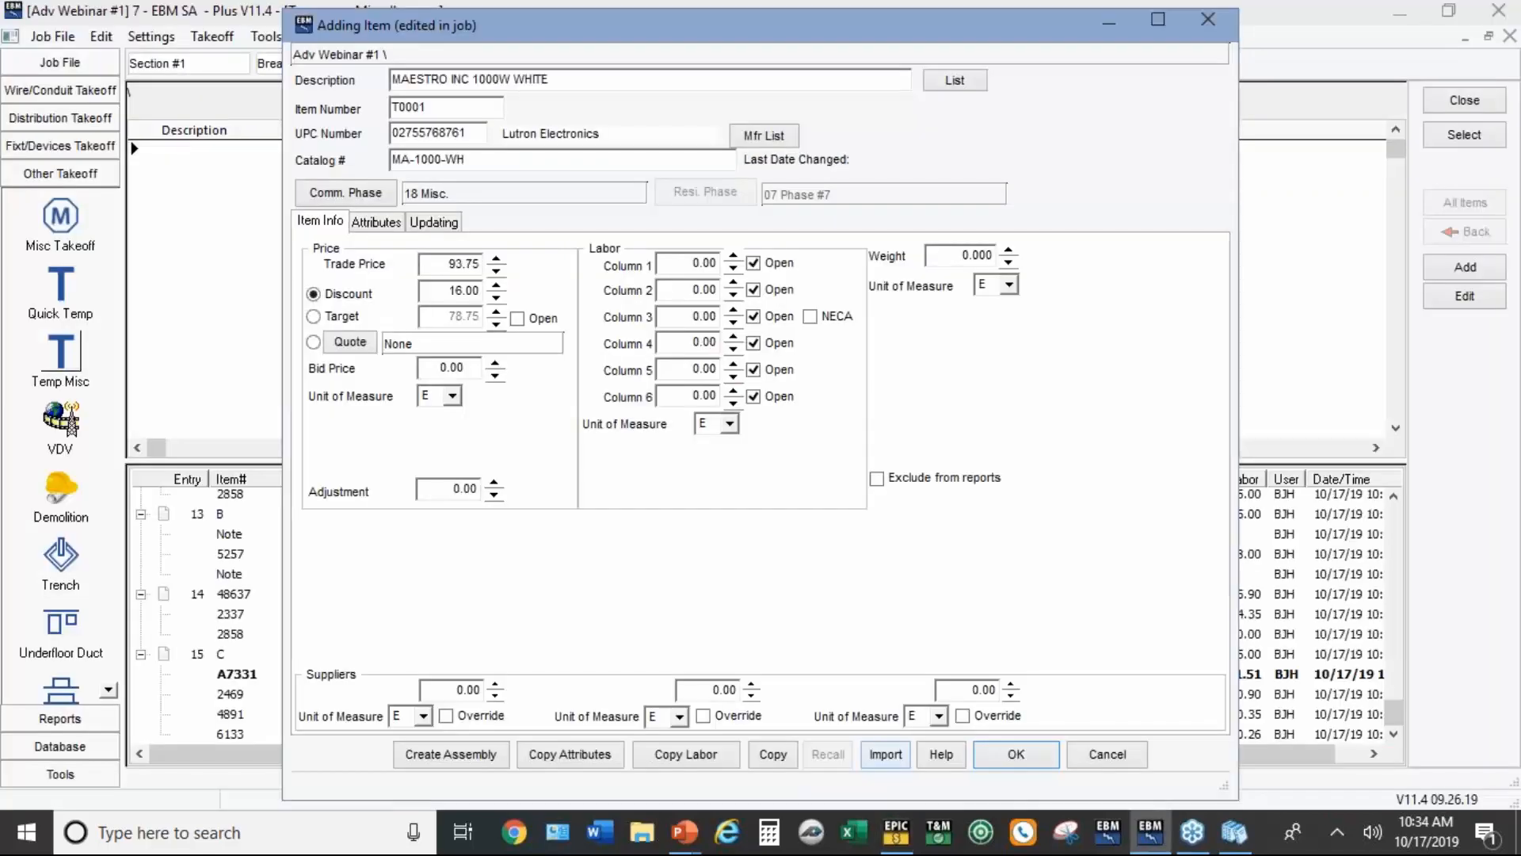
pyautogui.click(1000, 757)
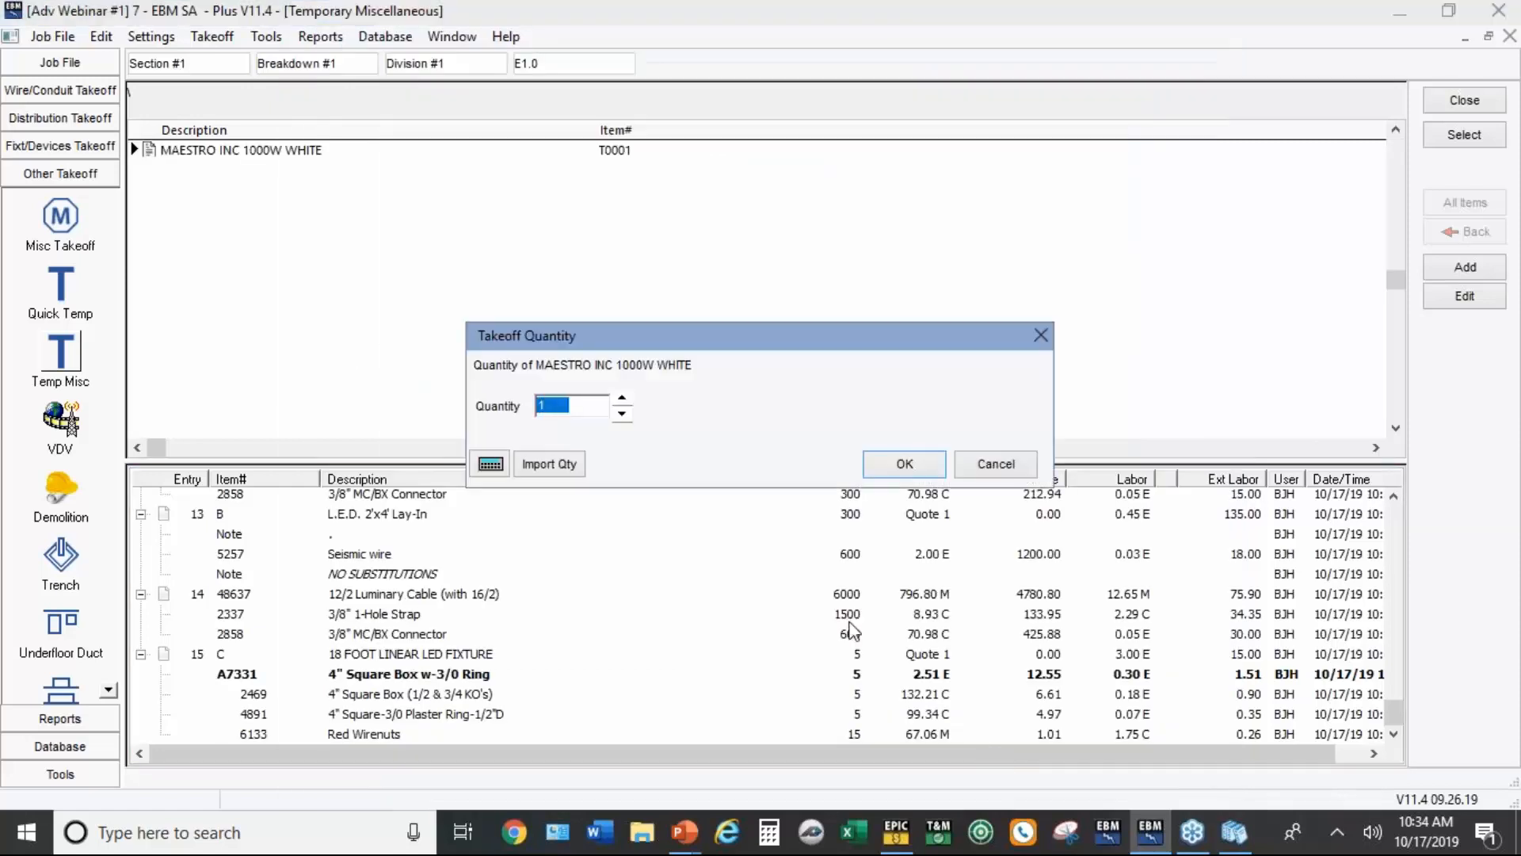
pyautogui.write('3')
pyautogui.click(907, 464)
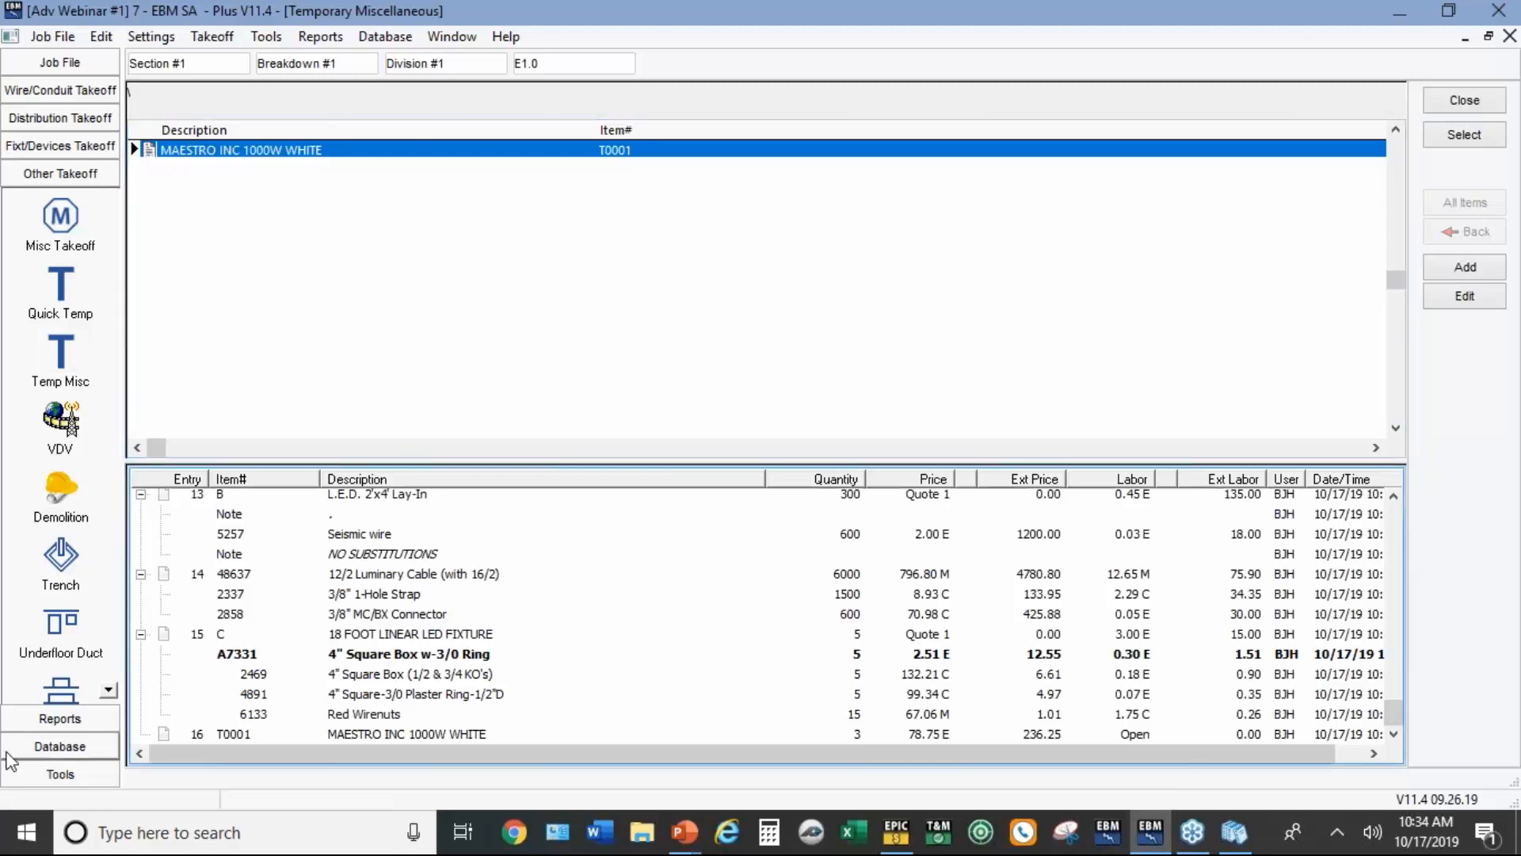
# Step: Generate the job extension spreadsheet by phase, entering 0.5 labor hours for the open item MAESTRO INC 1000W WHITE
pyautogui.click(33, 717)
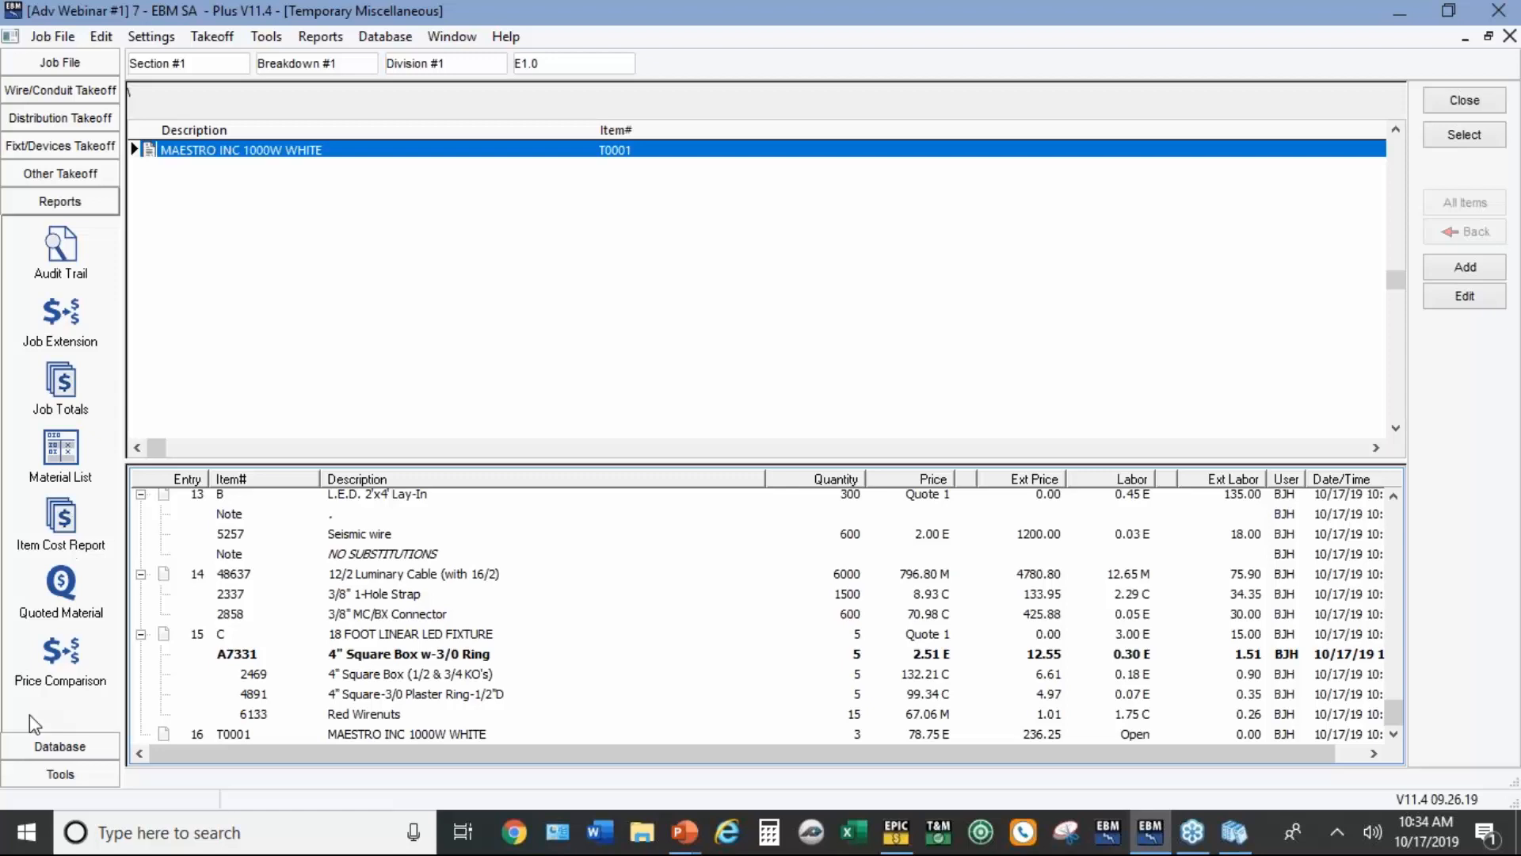
pyautogui.click(76, 314)
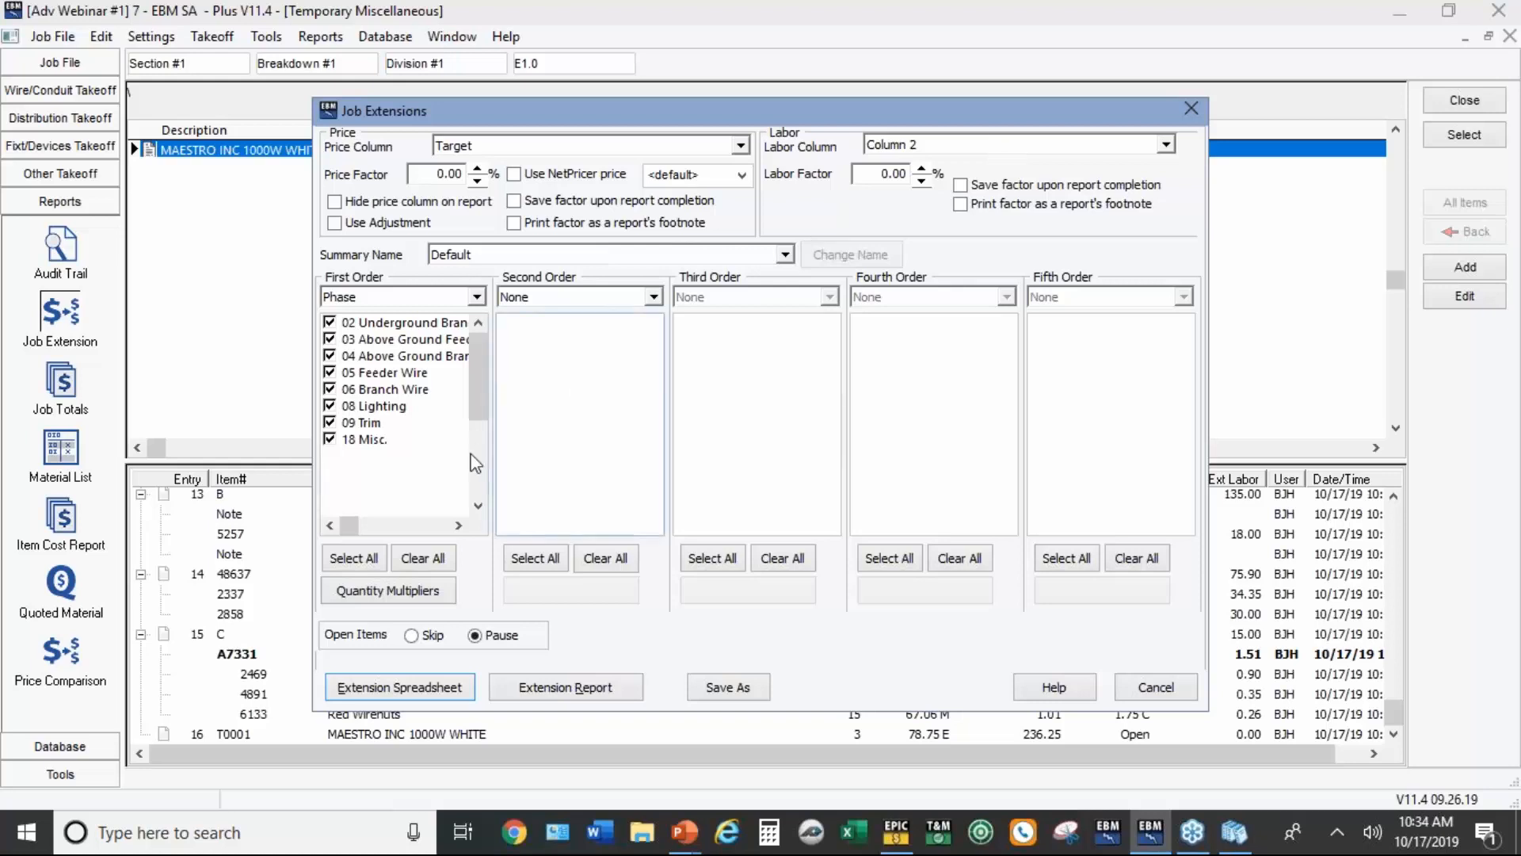
pyautogui.click(418, 691)
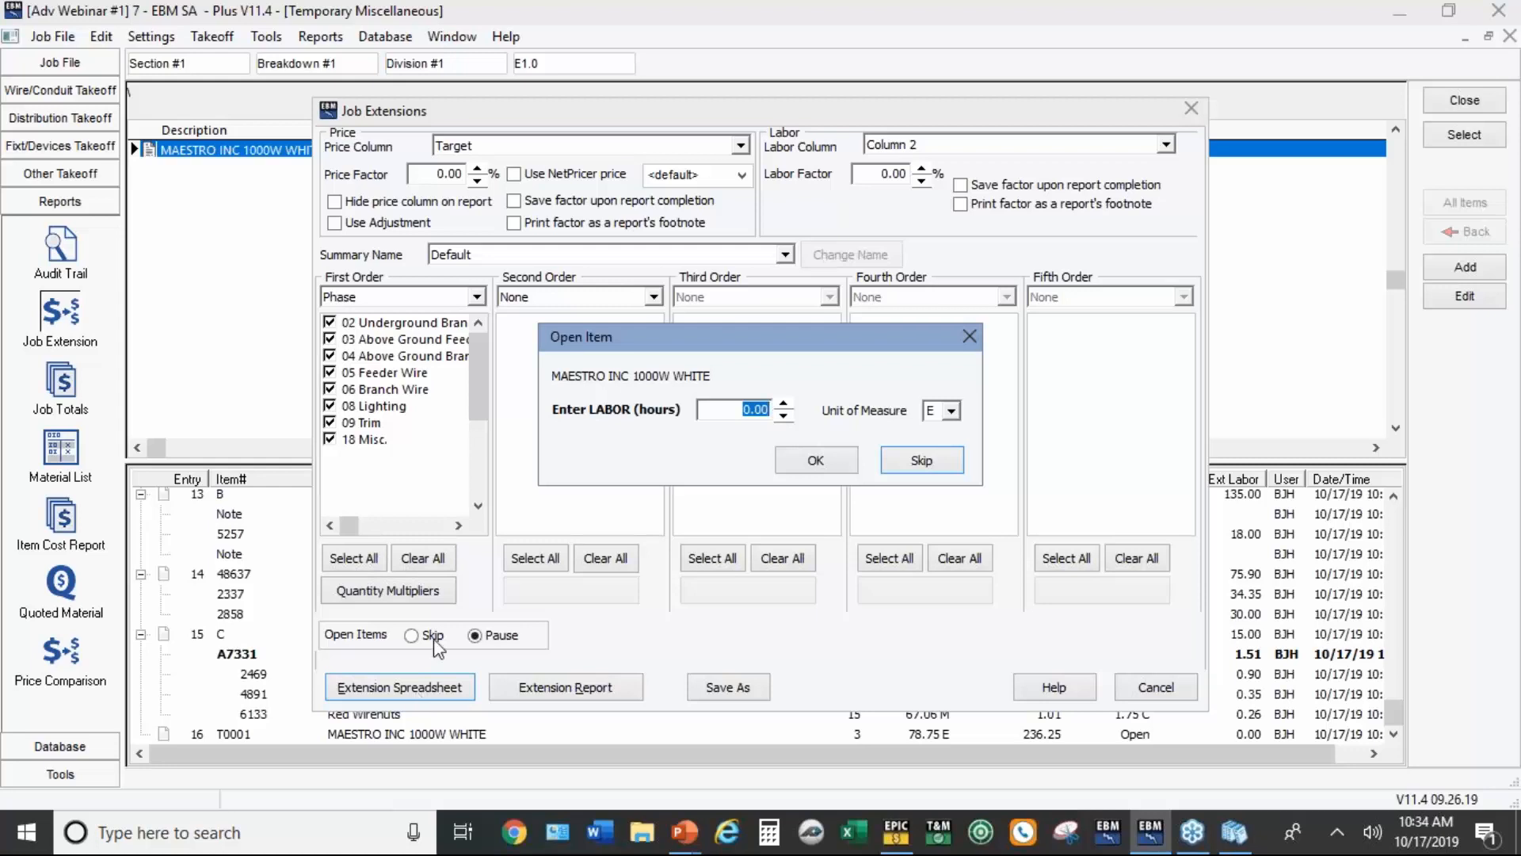
pyautogui.write('0.5')
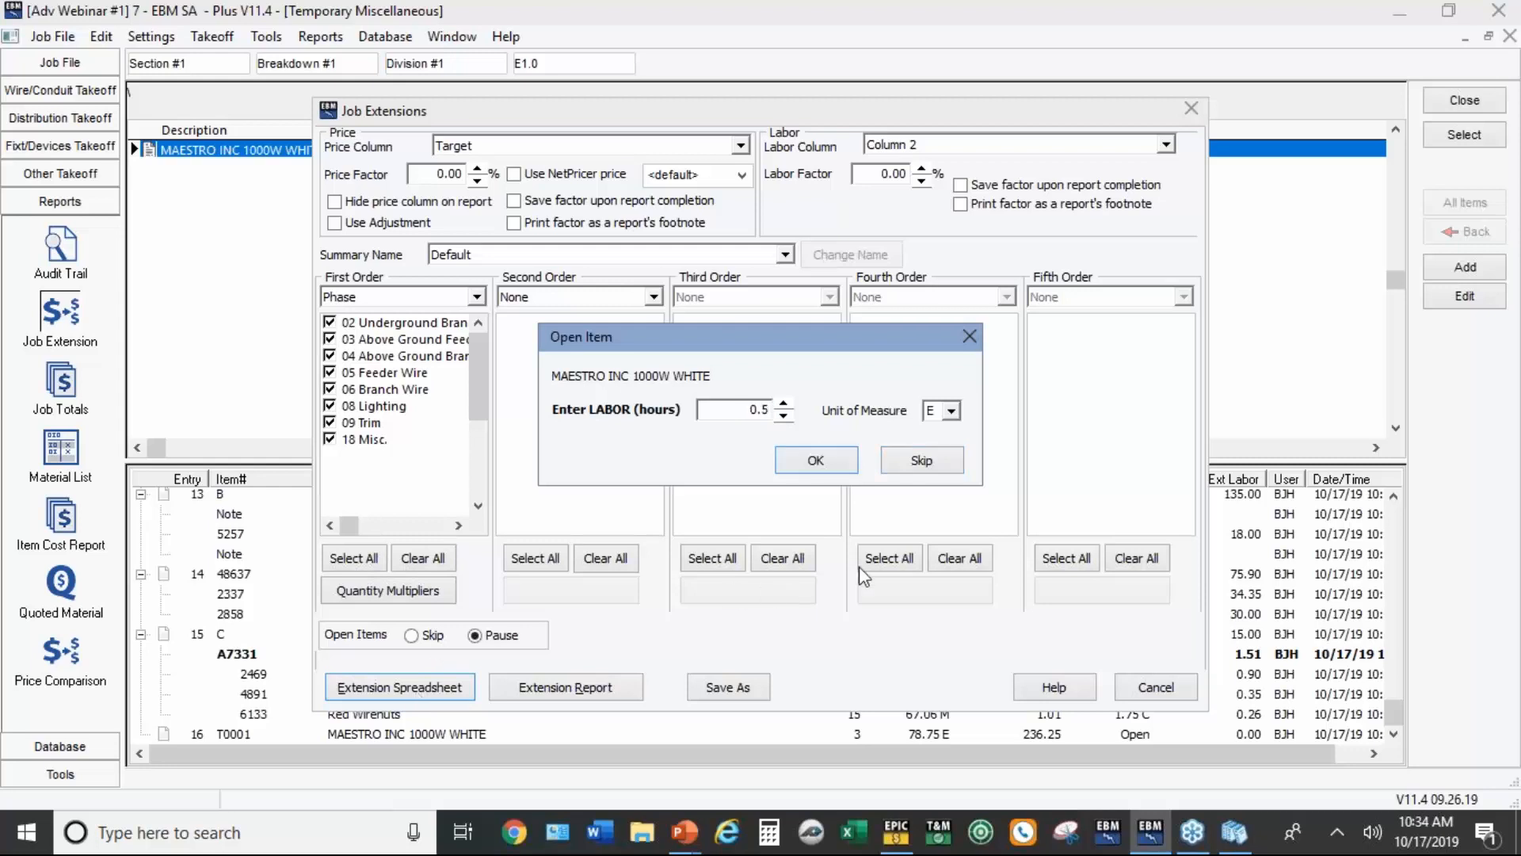
pyautogui.click(834, 453)
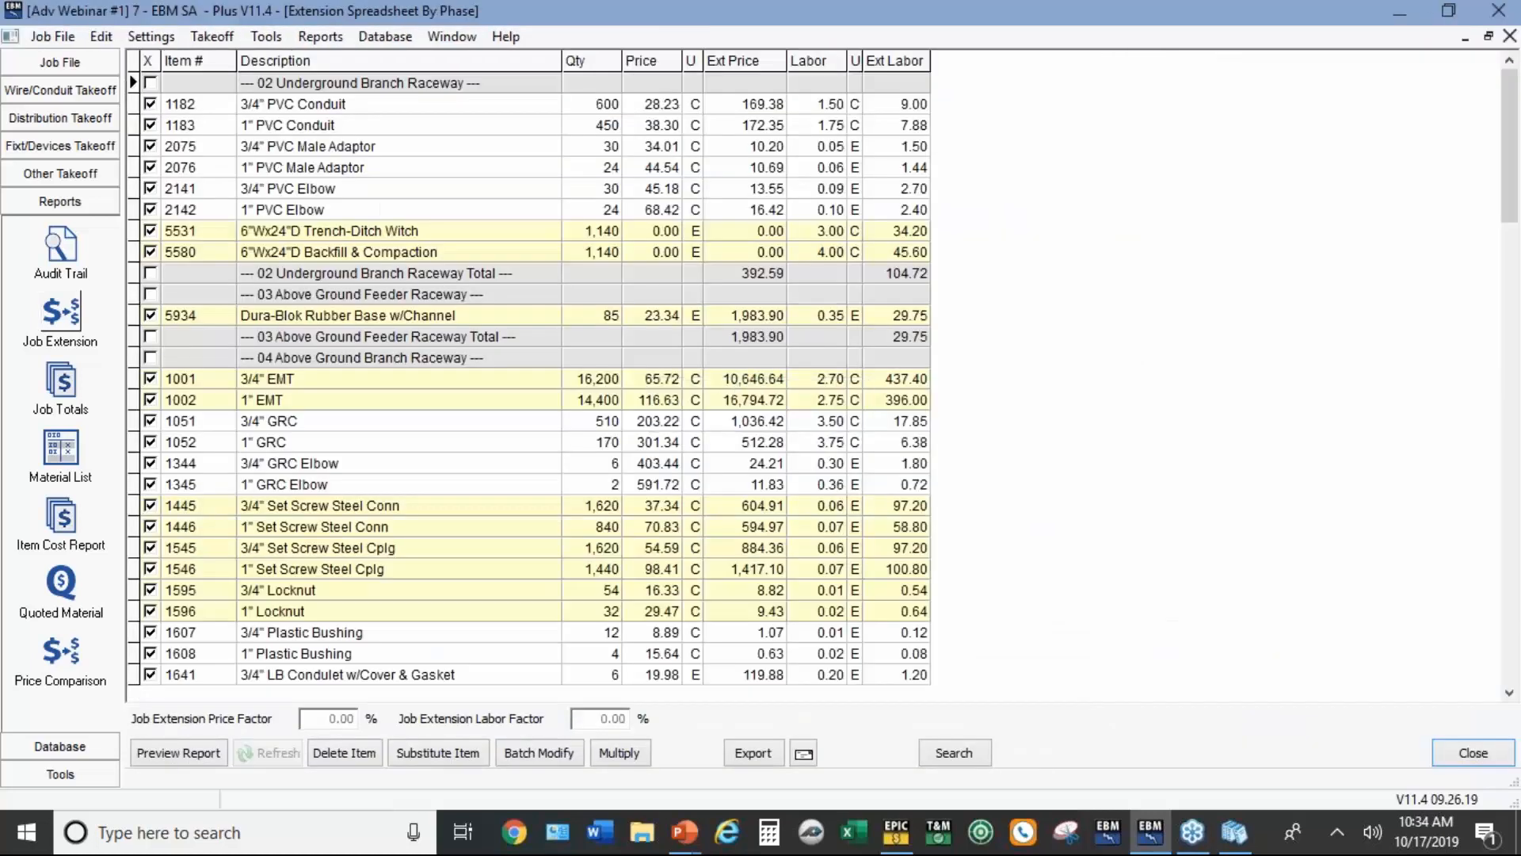
# Step: Set the target price of the 3/4" EMT item to 63.01 and refresh the extension spreadsheet
pyautogui.click(656, 384)
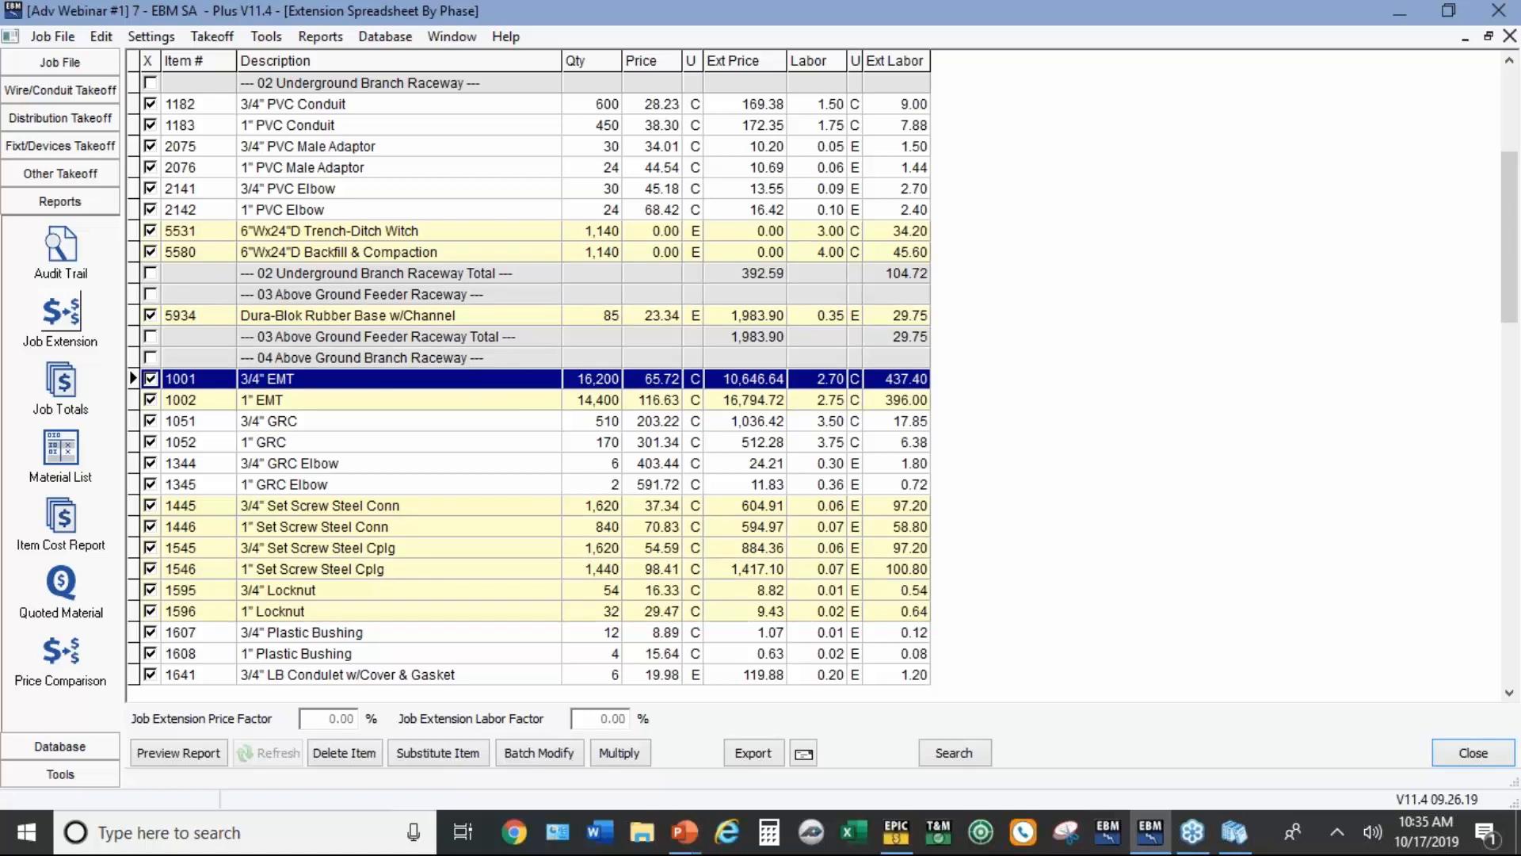
pyautogui.doubleClick(507, 379)
pyautogui.doubleClick(568, 578)
pyautogui.write('6')
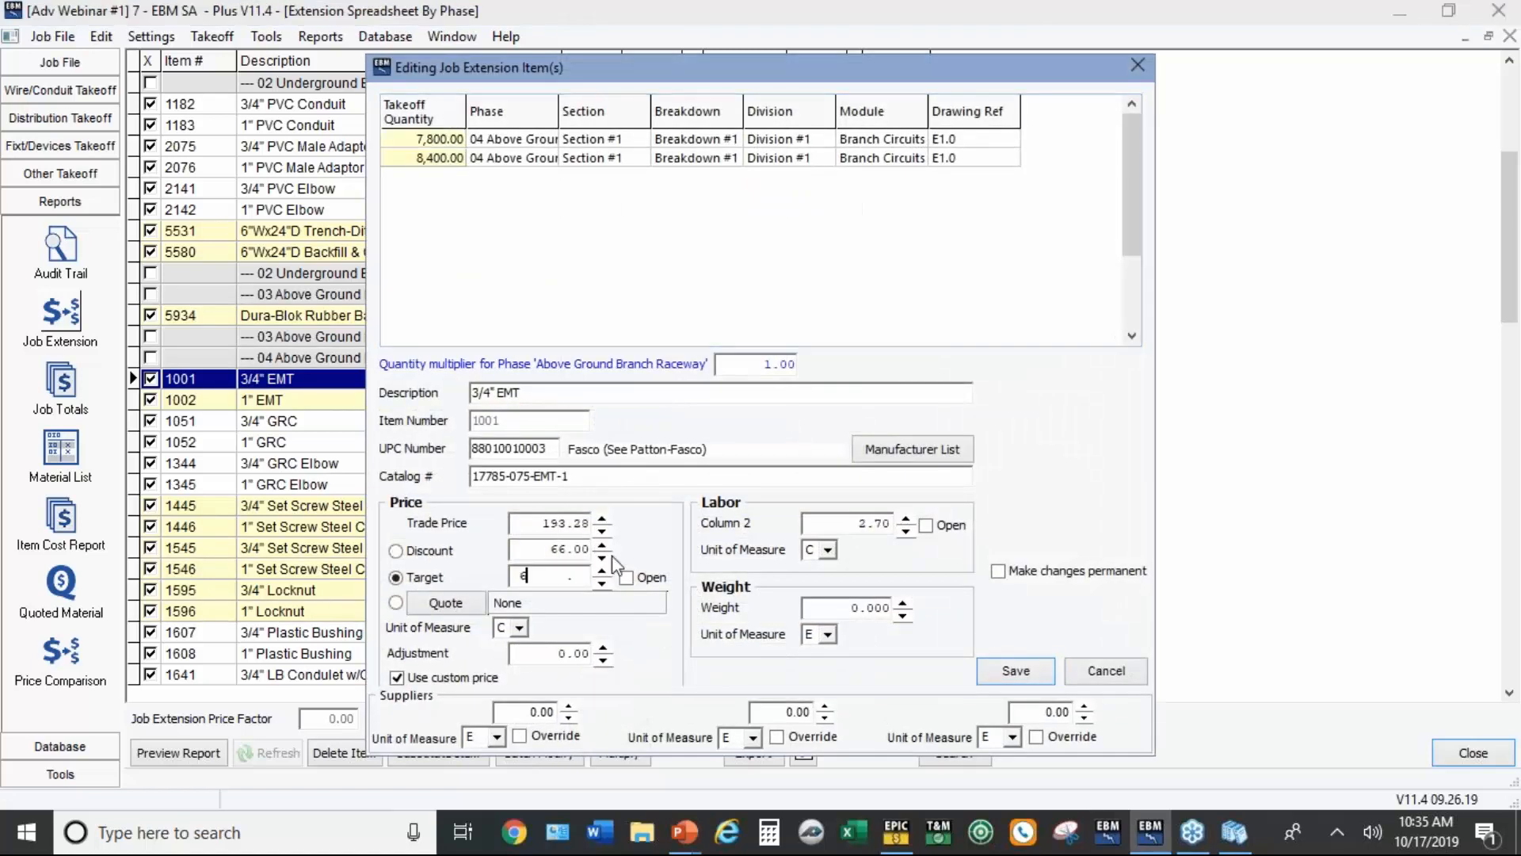
pyautogui.write('3')
pyautogui.click(1000, 673)
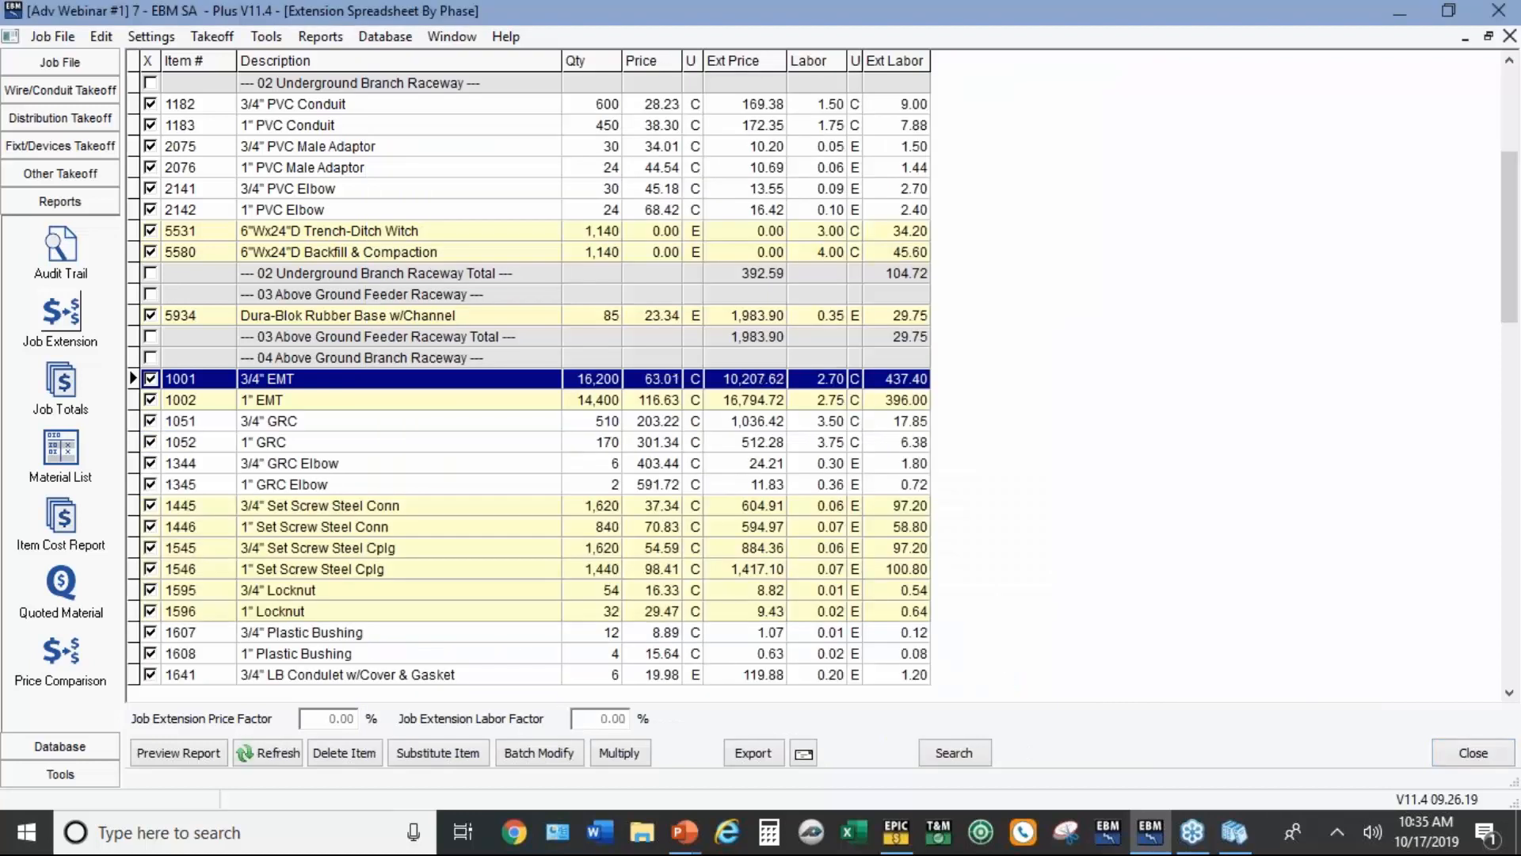
pyautogui.click(266, 752)
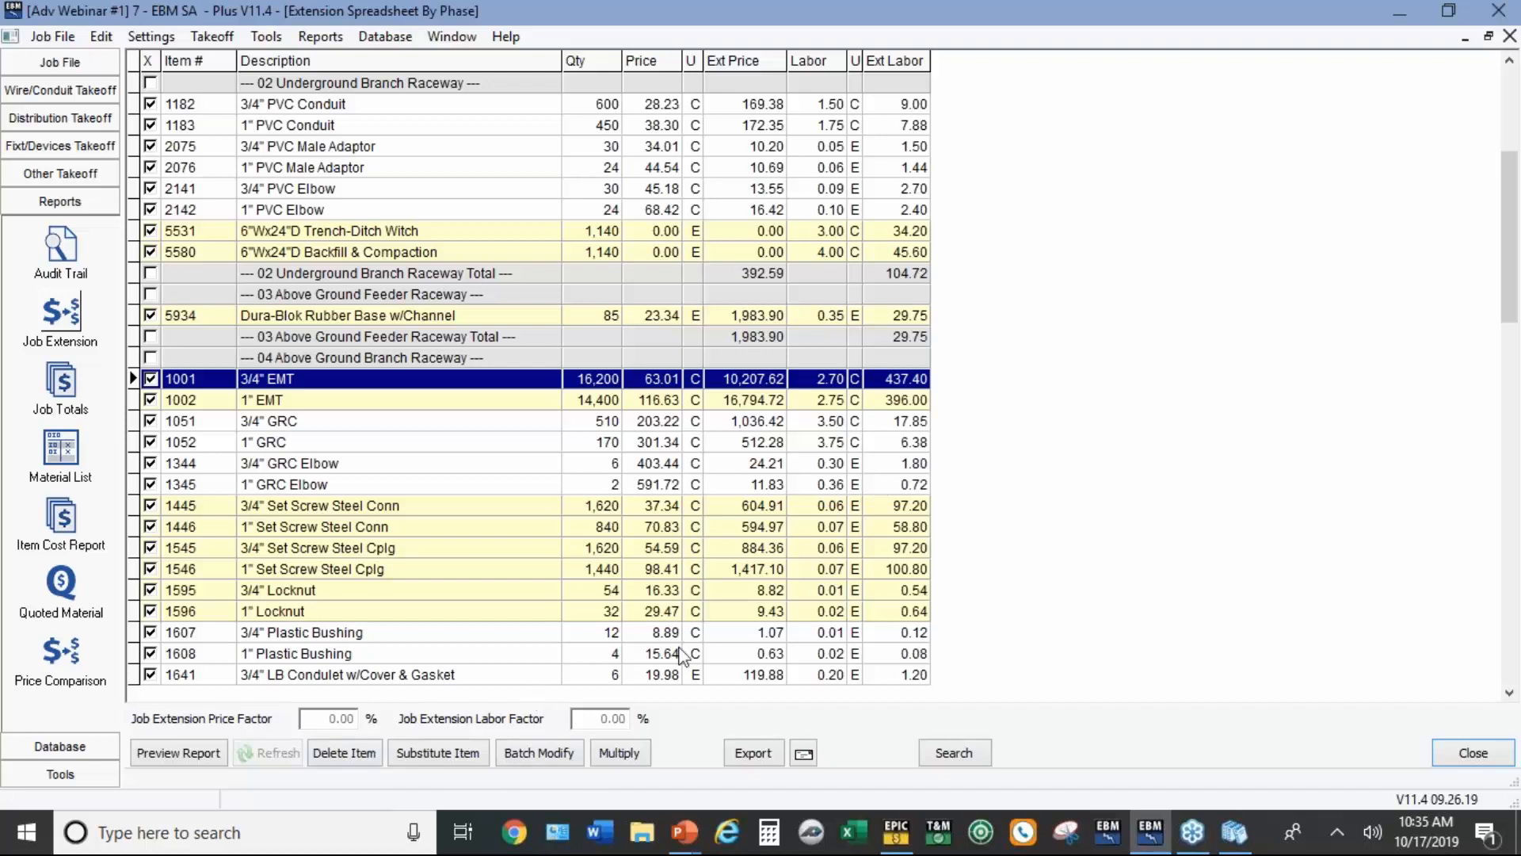
# Step: Review the job total at the end of the extension spreadsheet and preview the extension report by phase
pyautogui.click(1510, 662)
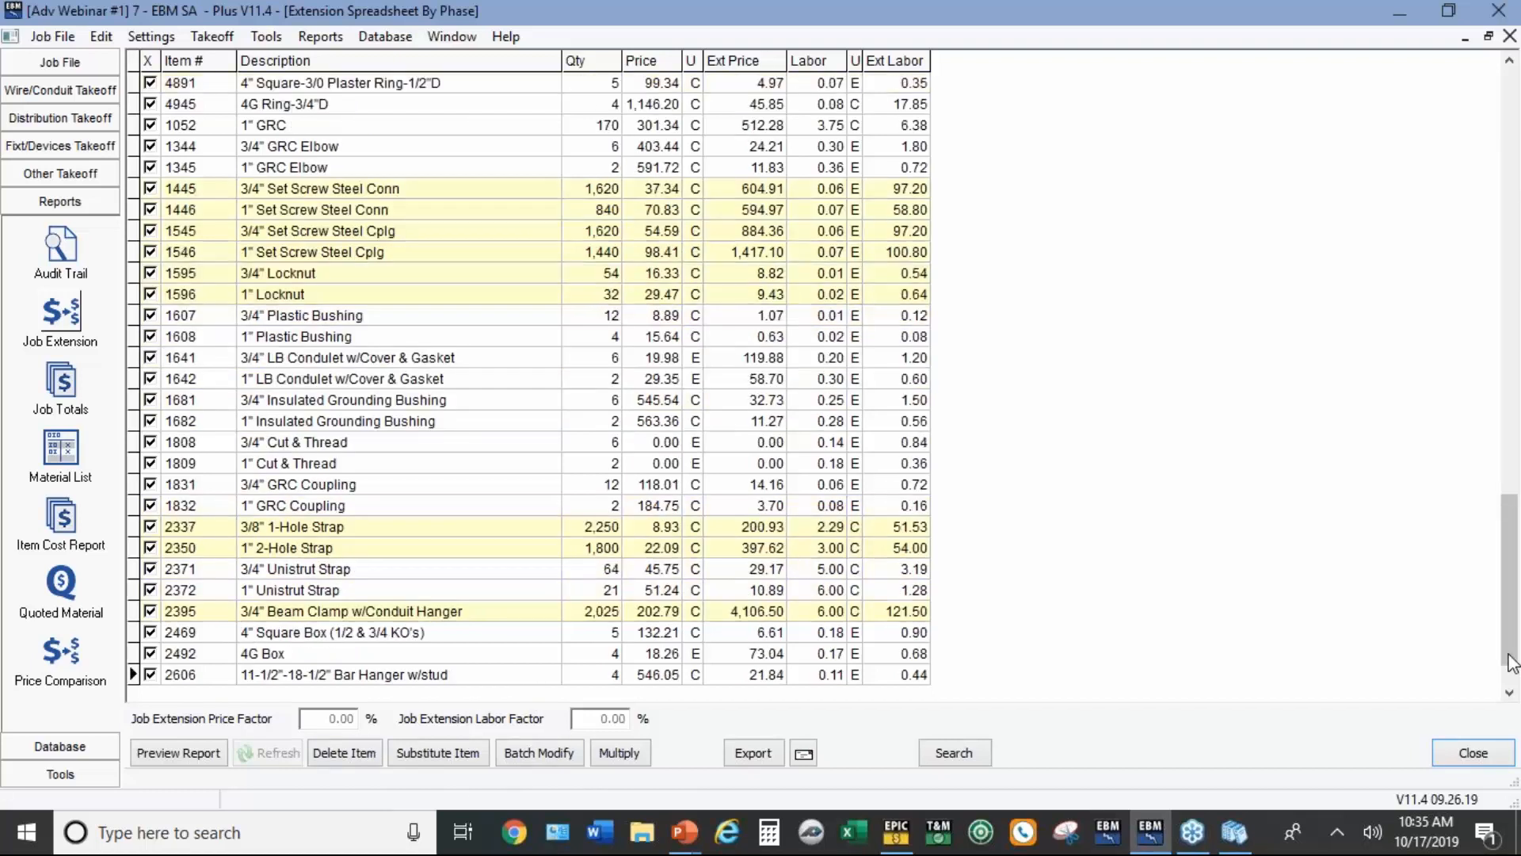
pyautogui.moveTo(1510, 662); pyautogui.dragTo(1516, 689)
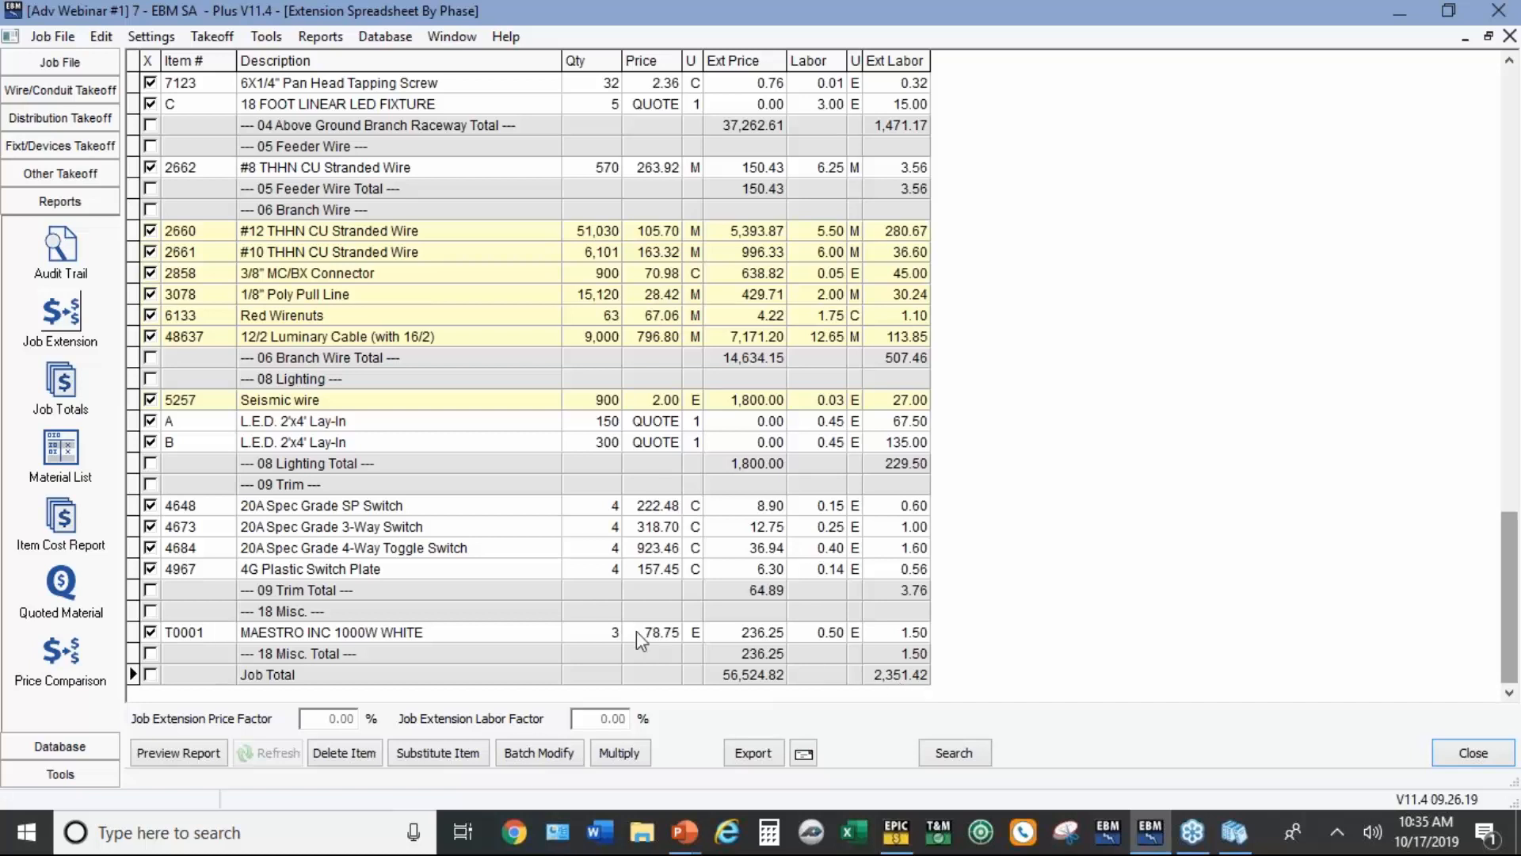
pyautogui.click(200, 751)
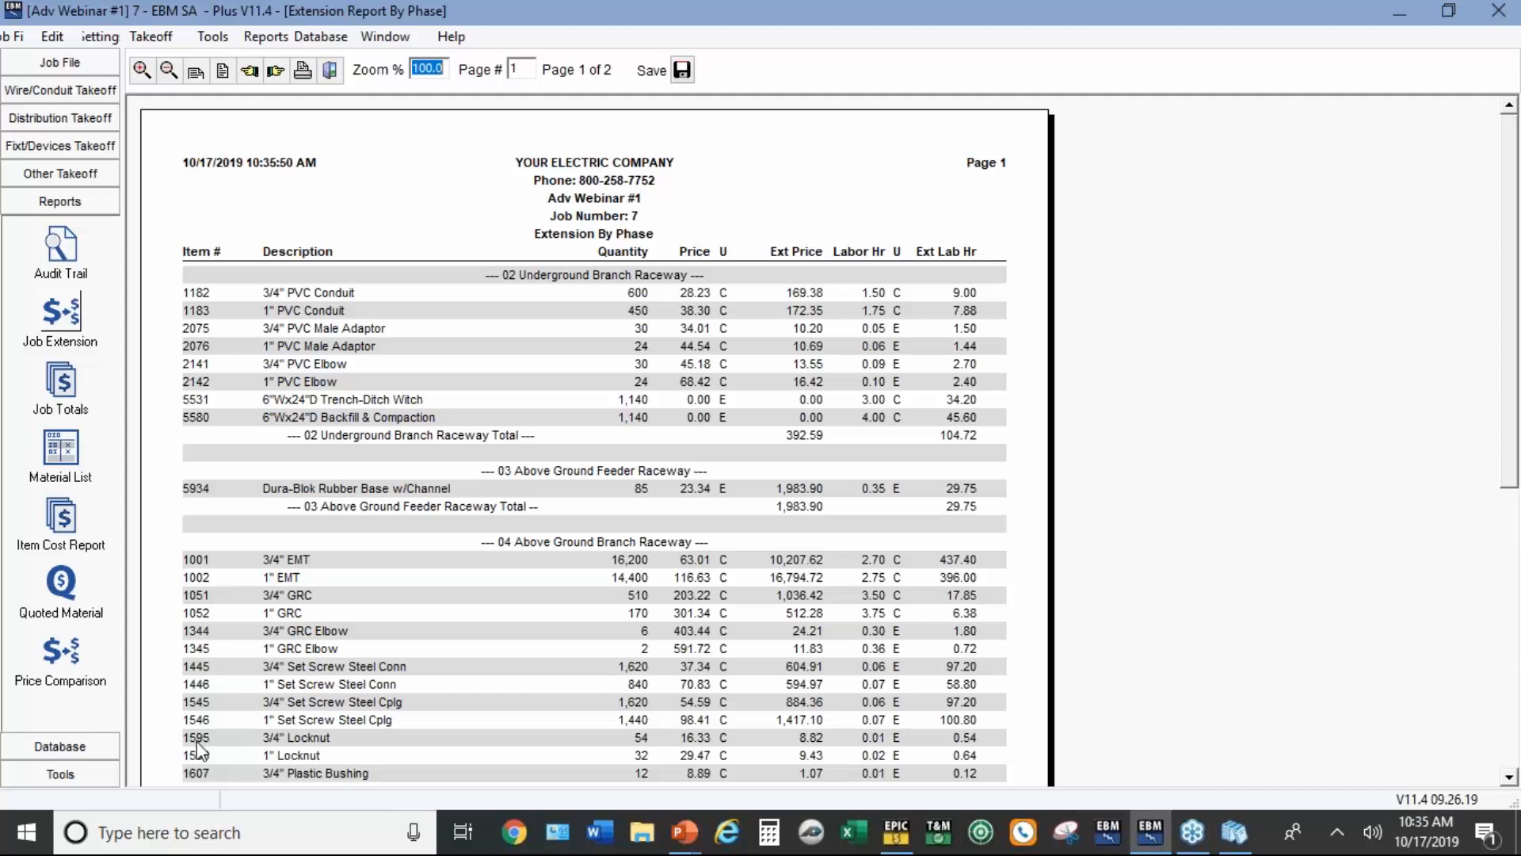
# Step: Open the job totals and enter a lump sum fixtures quote of 35,000 for Supplier #1
pyautogui.click(63, 383)
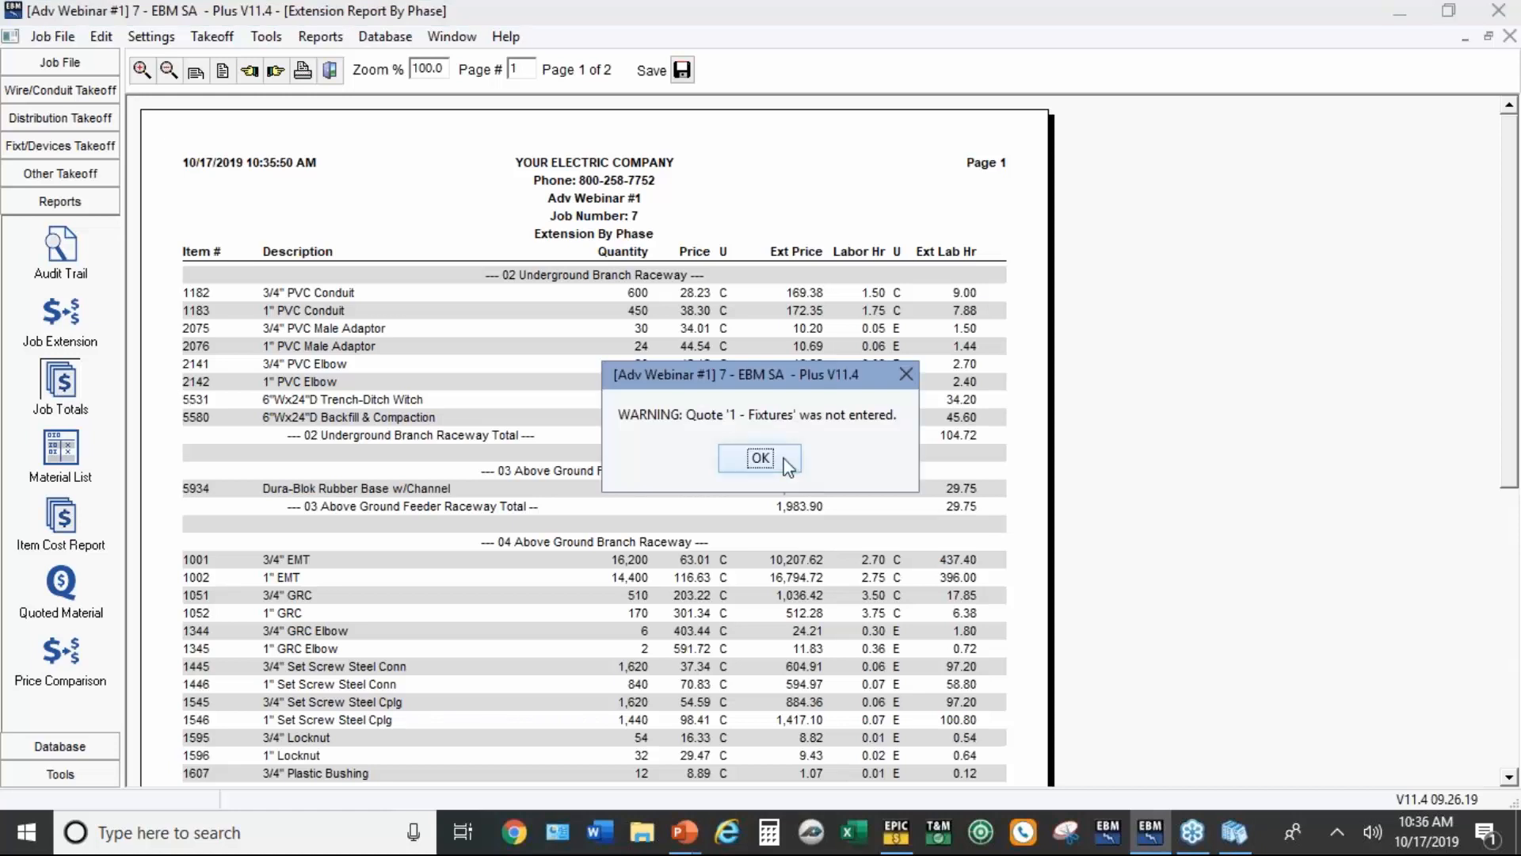
pyautogui.click(760, 458)
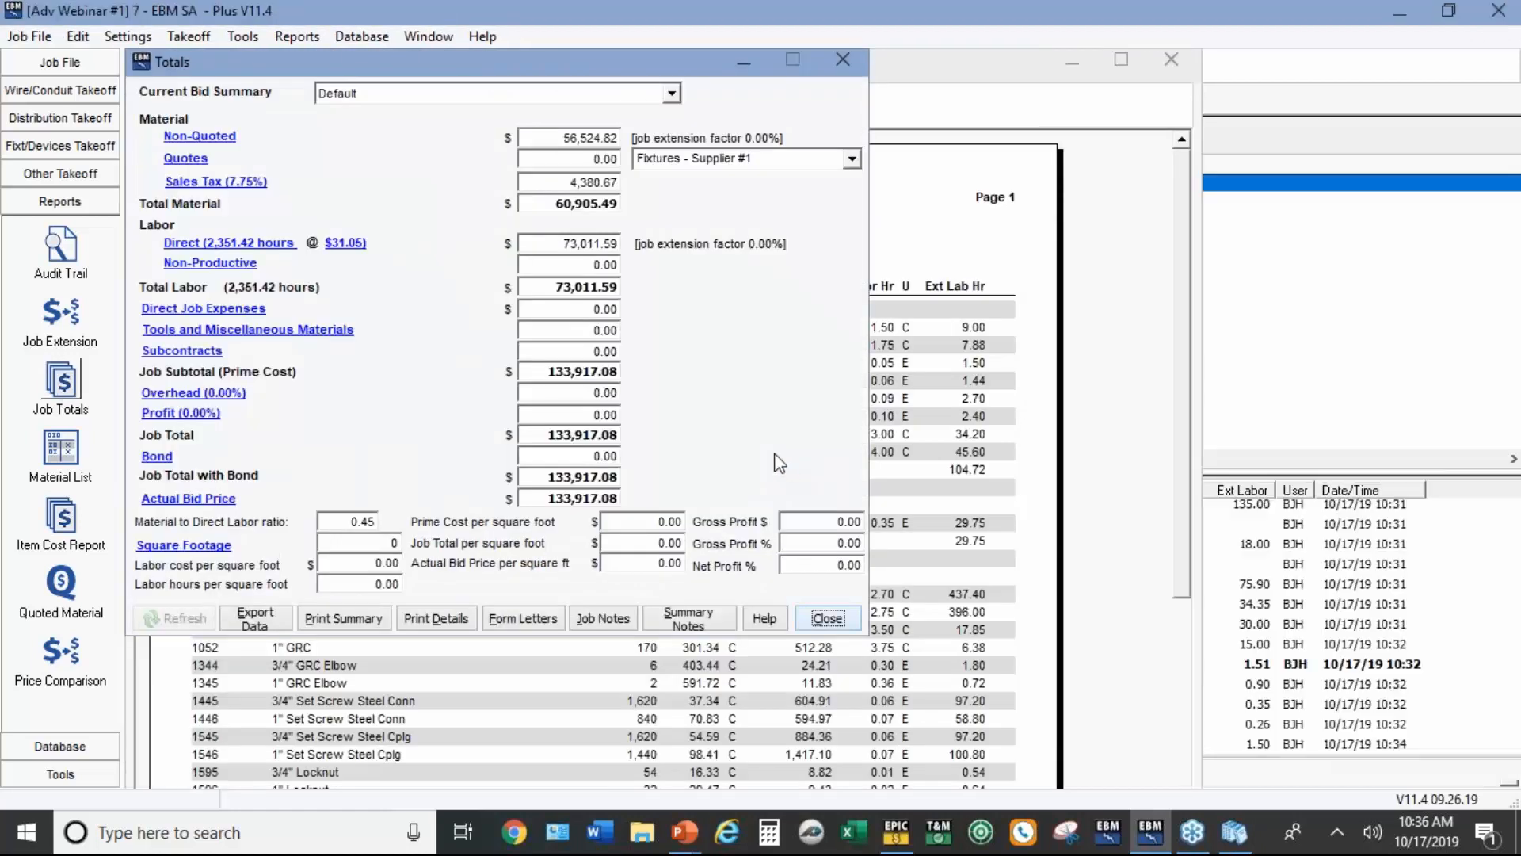
pyautogui.click(186, 160)
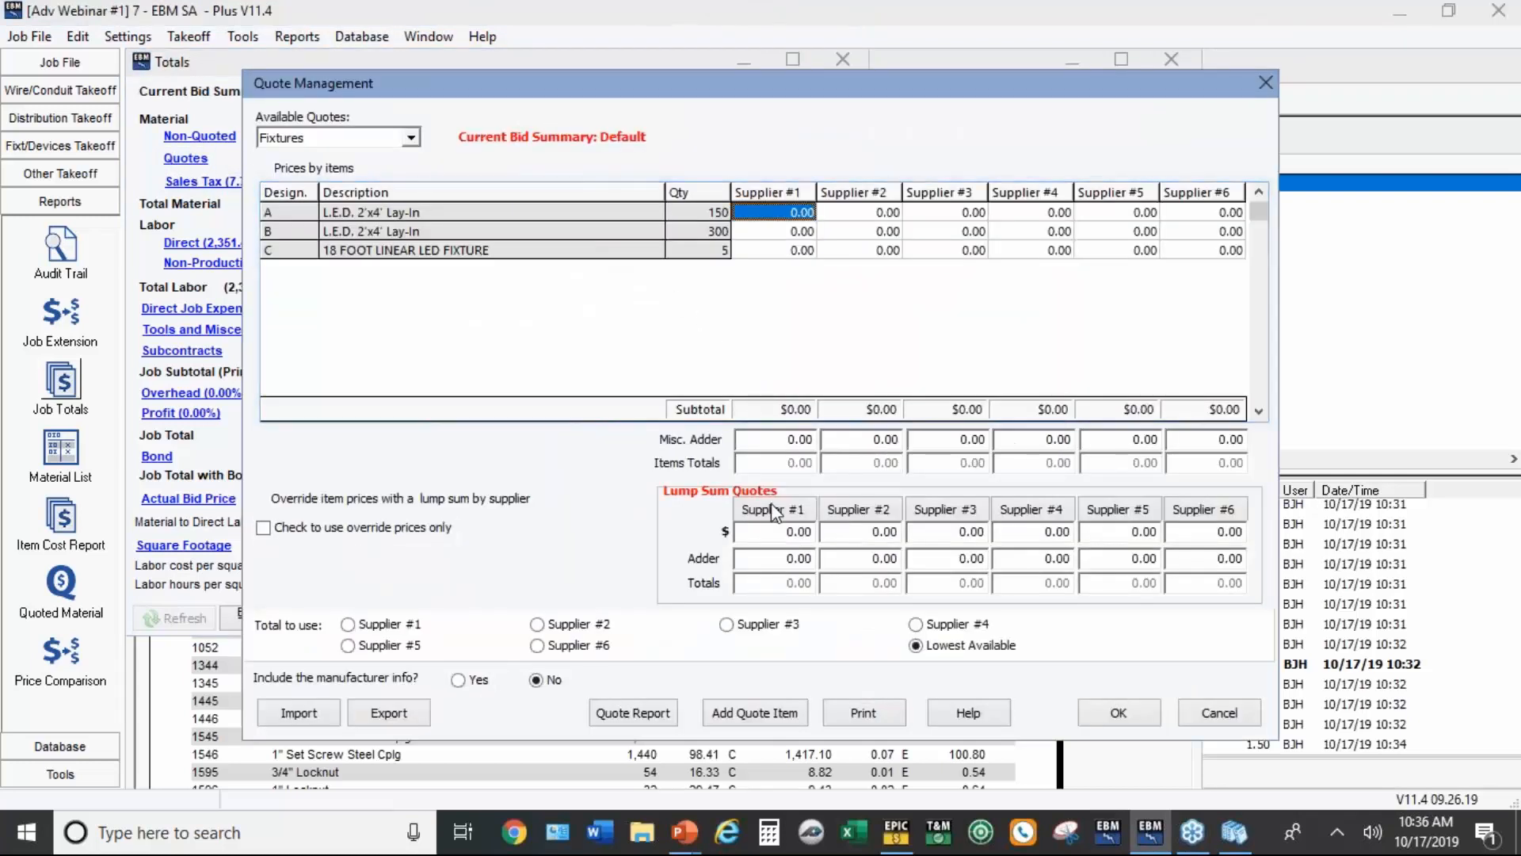
pyautogui.click(758, 532)
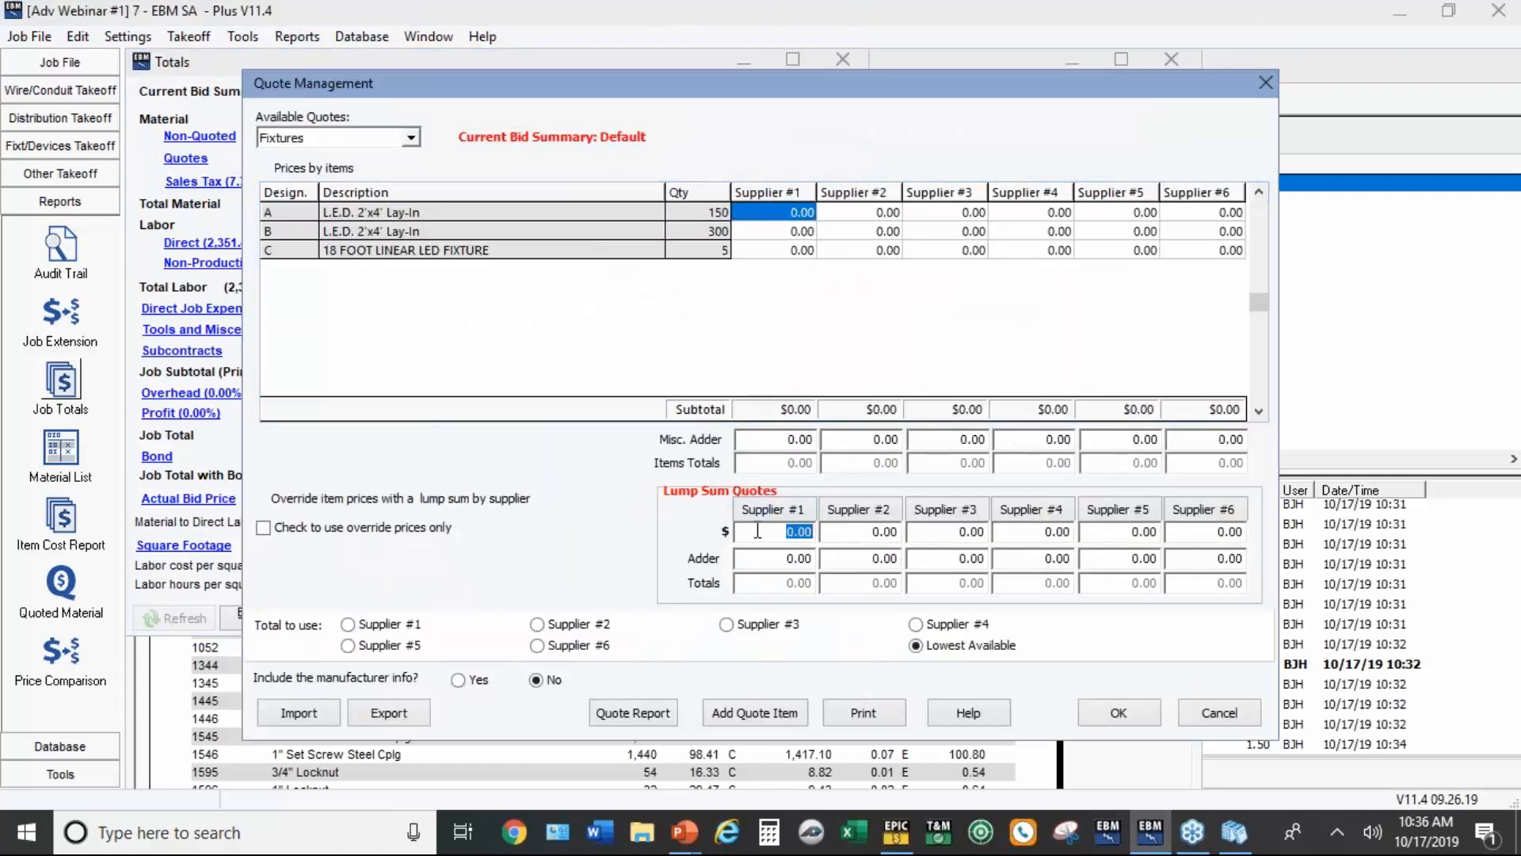
pyautogui.write('350000')
pyautogui.click(1136, 715)
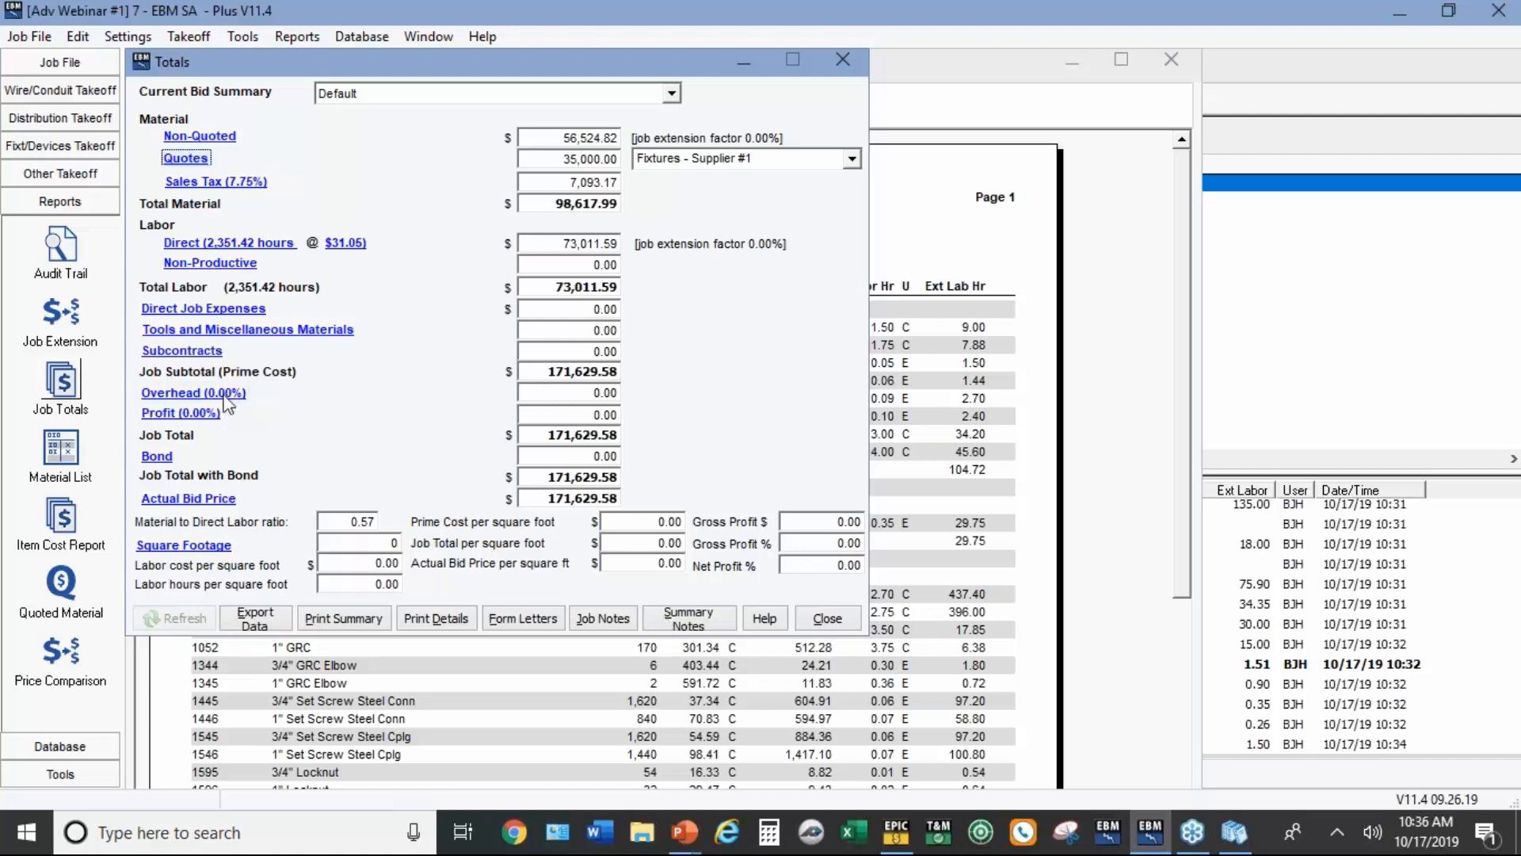
# Step: Apply 10% overhead and 10% profit as percentages of the entire job
pyautogui.click(252, 395)
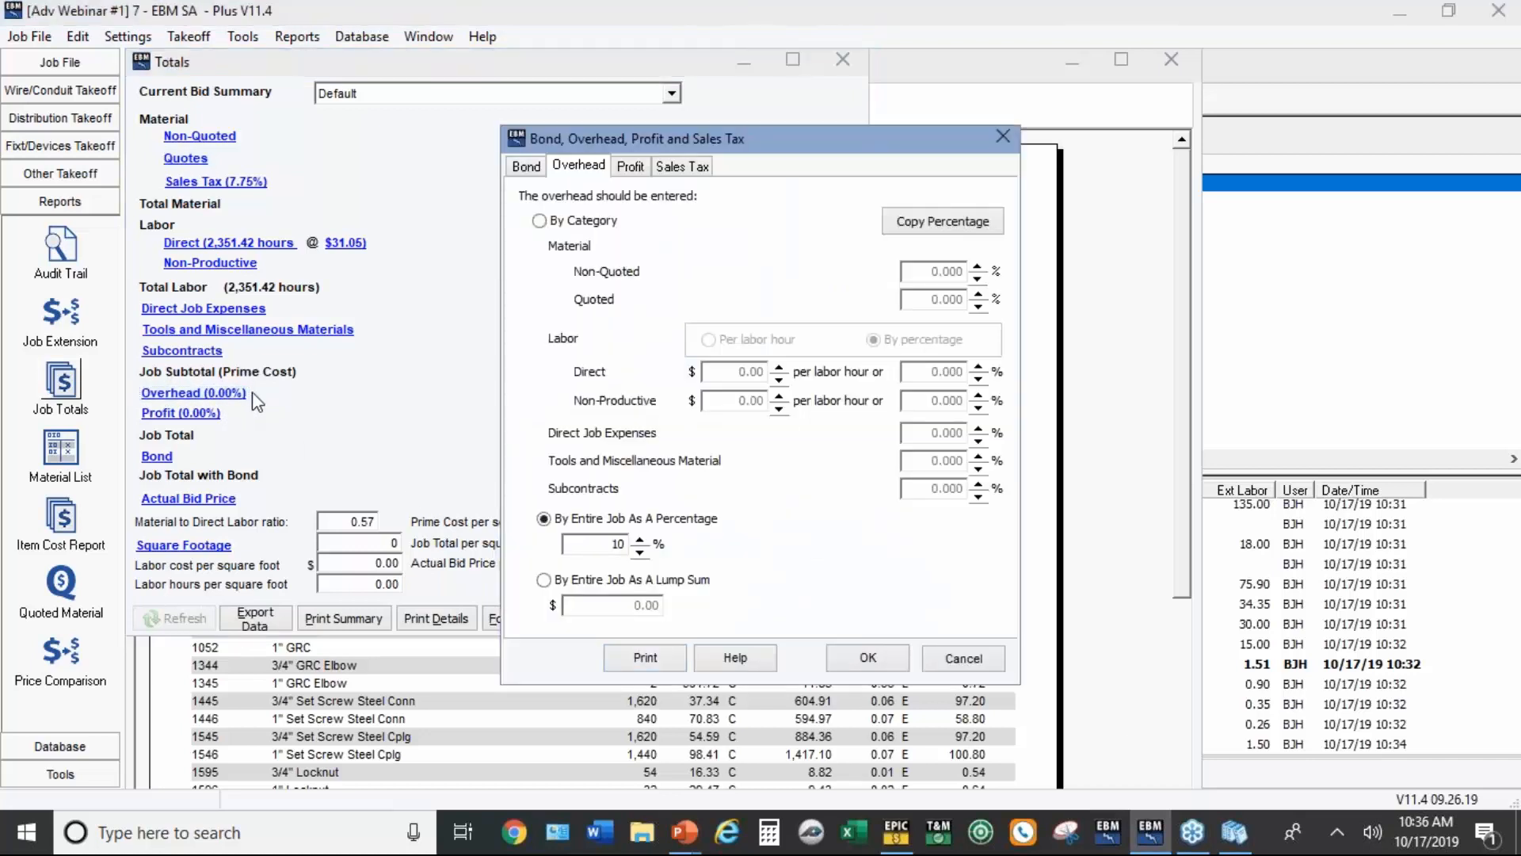
pyautogui.click(637, 168)
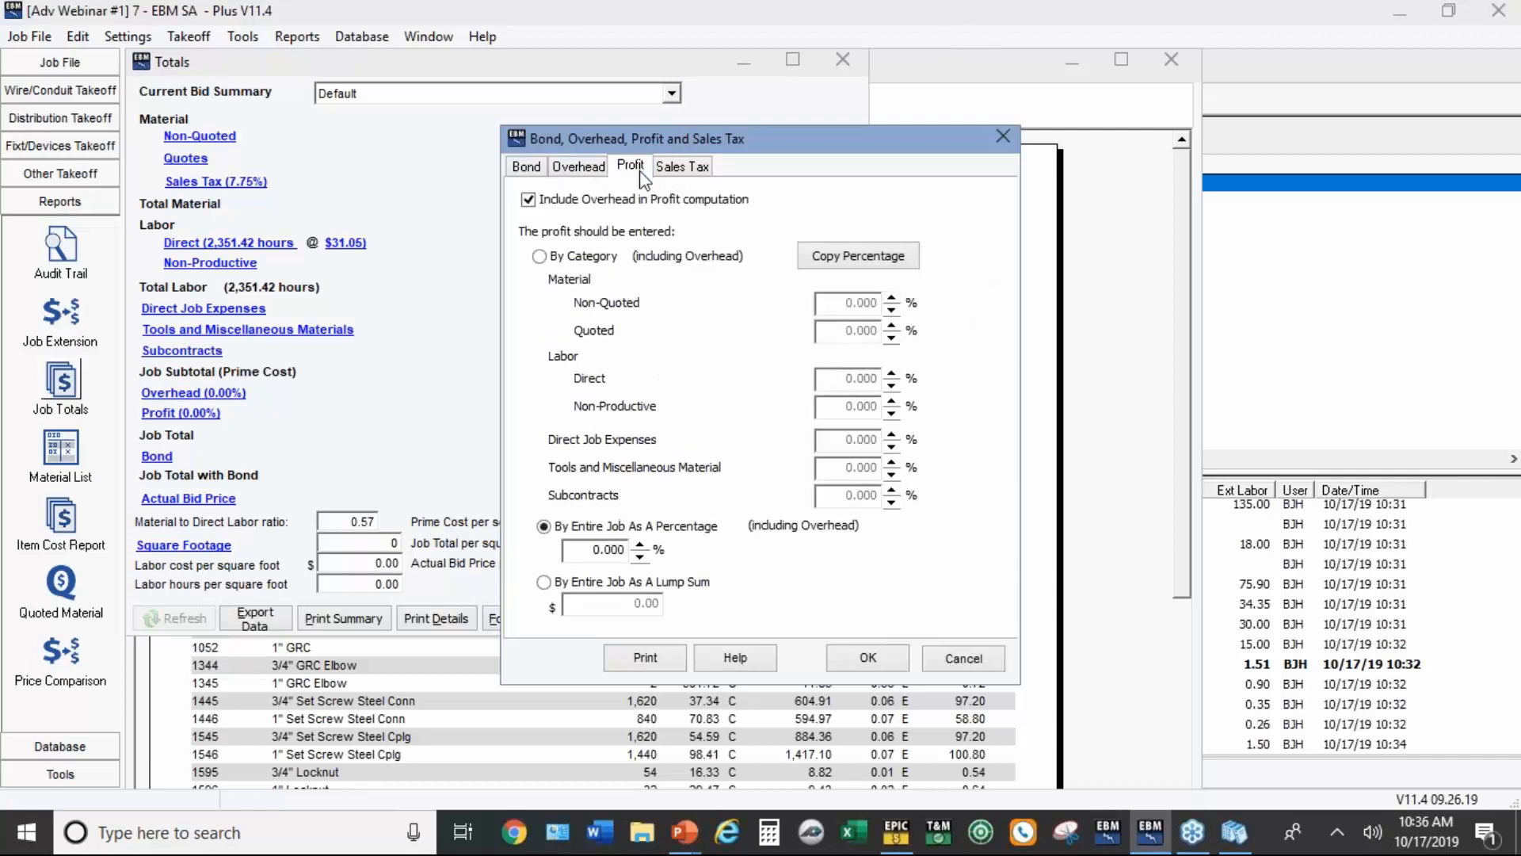
pyautogui.doubleClick(610, 550)
pyautogui.write('10')
pyautogui.click(877, 662)
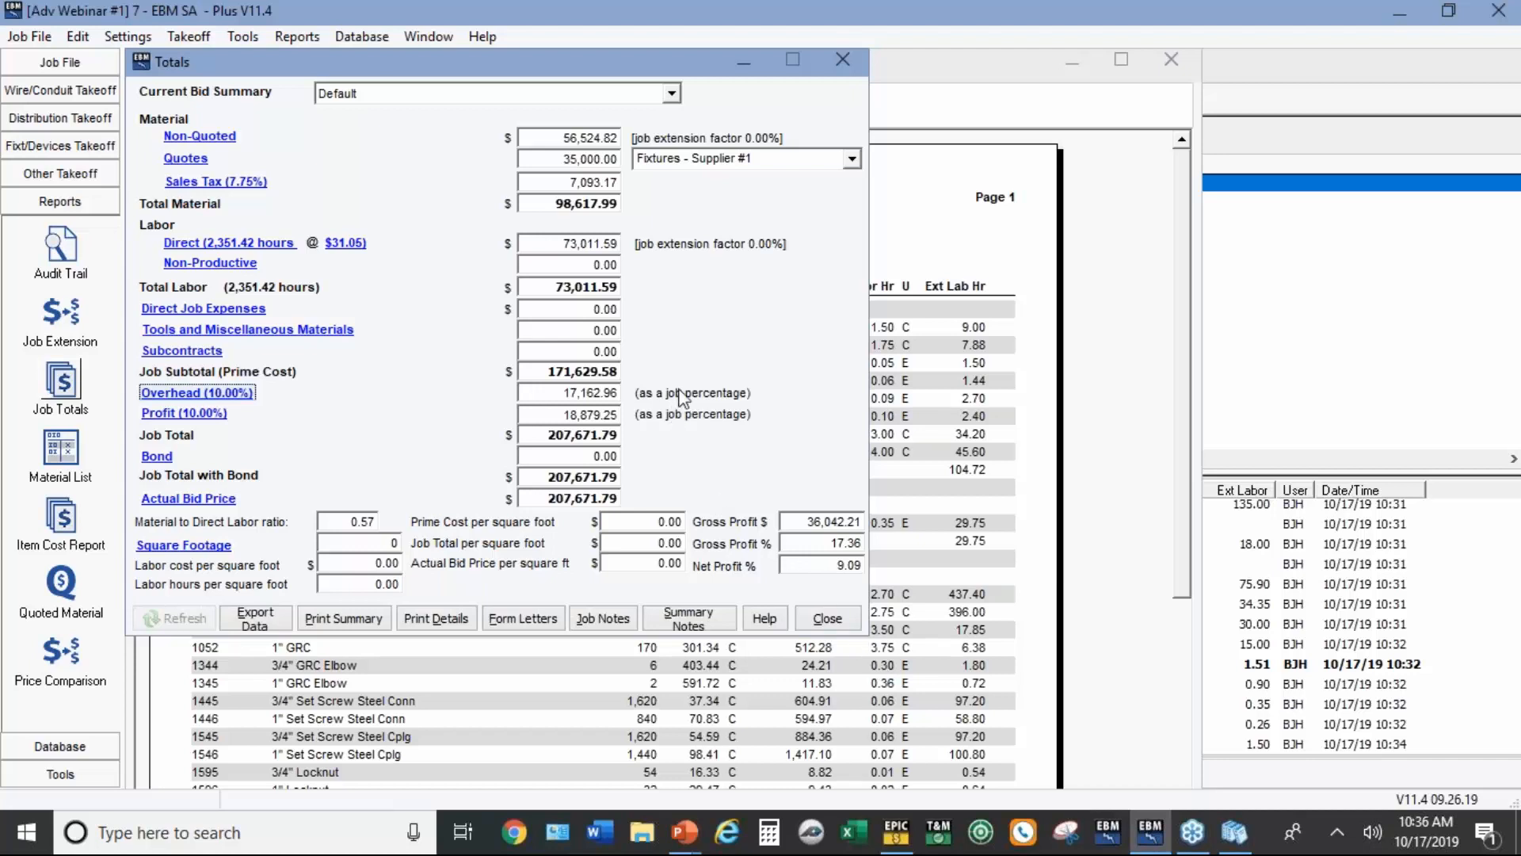
# Step: Enter a total of 100 for Backhoe in the direct job expenses breakdown
pyautogui.click(246, 313)
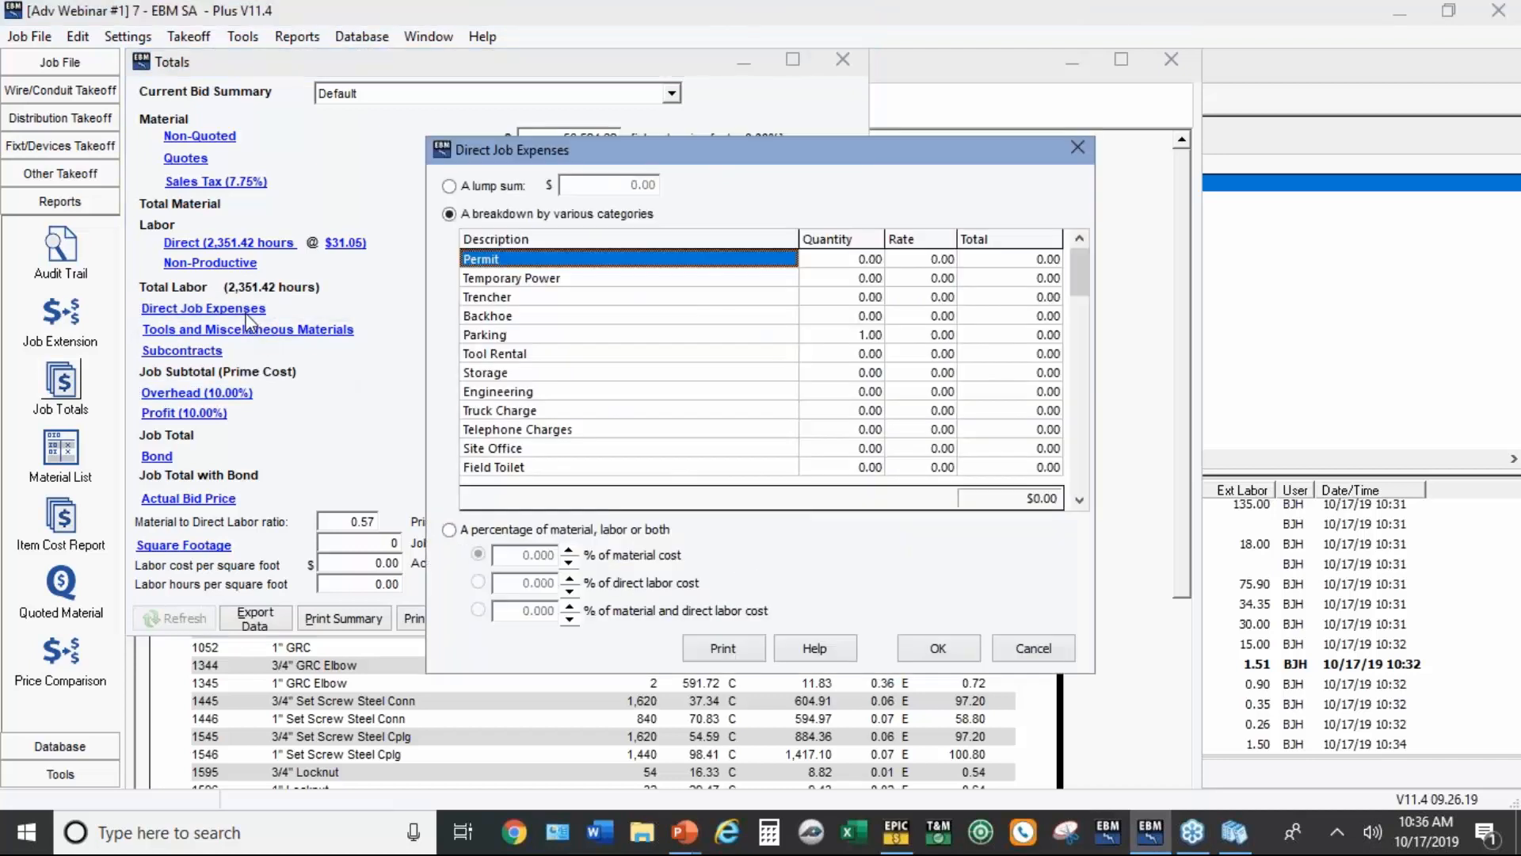
pyautogui.click(1019, 315)
pyautogui.write('100')
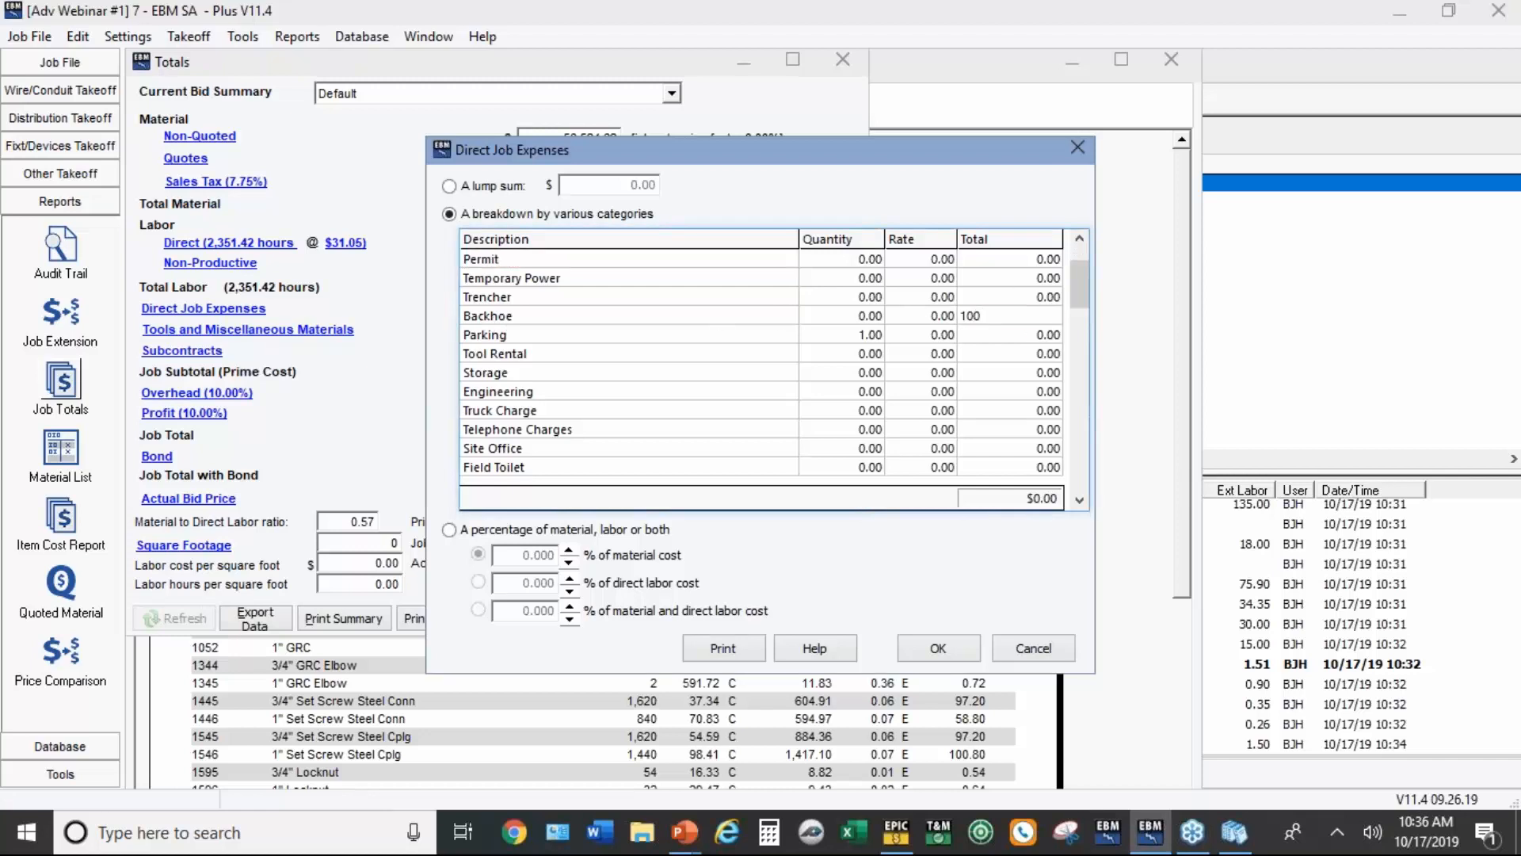
pyautogui.press('Down')
pyautogui.press('Down')
pyautogui.press('Down')
pyautogui.press('Down')
pyautogui.press('Down')
pyautogui.press('Down')
pyautogui.press('Down')
pyautogui.press('Down')
pyautogui.press('Down')
pyautogui.press('Down')
pyautogui.press('Down')
pyautogui.press('Down')
pyautogui.press('Down')
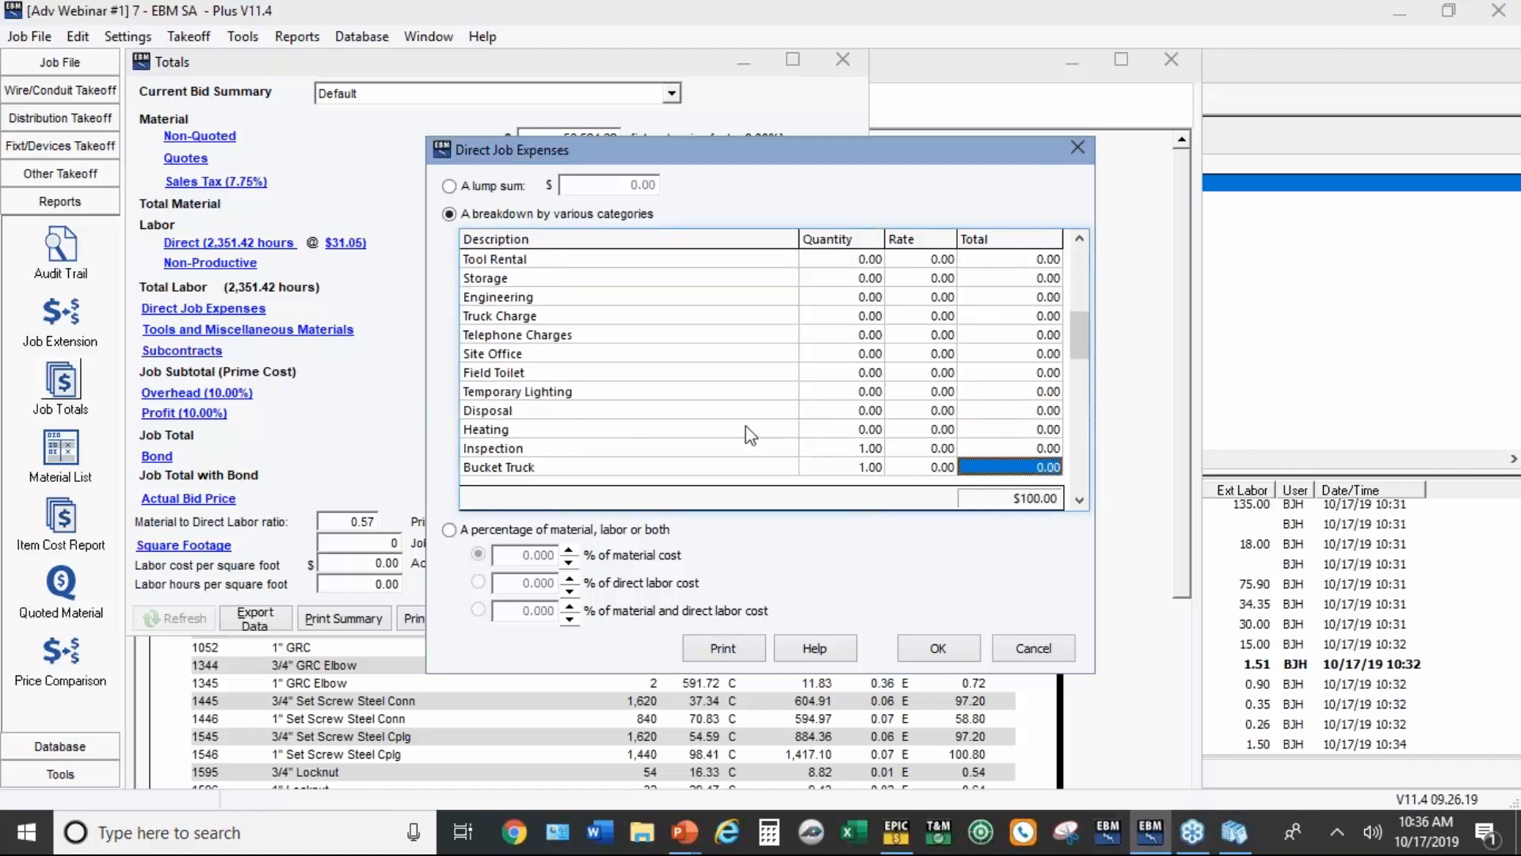
pyautogui.press('Down')
pyautogui.press('Down')
pyautogui.press('Down')
pyautogui.press('Down')
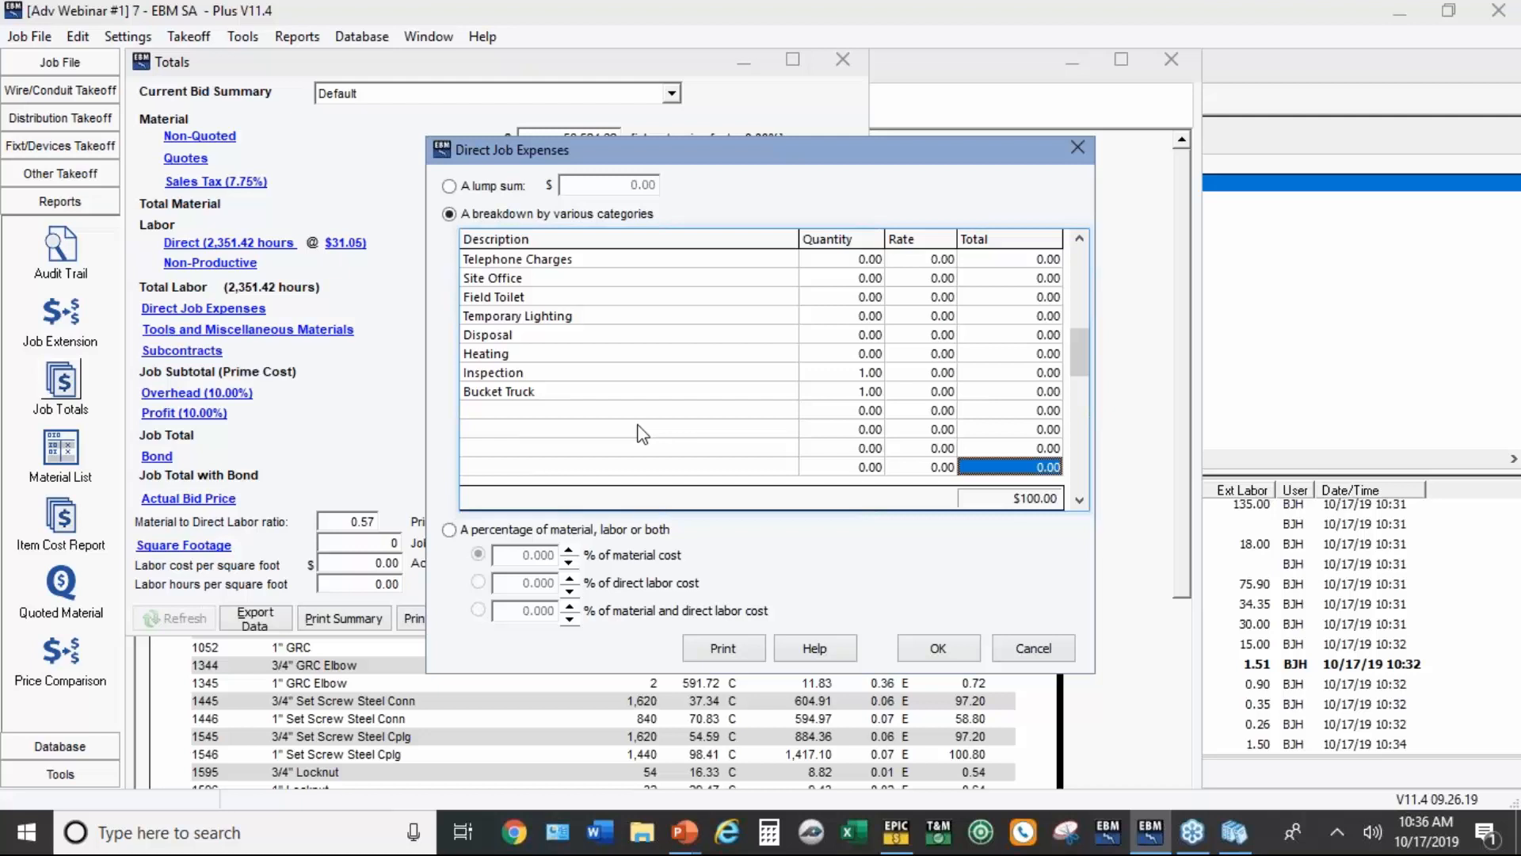
pyautogui.click(966, 646)
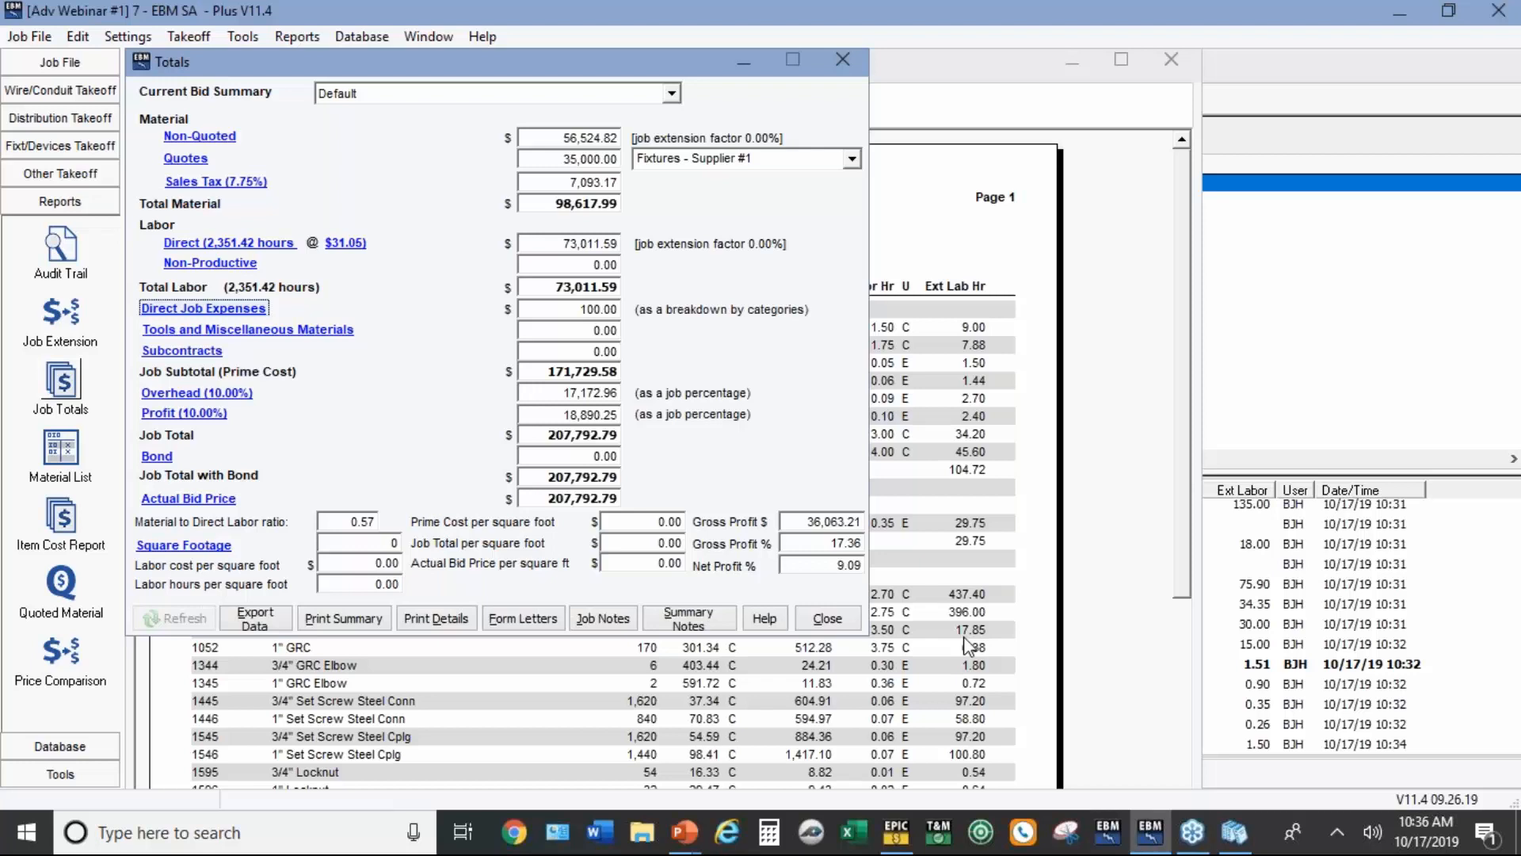
# Step: Preview the detailed totals report with the quote details included, and close it
pyautogui.click(458, 619)
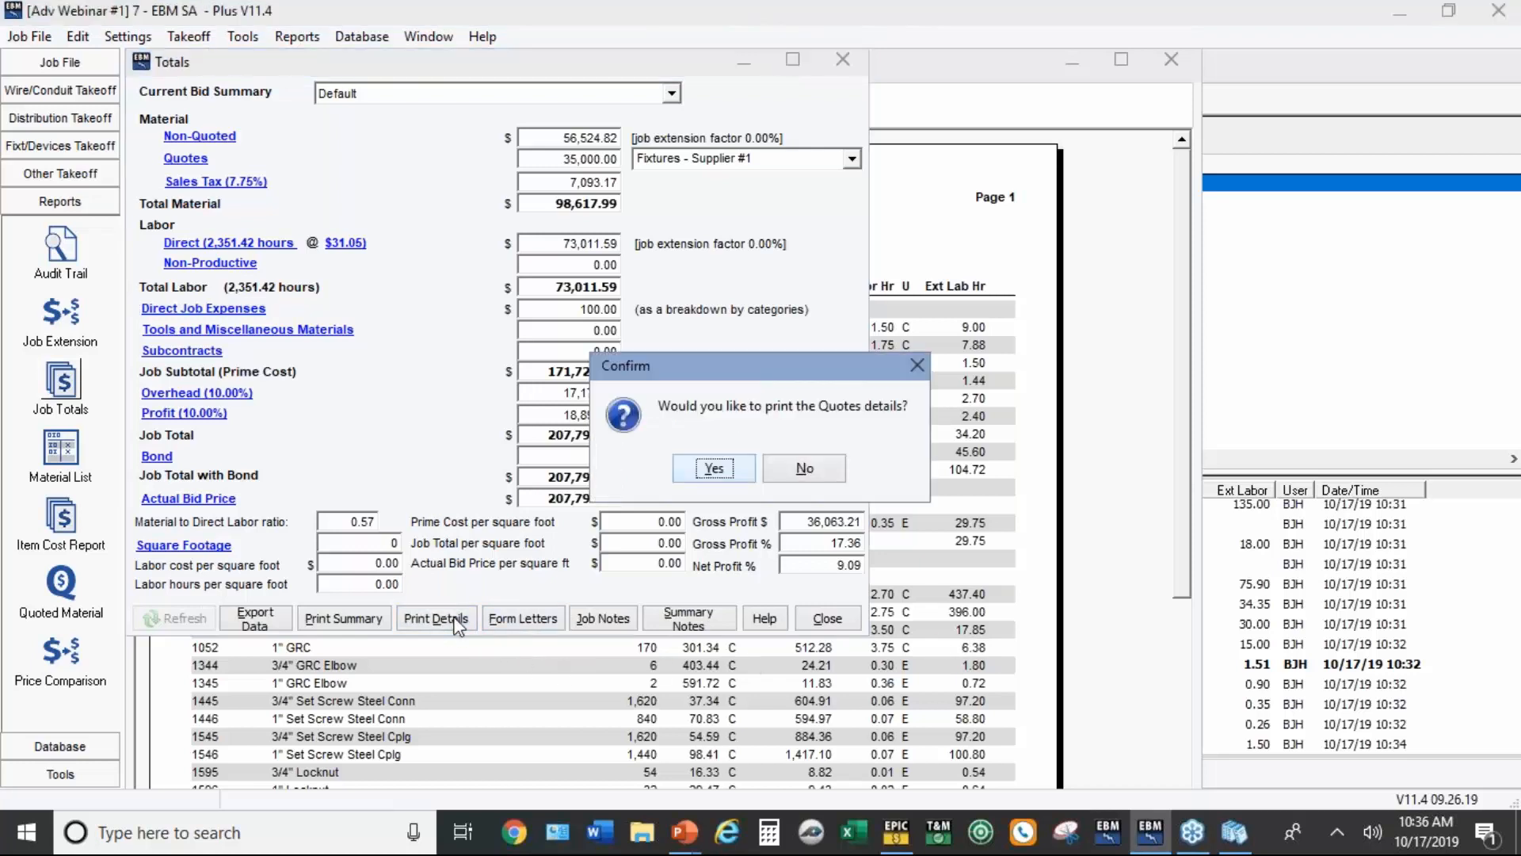
pyautogui.click(714, 468)
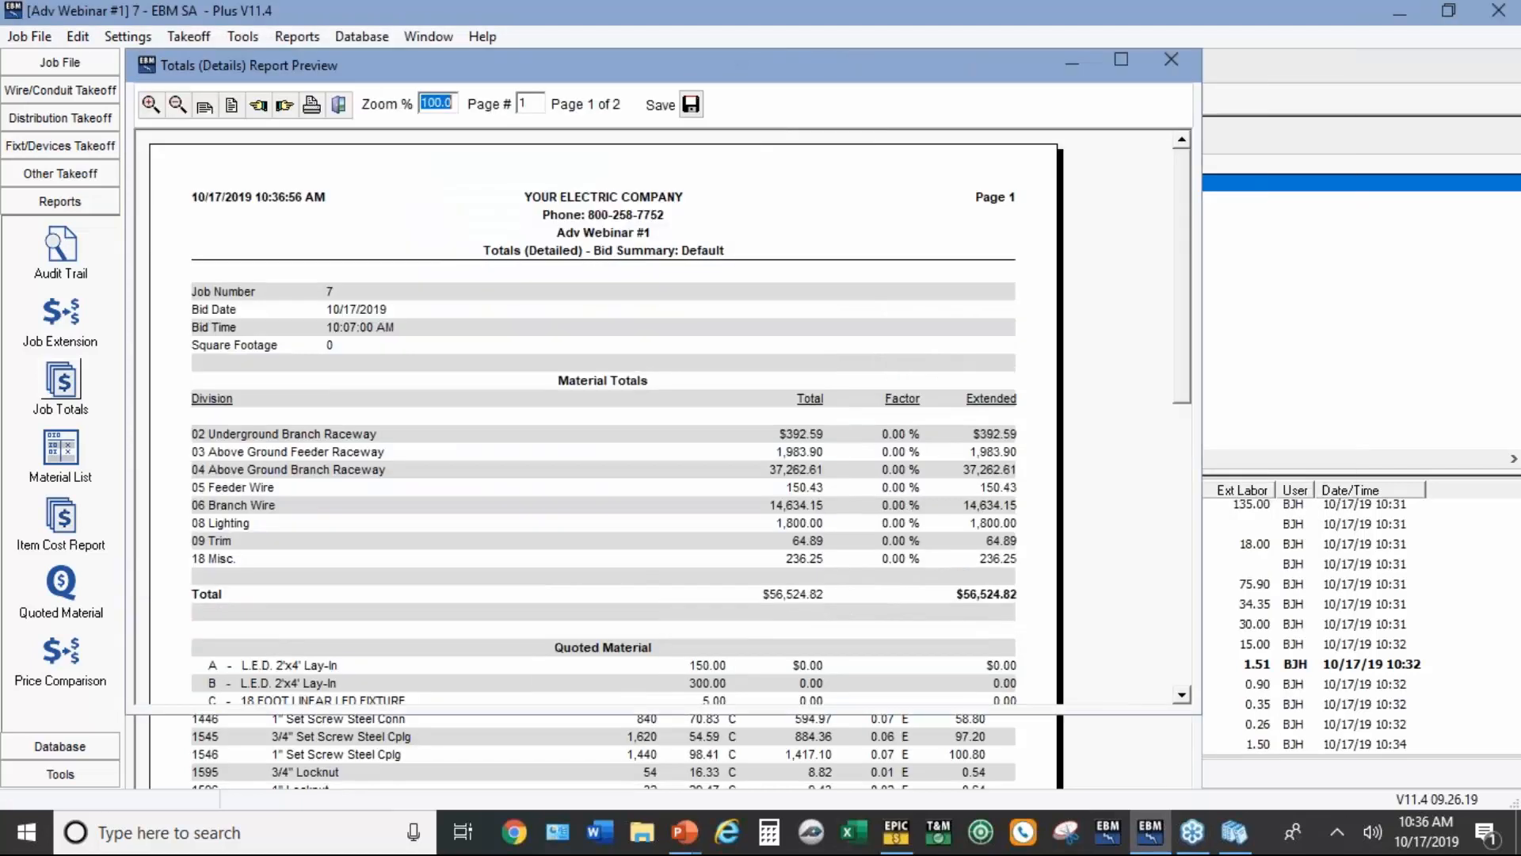
pyautogui.click(338, 104)
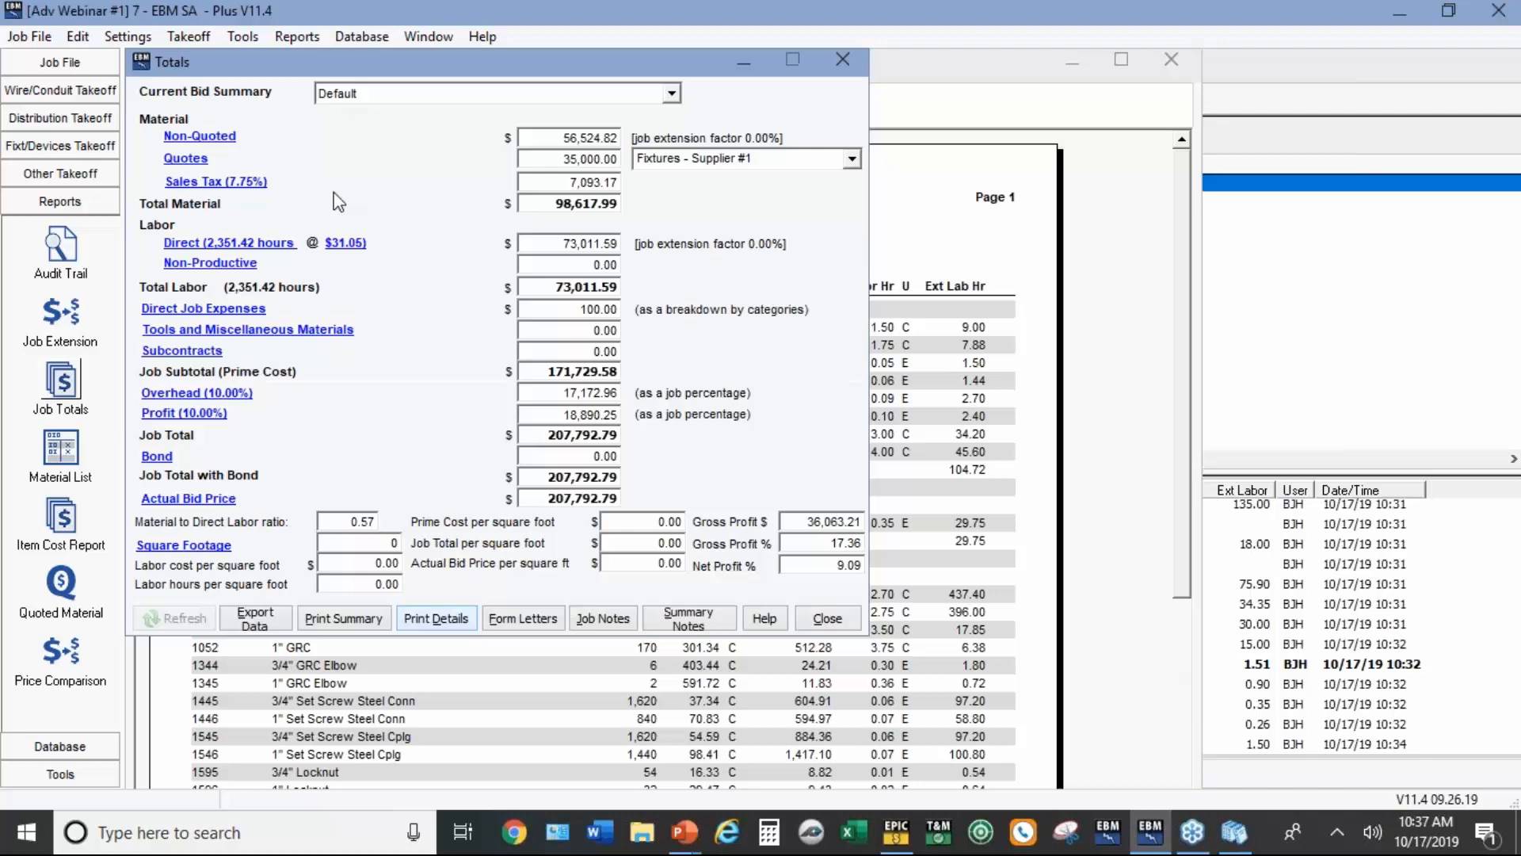
# Step: Set the job's square footage to 10,000
pyautogui.click(207, 548)
pyautogui.write('10000')
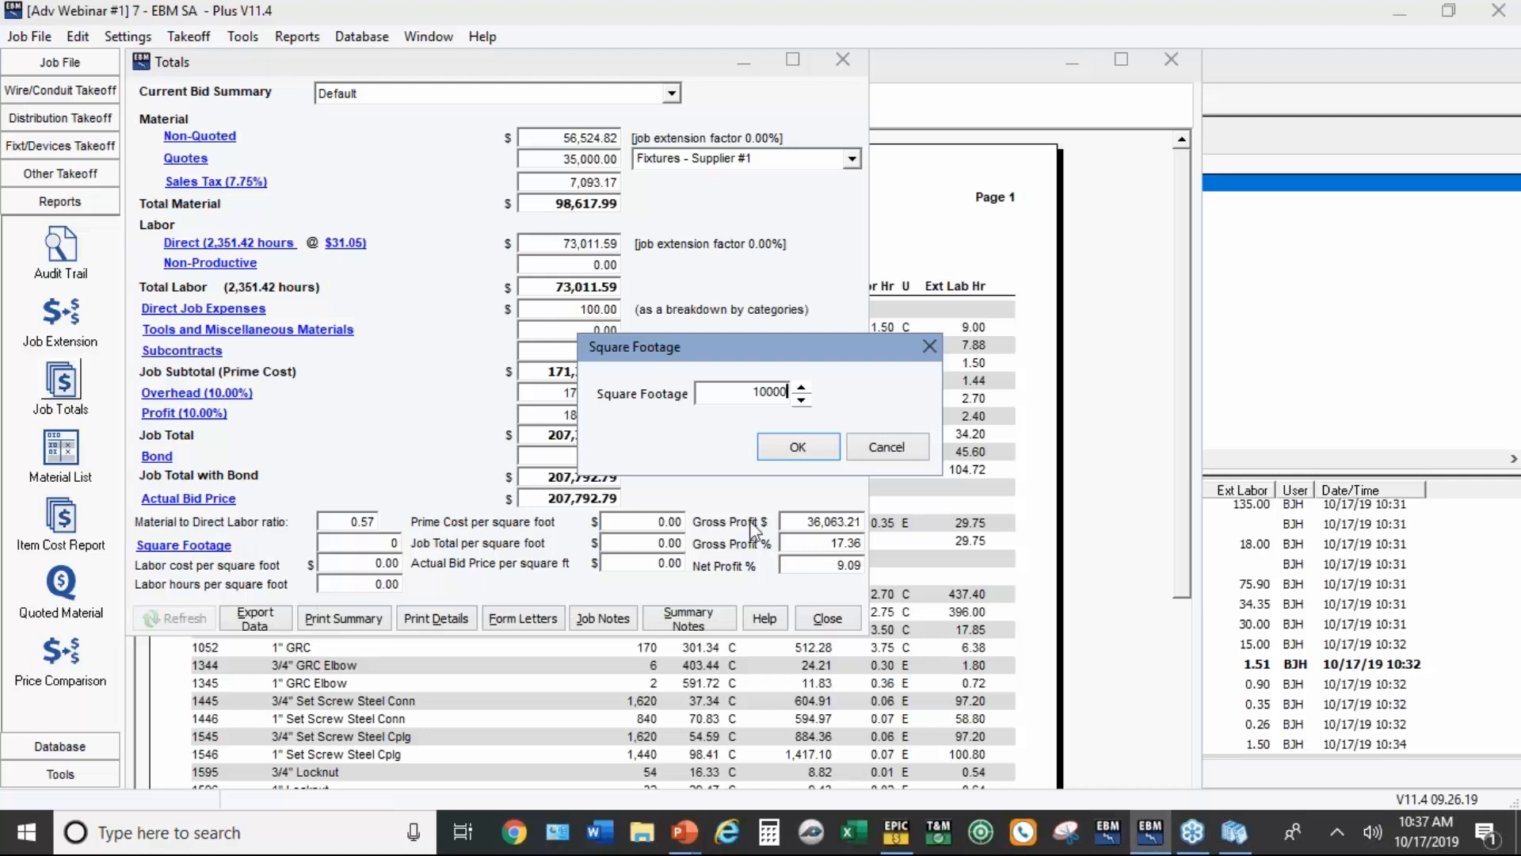
pyautogui.click(797, 447)
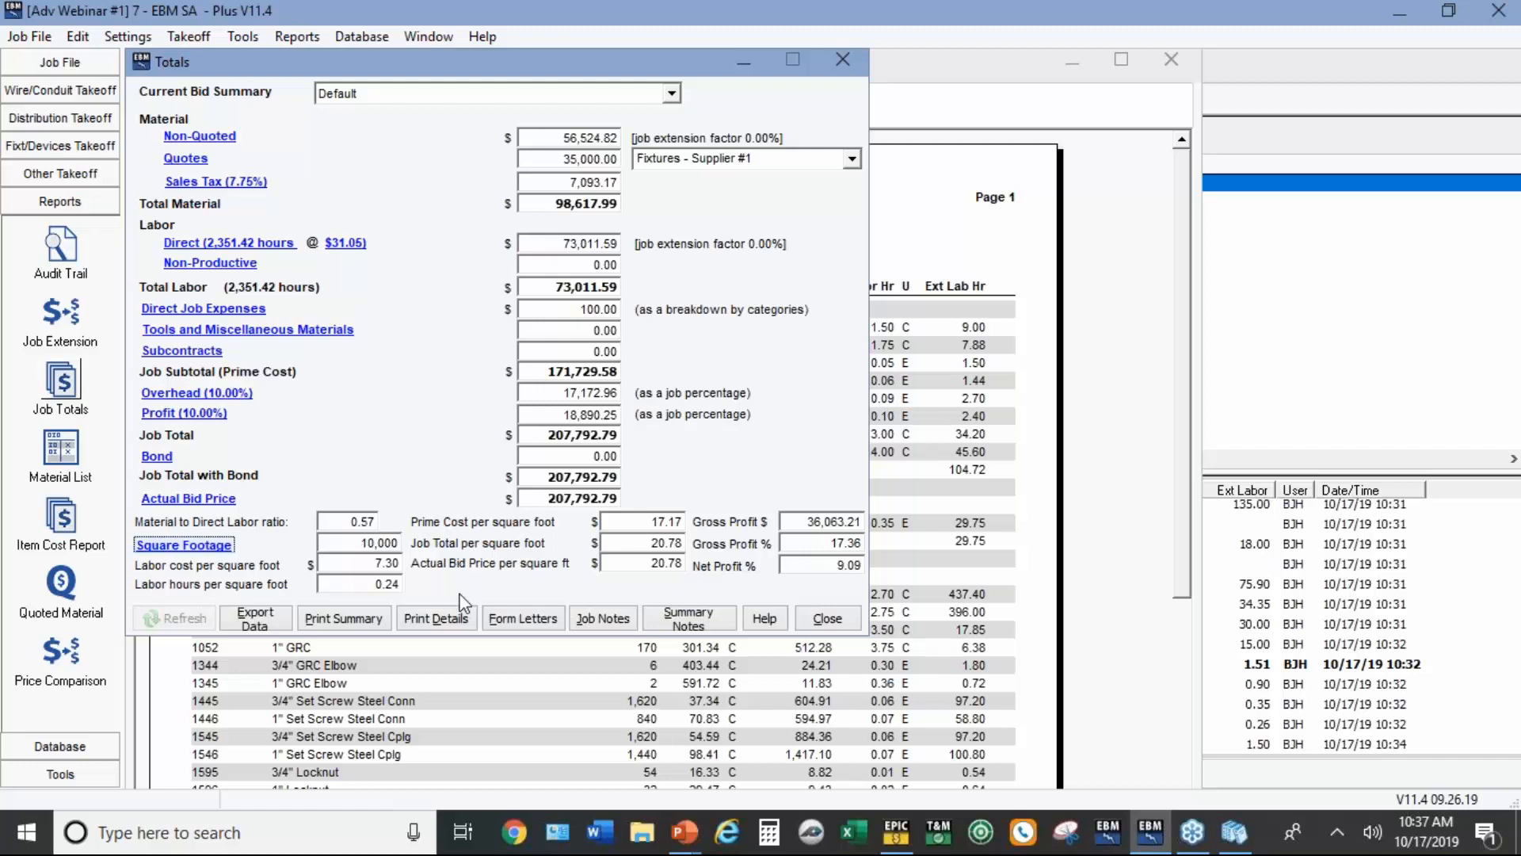
# Step: Start a change order from the Adv Webinar #1 job
pyautogui.click(57, 70)
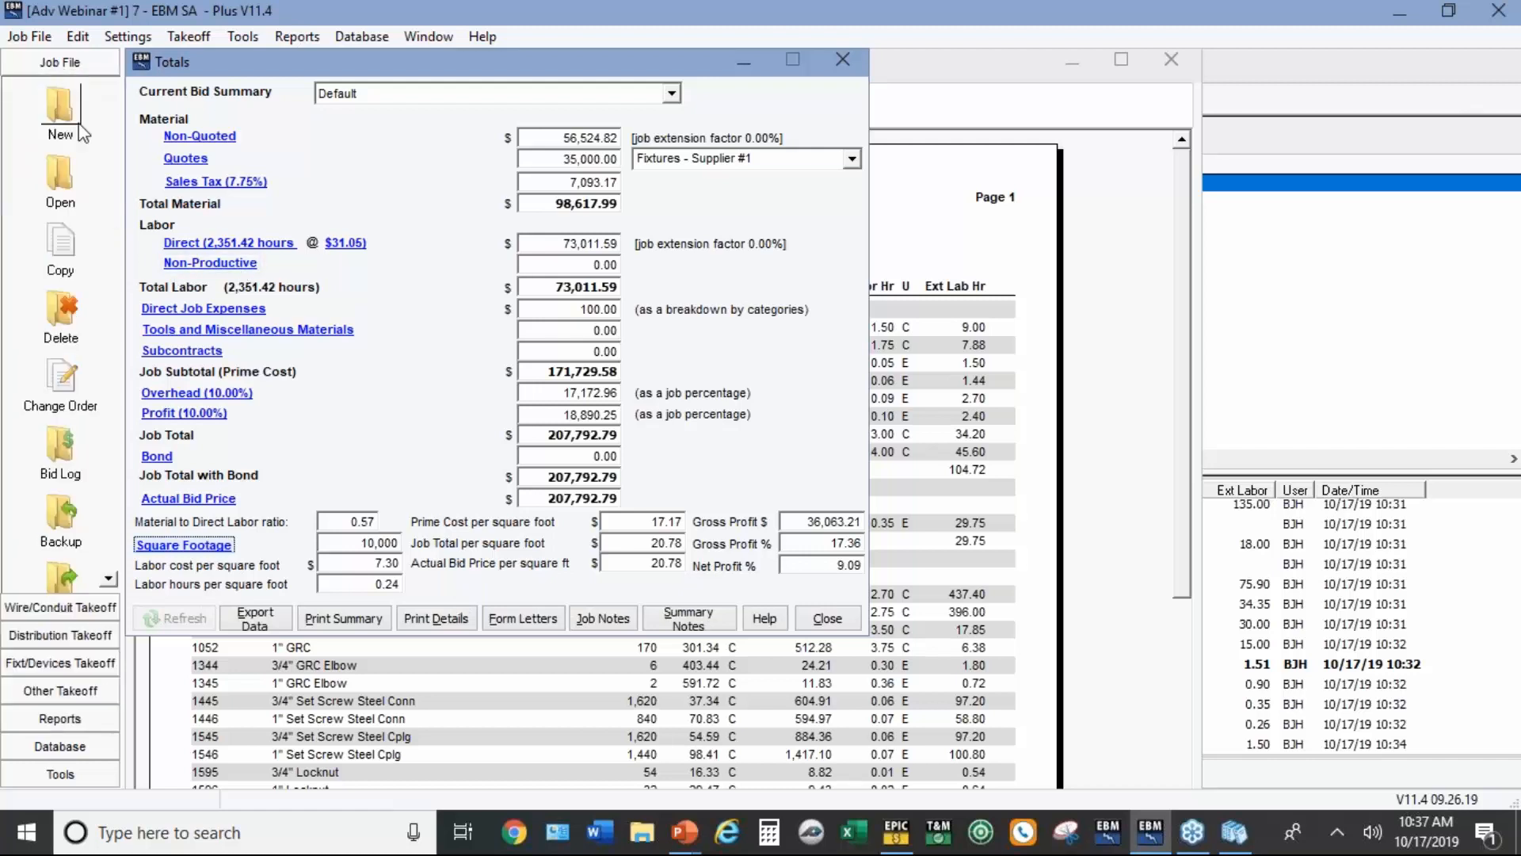
pyautogui.click(64, 377)
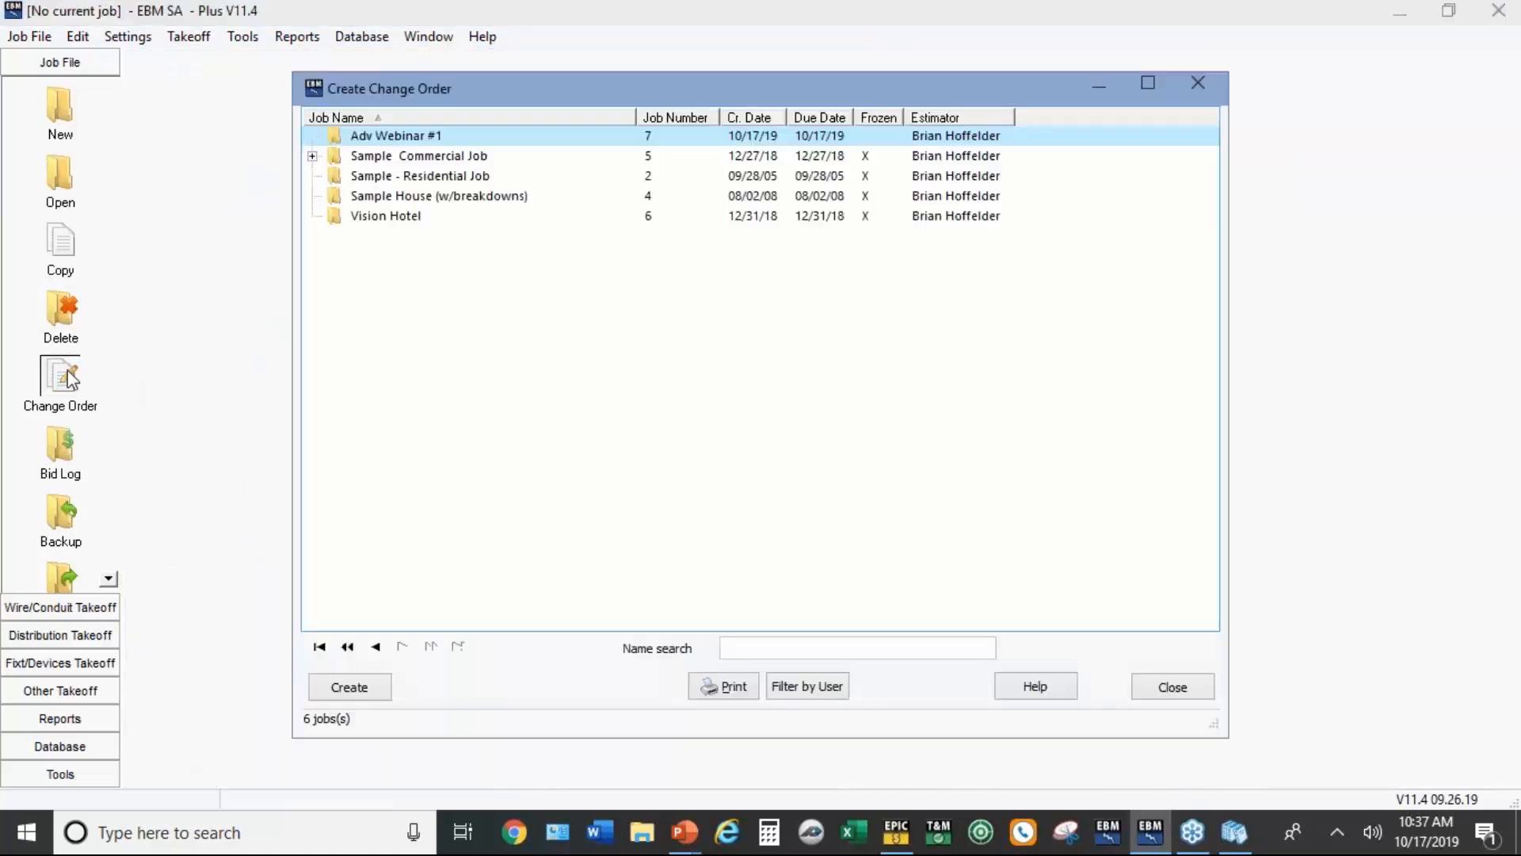
pyautogui.doubleClick(401, 135)
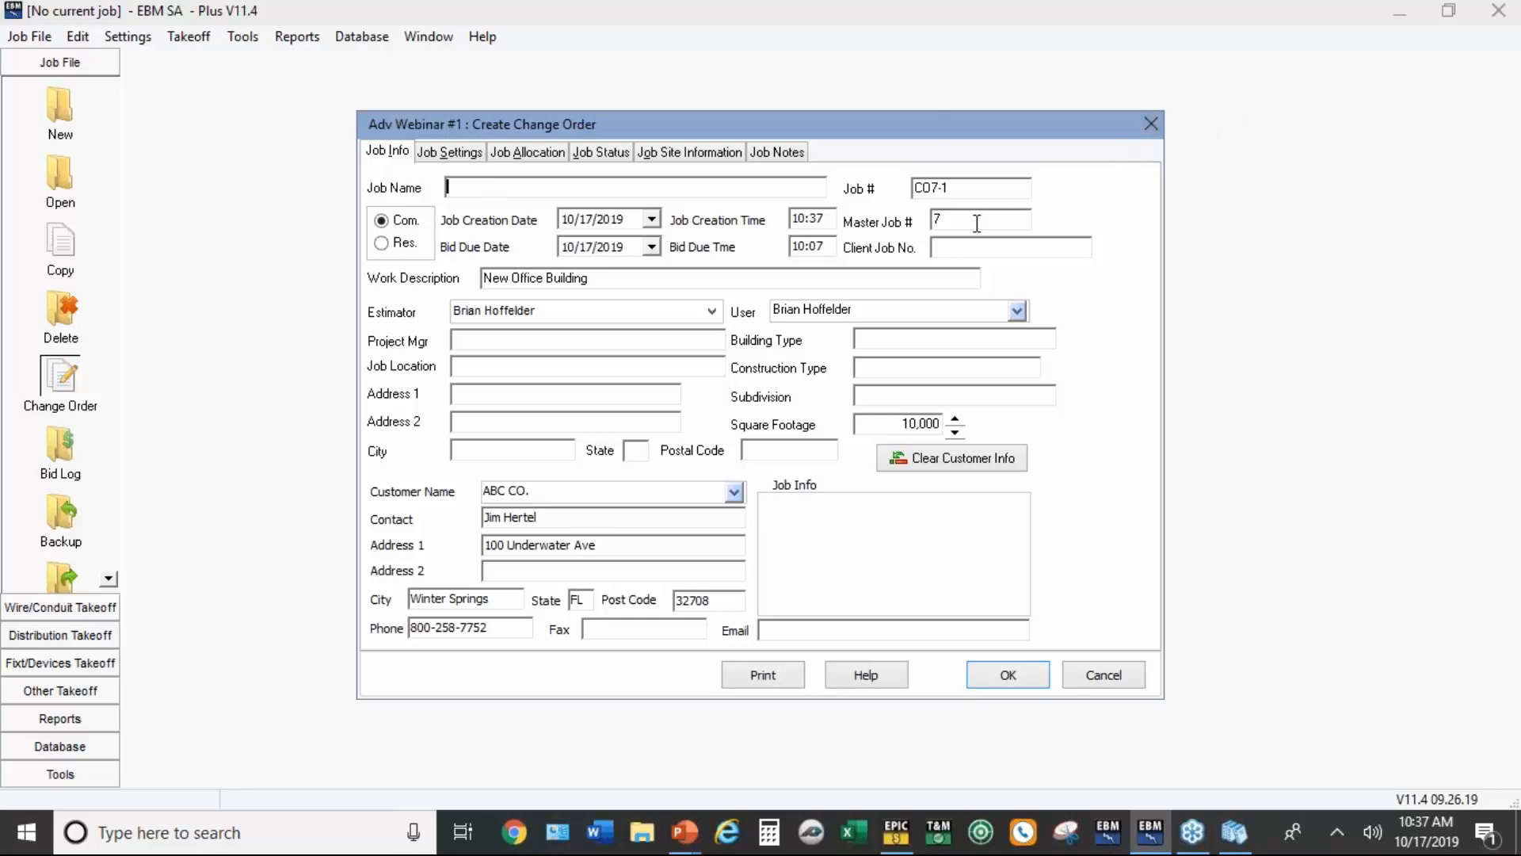
# Step: Name the change order EAST WING, describe the work as "Add new feeder for panel in East Wing", and create it
pyautogui.click(938, 220)
pyautogui.write('wA')
pyautogui.press('BackSpace')
pyautogui.press('BackSpace')
pyautogui.click(619, 188)
pyautogui.write('EAST WING')
pyautogui.click(621, 282)
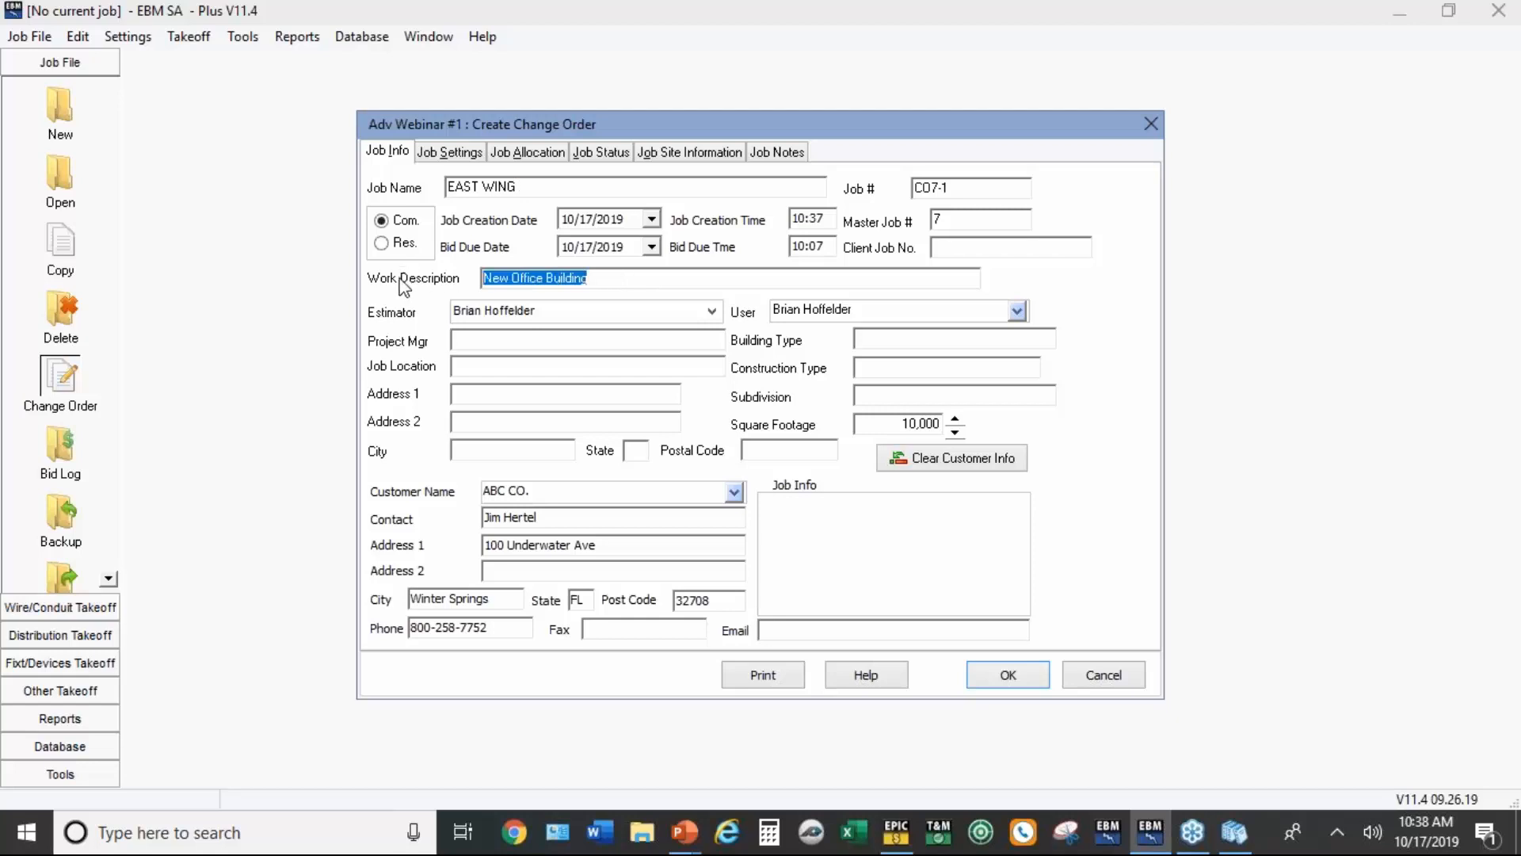
pyautogui.write('Ad')
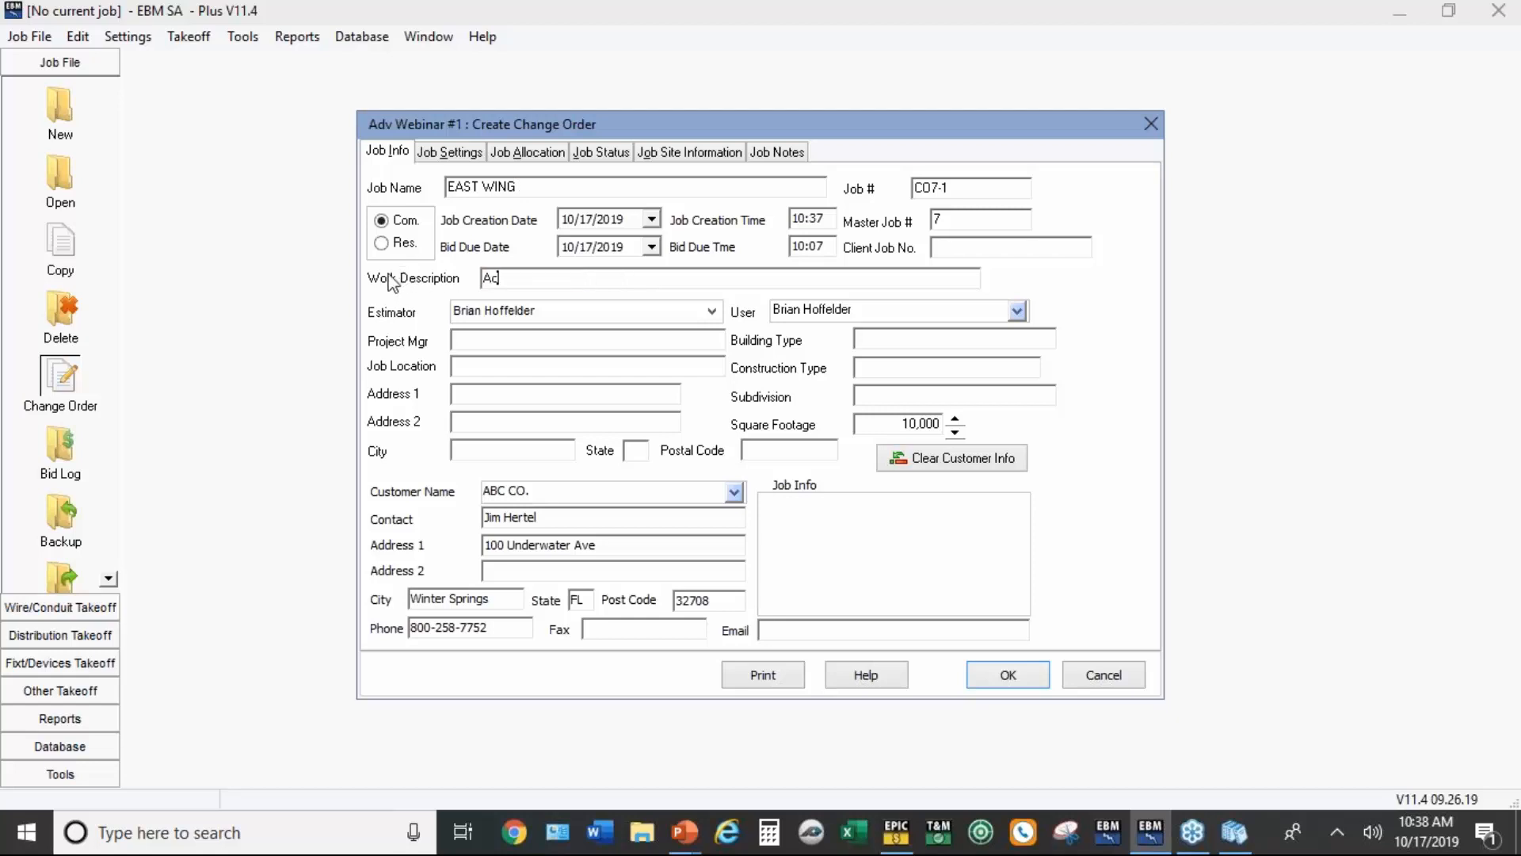
pyautogui.write('d new feeder for panel in East Wing')
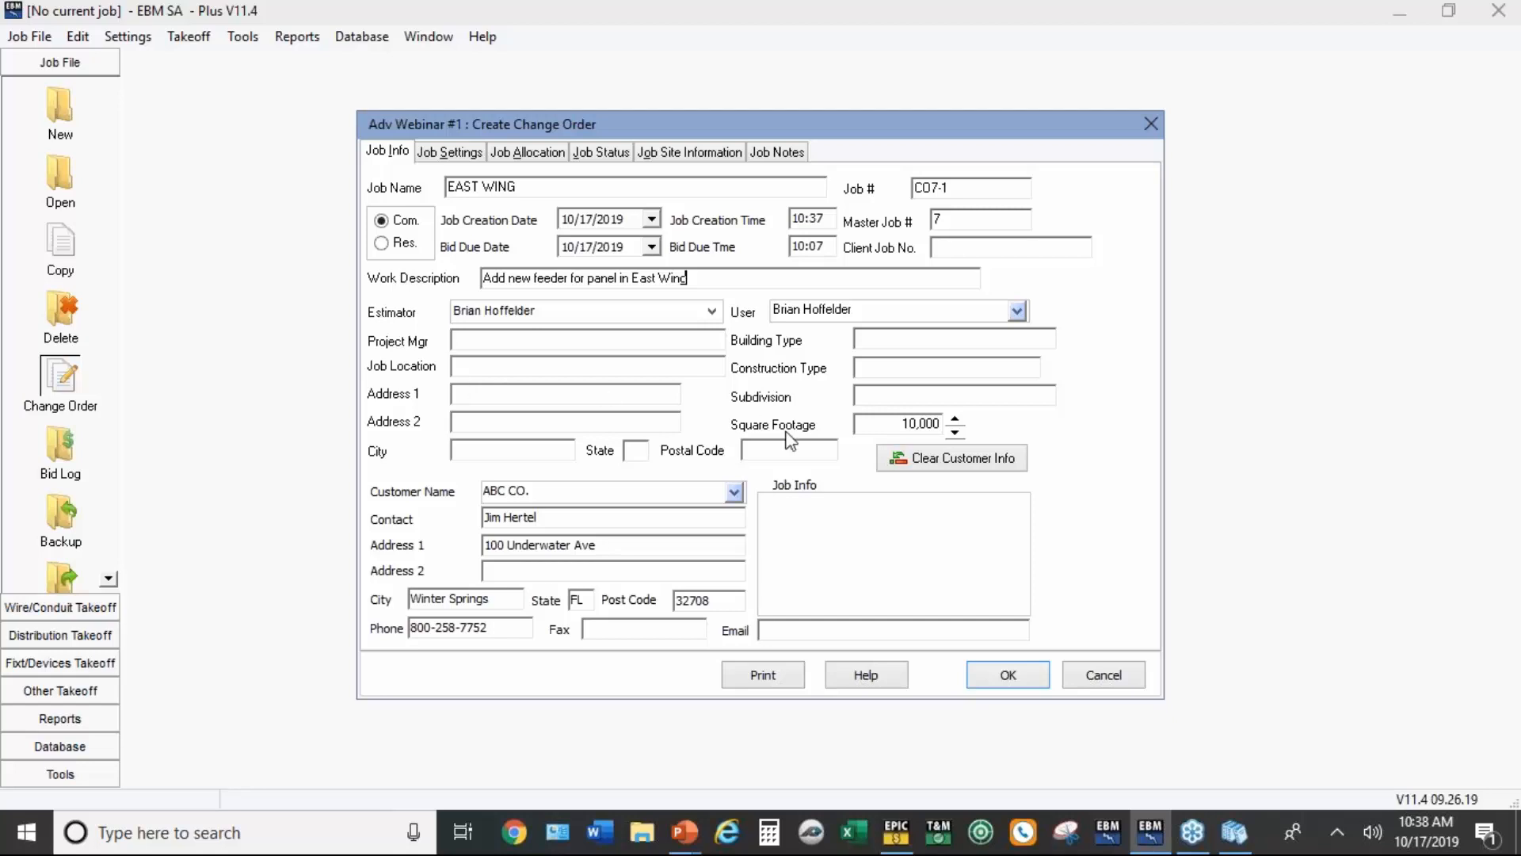
pyautogui.click(1000, 674)
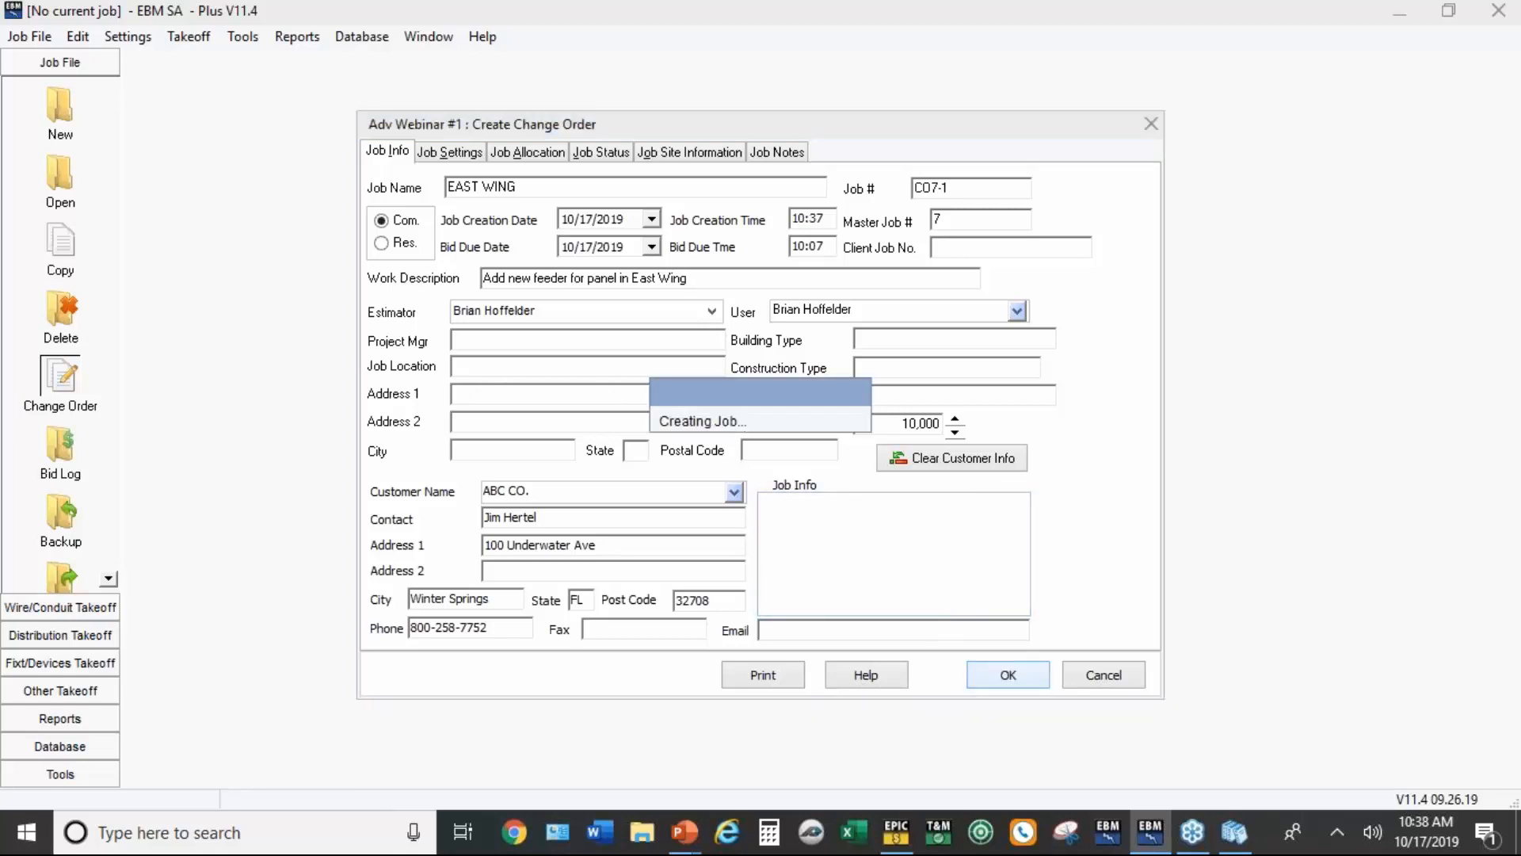
# Step: Start a feeder takeoff designated EW1 with 2 conduits, noted as running from MSB to PANEL EW1
pyautogui.click(60, 607)
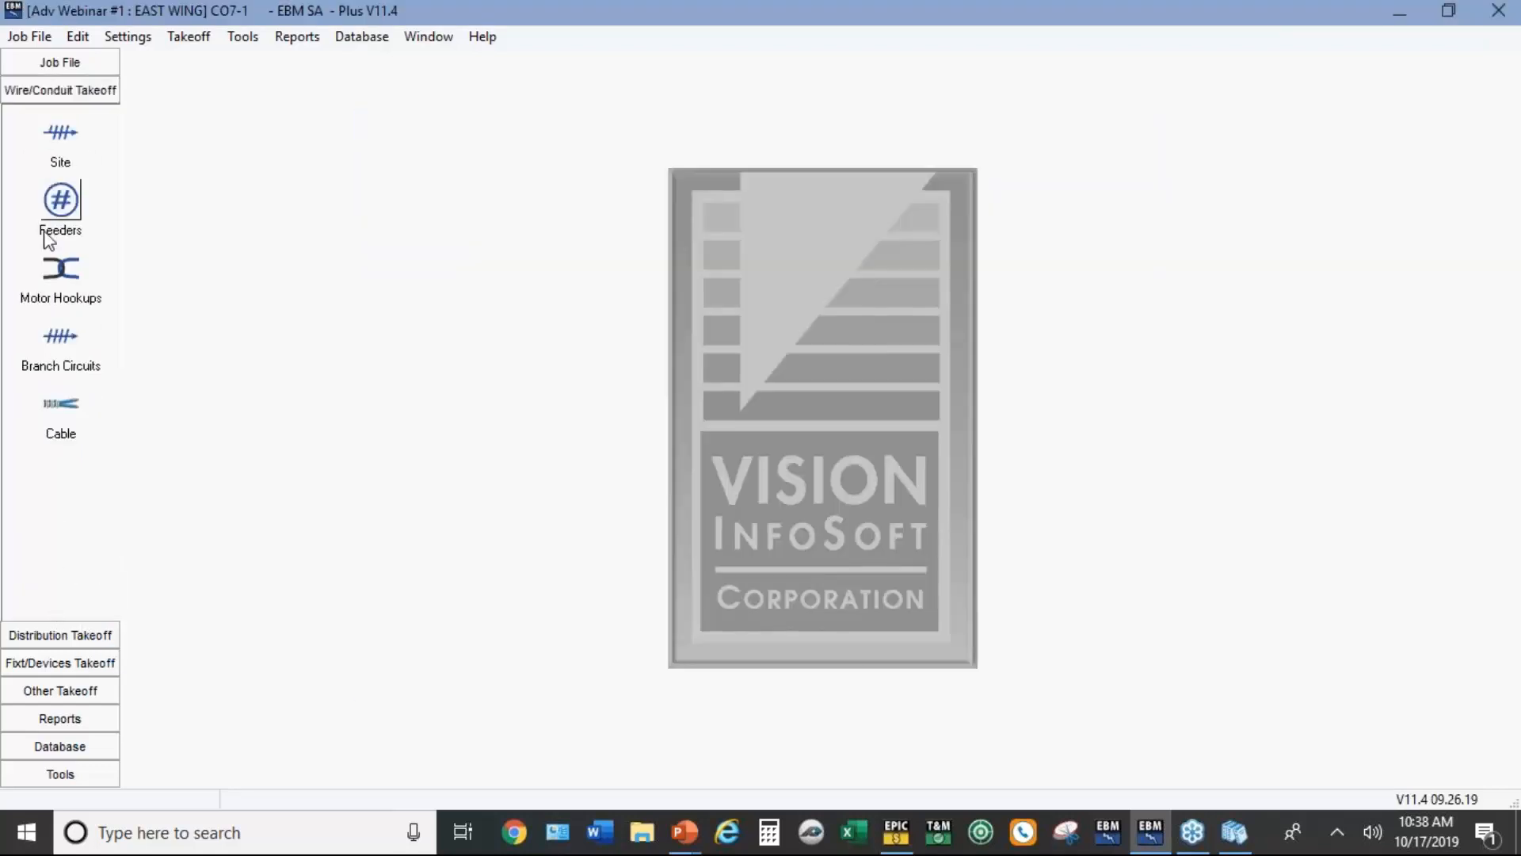
pyautogui.click(62, 202)
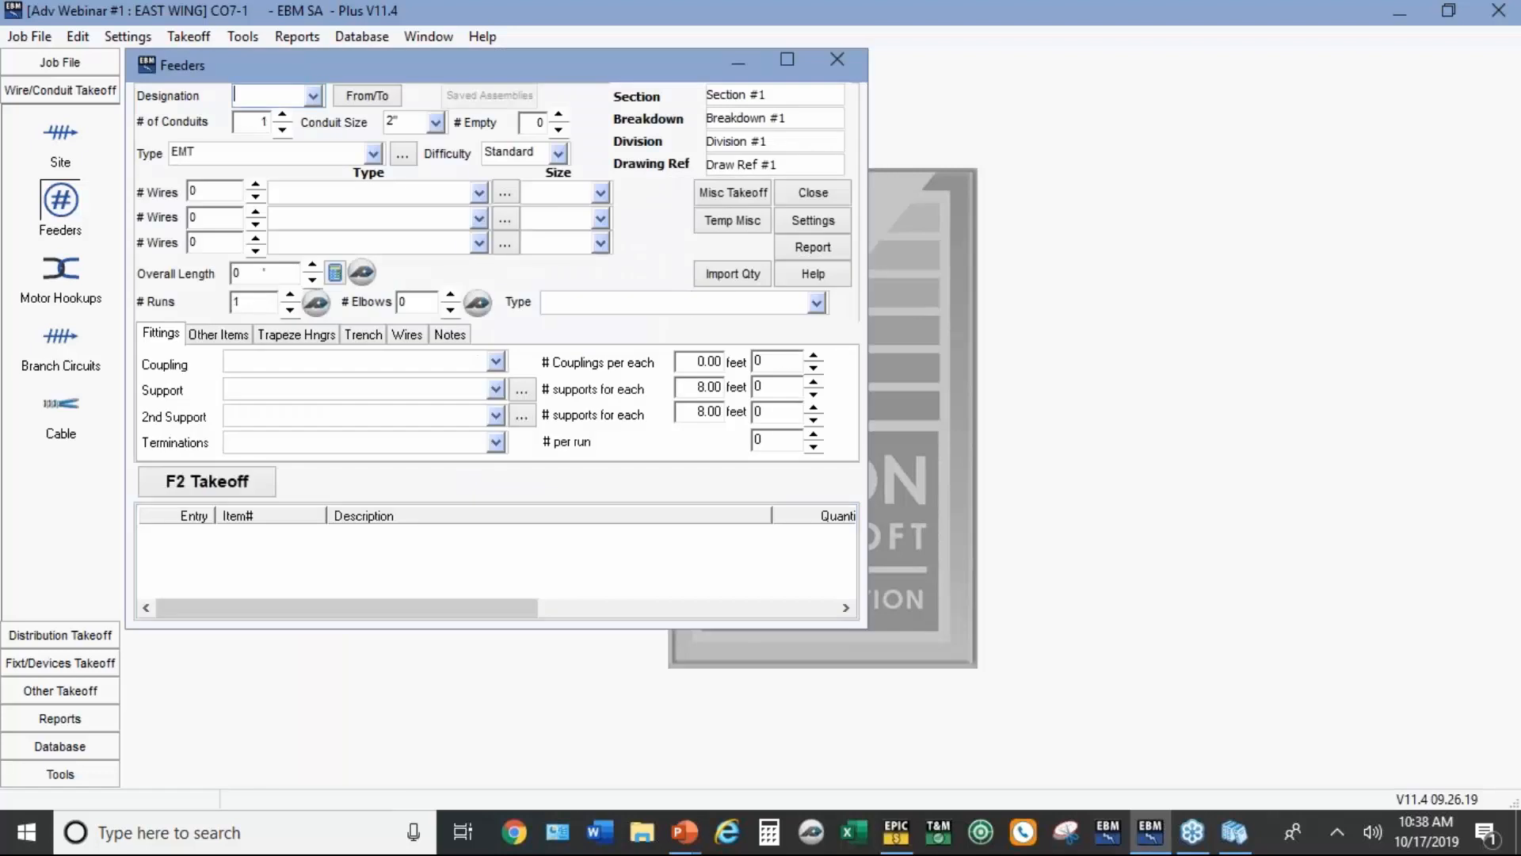
pyautogui.click(786, 60)
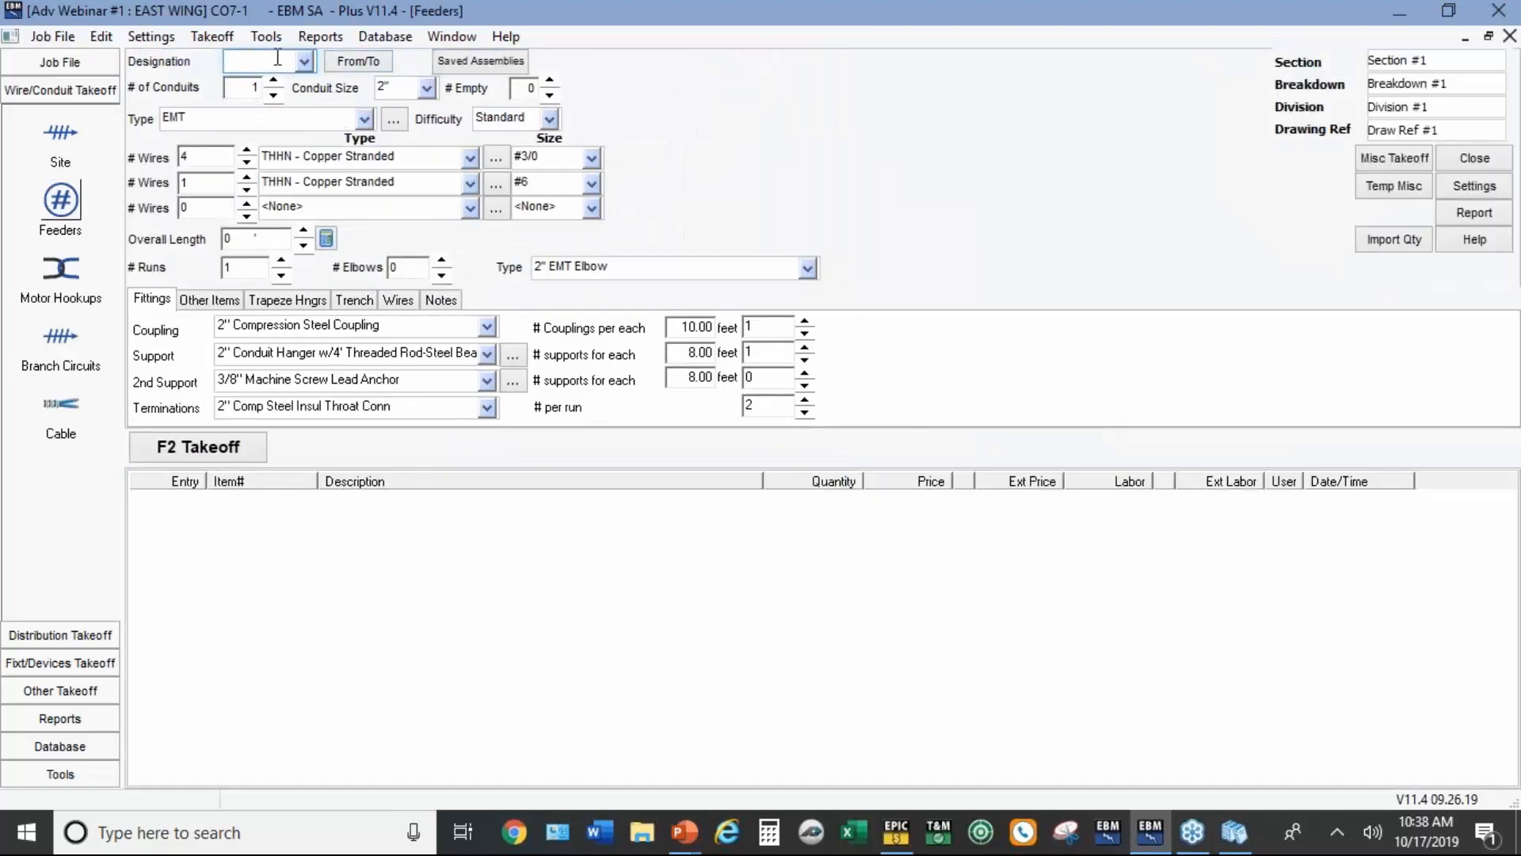
pyautogui.write('EW1')
pyautogui.click(360, 61)
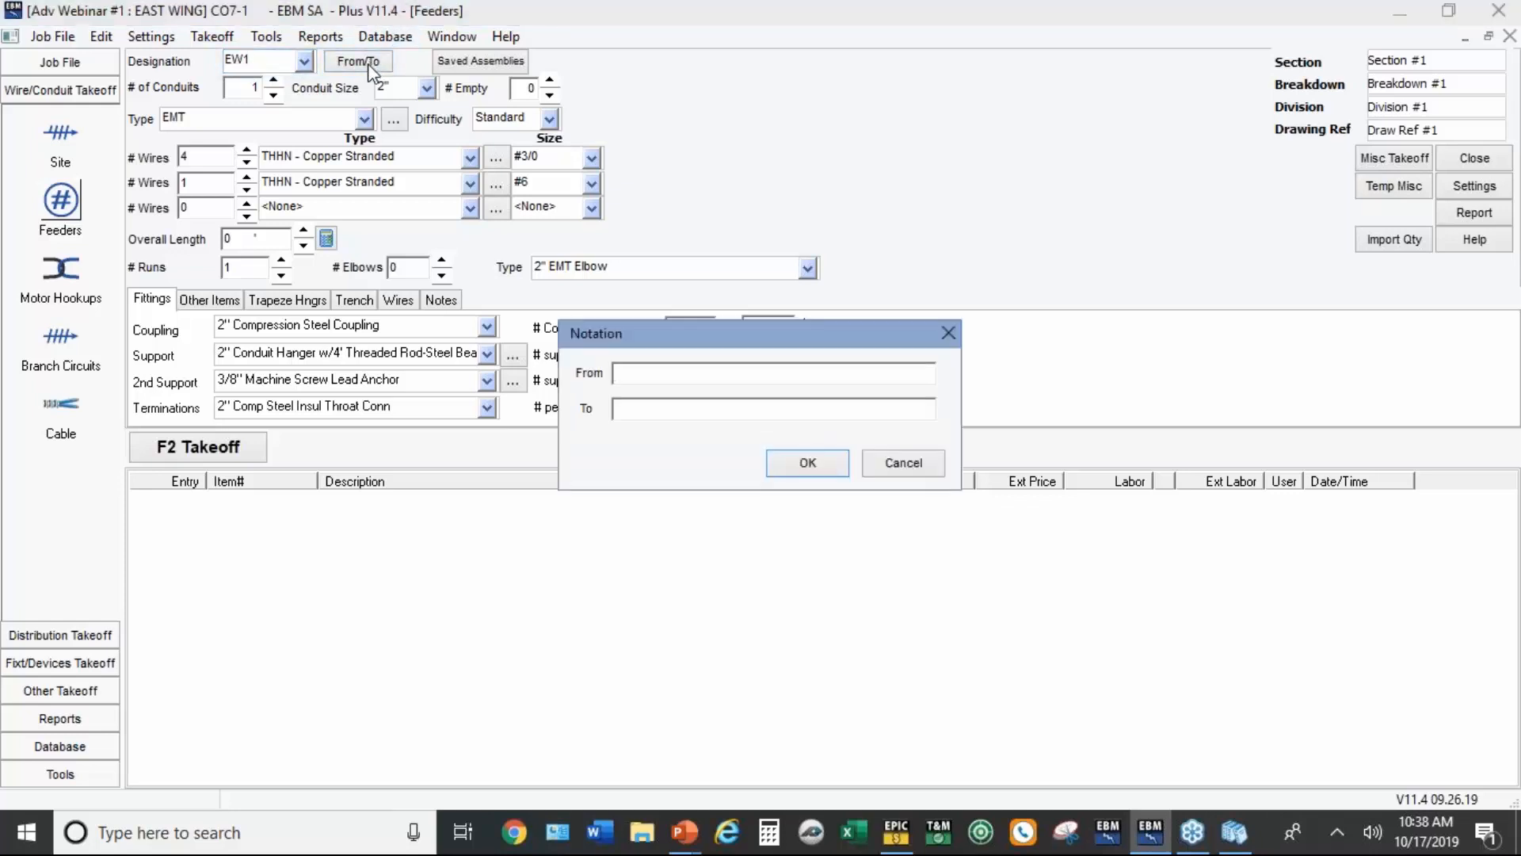
pyautogui.write('MSB')
pyautogui.write('PANEL EW')
pyautogui.write('1')
pyautogui.click(782, 462)
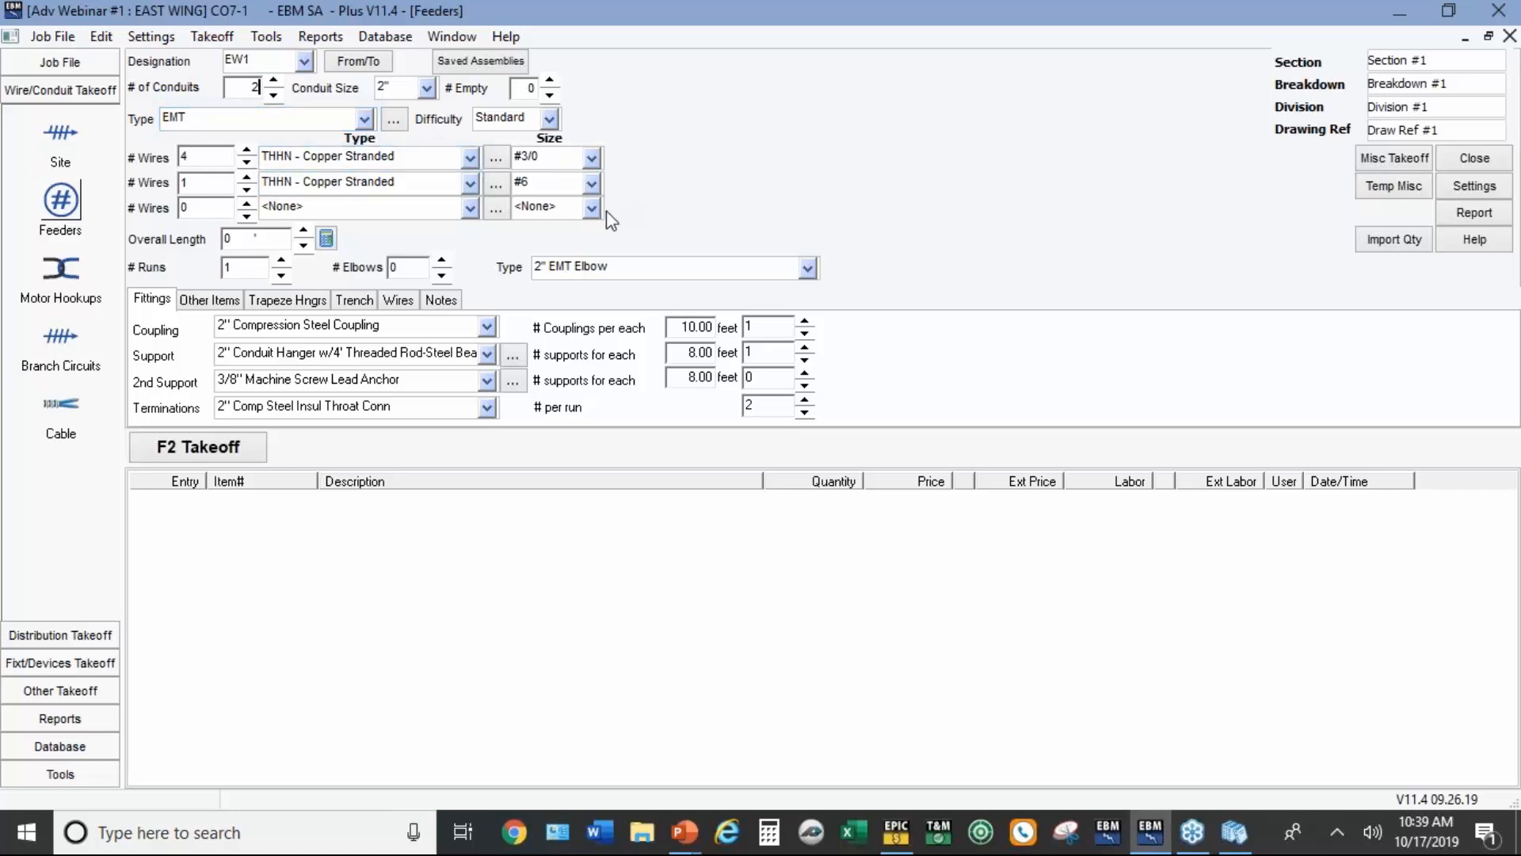
# Step: Set the feeder's overall length to 160 feet with 3 elbows and choose 2" Unistrut Strap as its support
pyautogui.click(273, 234)
pyautogui.write('160')
pyautogui.click(446, 264)
pyautogui.click(445, 263)
pyautogui.click(487, 354)
pyautogui.scroll(-2, 487, 393)
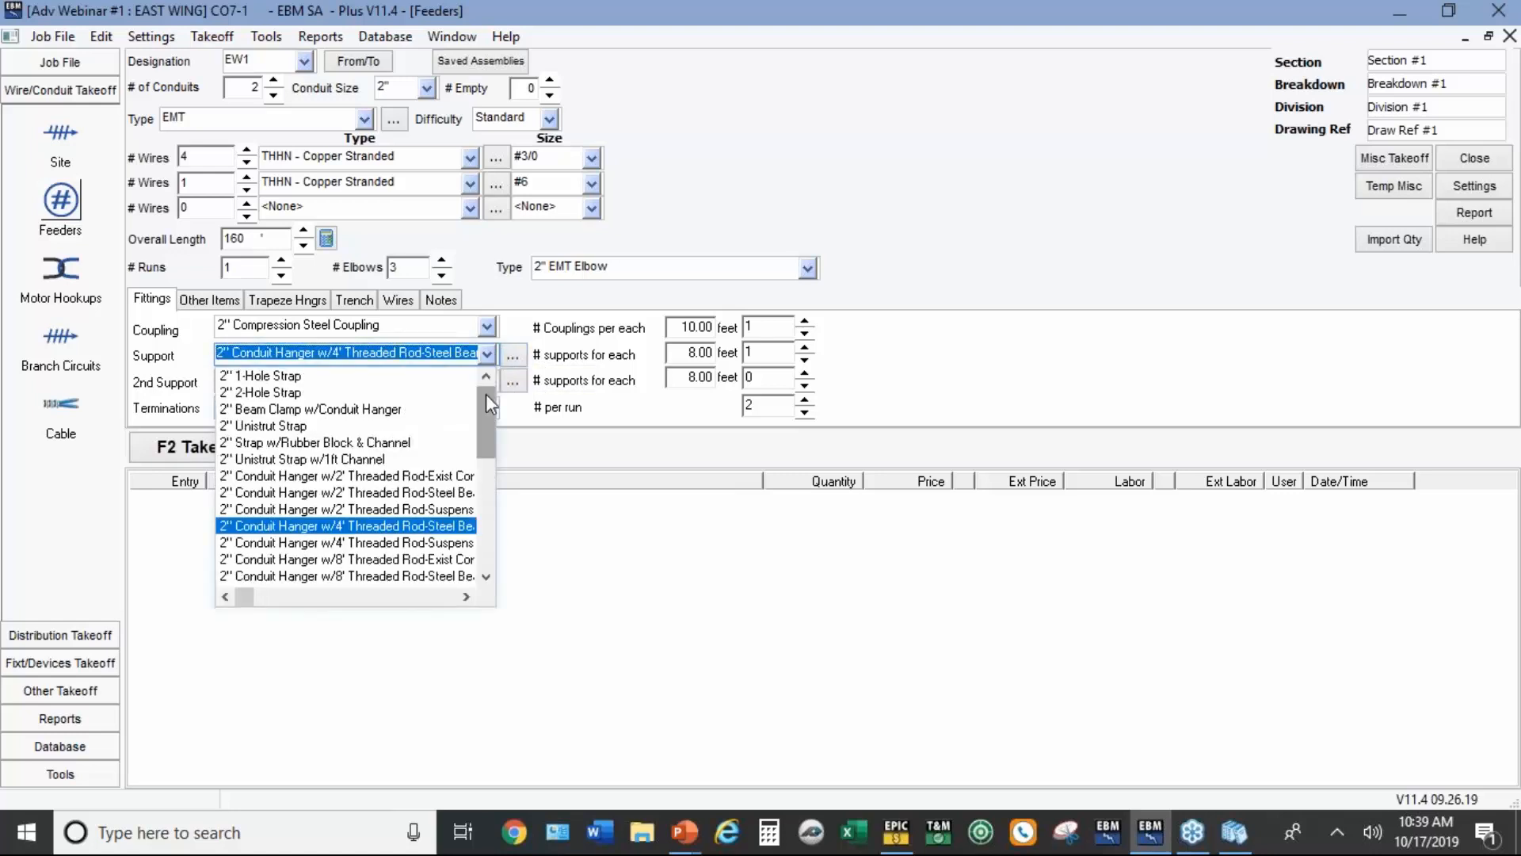
pyautogui.click(311, 429)
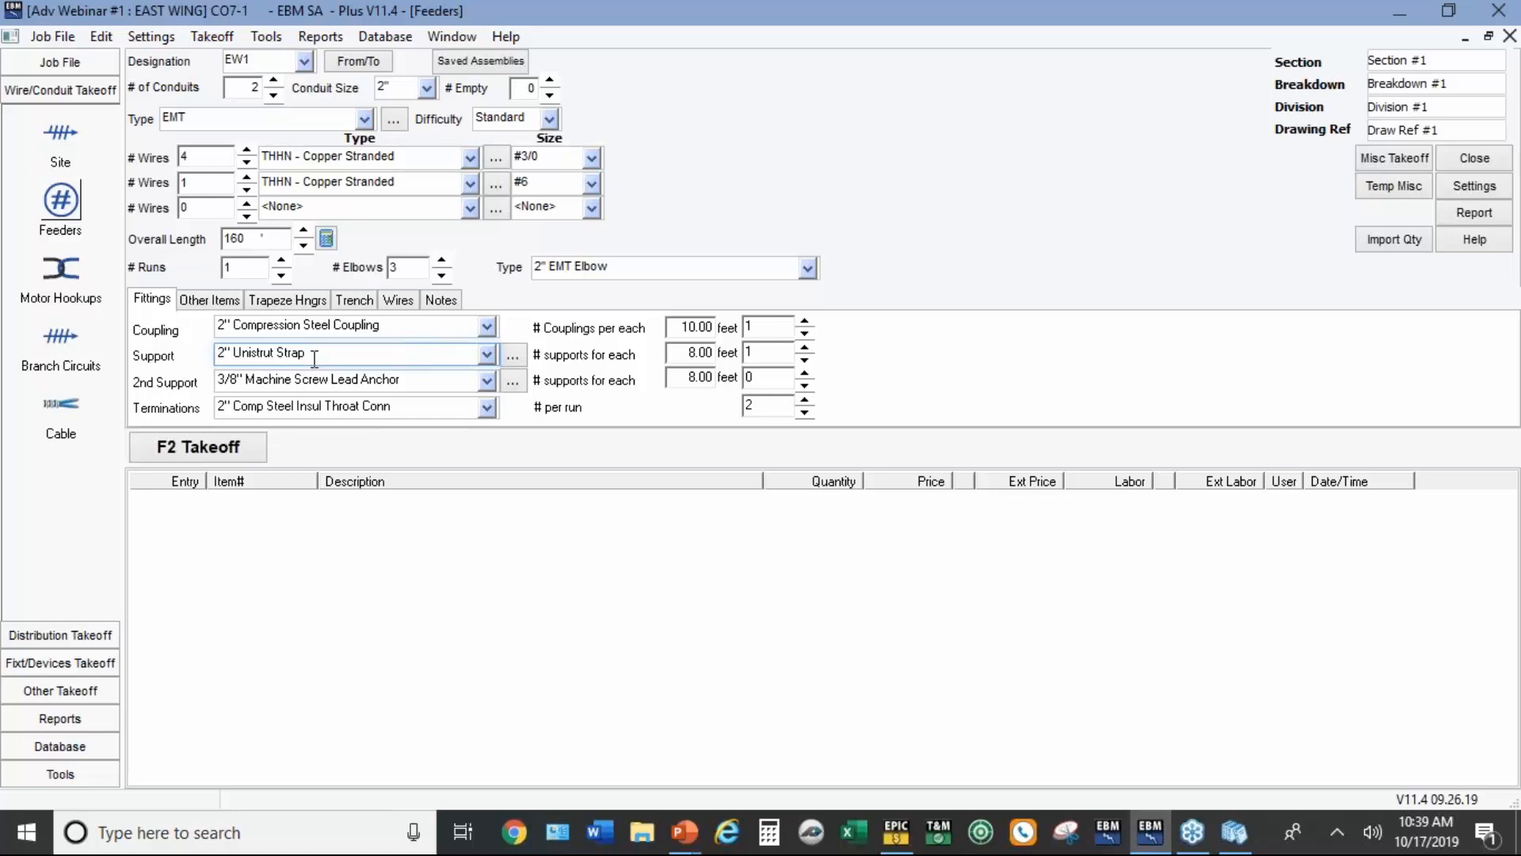
# Step: Add the 2'W/2'Rod Trapeze Hgr-Susp Steel trapeze hanger to the feeder, with 1 support for each 8 feet
pyautogui.click(282, 302)
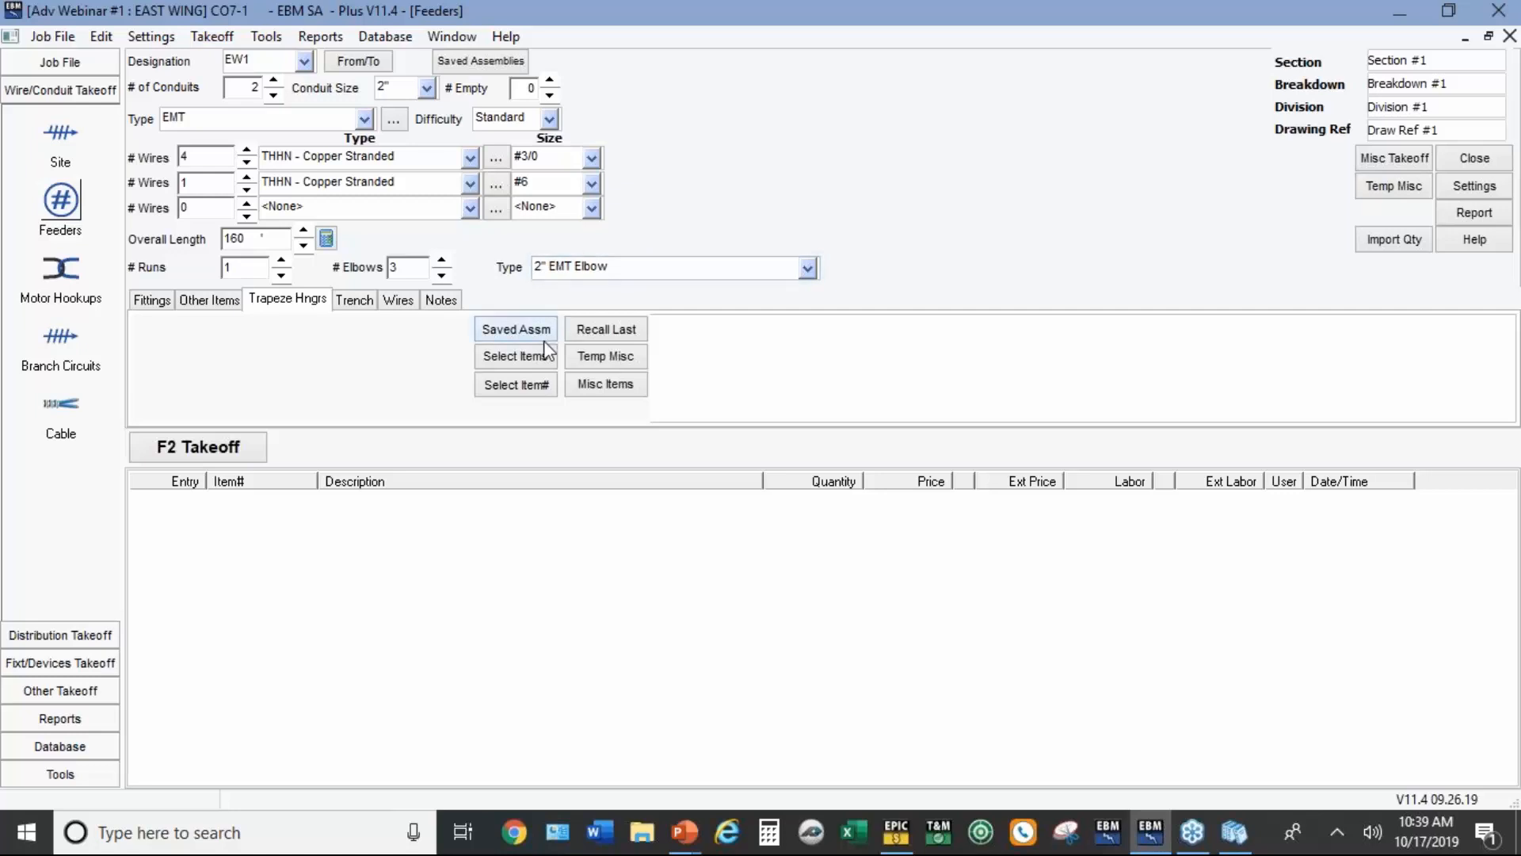
pyautogui.click(546, 363)
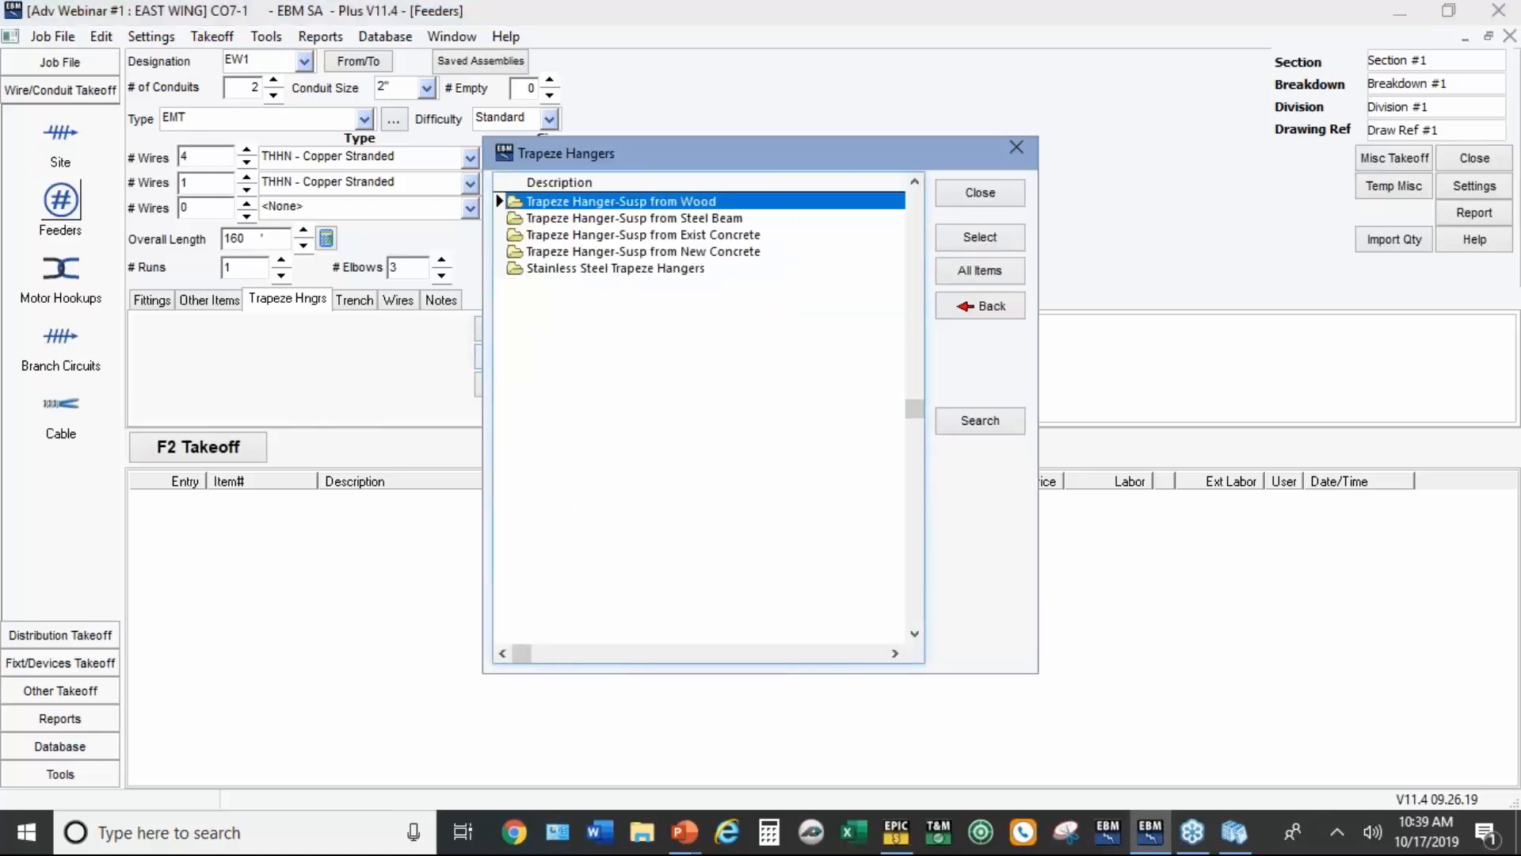
pyautogui.doubleClick(562, 219)
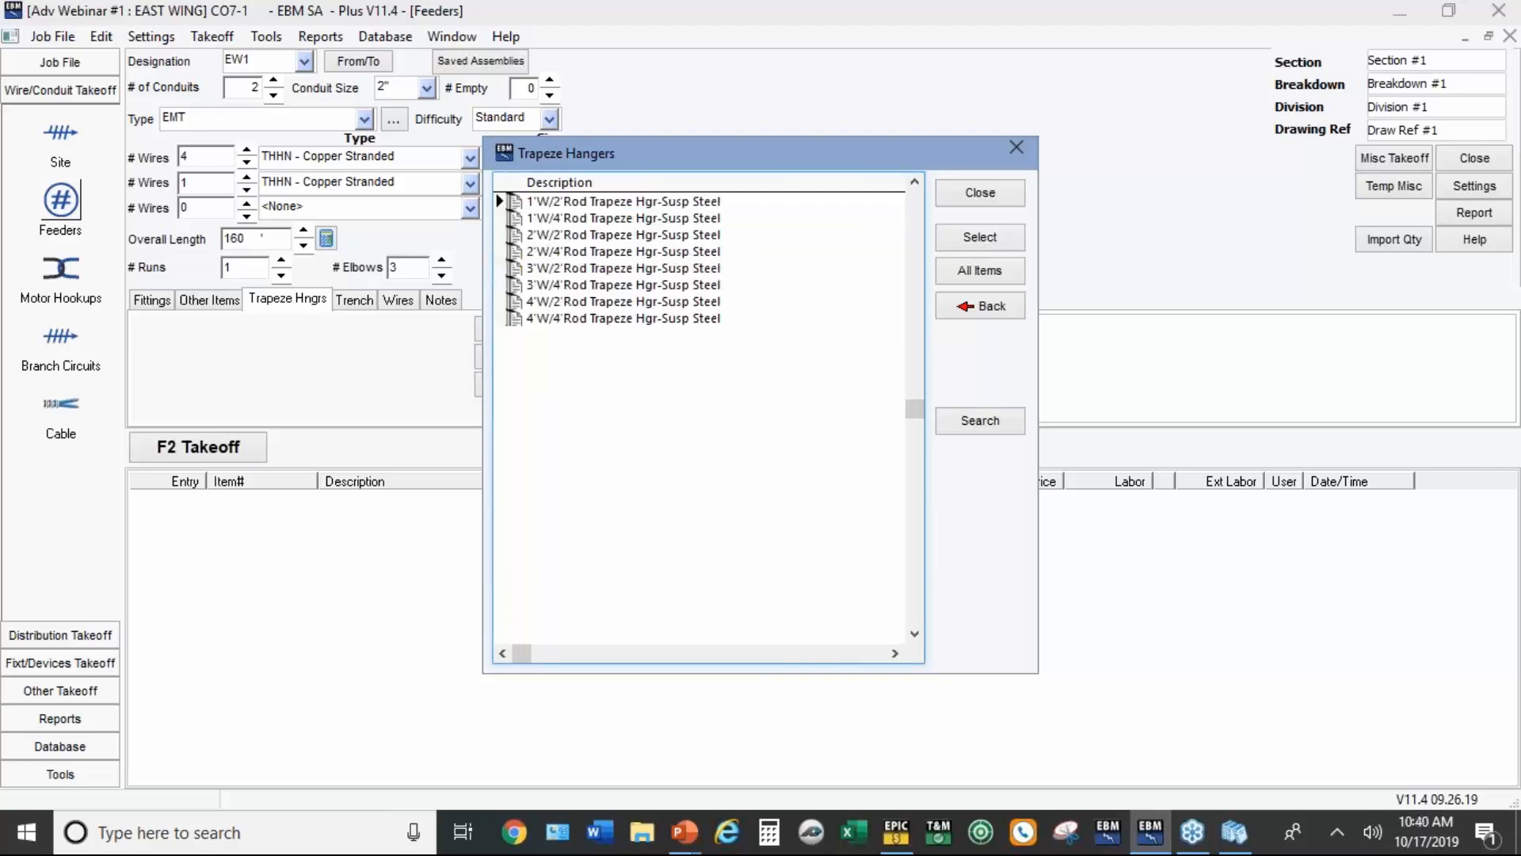
pyautogui.doubleClick(560, 236)
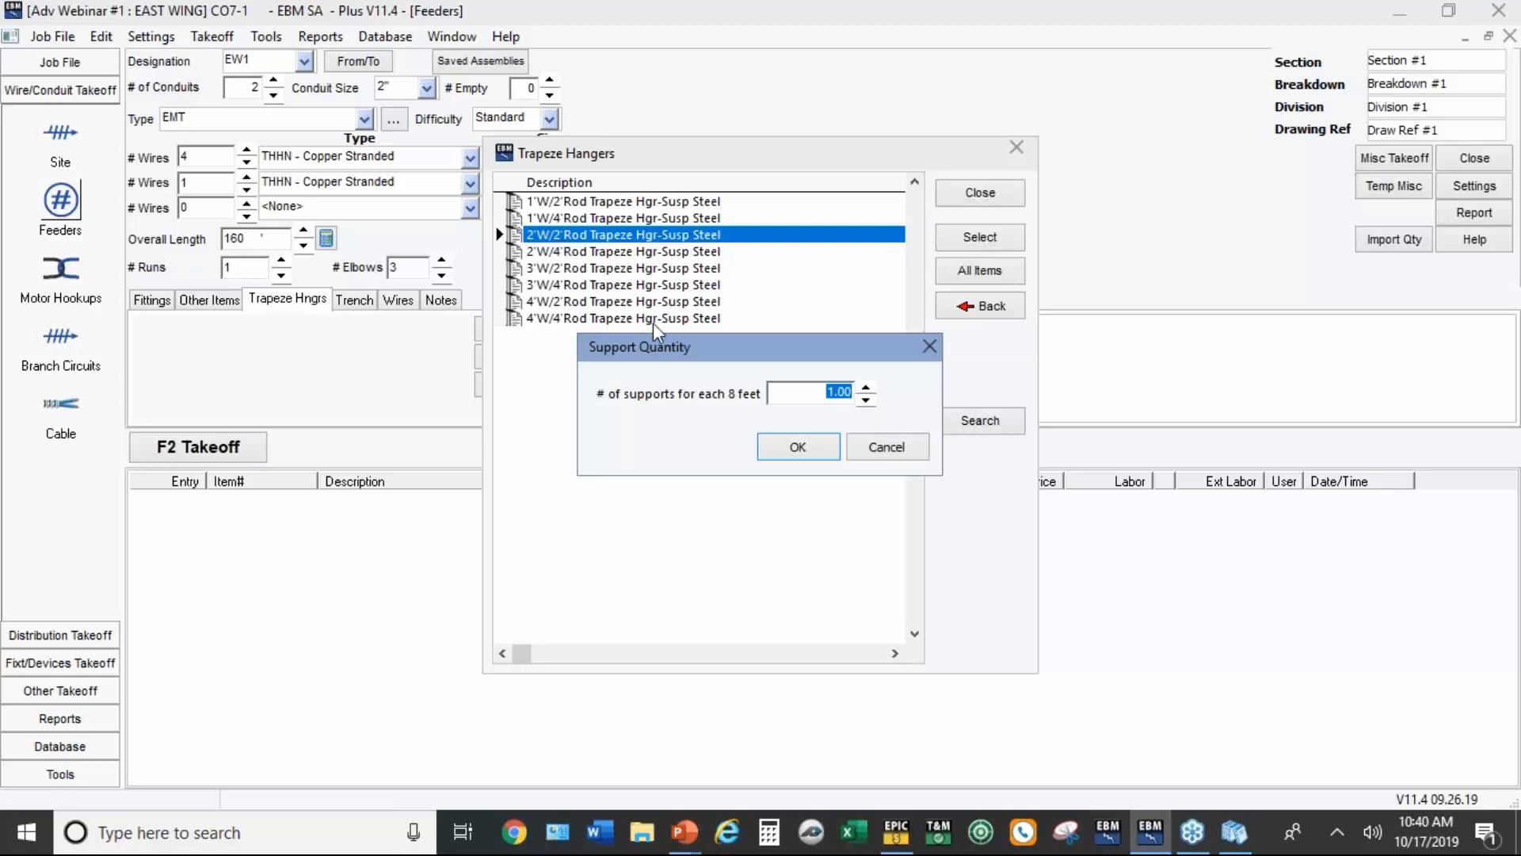
pyautogui.click(798, 449)
pyautogui.click(957, 208)
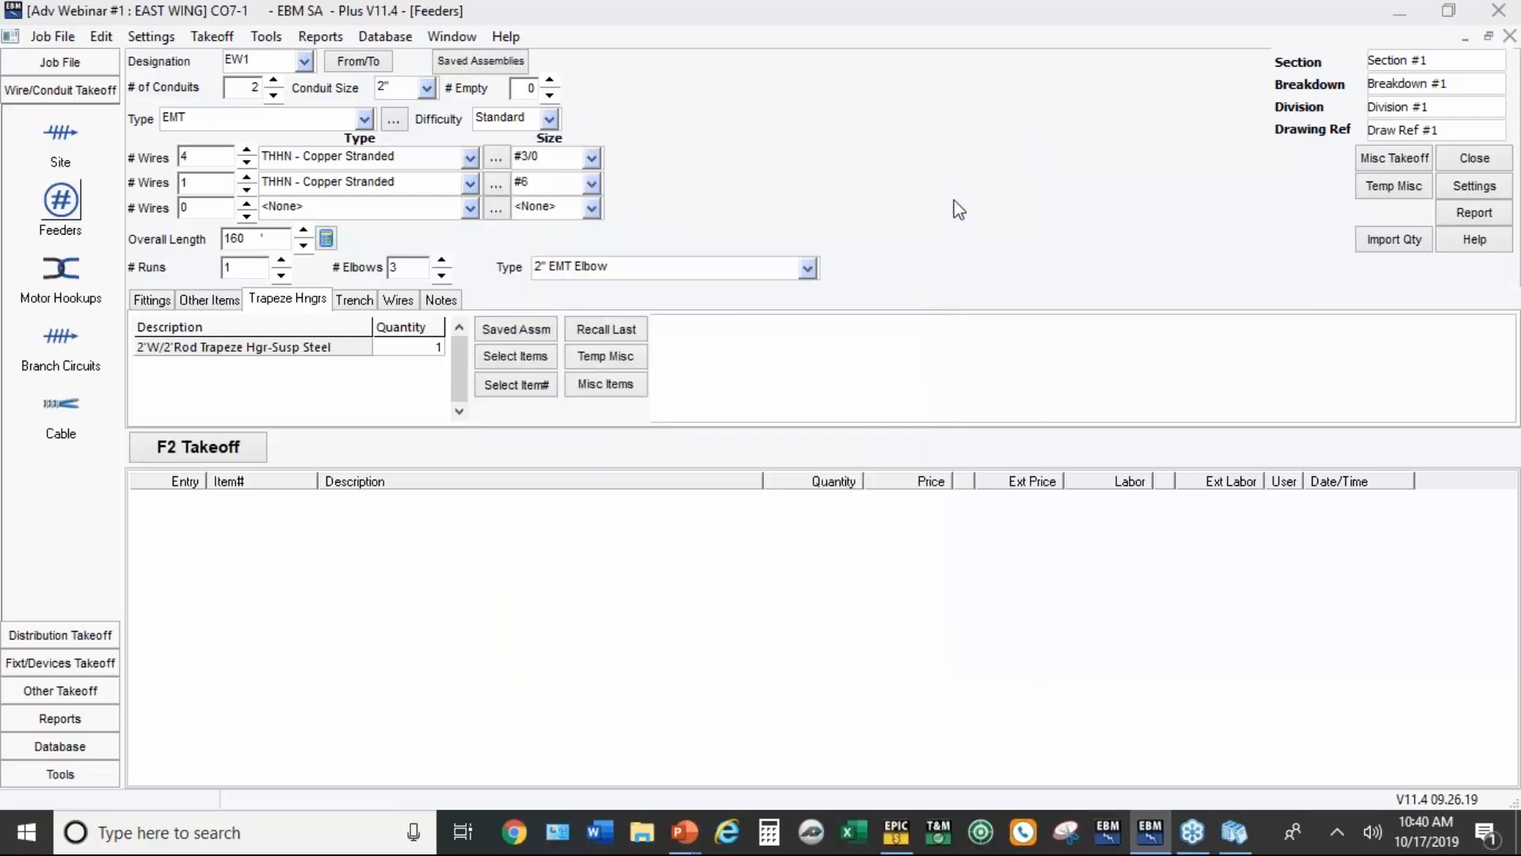
# Step: Take off feeder EW1 with a wire makeup length of 15 per wire, per run
pyautogui.click(256, 453)
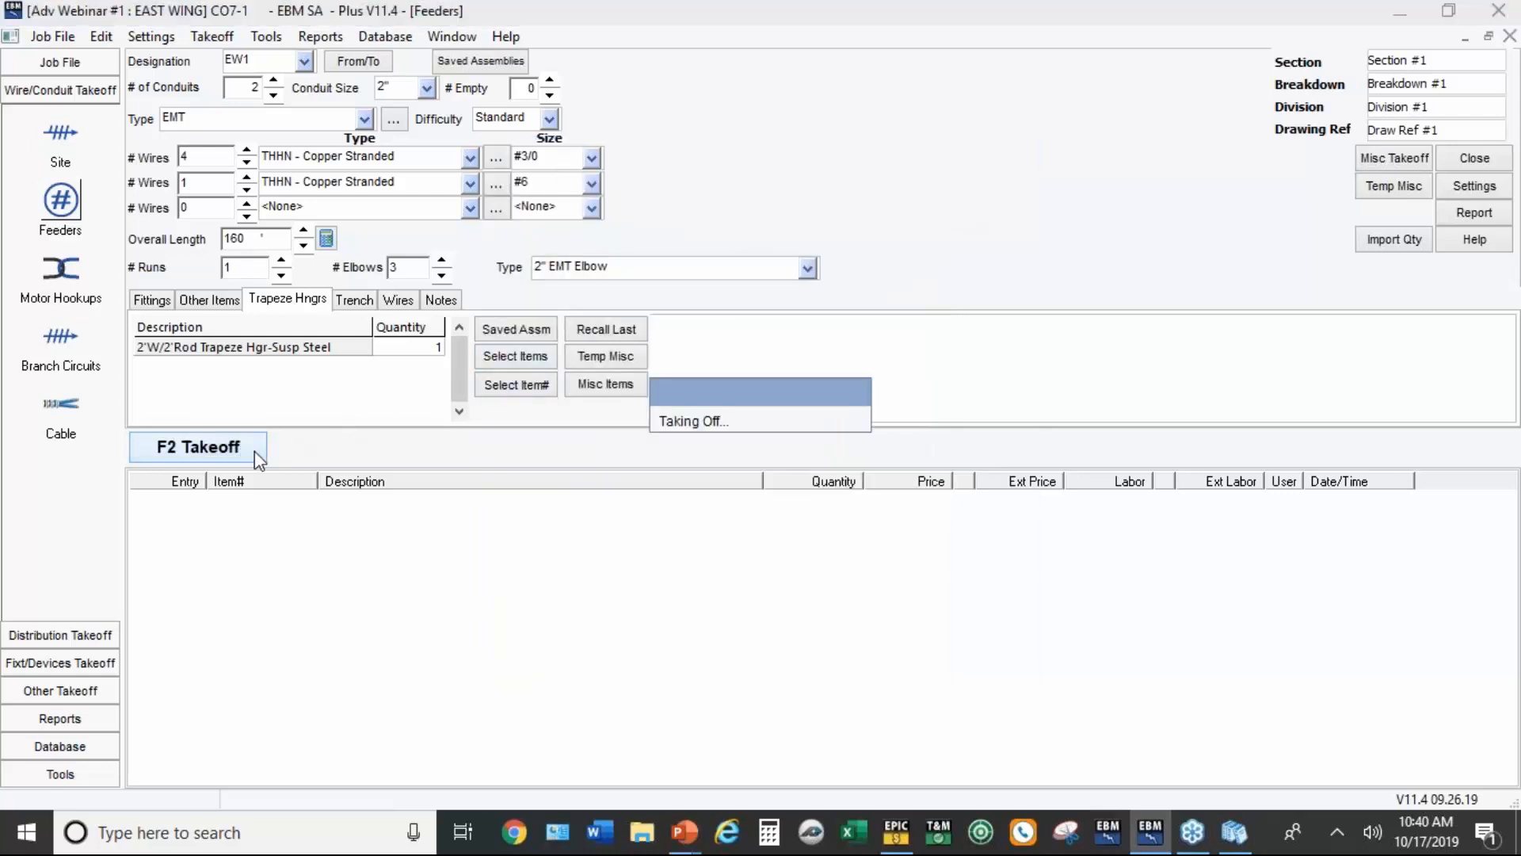
pyautogui.write('15')
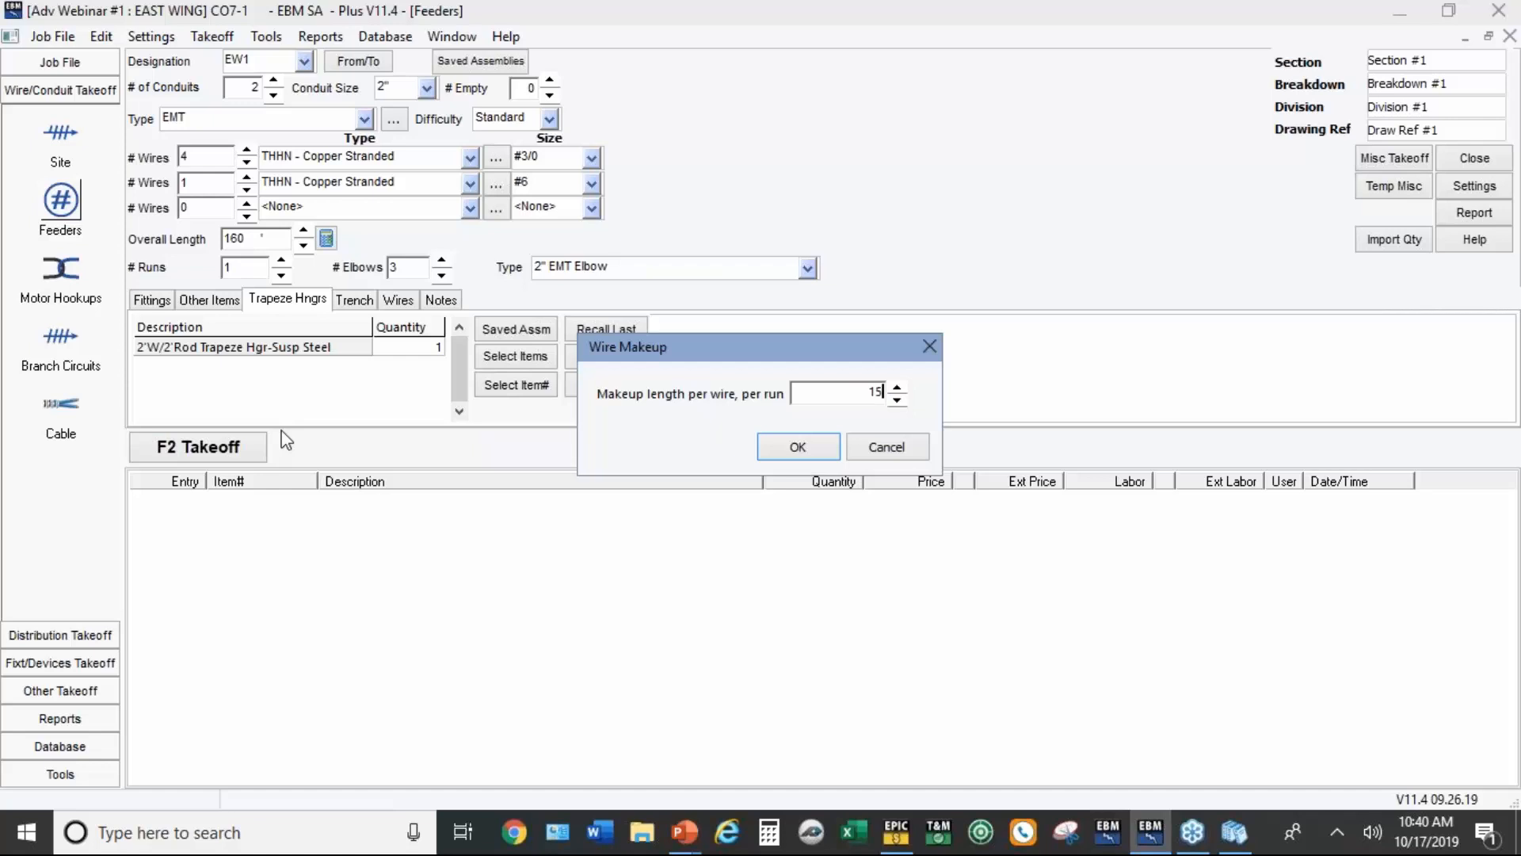
pyautogui.press('Return')
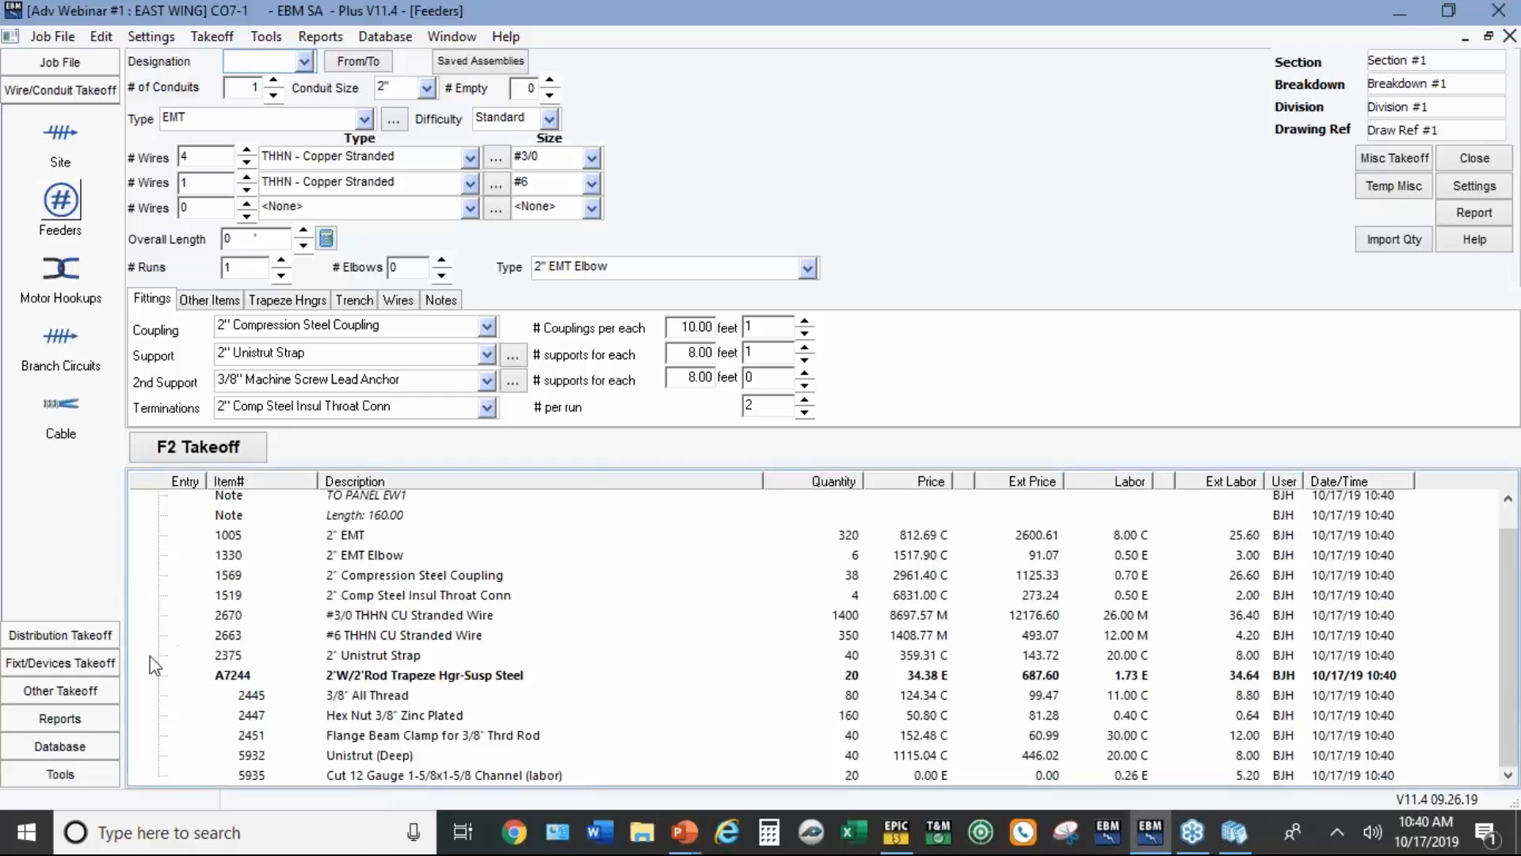
# Step: Extend the change order by phase with Trade Price and labor Column 3, and preview the extension report
pyautogui.click(85, 719)
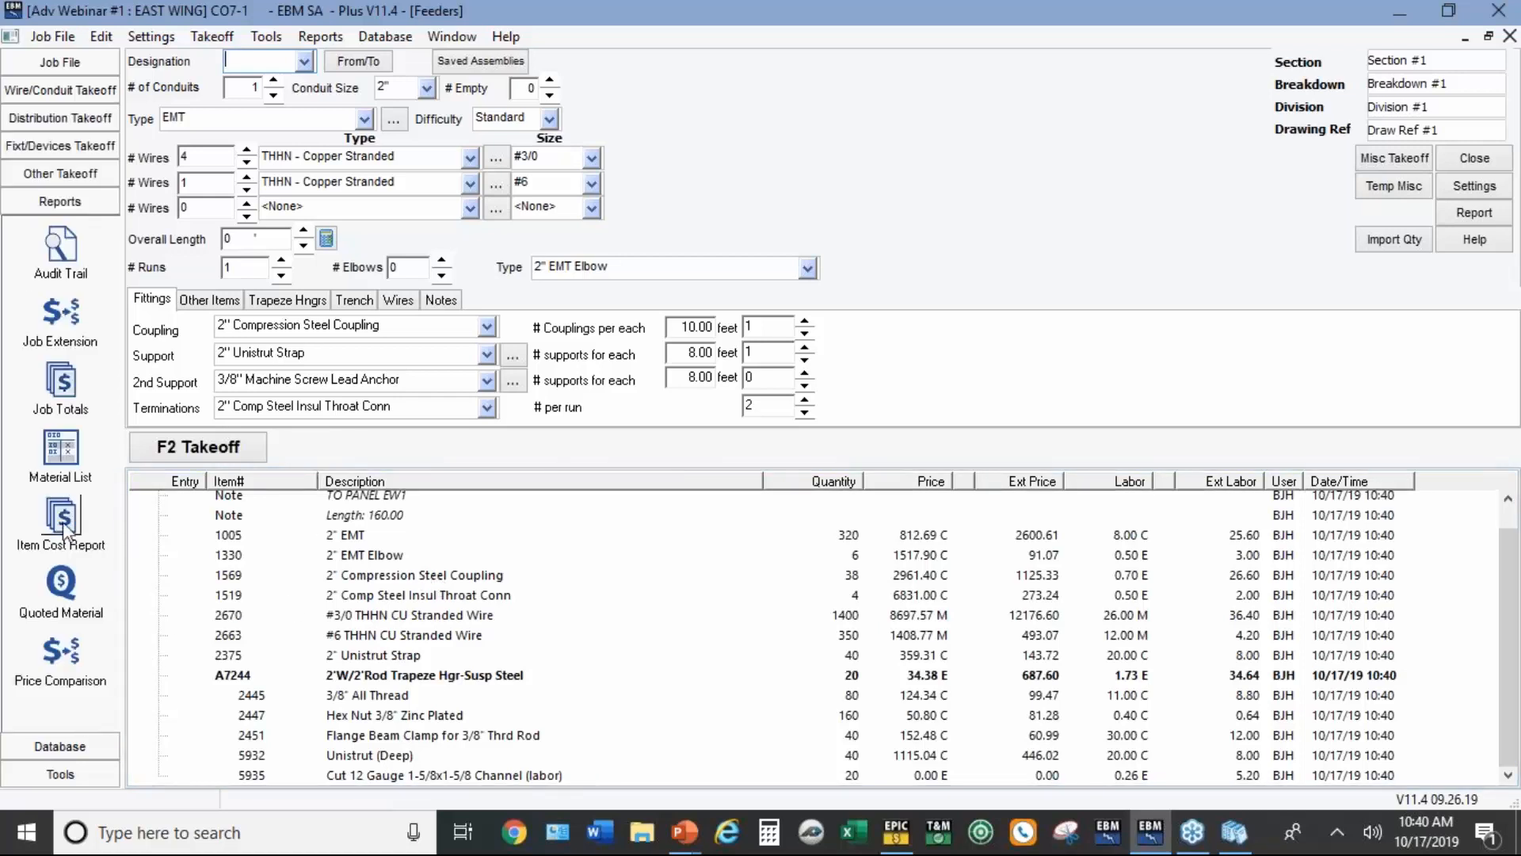
pyautogui.click(55, 317)
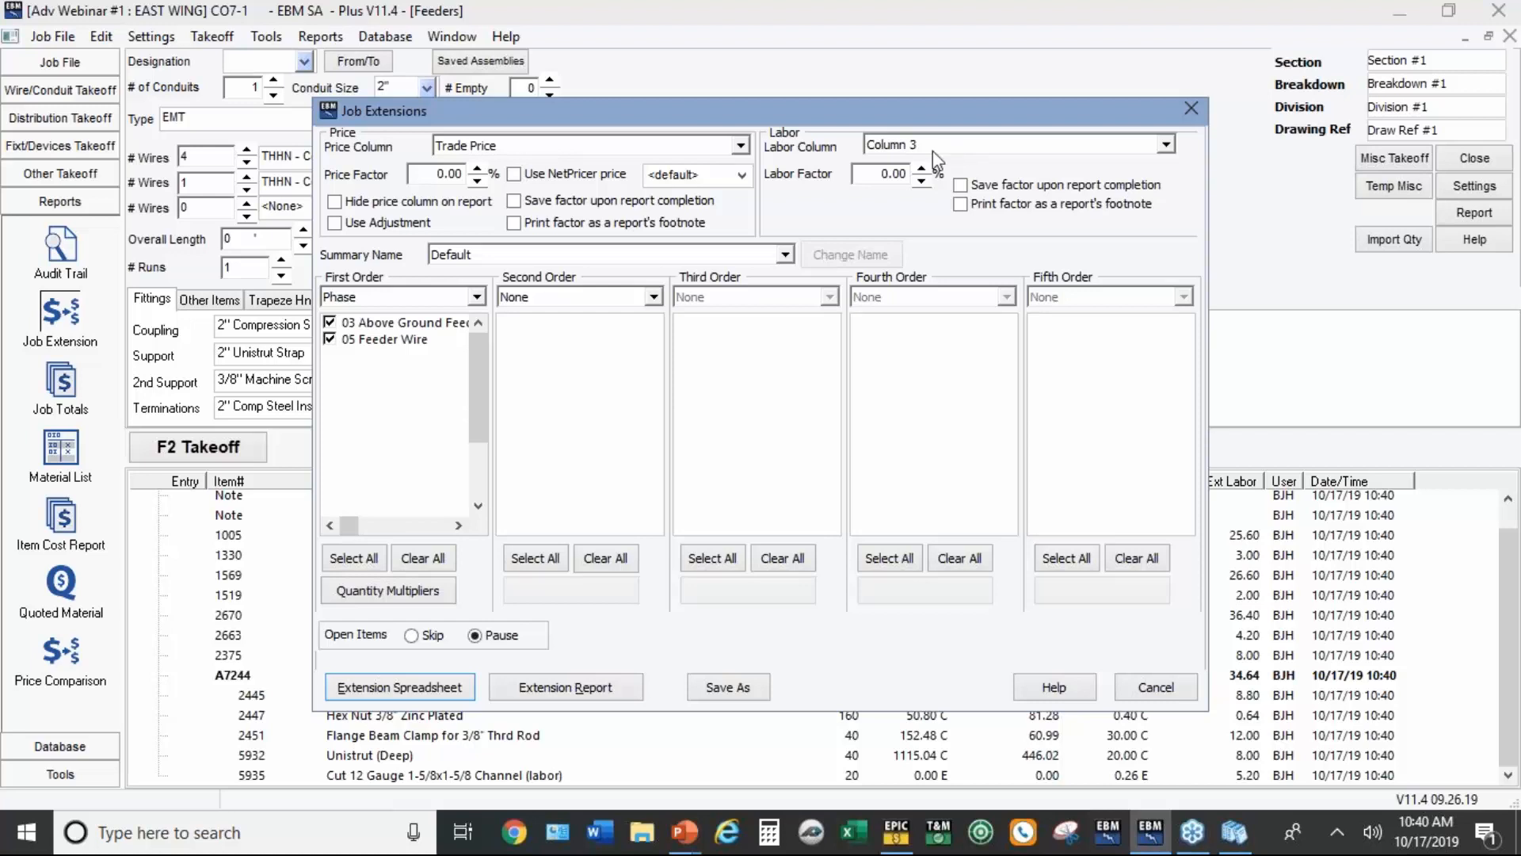
pyautogui.click(436, 691)
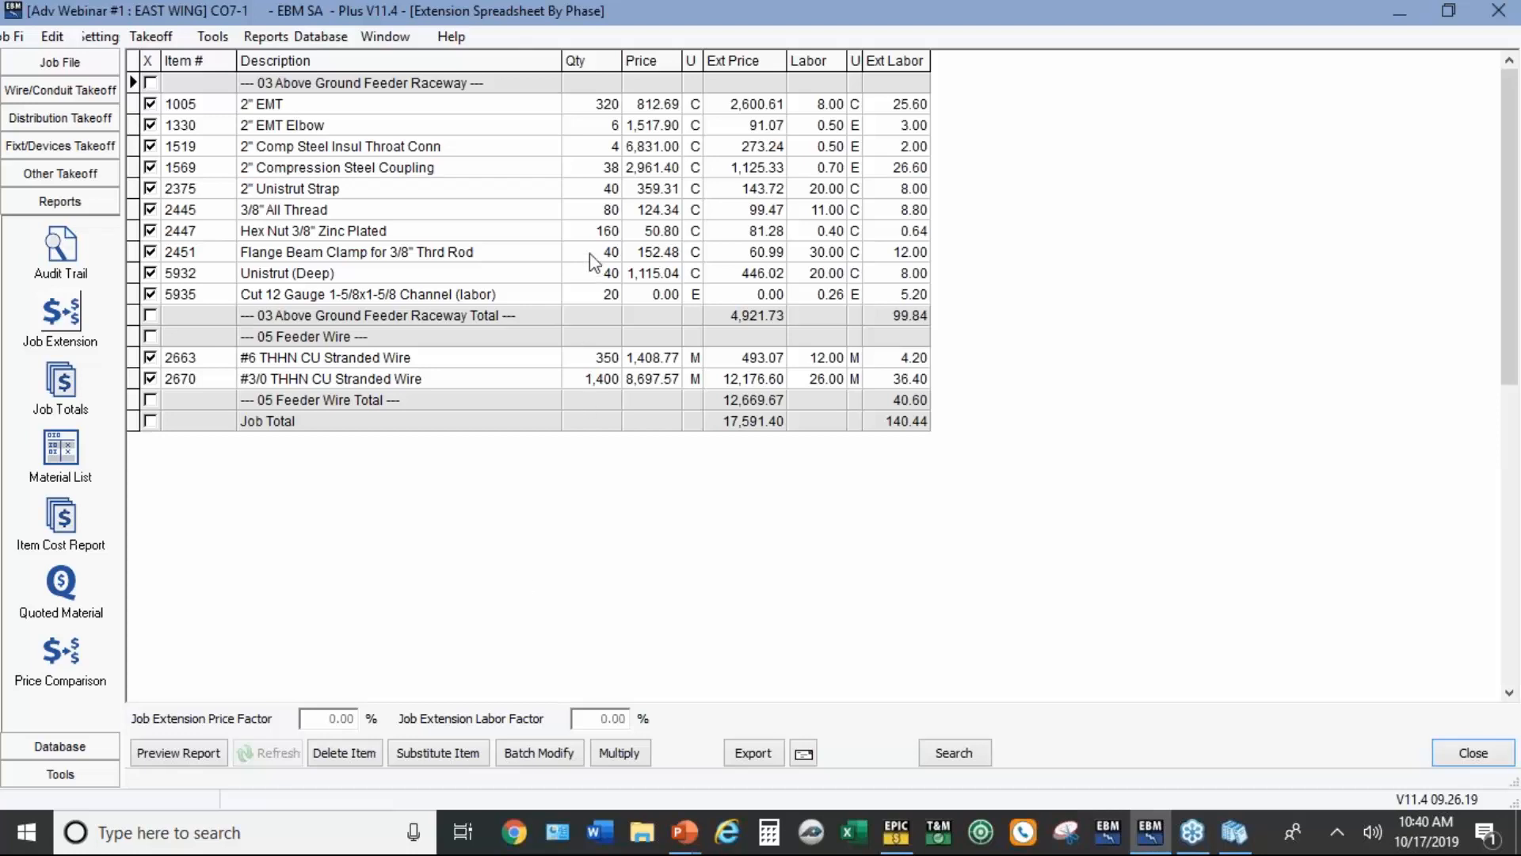
pyautogui.click(179, 753)
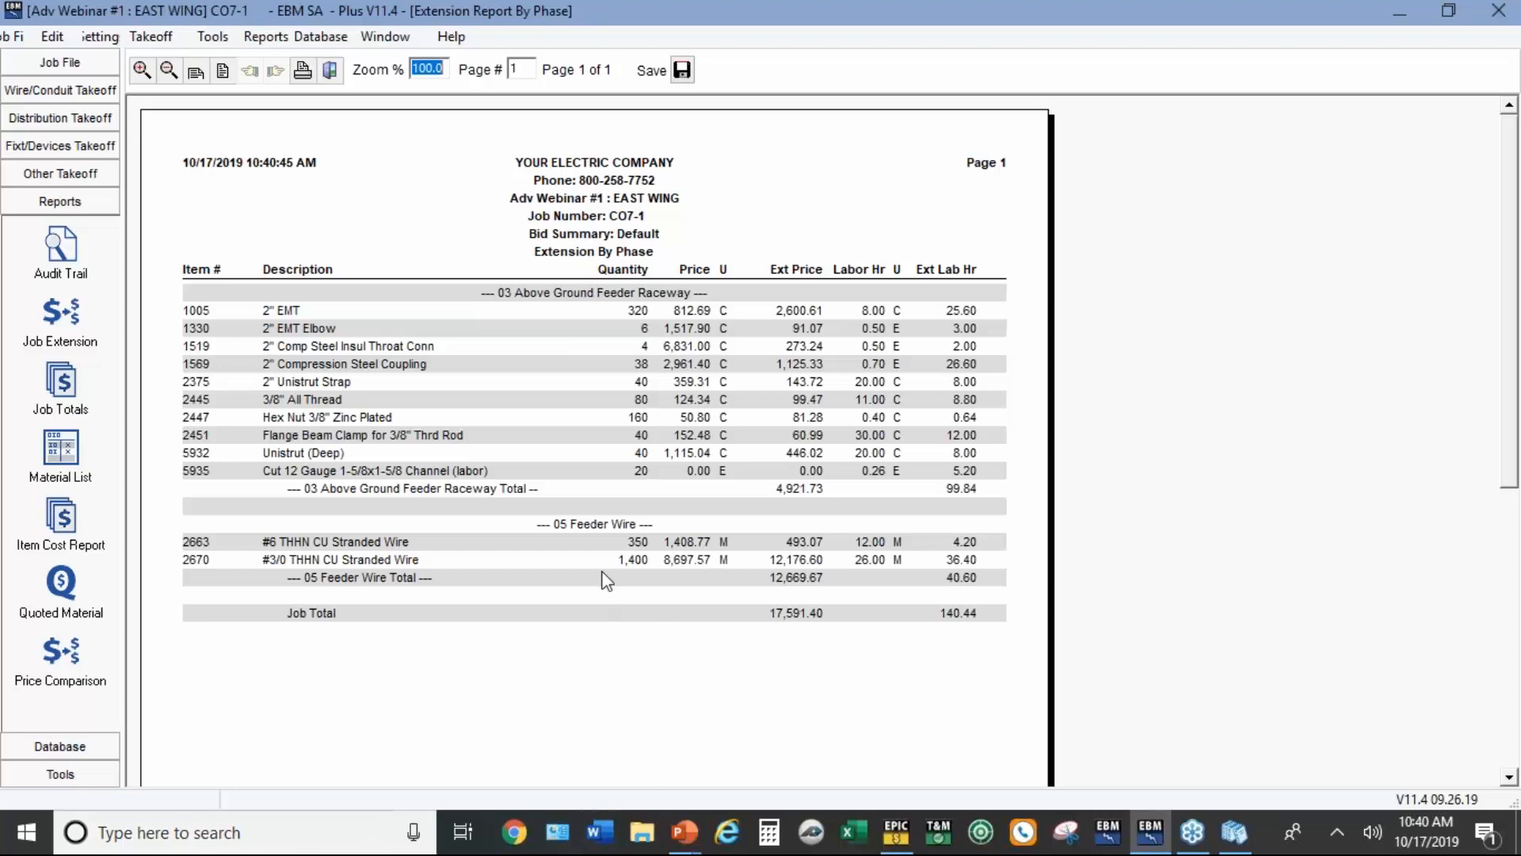
# Step: In the change order's job totals, set overhead to 15% and profit to 10% of the entire job
pyautogui.click(57, 398)
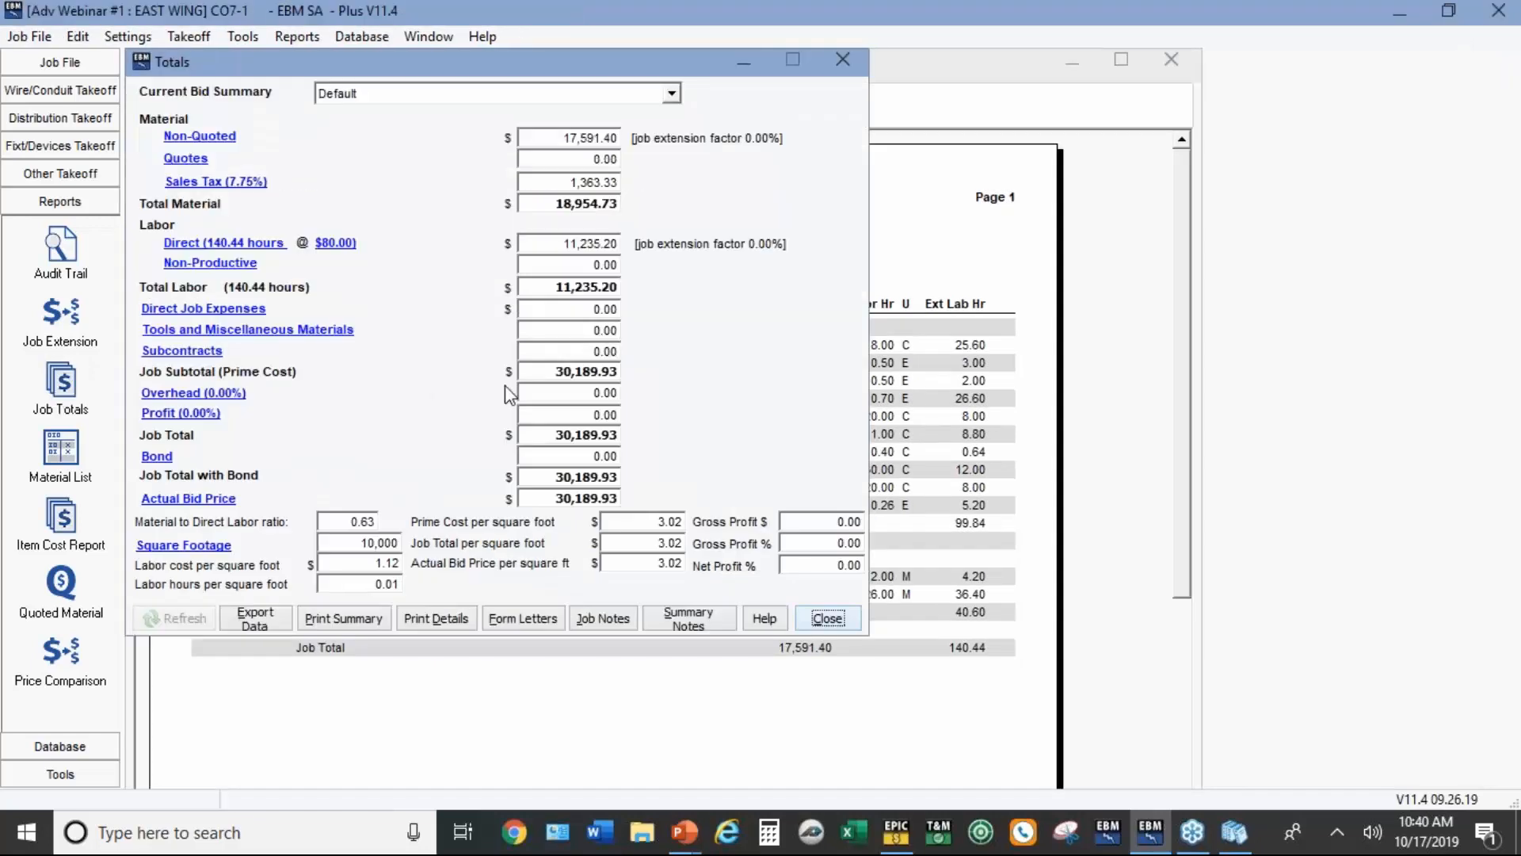
pyautogui.click(227, 399)
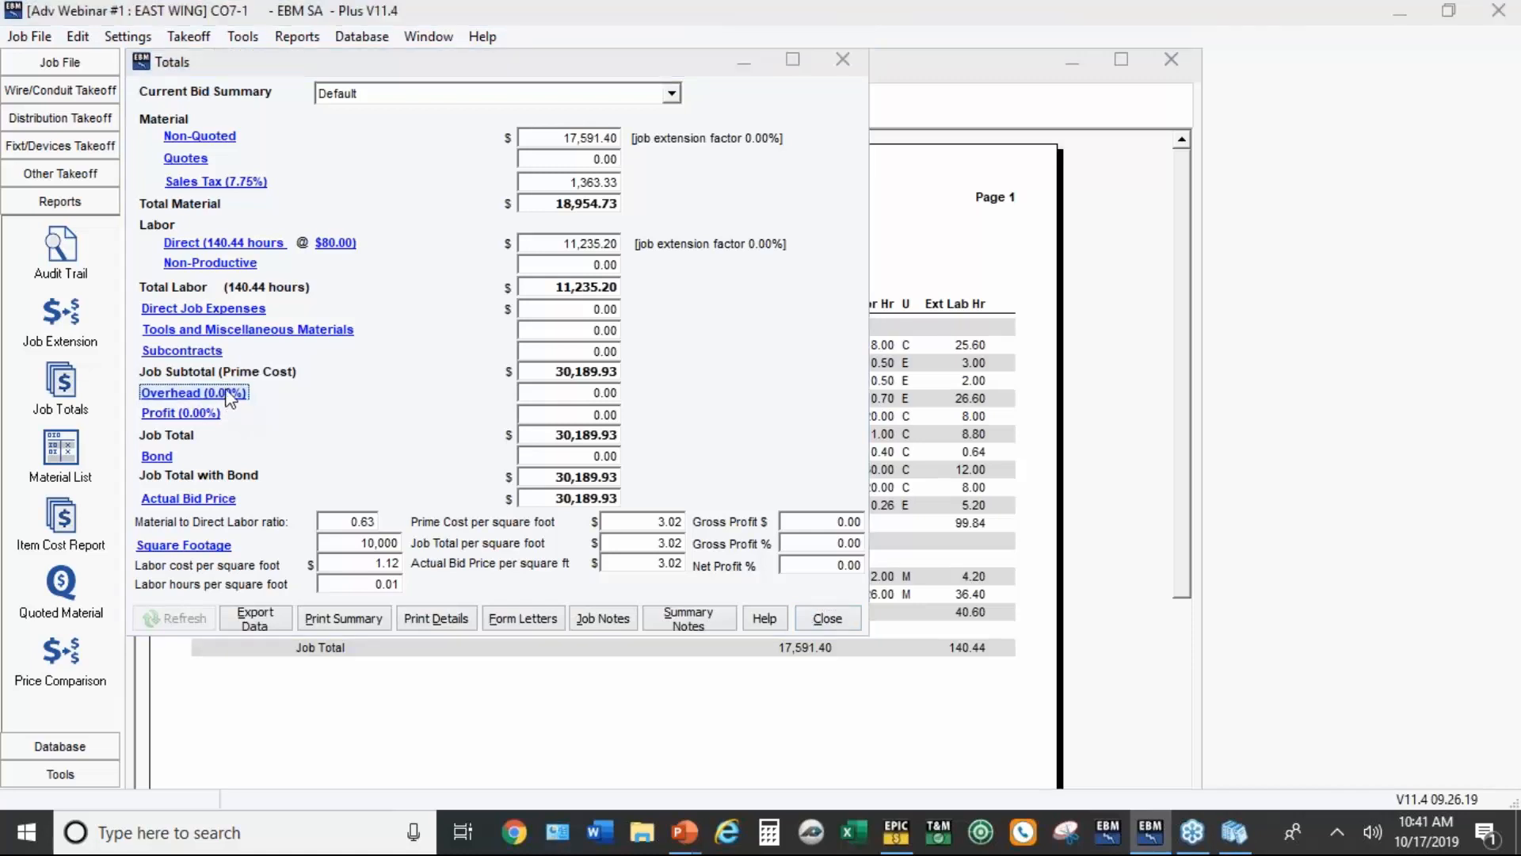
pyautogui.write('15')
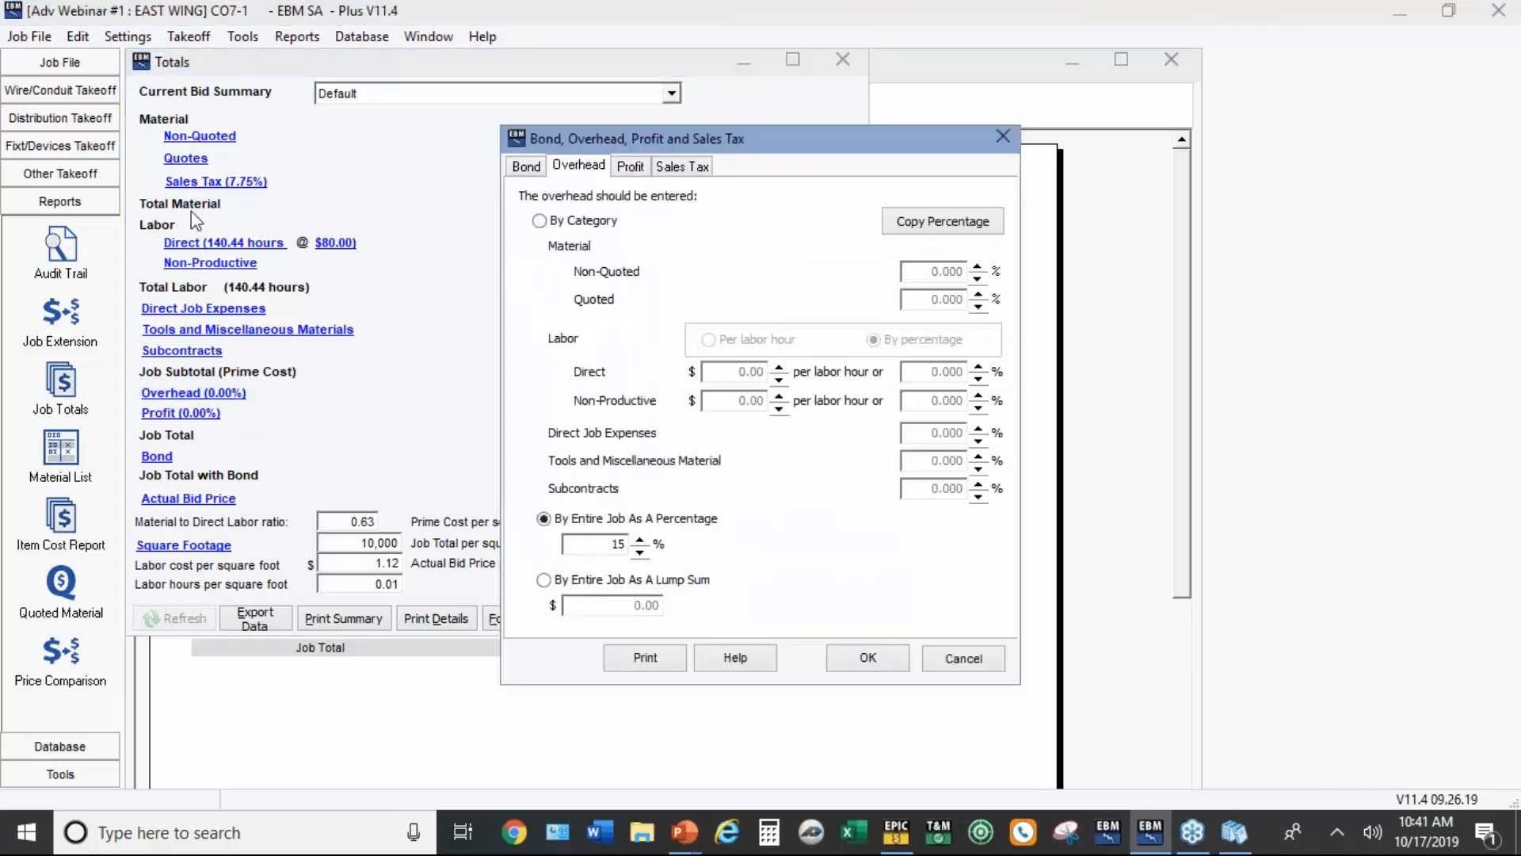
pyautogui.click(631, 166)
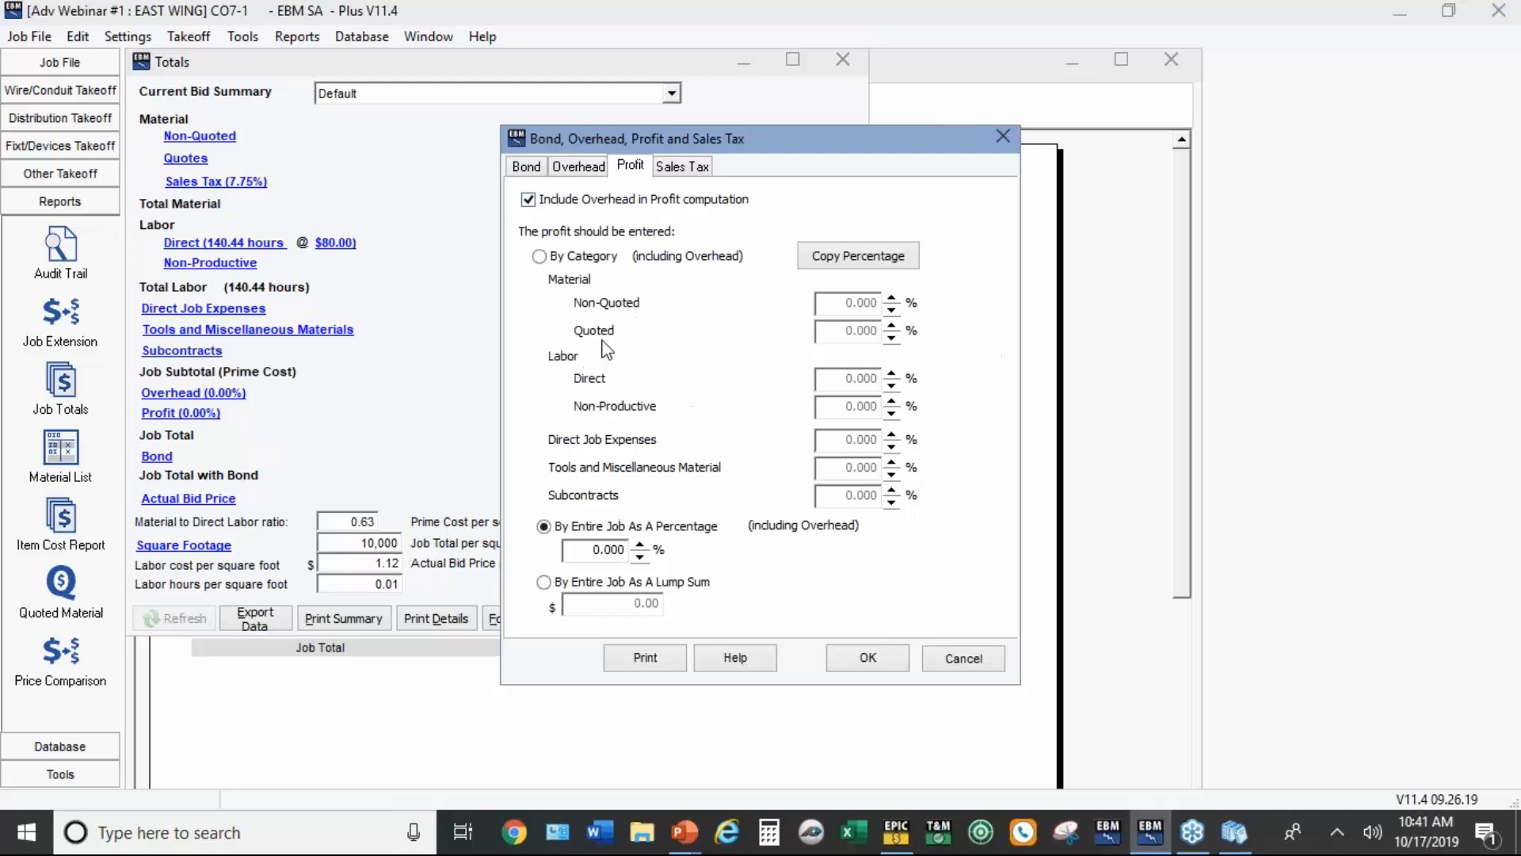
pyautogui.click(586, 549)
pyautogui.write('10')
pyautogui.click(896, 667)
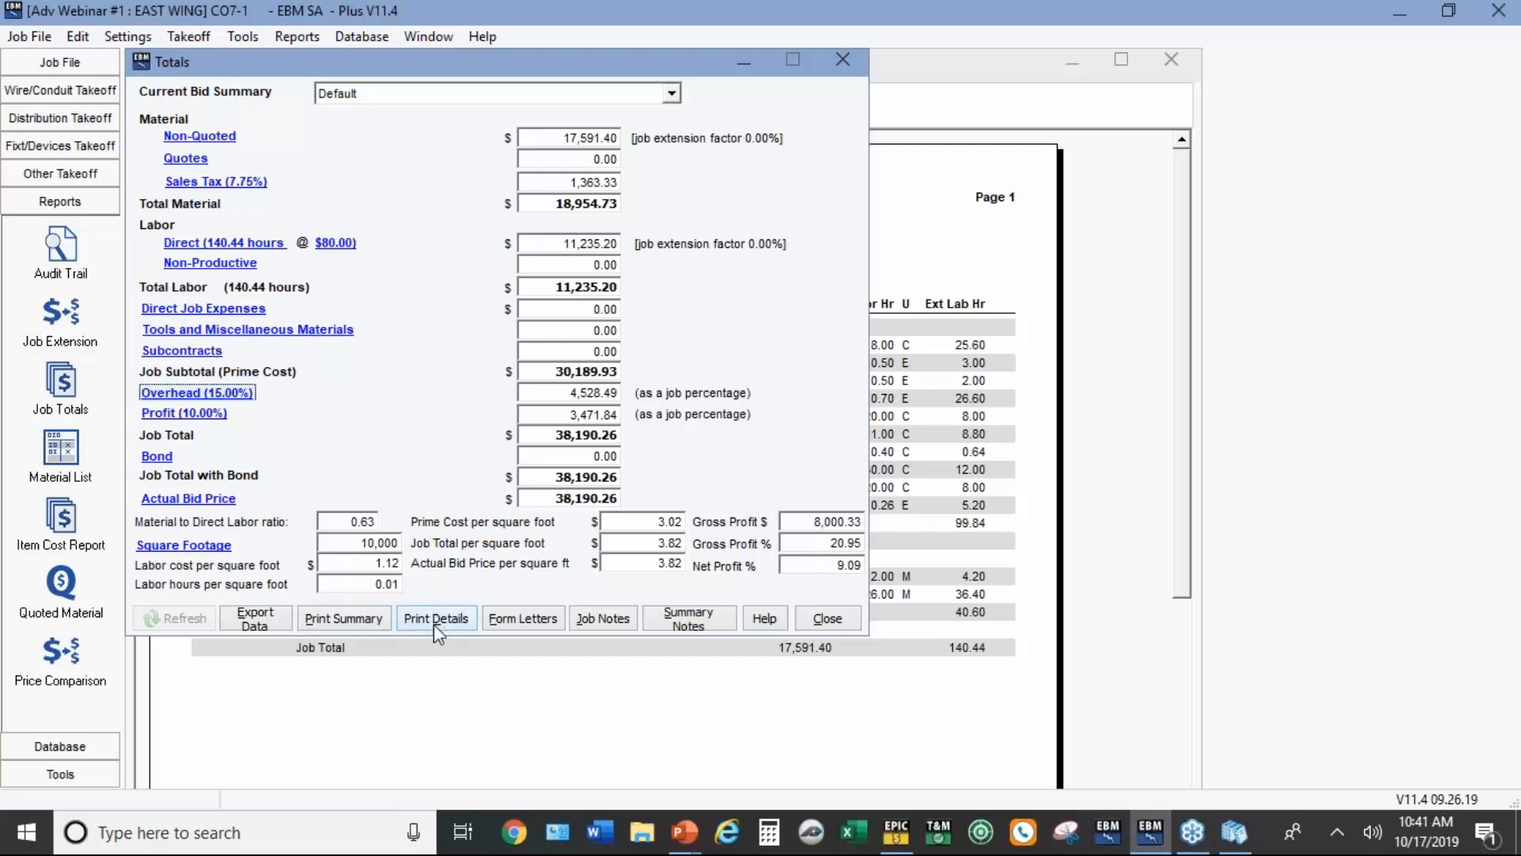
# Step: Preview the totals summary report, close it, and create a form letter from the Change Order.RTF template
pyautogui.click(364, 625)
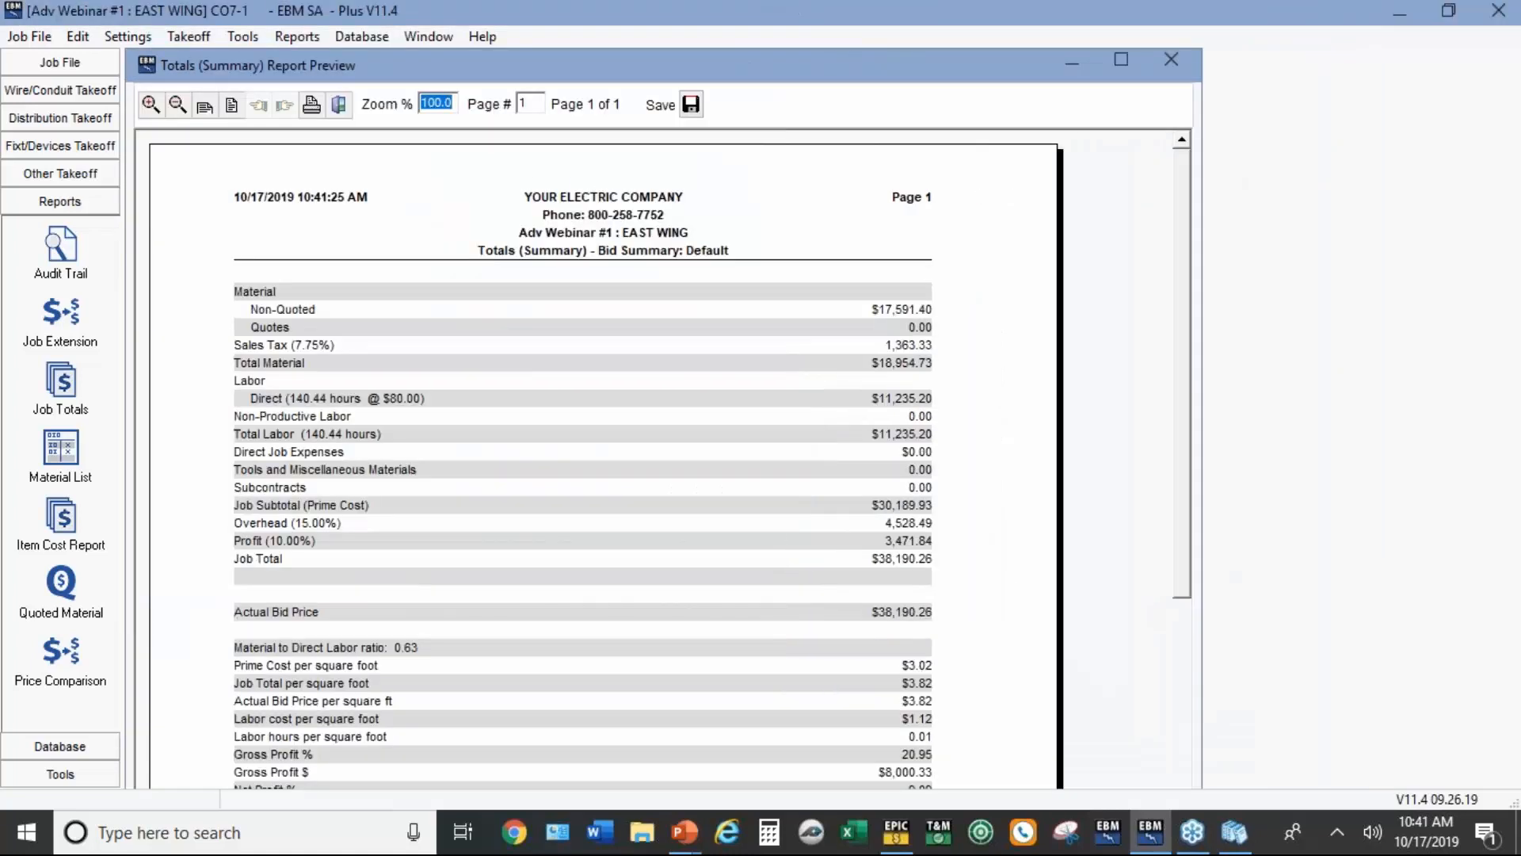
pyautogui.click(341, 106)
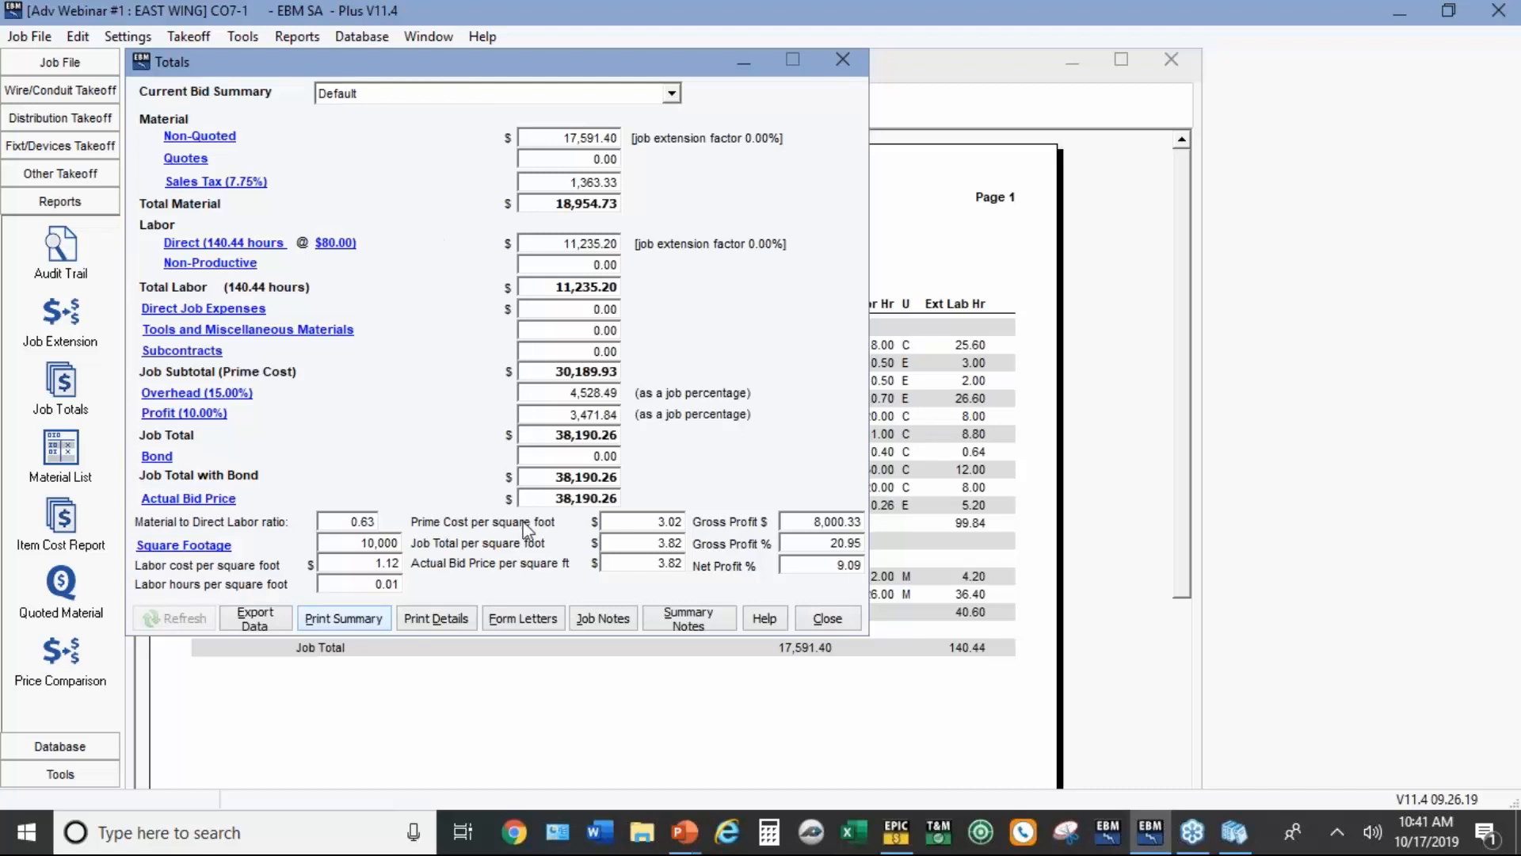
pyautogui.click(521, 620)
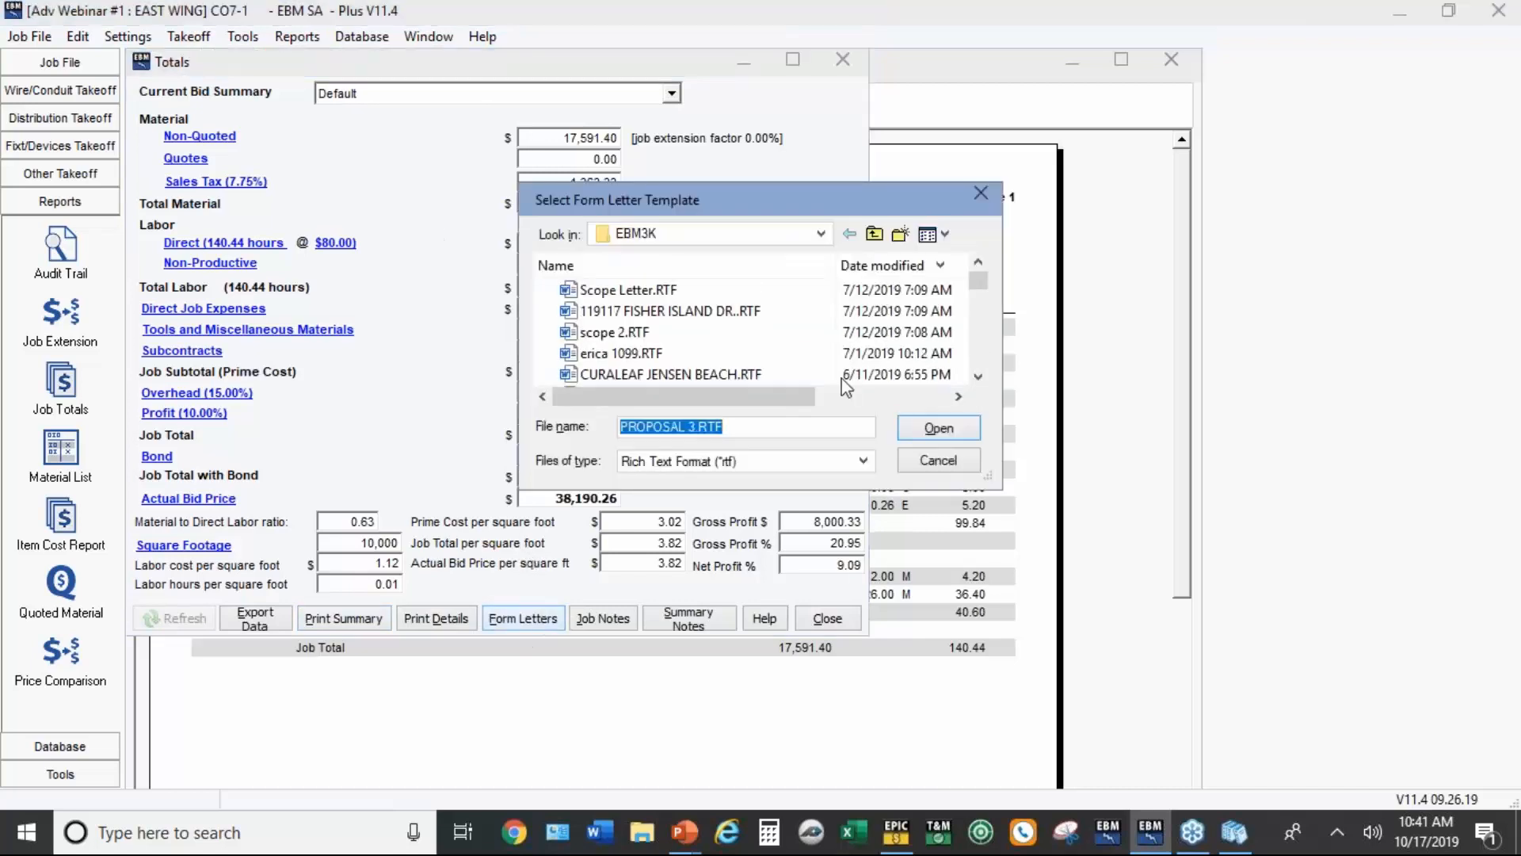
pyautogui.scroll(-2, 975, 357)
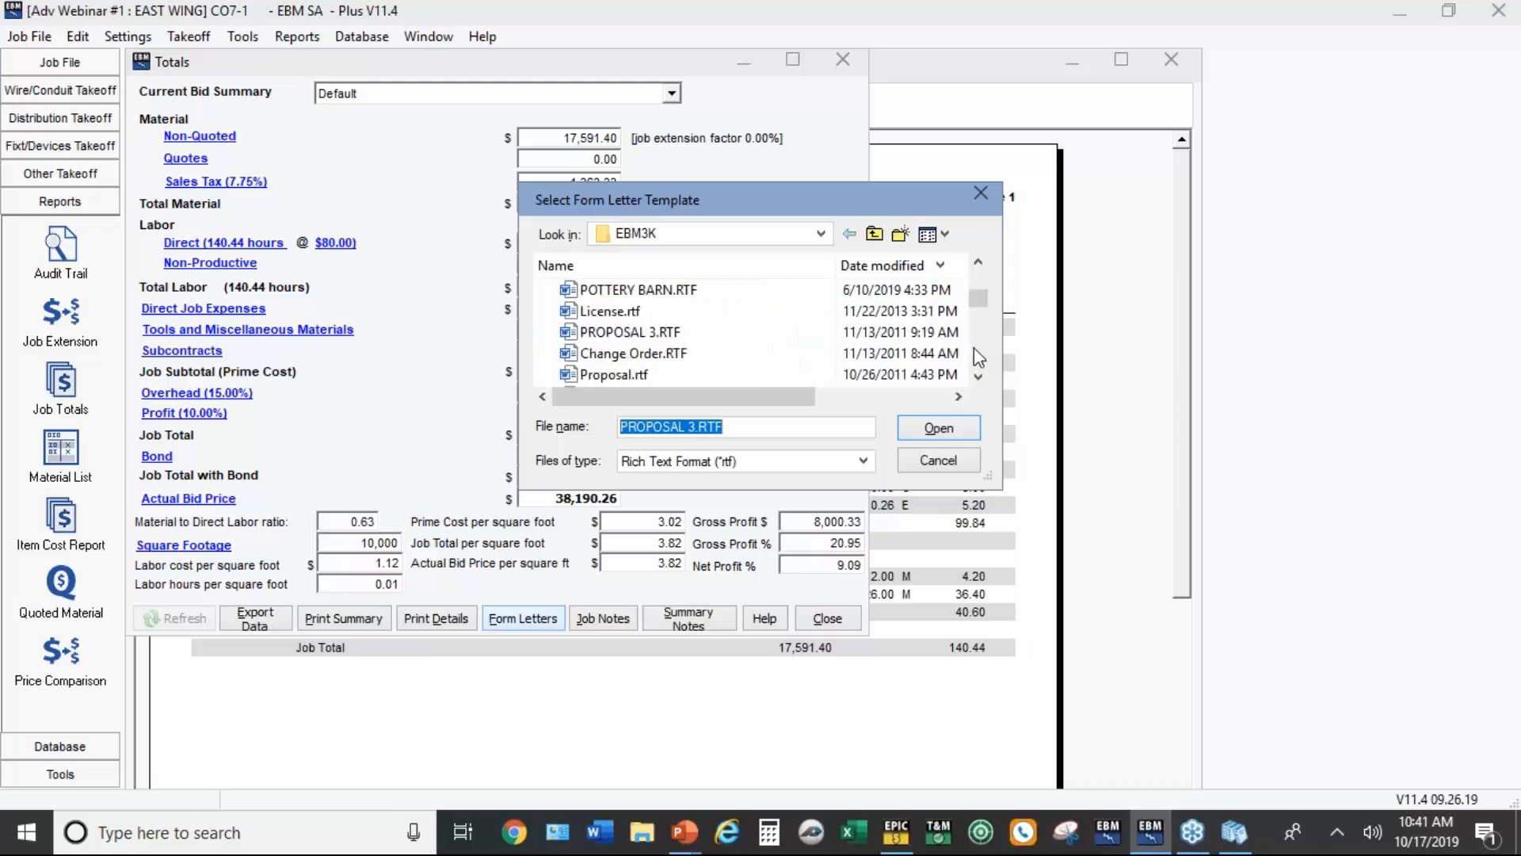
pyautogui.doubleClick(649, 353)
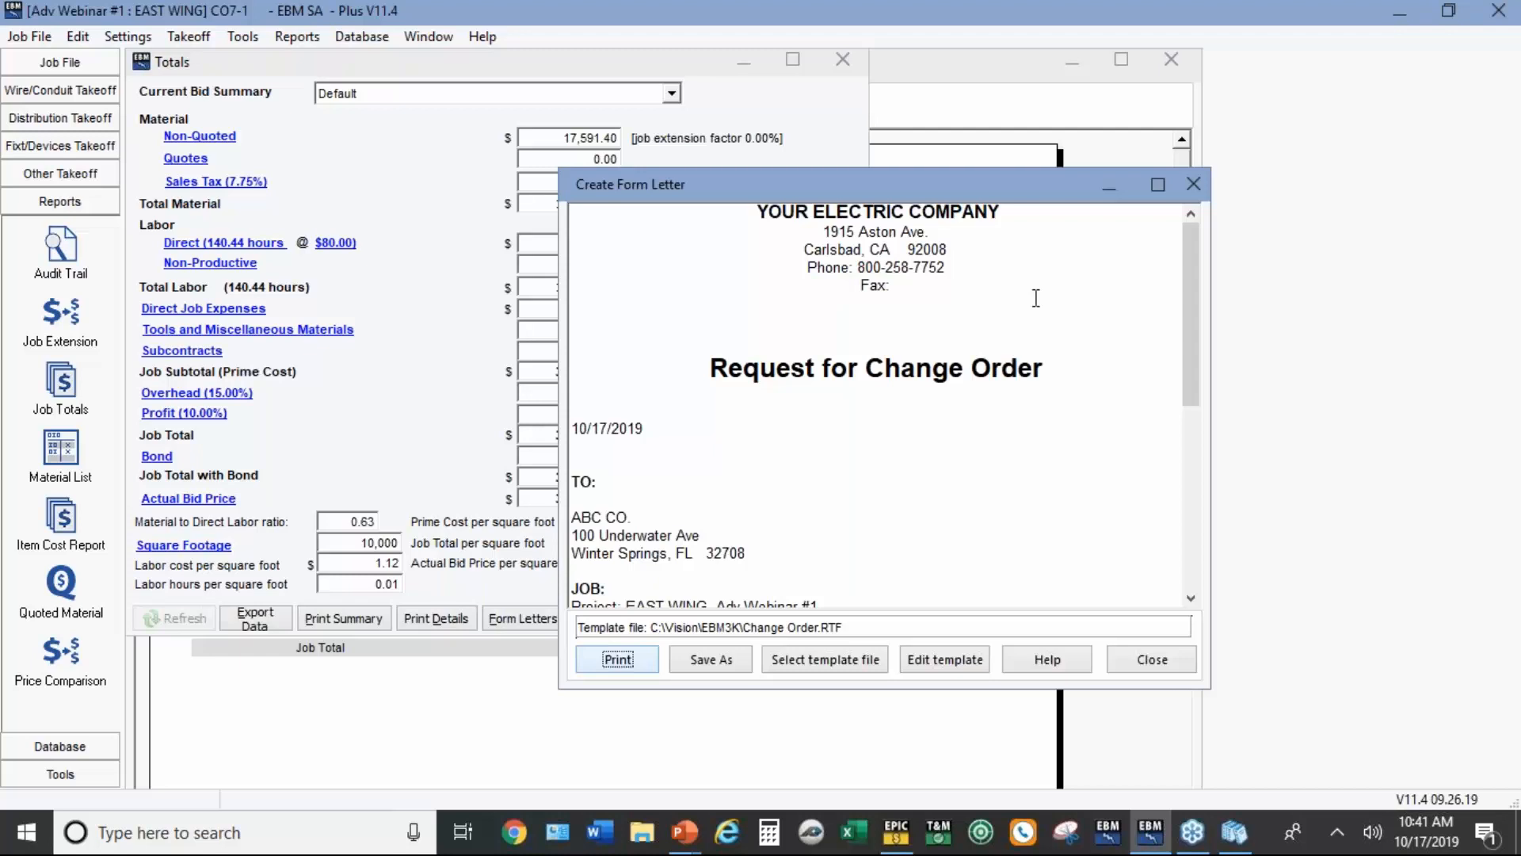
# Step: Maximize the Request for Change Order letter and open its template for editing
pyautogui.click(1157, 184)
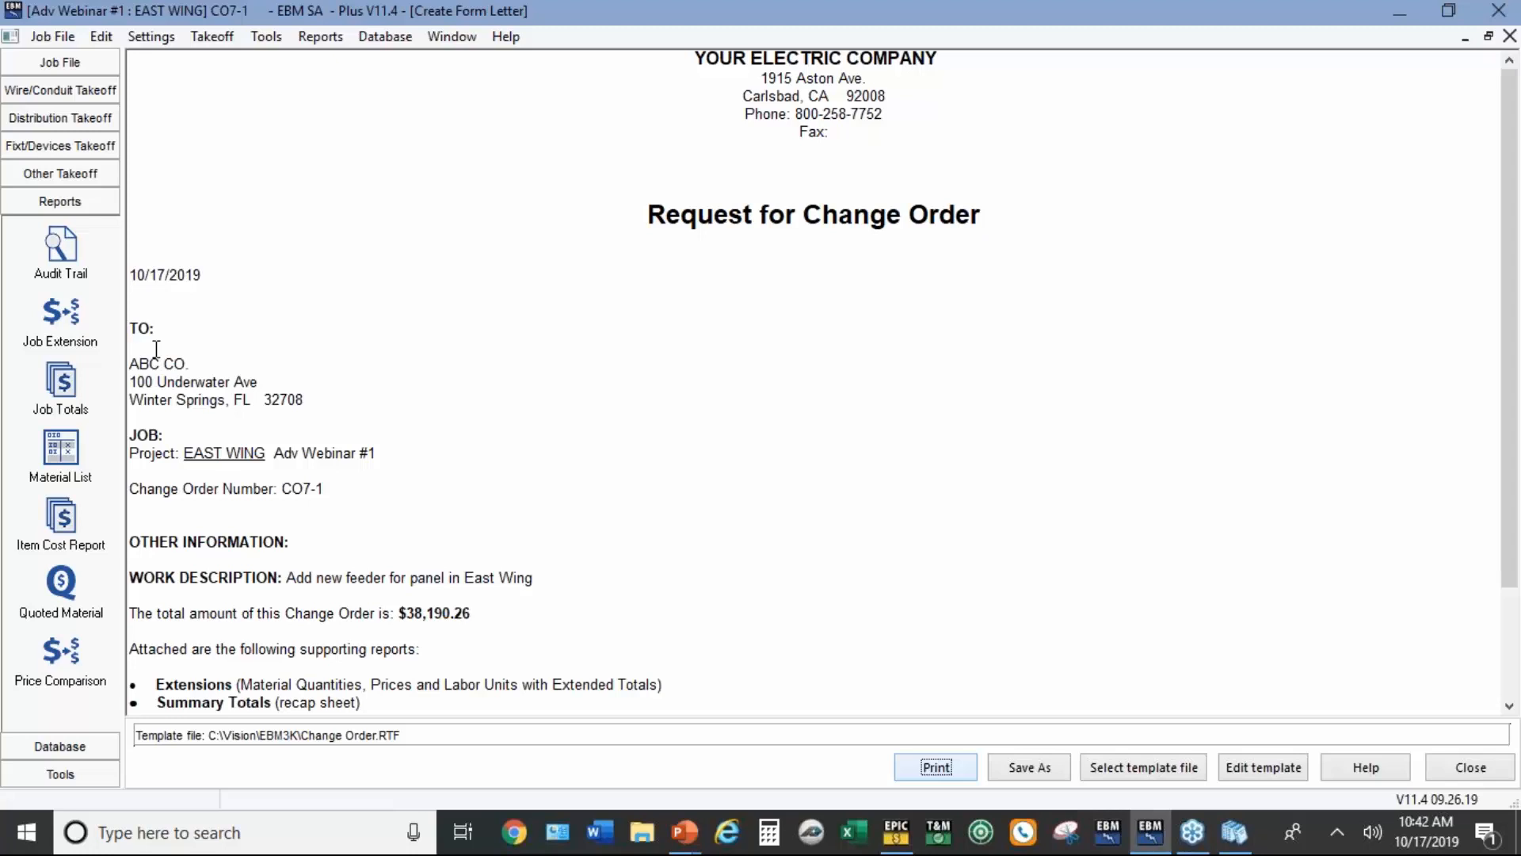
pyautogui.click(1258, 773)
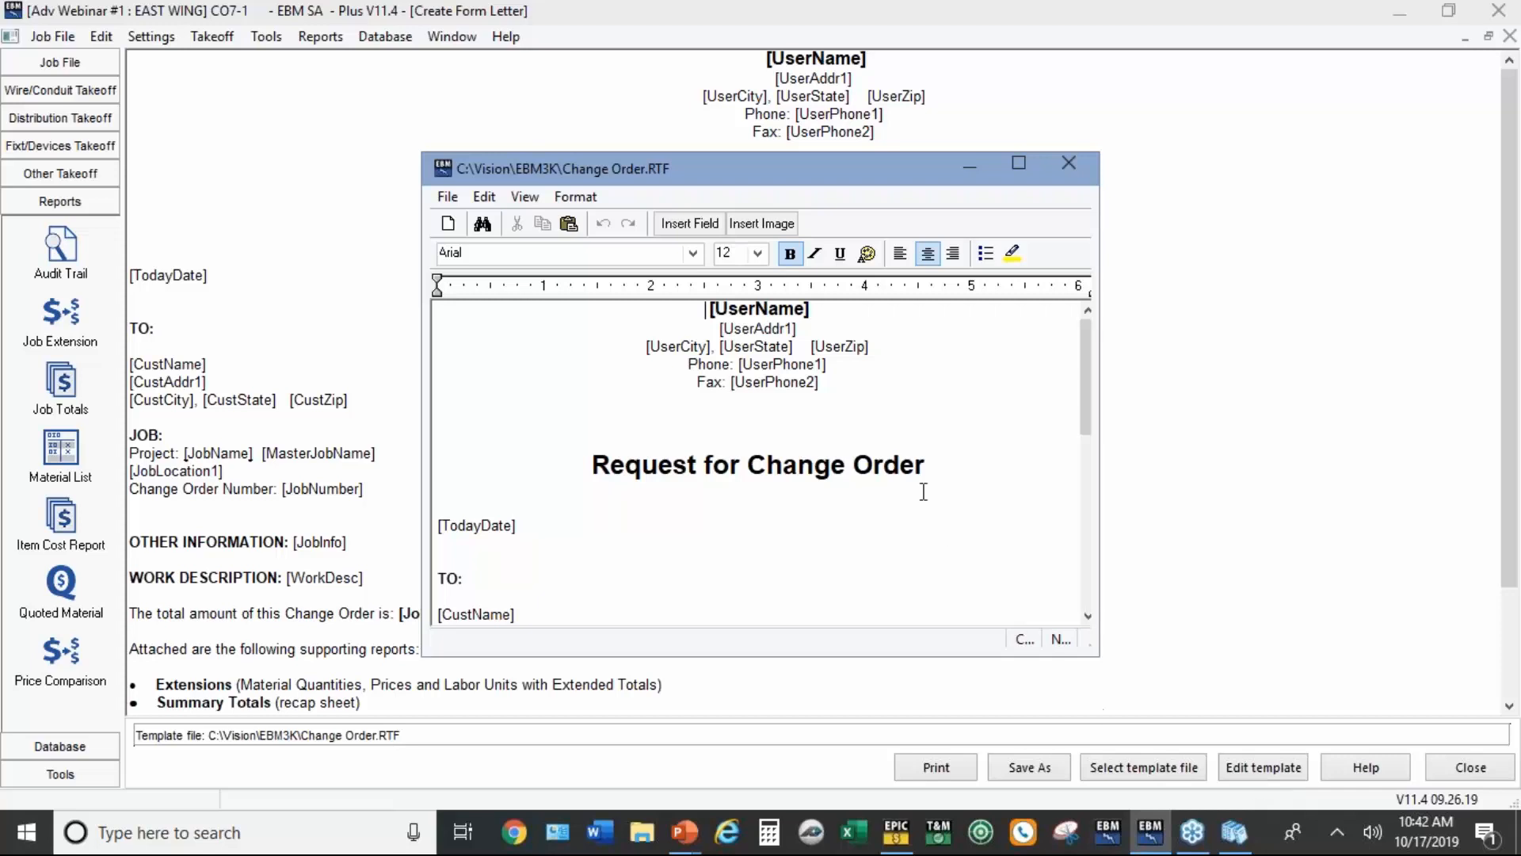
pyautogui.click(848, 387)
pyautogui.press('BackSpace')
pyautogui.press('BackSpace')
pyautogui.press('BackSpace')
pyautogui.press('BackSpace')
pyautogui.press('BackSpace')
pyautogui.press('BackSpace')
pyautogui.press('BackSpace')
pyautogui.press('BackSpace')
pyautogui.press('BackSpace')
pyautogui.press('BackSpace')
pyautogui.press('BackSpace')
pyautogui.press('BackSpace')
pyautogui.press('BackSpace')
pyautogui.press('BackSpace')
pyautogui.press('BackSpace')
pyautogui.press('BackSpace')
pyautogui.press('BackSpace')
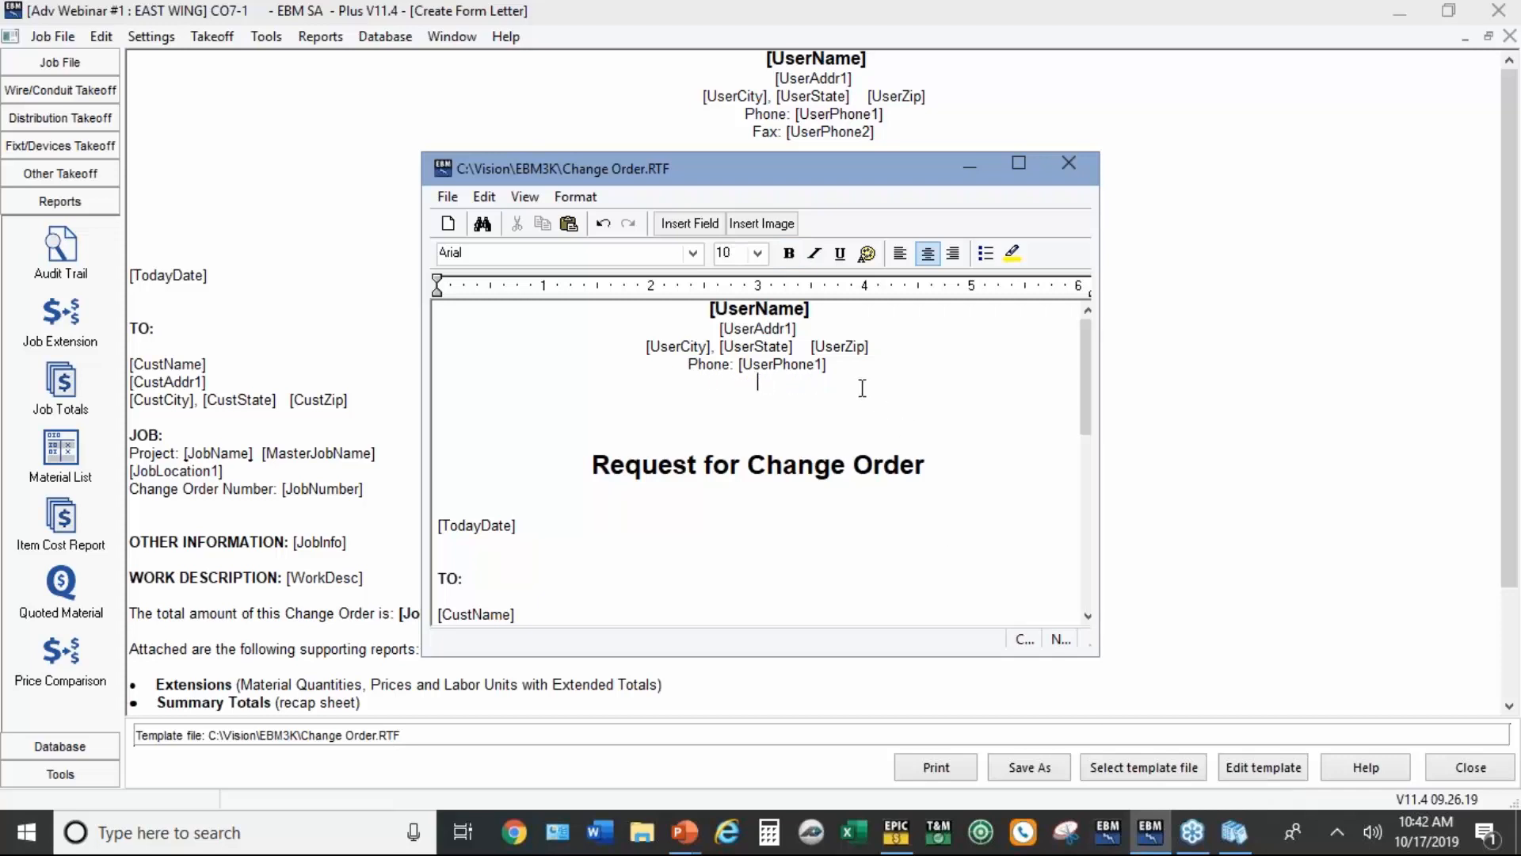
pyautogui.press('BackSpace')
pyautogui.press('BackSpace')
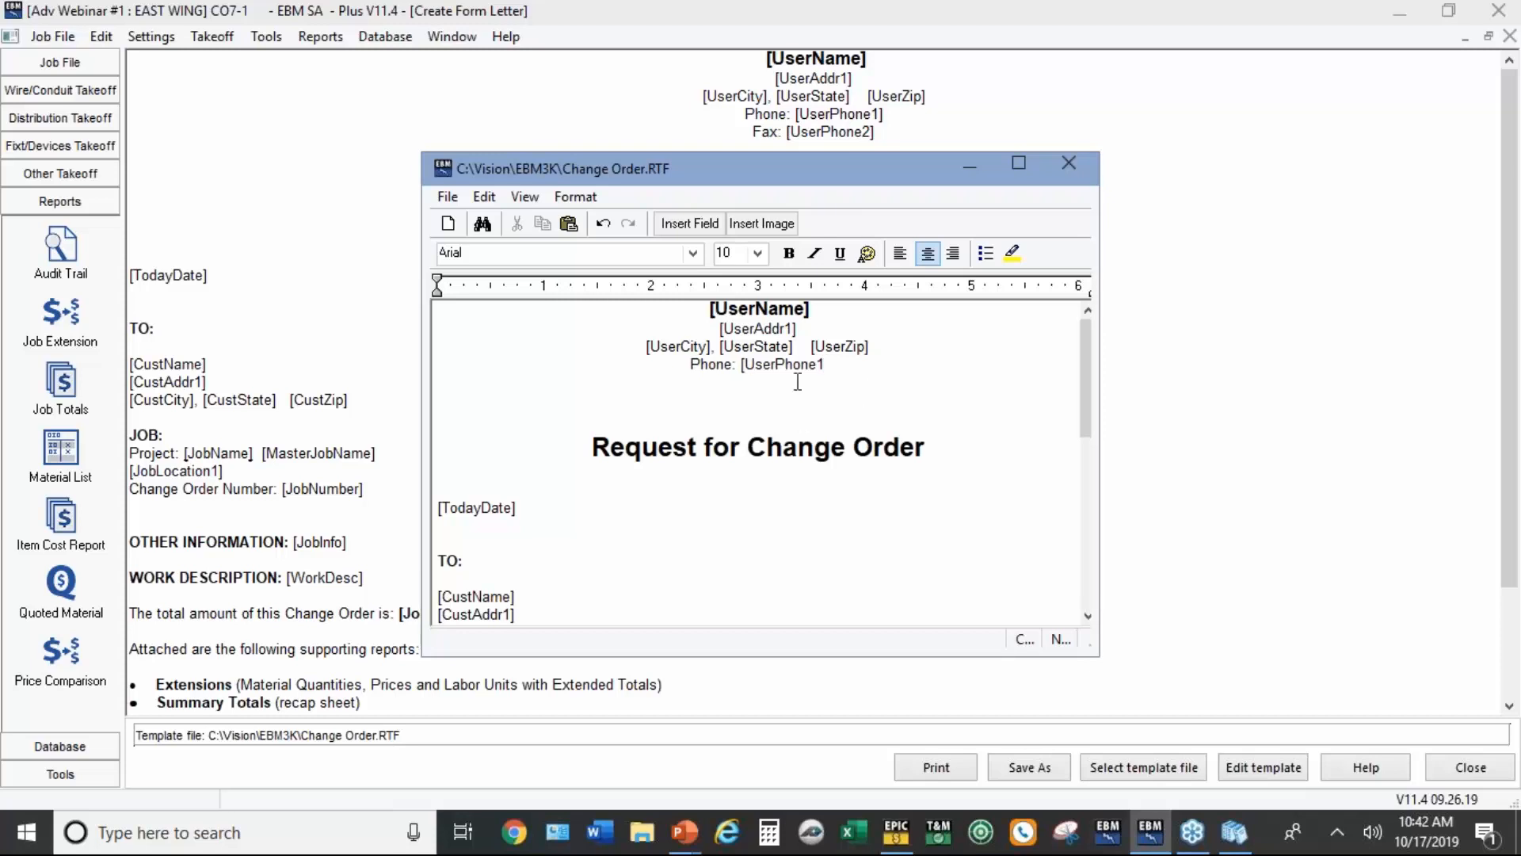
pyautogui.hotkey('ctrl', 'z')
# Step: Delete the Fax: [UserPhone2] line from the template's letterhead and reduce the blank space above the Request for Change Order title
pyautogui.press('BackSpace')
pyautogui.press('BackSpace')
pyautogui.press('BackSpace')
pyautogui.press('BackSpace')
pyautogui.press('BackSpace')
pyautogui.press('BackSpace')
pyautogui.press('BackSpace')
pyautogui.press('BackSpace')
pyautogui.press('BackSpace')
pyautogui.press('BackSpace')
pyautogui.press('BackSpace')
pyautogui.press('BackSpace')
pyautogui.press('BackSpace')
pyautogui.press('BackSpace')
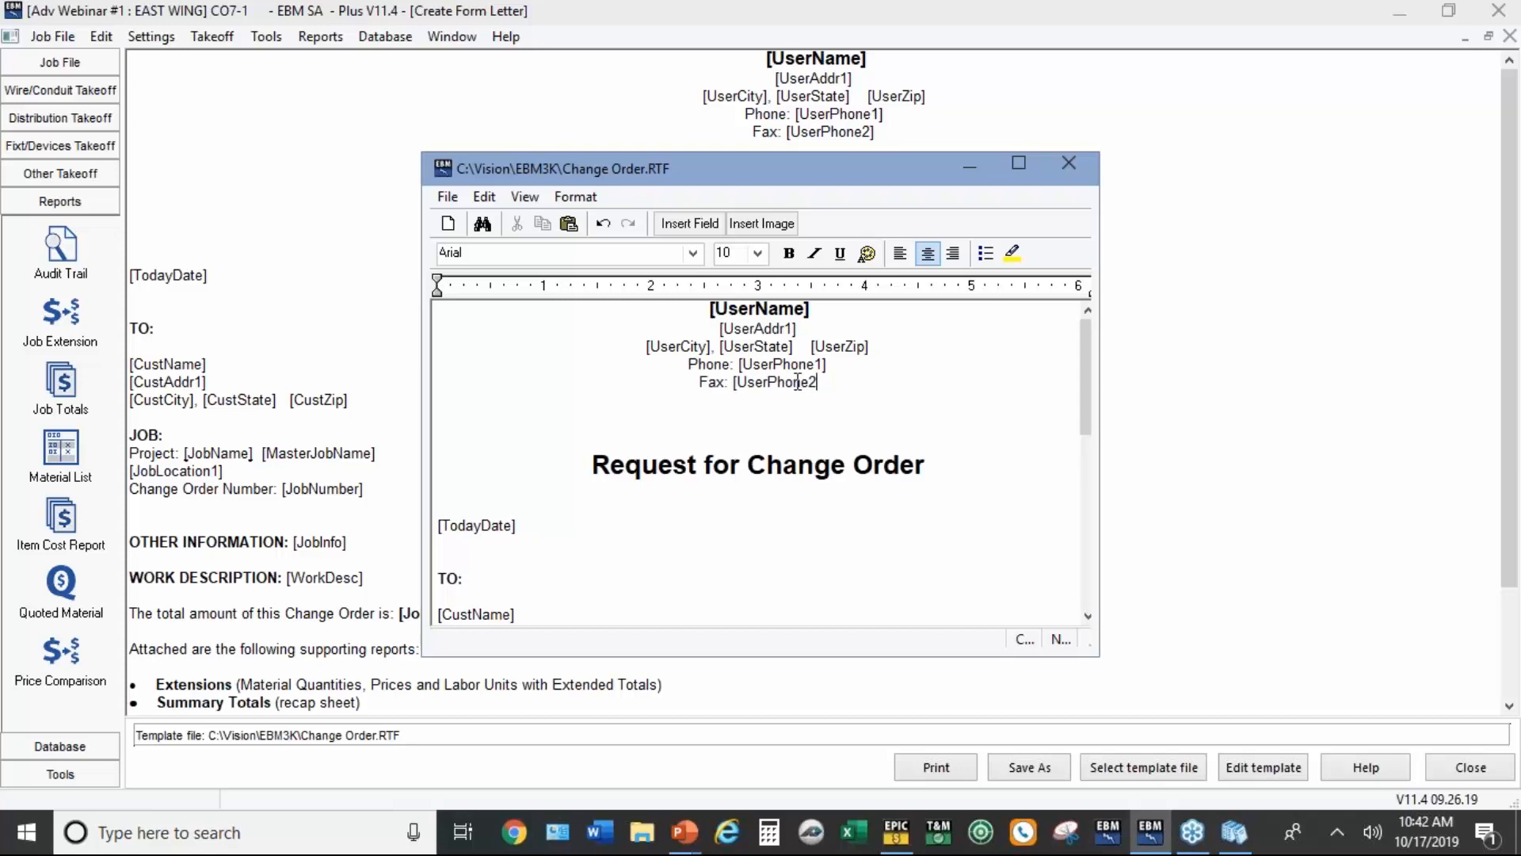
pyautogui.press('BackSpace')
pyautogui.press('BackSpace')
pyautogui.press('BackSpace')
pyautogui.press('Delete')
pyautogui.press('Delete')
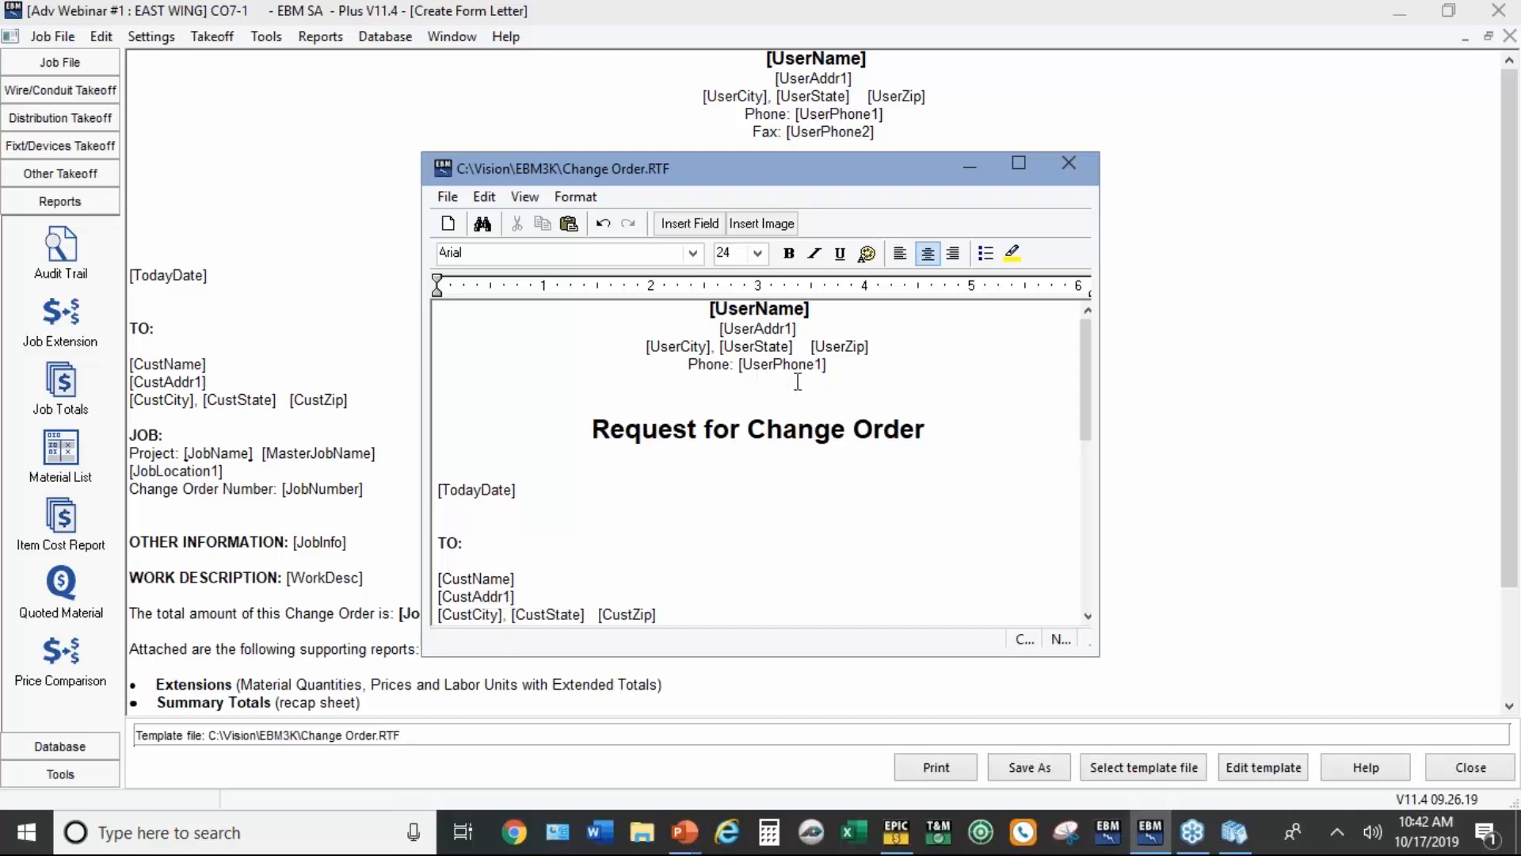
# Step: Insert the [CustContact] field on the blank line between TO: and [CustName]
pyautogui.click(469, 566)
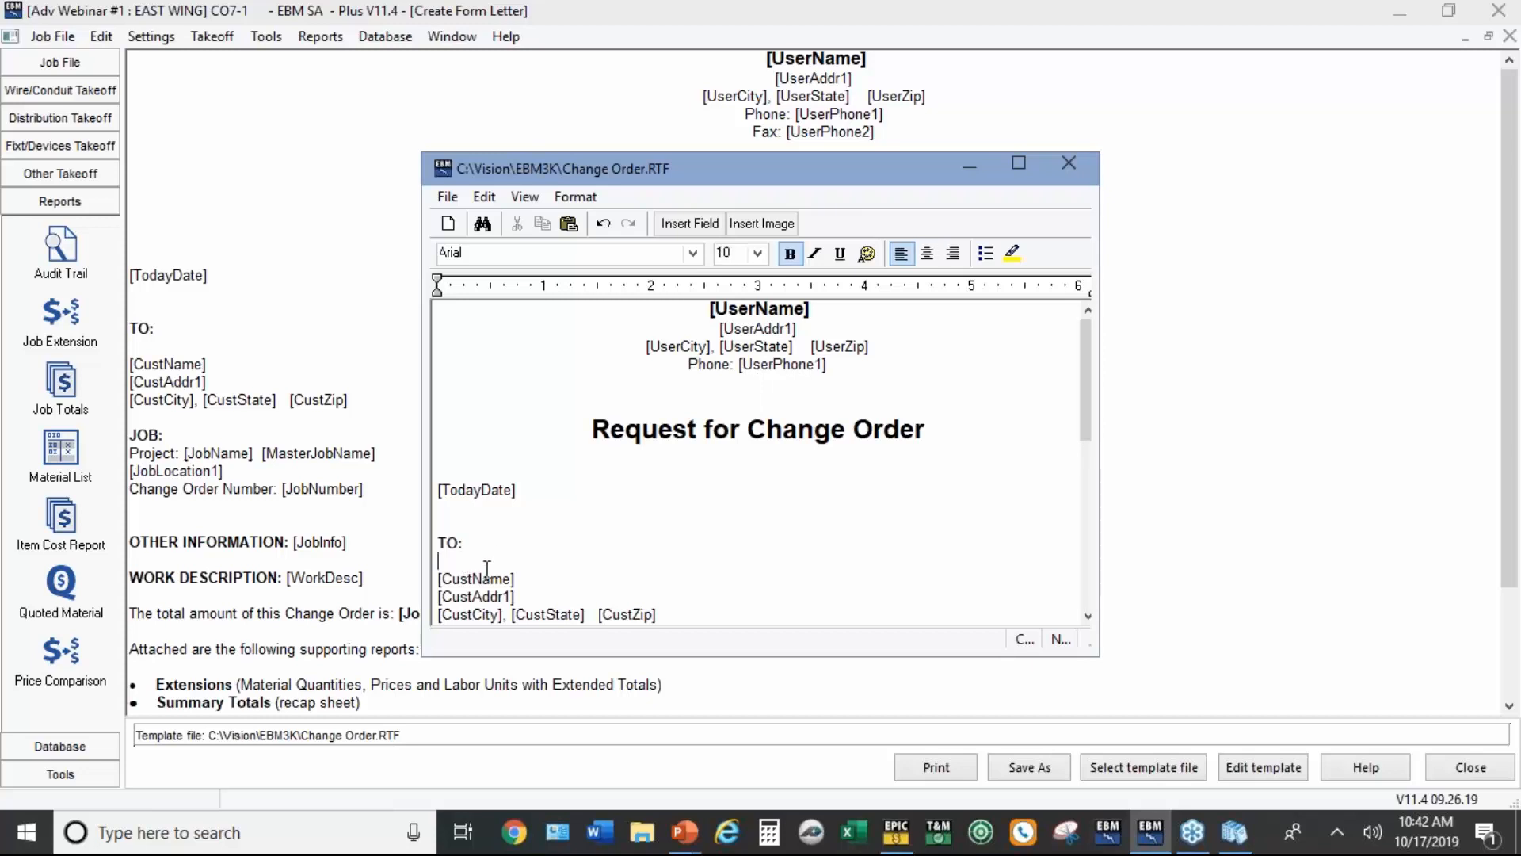
pyautogui.click(675, 226)
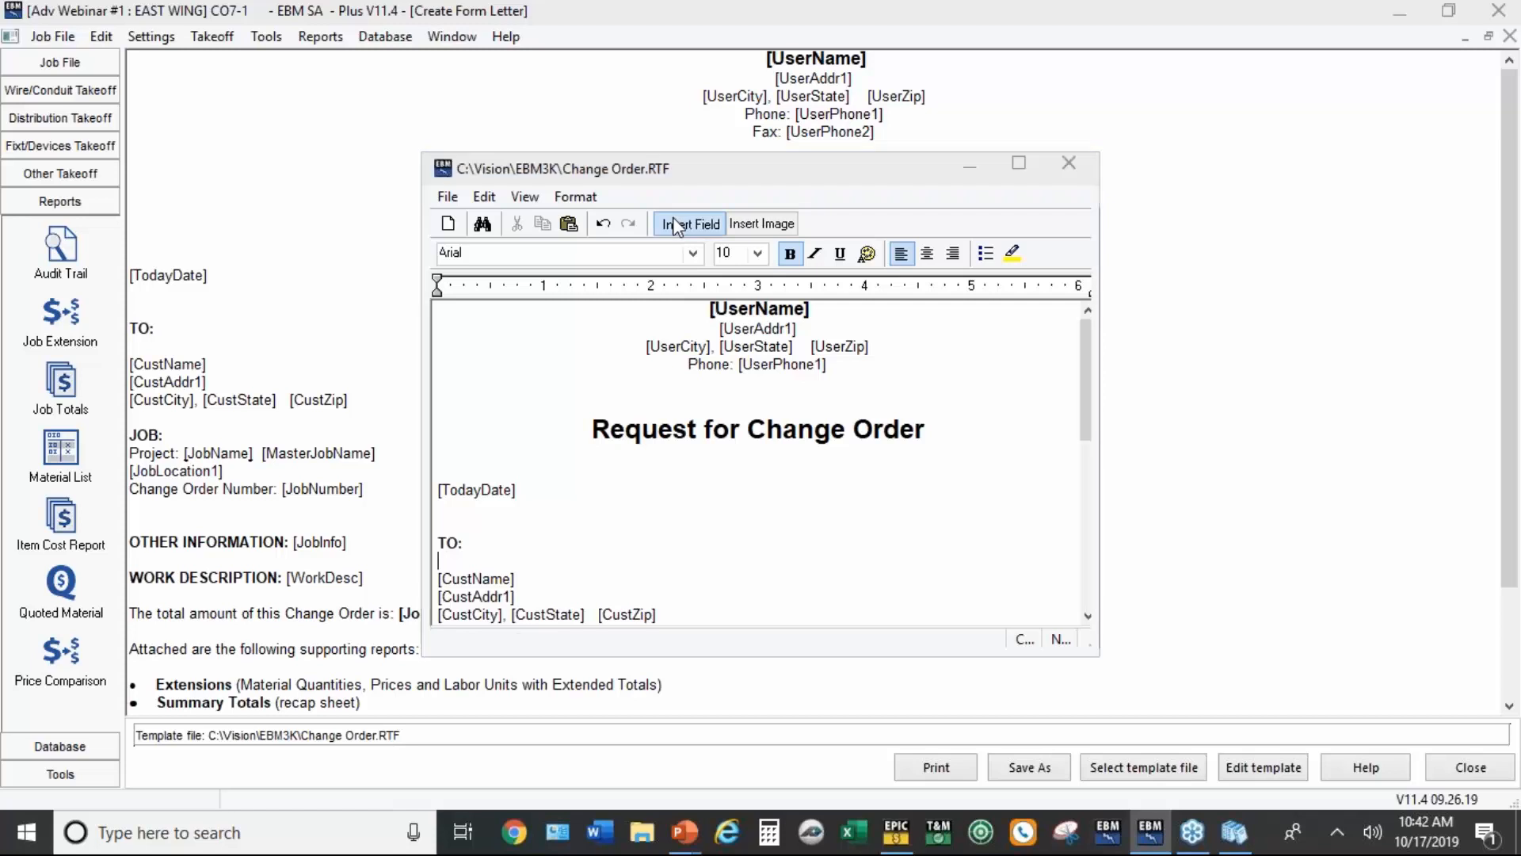
pyautogui.click(842, 538)
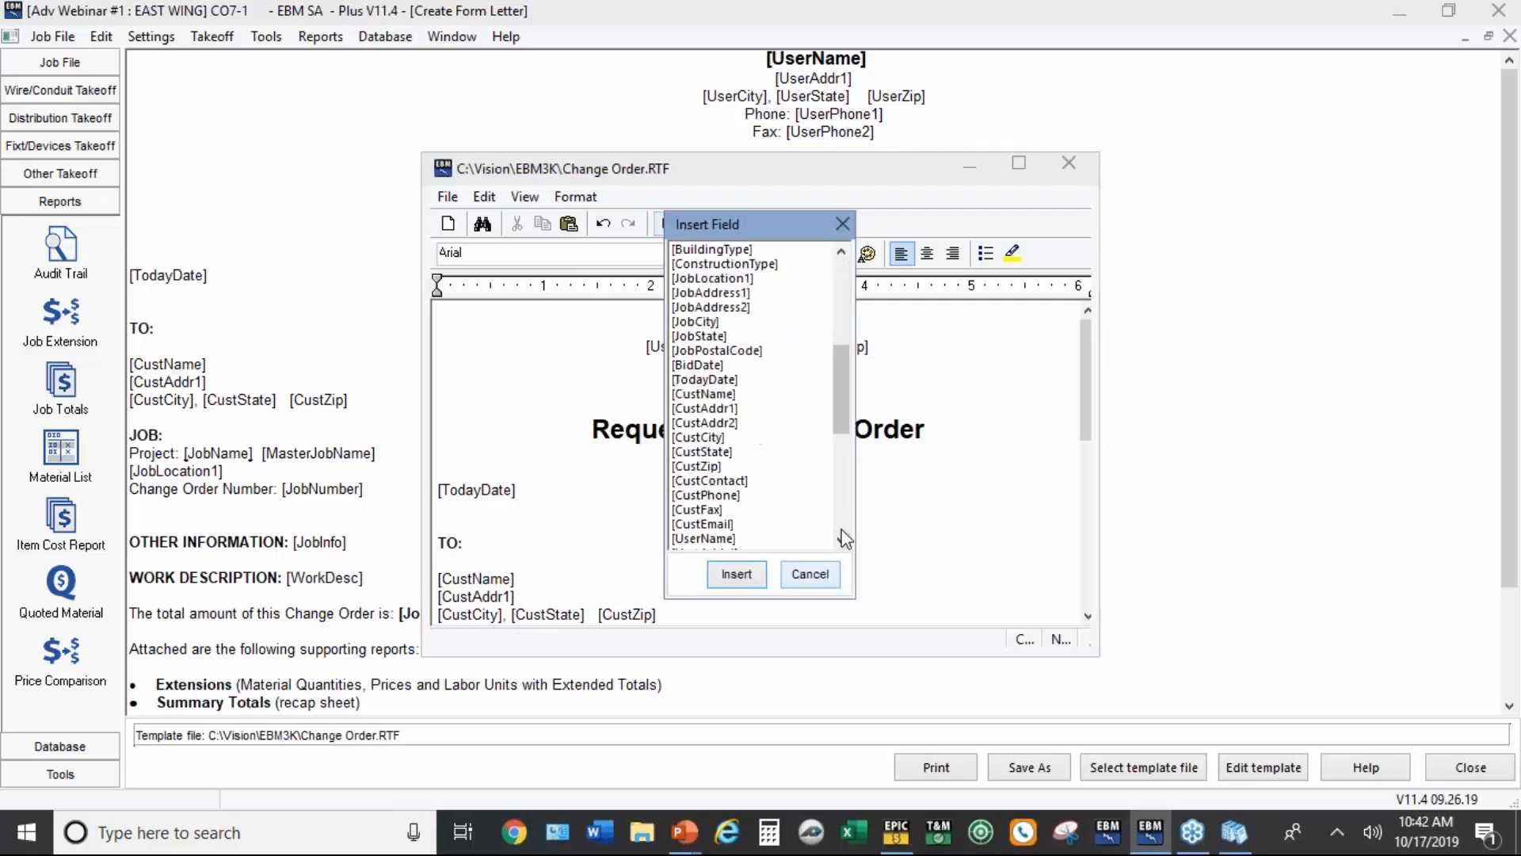
pyautogui.click(842, 539)
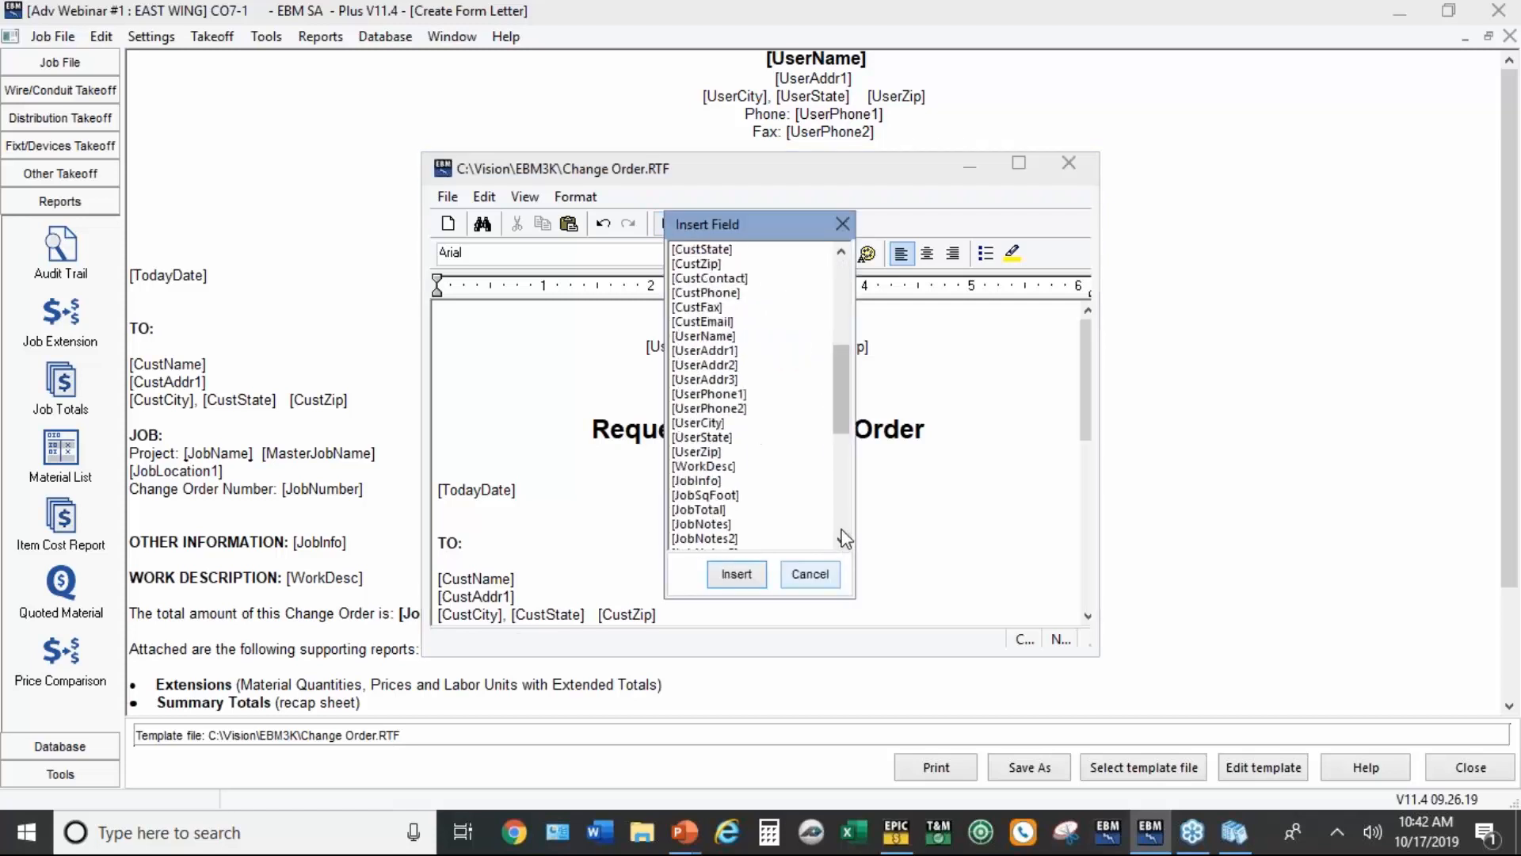
pyautogui.click(711, 278)
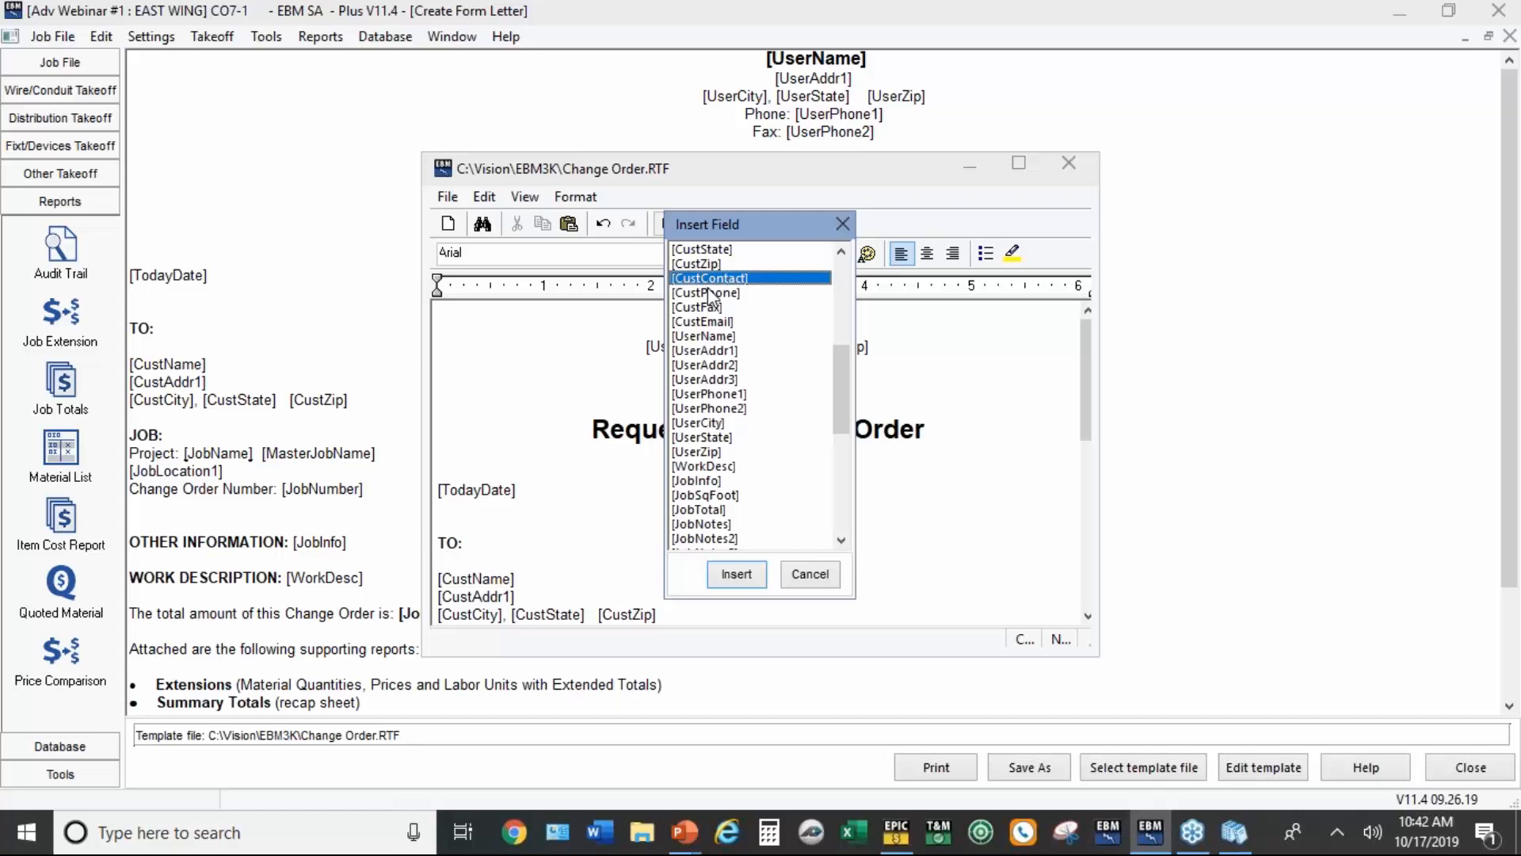
pyautogui.click(736, 574)
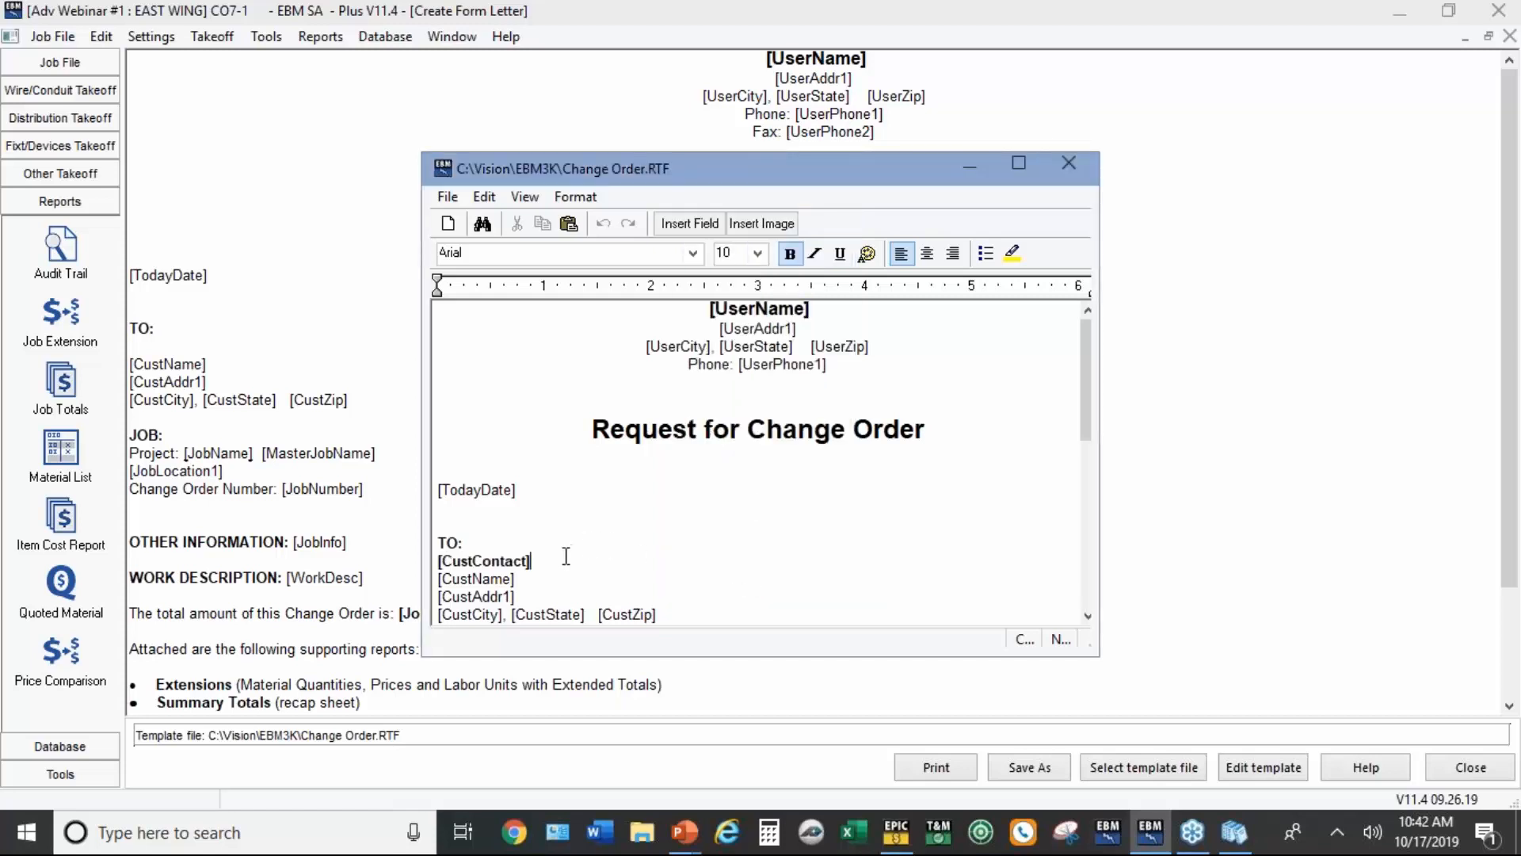
# Step: Remove bold from the [CustContact] field and close the Change Order.RTF template, saving the changes
pyautogui.moveTo(567, 555); pyautogui.dragTo(435, 560)
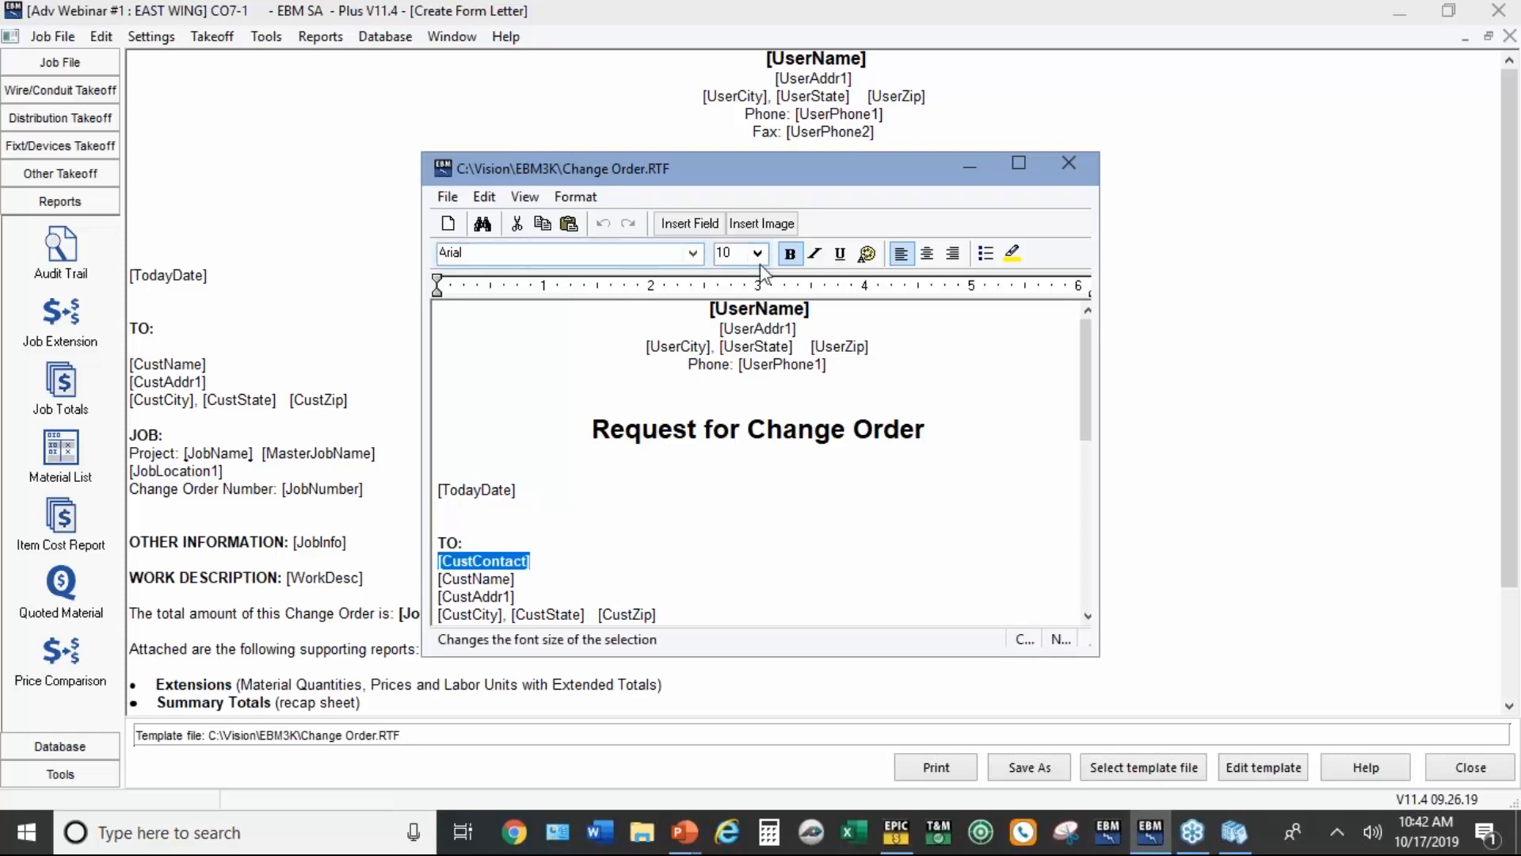
pyautogui.click(791, 256)
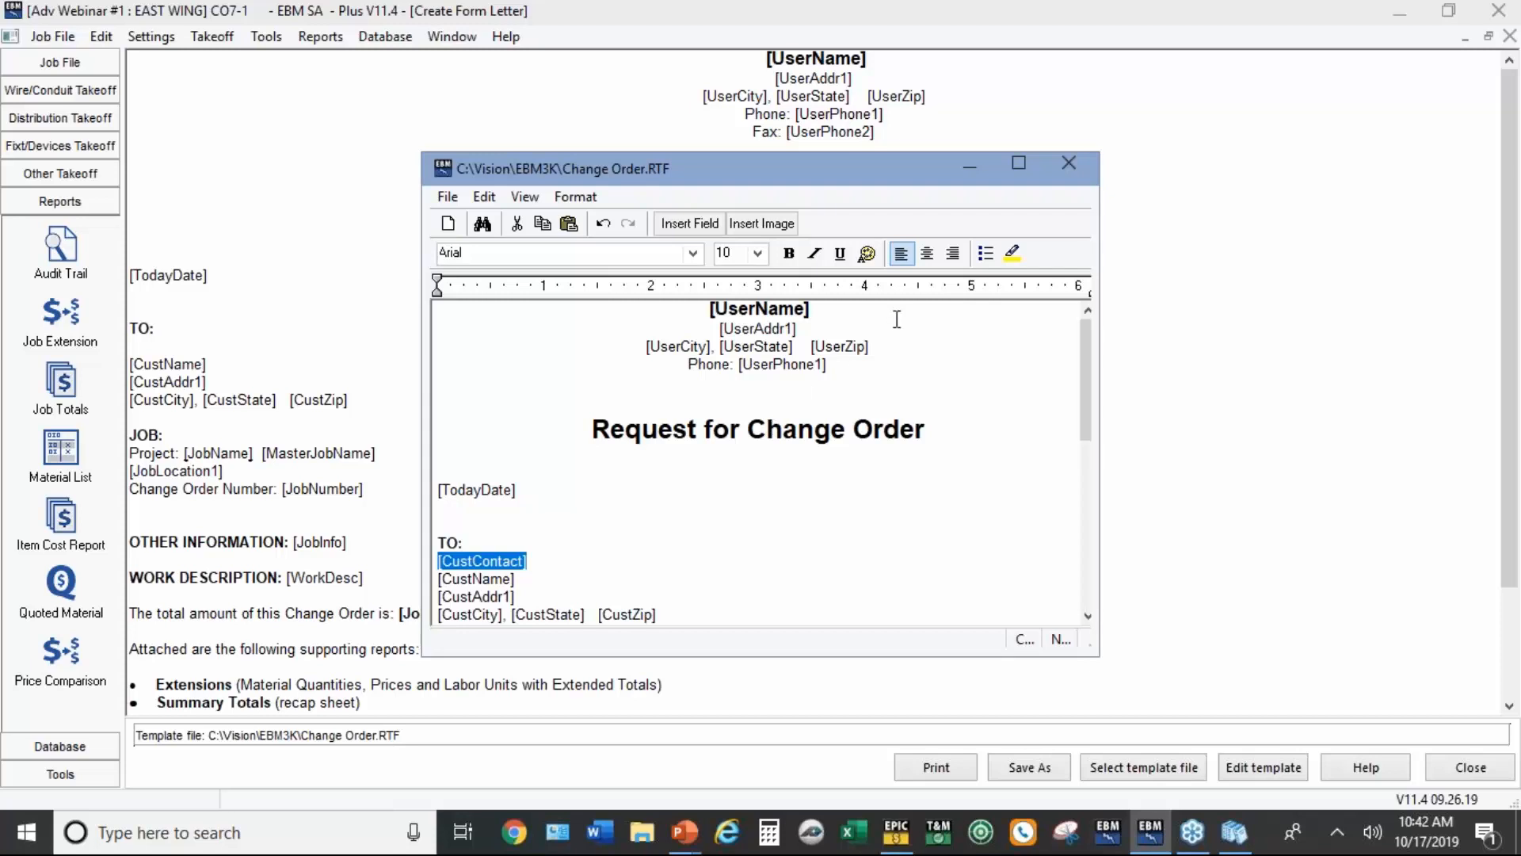
pyautogui.click(1066, 167)
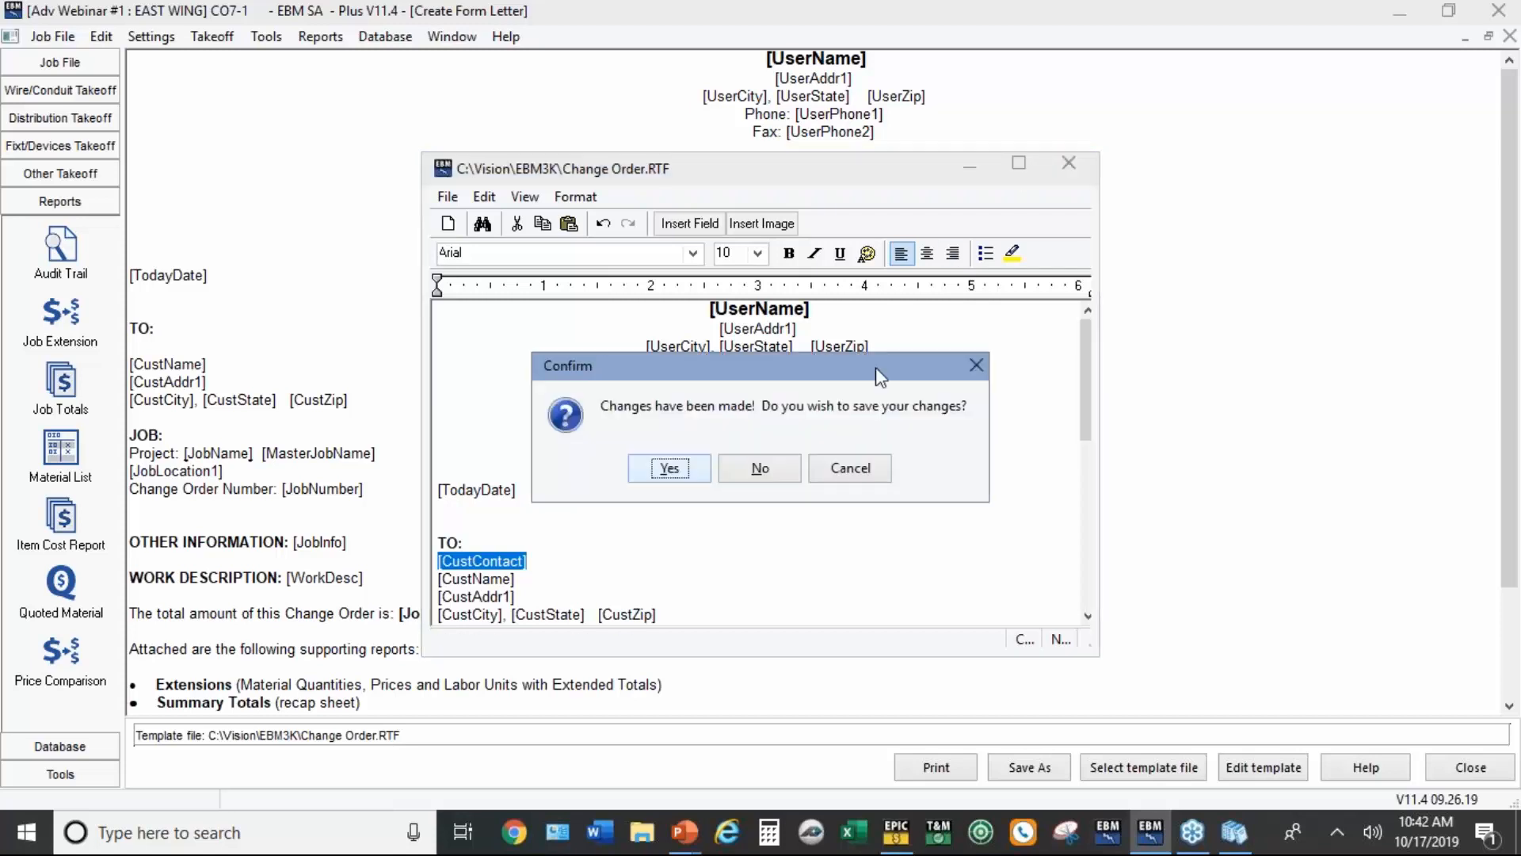
pyautogui.click(678, 472)
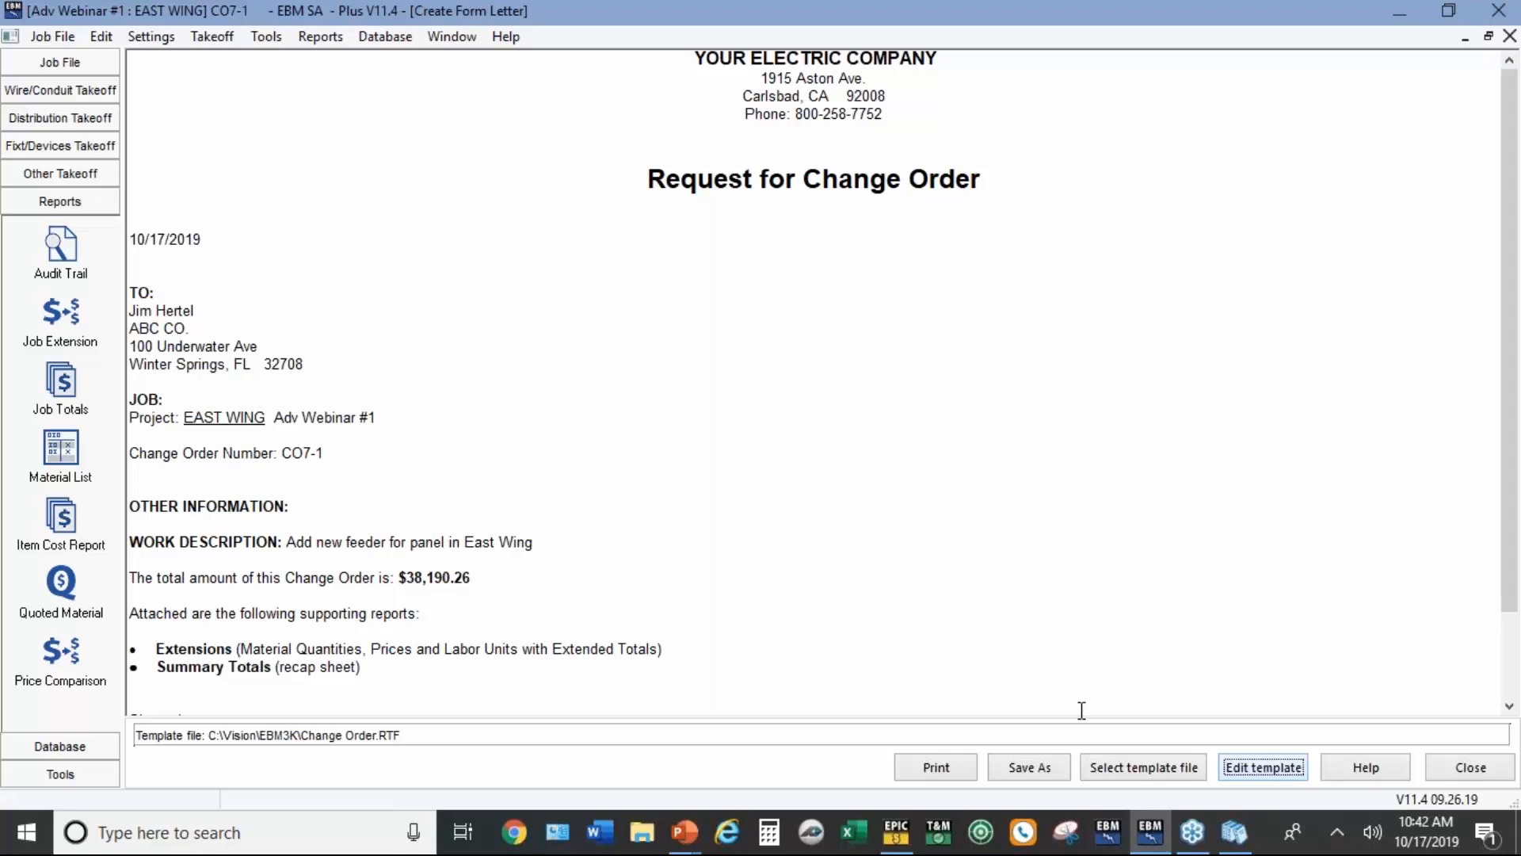
# Step: Save the filled-in Request for Change Order letter as a separate rich text file named CHANGE ORDER 7-1
pyautogui.click(1059, 763)
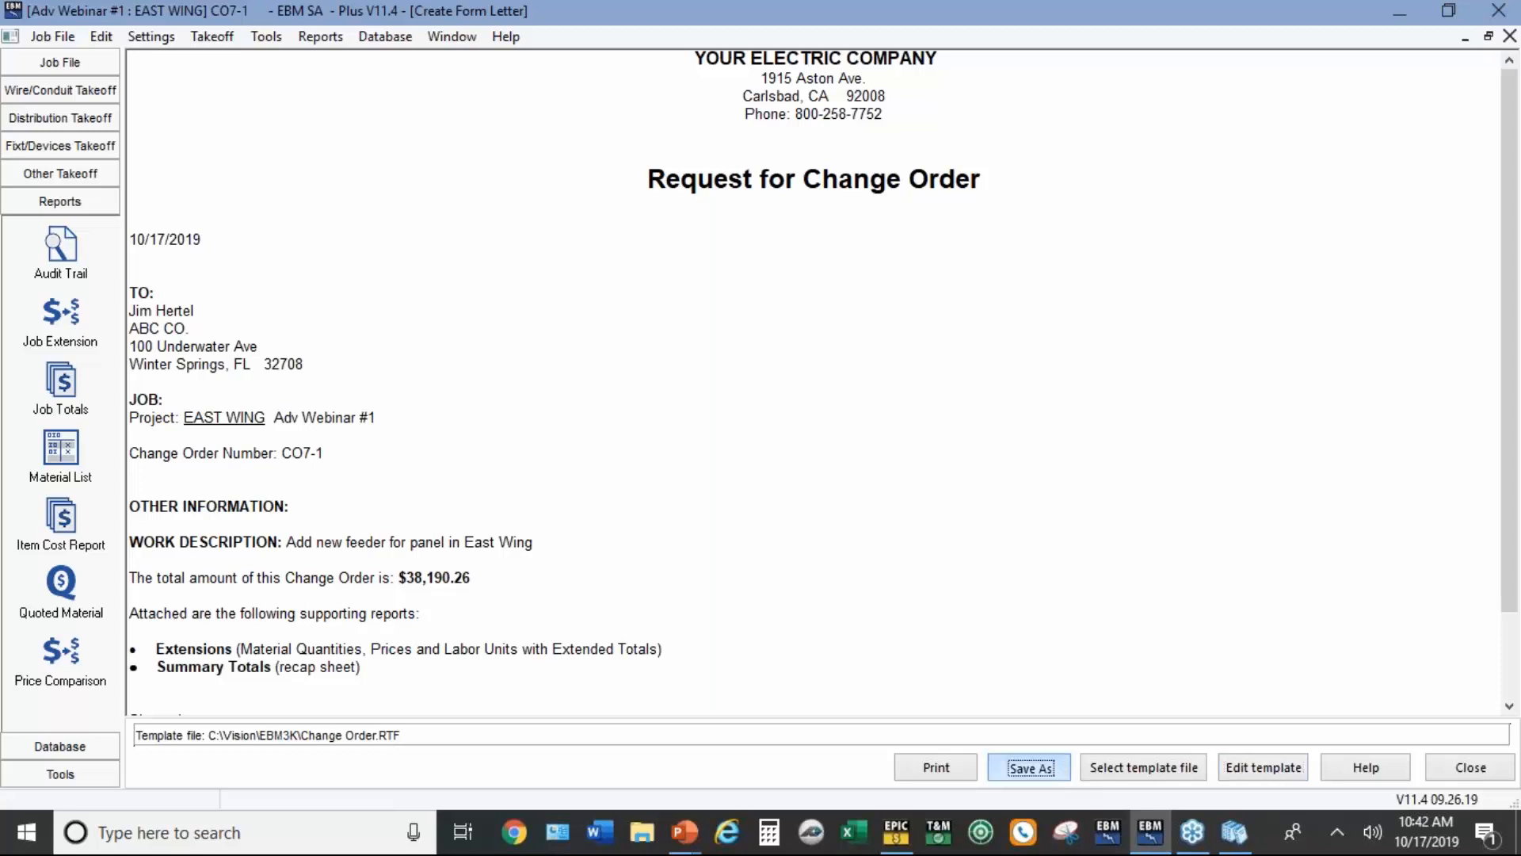
pyautogui.write('CH')
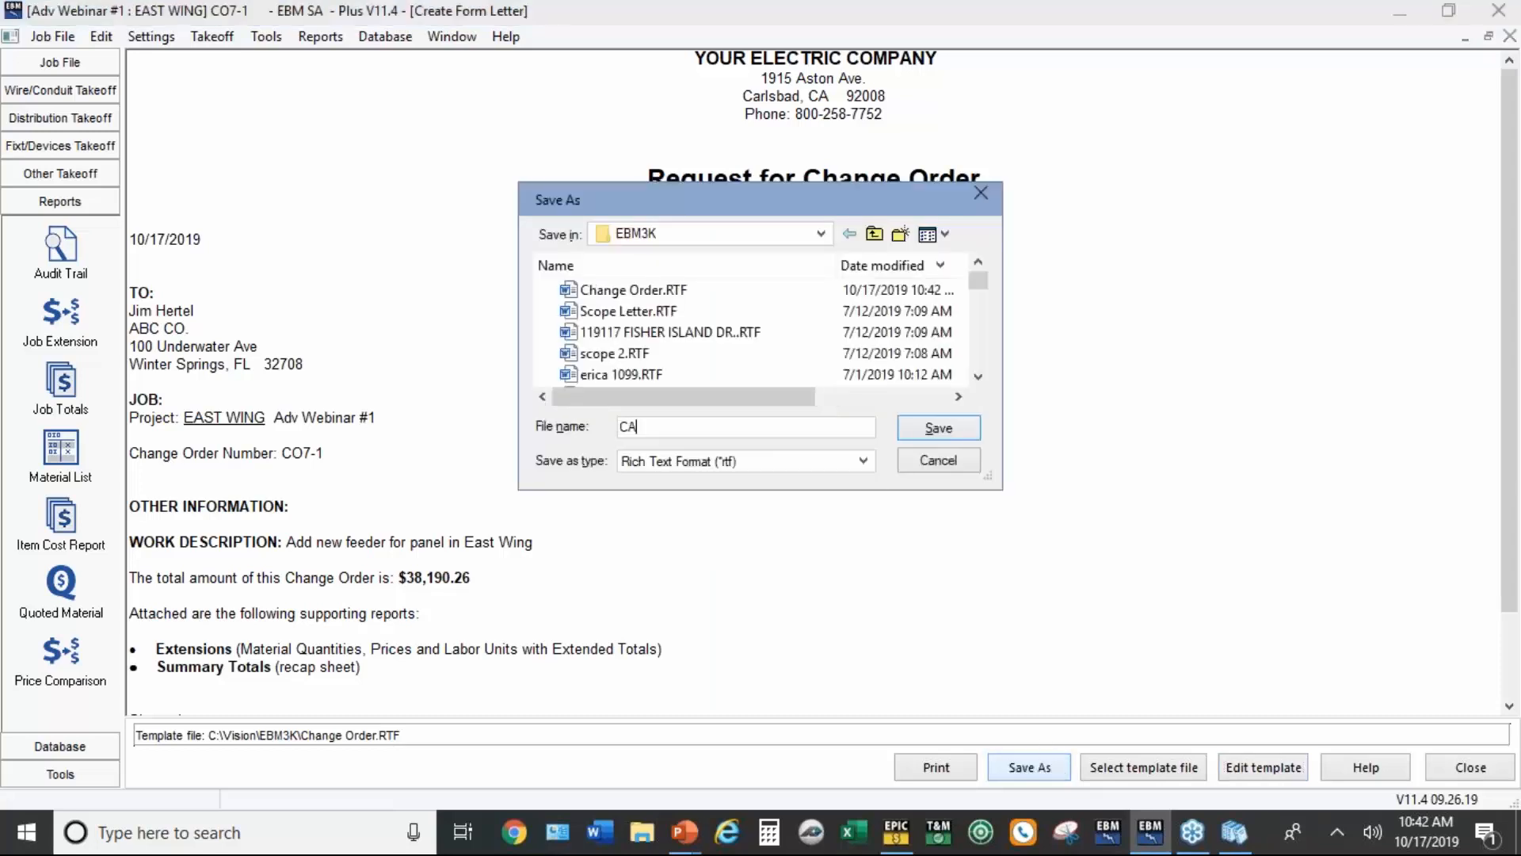
pyautogui.write('NG')
pyautogui.press('BackSpace')
pyautogui.press('BackSpace')
pyautogui.press('BackSpace')
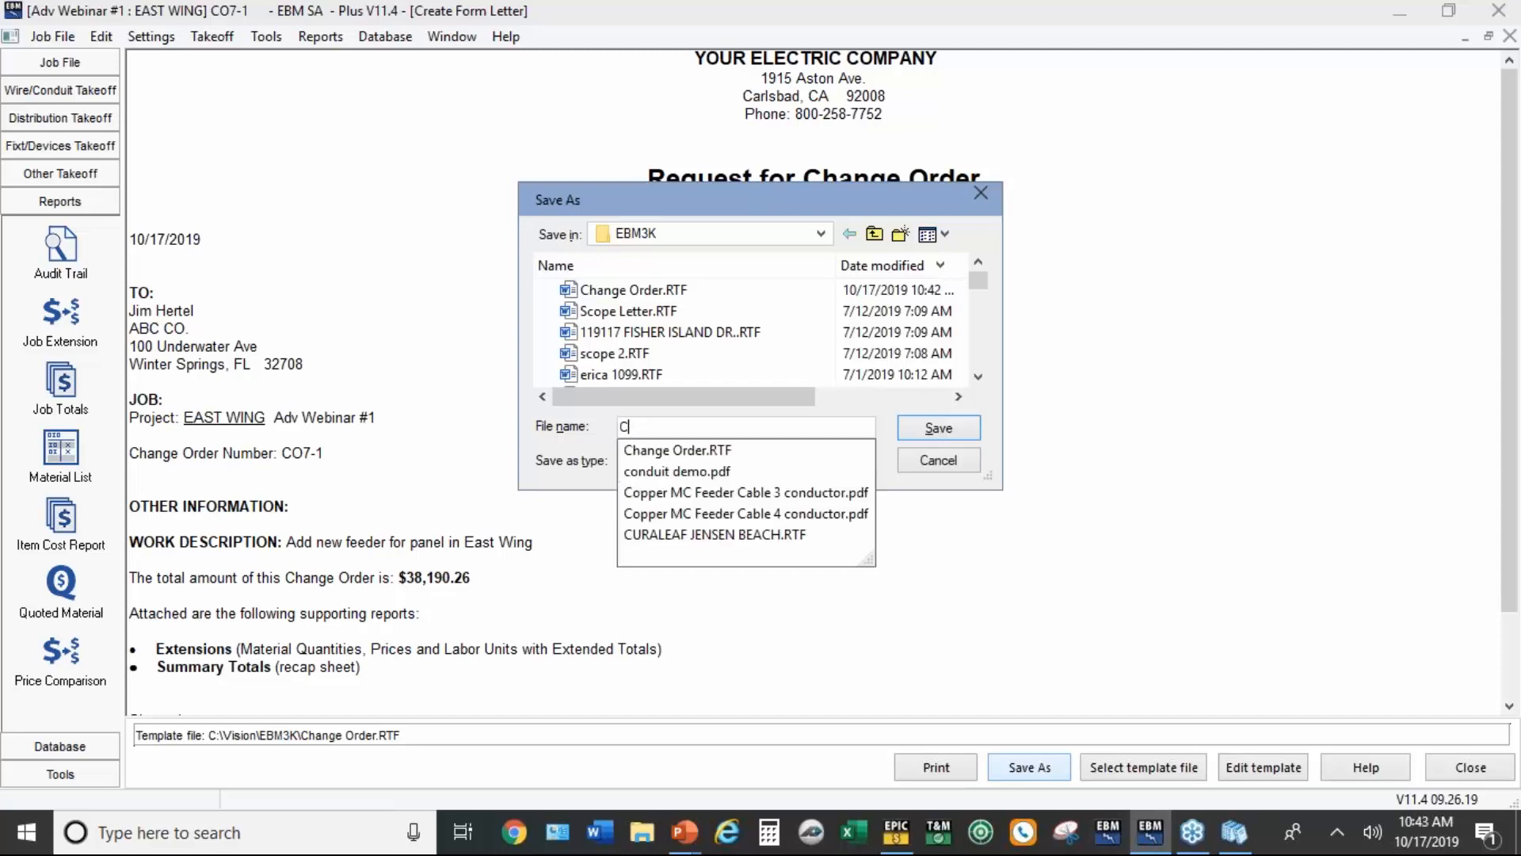
pyautogui.write('HANGE ORDER')
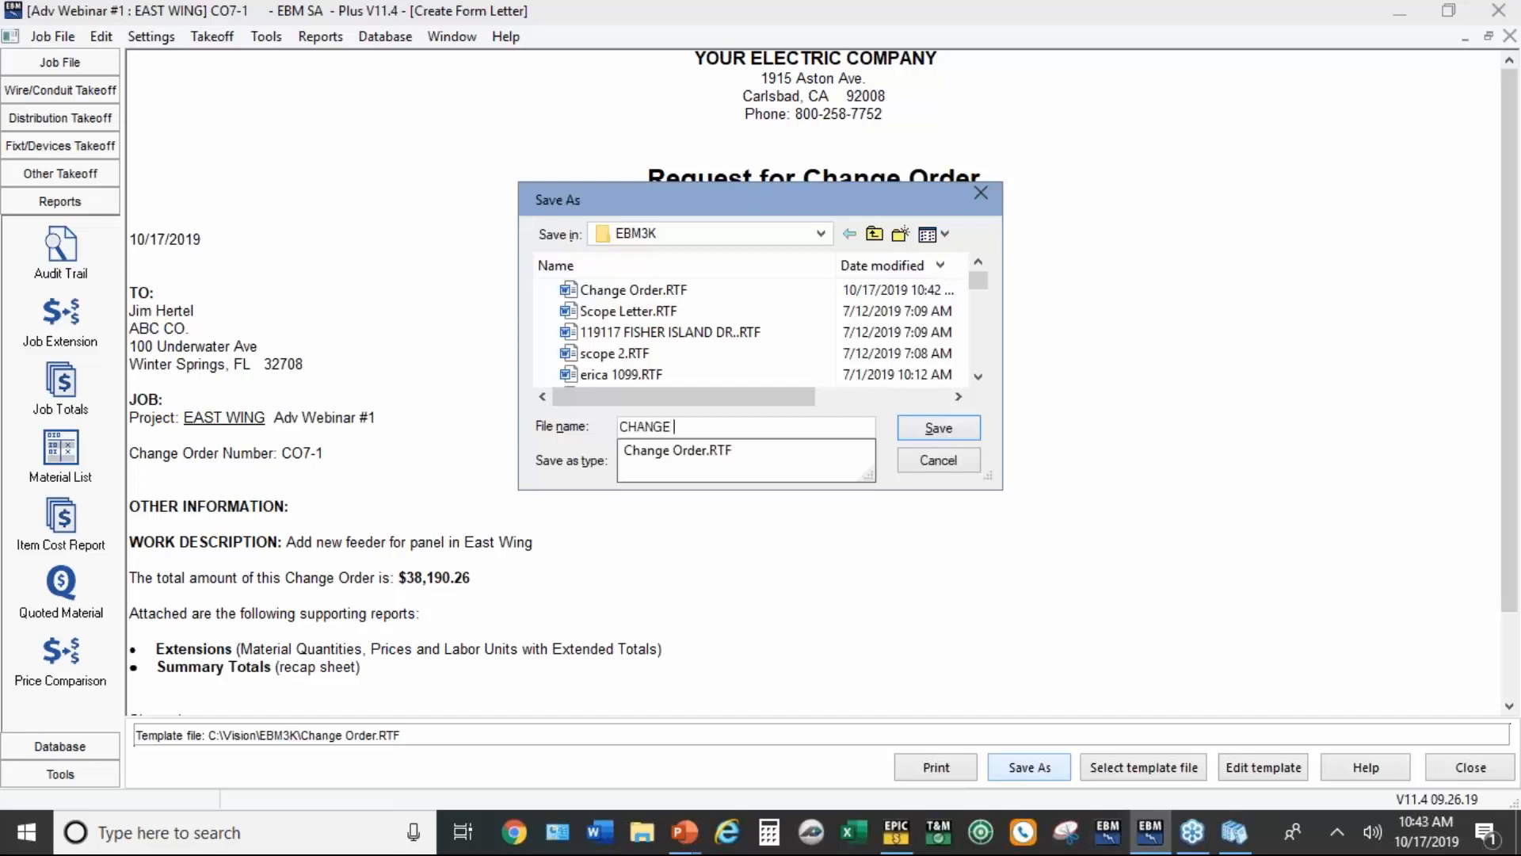
pyautogui.write('7-1')
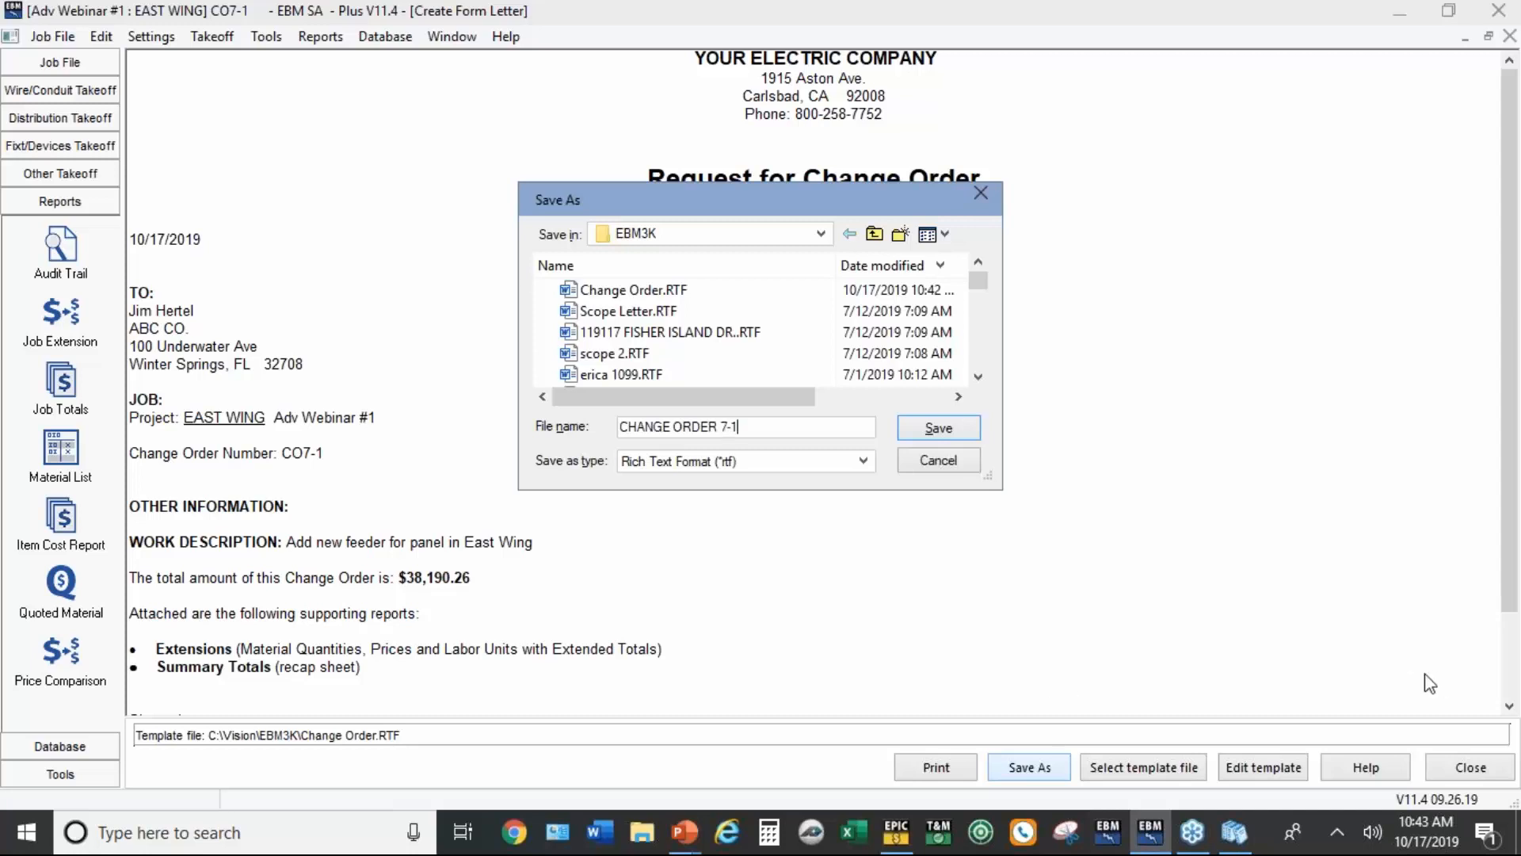
pyautogui.click(954, 430)
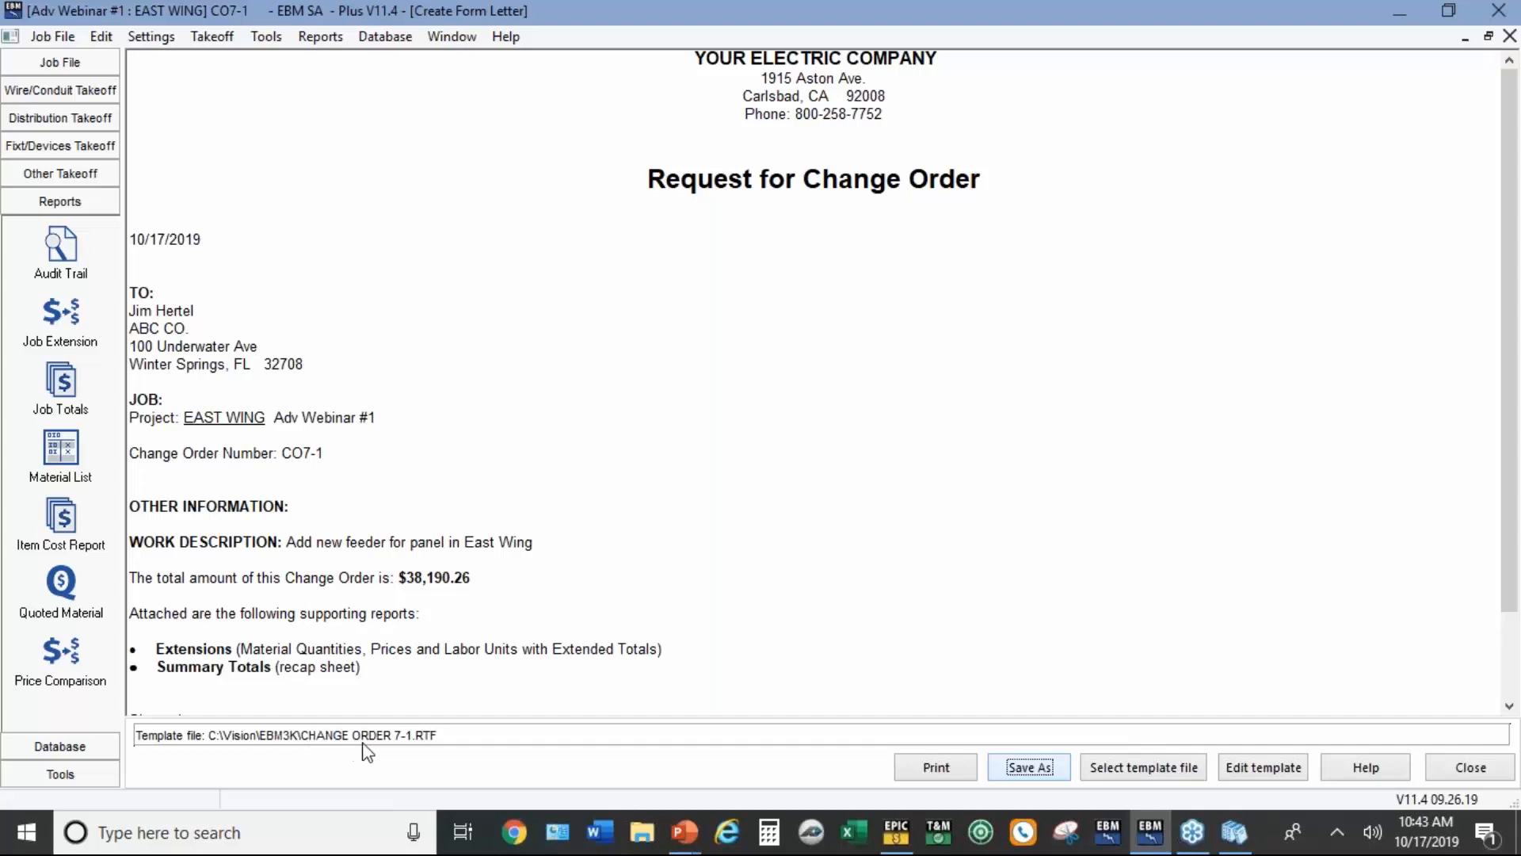
# Step: Add "Per revised drawings dated 9-30-19" after OTHER INFORMATION in the CHANGE ORDER 7-1 letter and save the changes
pyautogui.click(1252, 770)
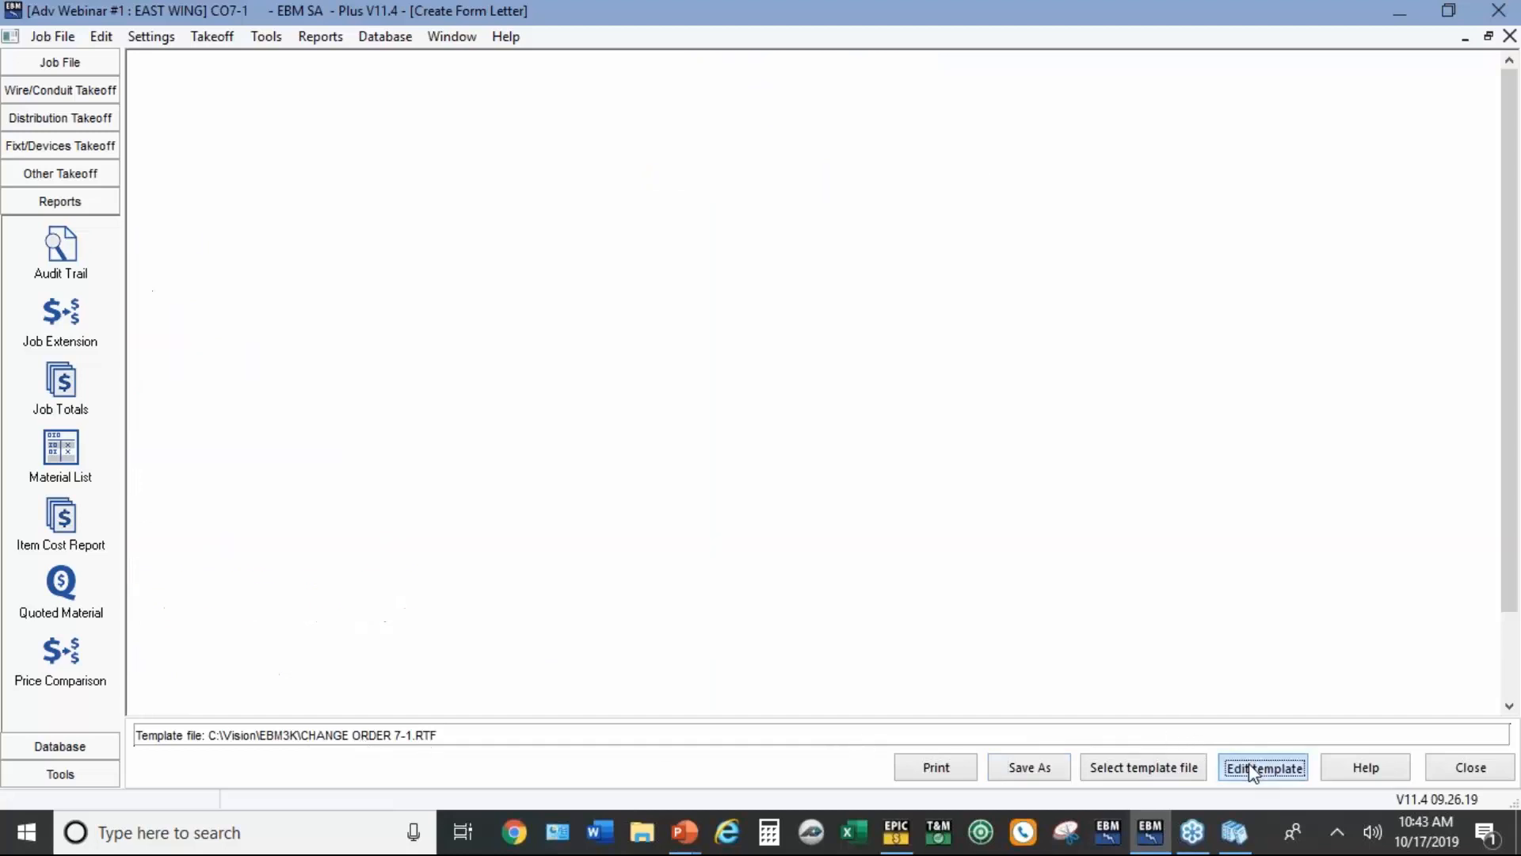
pyautogui.scroll(-1, 730, 449)
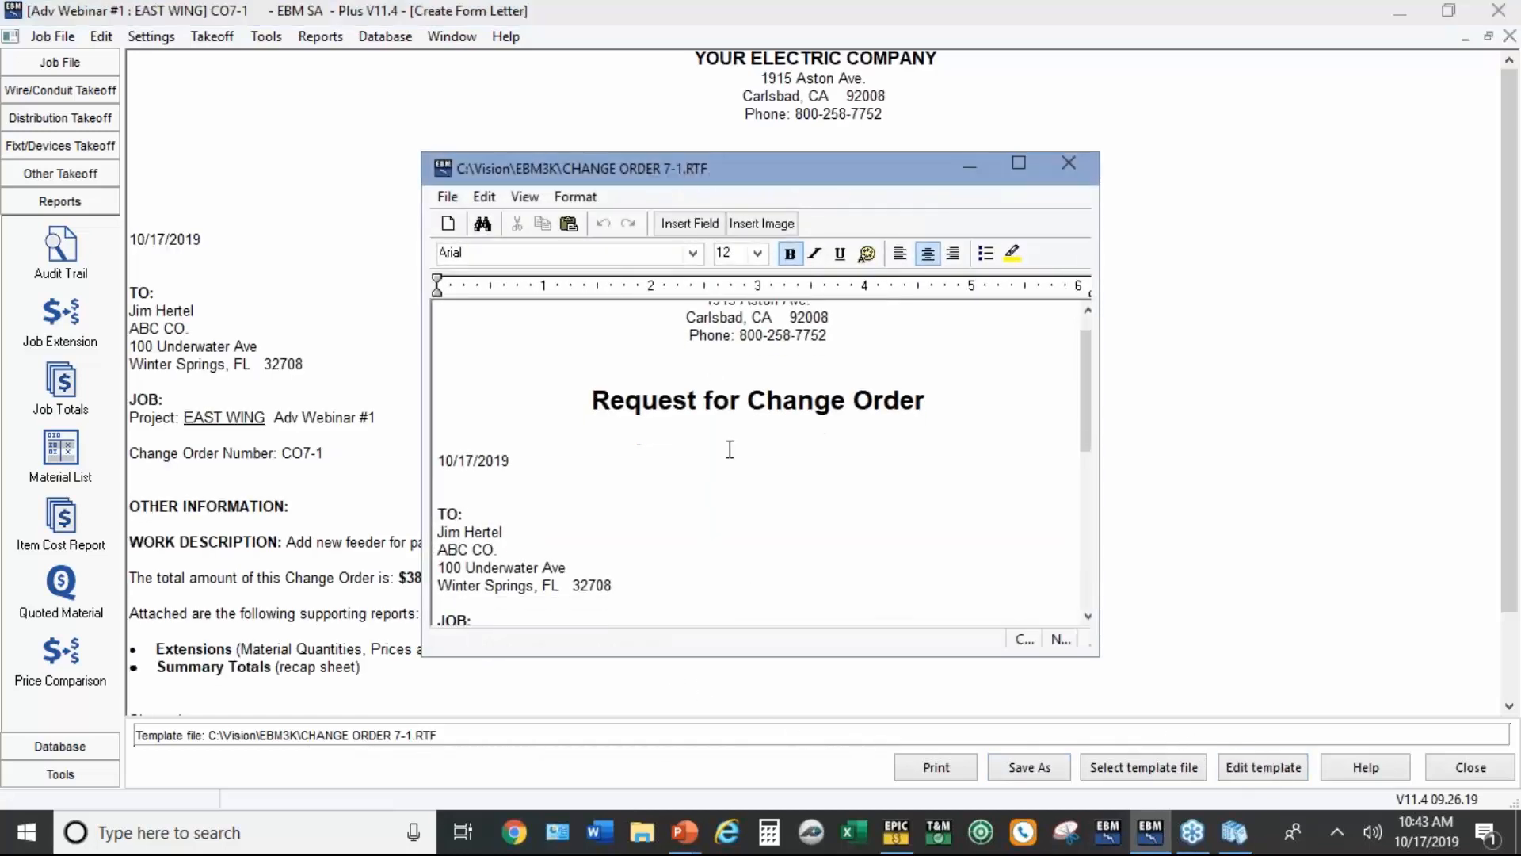
pyautogui.scroll(-5, 729, 450)
pyautogui.click(648, 519)
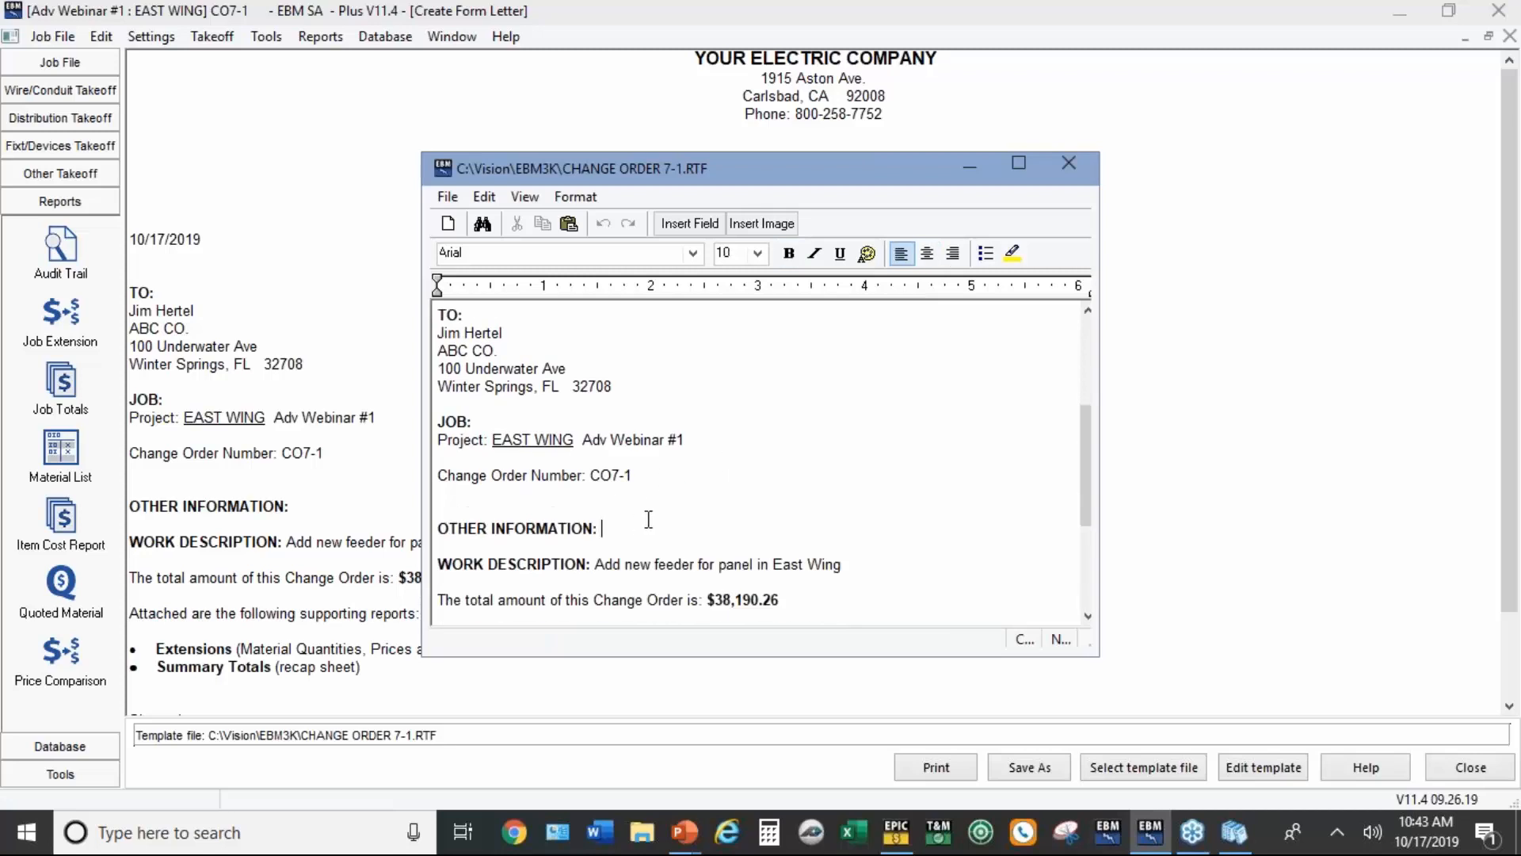
pyautogui.press('capslock')
pyautogui.write('Per revised drawings dated 9')
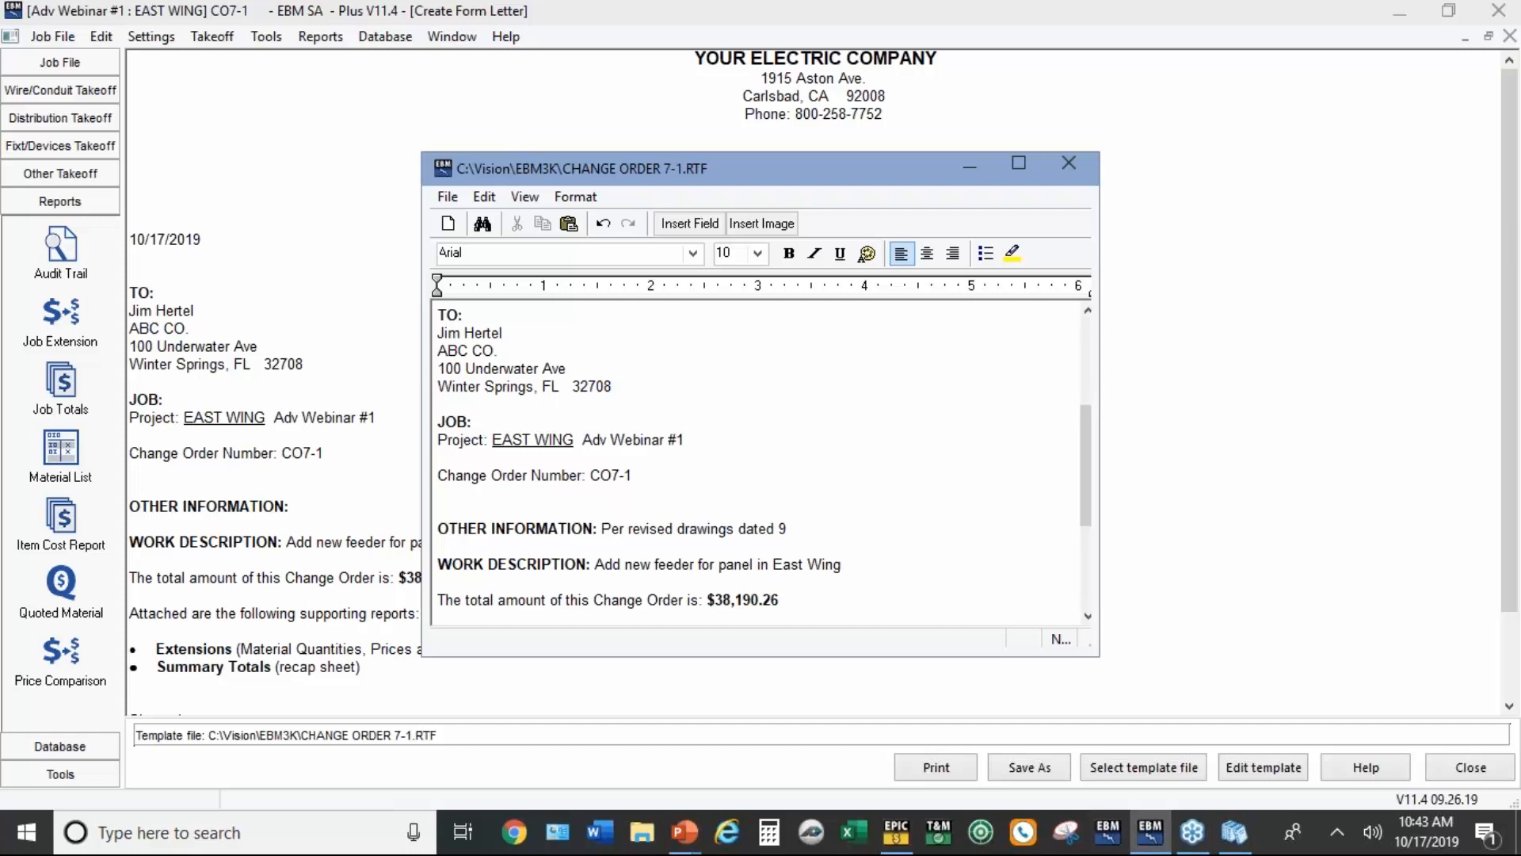
pyautogui.write('-30-19')
pyautogui.click(1069, 161)
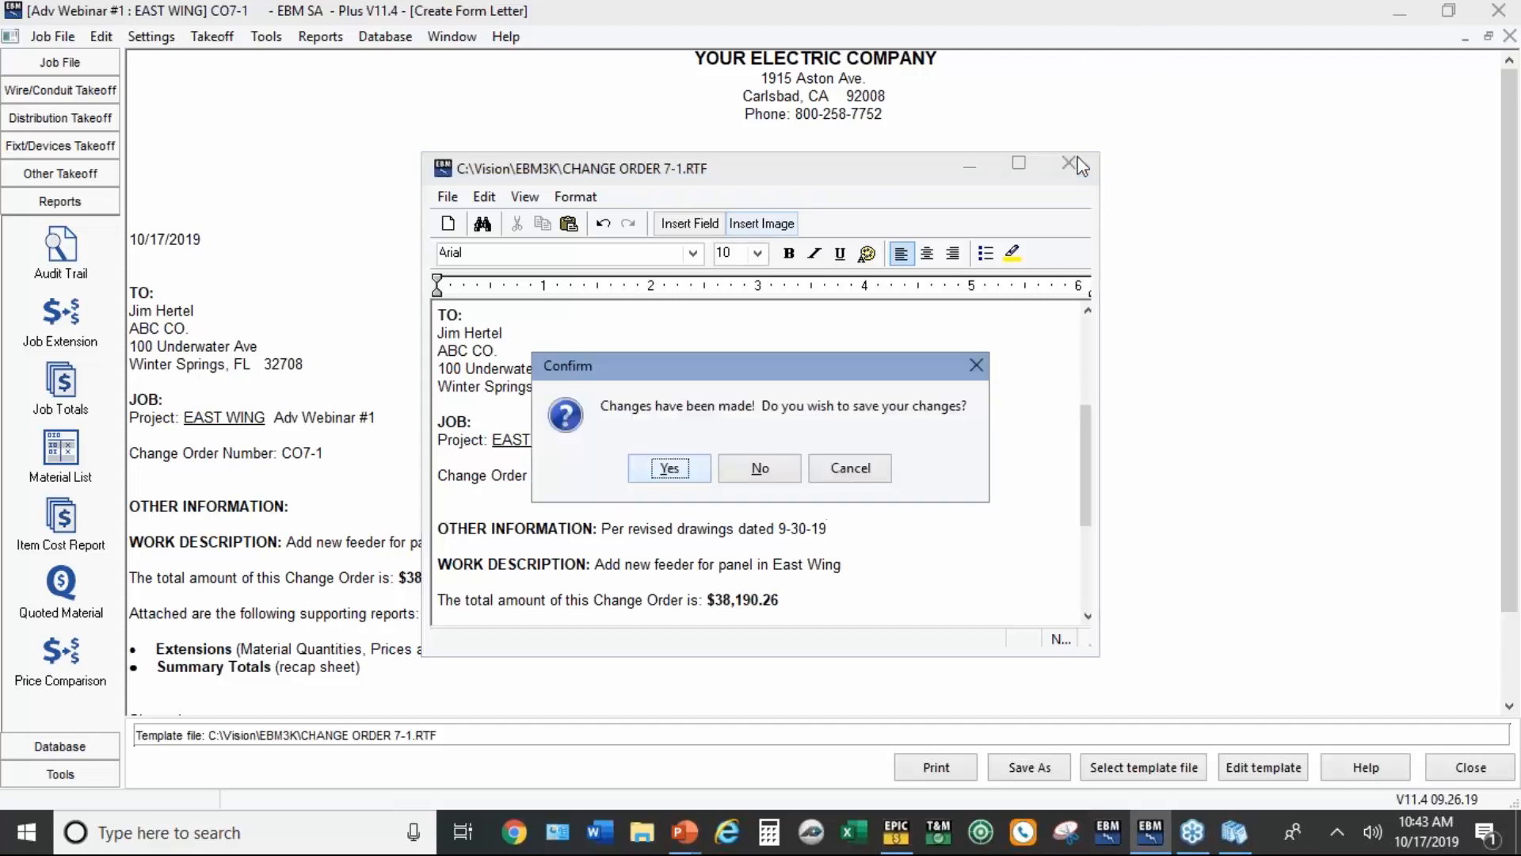
pyautogui.click(669, 467)
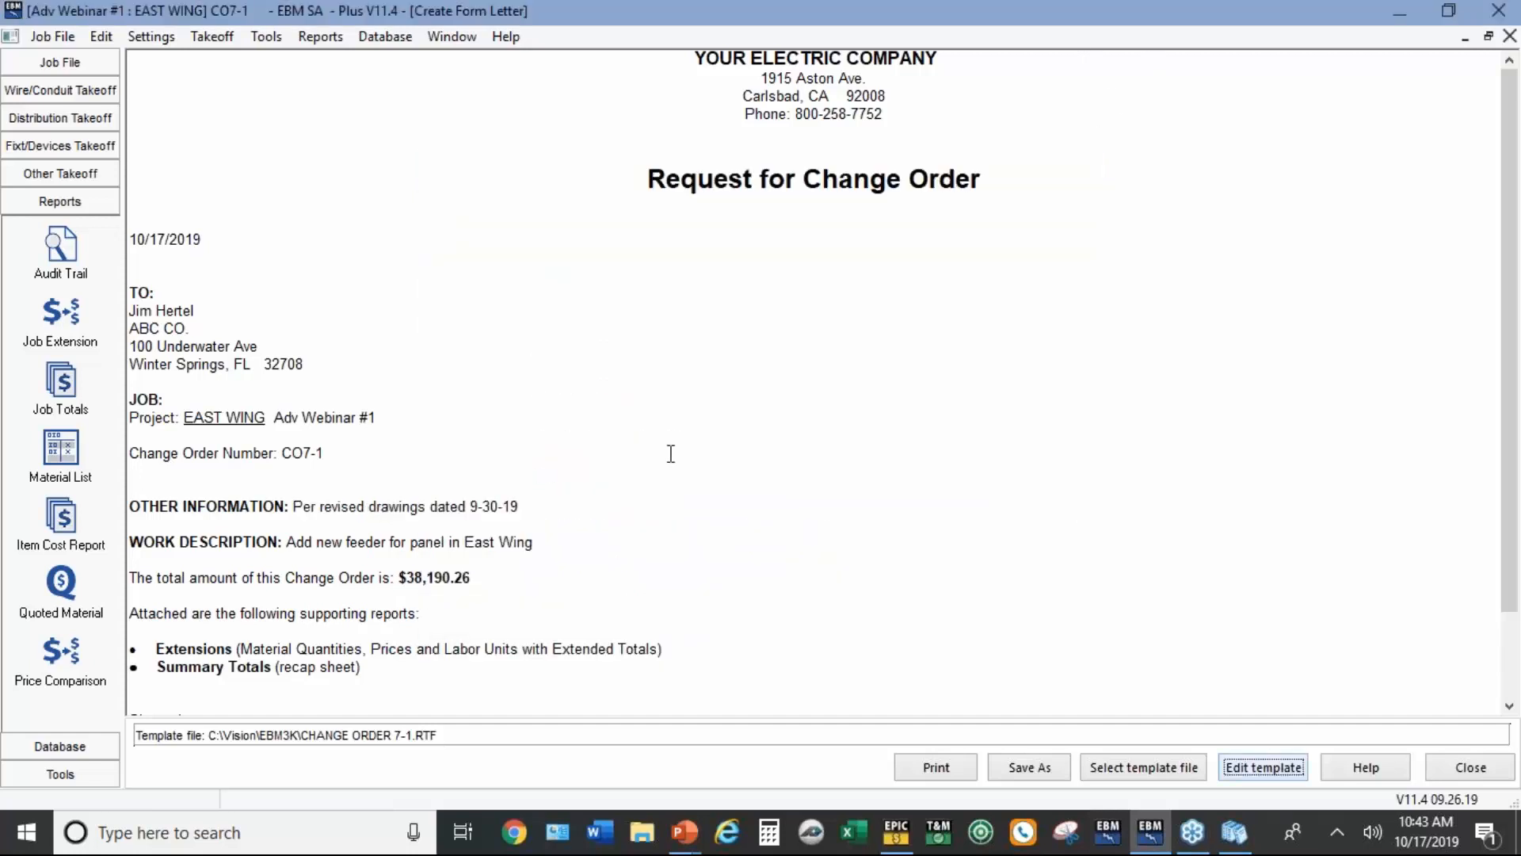
# Step: Check which printers the letter can be sent to in the print setup and leave without printing
pyautogui.click(938, 769)
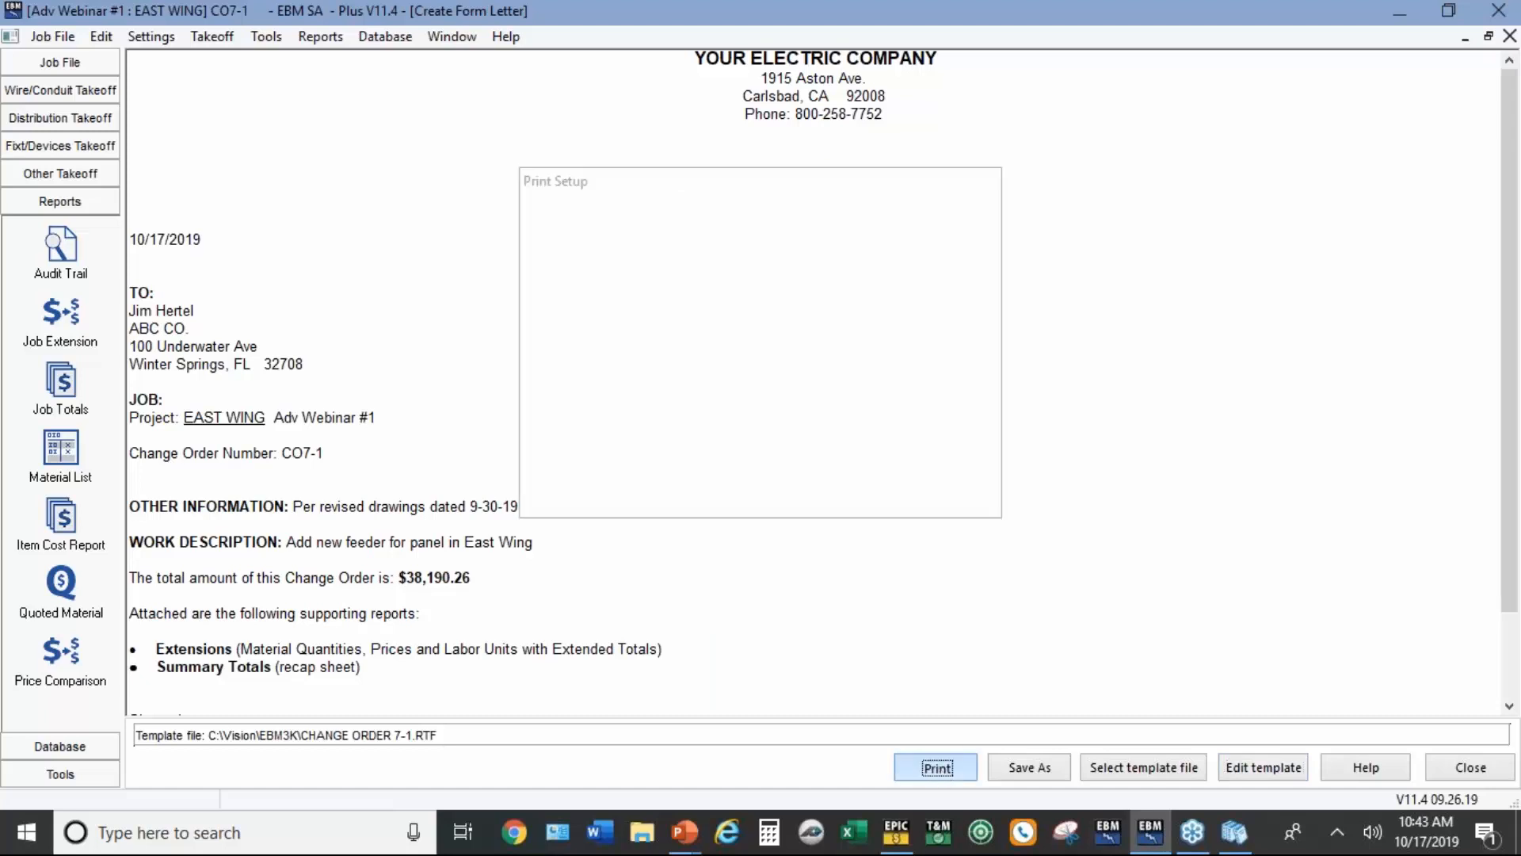
pyautogui.click(847, 247)
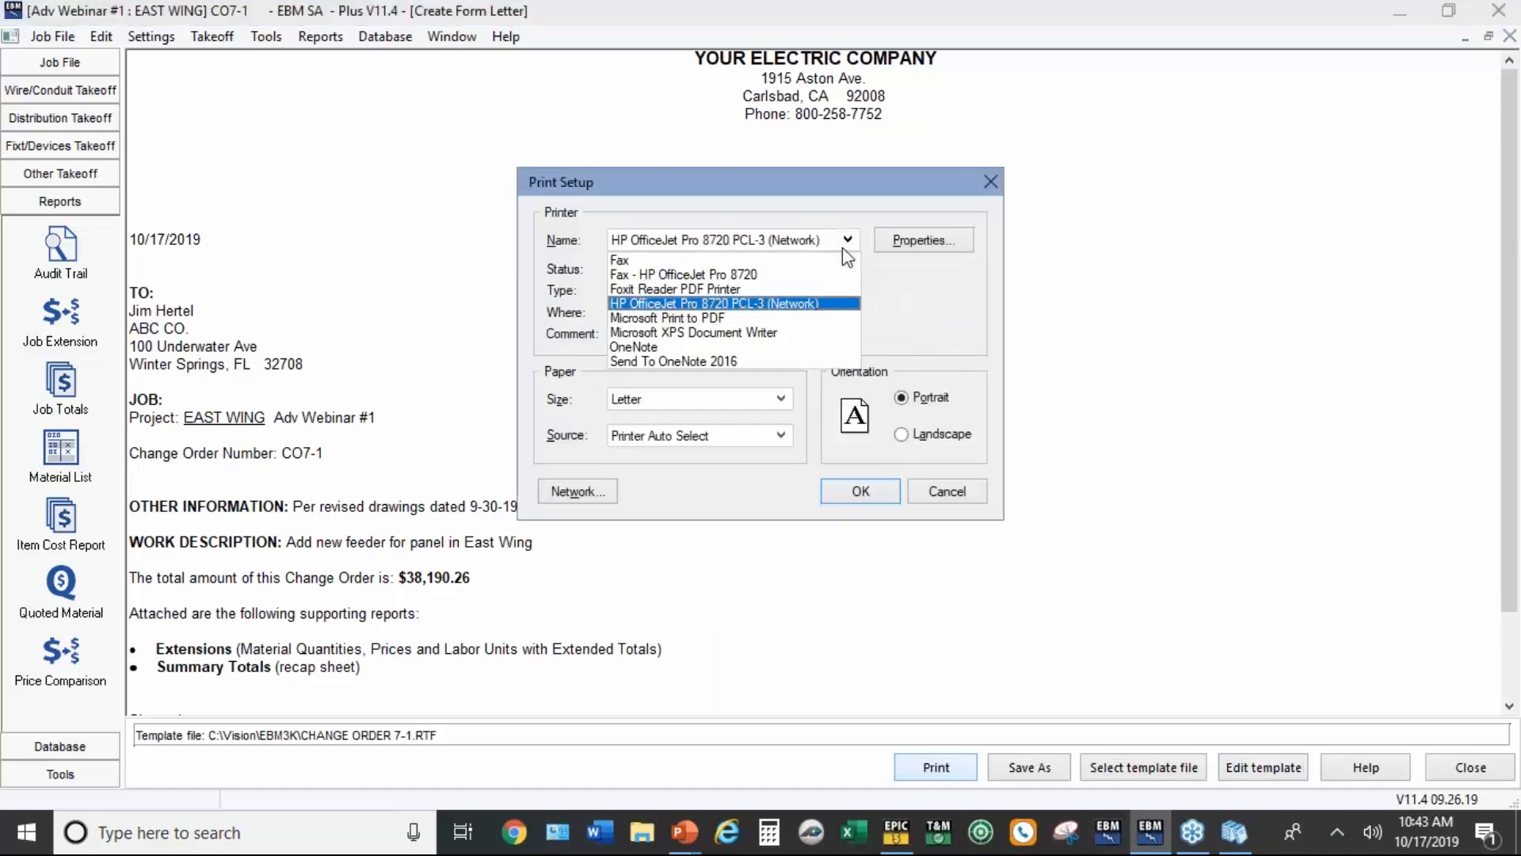
pyautogui.click(1124, 316)
pyautogui.click(851, 247)
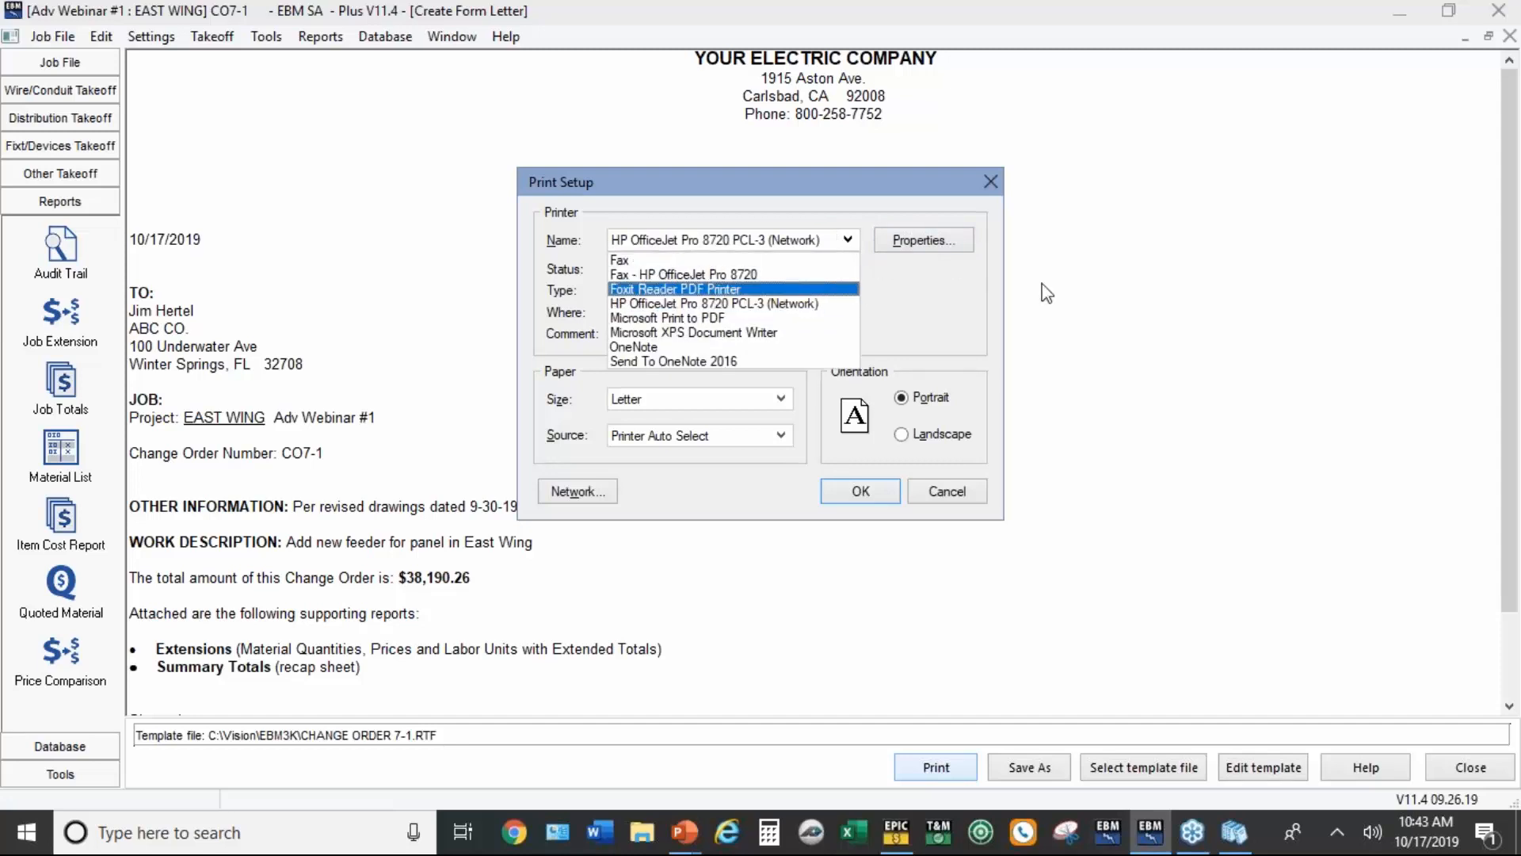
pyautogui.click(1126, 292)
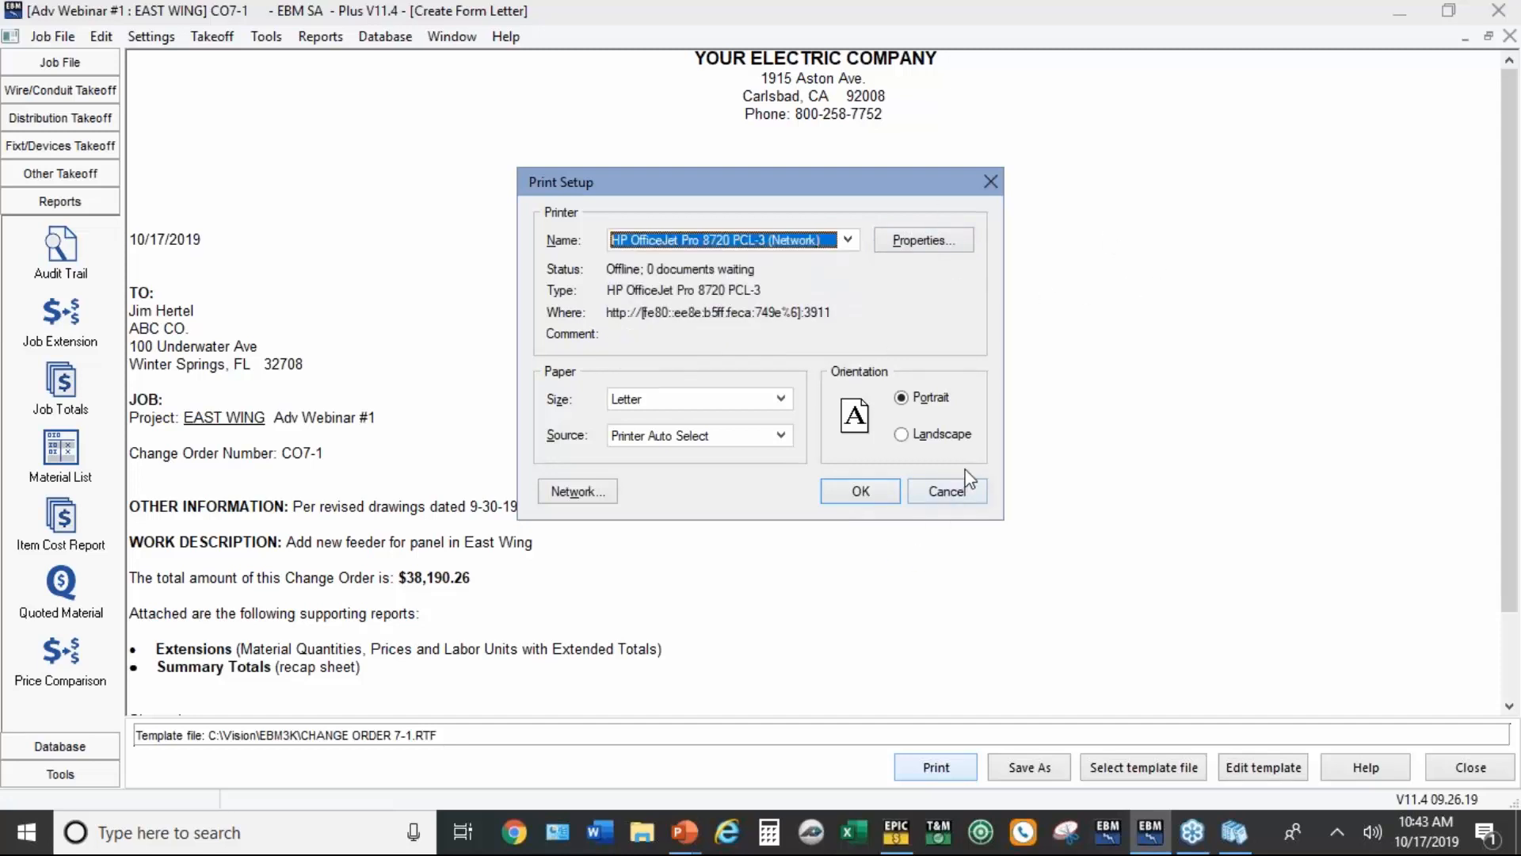
pyautogui.click(958, 491)
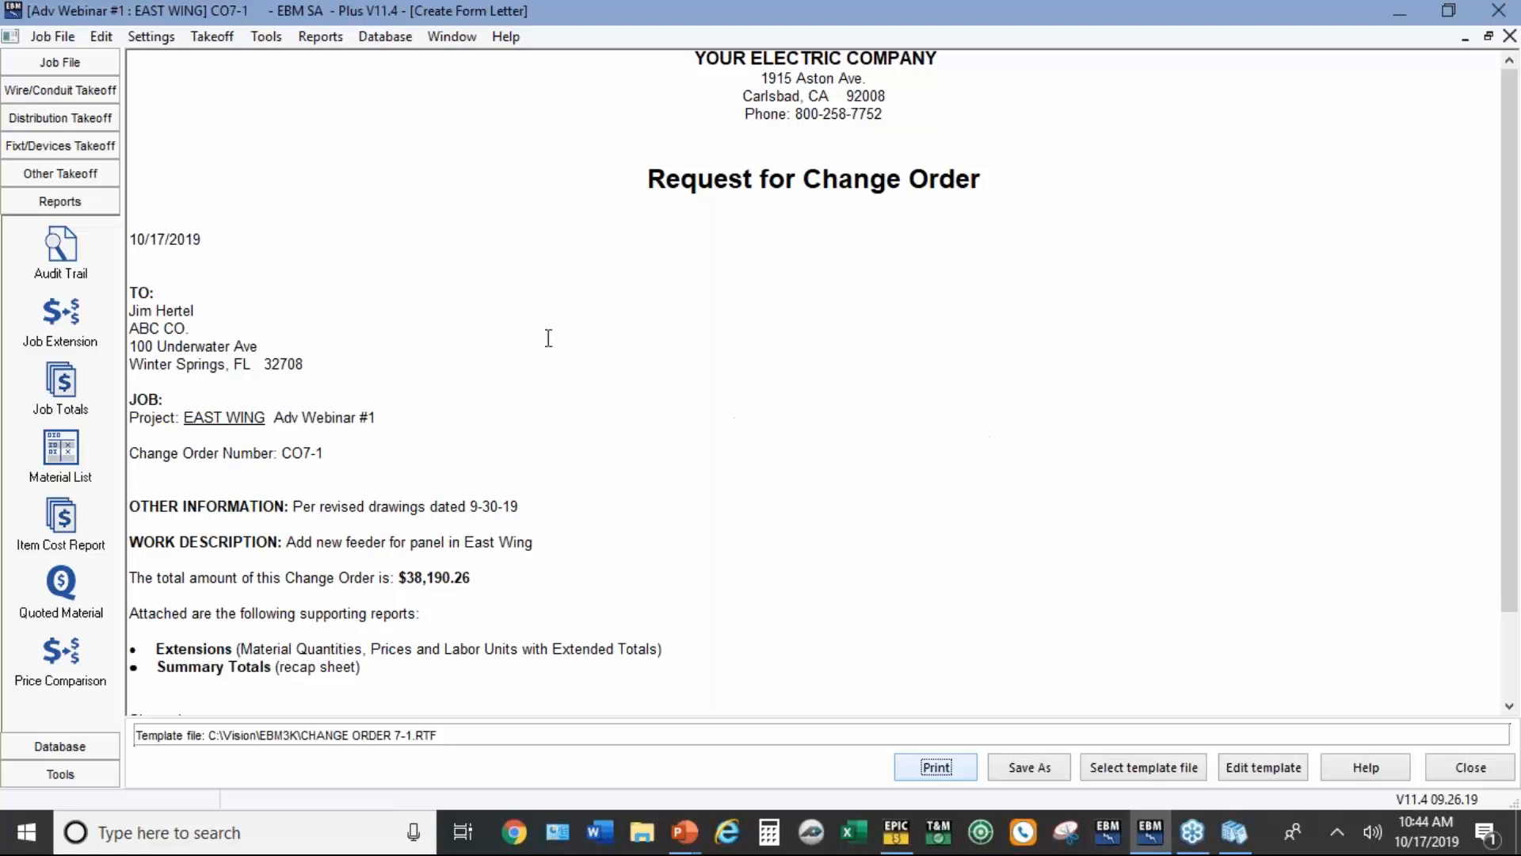
# Step: Examine the change orders stored under the Adv Webinar #1 job in the jobs list and close the list
pyautogui.click(79, 62)
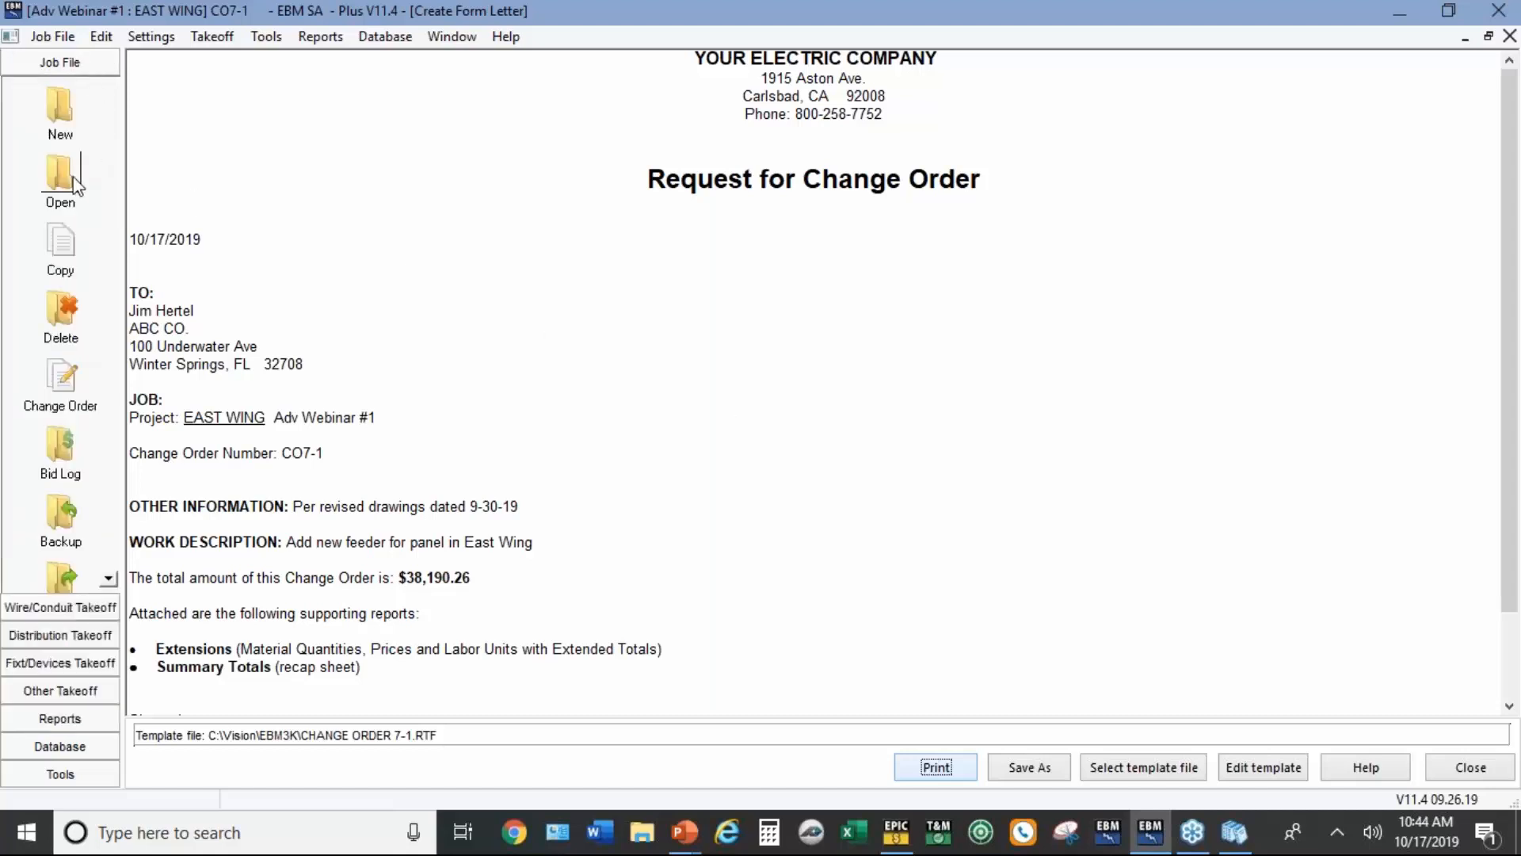
pyautogui.click(76, 184)
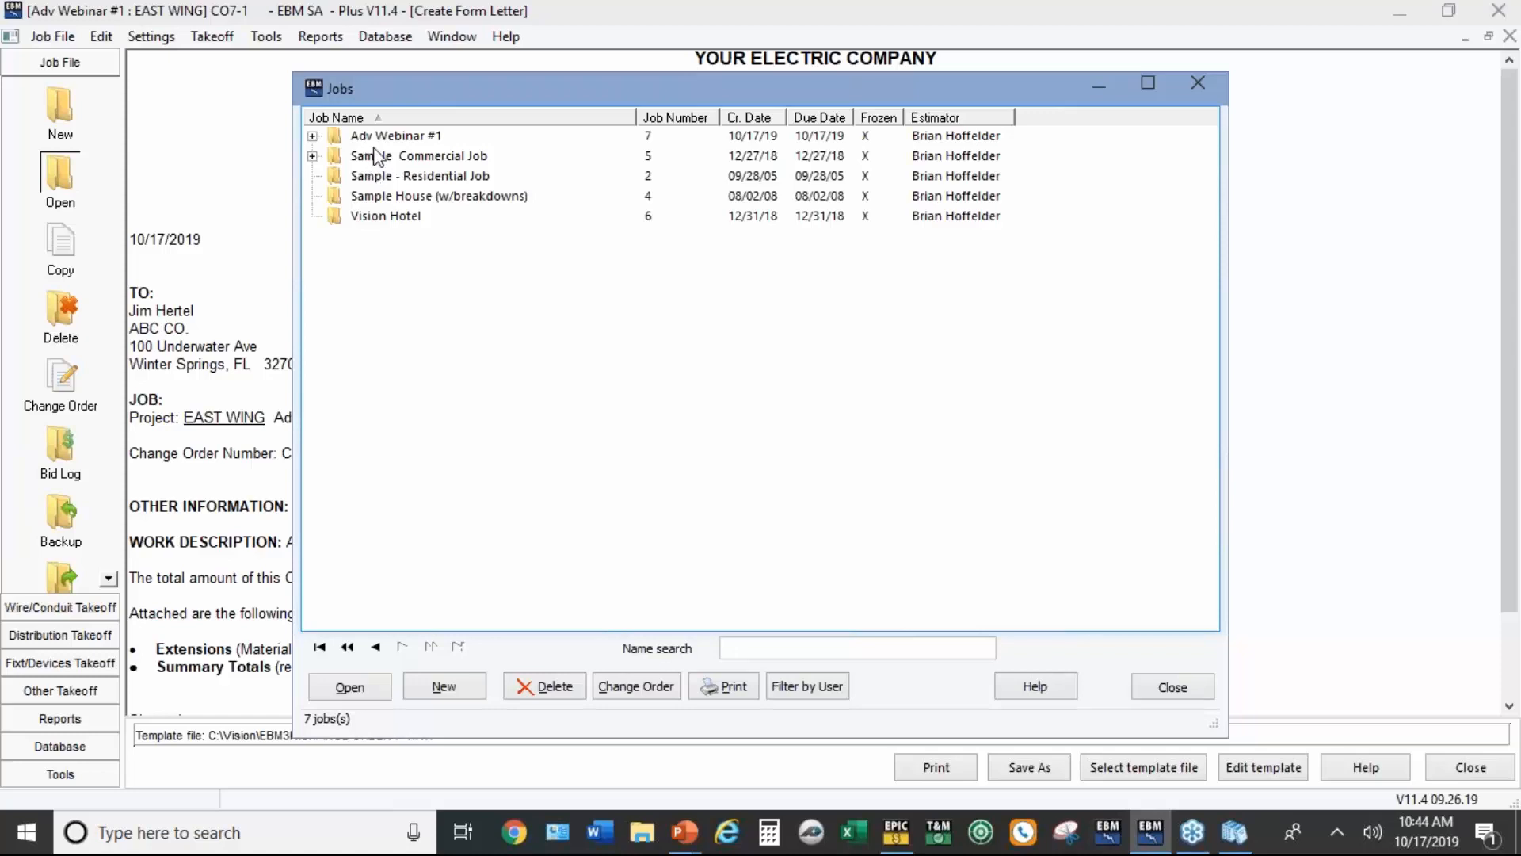
pyautogui.click(313, 136)
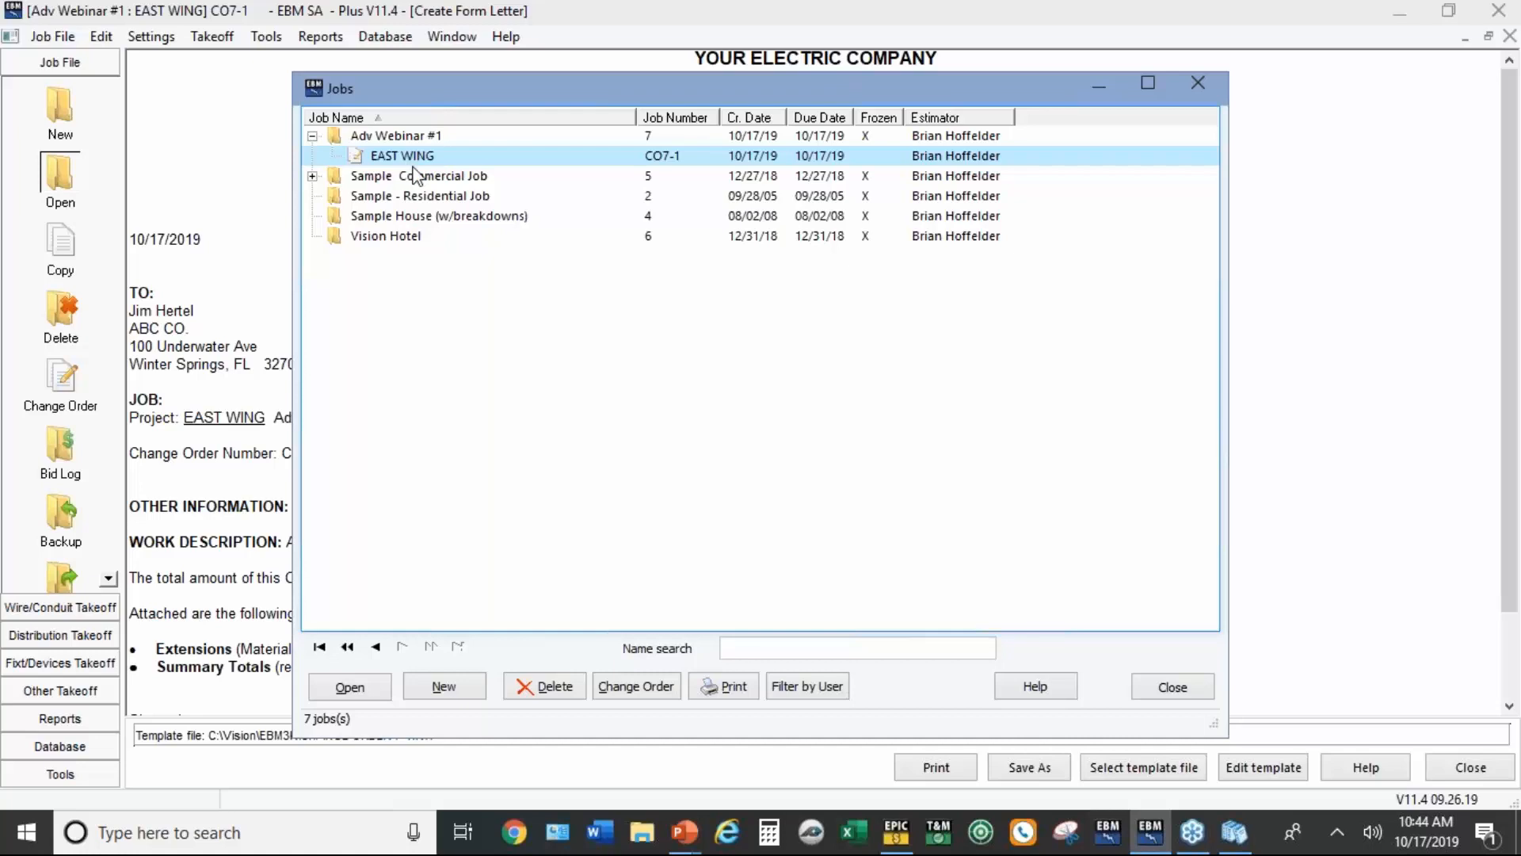
pyautogui.click(1172, 686)
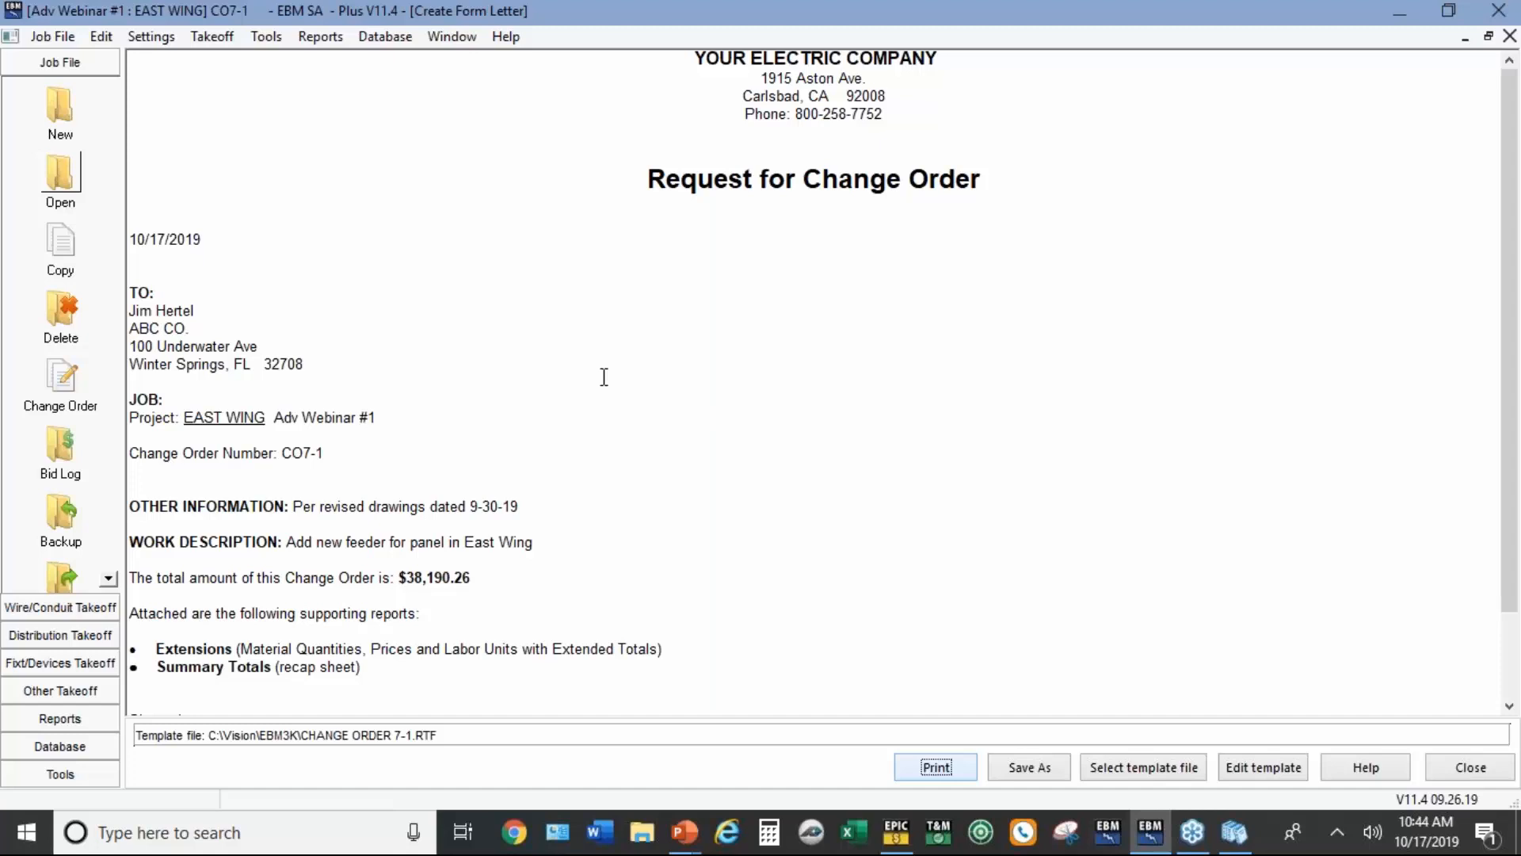
# Step: Create a new job named VISION HOTEL
pyautogui.click(69, 117)
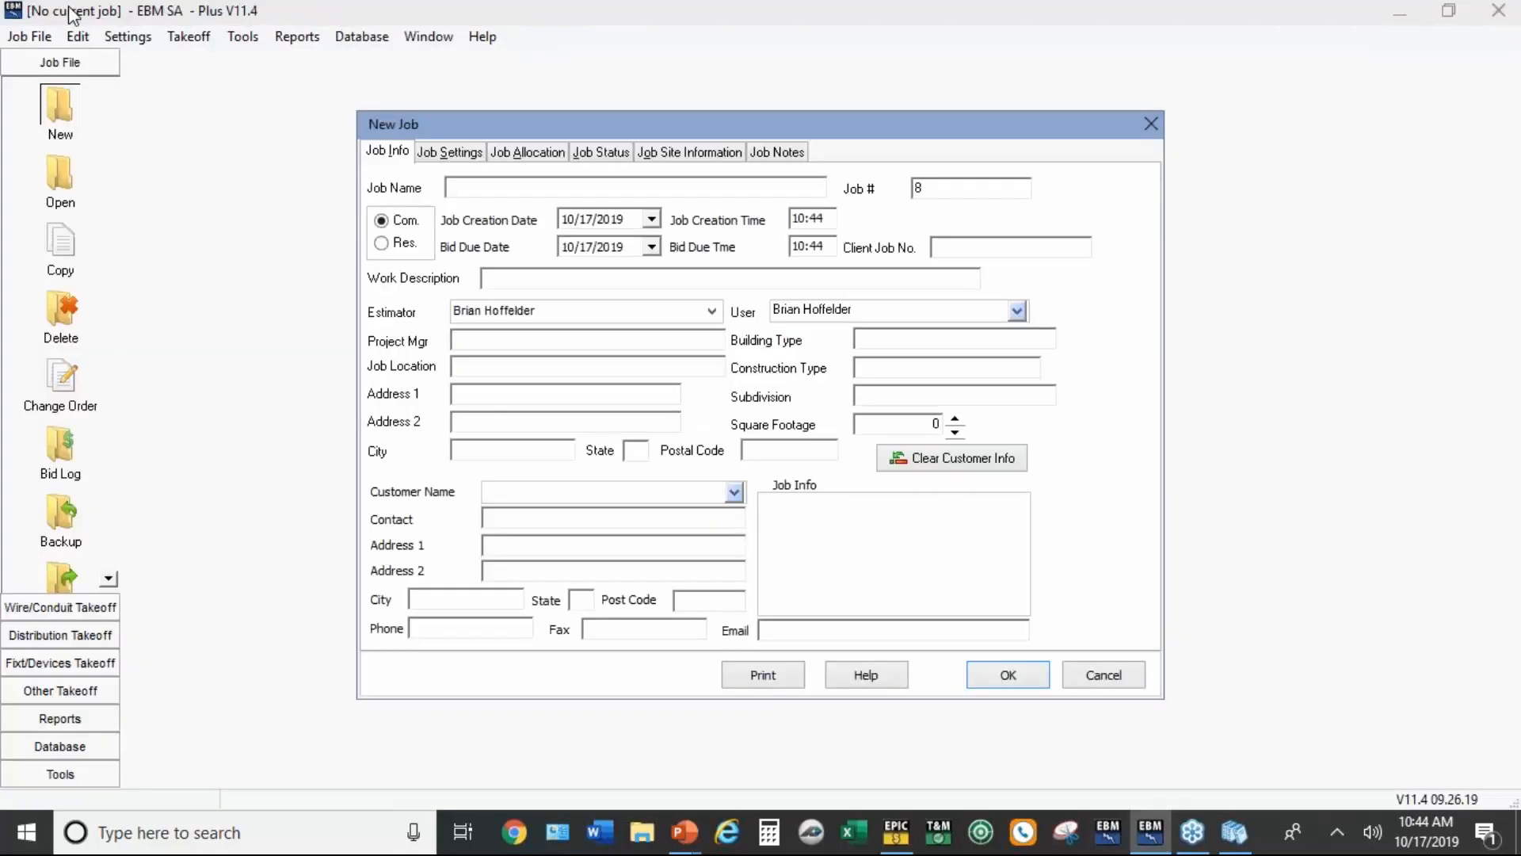
pyautogui.write('visio')
pyautogui.press('BackSpace')
pyautogui.press('BackSpace')
pyautogui.press('BackSpace')
pyautogui.press('BackSpace')
pyautogui.press('BackSpace')
pyautogui.write('VISION HOTEL')
pyautogui.press('Return')
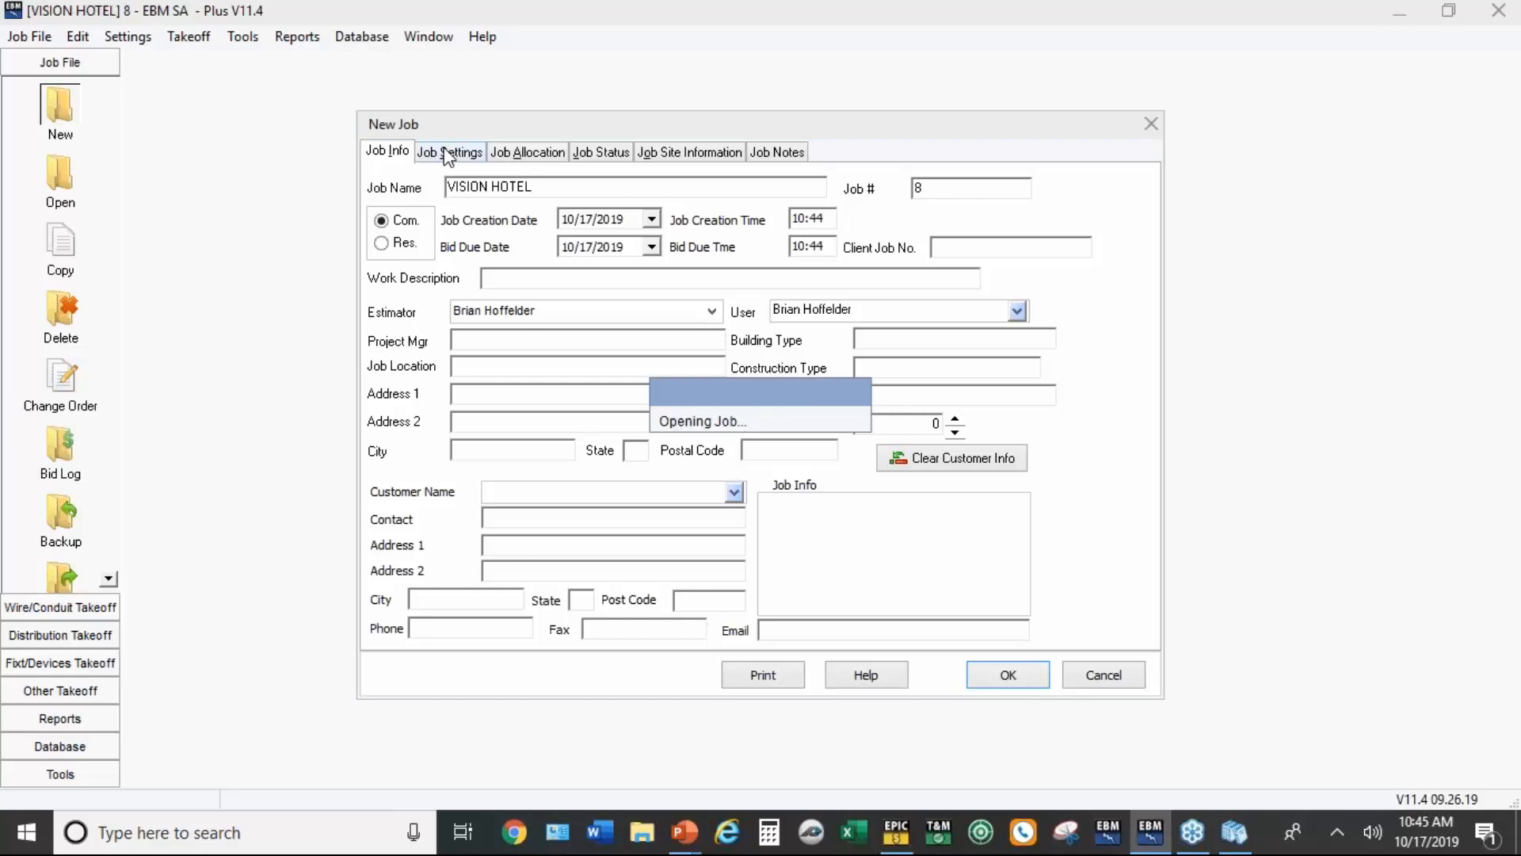
# Step: Rename Section #1 as COMMON AREA in the new job's section settings
pyautogui.click(449, 152)
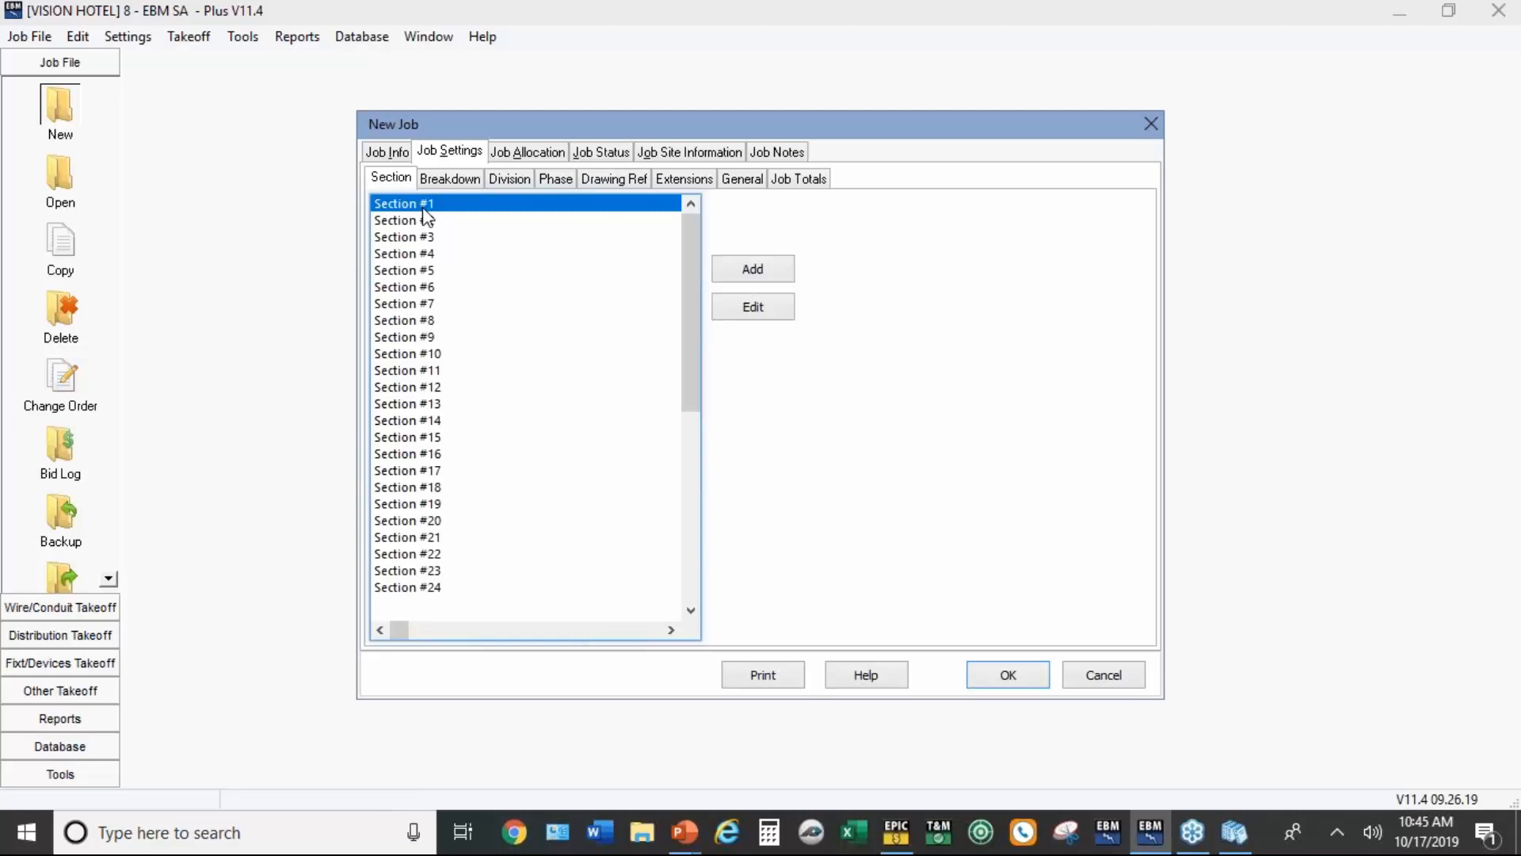
pyautogui.click(753, 308)
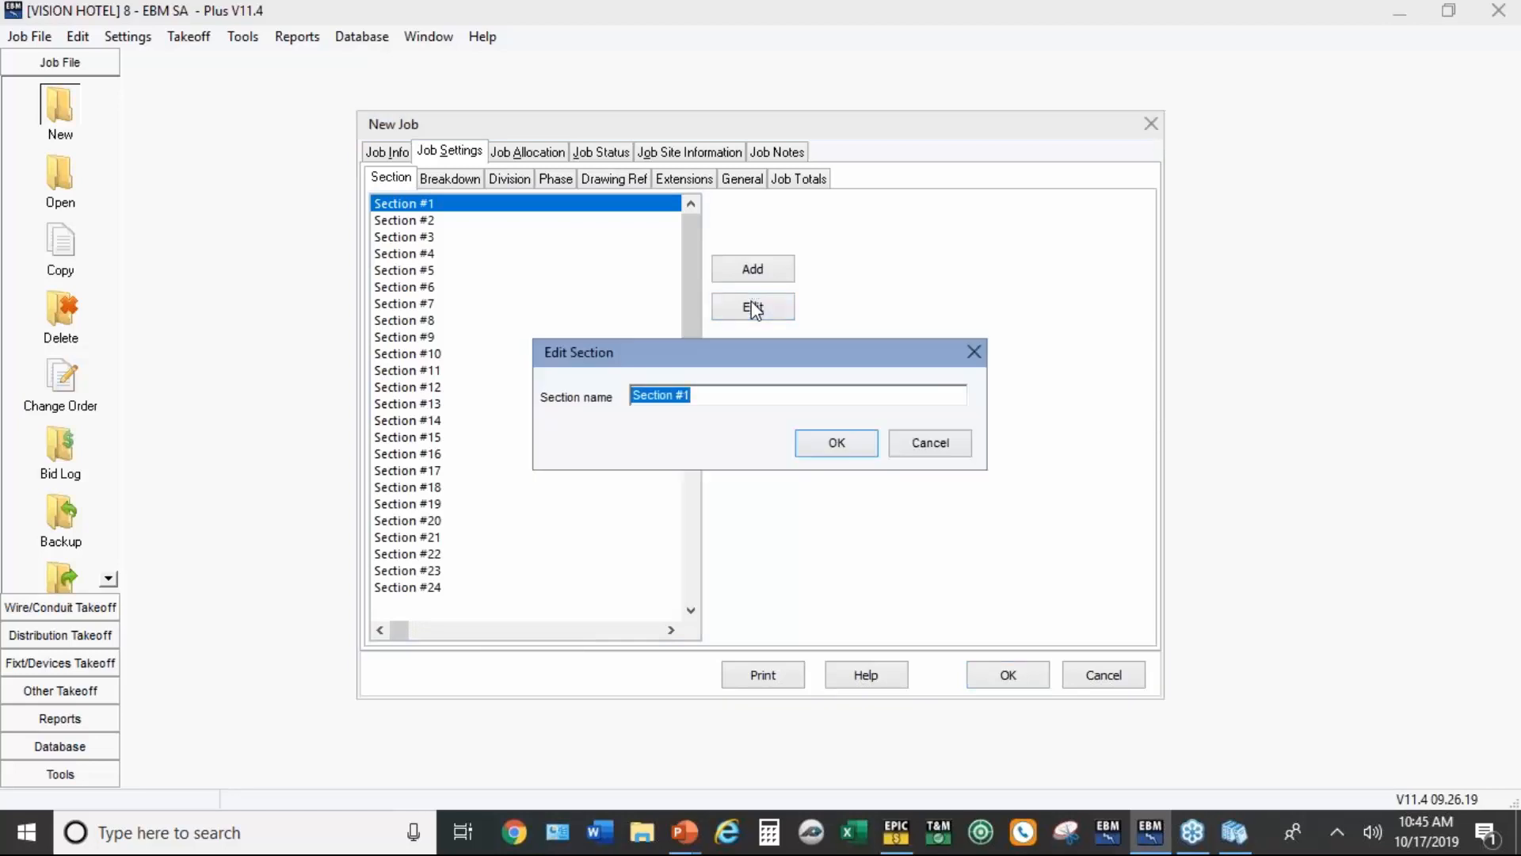
pyautogui.write('COMMON AREA')
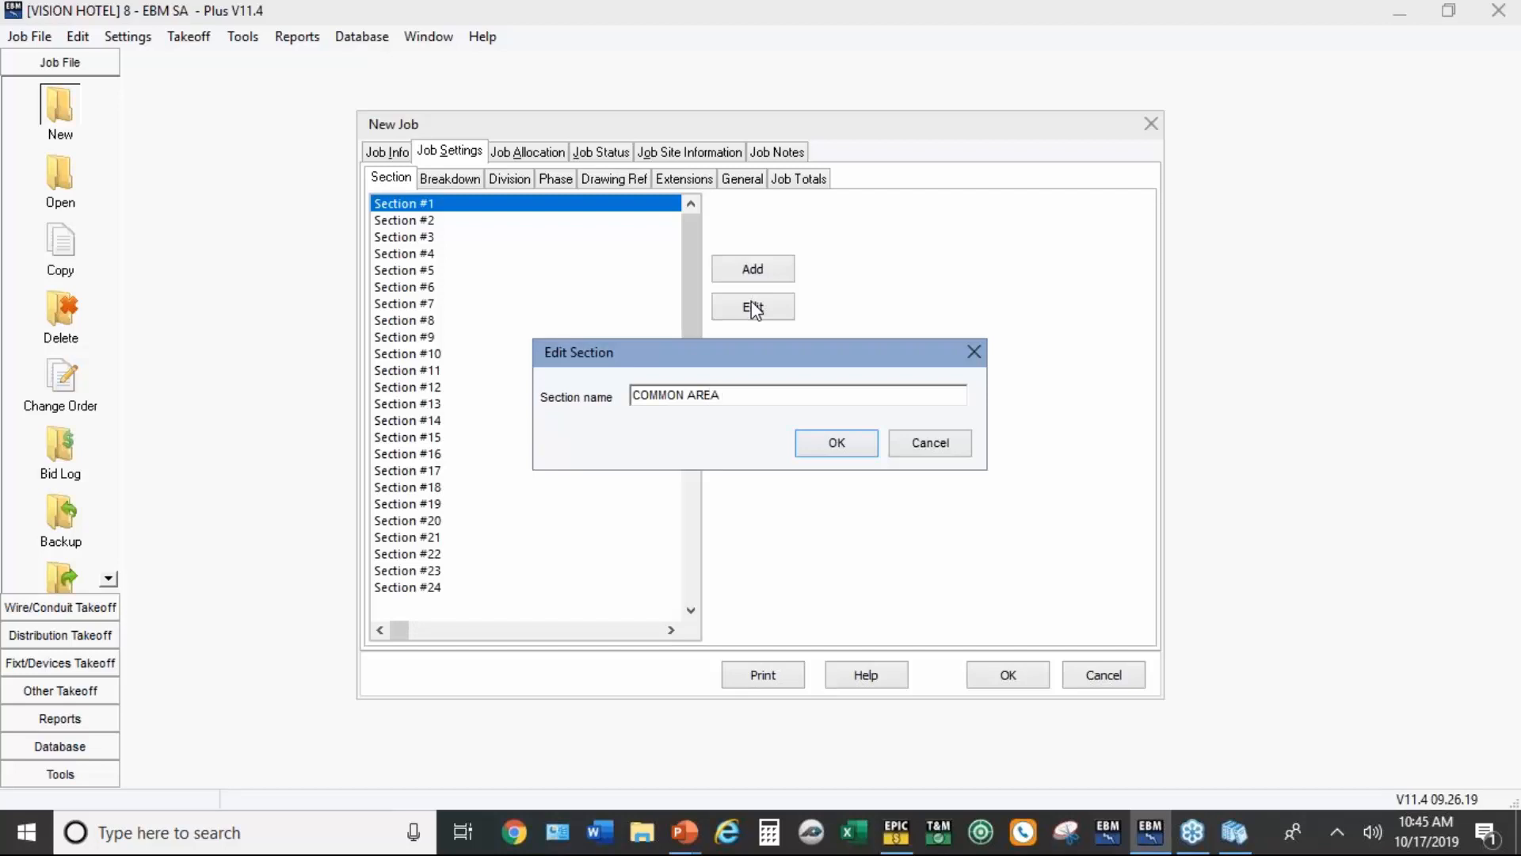
pyautogui.click(807, 445)
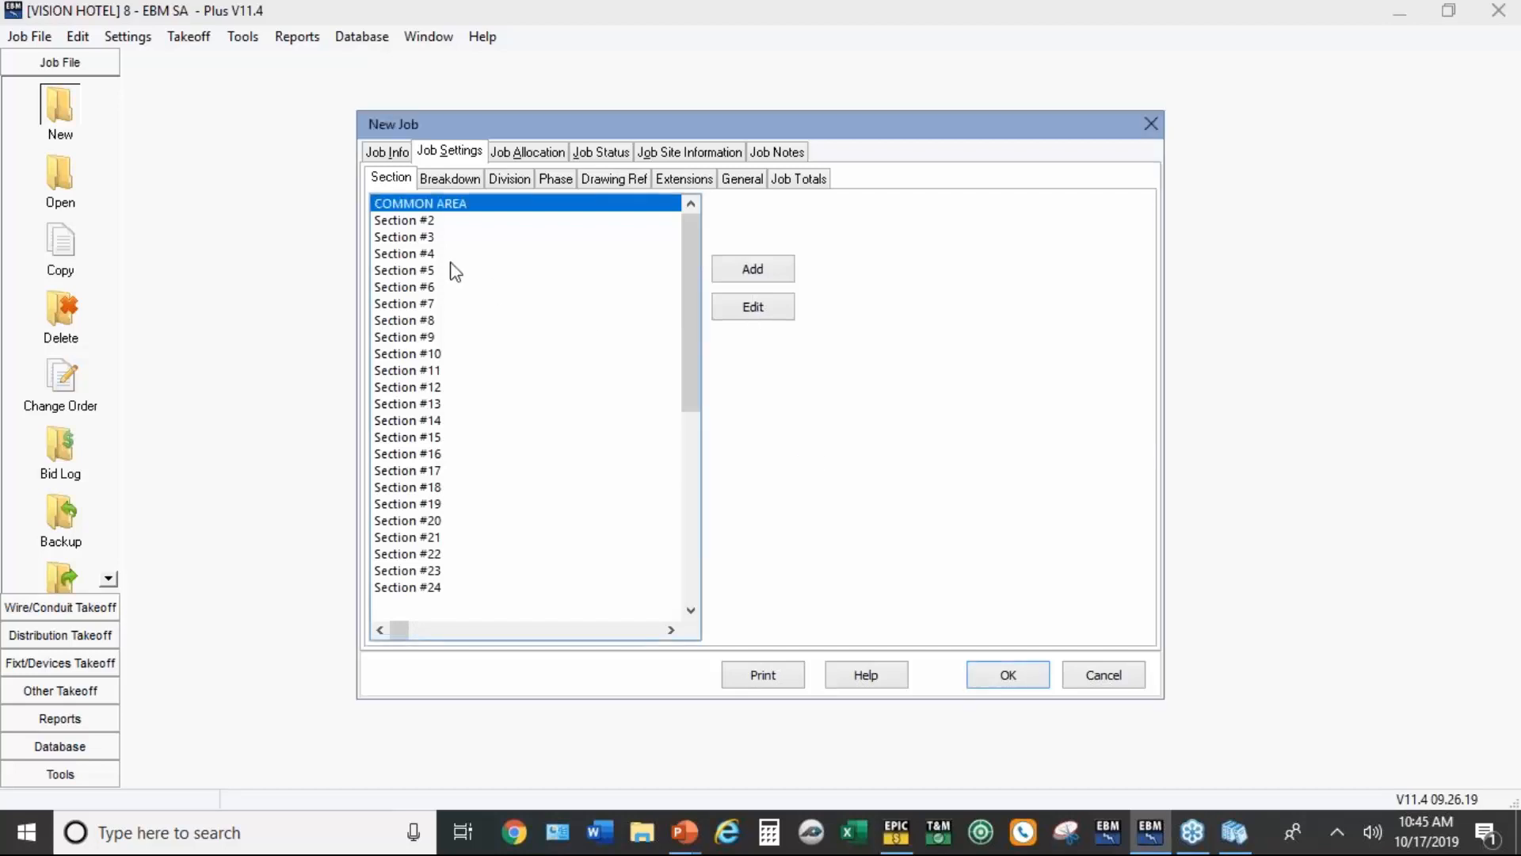
# Step: Rename Section #2 of the job as STANDARD ROOM
pyautogui.click(422, 221)
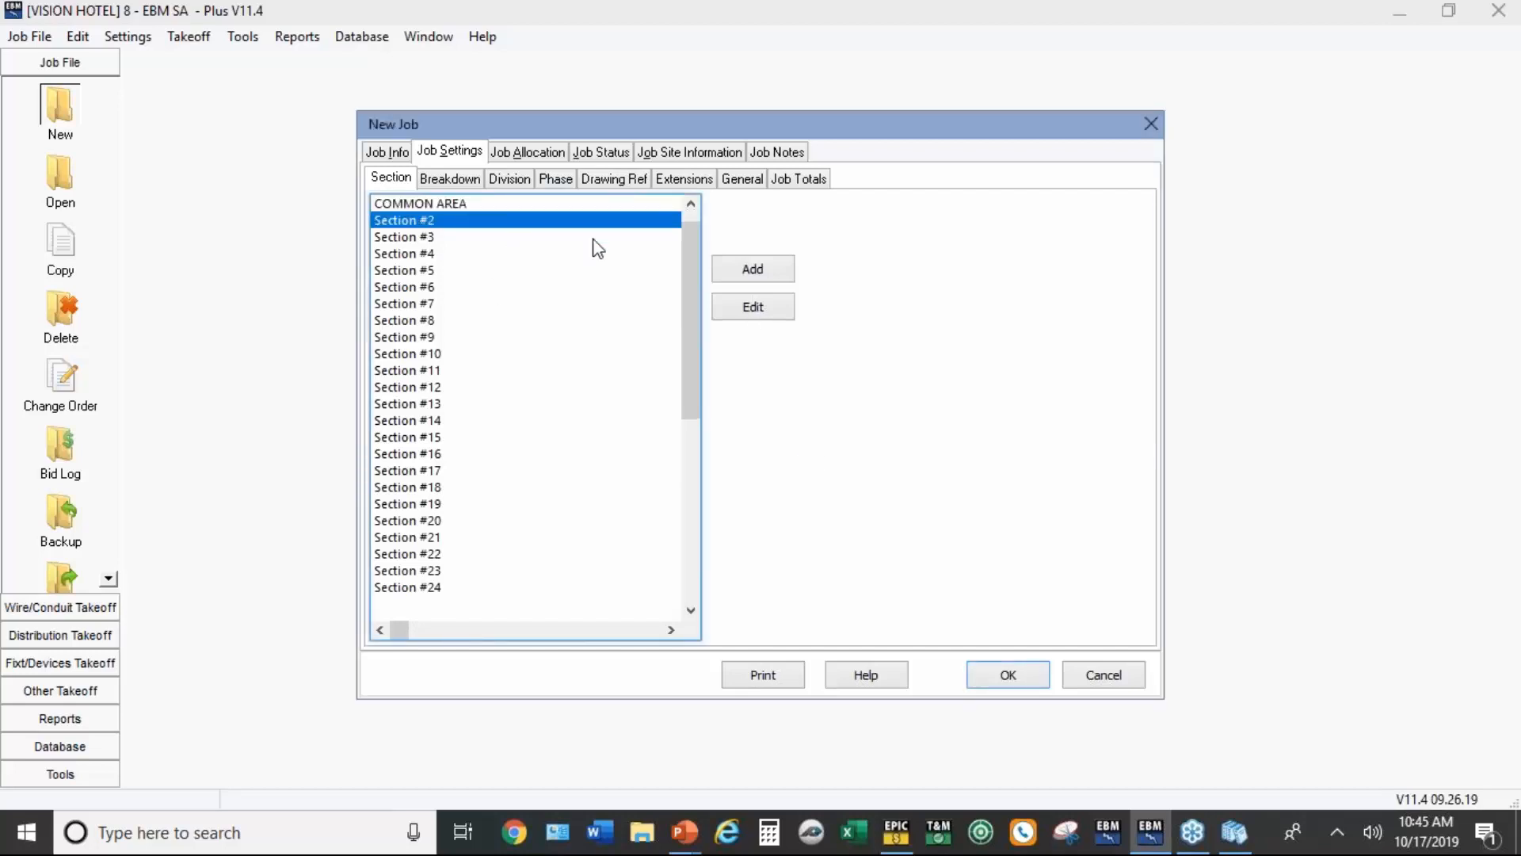
pyautogui.click(753, 306)
pyautogui.write('SANT')
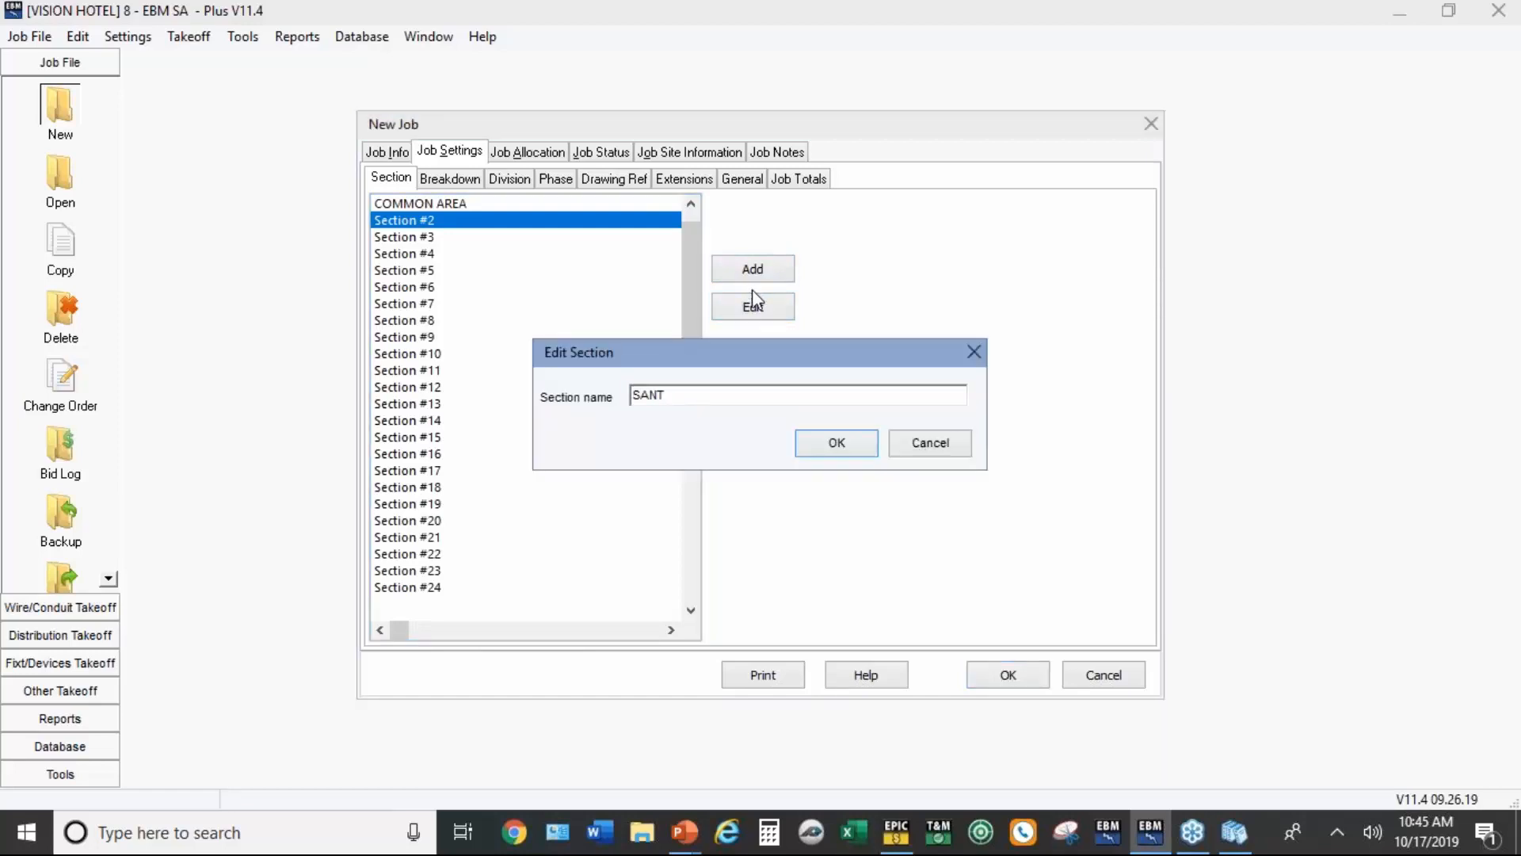
pyautogui.press('BackSpace')
pyautogui.press('BackSpace')
pyautogui.press('BackSpace')
pyautogui.write('TANDARD')
pyautogui.press('BackSpace')
pyautogui.write('D ROOM')
pyautogui.click(798, 444)
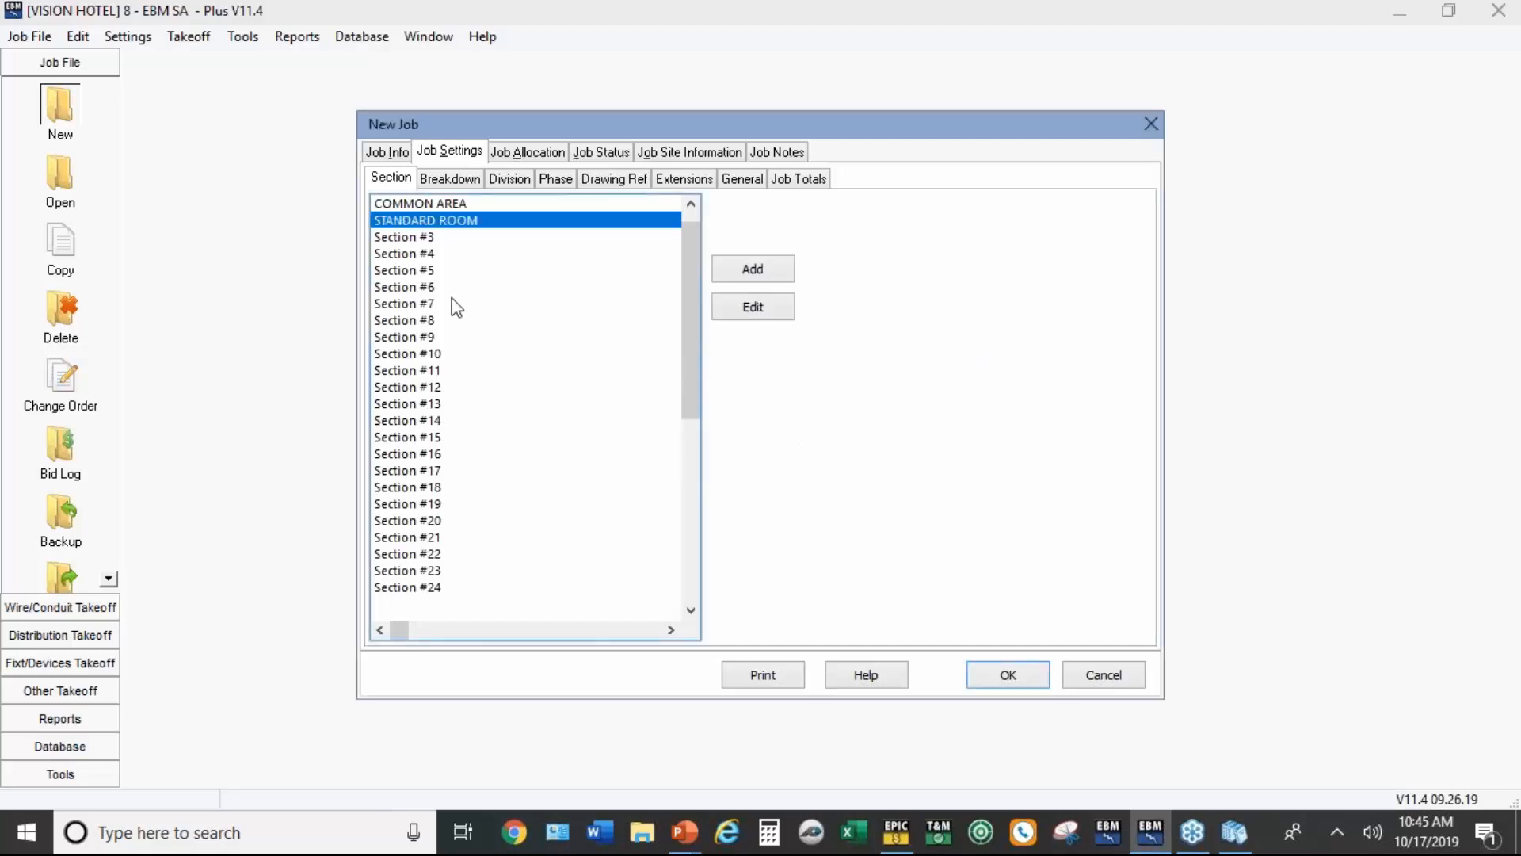
# Step: Rename Section #3 of the job as SUITE
pyautogui.click(383, 240)
pyautogui.click(734, 317)
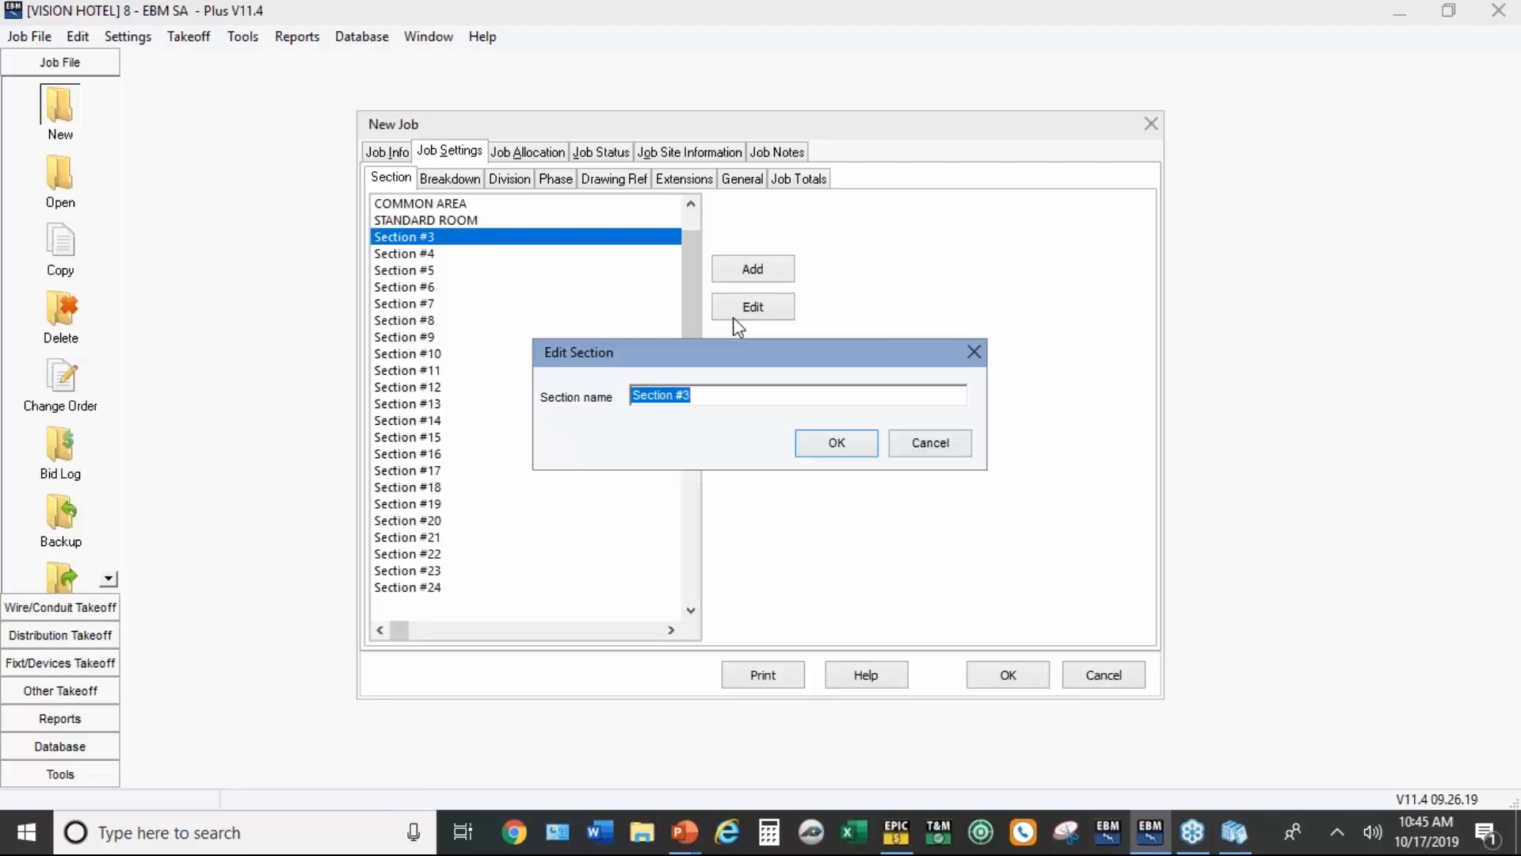
pyautogui.write('SUITE')
pyautogui.click(843, 450)
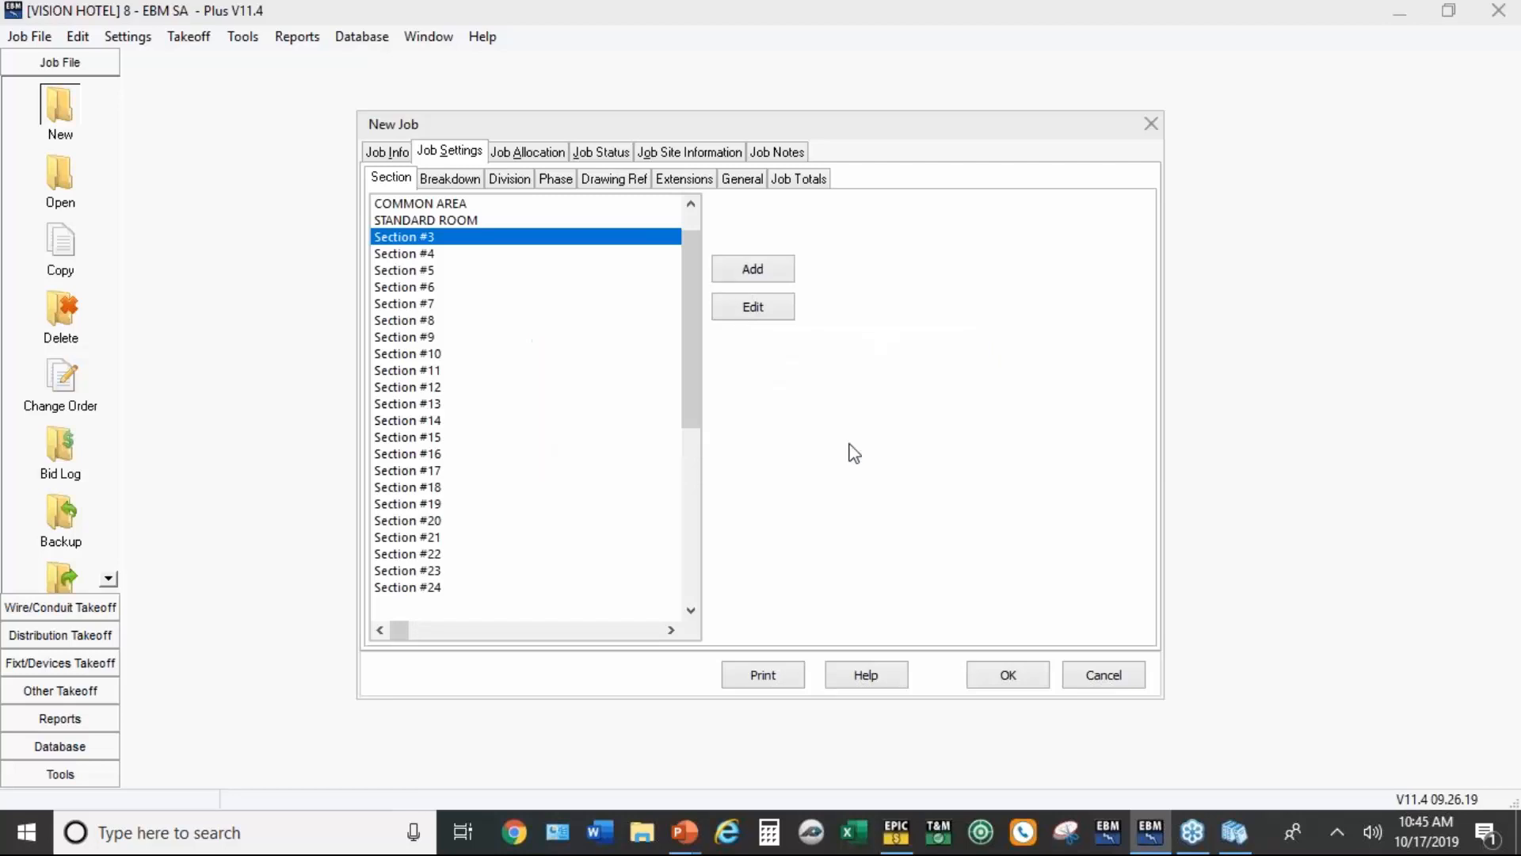
pyautogui.click(465, 205)
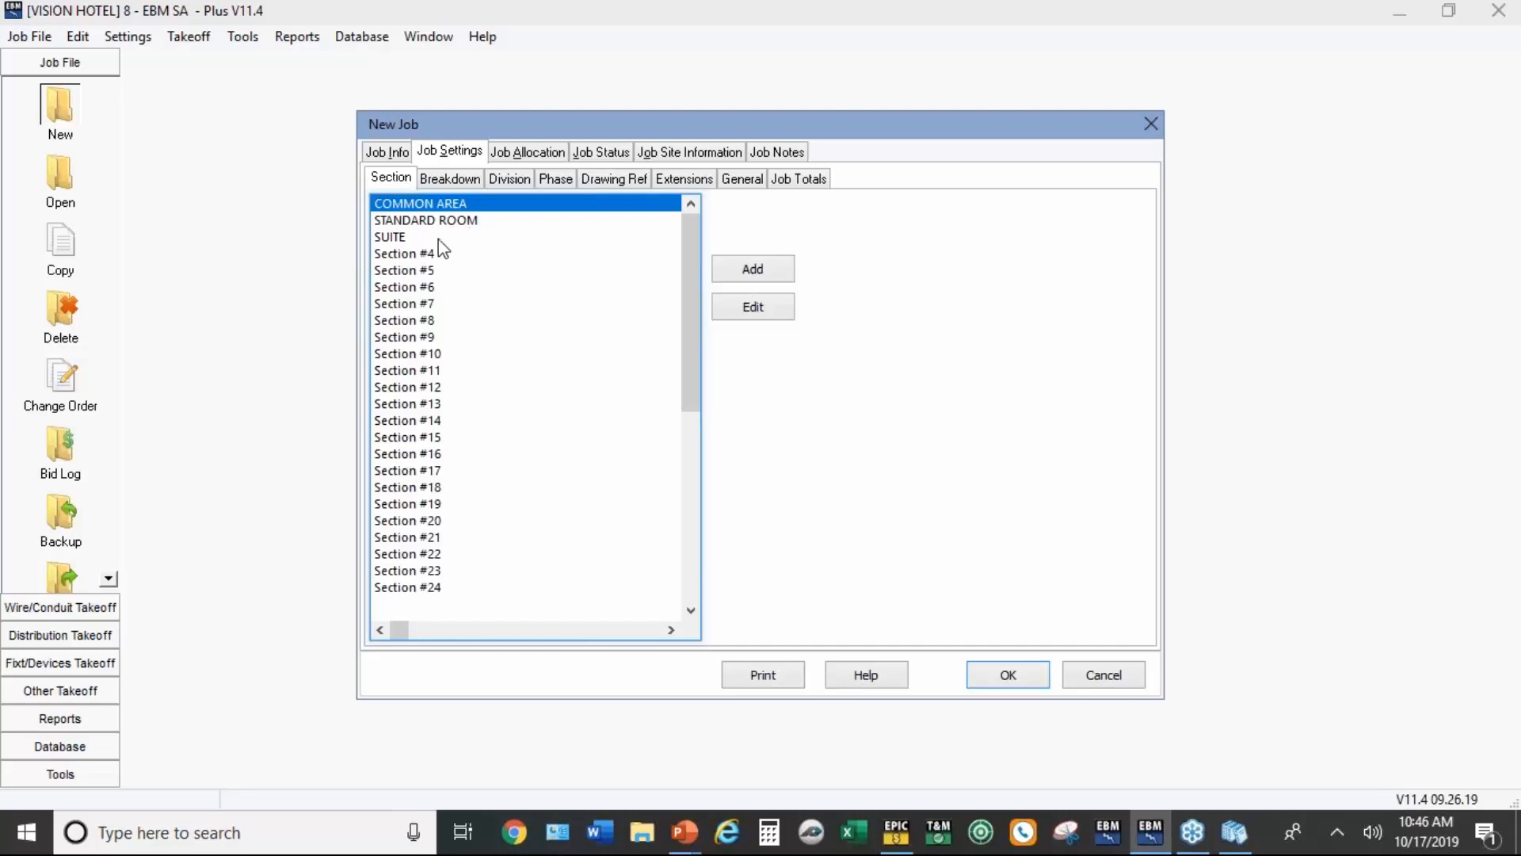
# Step: Rename Breakdown #1 as BASE BID in the job's breakdown settings
pyautogui.click(455, 187)
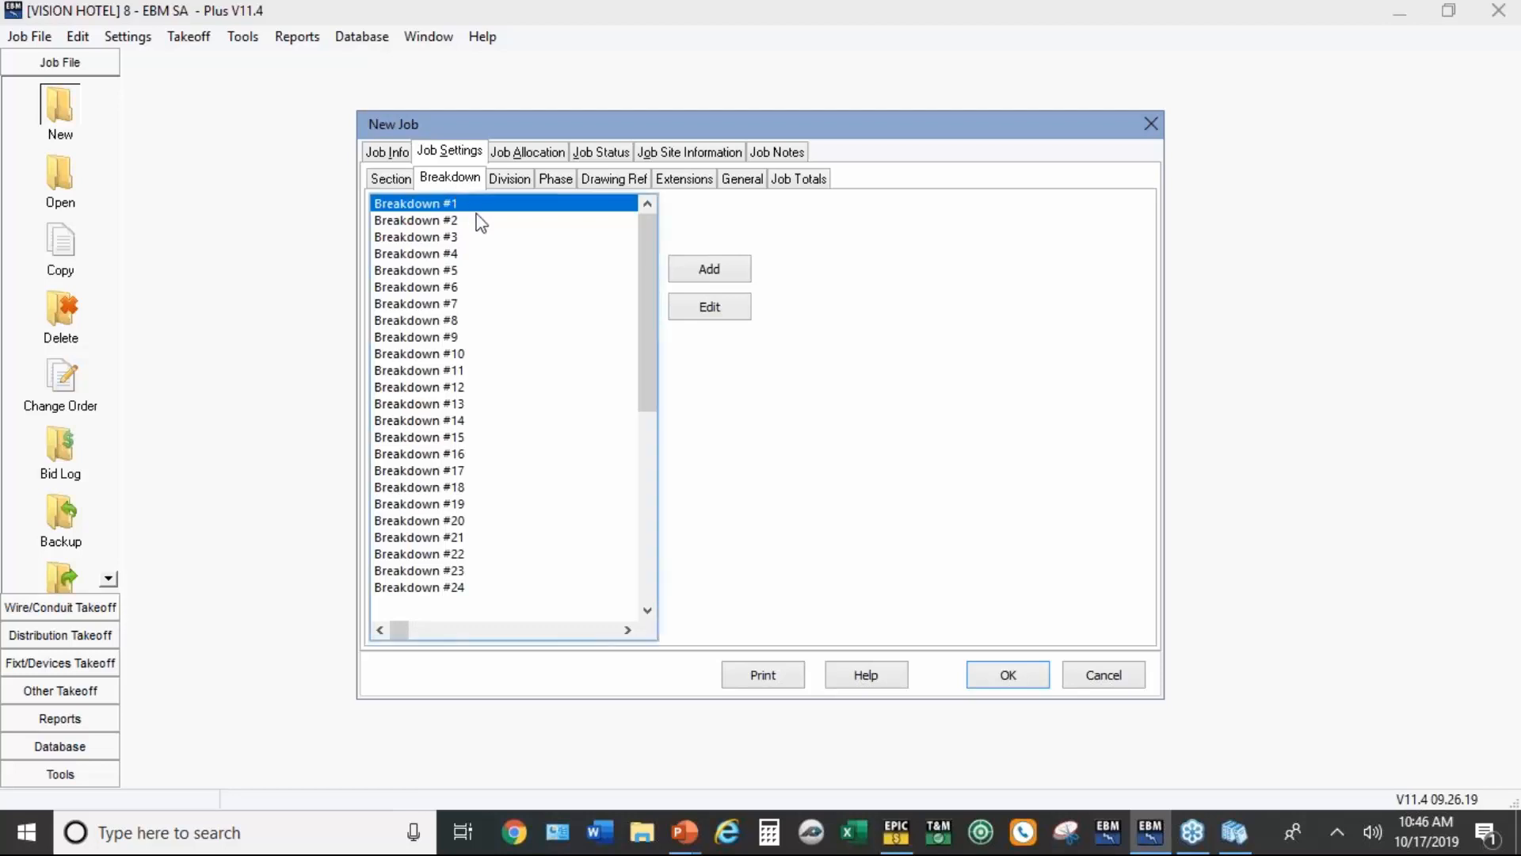
pyautogui.click(706, 307)
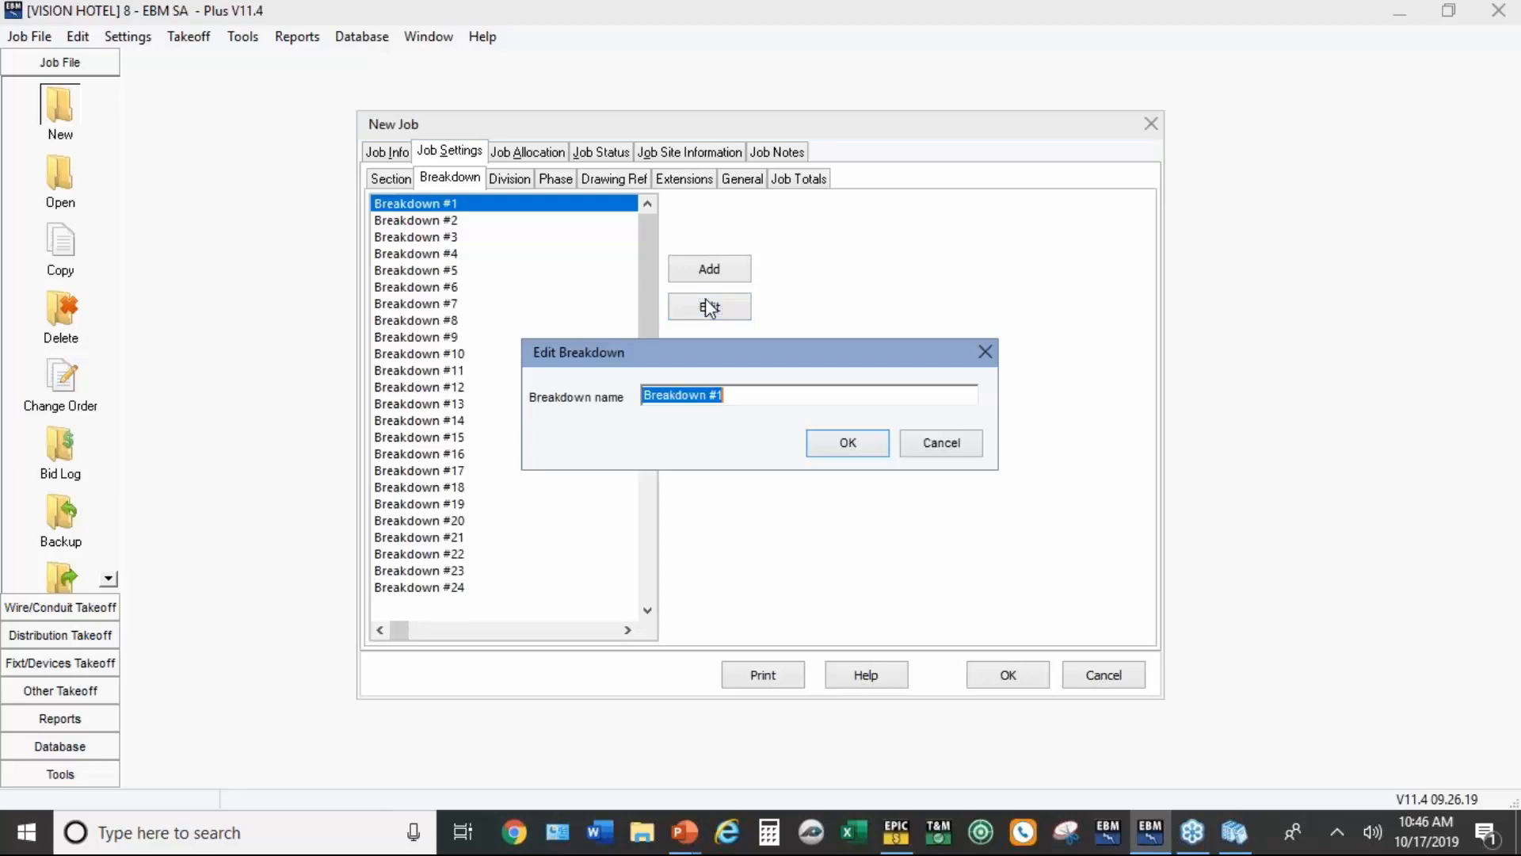
pyautogui.write('BAE')
pyautogui.press('BackSpace')
pyautogui.write('SE ')
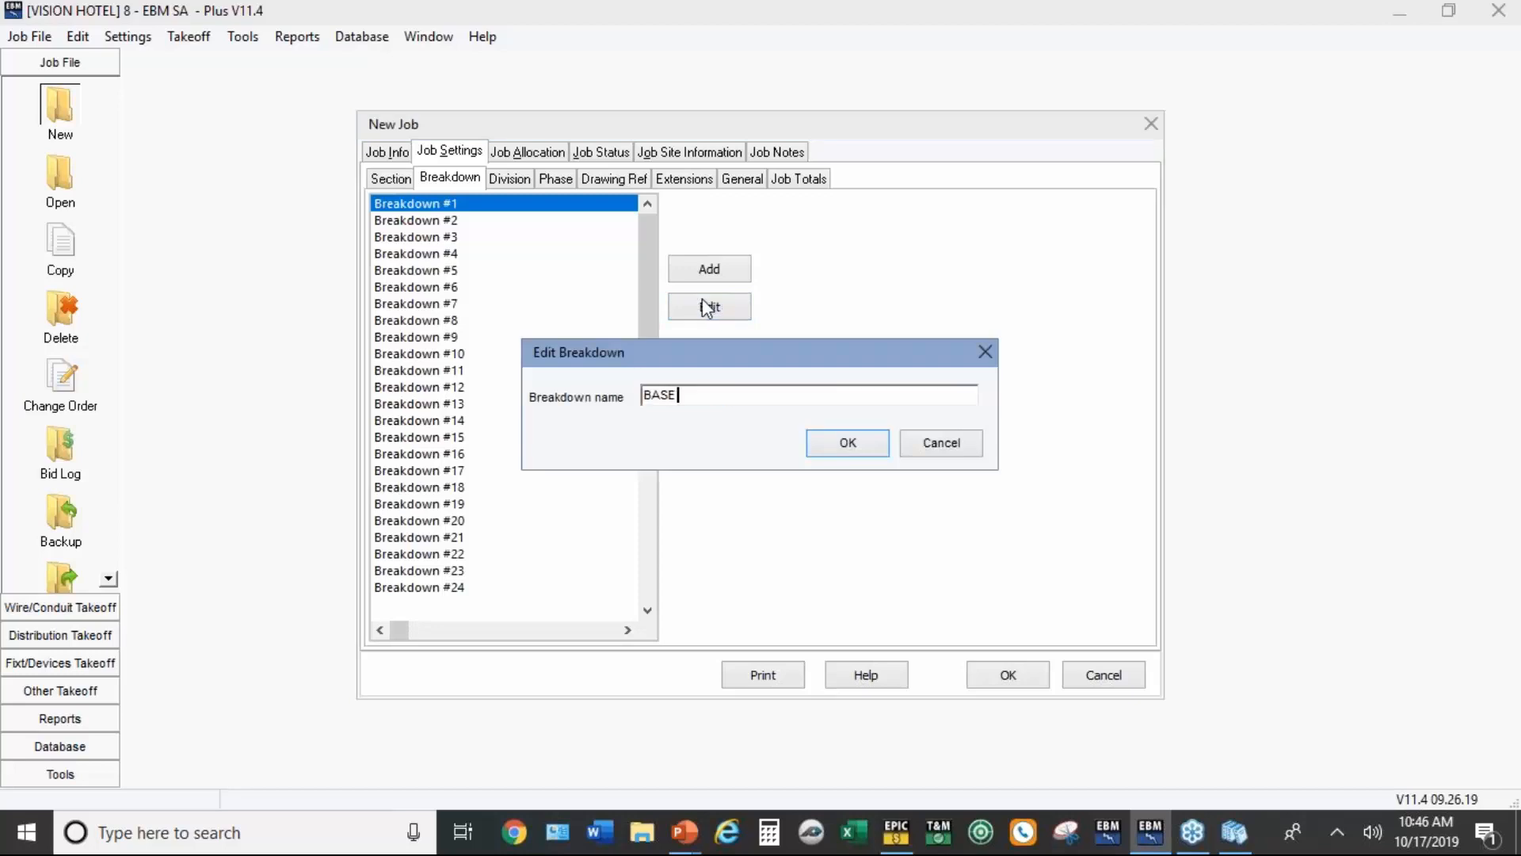
pyautogui.write('BID')
pyautogui.click(858, 453)
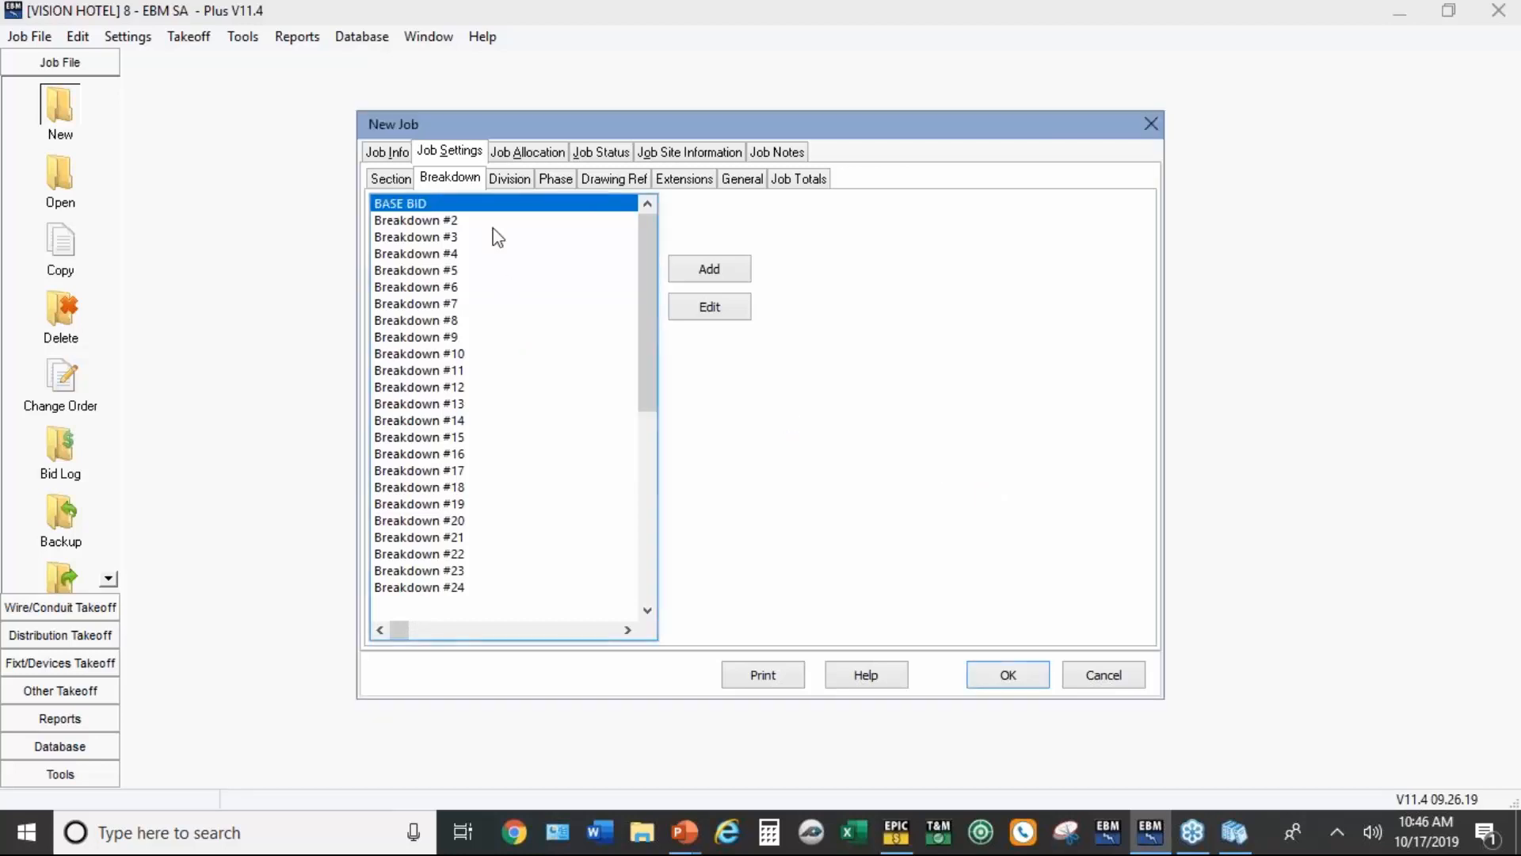
# Step: Rename Breakdown #2 of the job as ALT. 1
pyautogui.click(498, 223)
pyautogui.click(711, 309)
pyautogui.write('ALT')
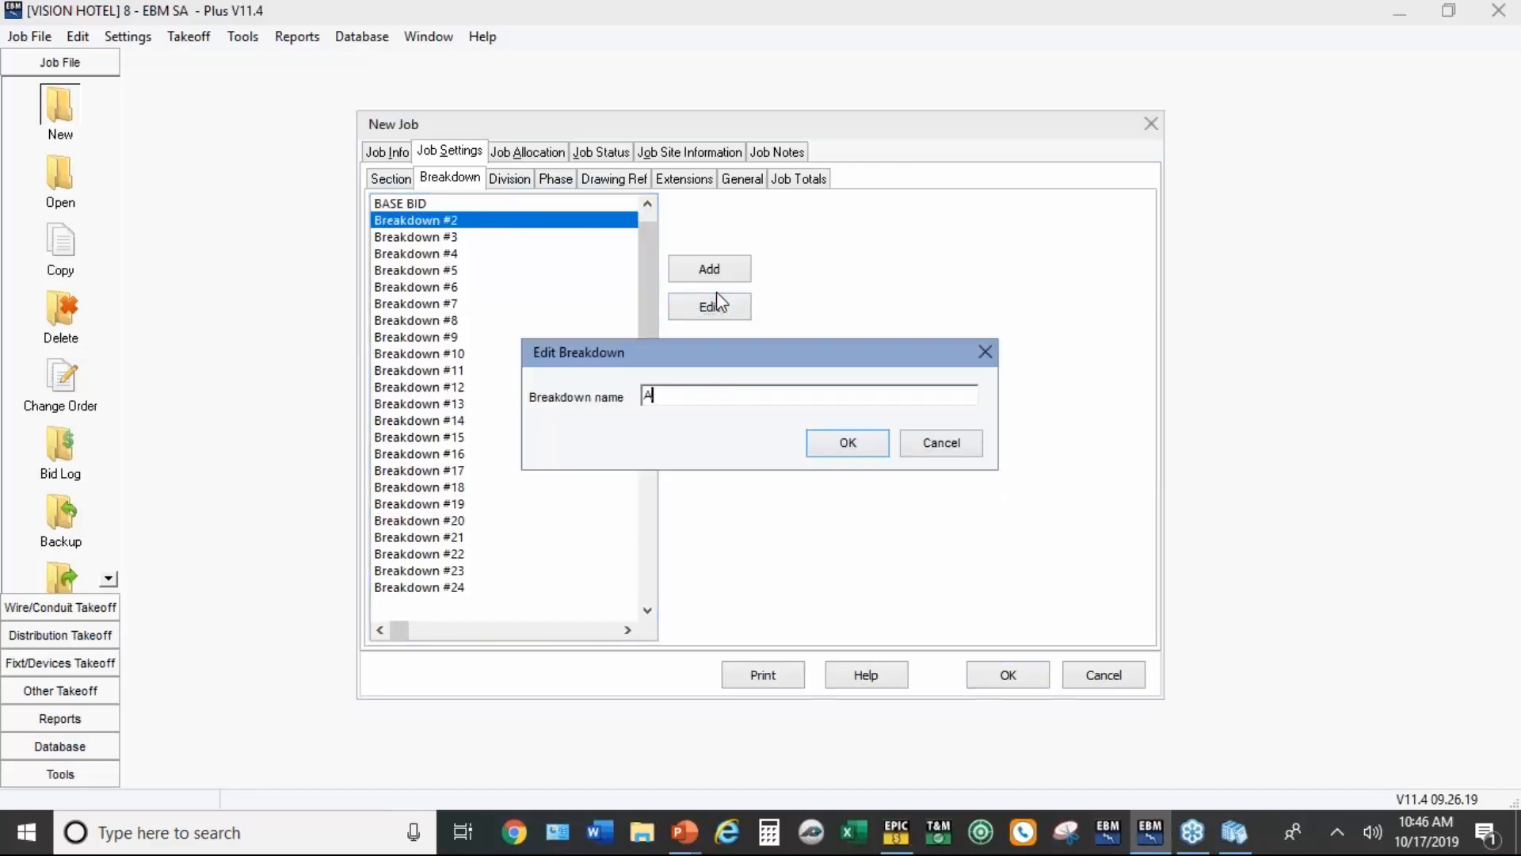
pyautogui.write('. 1')
pyautogui.click(836, 443)
pyautogui.click(425, 204)
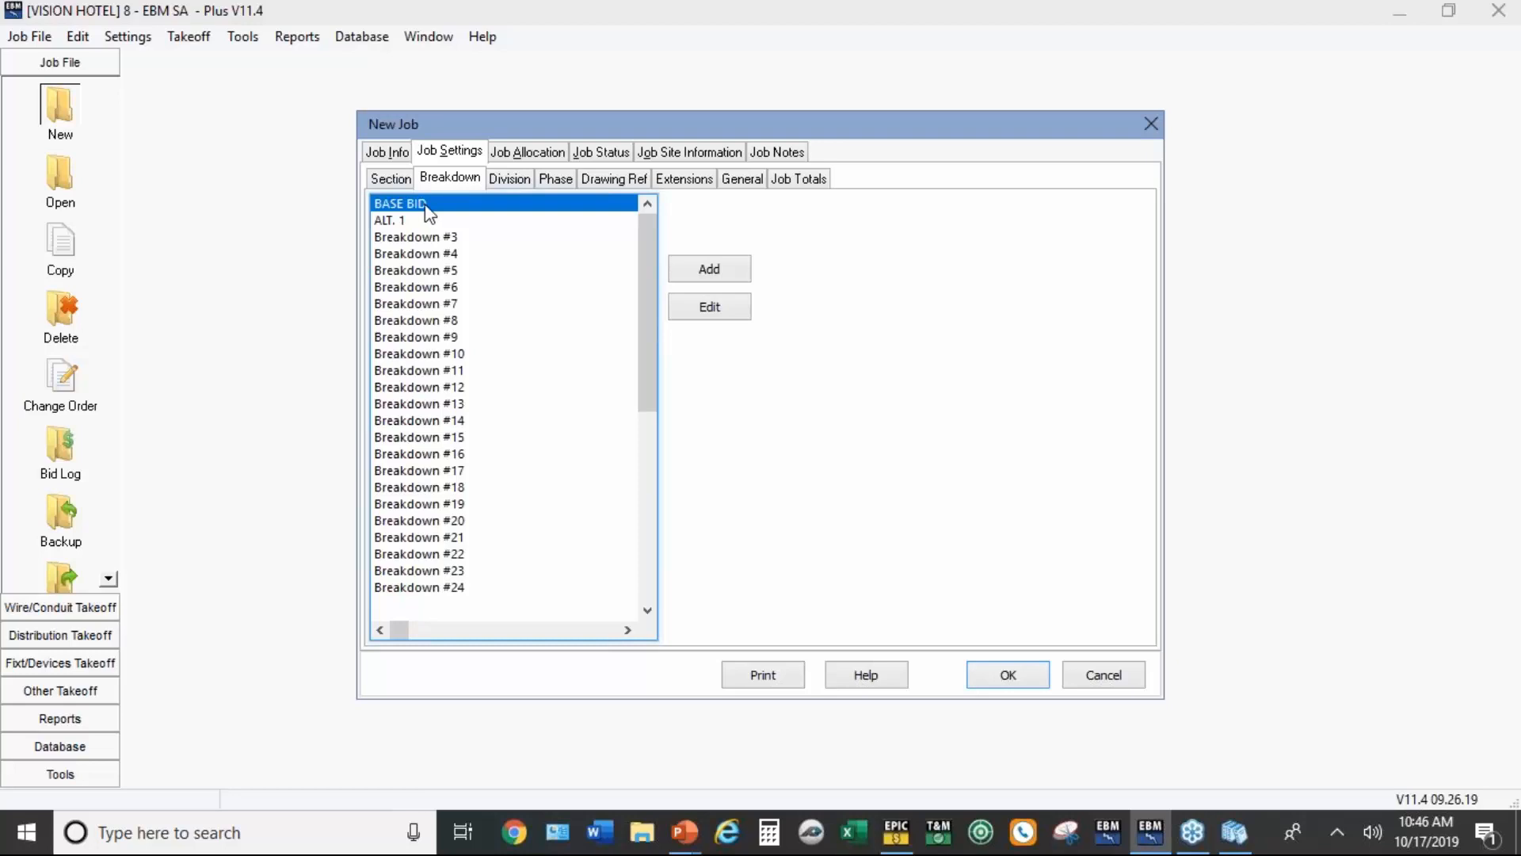
# Step: Review the job's section and breakdown names, and save the new job's settings
pyautogui.click(401, 181)
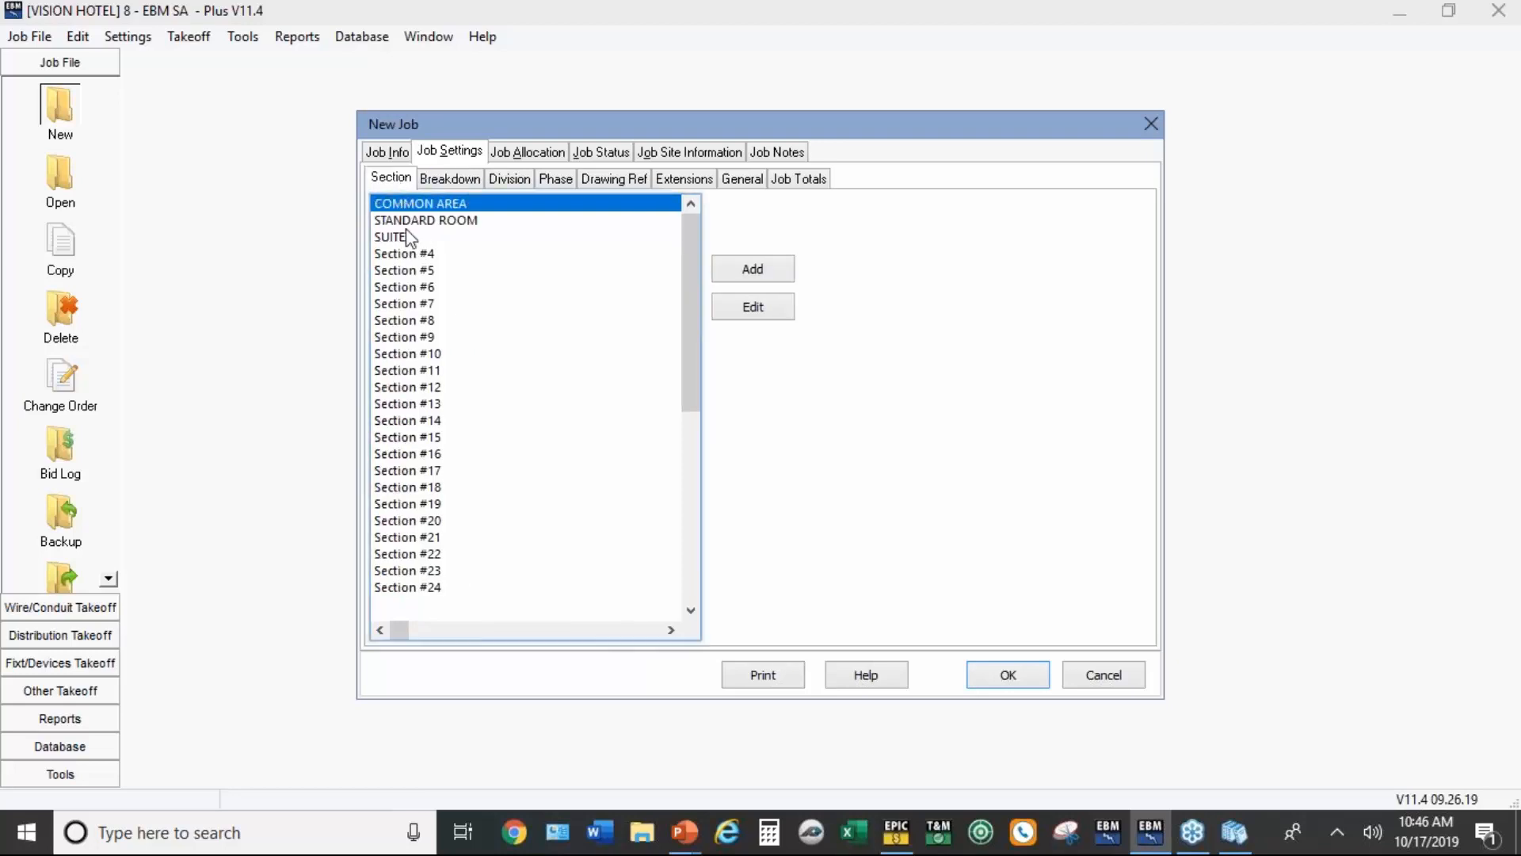
pyautogui.click(440, 183)
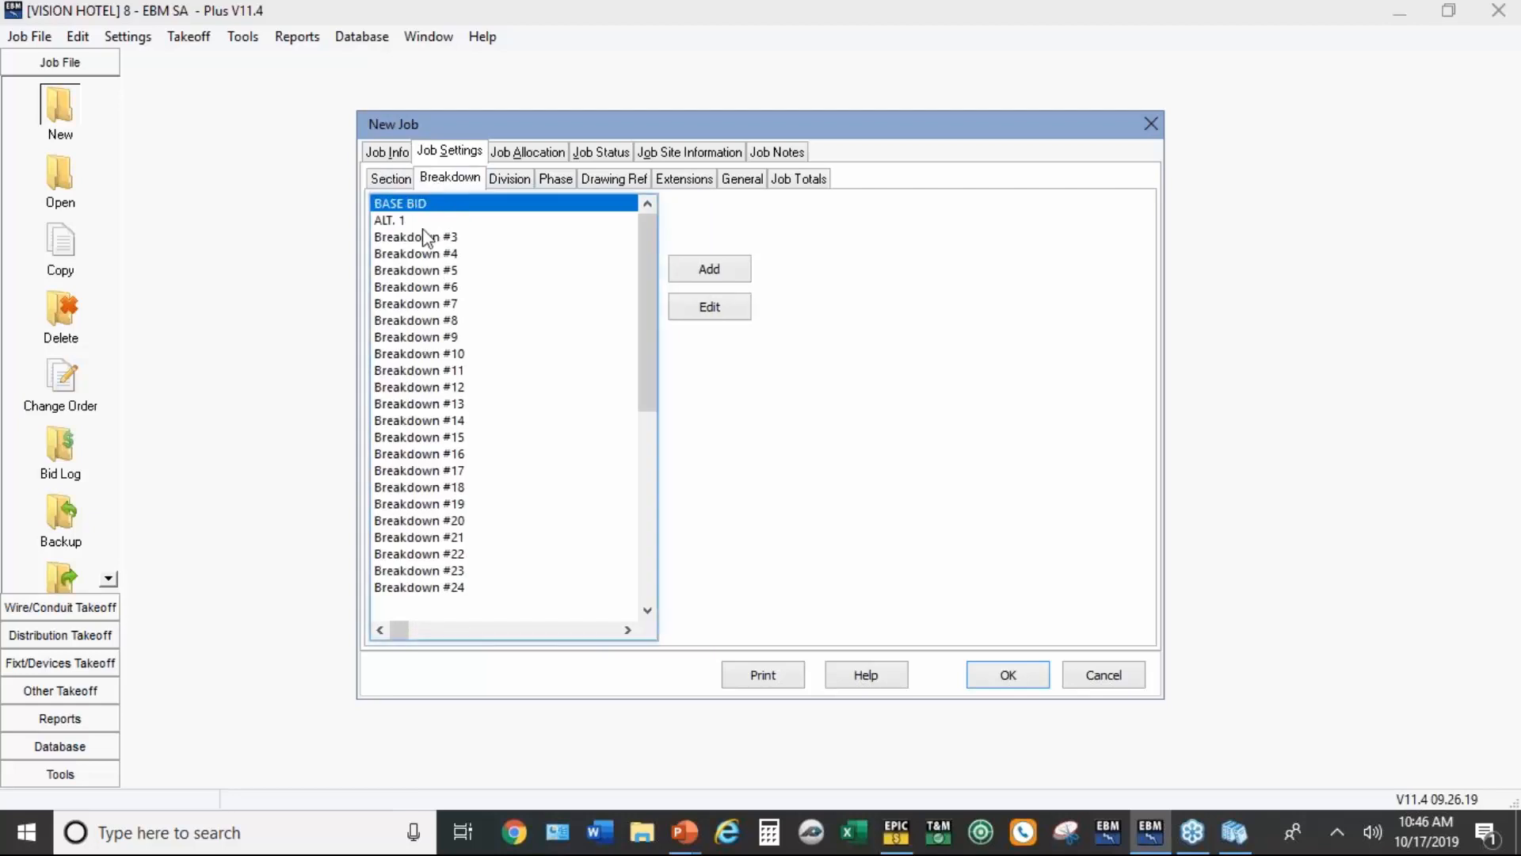
pyautogui.click(384, 178)
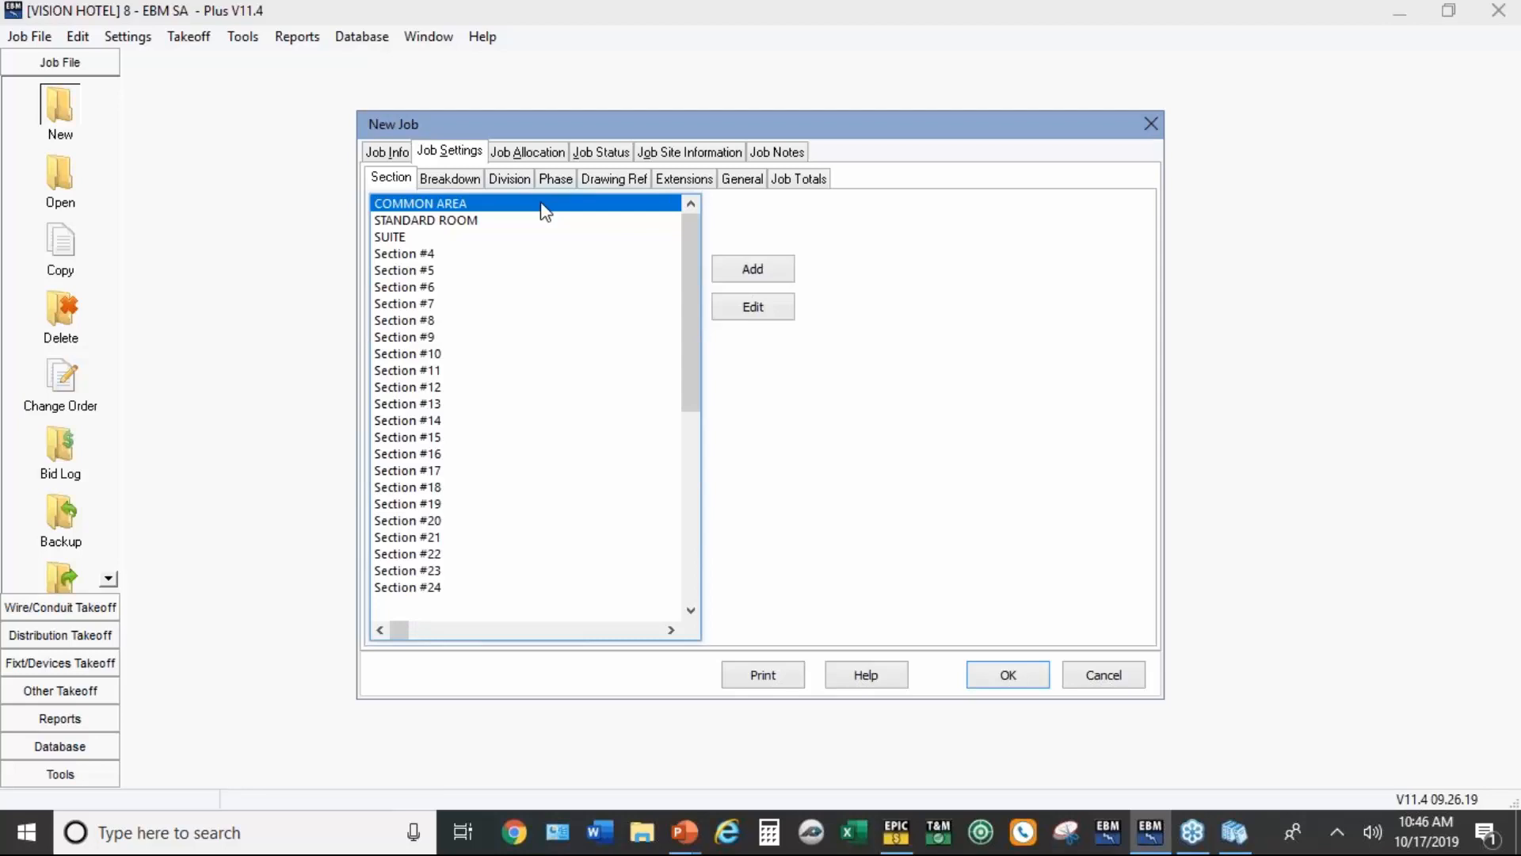
pyautogui.click(1010, 675)
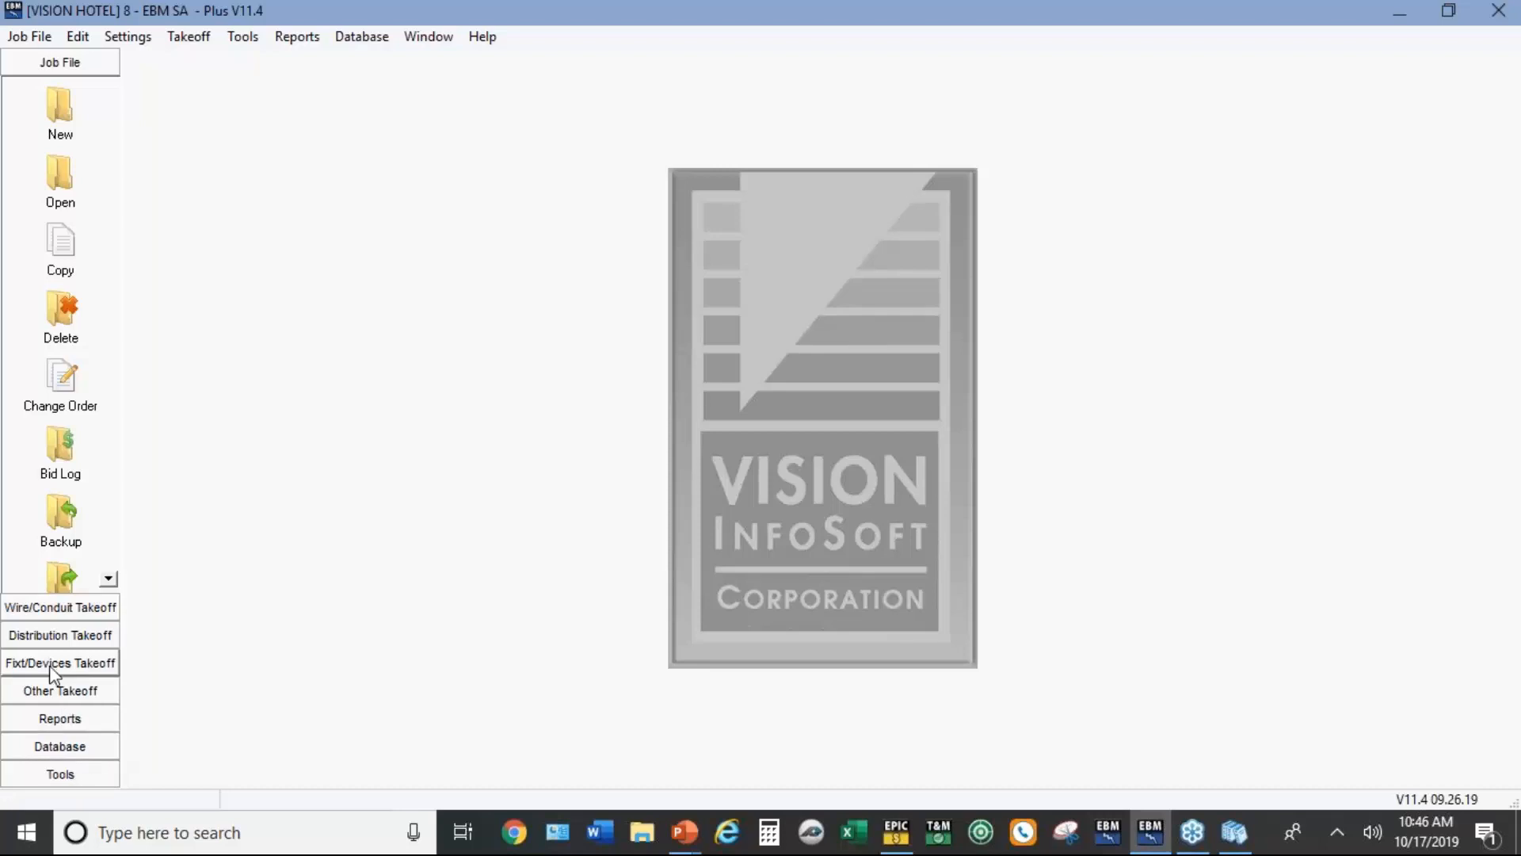
# Step: Open a maximized Quick Branch takeoff and choose the saved conduit/wire assembly 3/4" EMT w/3 #12's SS Stl Str Wire
pyautogui.click(53, 670)
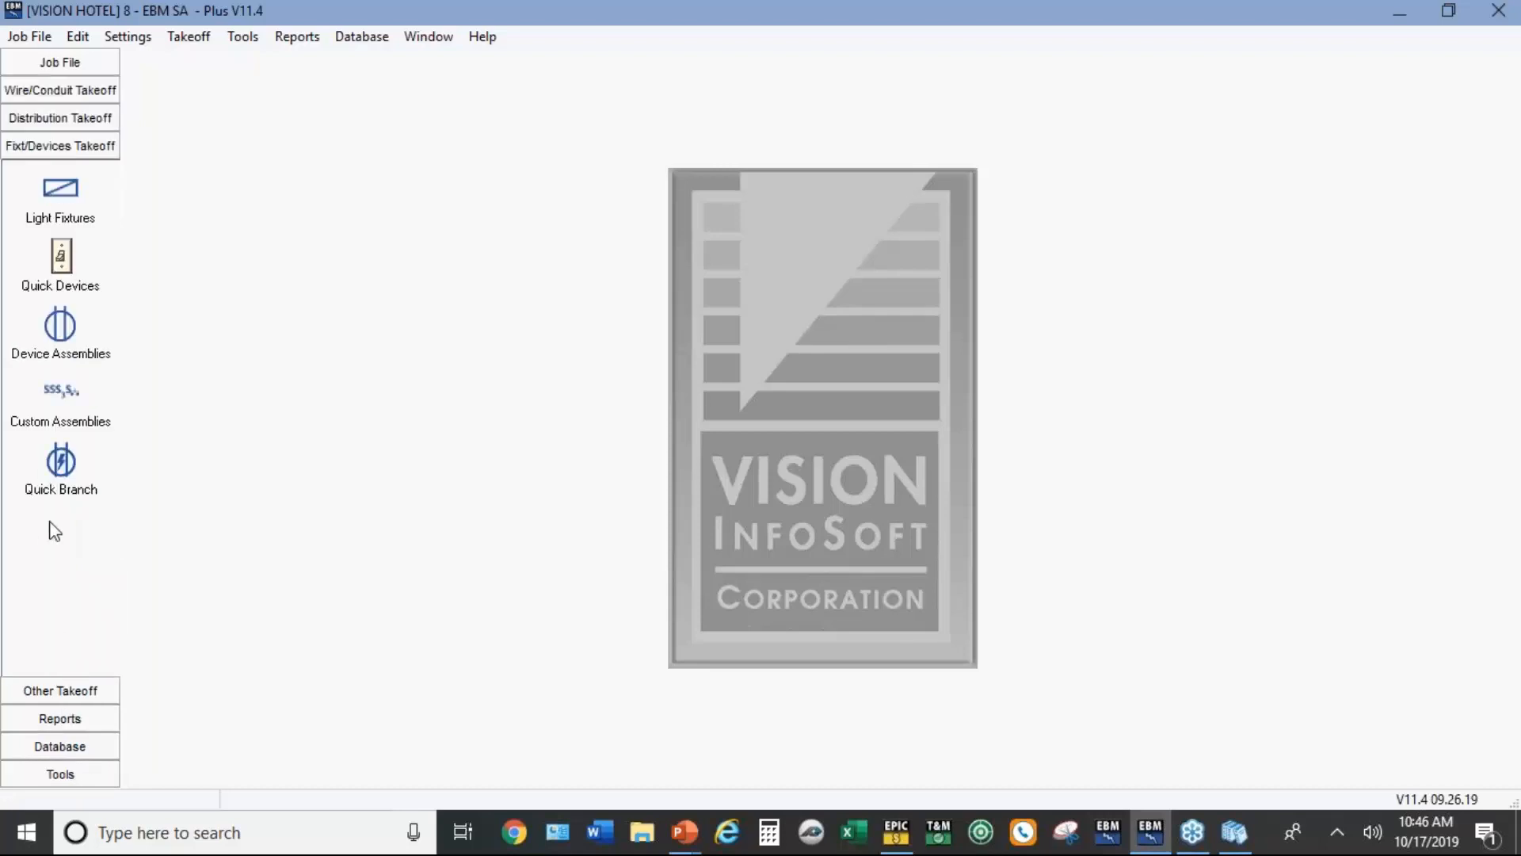
pyautogui.click(64, 468)
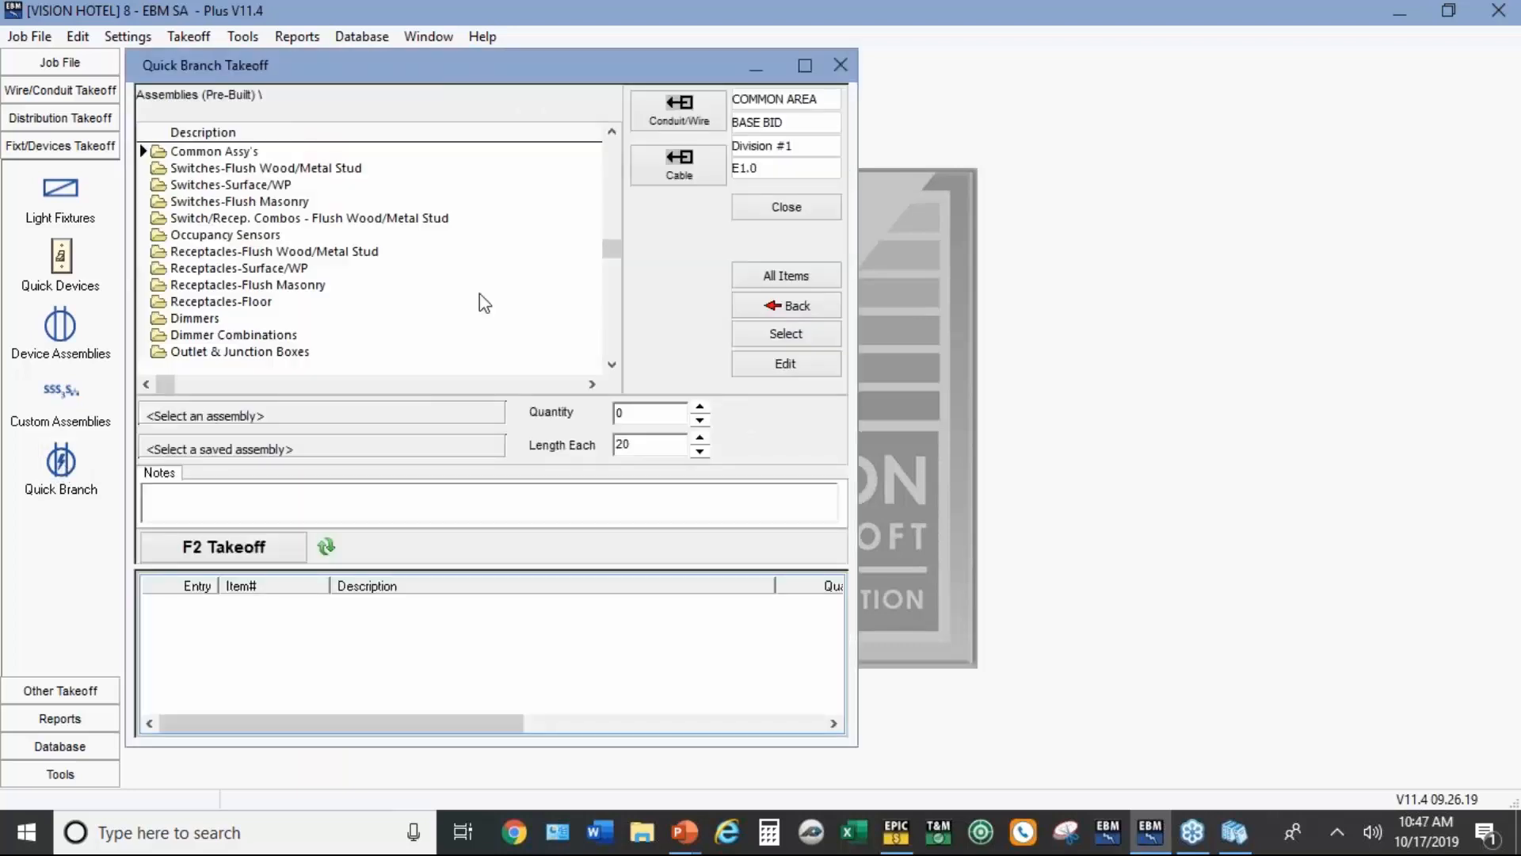
pyautogui.click(803, 68)
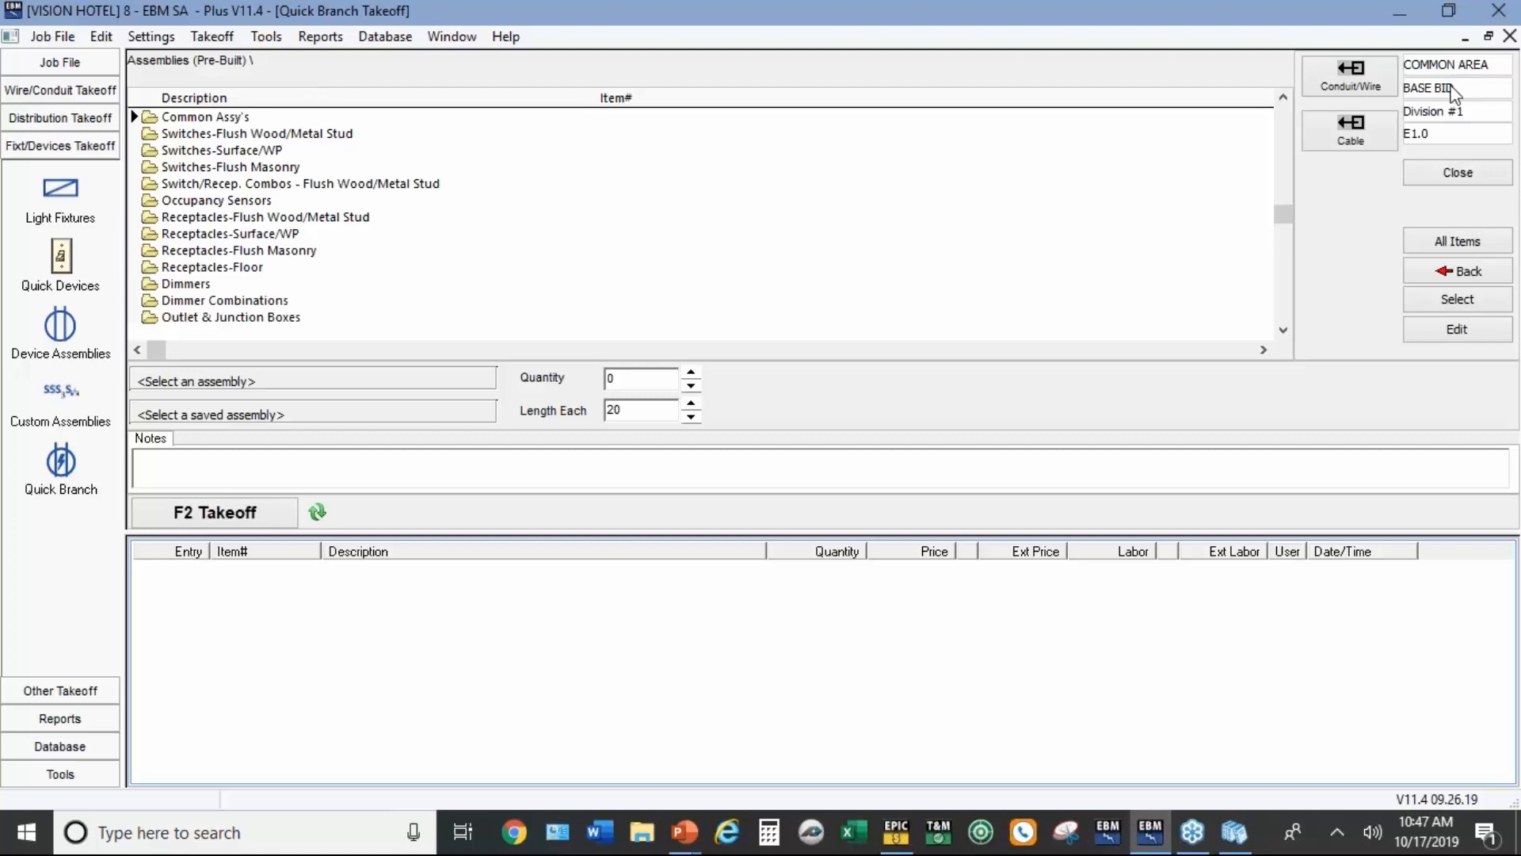
pyautogui.click(1351, 80)
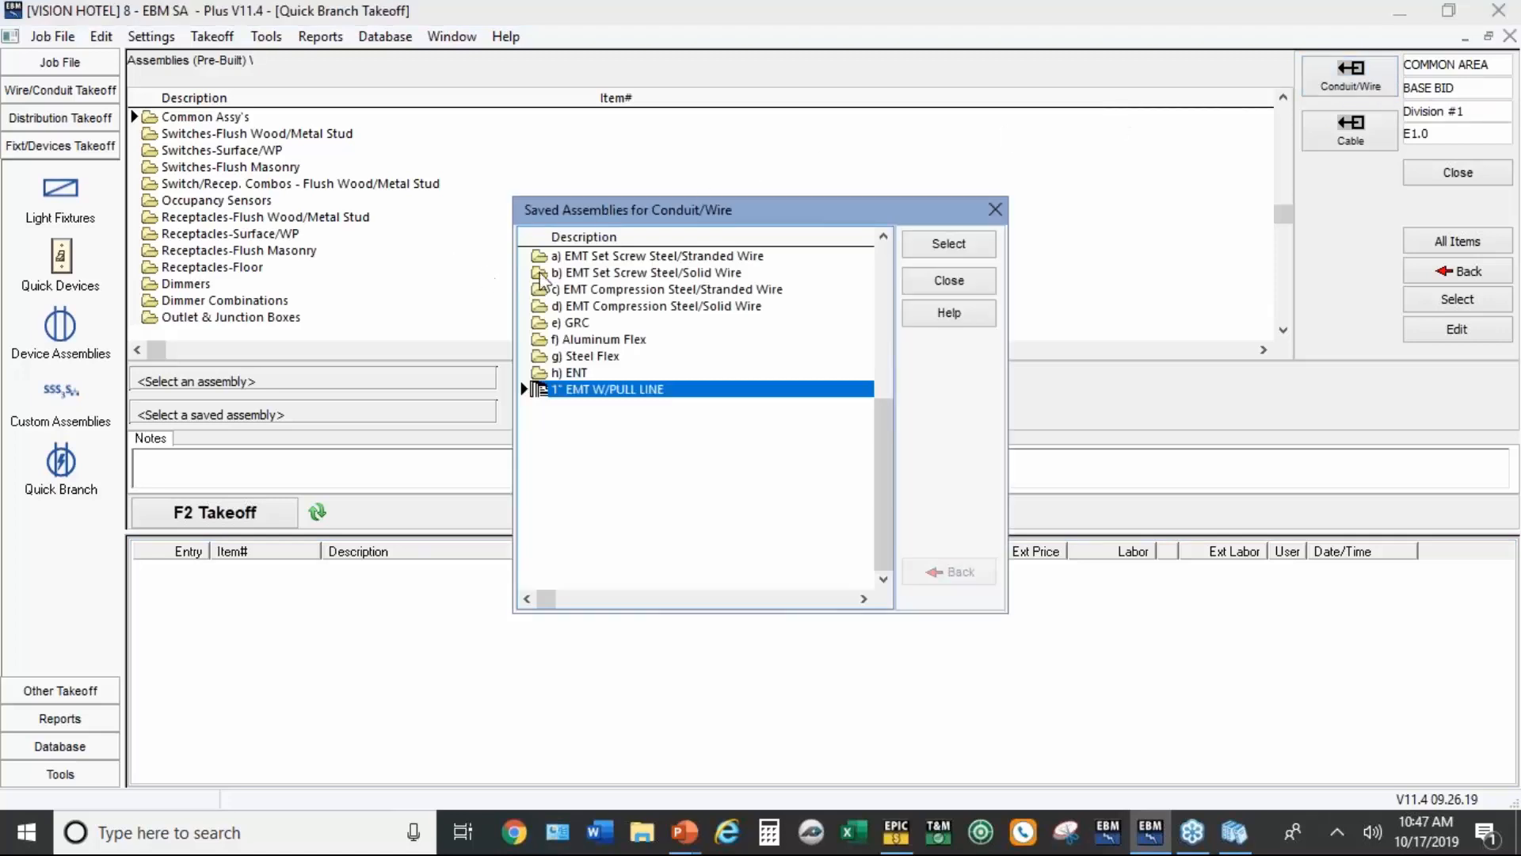
pyautogui.doubleClick(633, 257)
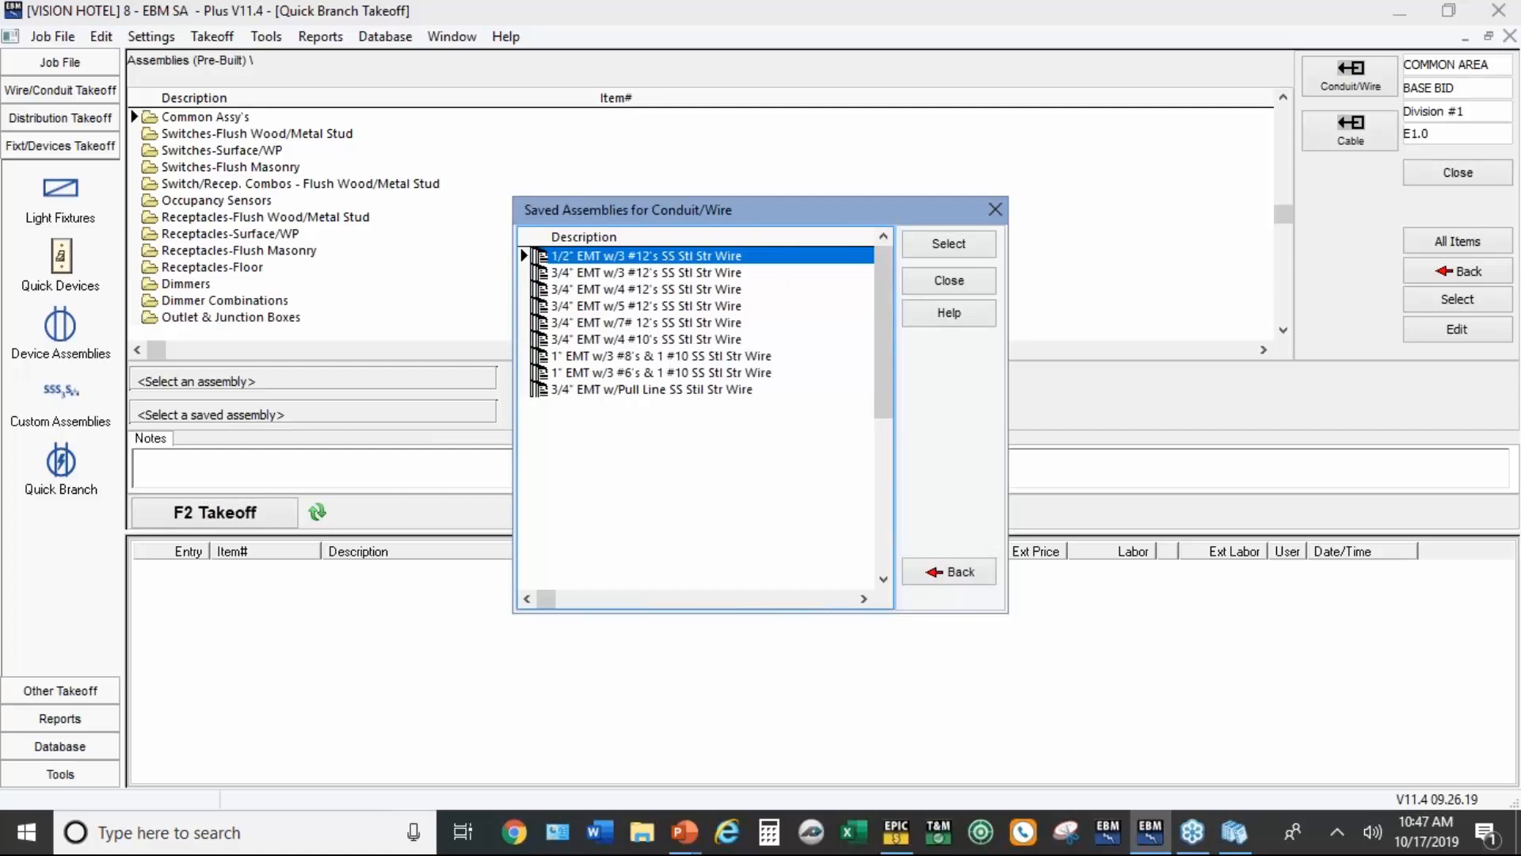
pyautogui.doubleClick(631, 276)
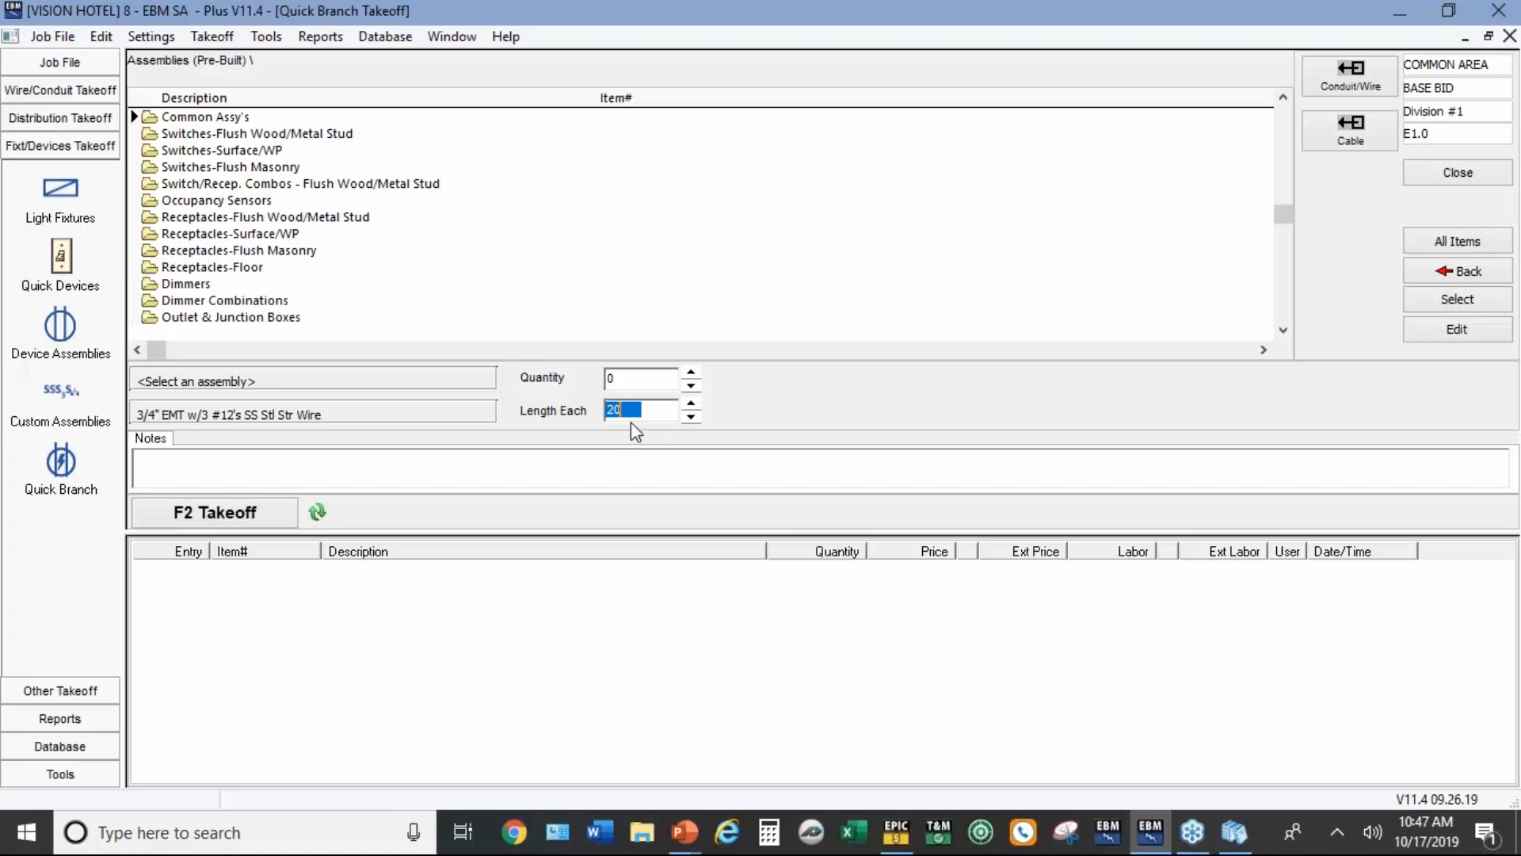
# Step: Take off 50 of the 20A/Duplex/Spec Grade/Plastic Plate assembly from the flush wood/metal stud receptacles
pyautogui.doubleClick(310, 222)
pyautogui.click(198, 122)
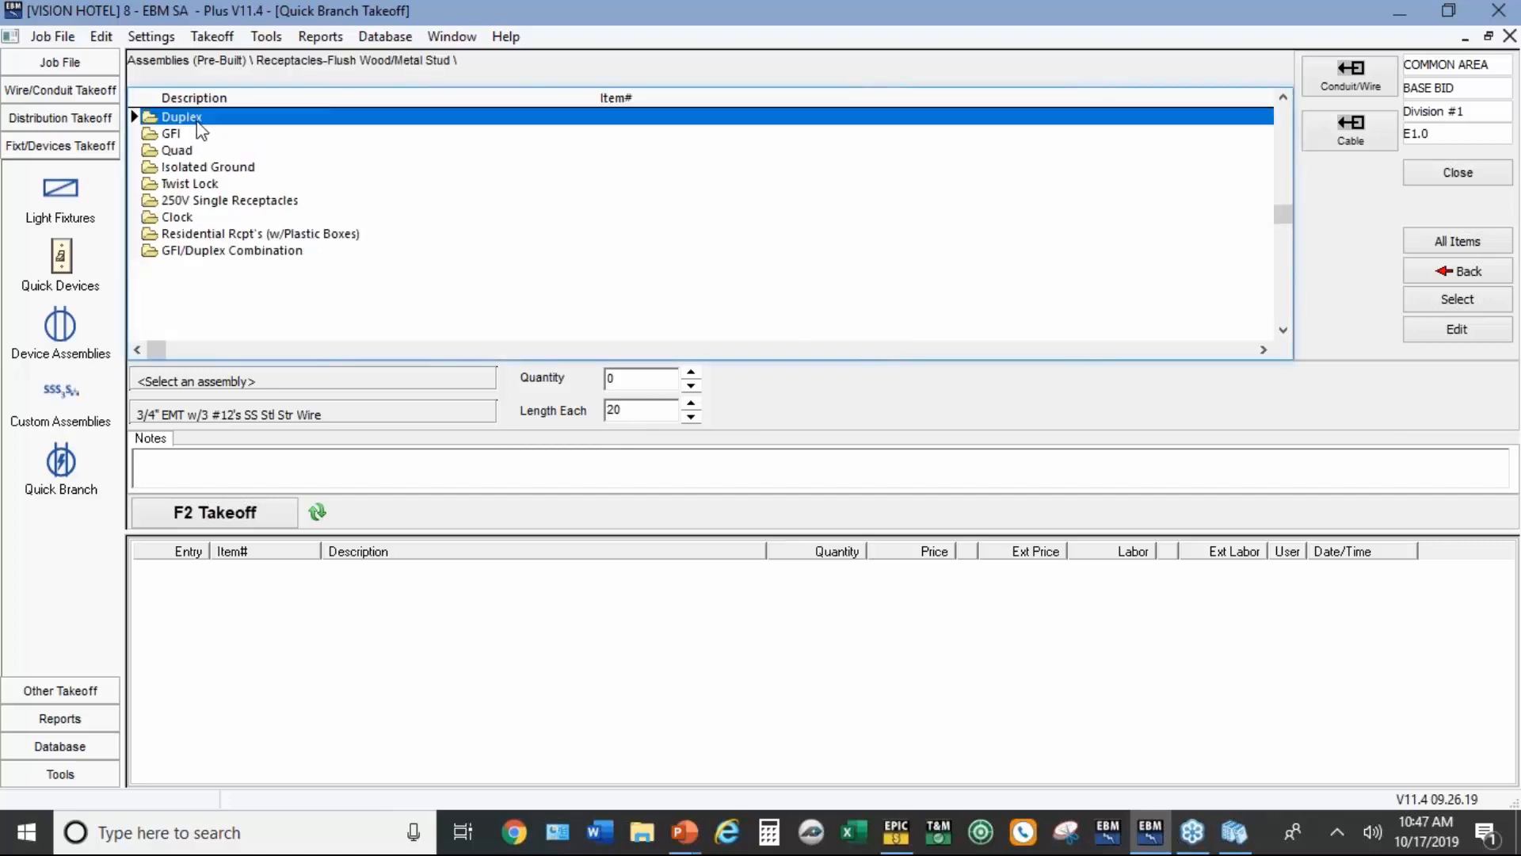
pyautogui.doubleClick(199, 126)
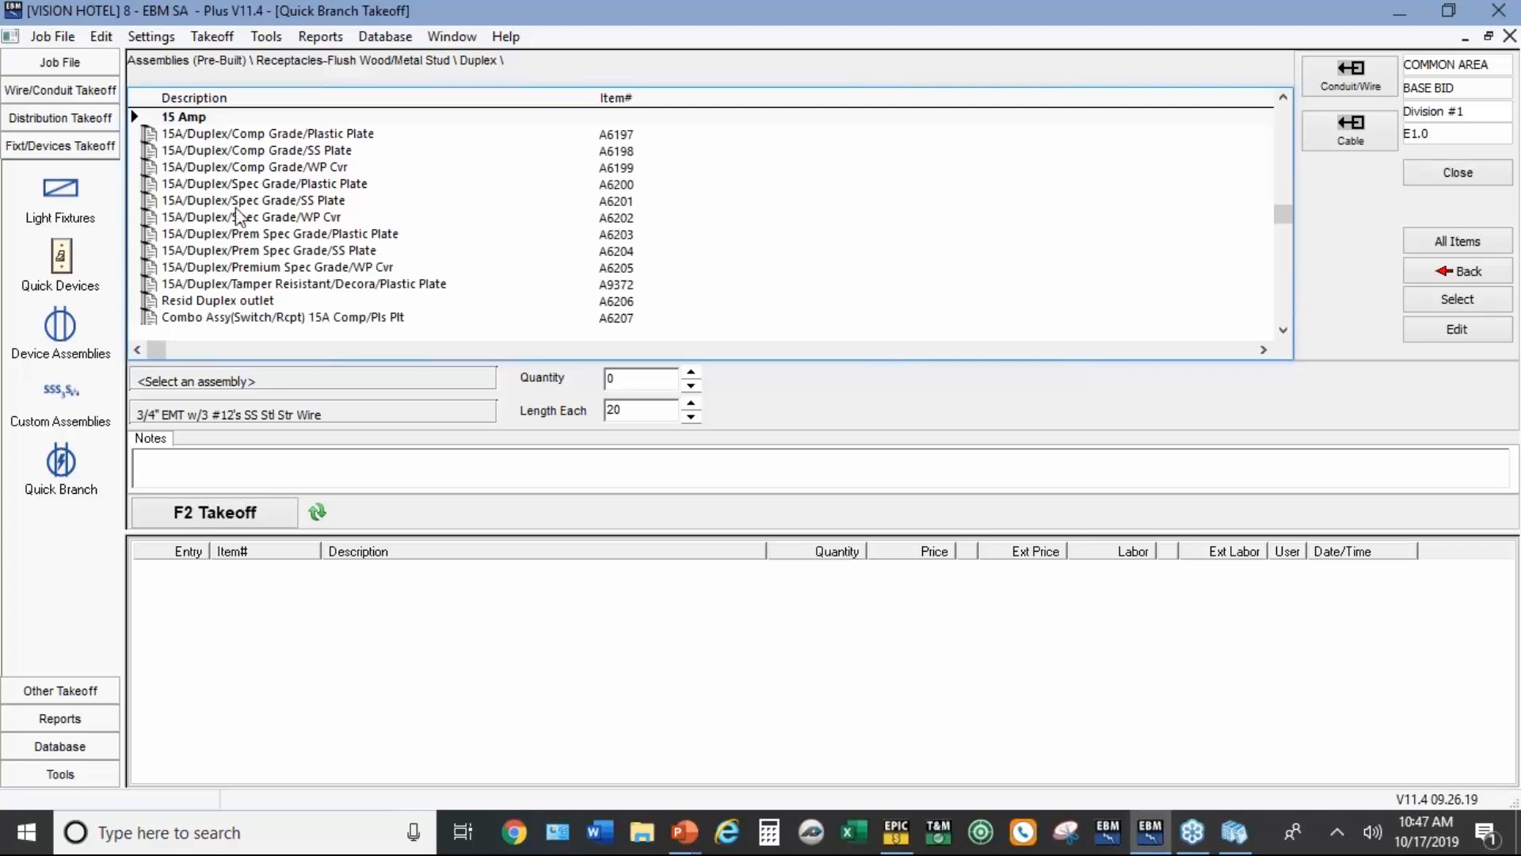
pyautogui.scroll(-5, 262, 291)
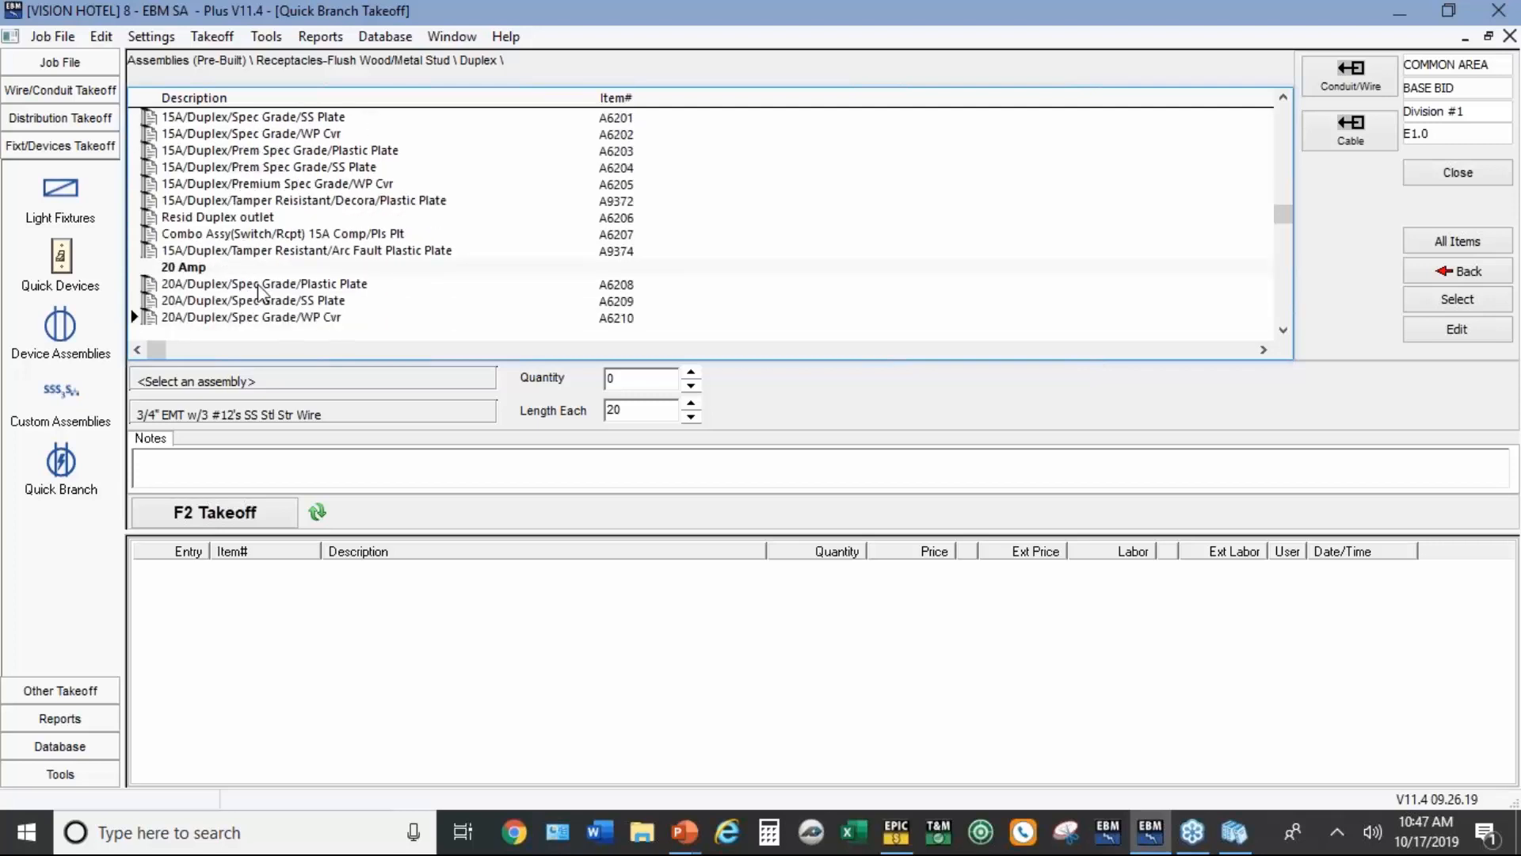
pyautogui.click(258, 284)
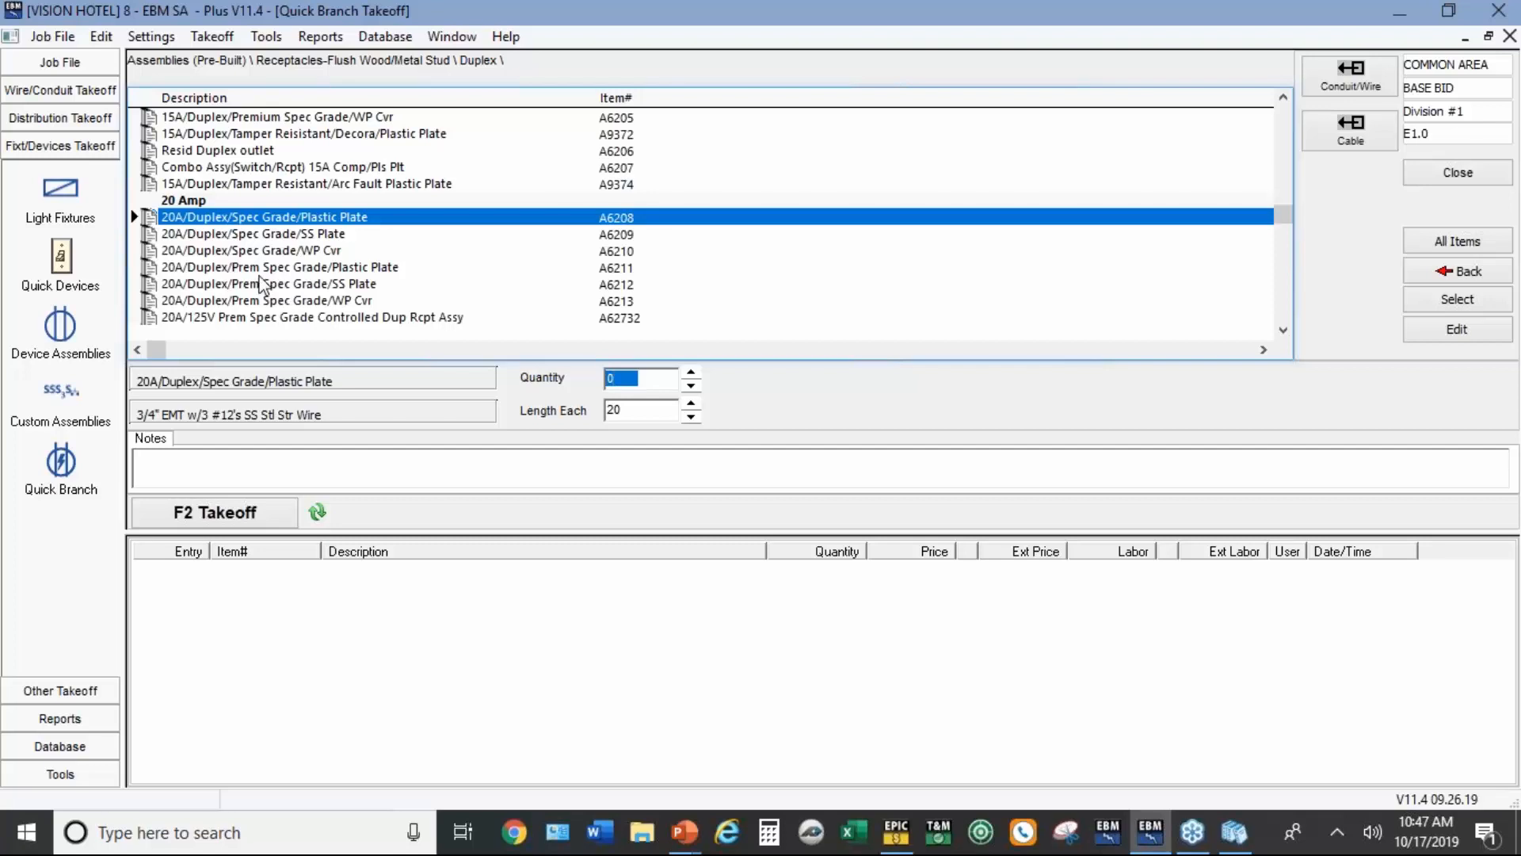
pyautogui.write('50')
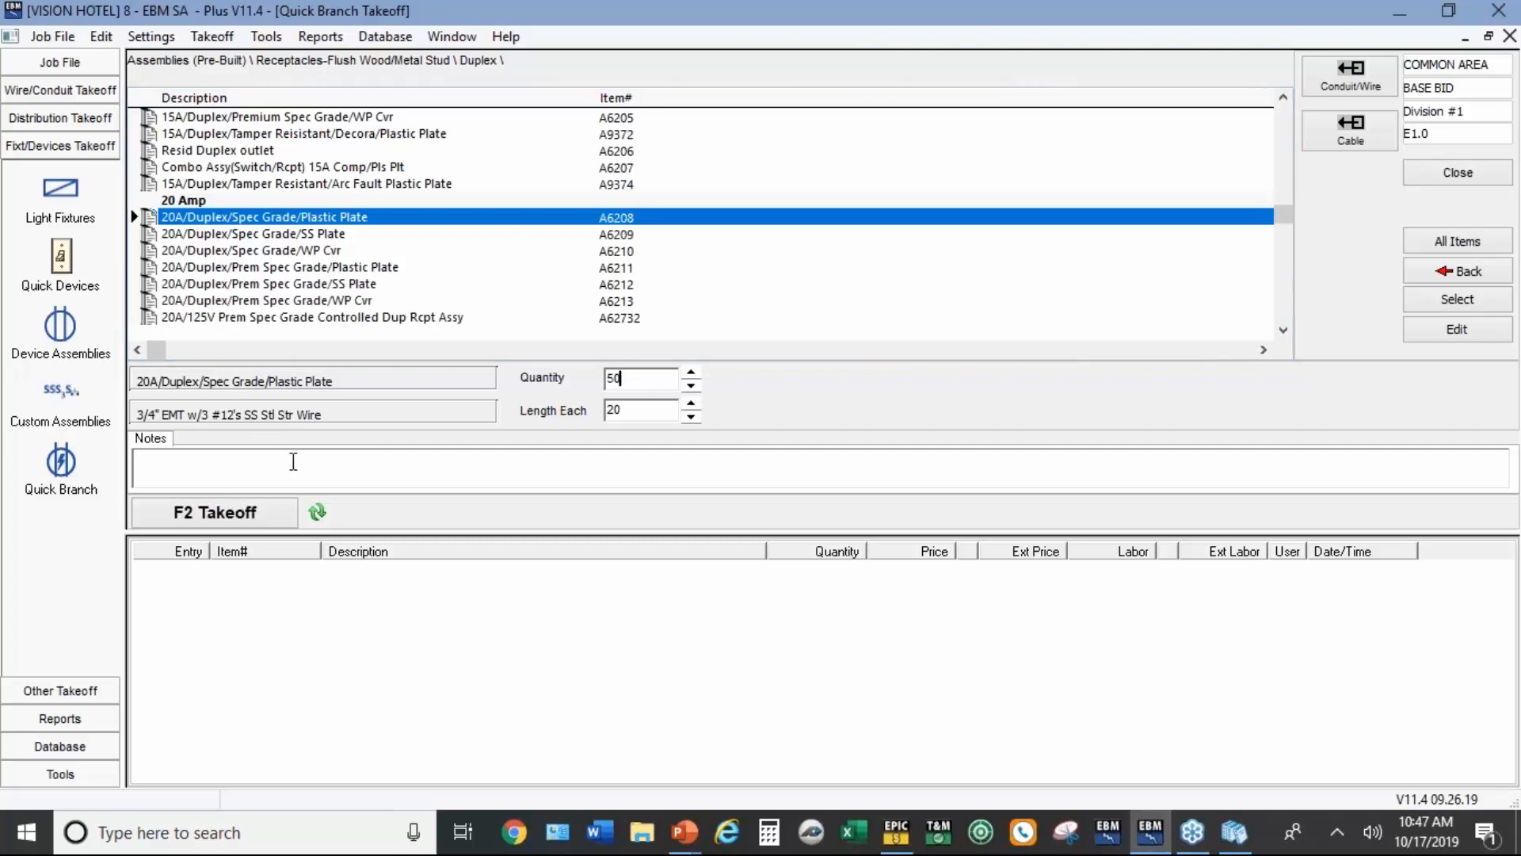
pyautogui.click(248, 519)
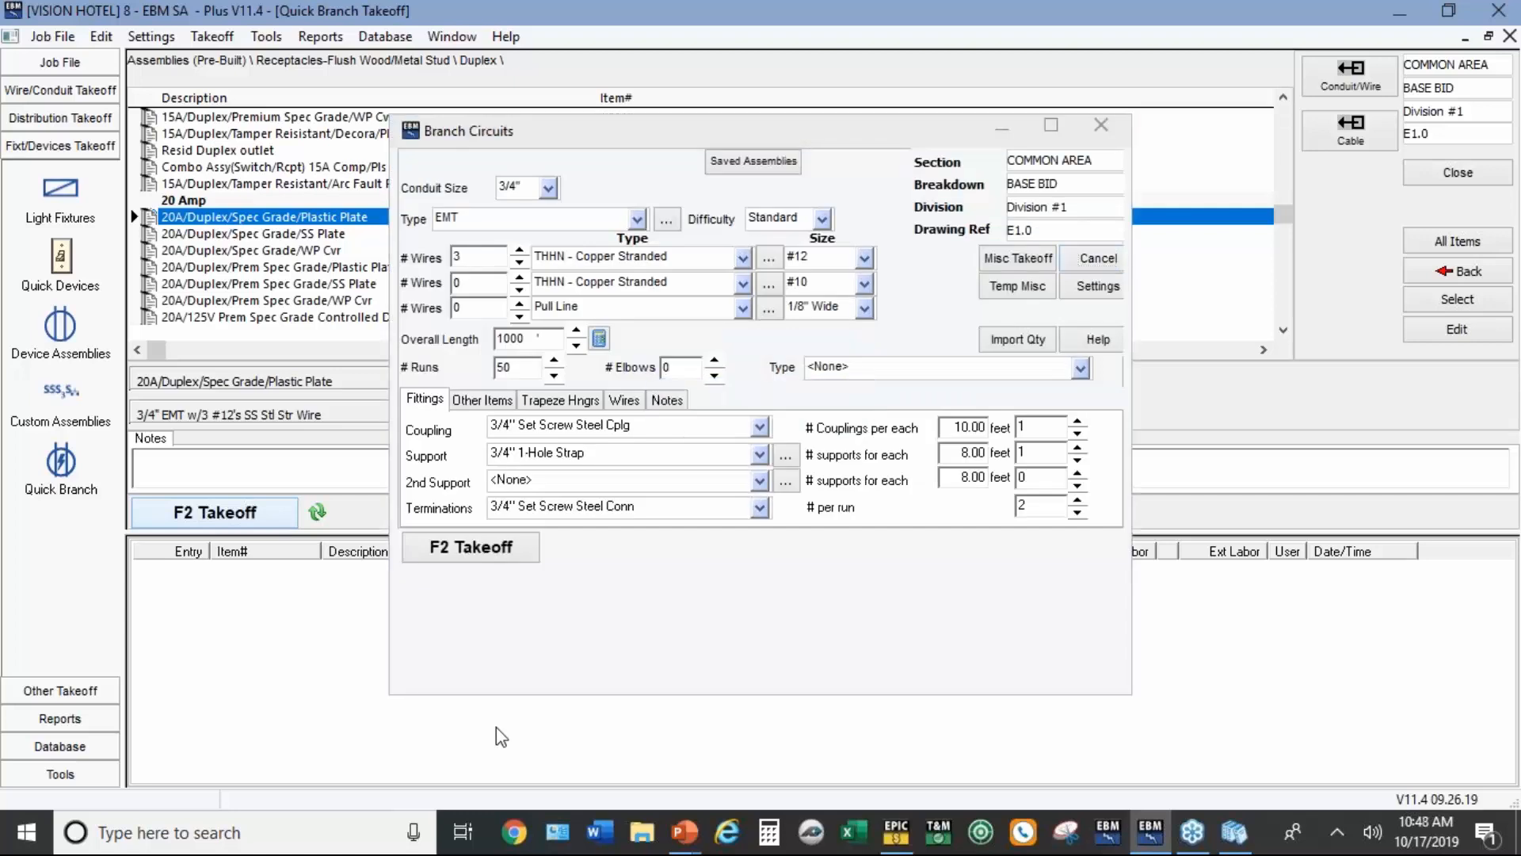
pyautogui.click(418, 616)
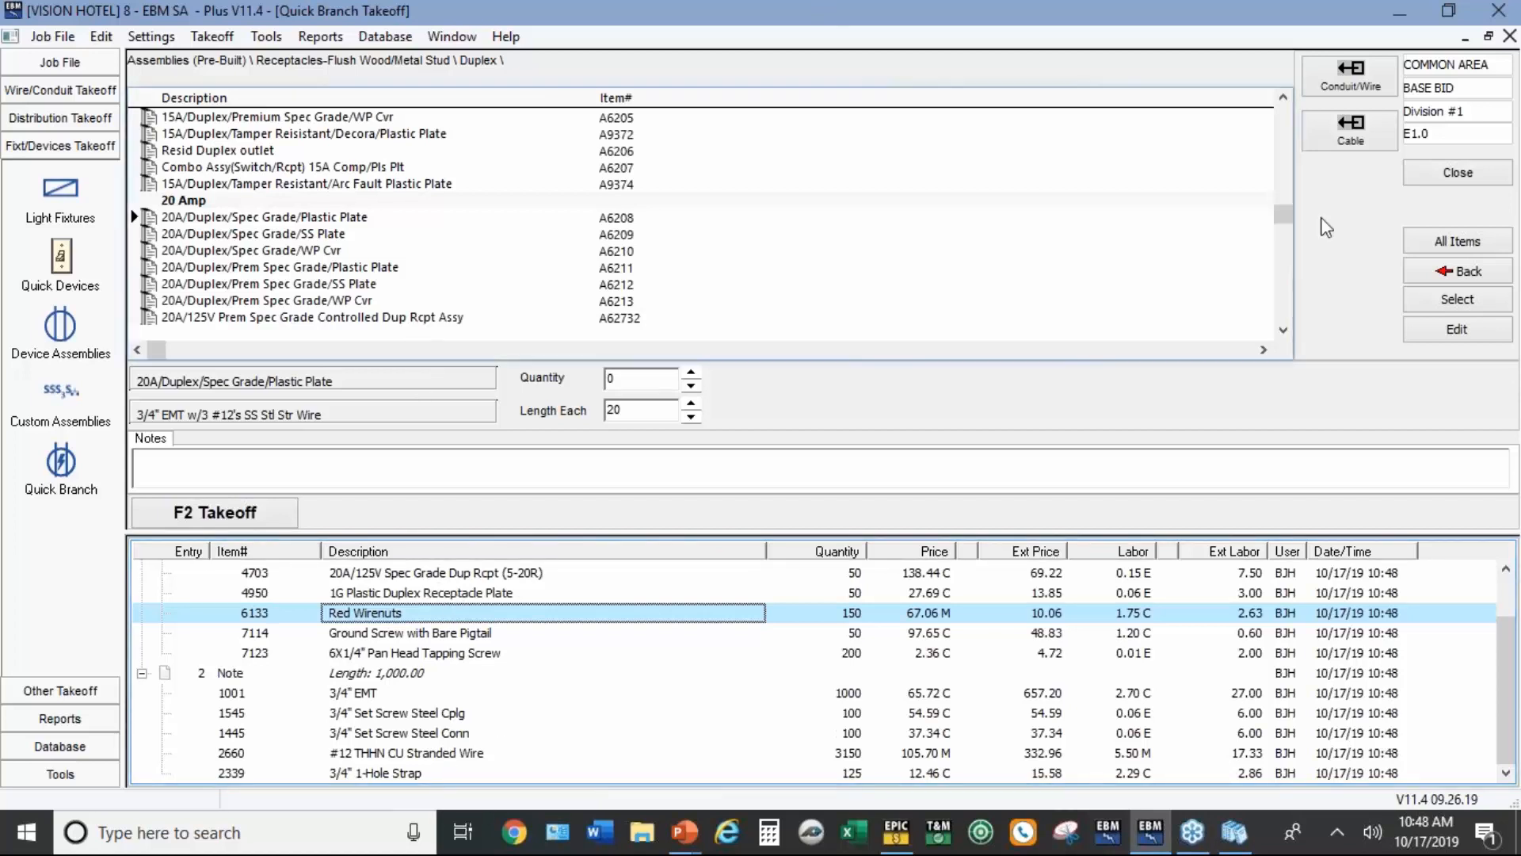
# Step: Take off 8 of the 20A/GFI/Spec Grade/Plastic Plate assembly from the flush wood/metal stud receptacles
pyautogui.click(1457, 271)
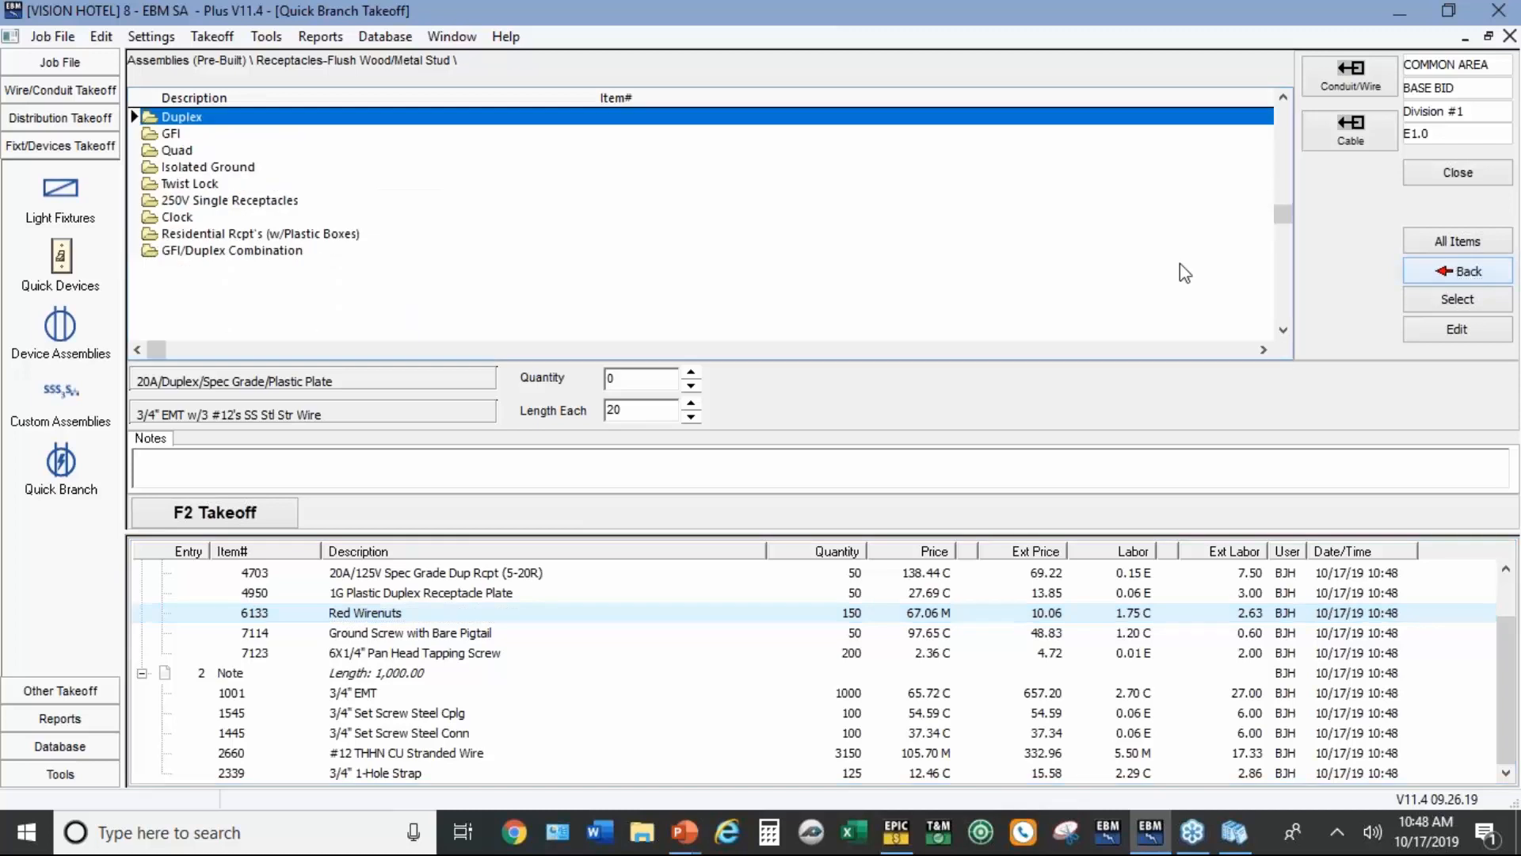
pyautogui.doubleClick(170, 133)
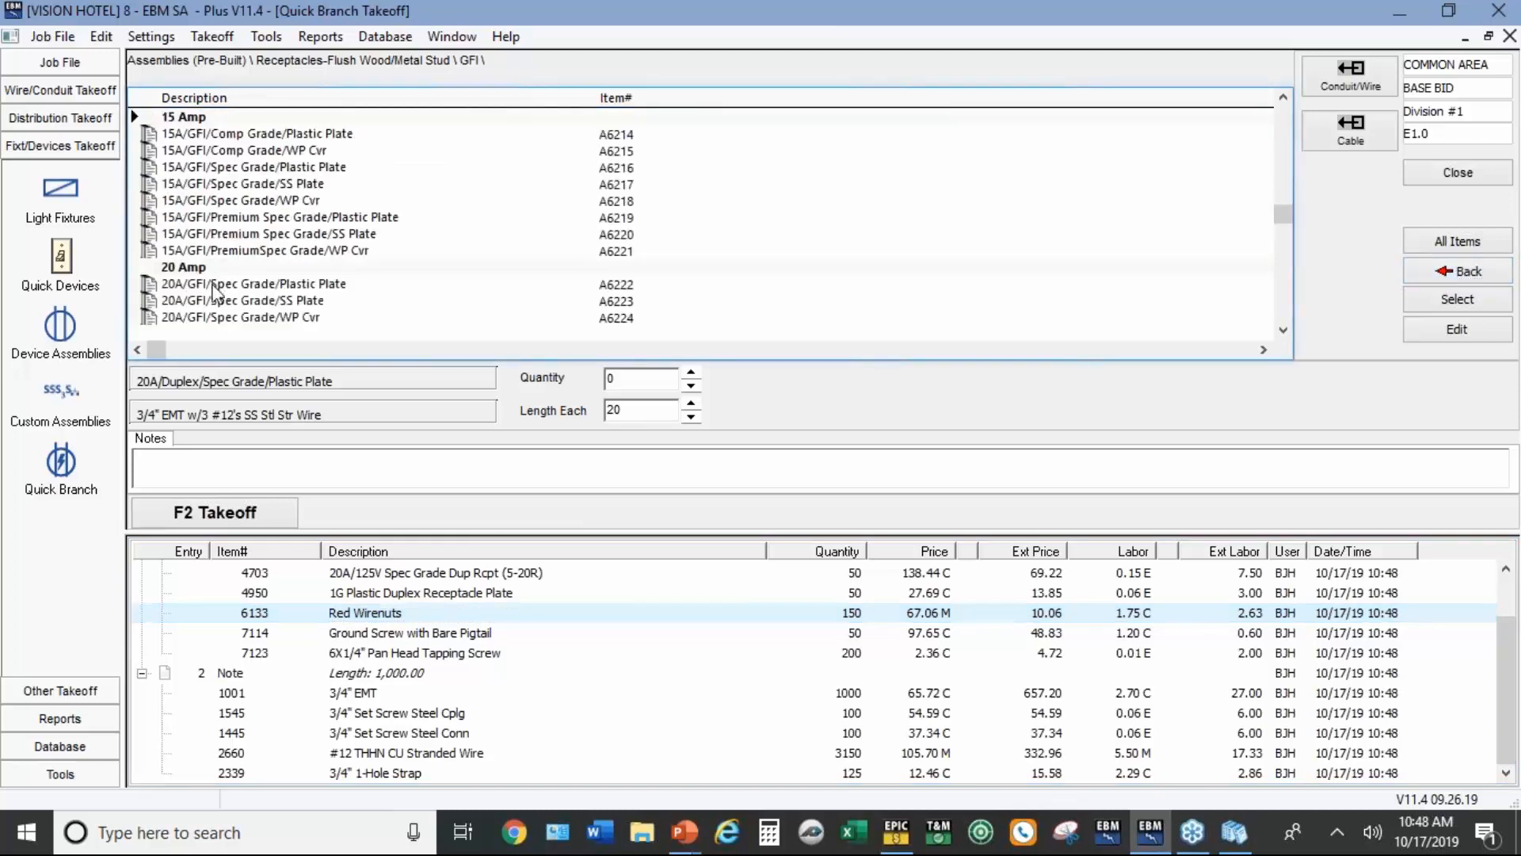
pyautogui.doubleClick(212, 285)
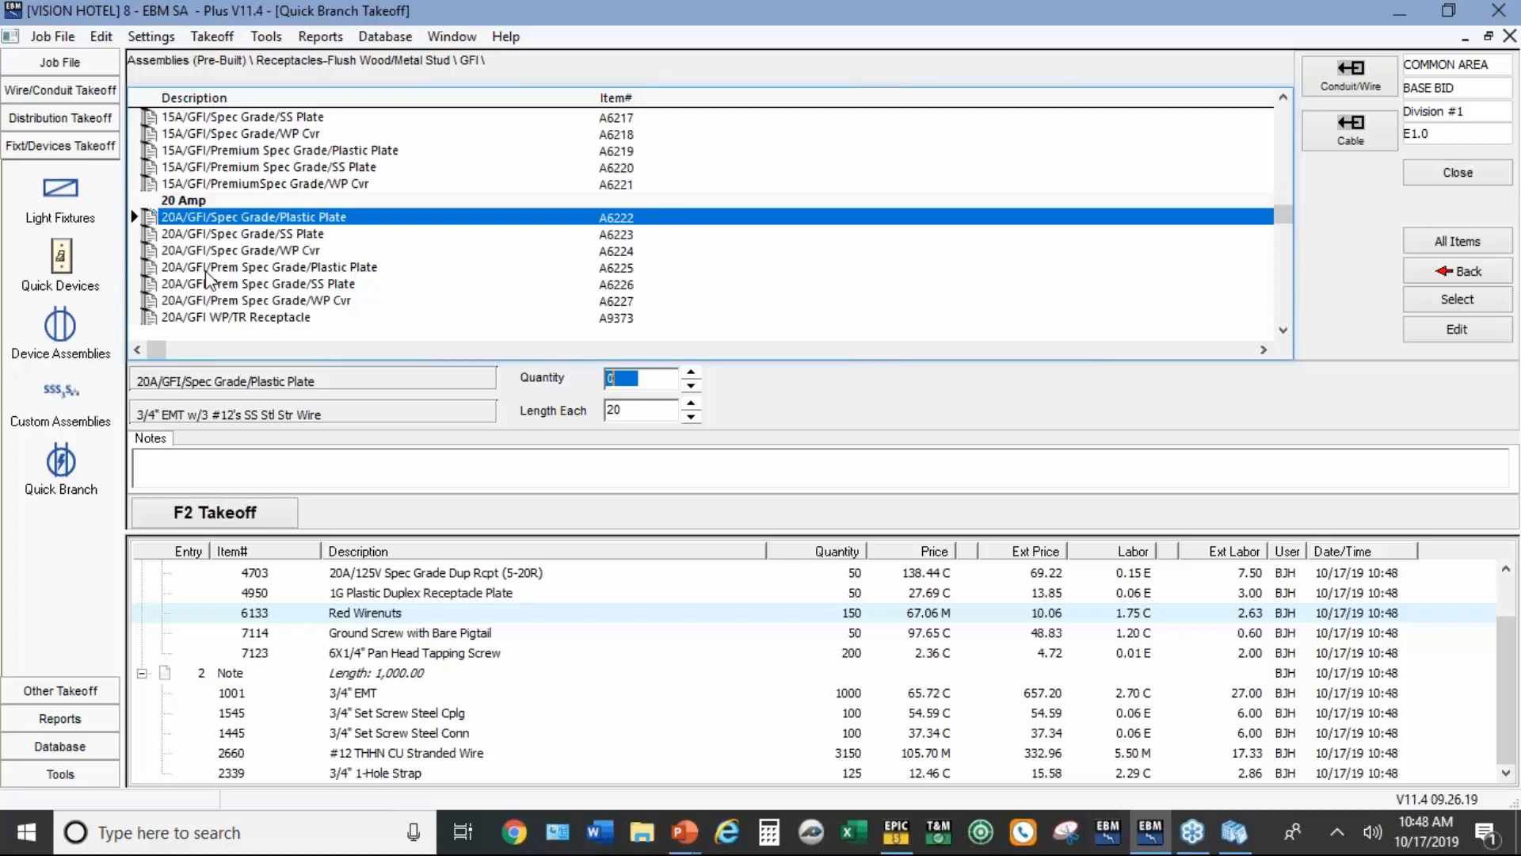
pyautogui.write('8')
pyautogui.click(210, 517)
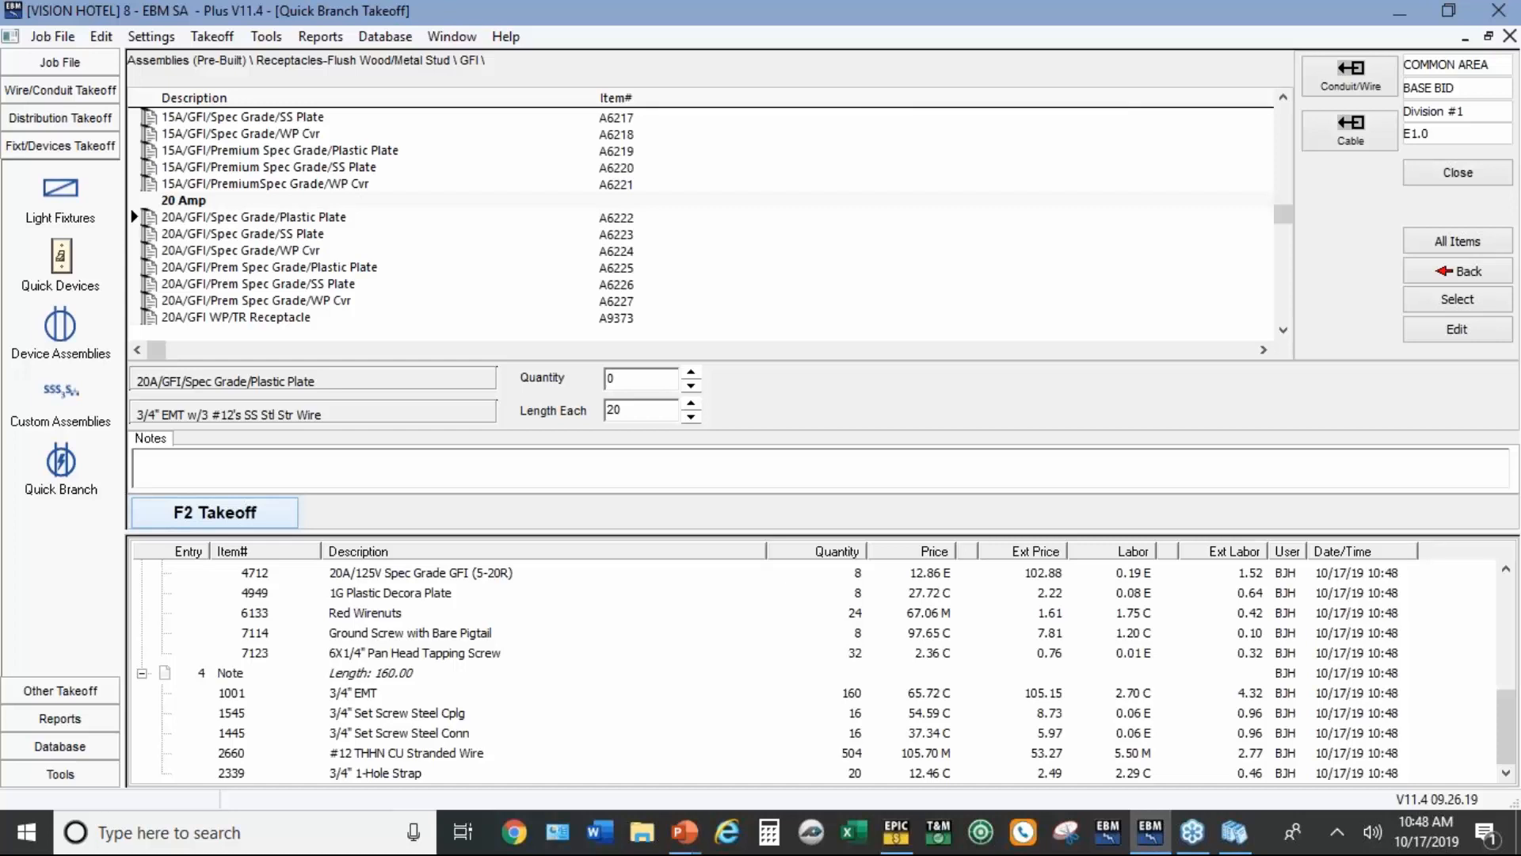
# Step: Switch the takeoff section to STANDARD ROOM
pyautogui.click(1456, 69)
pyautogui.click(711, 222)
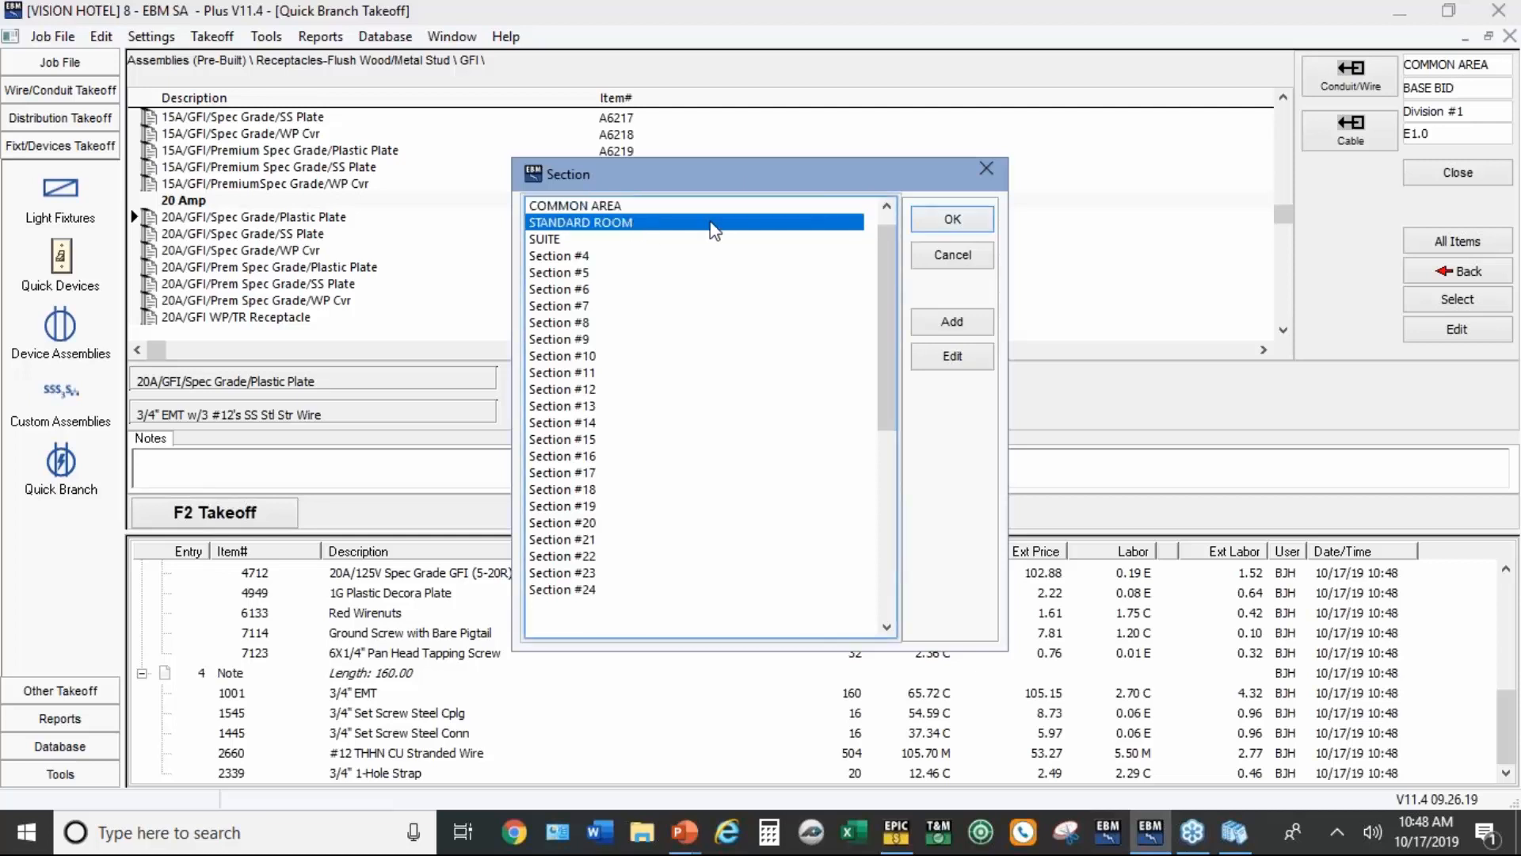
pyautogui.click(979, 225)
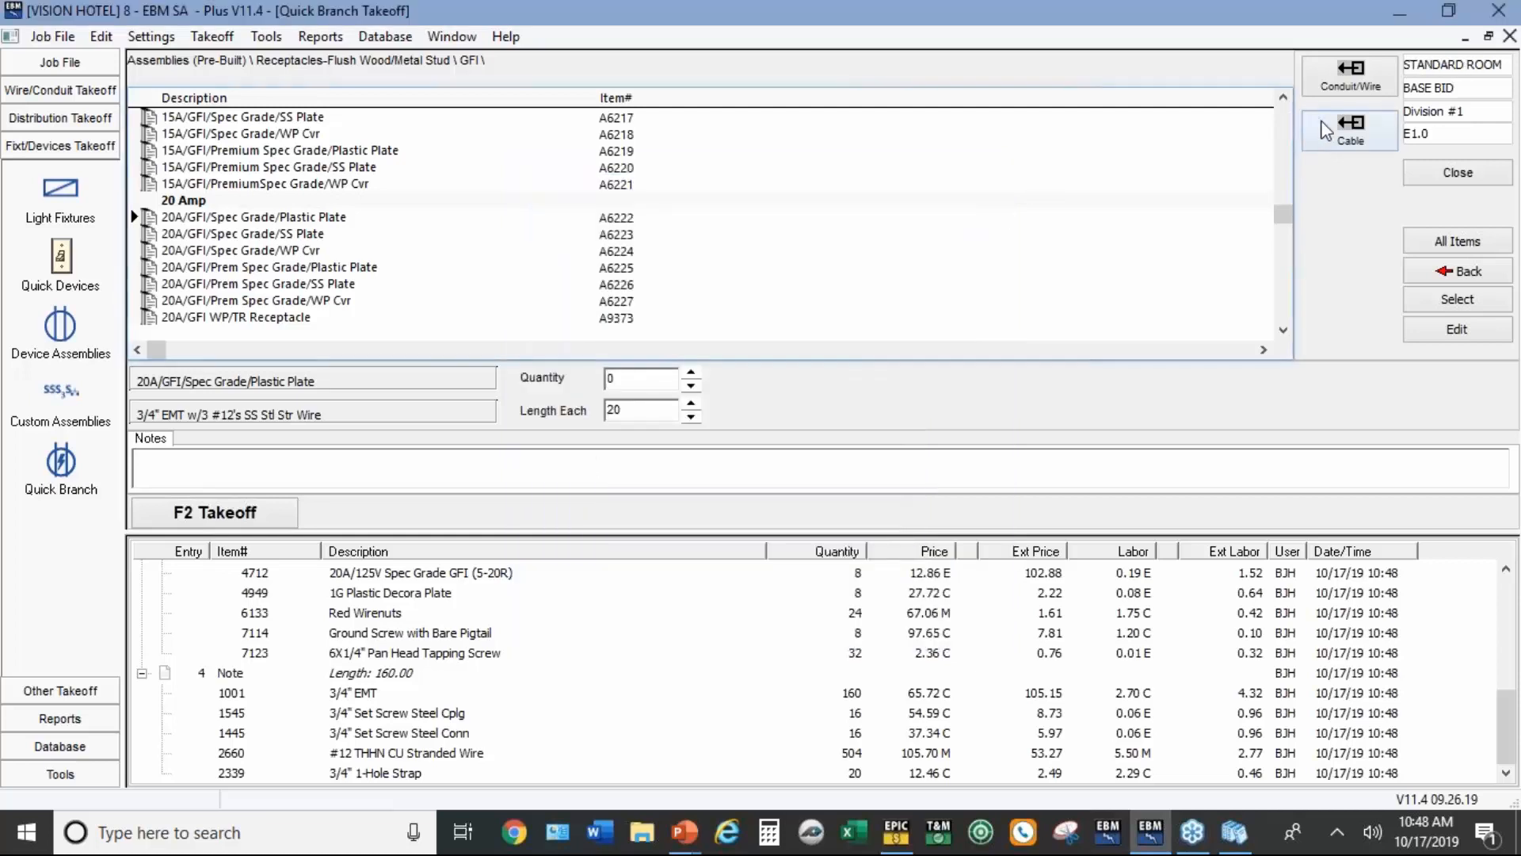
# Step: Choose the saved cable assembly 12/2 Alum Clad MC Cable (w/grd) for the branch takeoff
pyautogui.click(1350, 133)
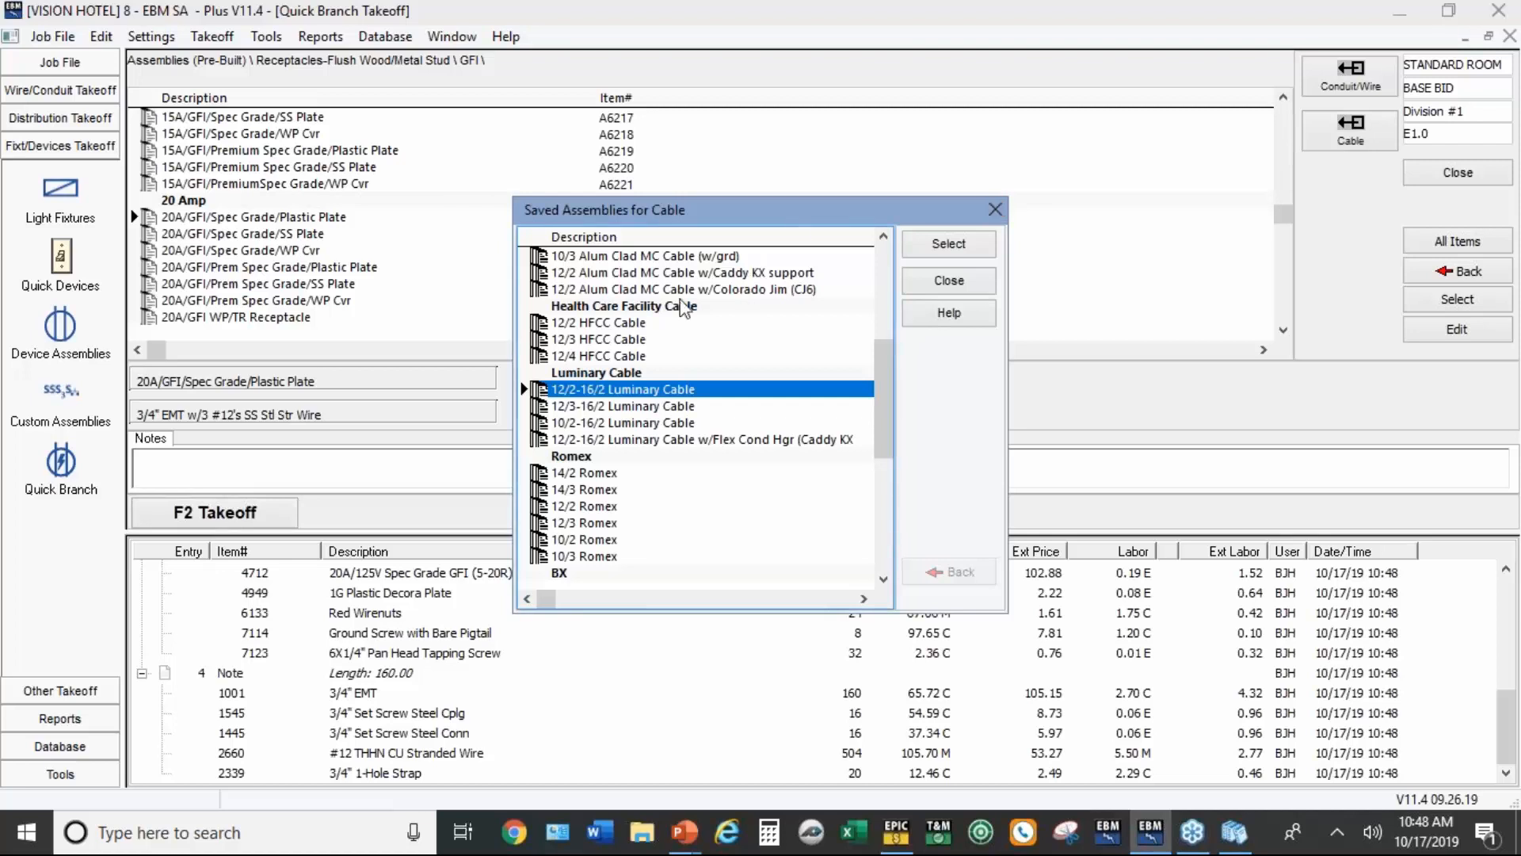
pyautogui.click(586, 339)
pyautogui.click(588, 273)
pyautogui.scroll(6, 588, 277)
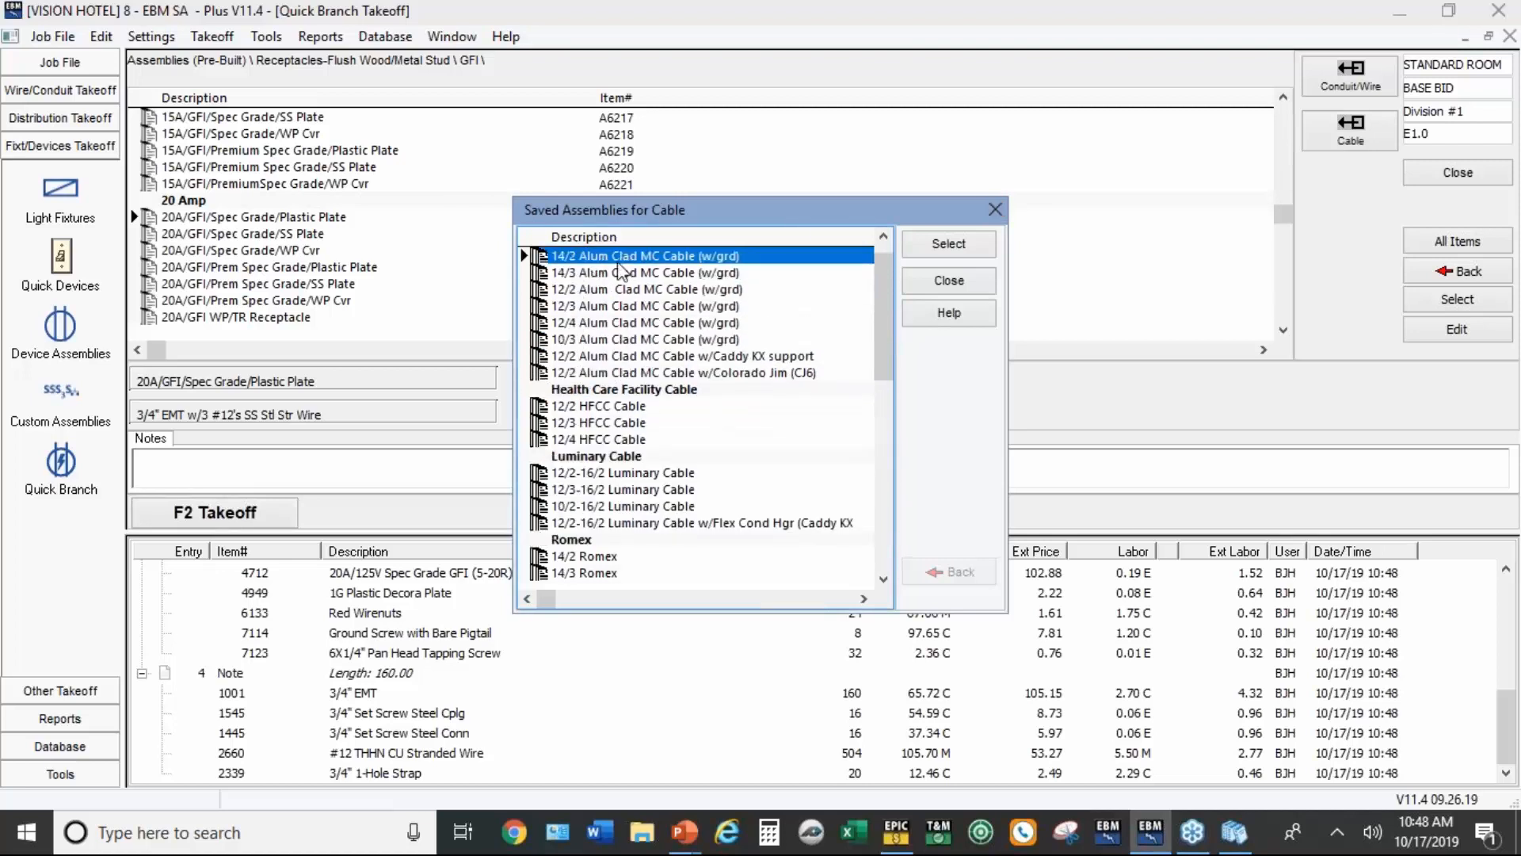
pyautogui.click(613, 291)
pyautogui.doubleClick(614, 291)
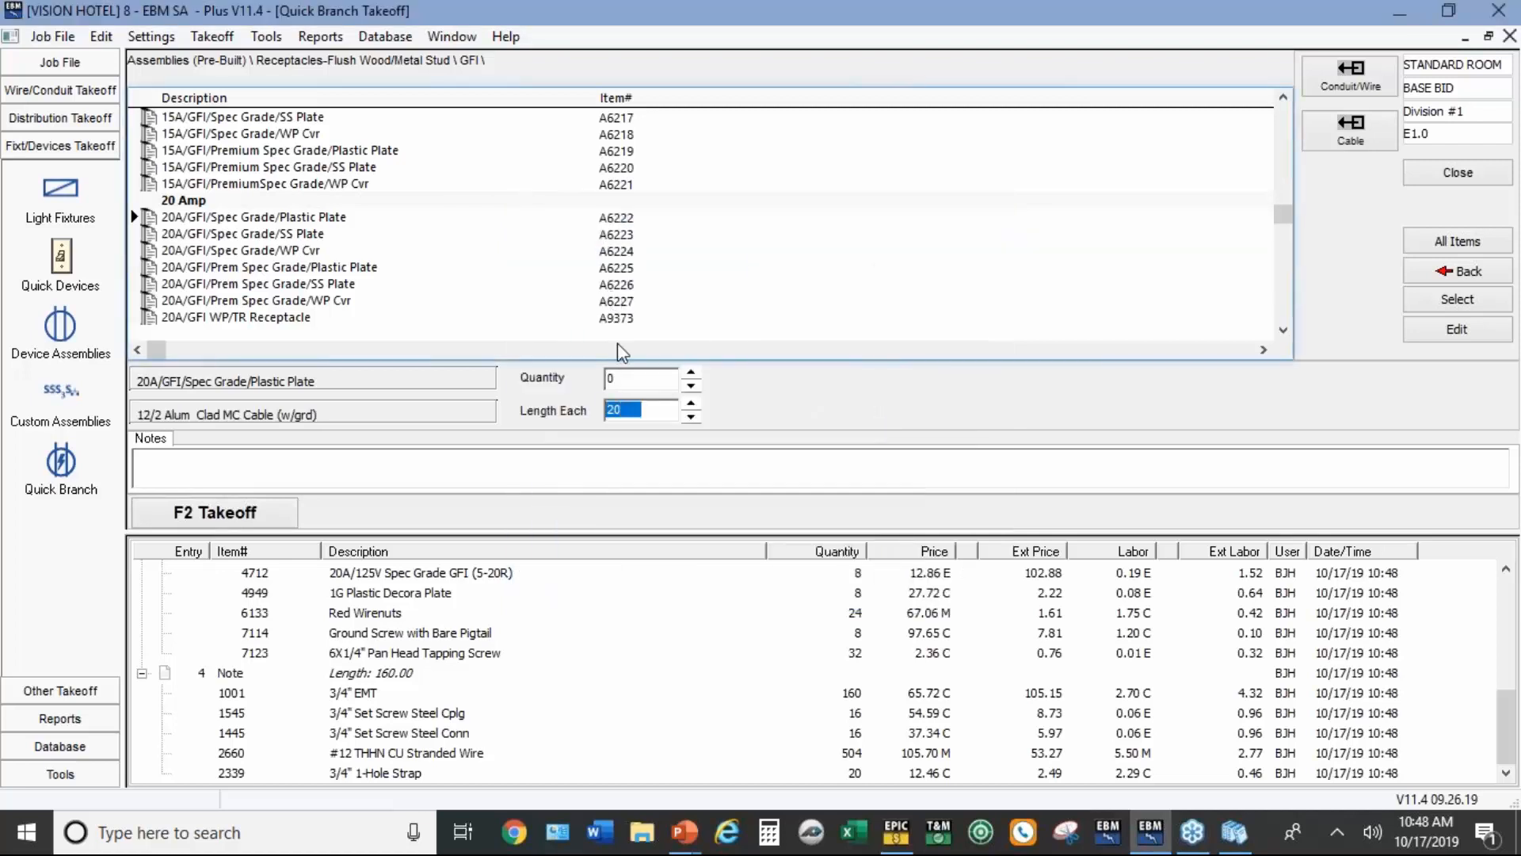
# Step: Take off 12 of the 20A/Duplex/Spec Grade/Plastic Plate assembly from the flush wood/metal stud receptacles for the STANDARD ROOM section
pyautogui.click(1426, 271)
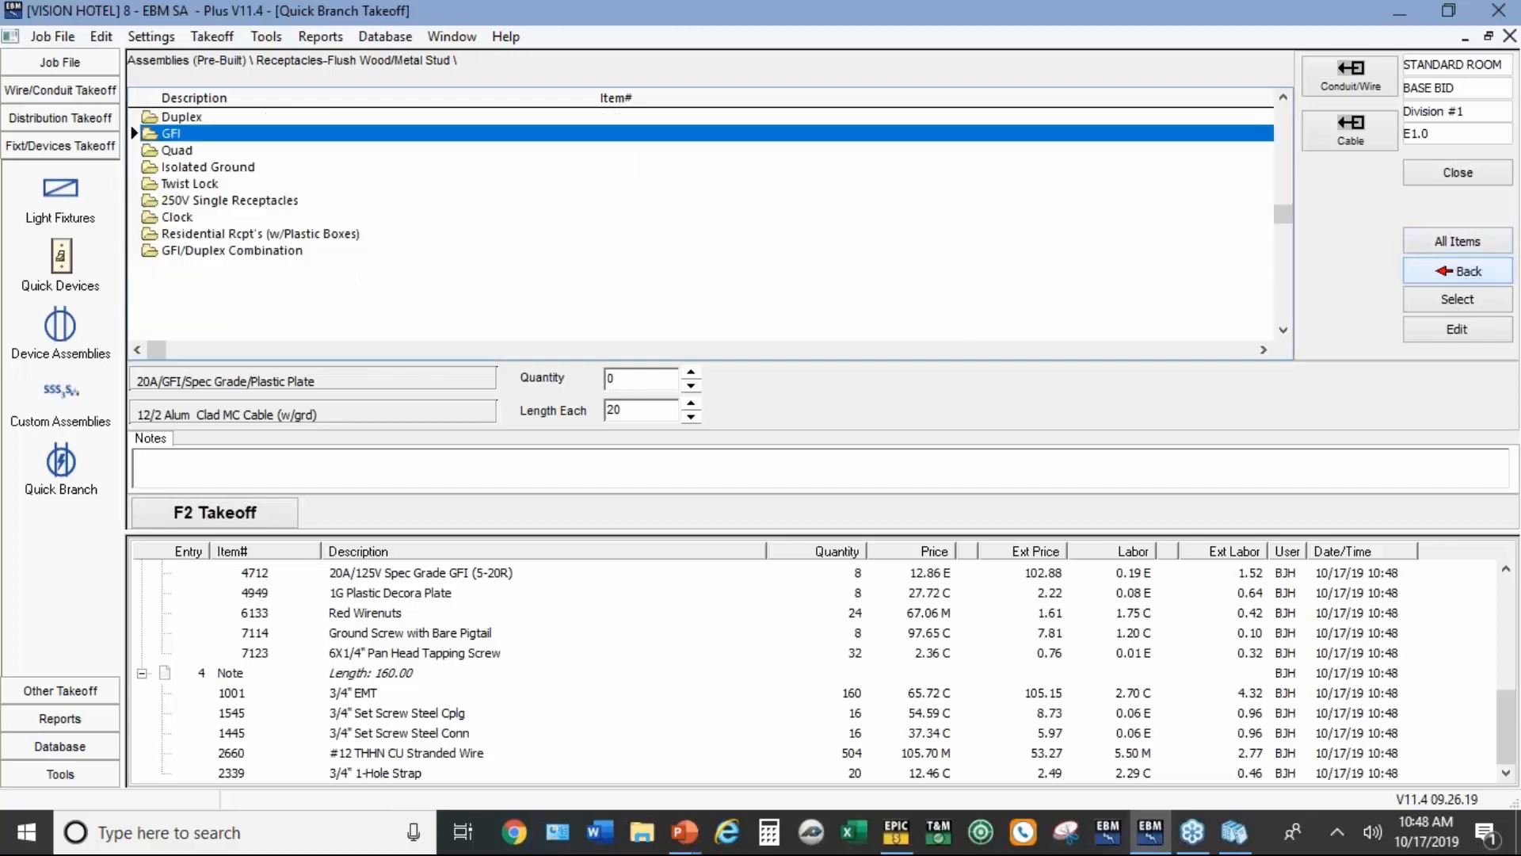
pyautogui.doubleClick(199, 118)
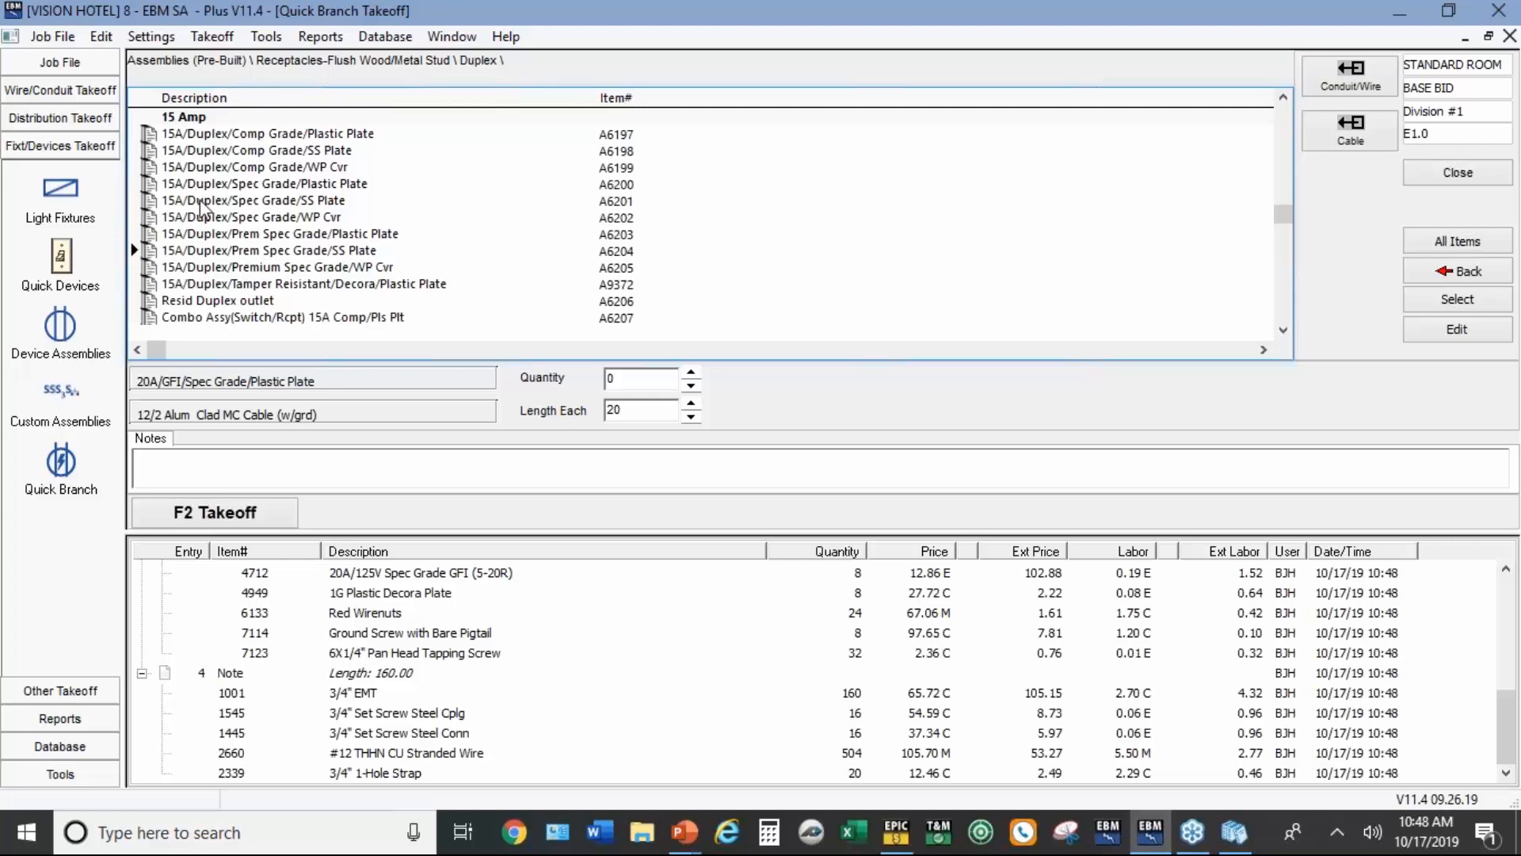
pyautogui.scroll(-2, 231, 230)
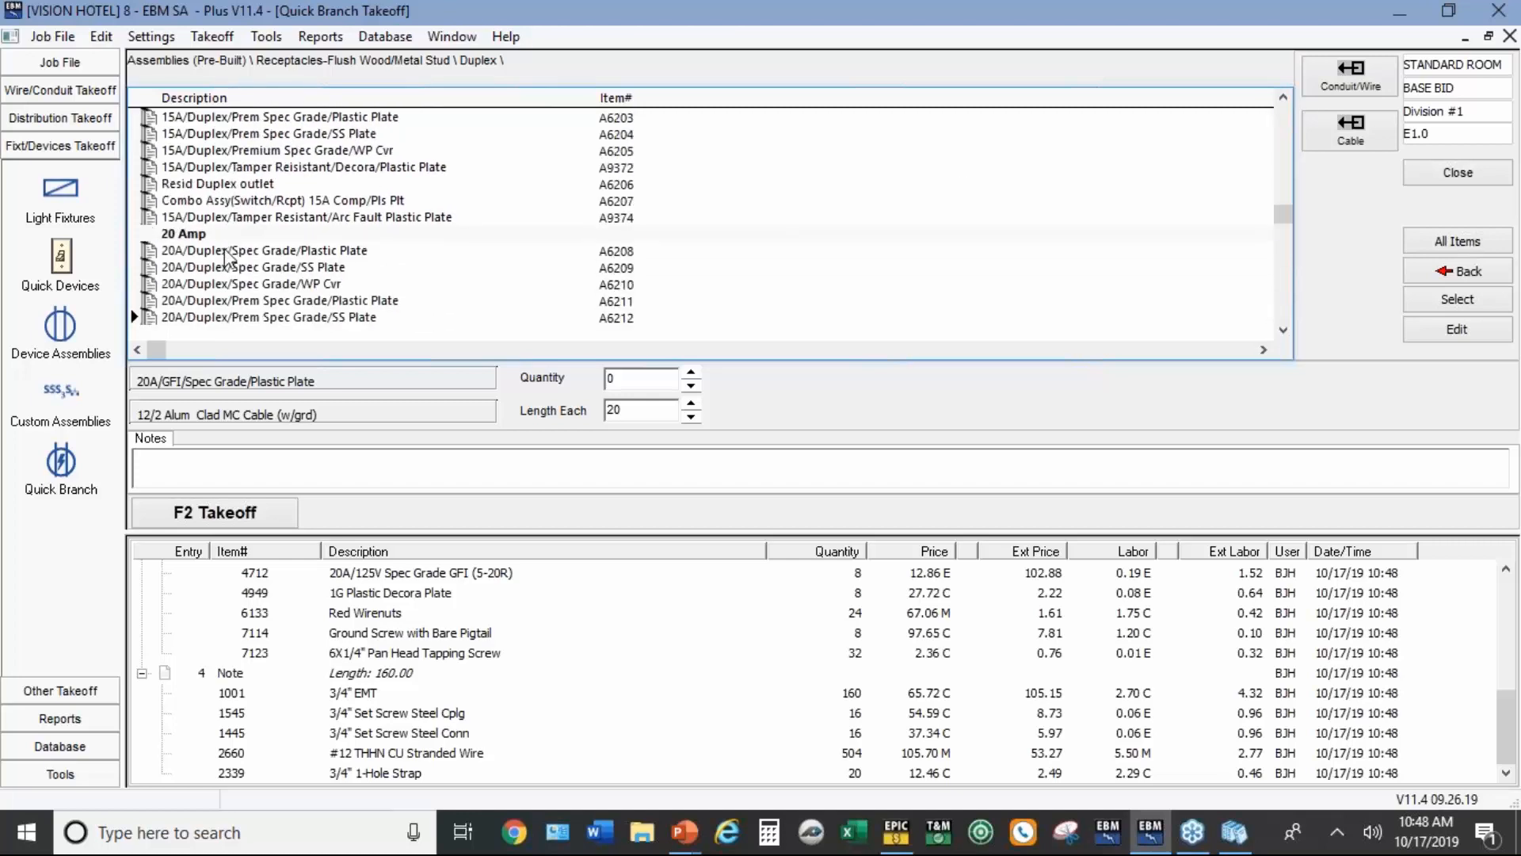
pyautogui.doubleClick(228, 252)
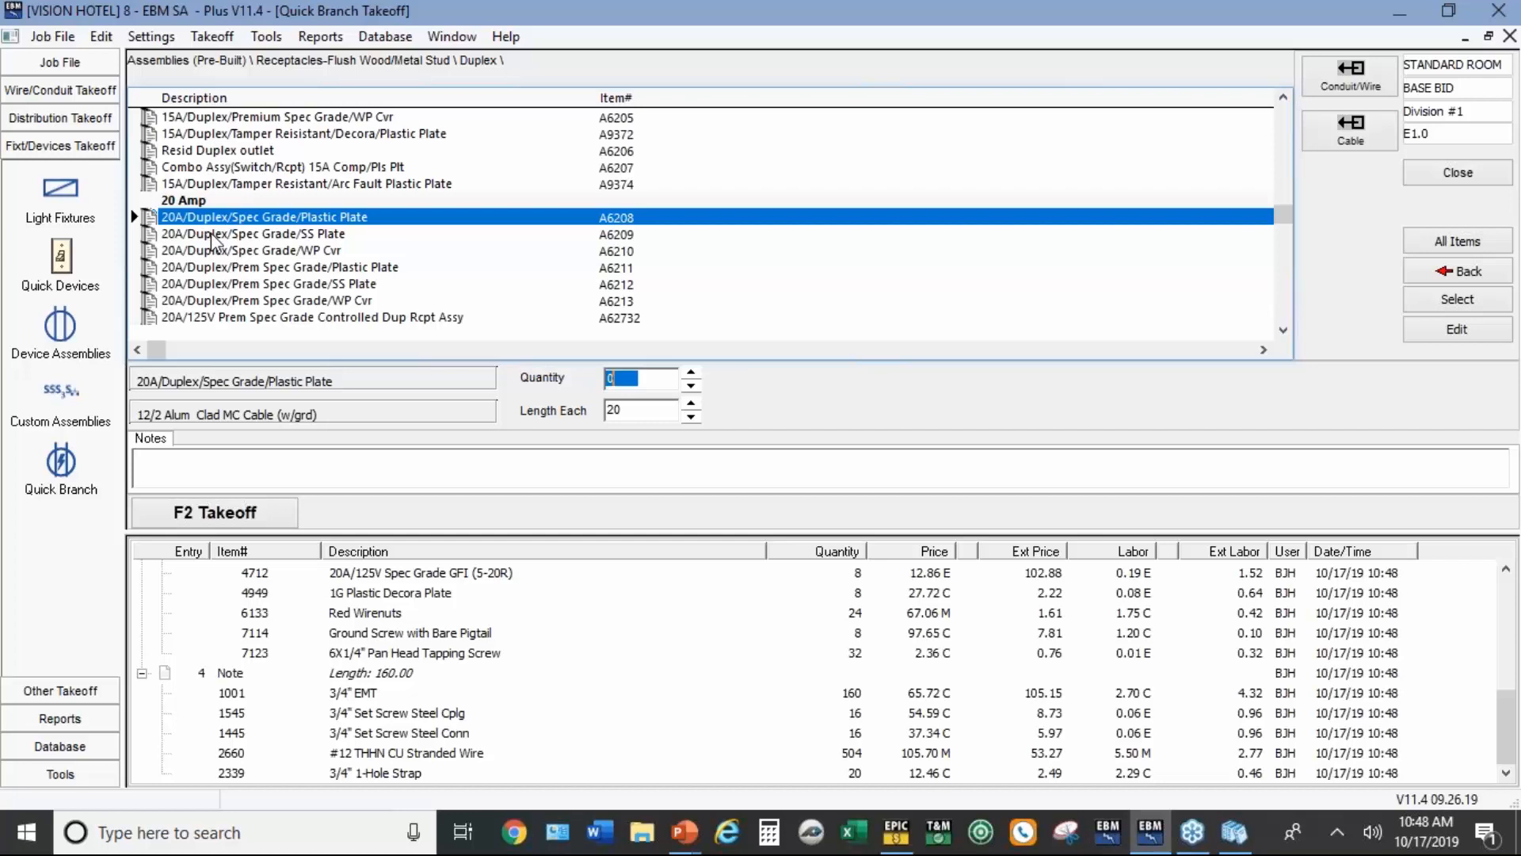
pyautogui.write('12')
pyautogui.press('F2')
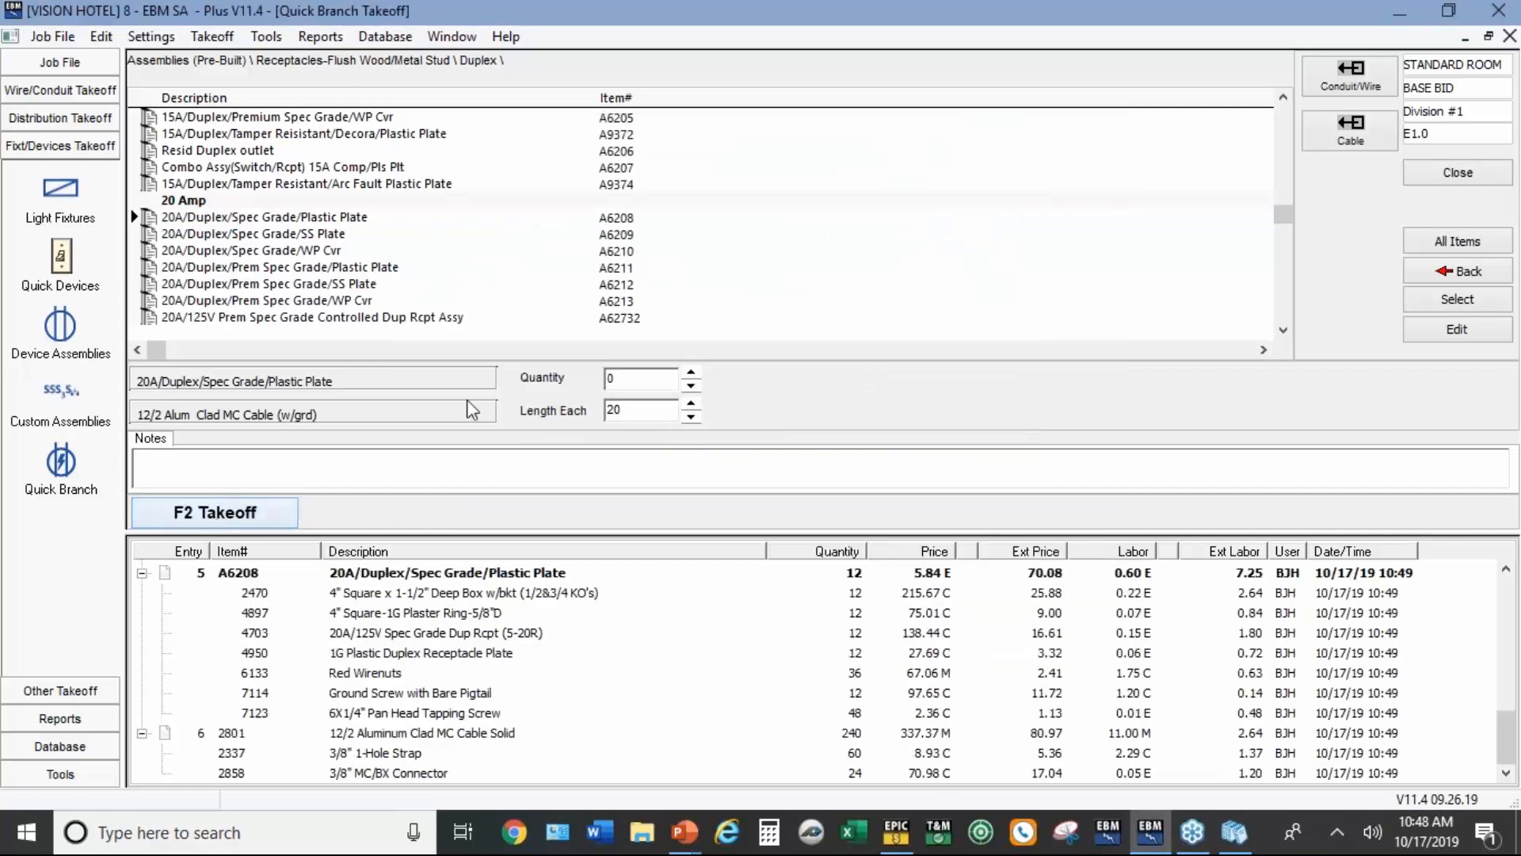
# Step: Take off 3 of the 20A/GFI/Spec Grade/Plastic Plate assembly for the STANDARD ROOM section
pyautogui.click(1438, 274)
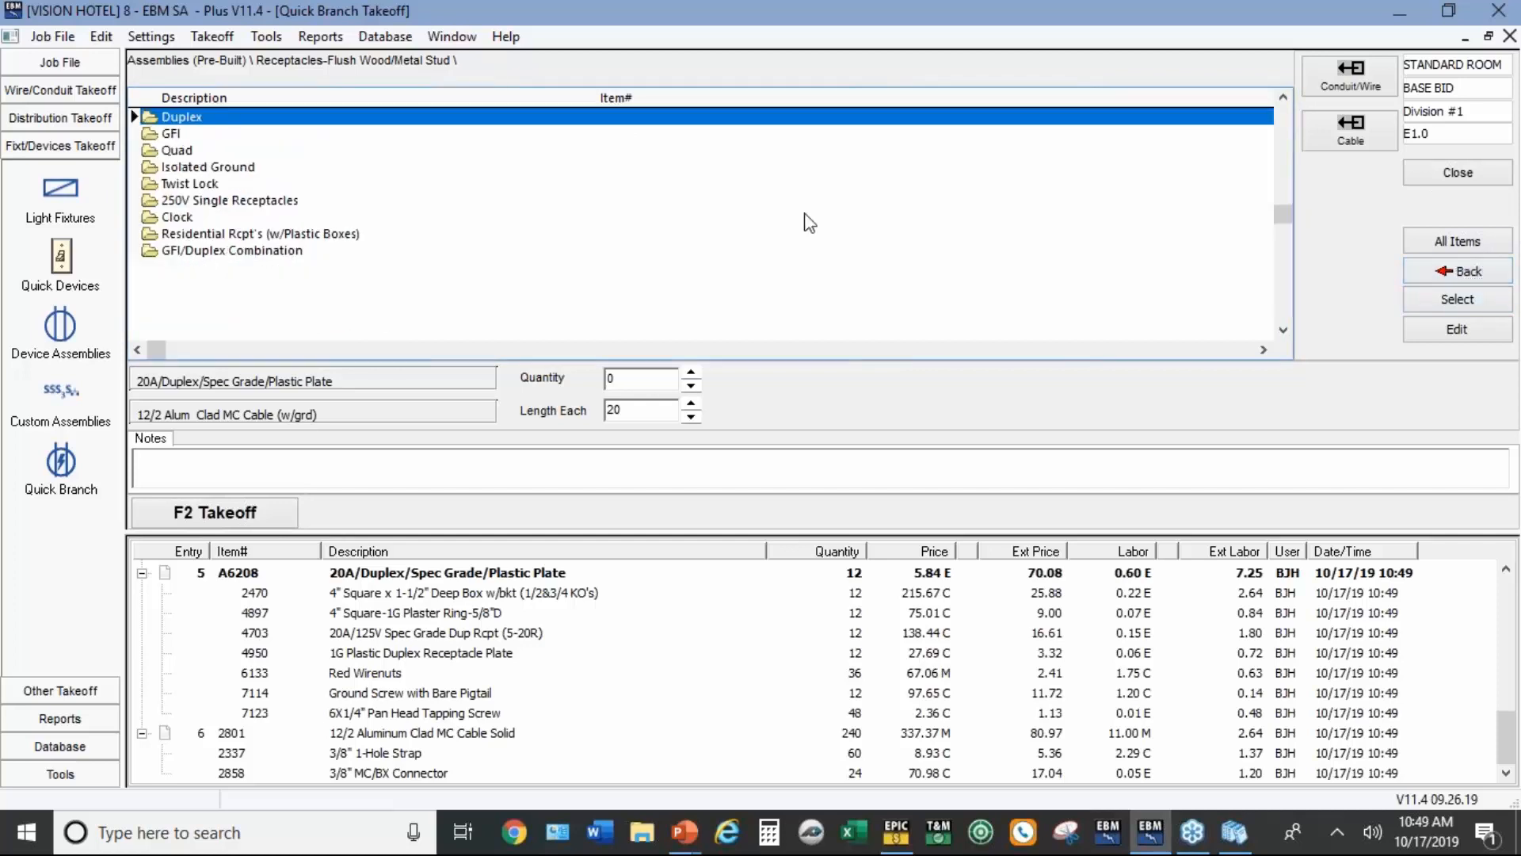
pyautogui.doubleClick(190, 135)
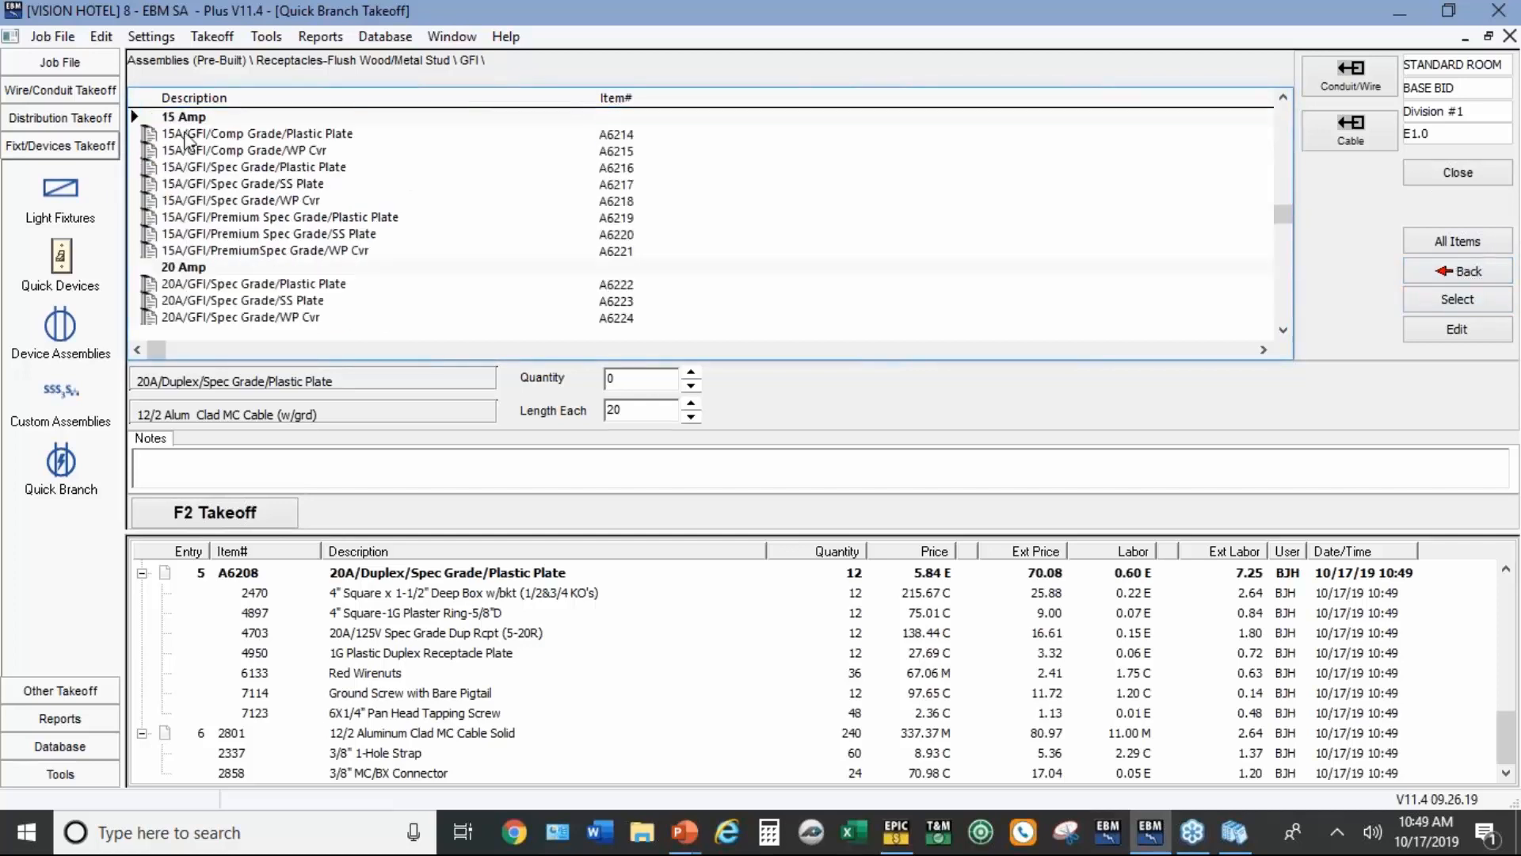
pyautogui.click(209, 282)
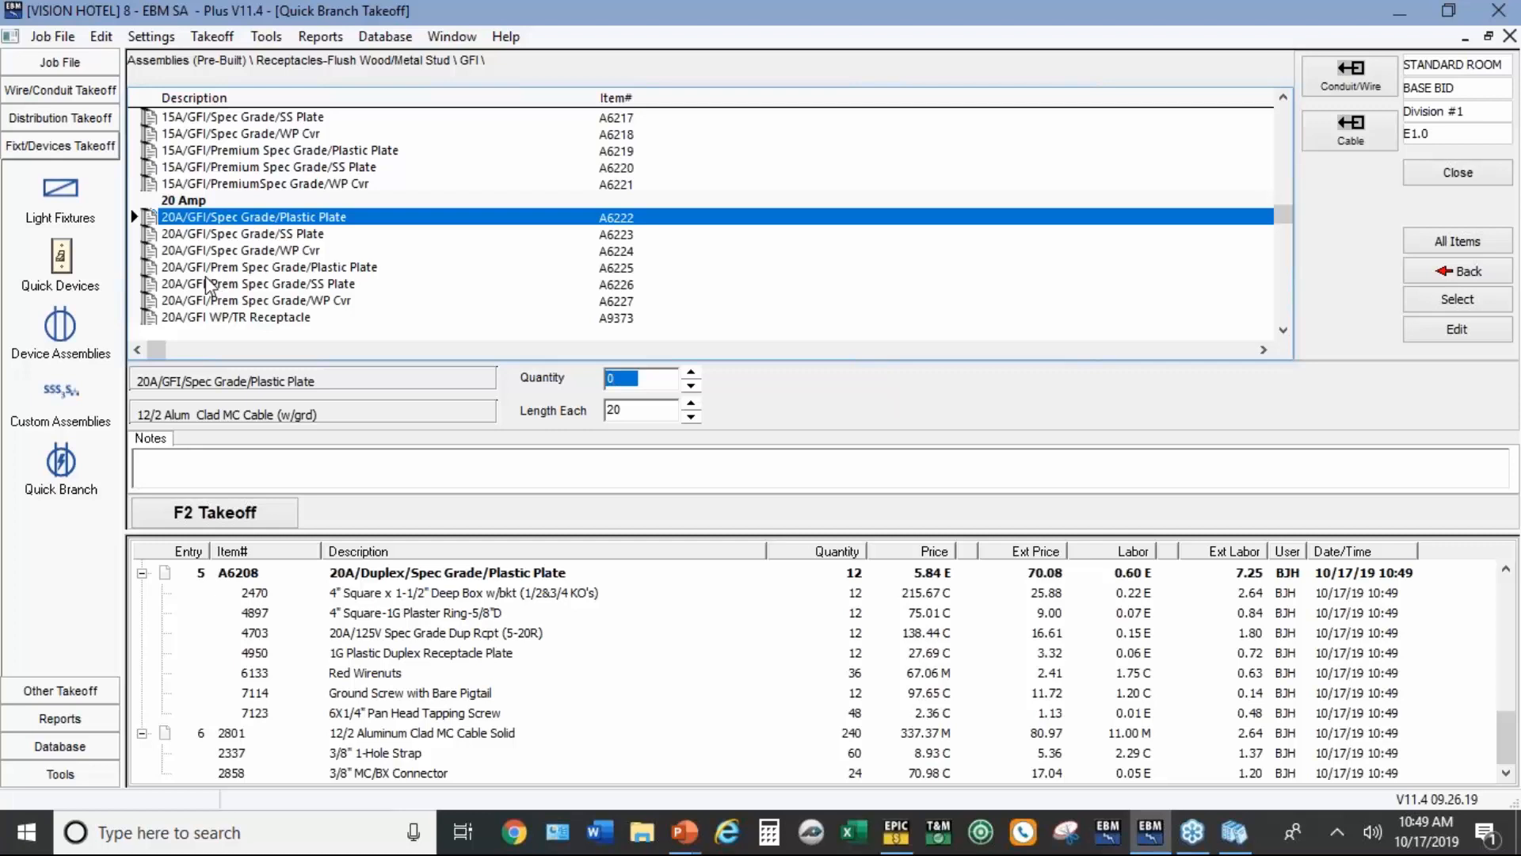
pyautogui.write('3')
pyautogui.click(191, 526)
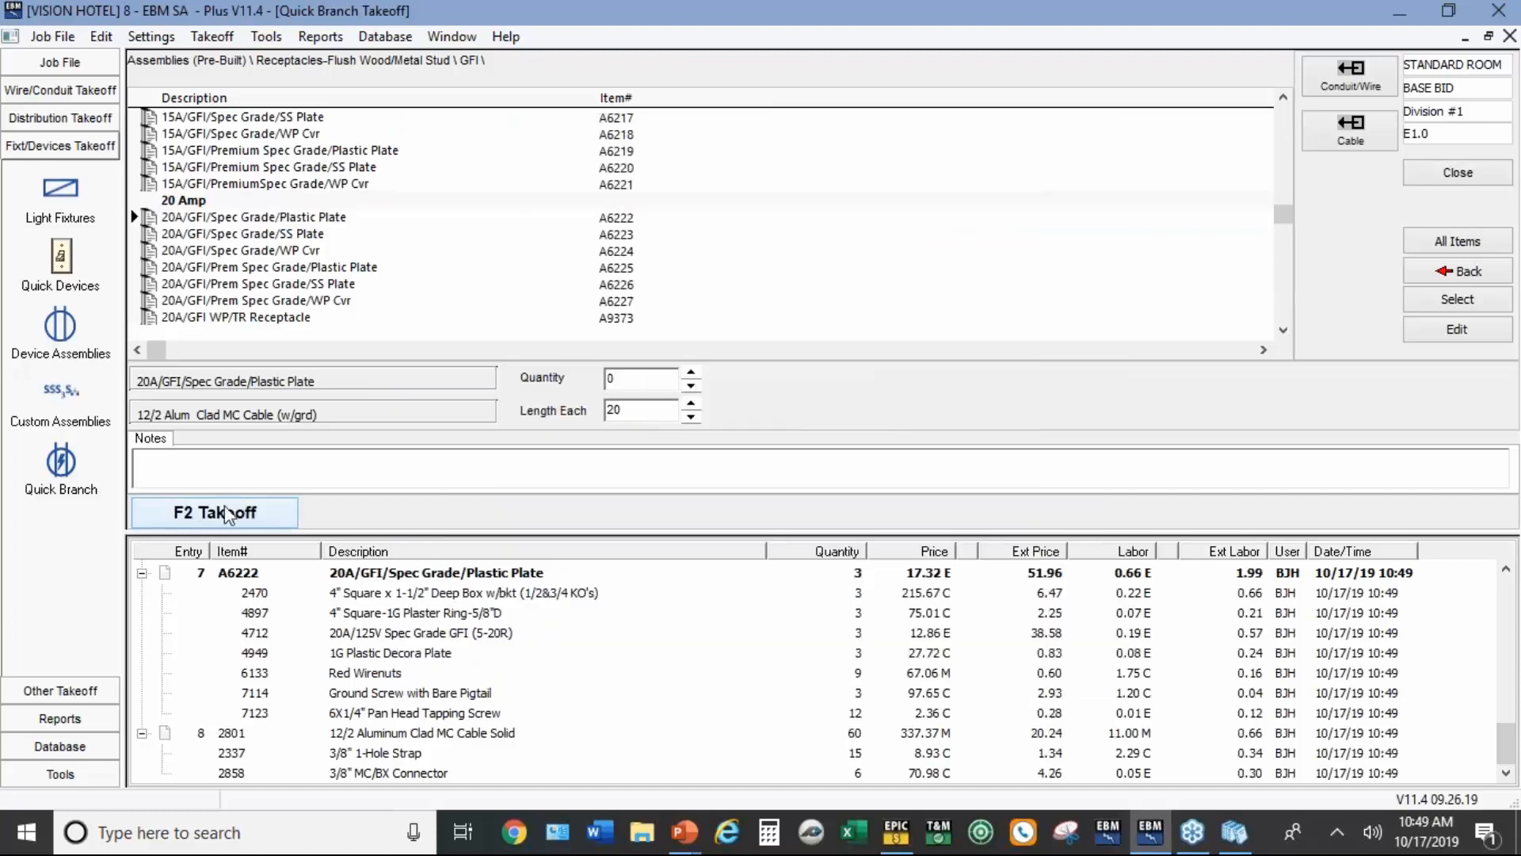
# Step: Switch the takeoff section to SUITE
pyautogui.click(1451, 75)
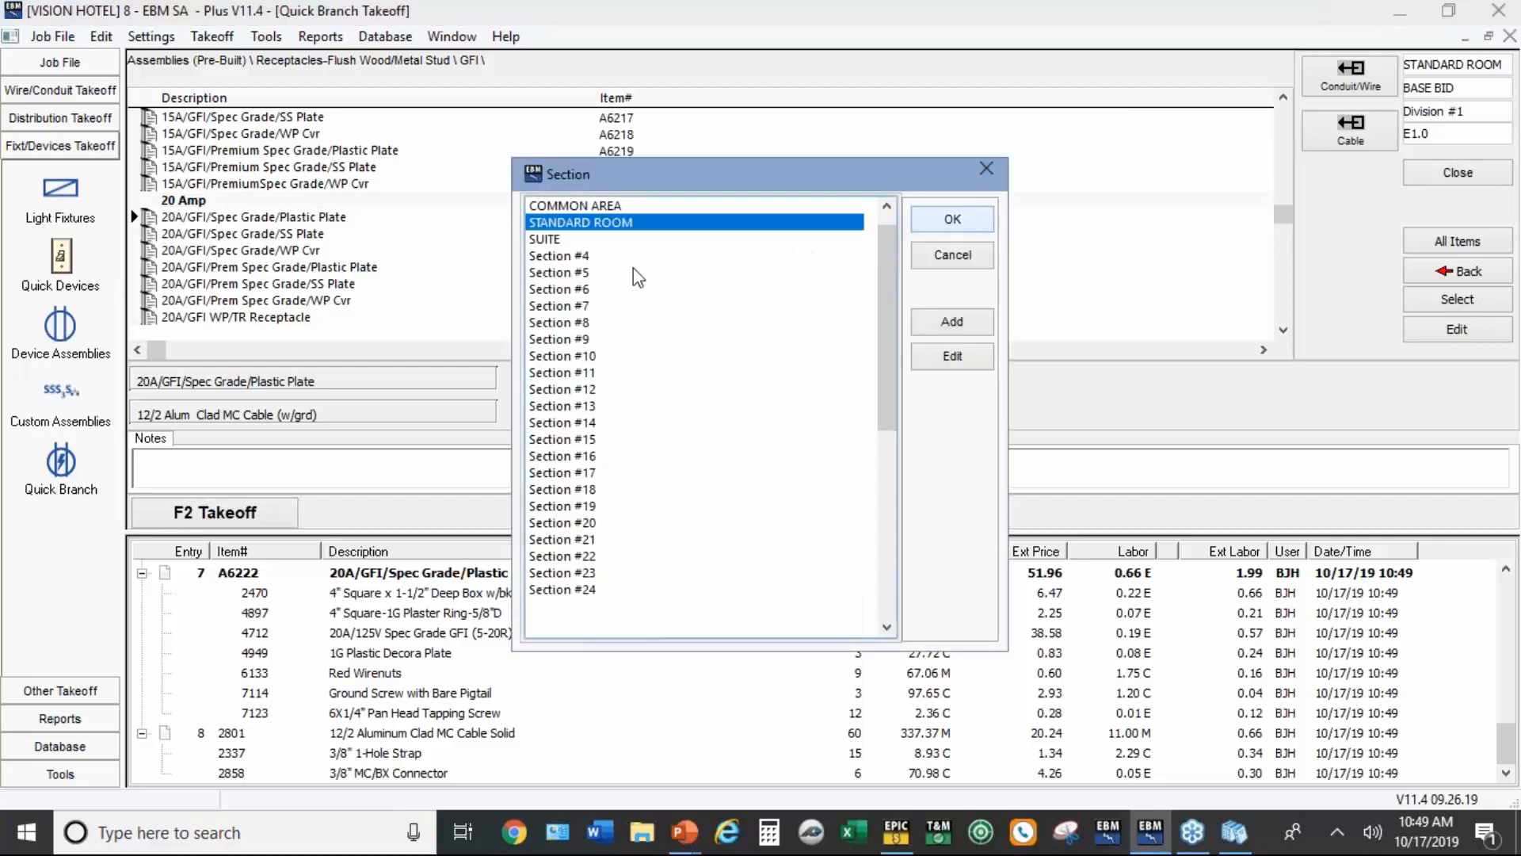
pyautogui.click(547, 238)
pyautogui.click(953, 222)
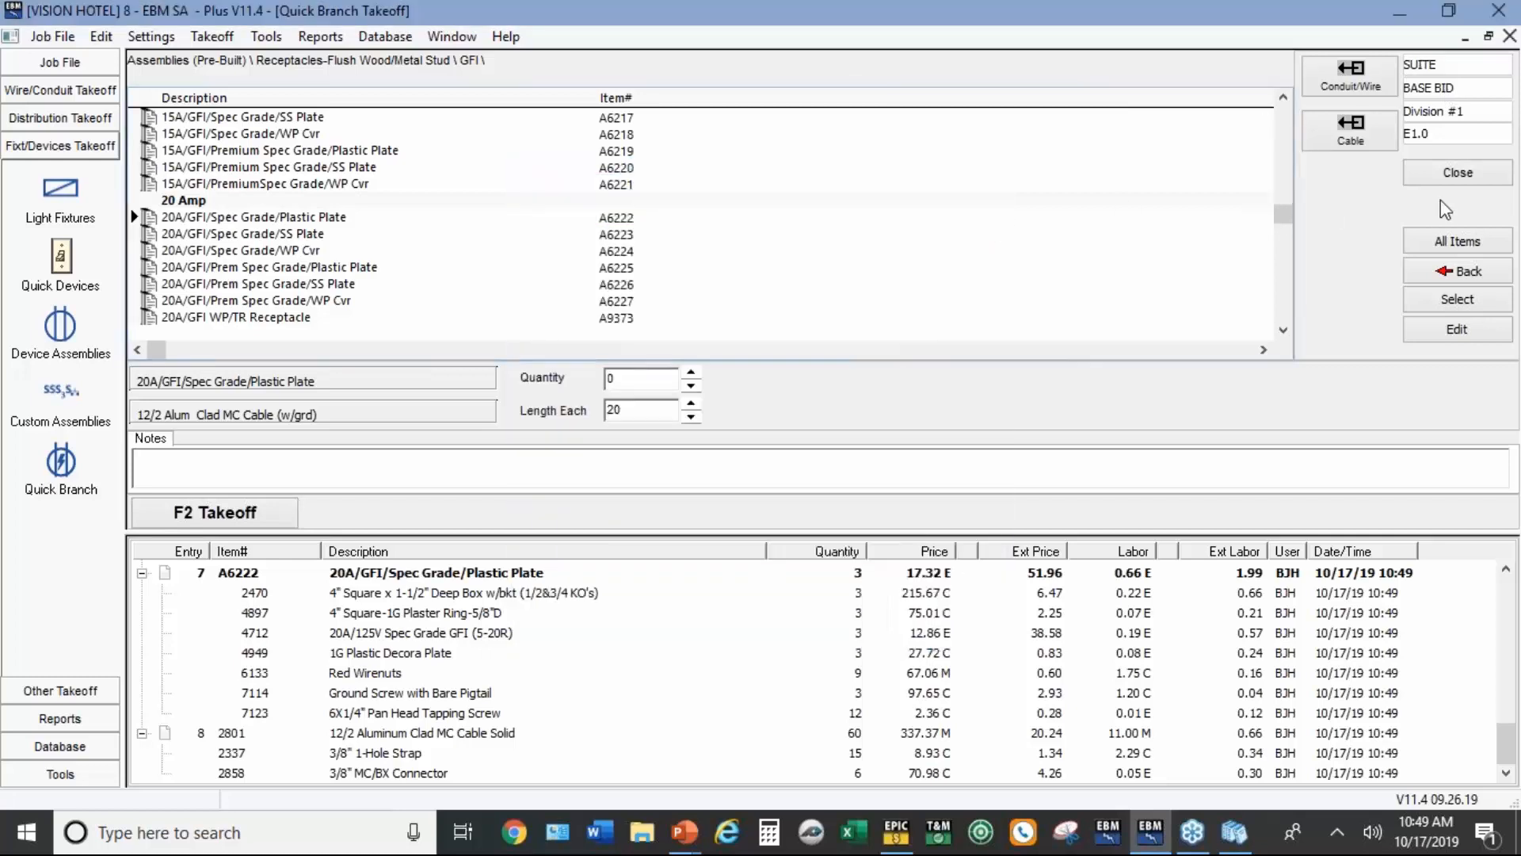
# Step: Take off 16 of the 20A/Duplex/Spec Grade/Plastic Plate assembly from the flush wood/metal stud receptacles for the SUITE section
pyautogui.click(1454, 273)
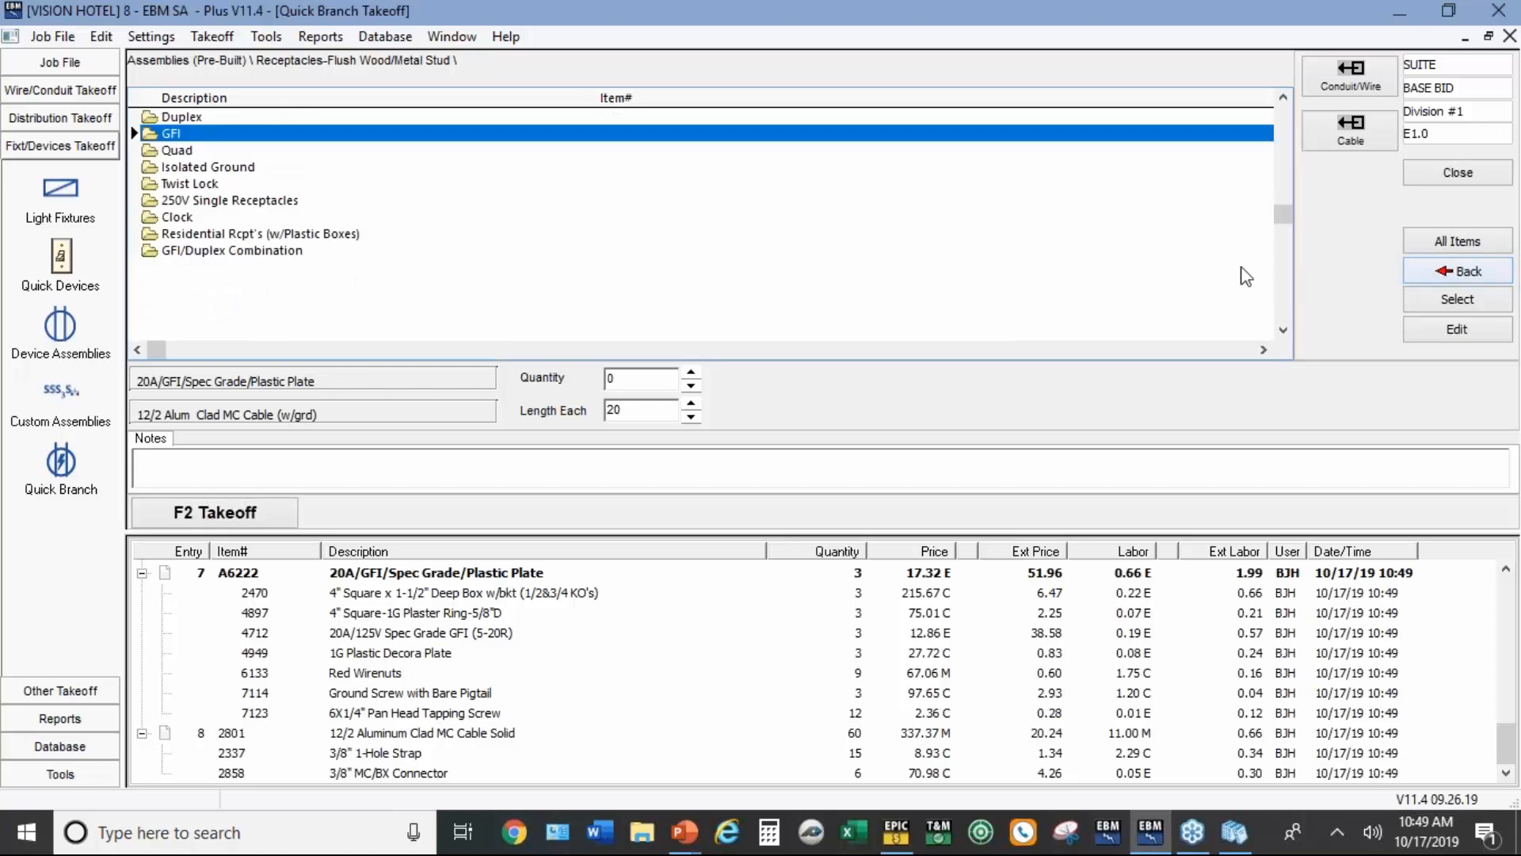
pyautogui.doubleClick(202, 118)
pyautogui.scroll(-5, 253, 301)
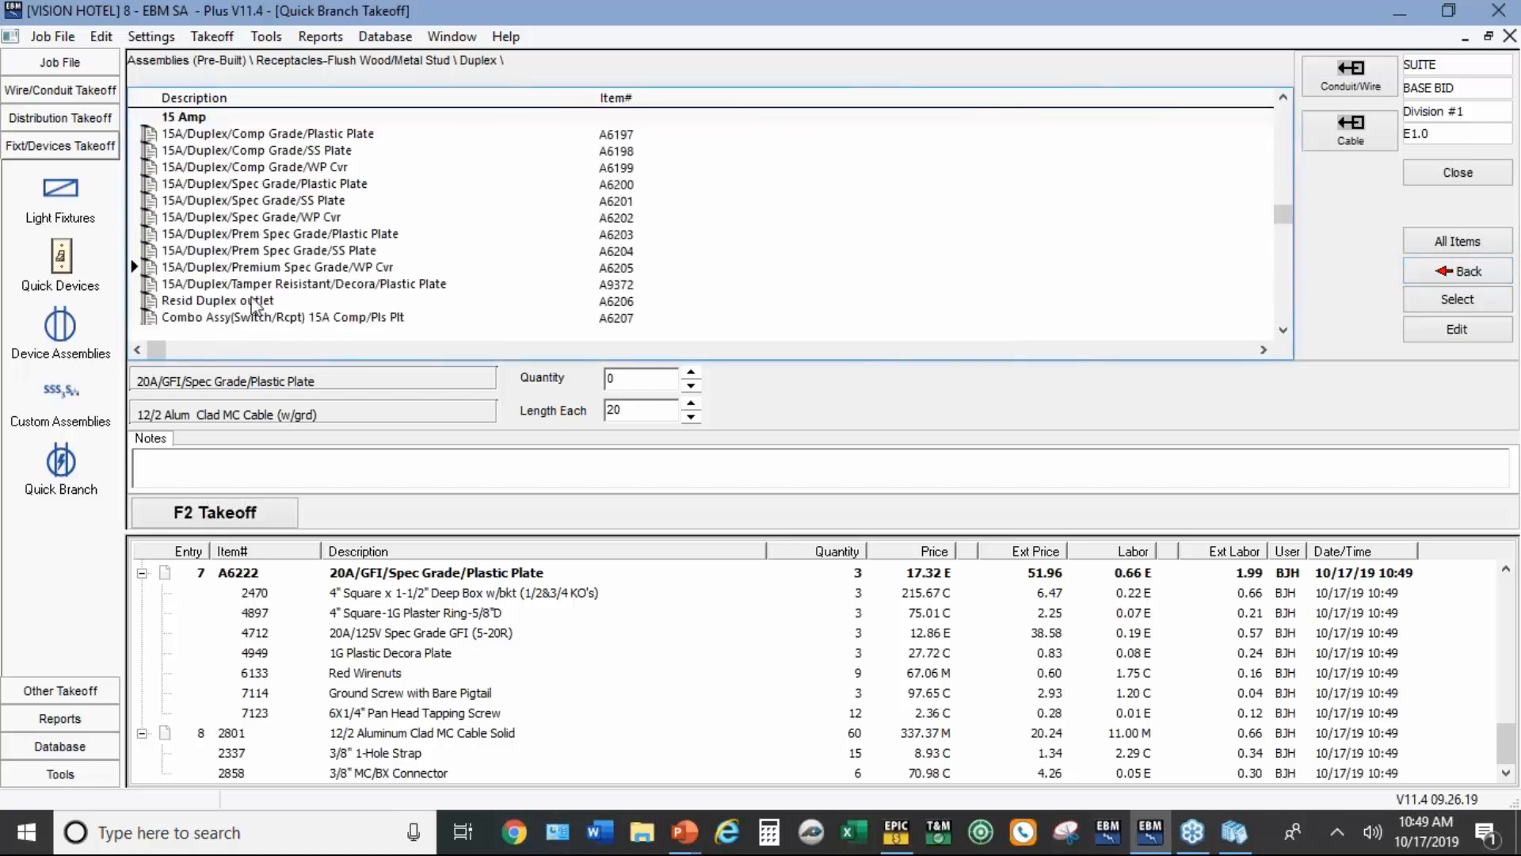
pyautogui.scroll(-2, 256, 295)
pyautogui.click(242, 267)
pyautogui.scroll(-1, 240, 270)
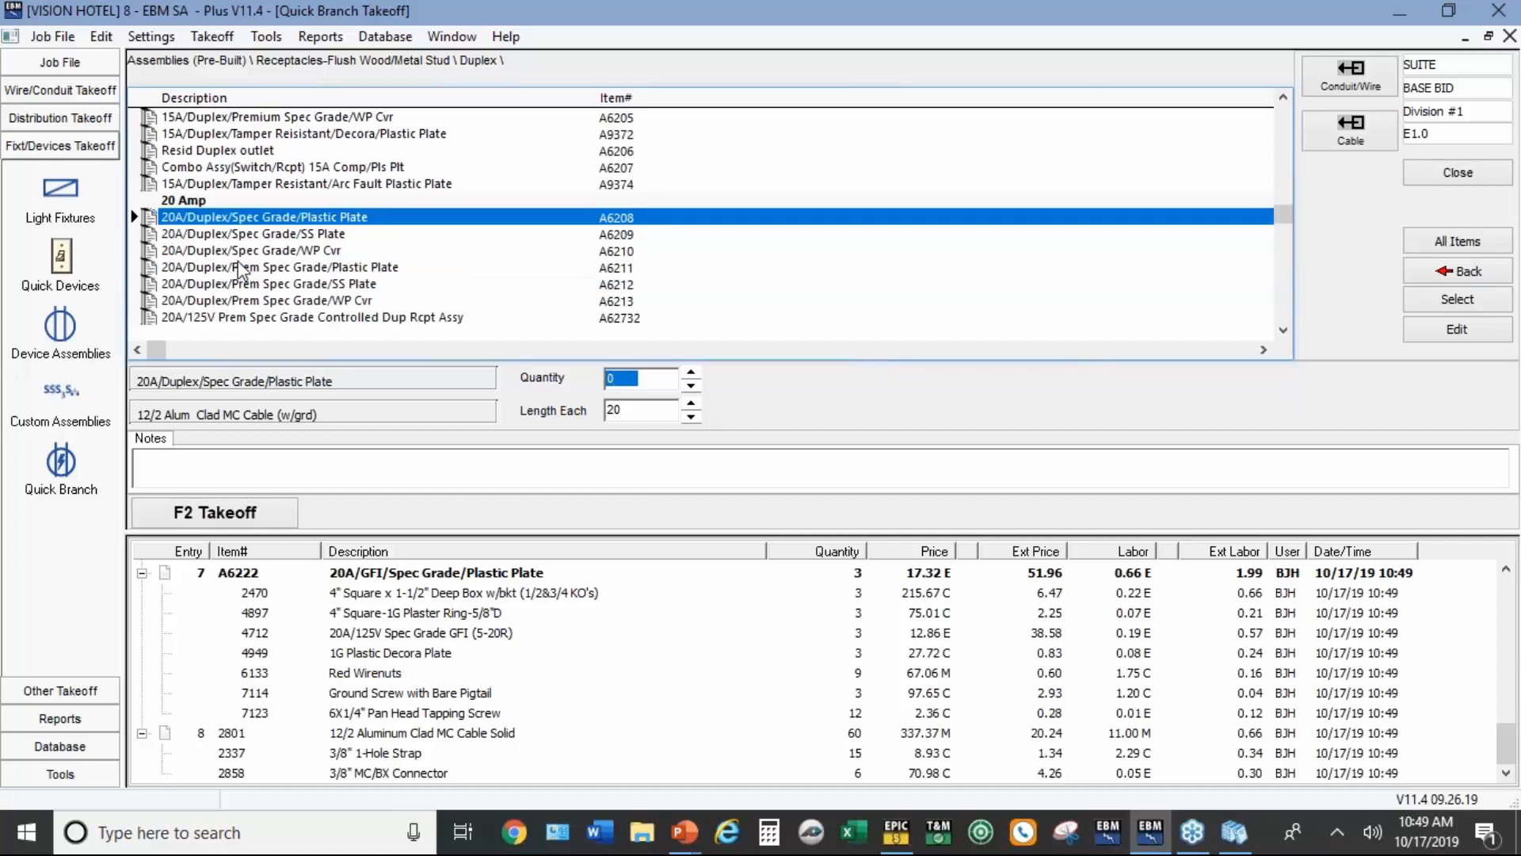
pyautogui.write('16')
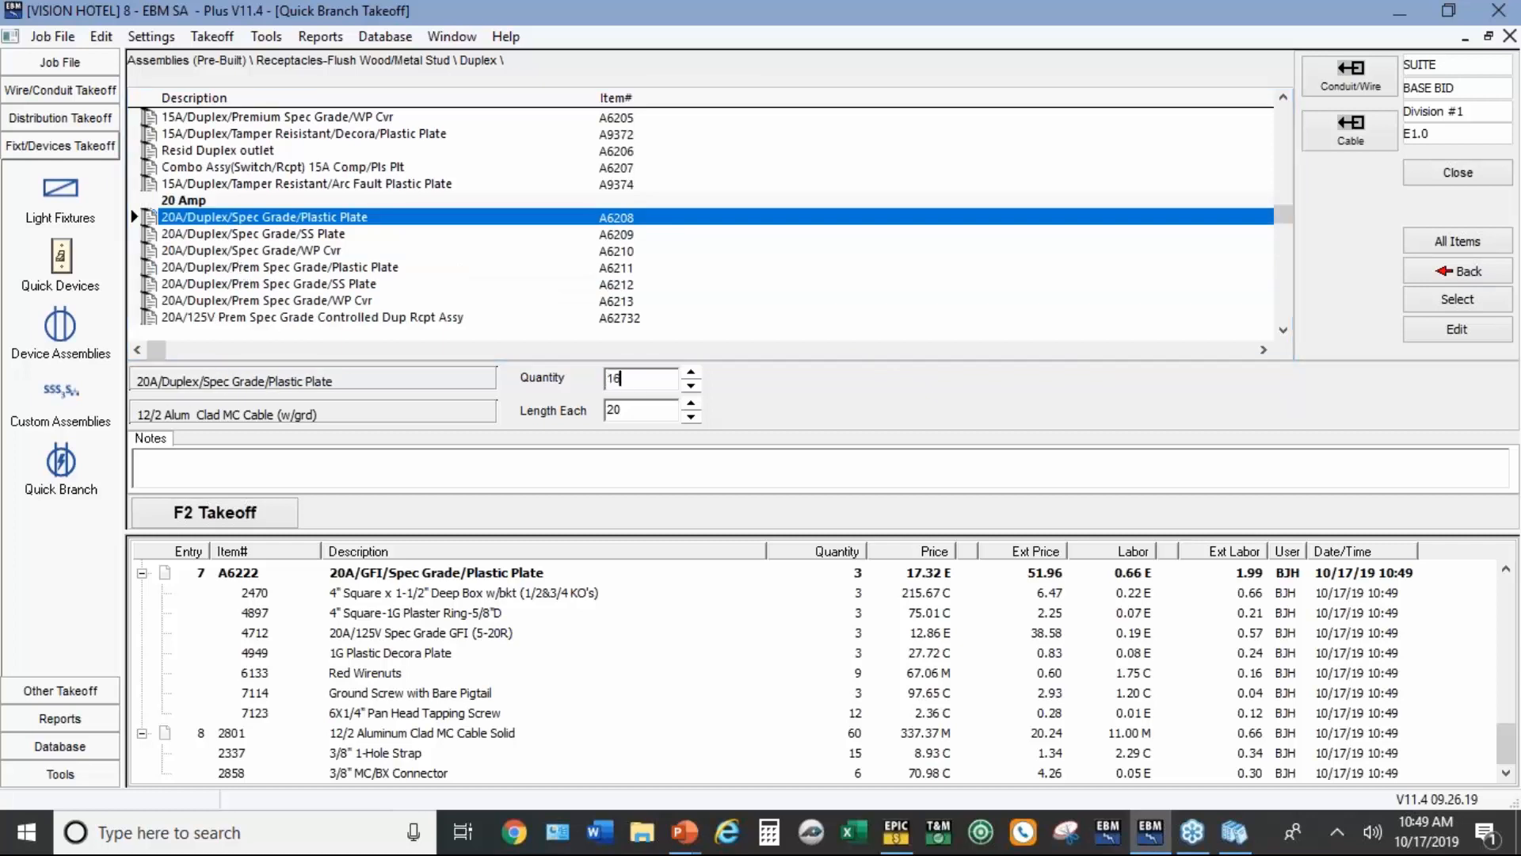
pyautogui.click(182, 526)
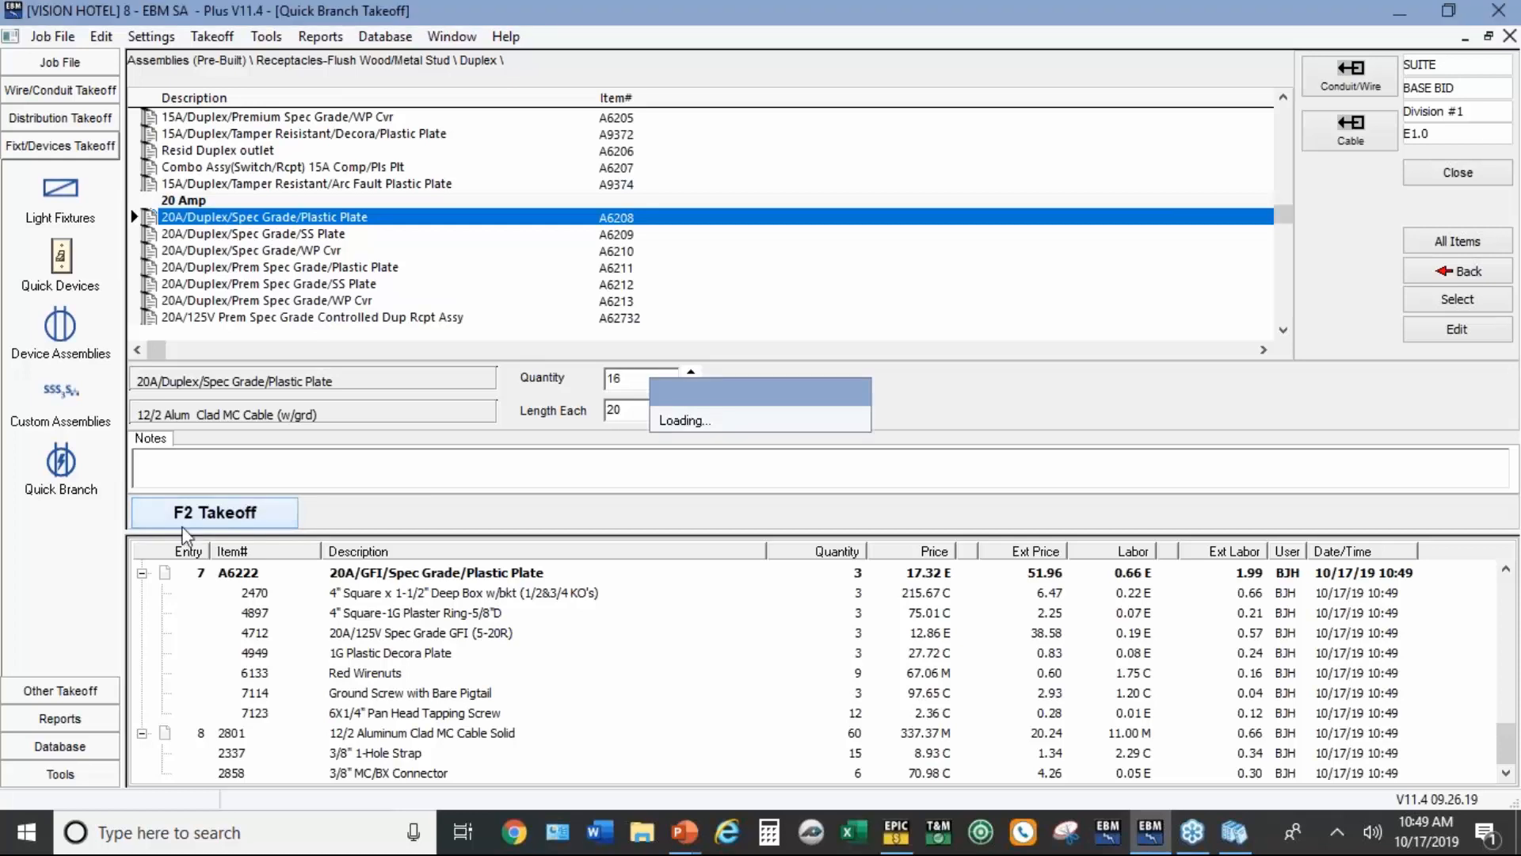
pyautogui.press('F2')
# Step: Take off 5 of the 20A/GFI/Spec Grade/Plastic Plate assembly for the SUITE section
pyautogui.click(1442, 273)
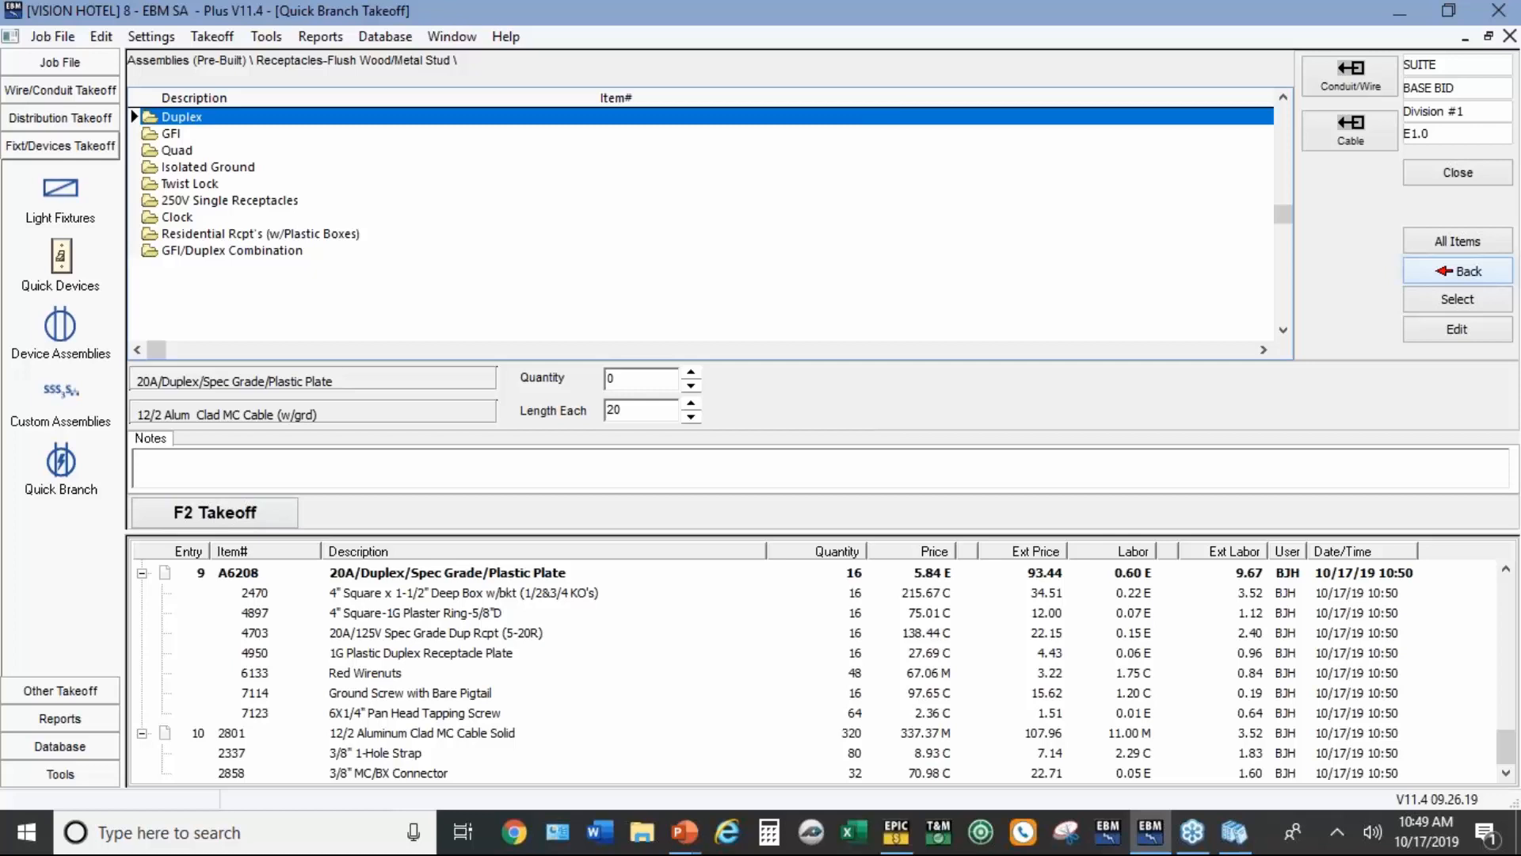
pyautogui.click(199, 135)
pyautogui.doubleClick(230, 284)
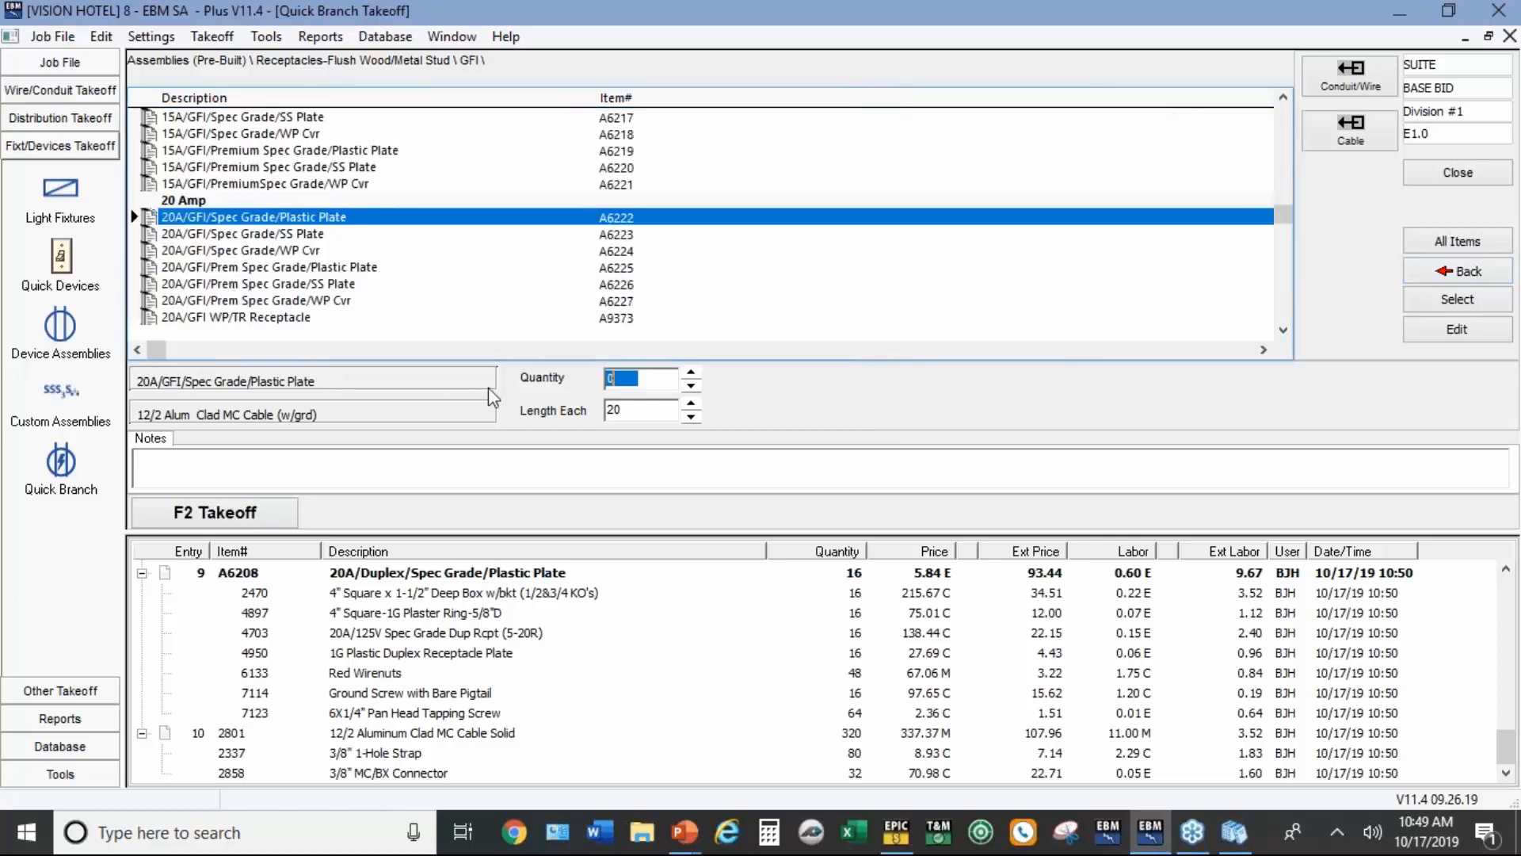
pyautogui.write('5')
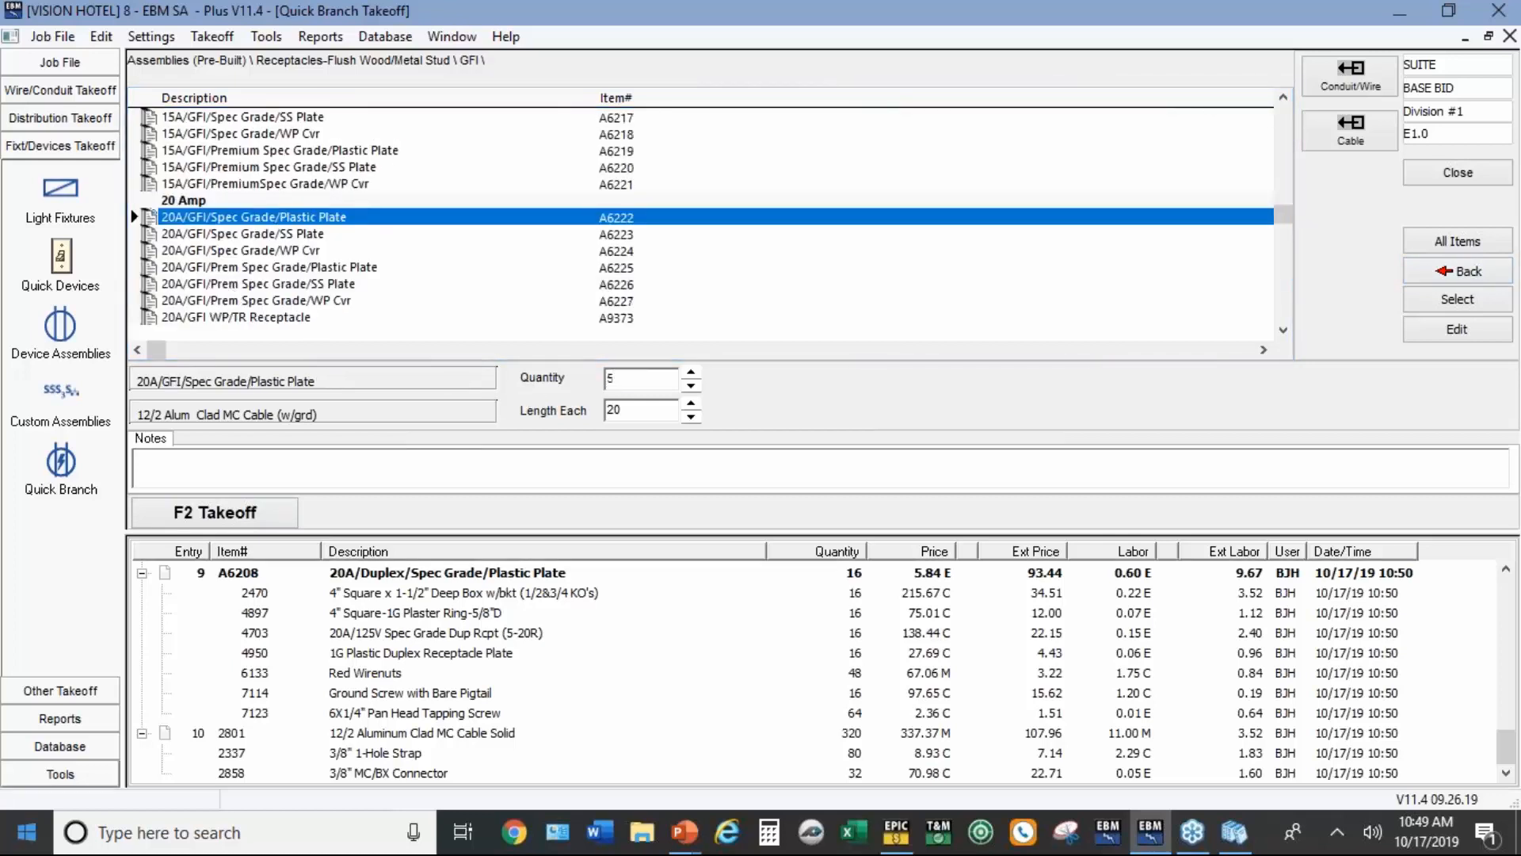
pyautogui.click(276, 513)
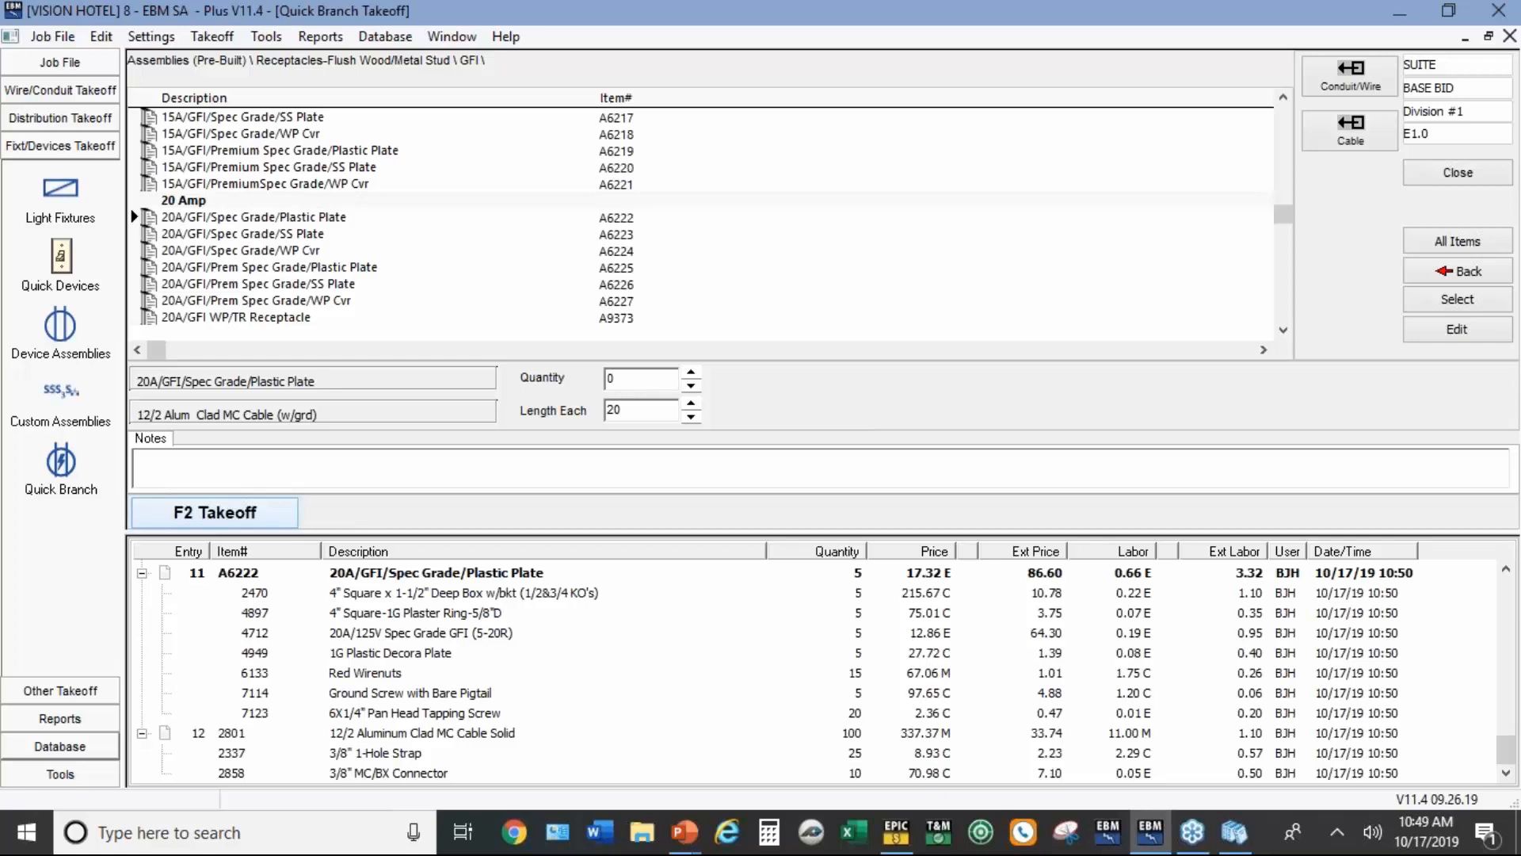
# Step: Switch the takeoff breakdown to ALT. 1
pyautogui.click(1432, 89)
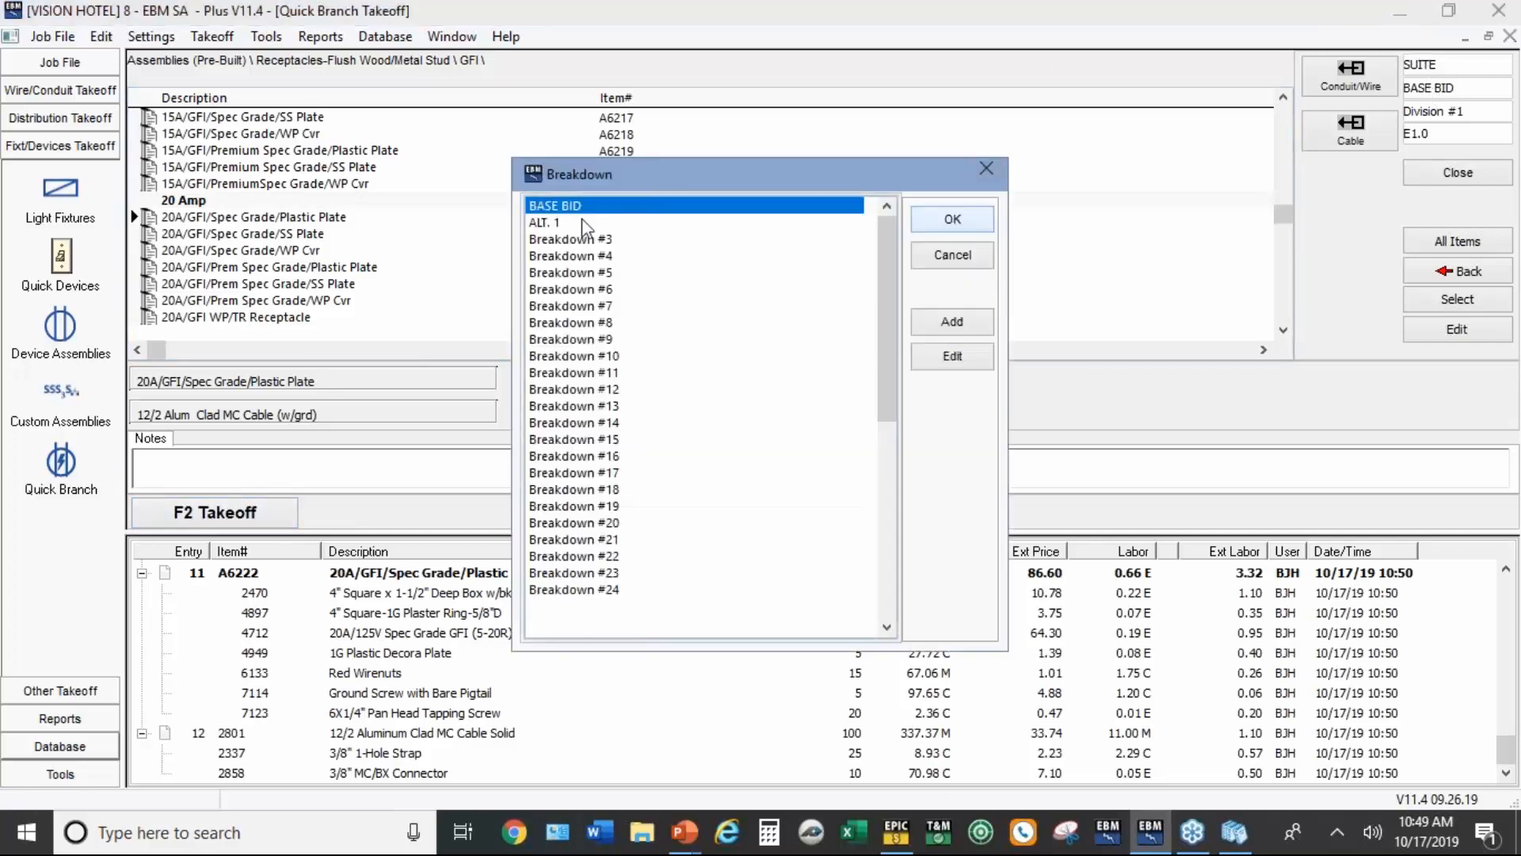
pyautogui.click(550, 224)
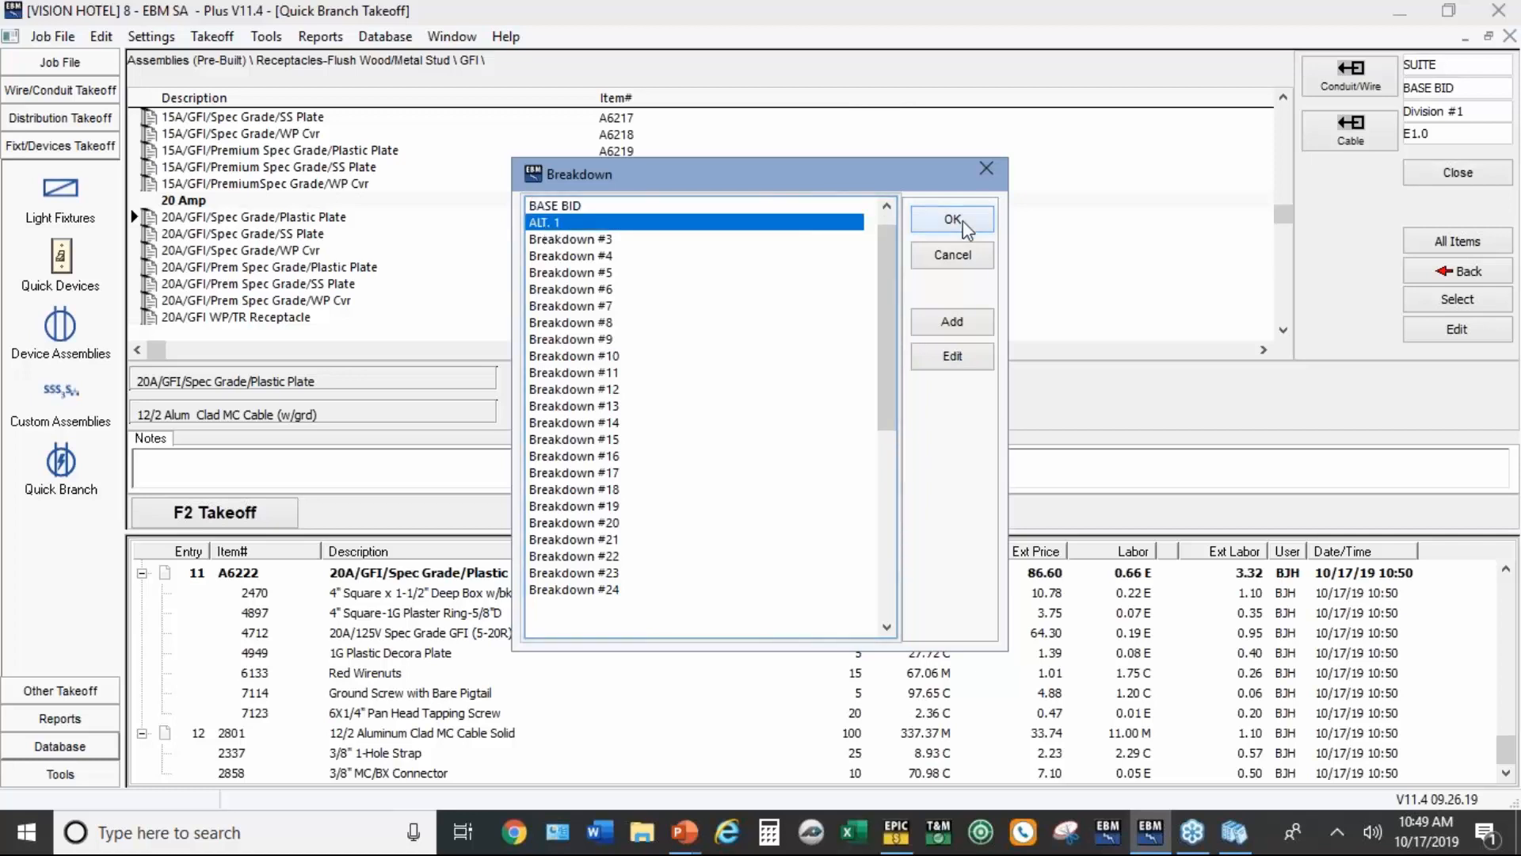
pyautogui.click(953, 220)
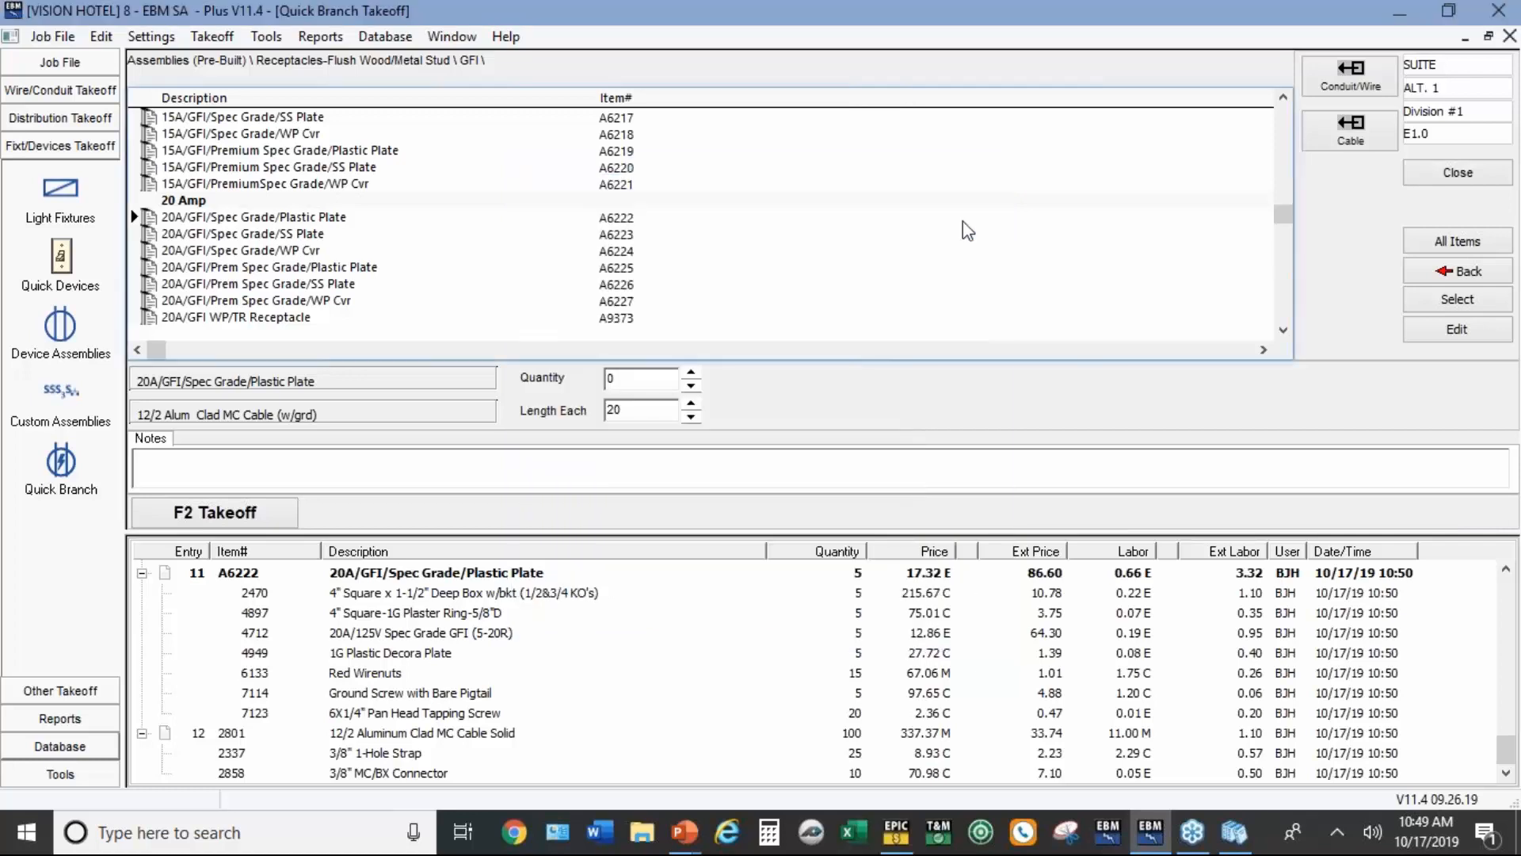
# Step: Take off 8 of the Wall Mounted Occupancy Sensor Assy from the priced occupancy sensors under the ALT. 1 breakdown
pyautogui.click(1423, 269)
pyautogui.click(1424, 270)
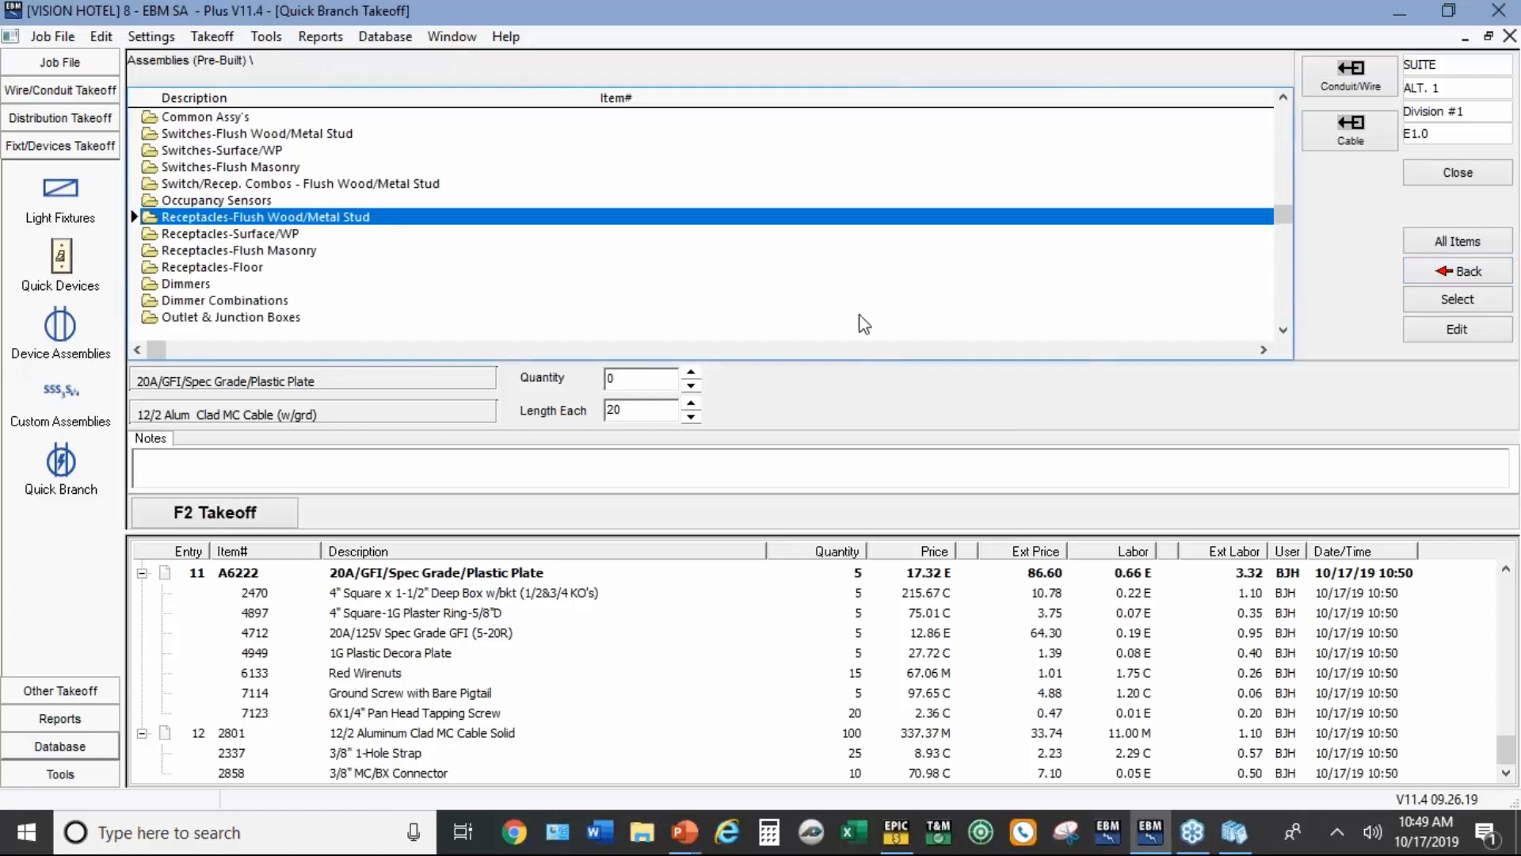
pyautogui.doubleClick(226, 201)
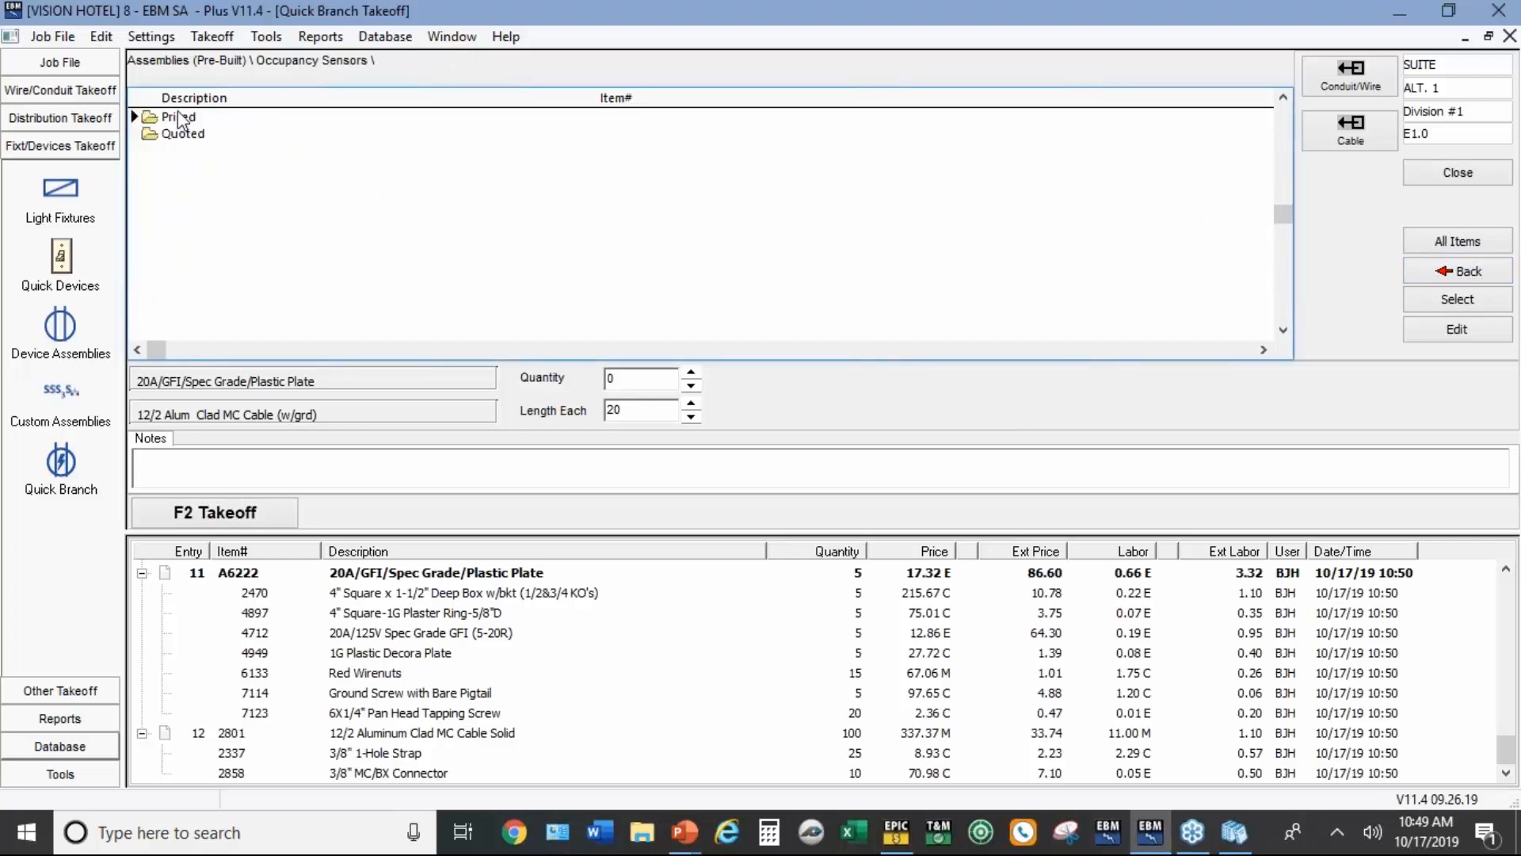
pyautogui.doubleClick(179, 117)
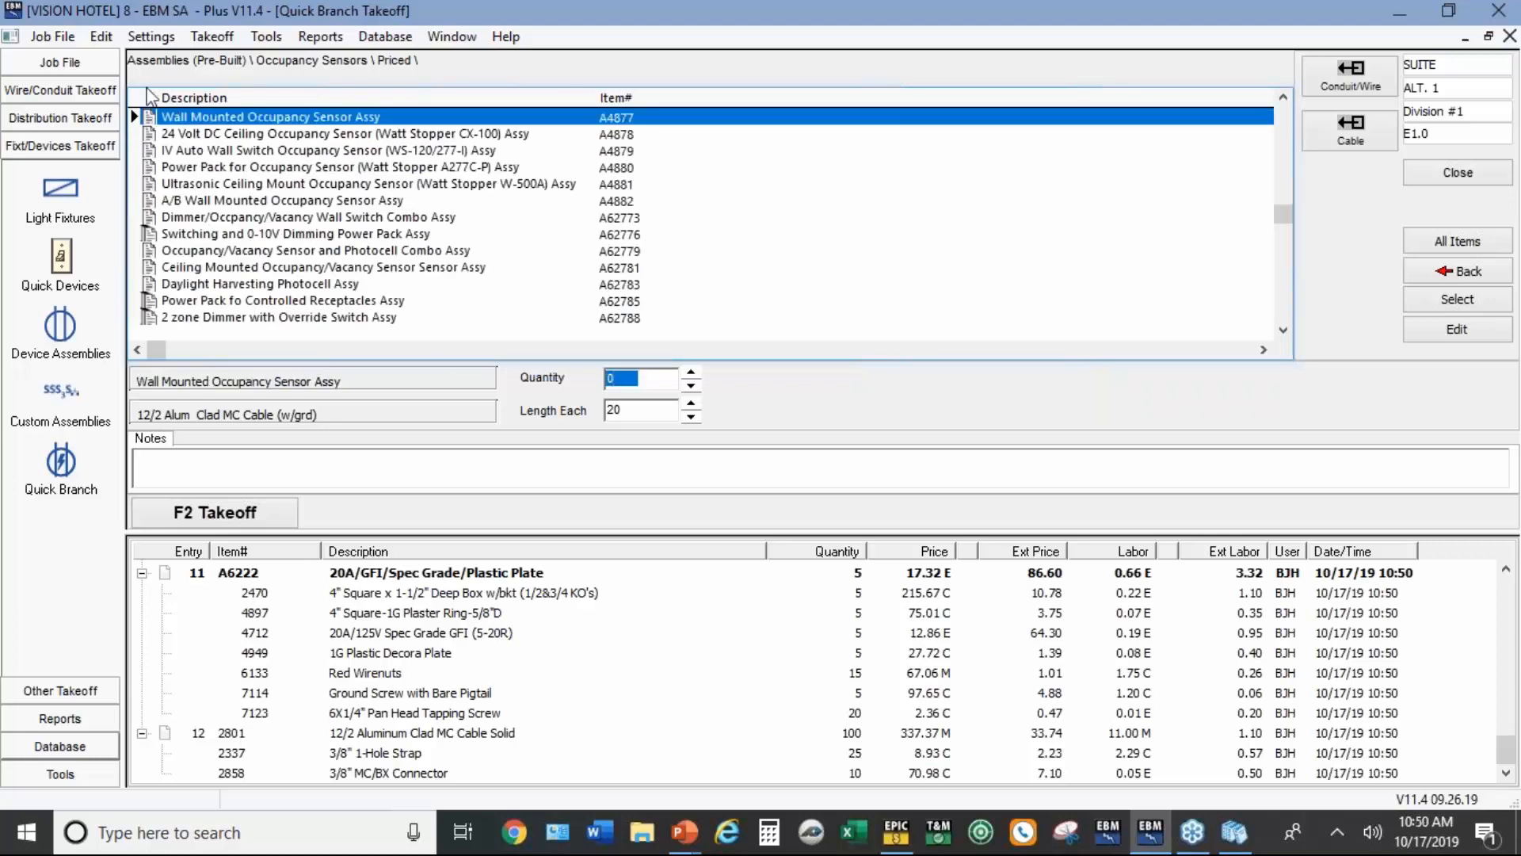
pyautogui.write('8')
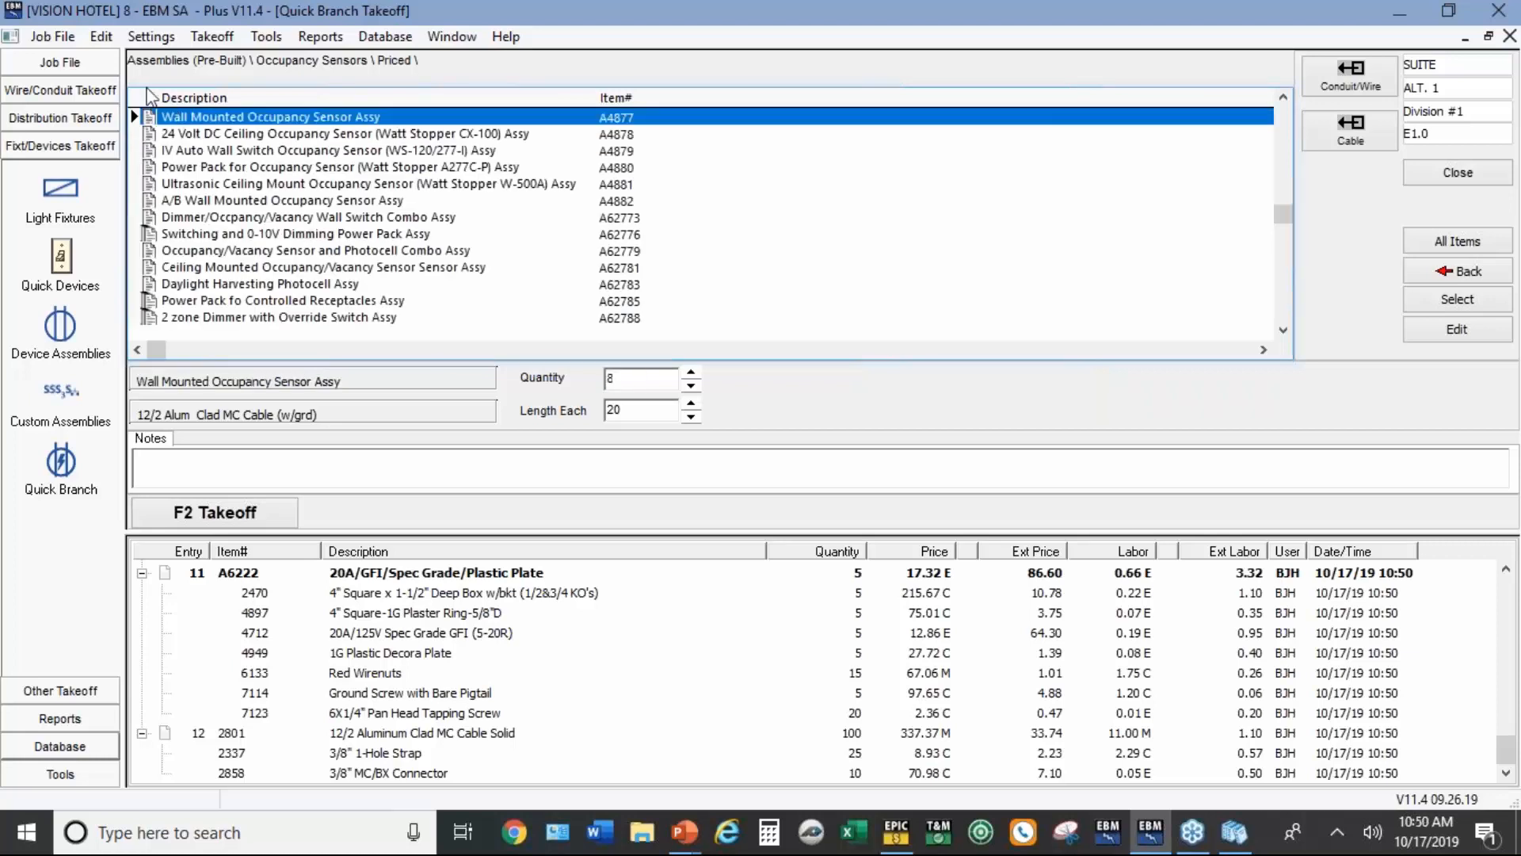
pyautogui.click(214, 521)
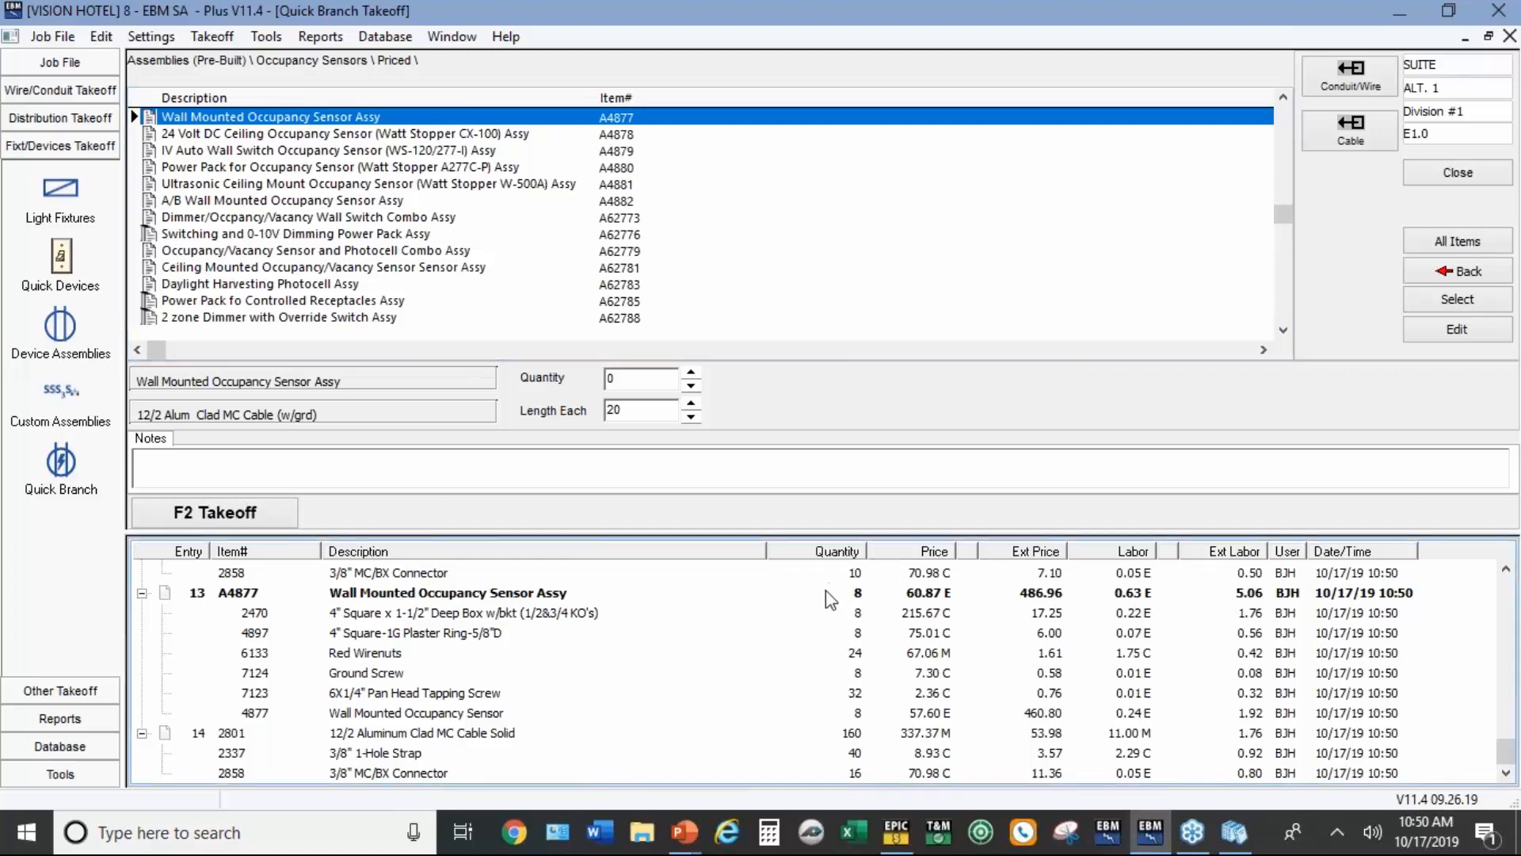
# Step: Move the Wall Mounted Occupancy Sensor Assy and its MC cable entry to the COMMON AREA section in the Audit Trail
pyautogui.click(798, 619)
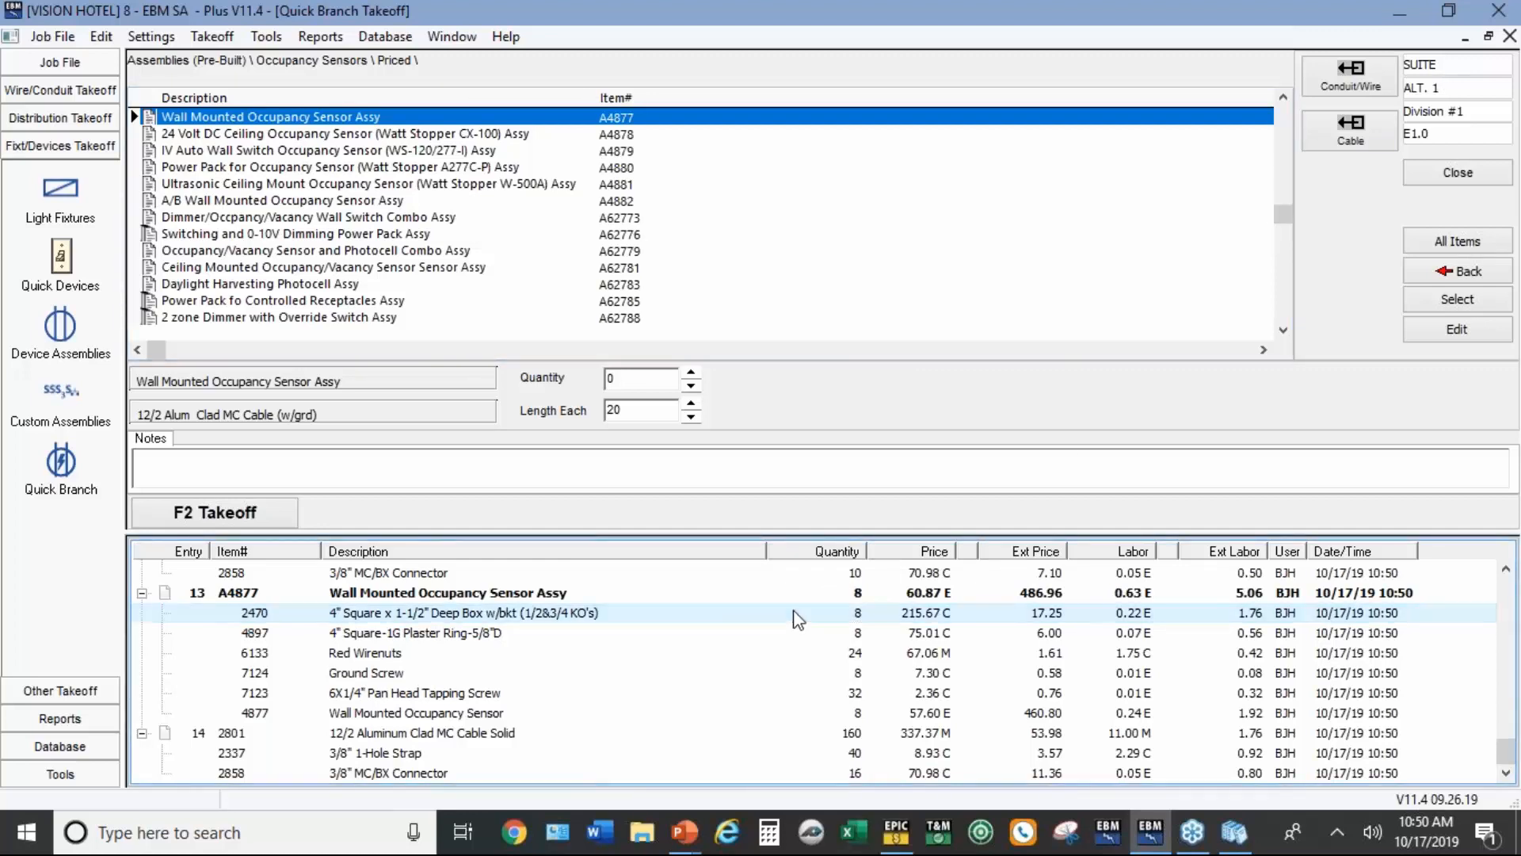
pyautogui.doubleClick(797, 619)
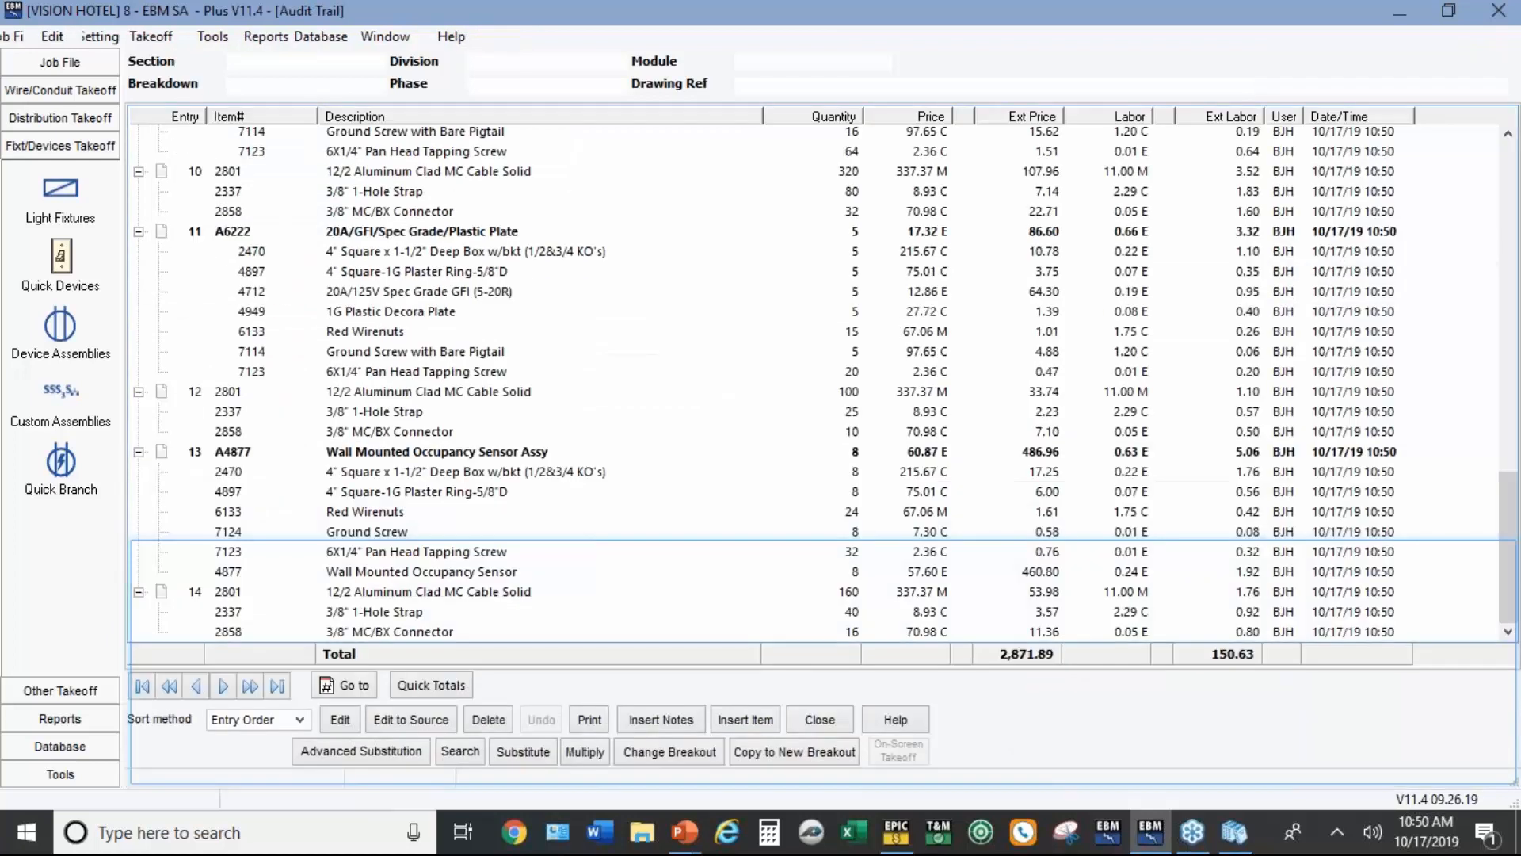
pyautogui.click(504, 457)
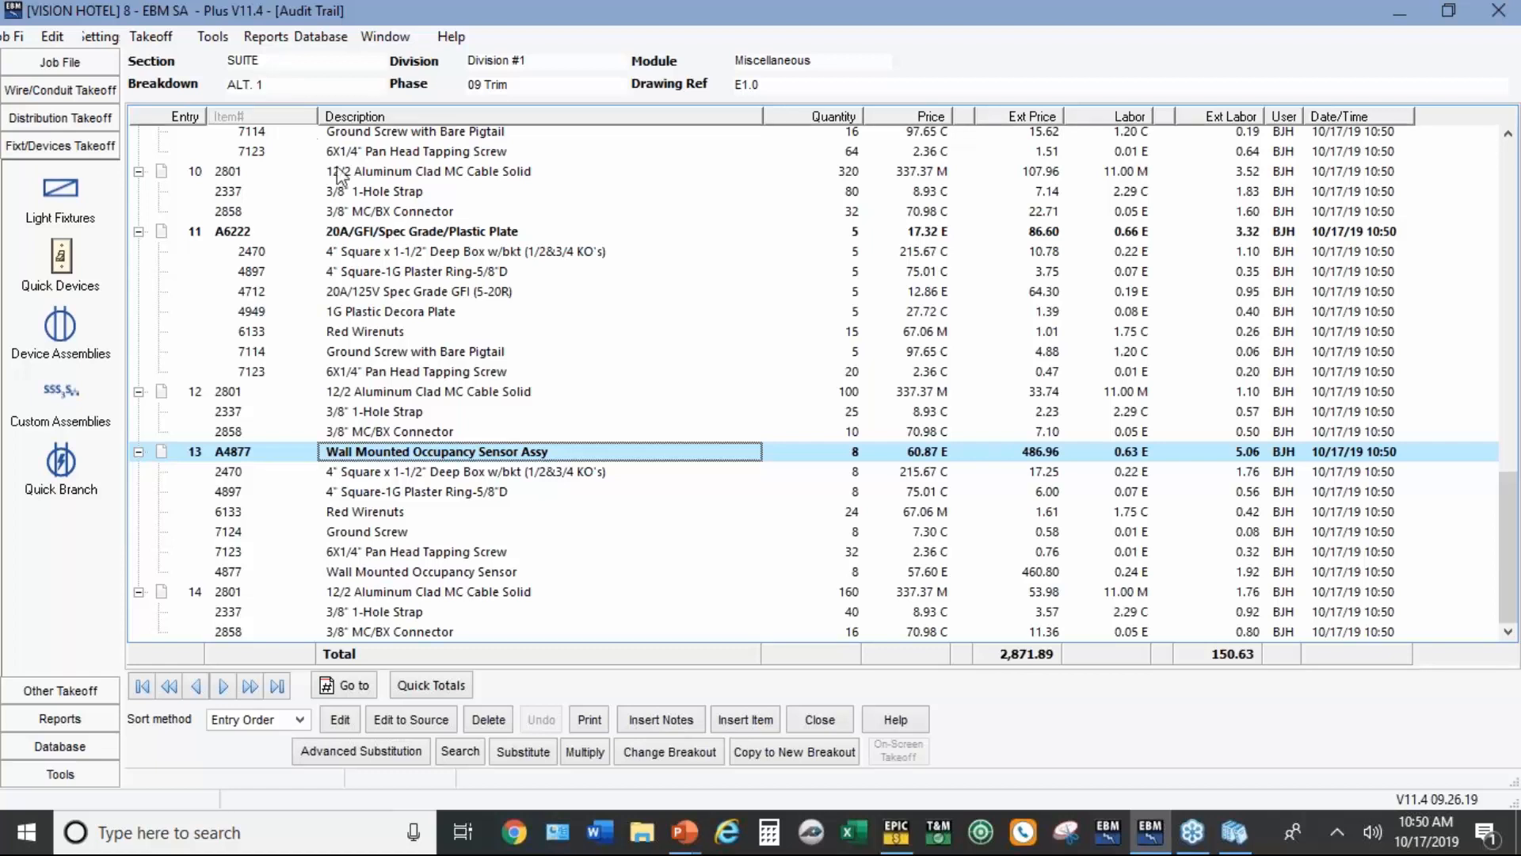
pyautogui.keyDown('shift'); pyautogui.click(373, 632); pyautogui.keyUp('shift')
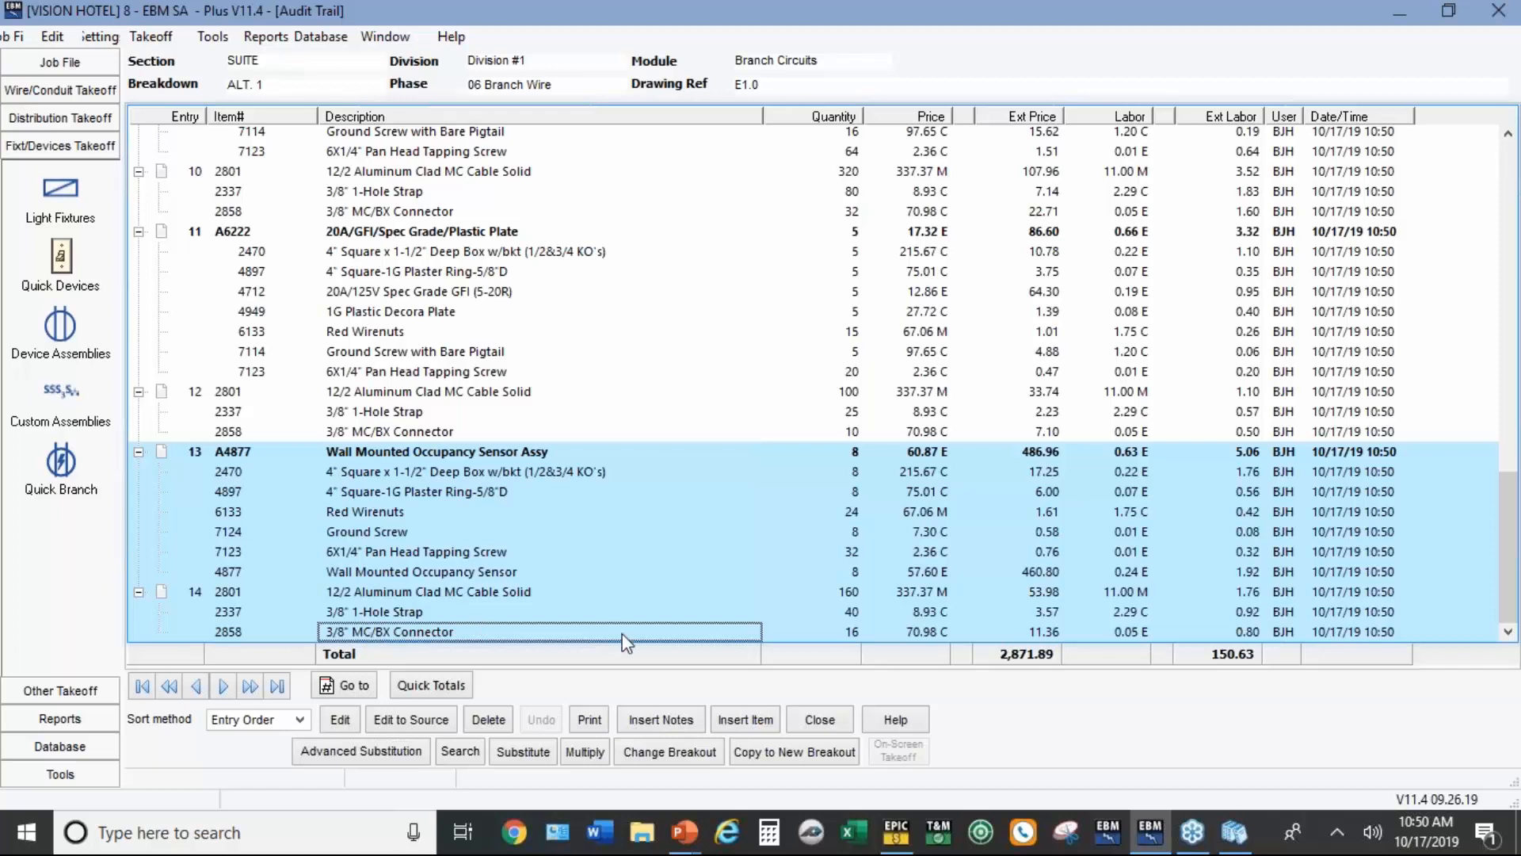
pyautogui.click(669, 752)
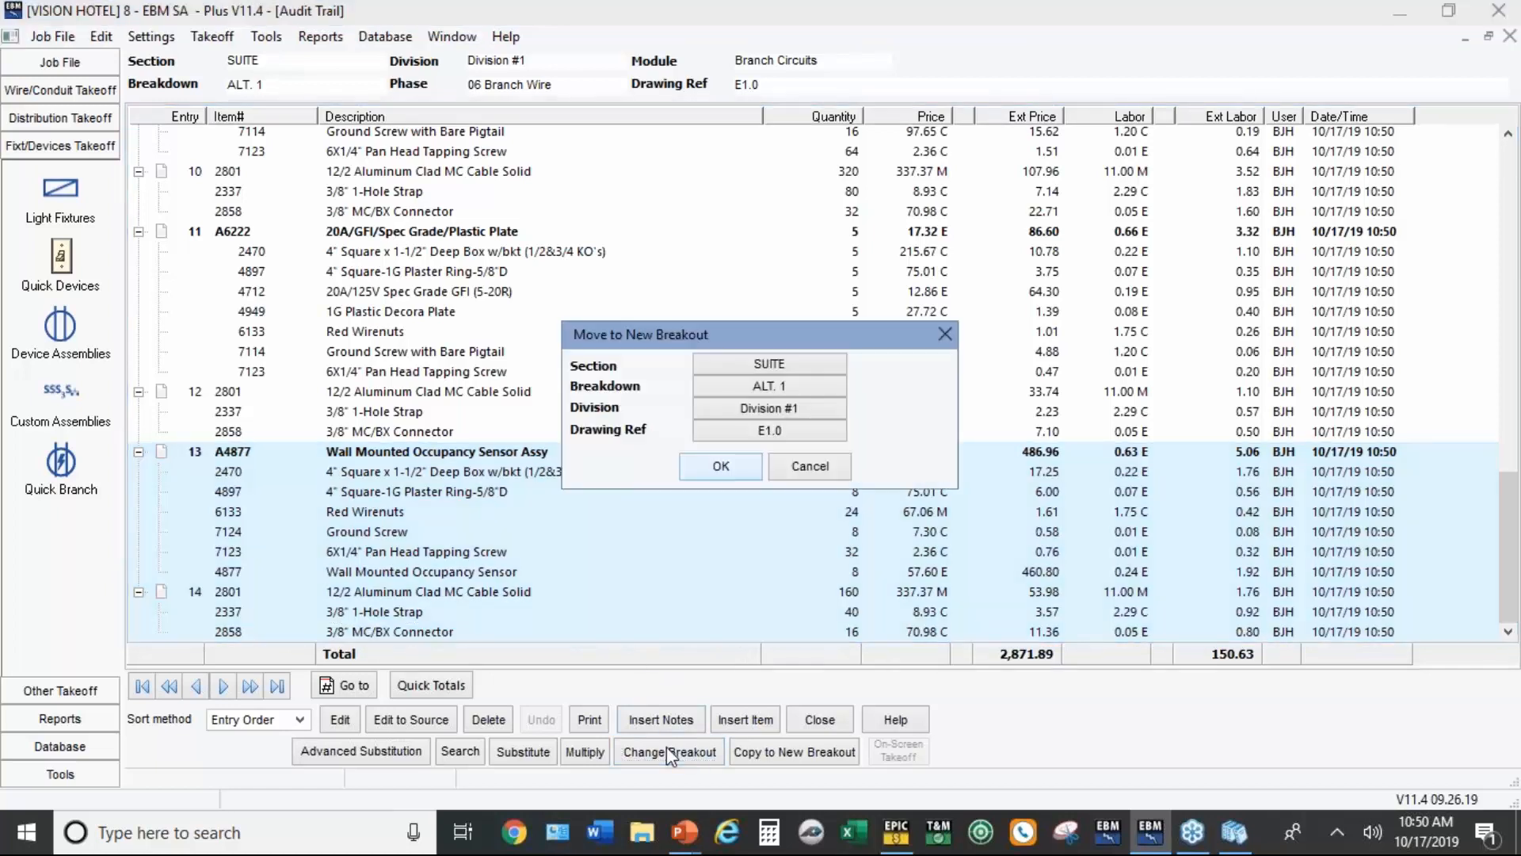
pyautogui.click(769, 366)
pyautogui.click(587, 206)
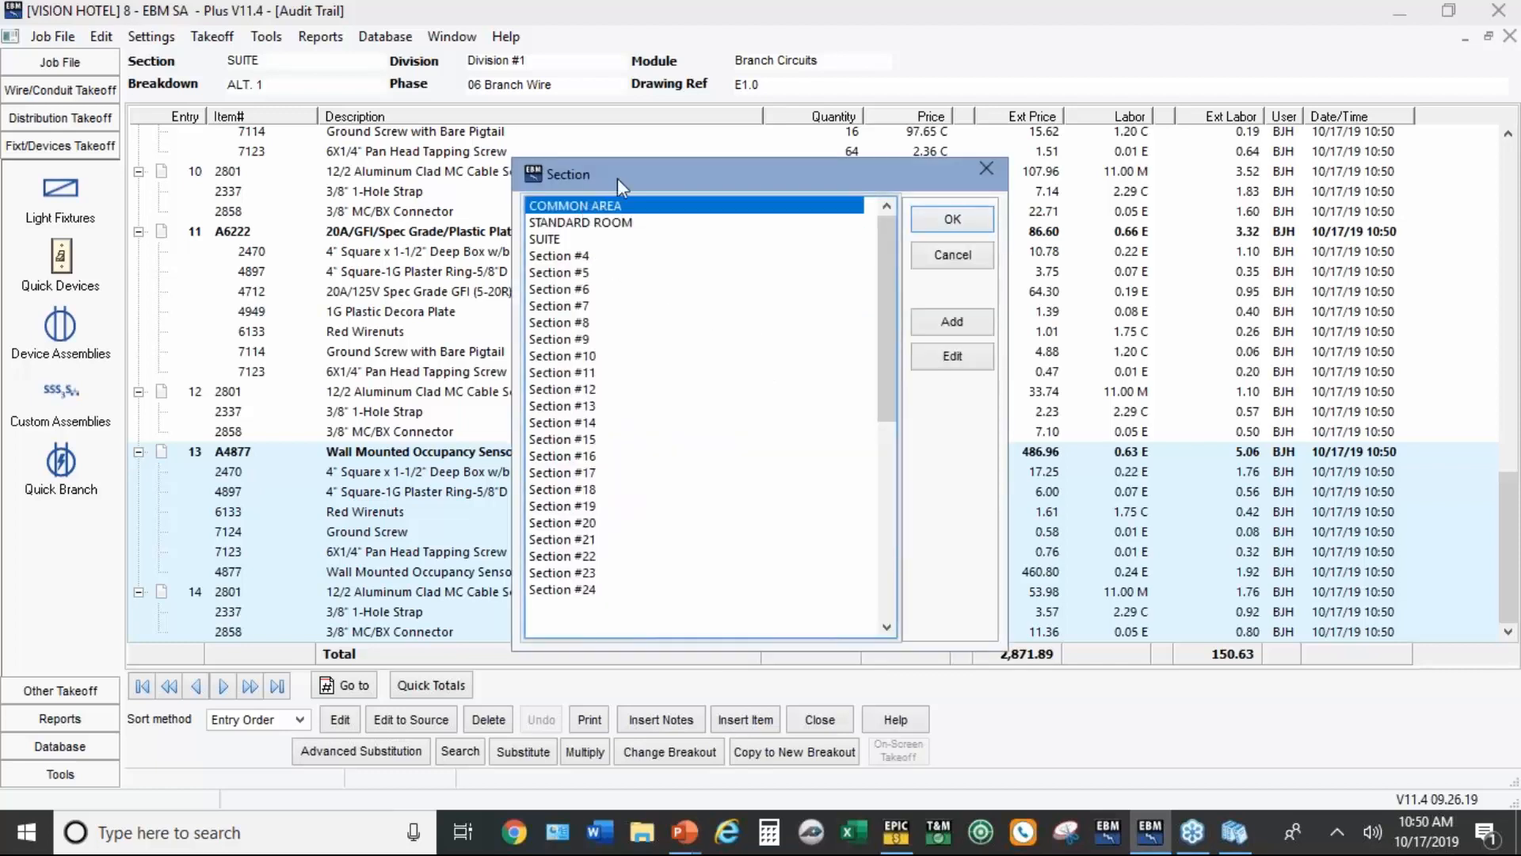
pyautogui.click(953, 222)
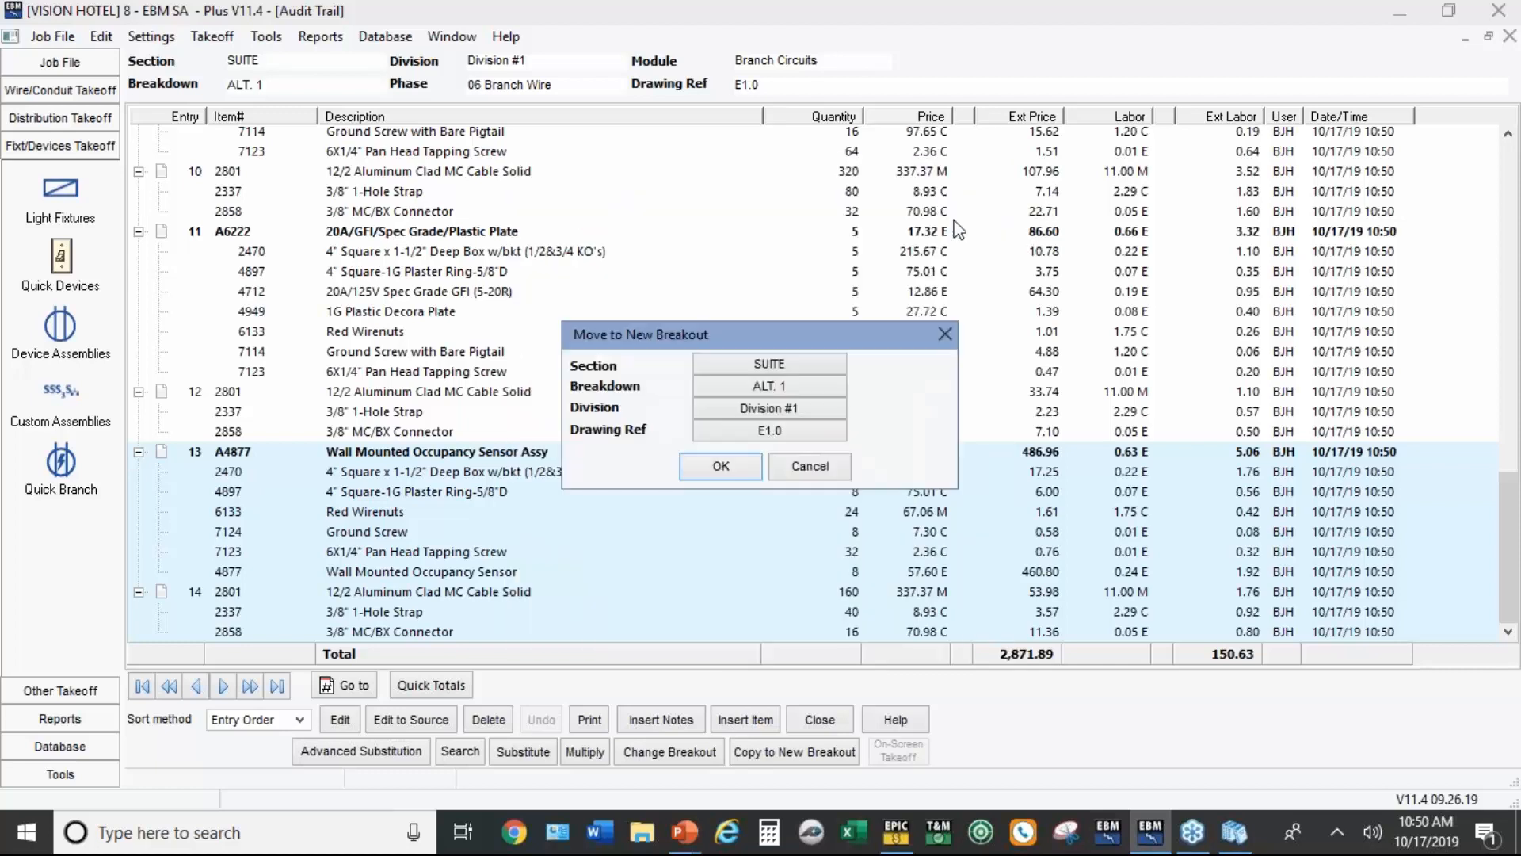
pyautogui.click(721, 466)
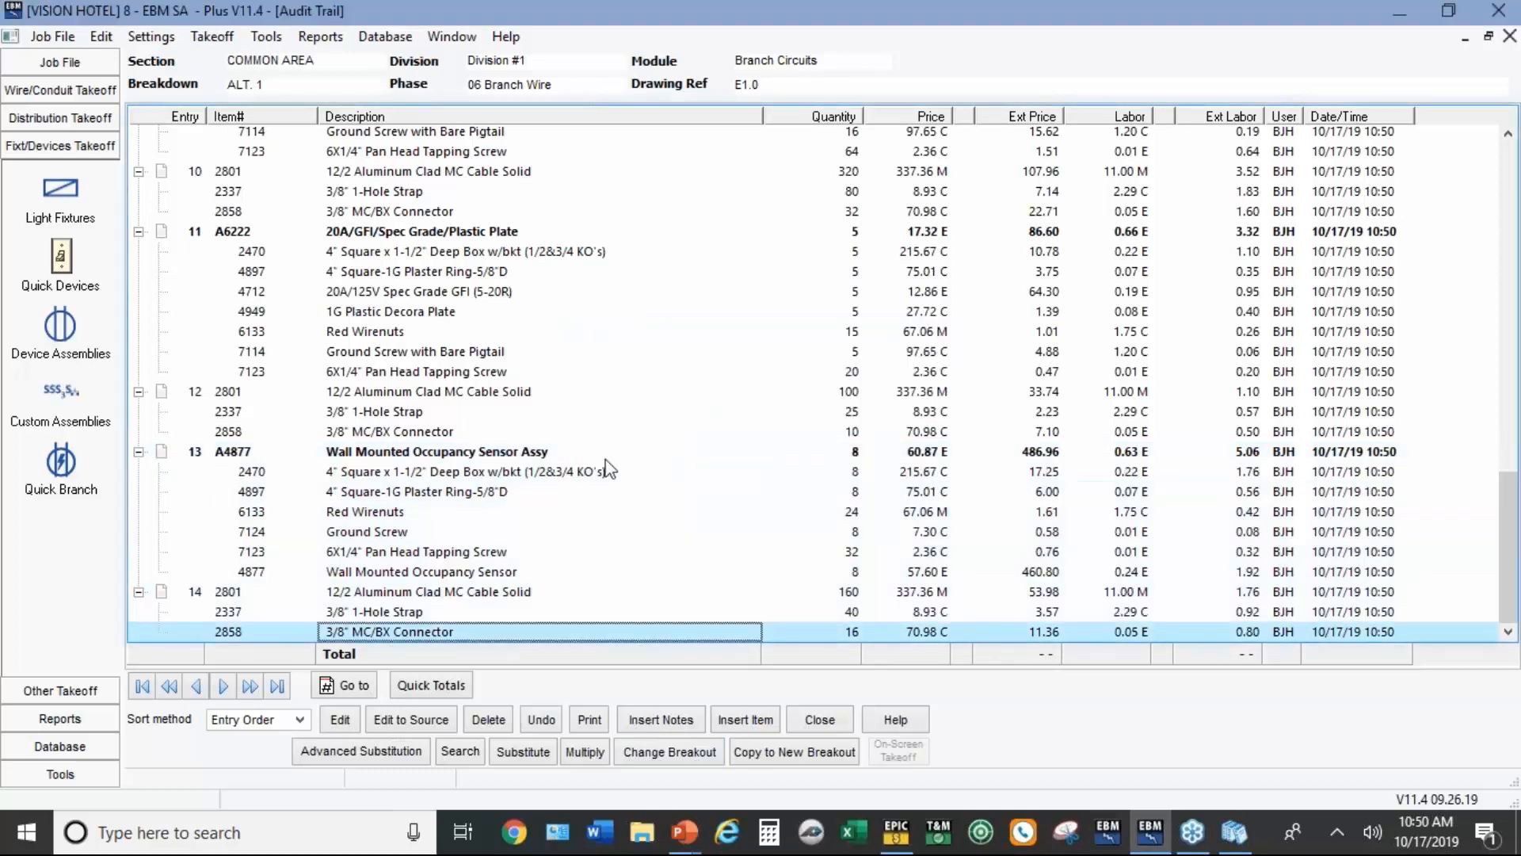
# Step: Check the section and breakdown assigned to the moved occupancy sensor assembly and to the receptacle and cable entries above it
pyautogui.click(499, 457)
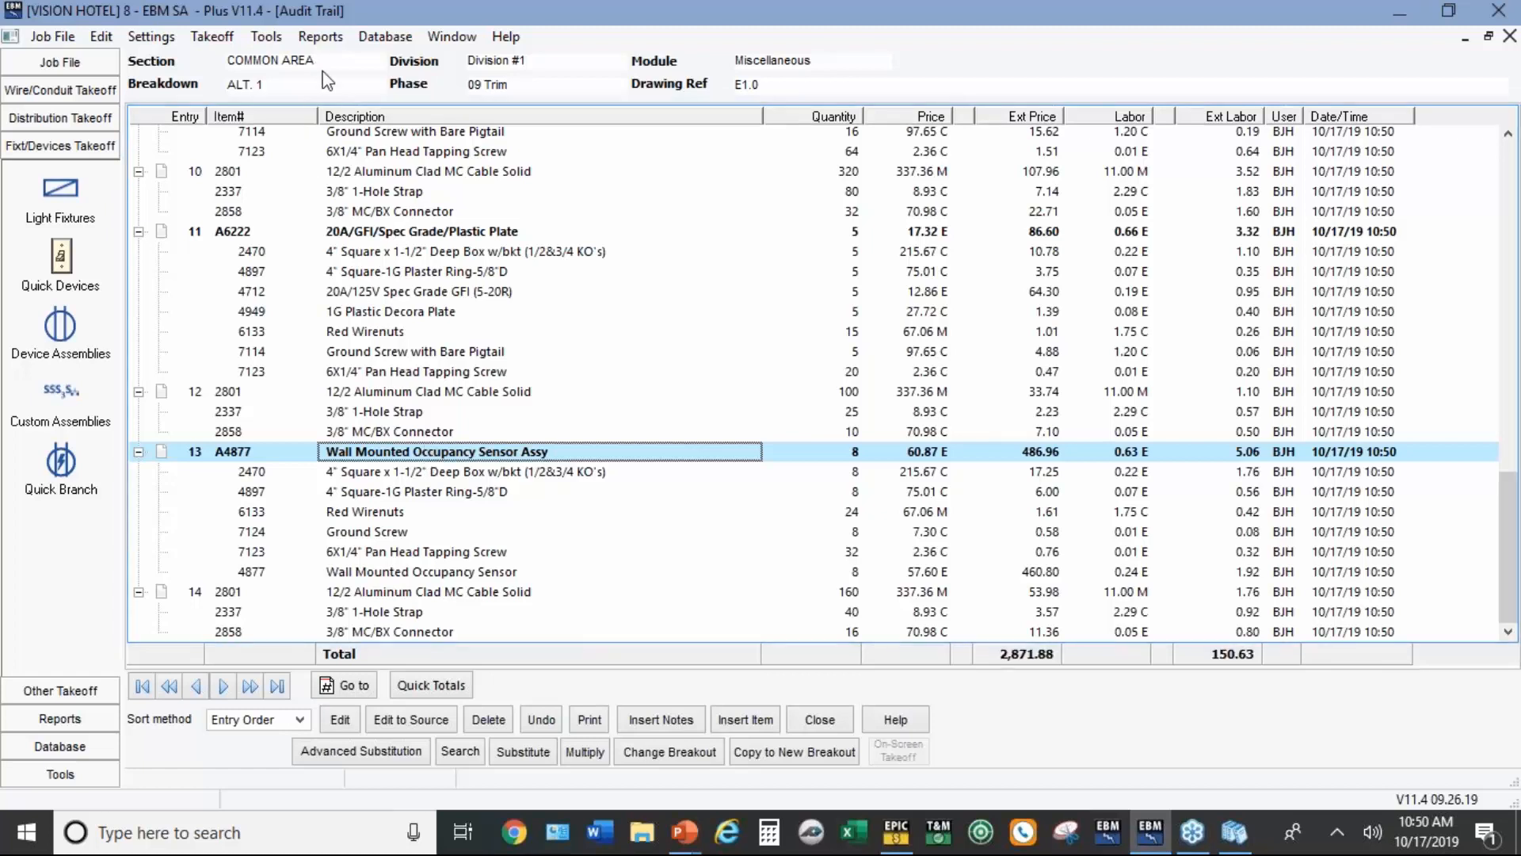
pyautogui.click(412, 431)
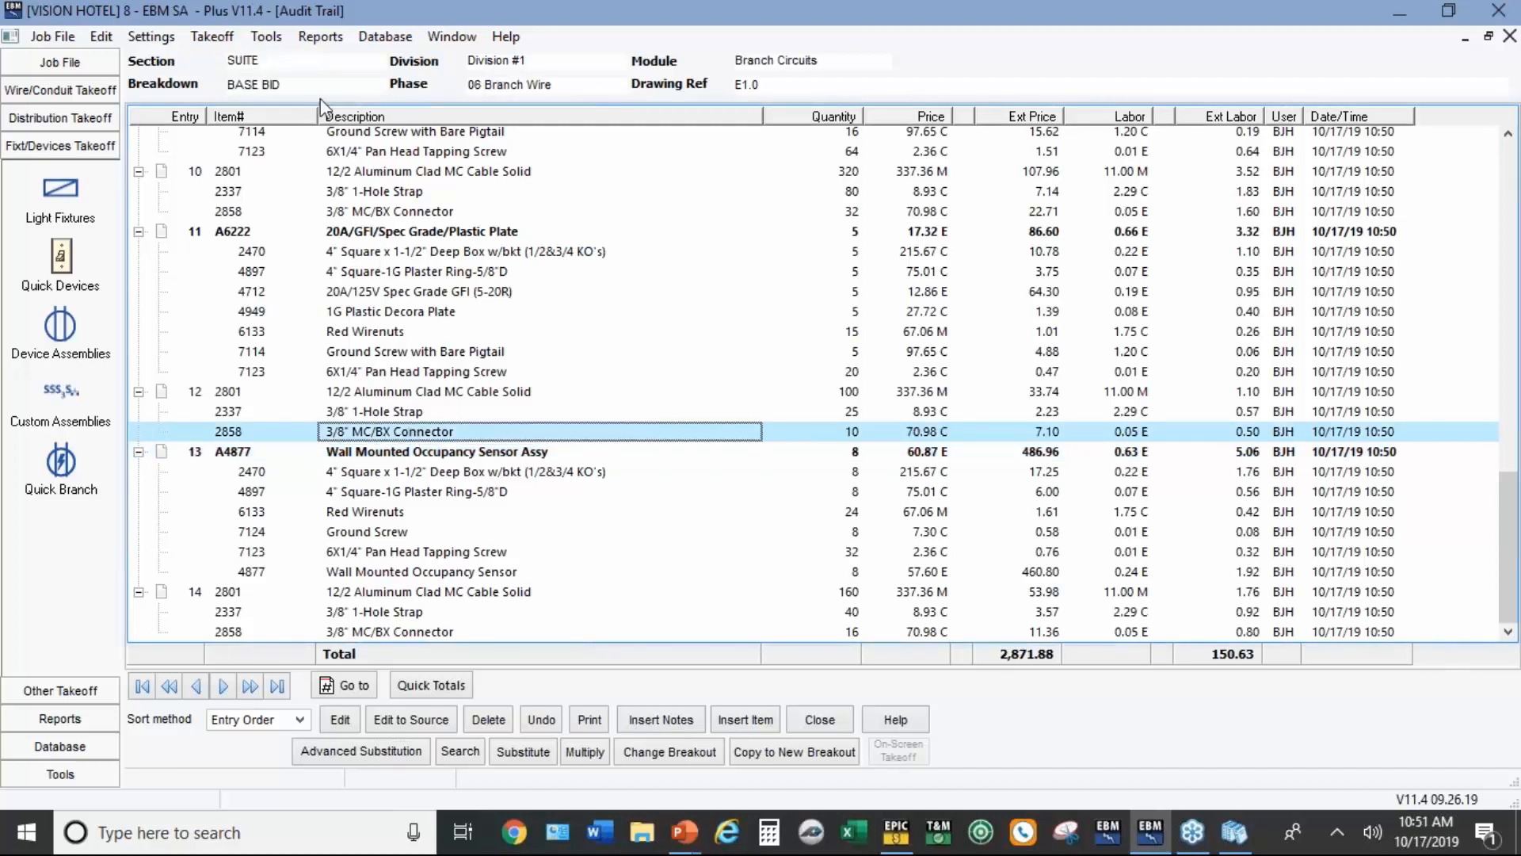
pyautogui.click(374, 231)
pyautogui.click(366, 211)
pyautogui.click(355, 151)
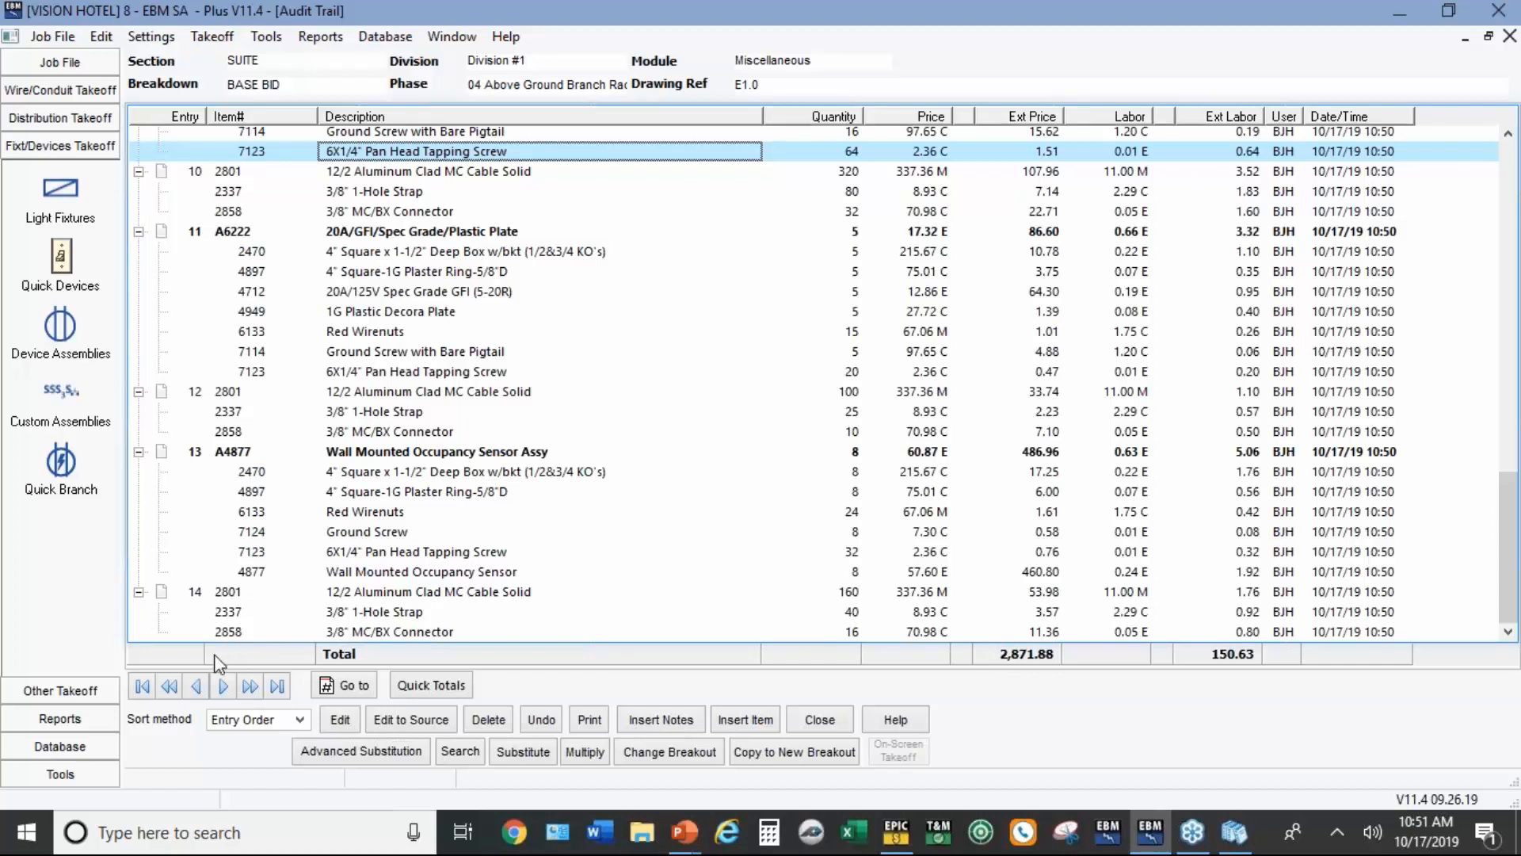
# Step: Run a job extension spreadsheet ordered by Section and save it as the bid summary TYPICAL AREAS
pyautogui.click(70, 718)
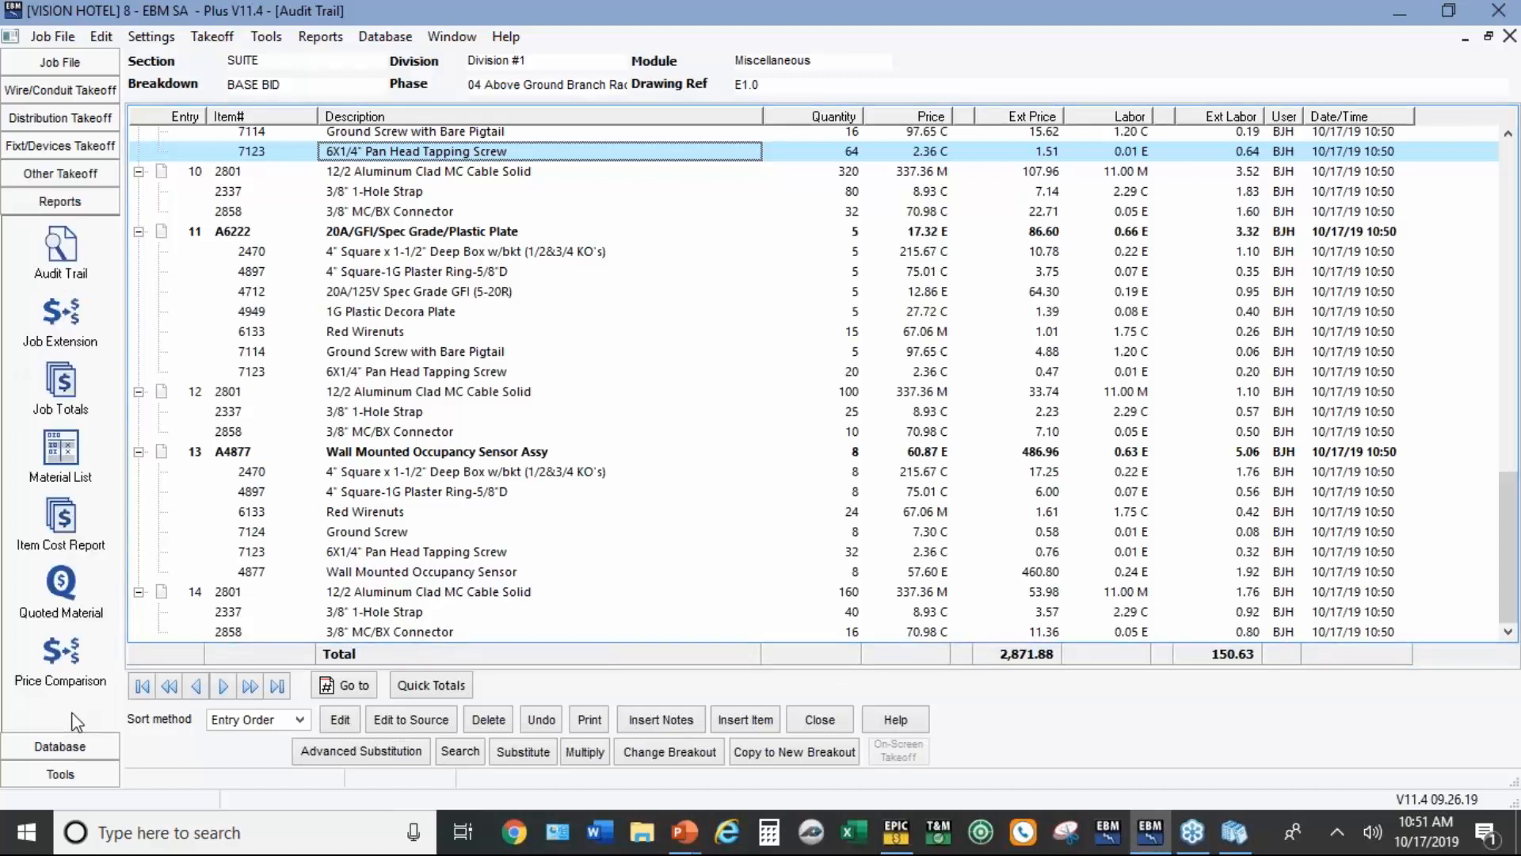
pyautogui.click(71, 309)
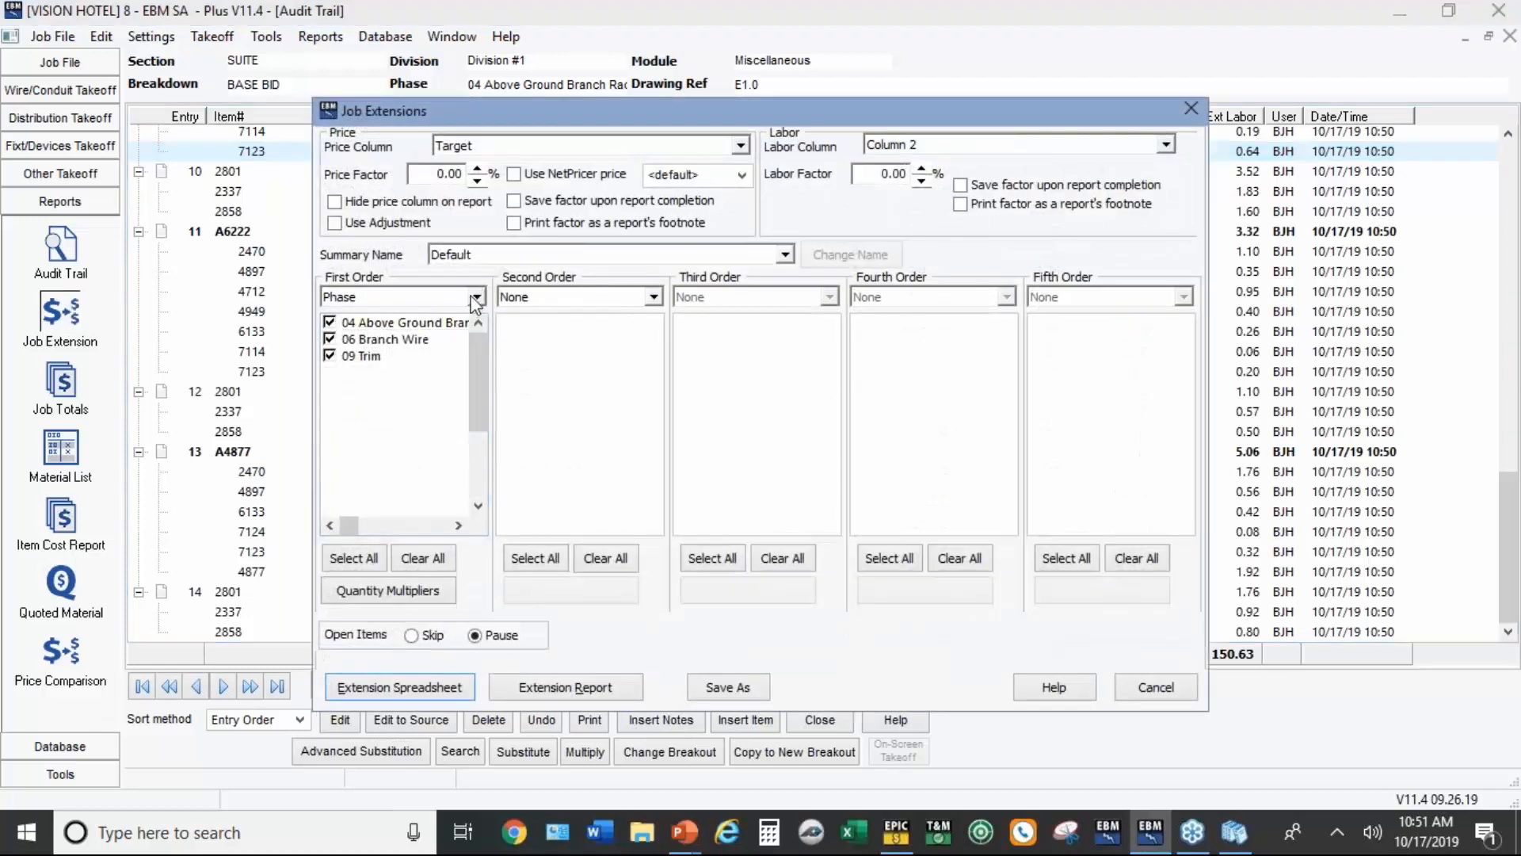
pyautogui.click(473, 297)
pyautogui.click(354, 340)
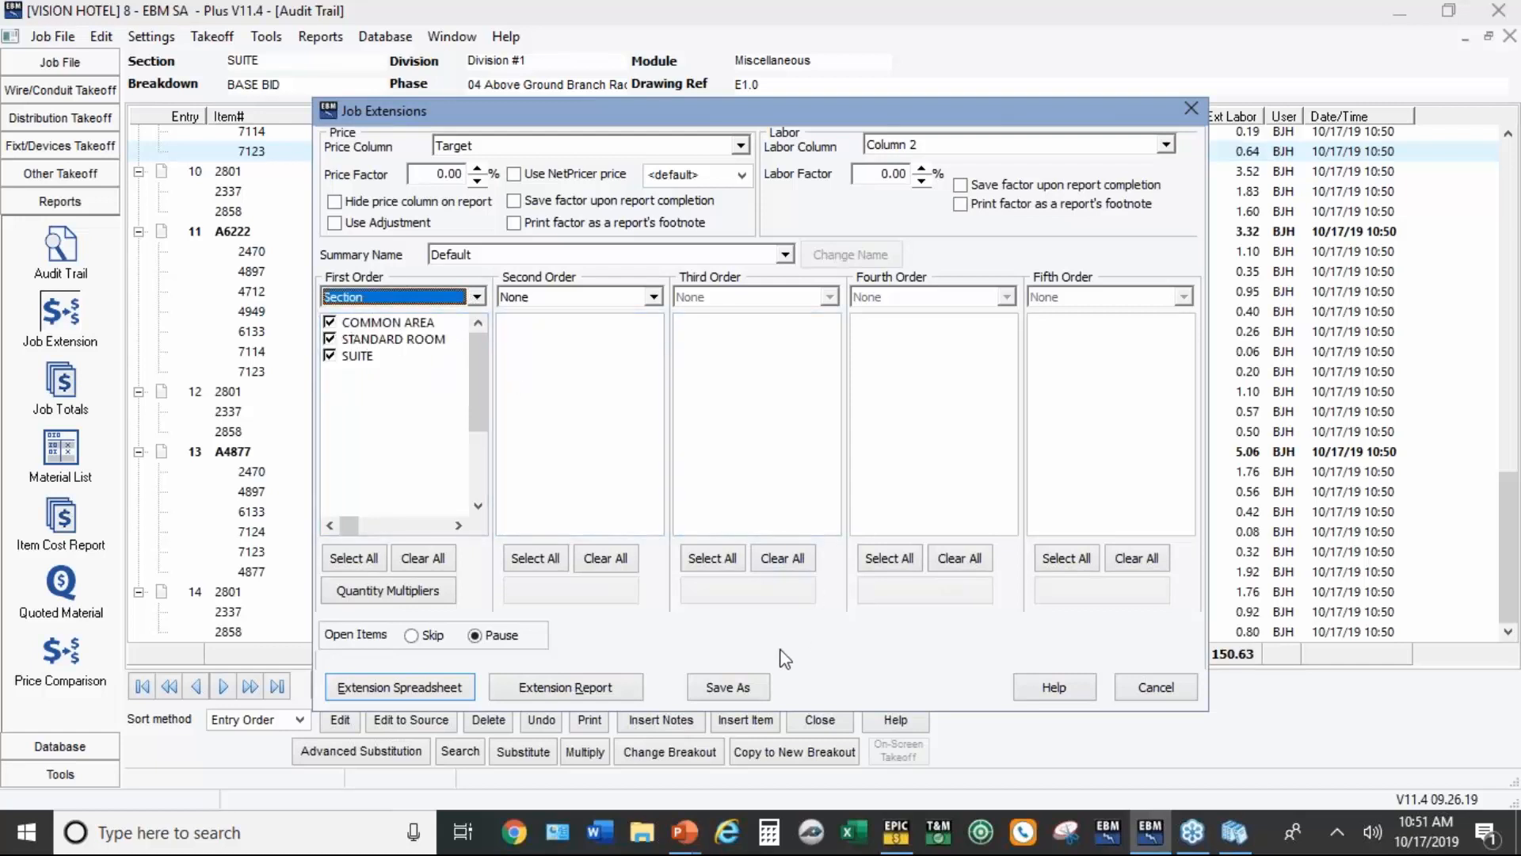
pyautogui.click(749, 688)
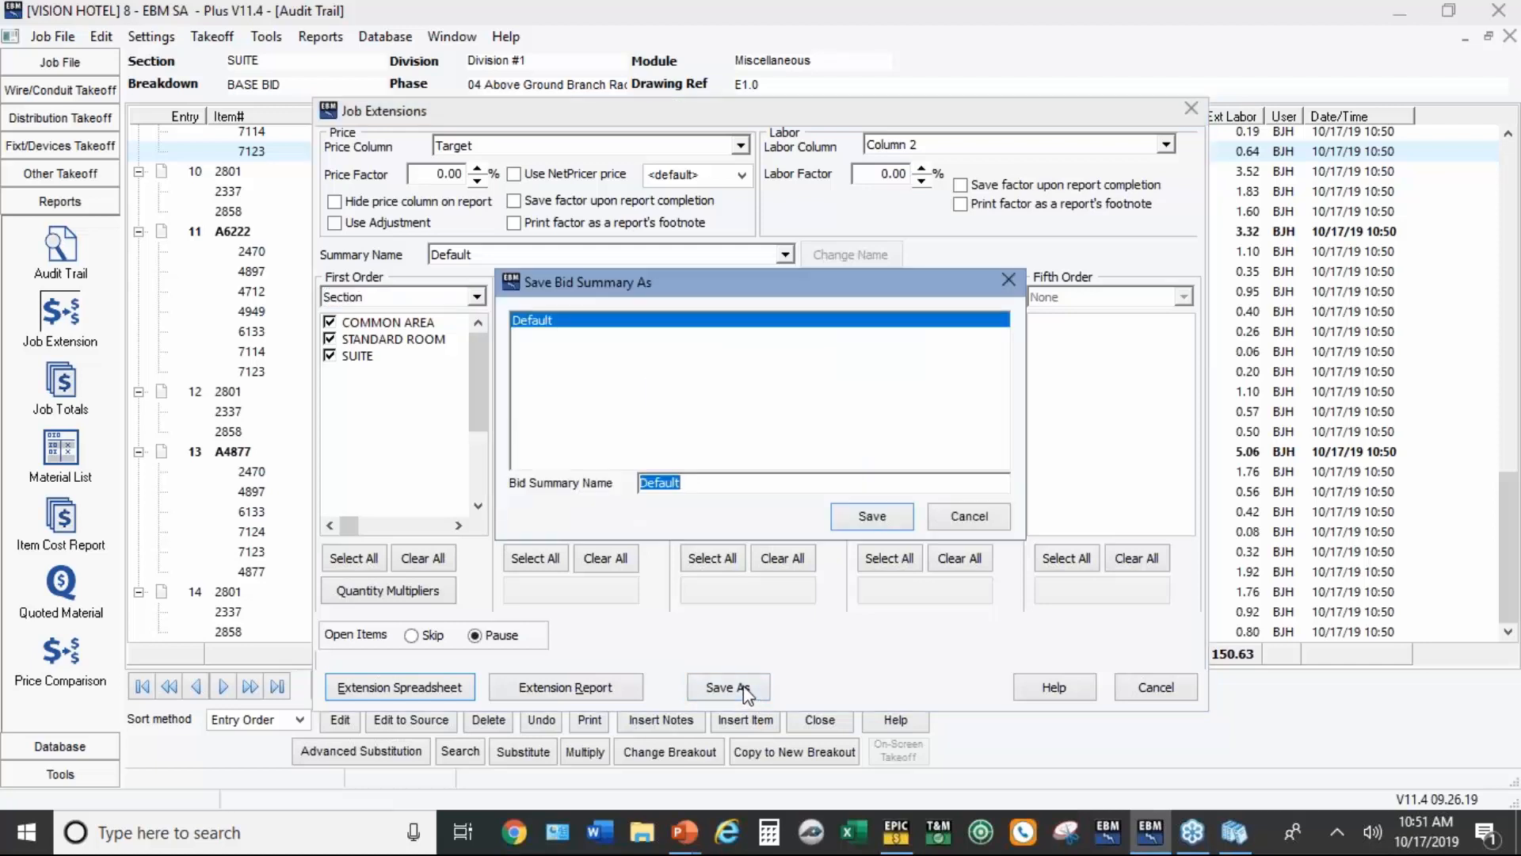
pyautogui.write('TYPICAL AREAS')
pyautogui.press('Return')
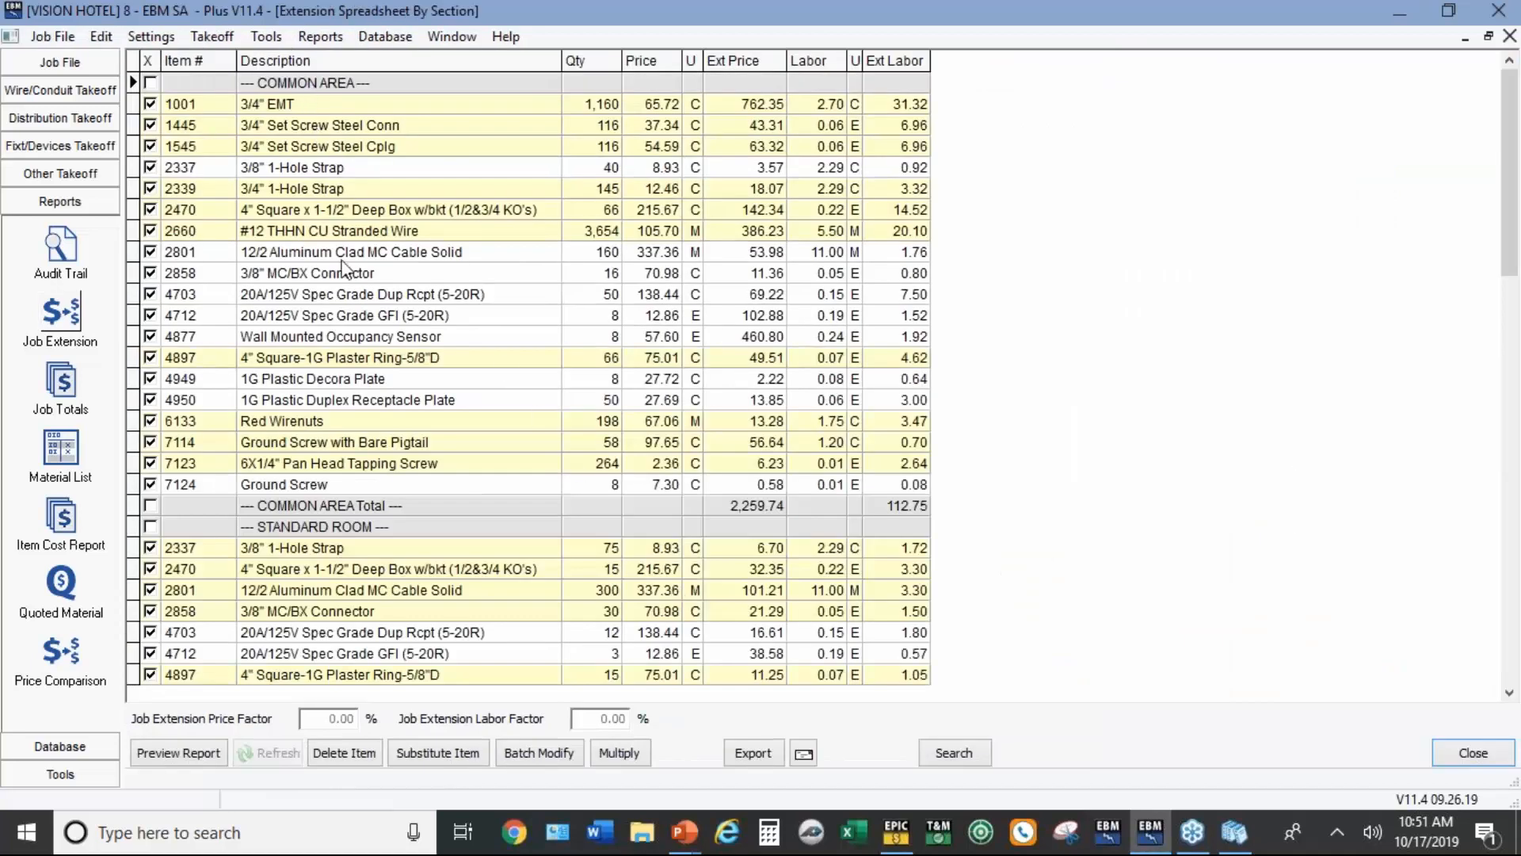
# Step: Review the extension spreadsheet's COMMON AREA, STANDARD ROOM and SUITE sections down to the job total
pyautogui.scroll(-10, 420, 643)
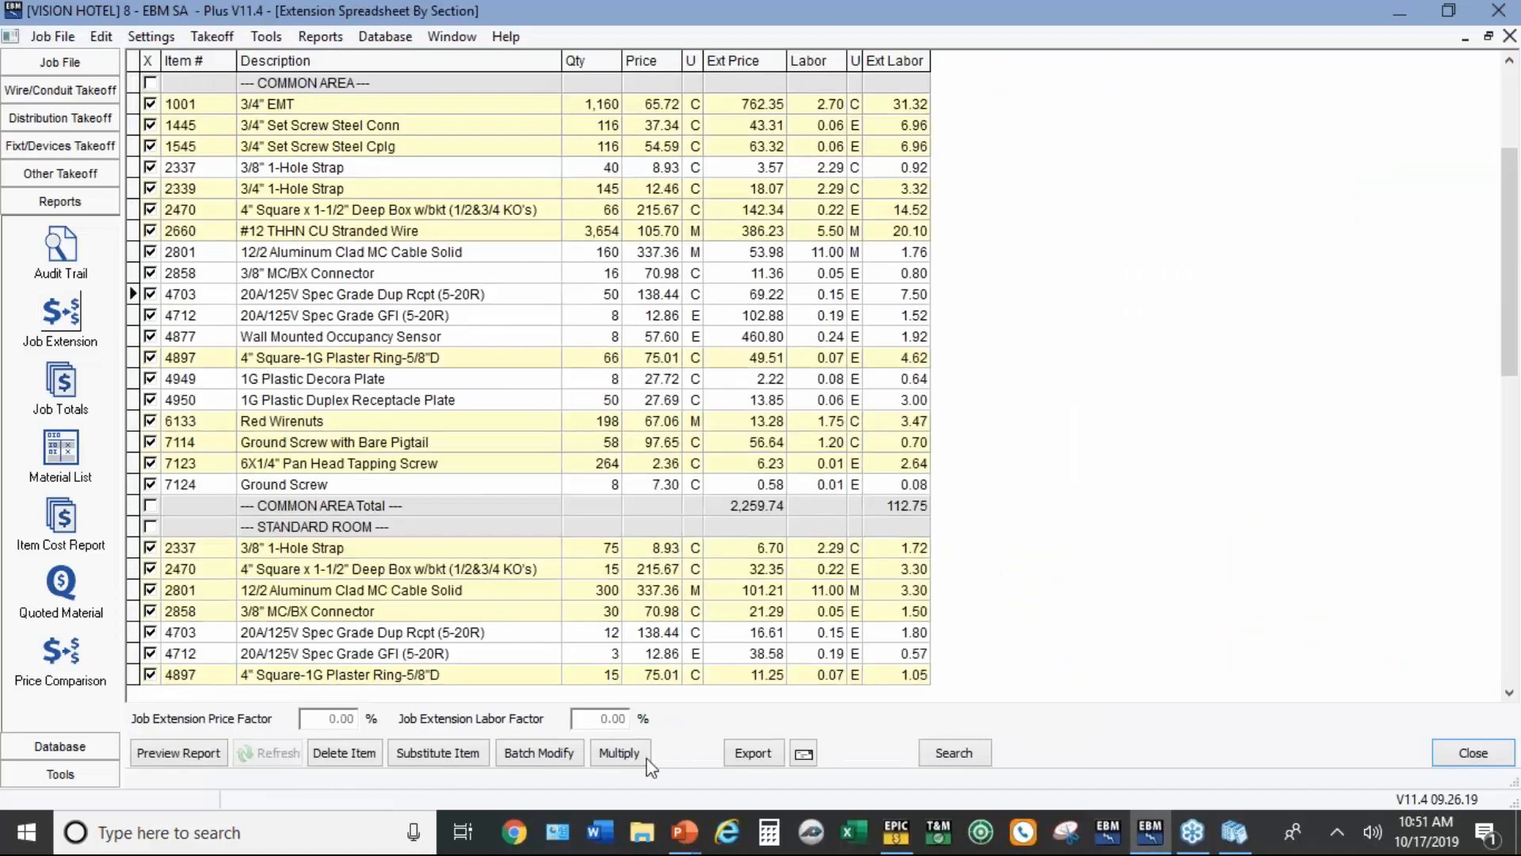
pyautogui.scroll(-5, 507, 515)
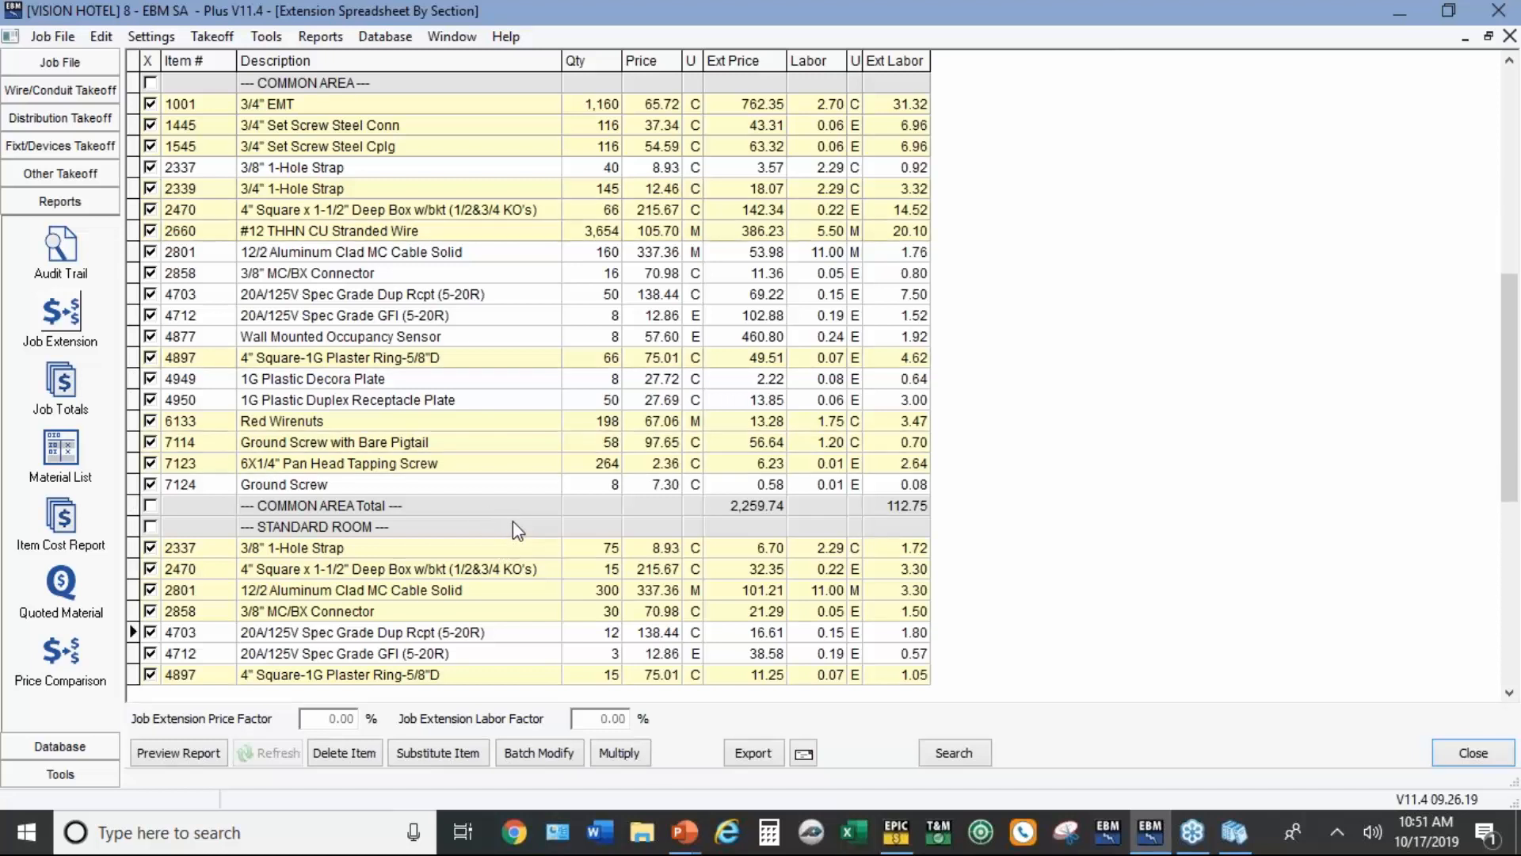
pyautogui.scroll(-4, 512, 521)
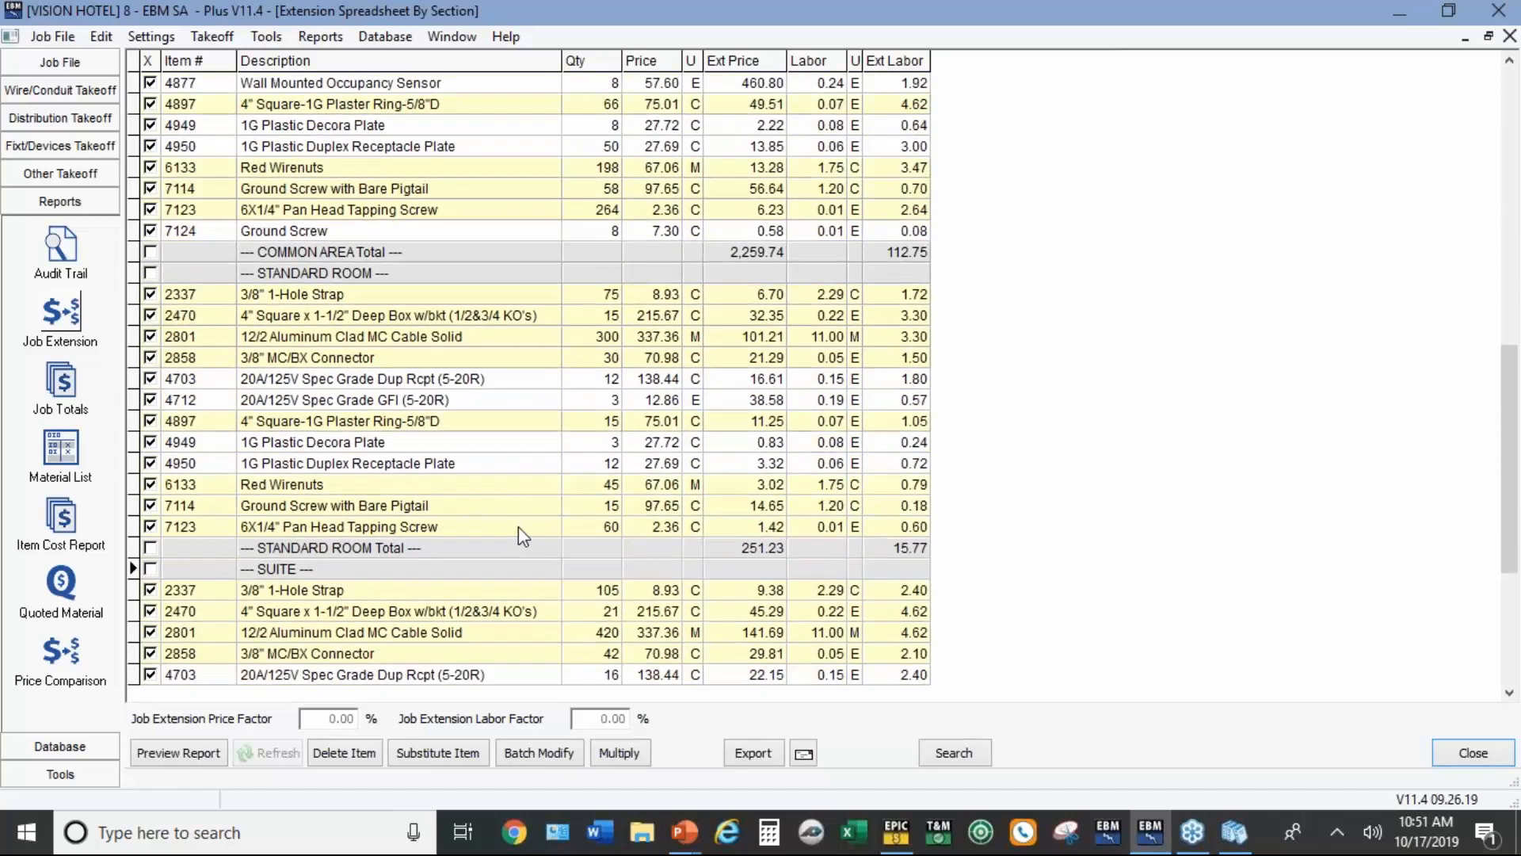
pyautogui.scroll(-2, 521, 529)
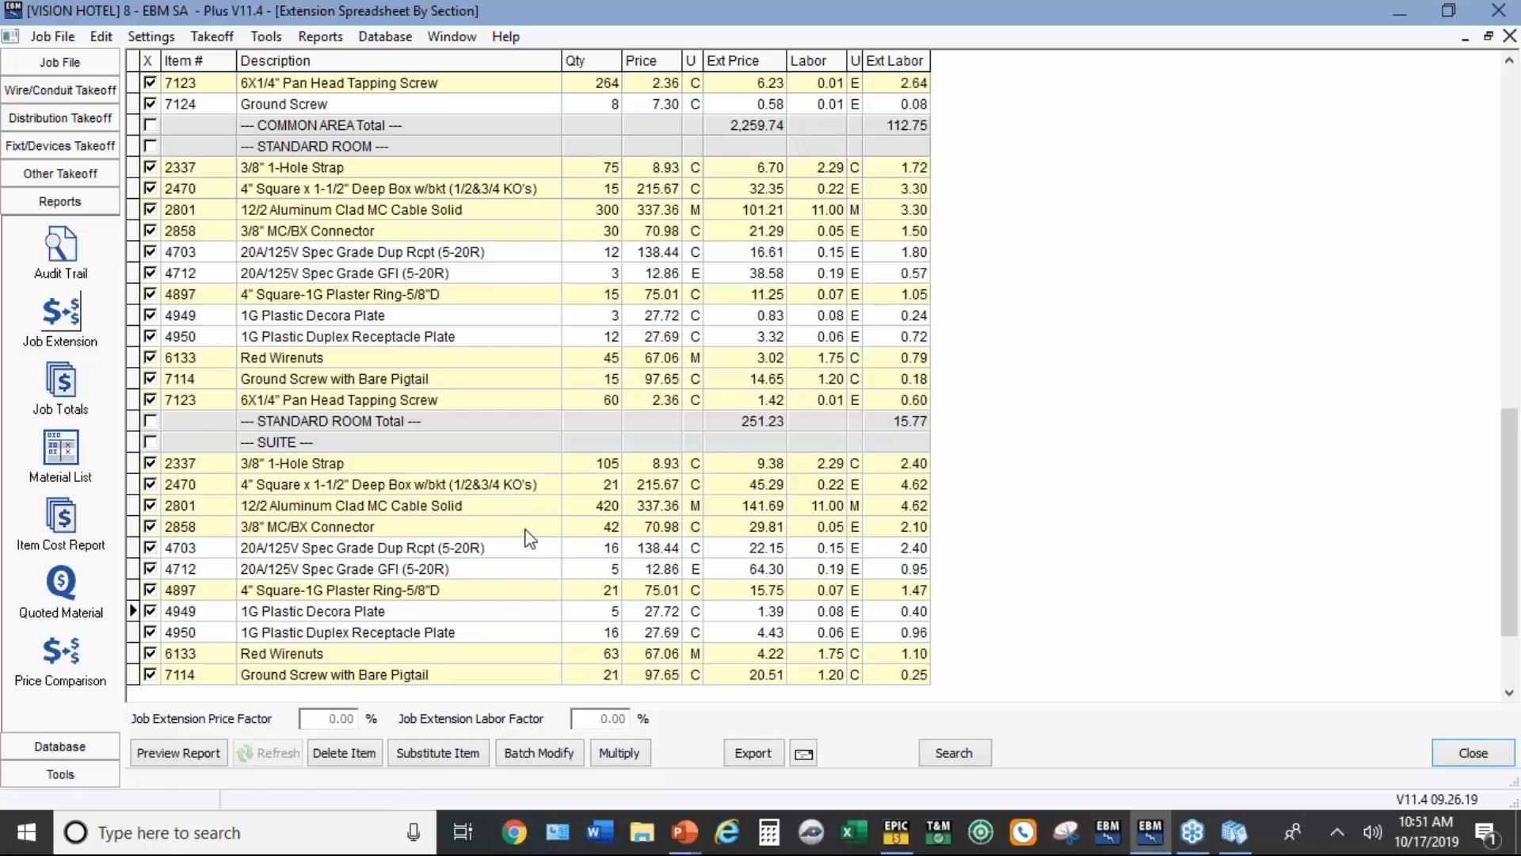
pyautogui.scroll(-1, 526, 531)
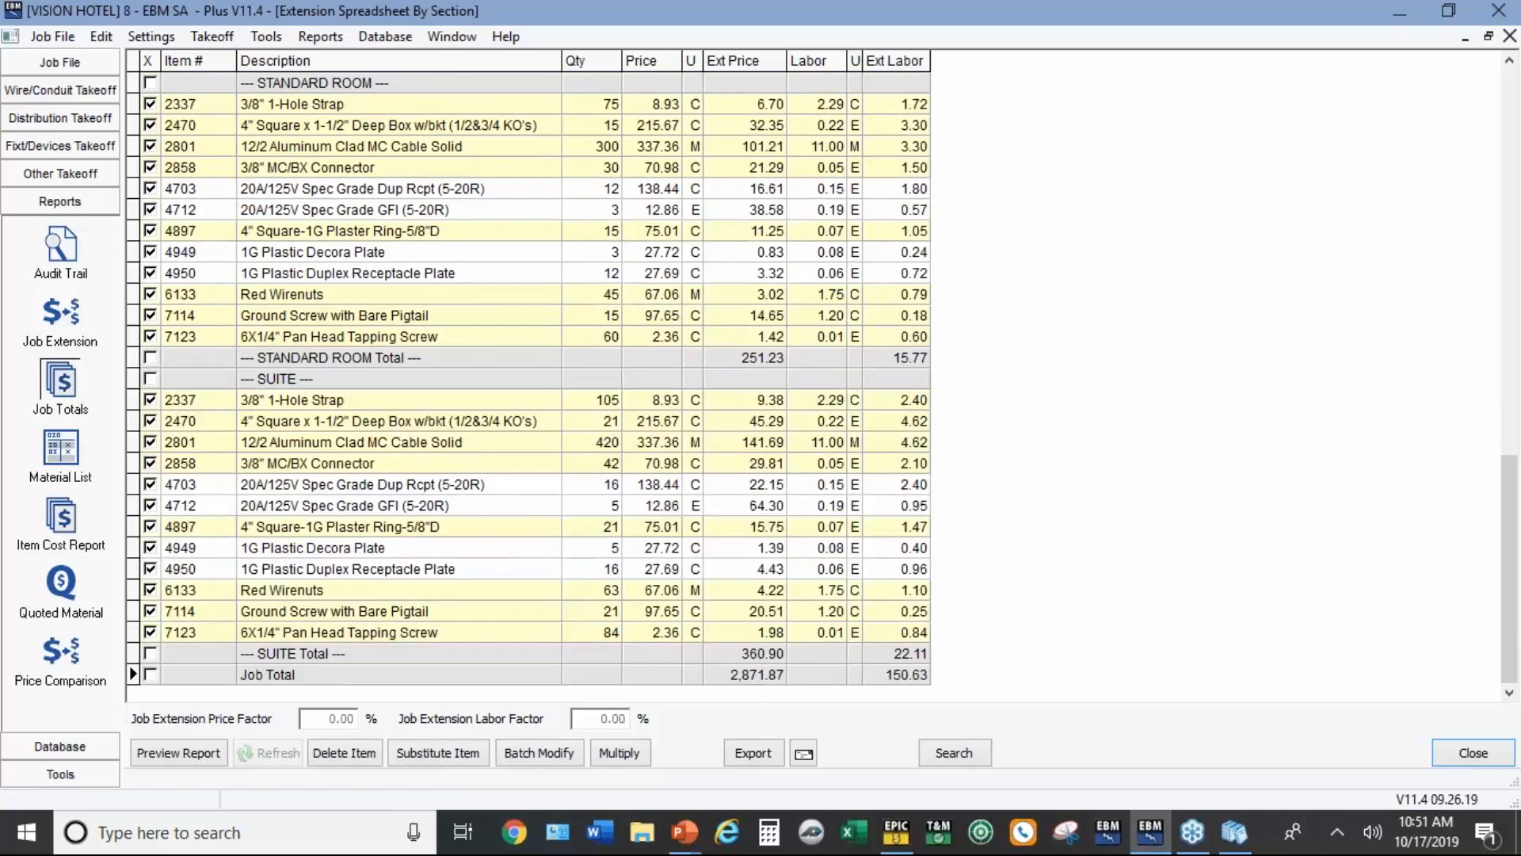
# Step: Set overhead and profit to 10% each of the entire job in the TYPICAL AREAS job totals
pyautogui.click(60, 382)
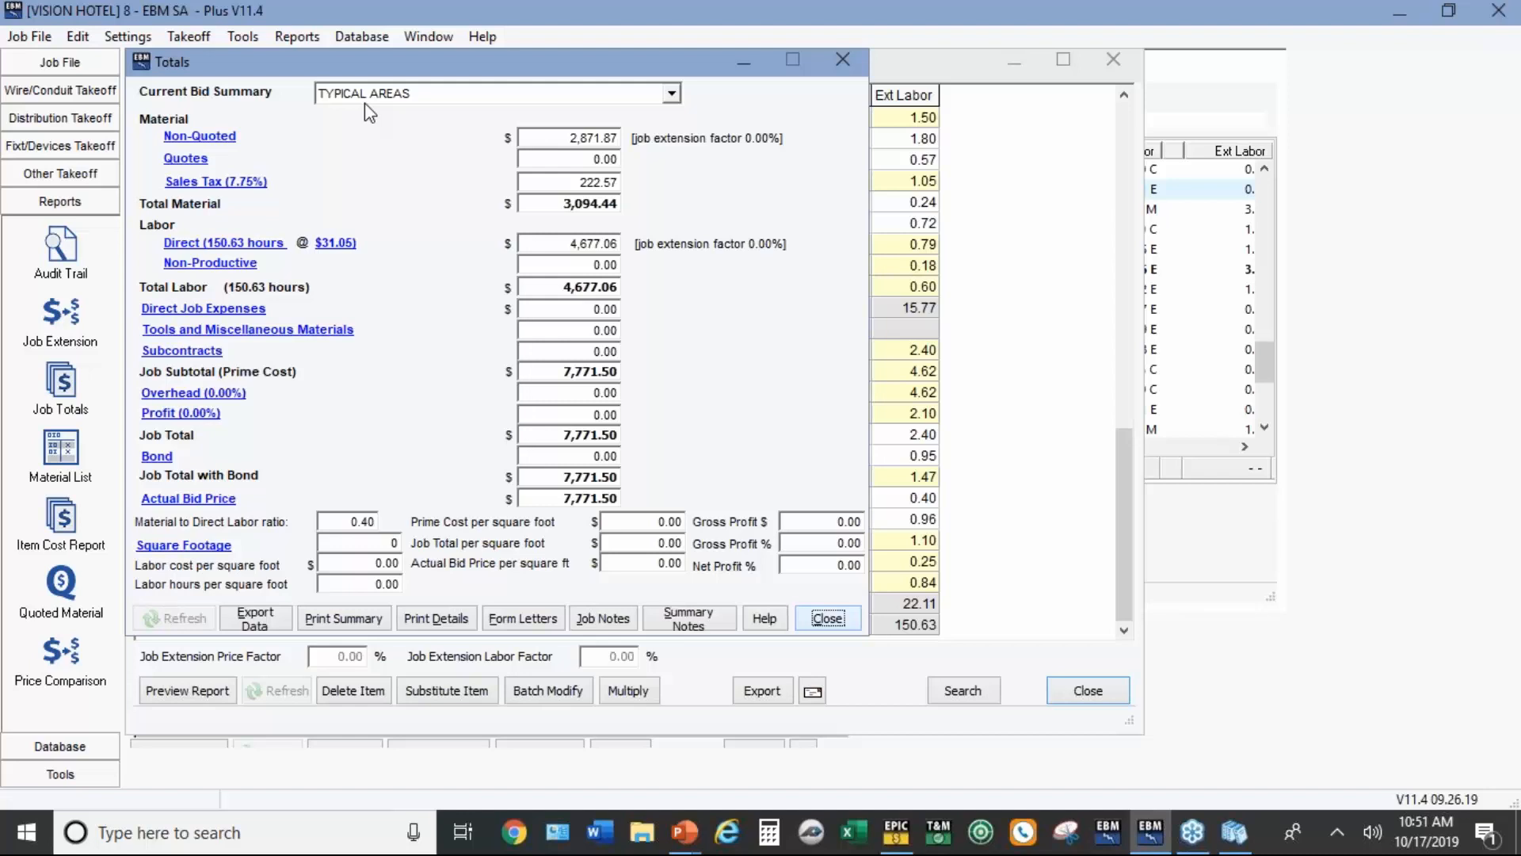
pyautogui.click(207, 390)
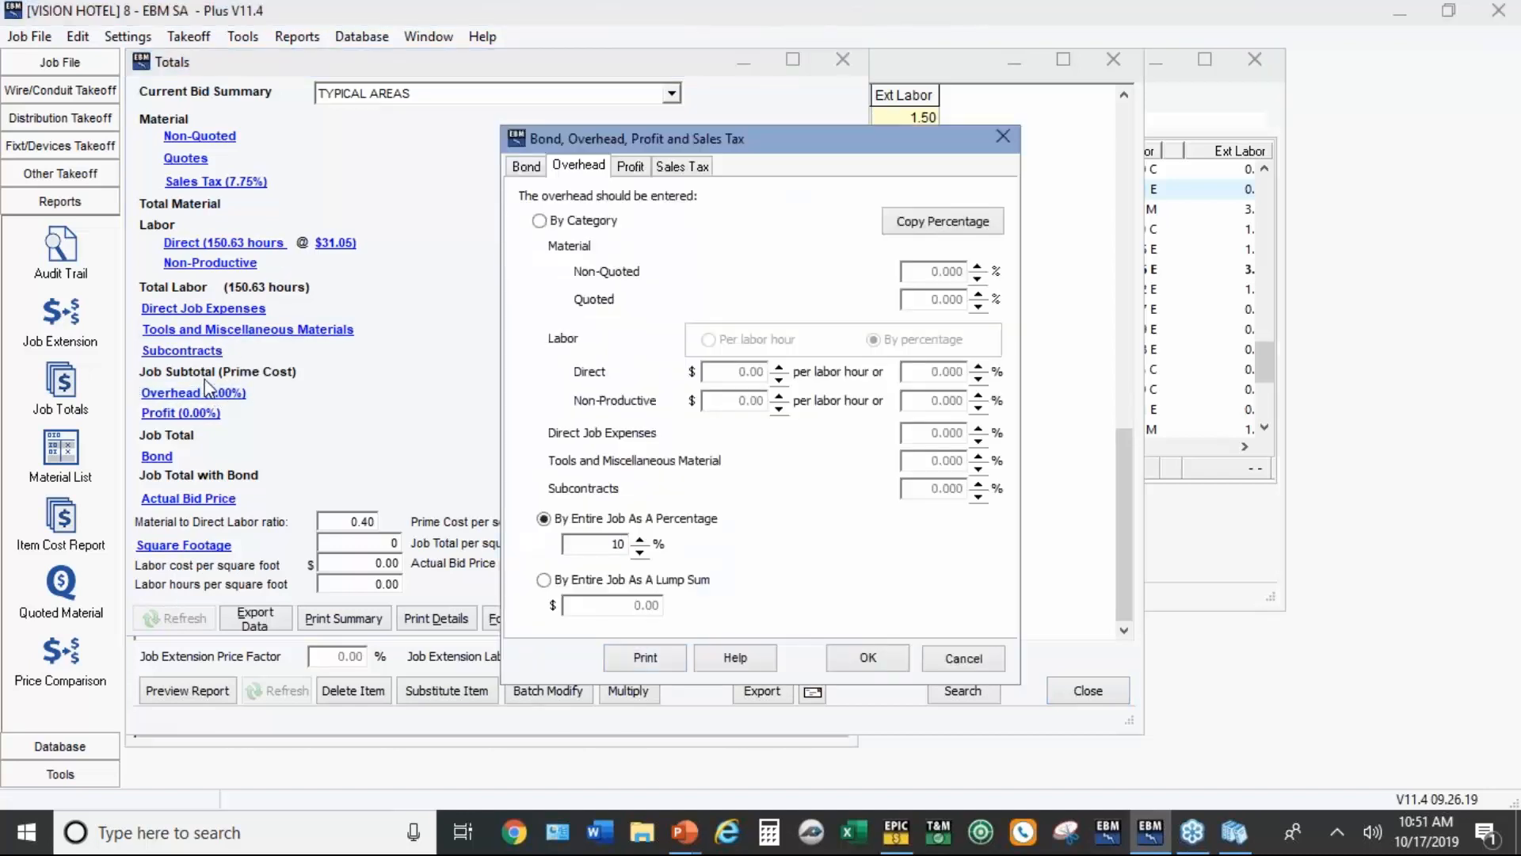
pyautogui.click(638, 169)
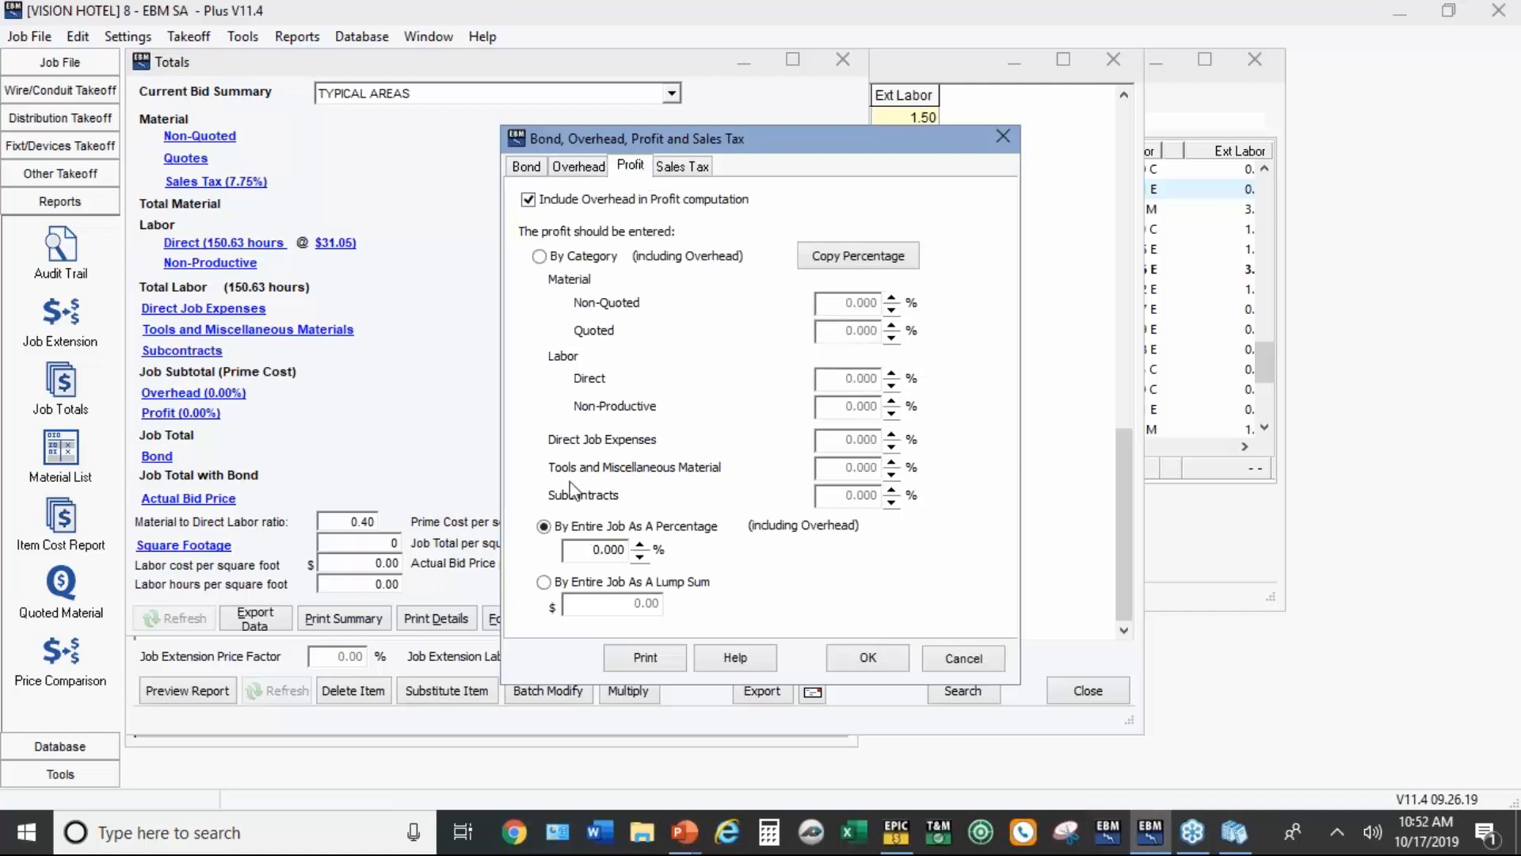
pyautogui.doubleClick(581, 551)
pyautogui.write('10')
pyautogui.click(876, 668)
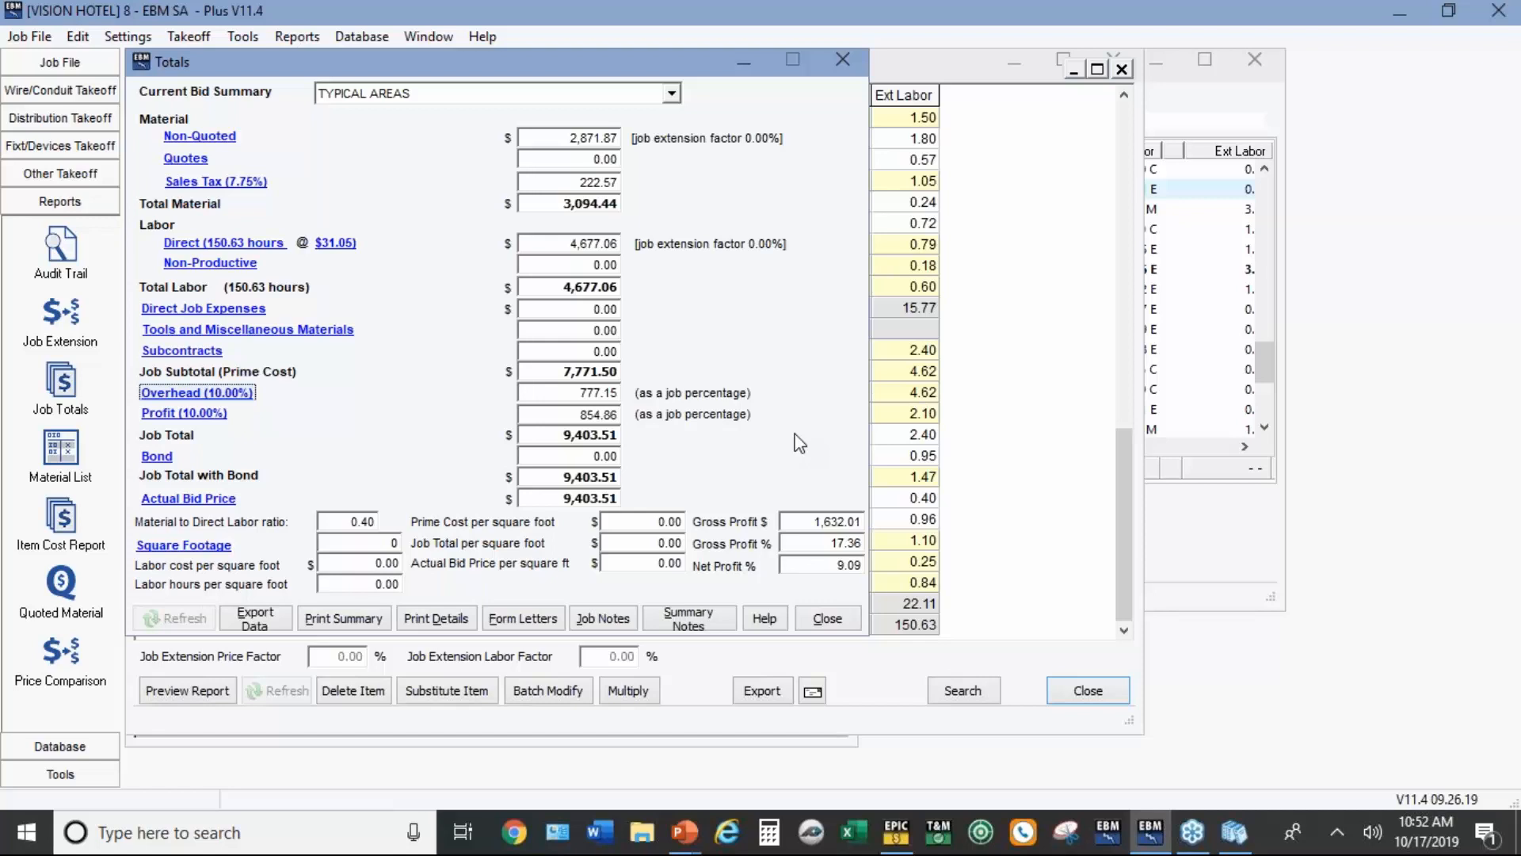
# Step: Run a job extension spreadsheet by Breakdown for ALT. 1 only, excluding BASE BID, and save it as bid summary ALT. 1
pyautogui.click(54, 316)
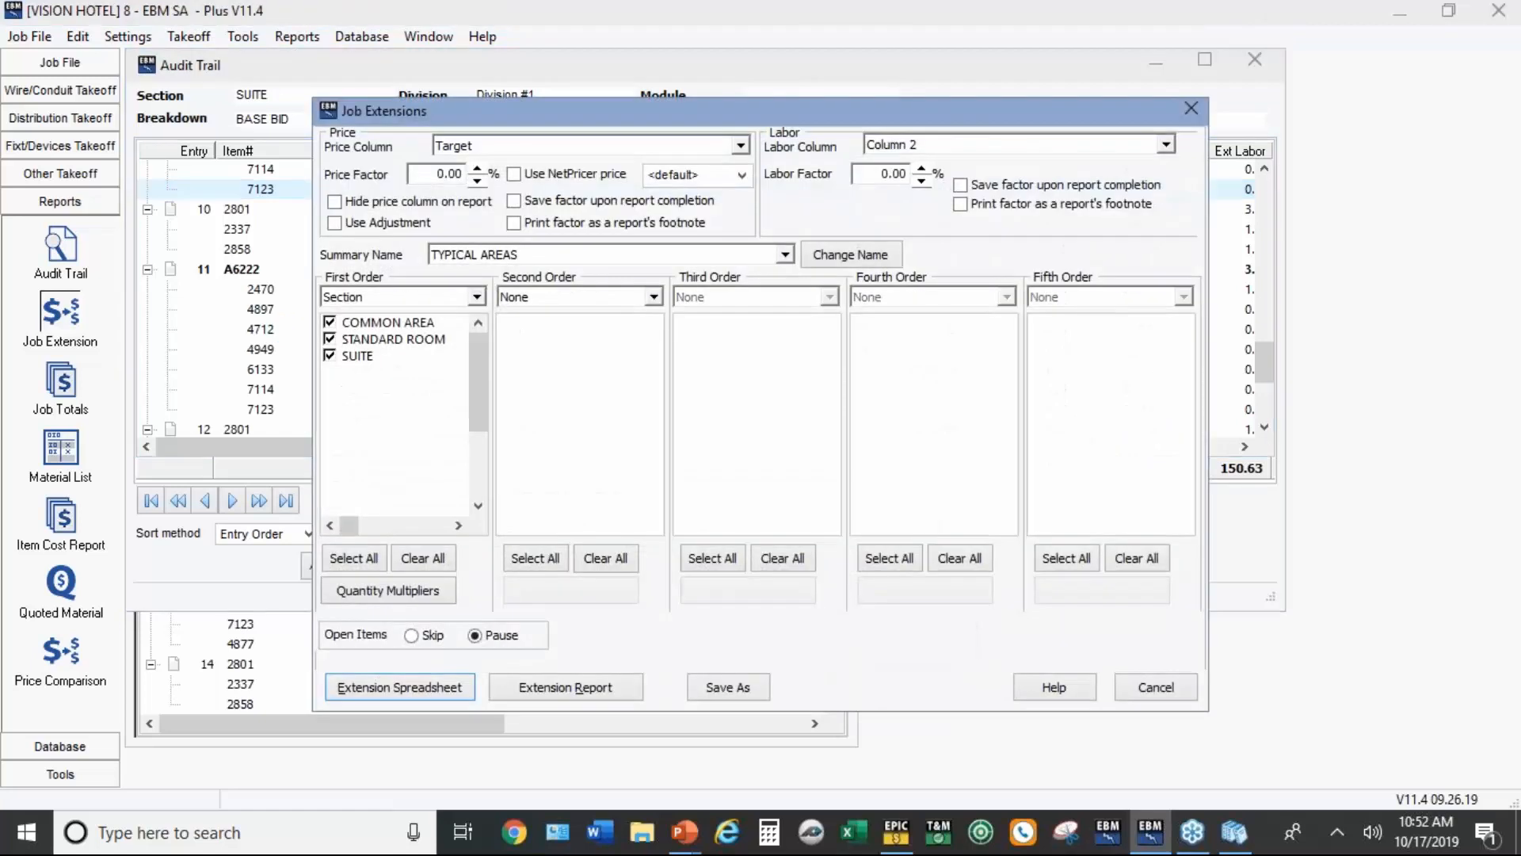
pyautogui.click(477, 297)
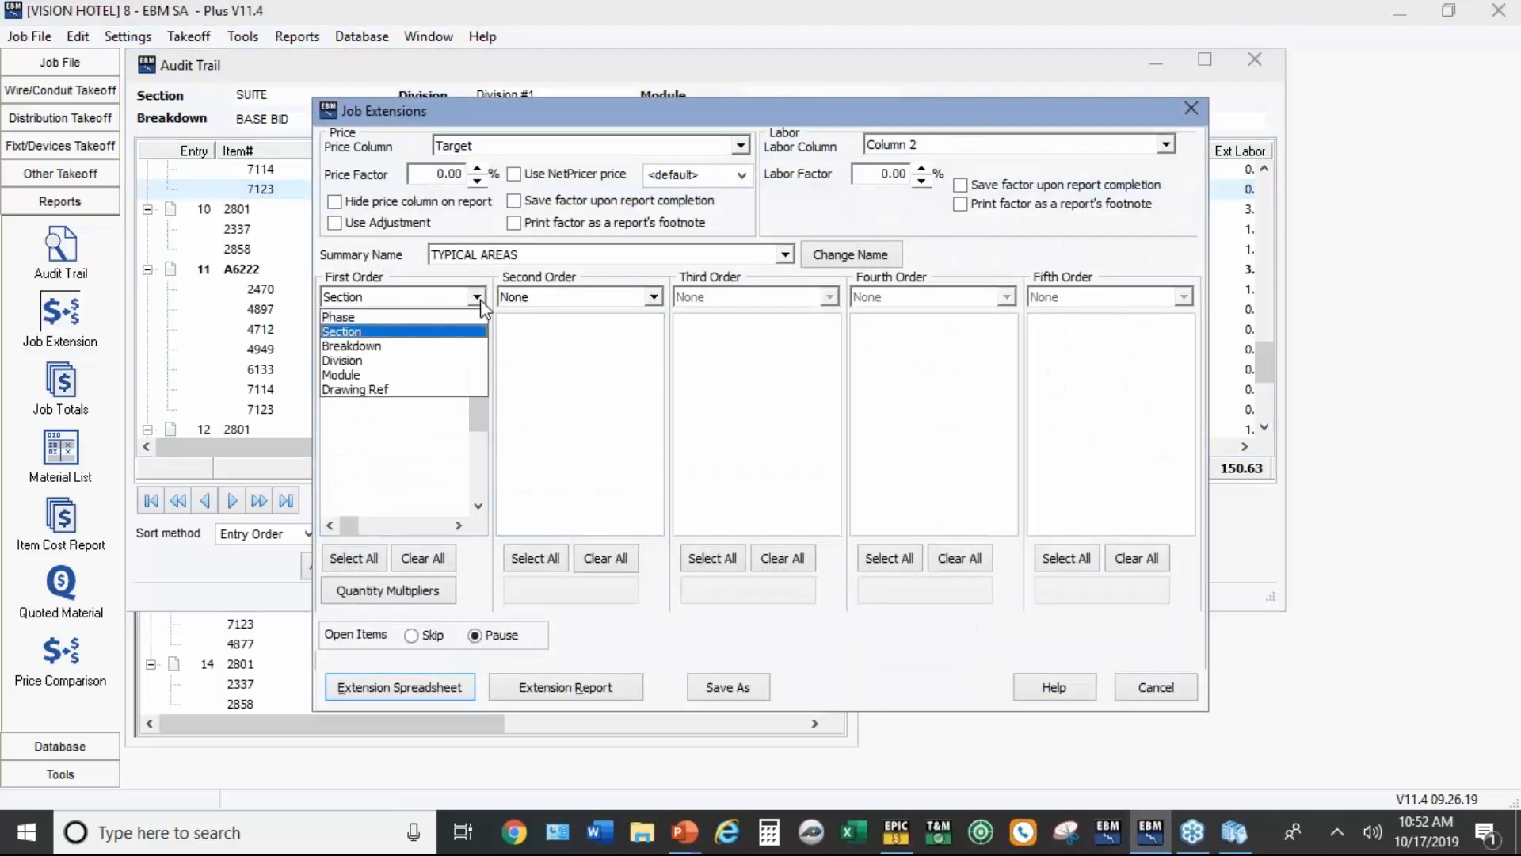
pyautogui.click(363, 348)
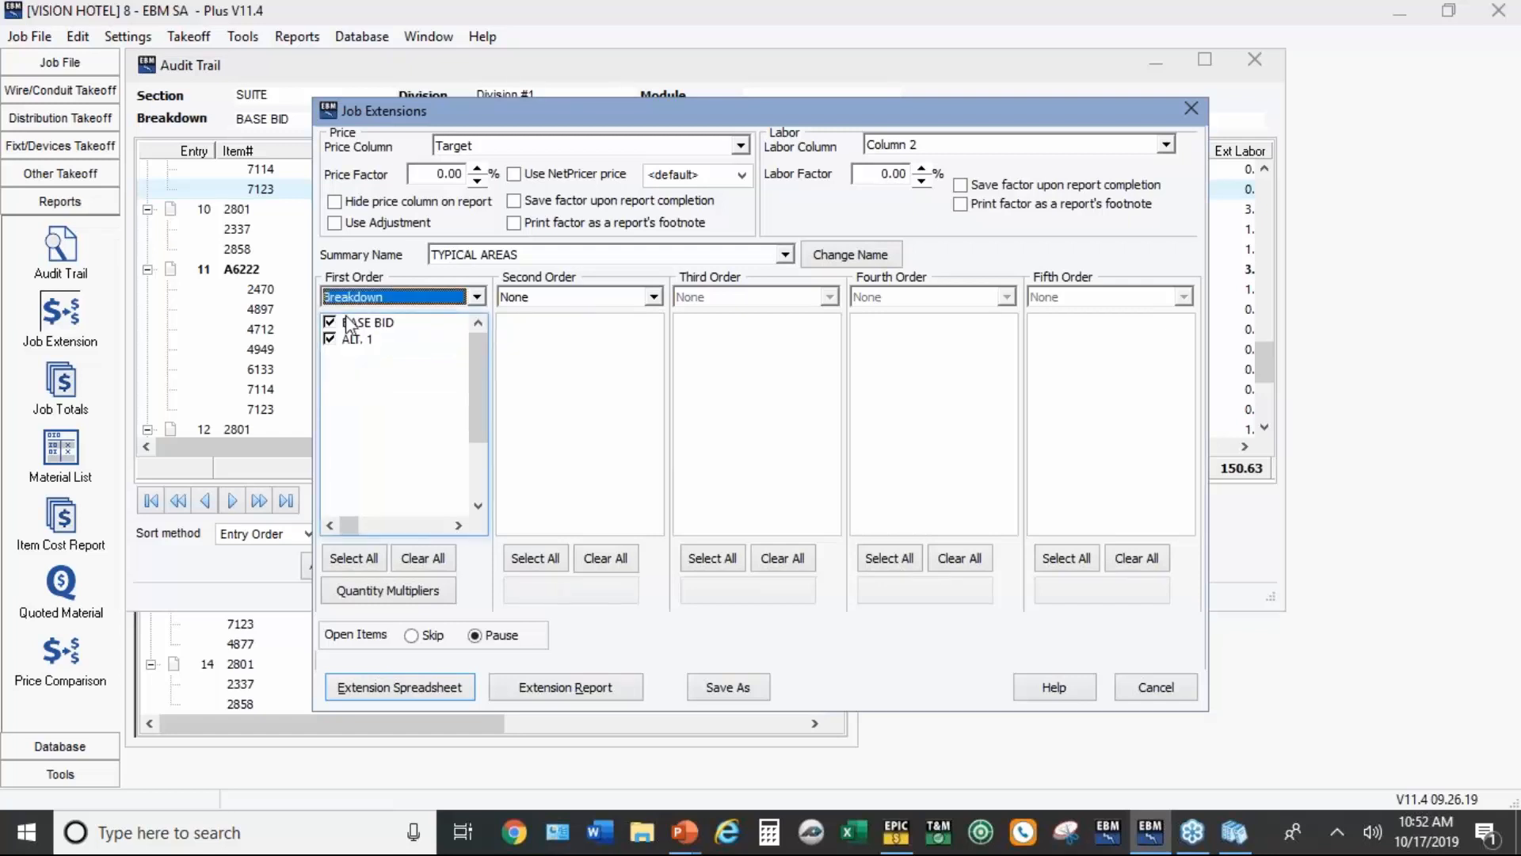
pyautogui.click(330, 322)
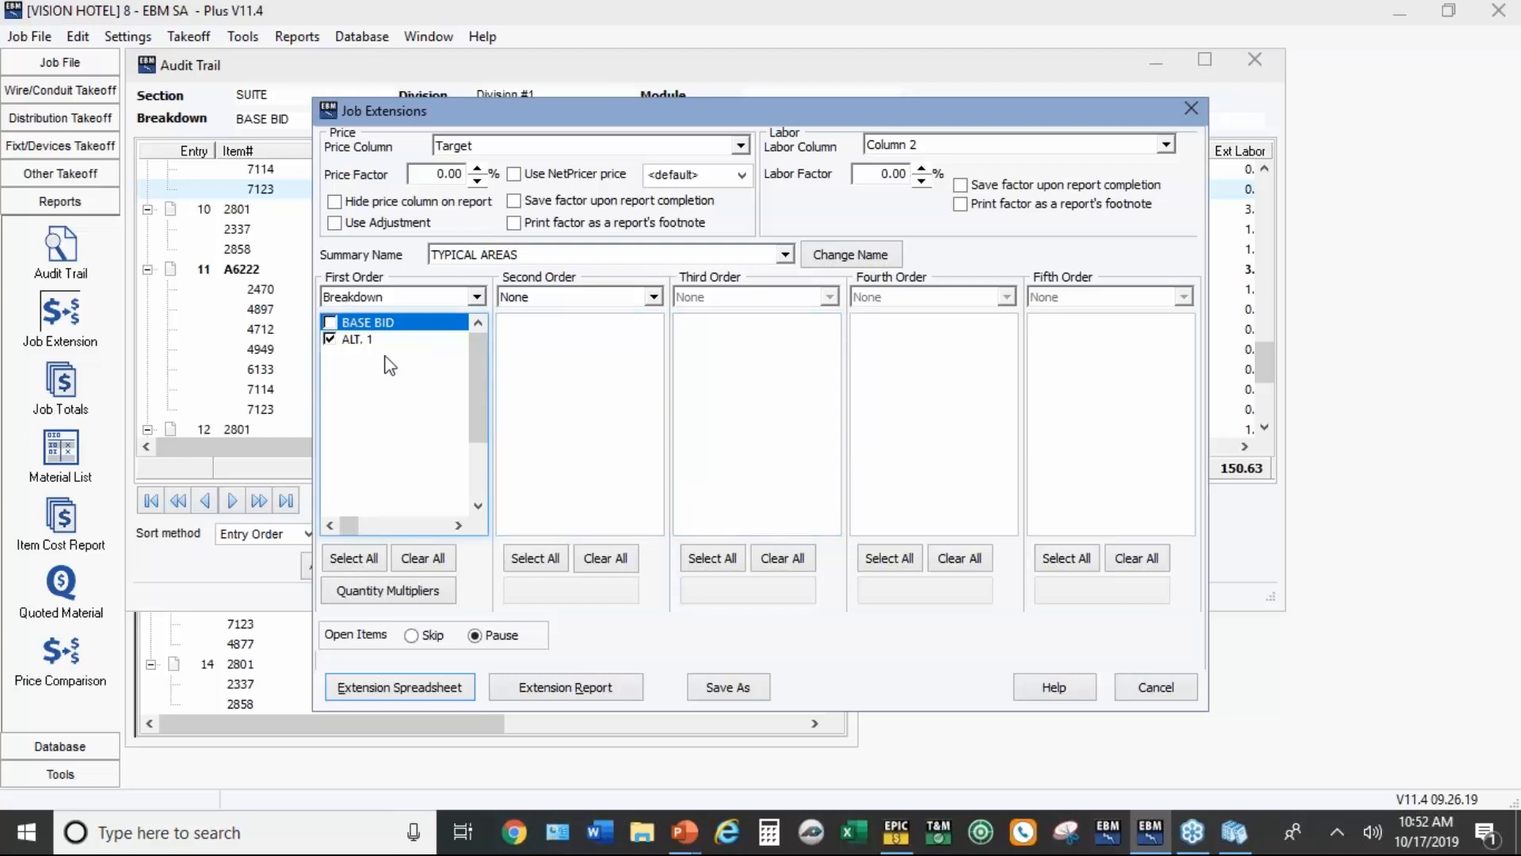
pyautogui.click(765, 688)
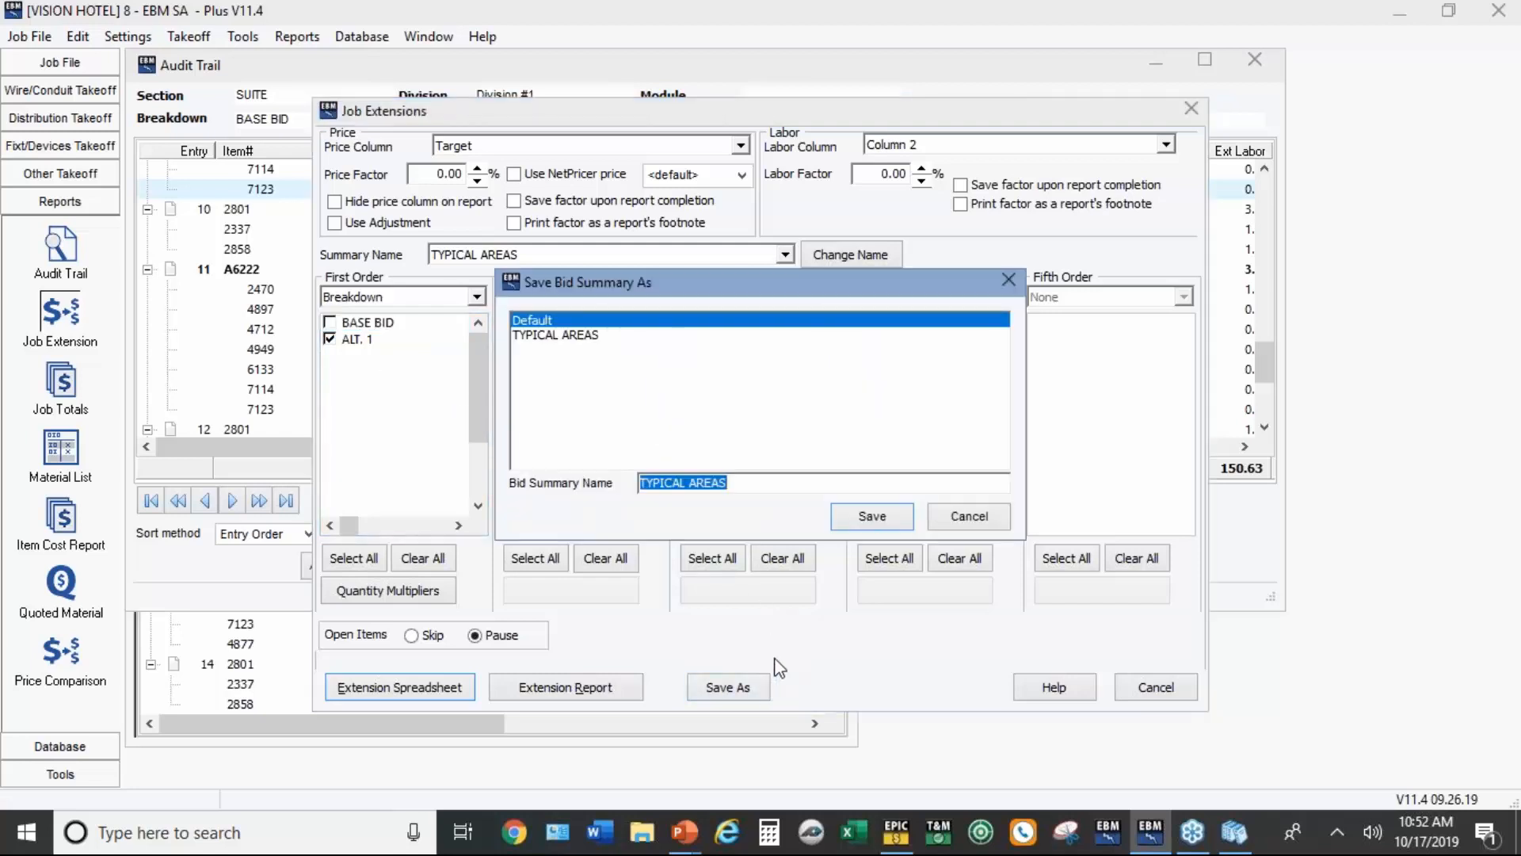
pyautogui.write('ALT. ')
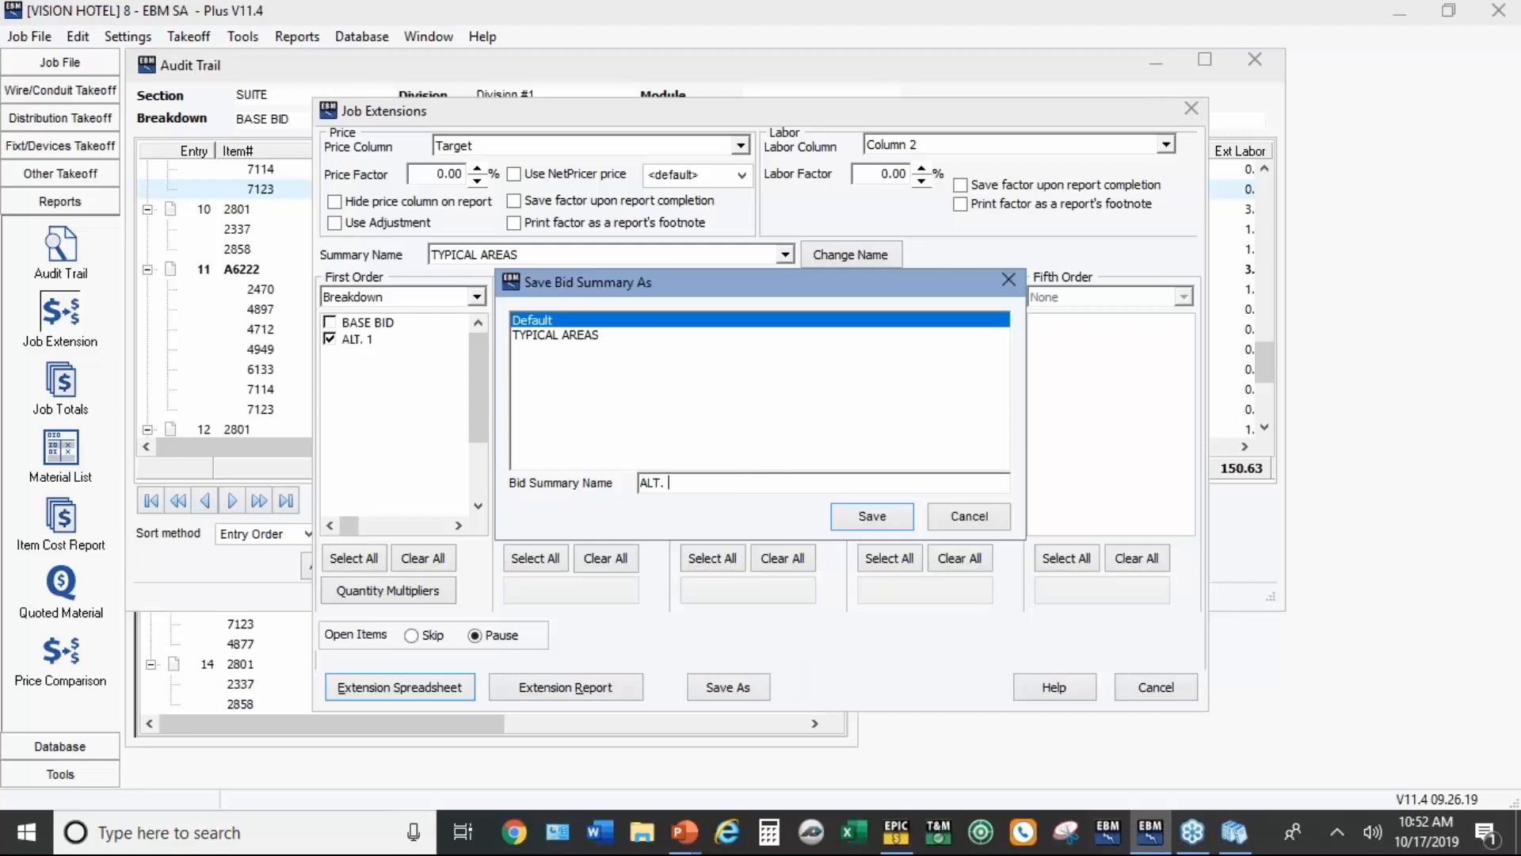
pyautogui.write('1')
pyautogui.press('Return')
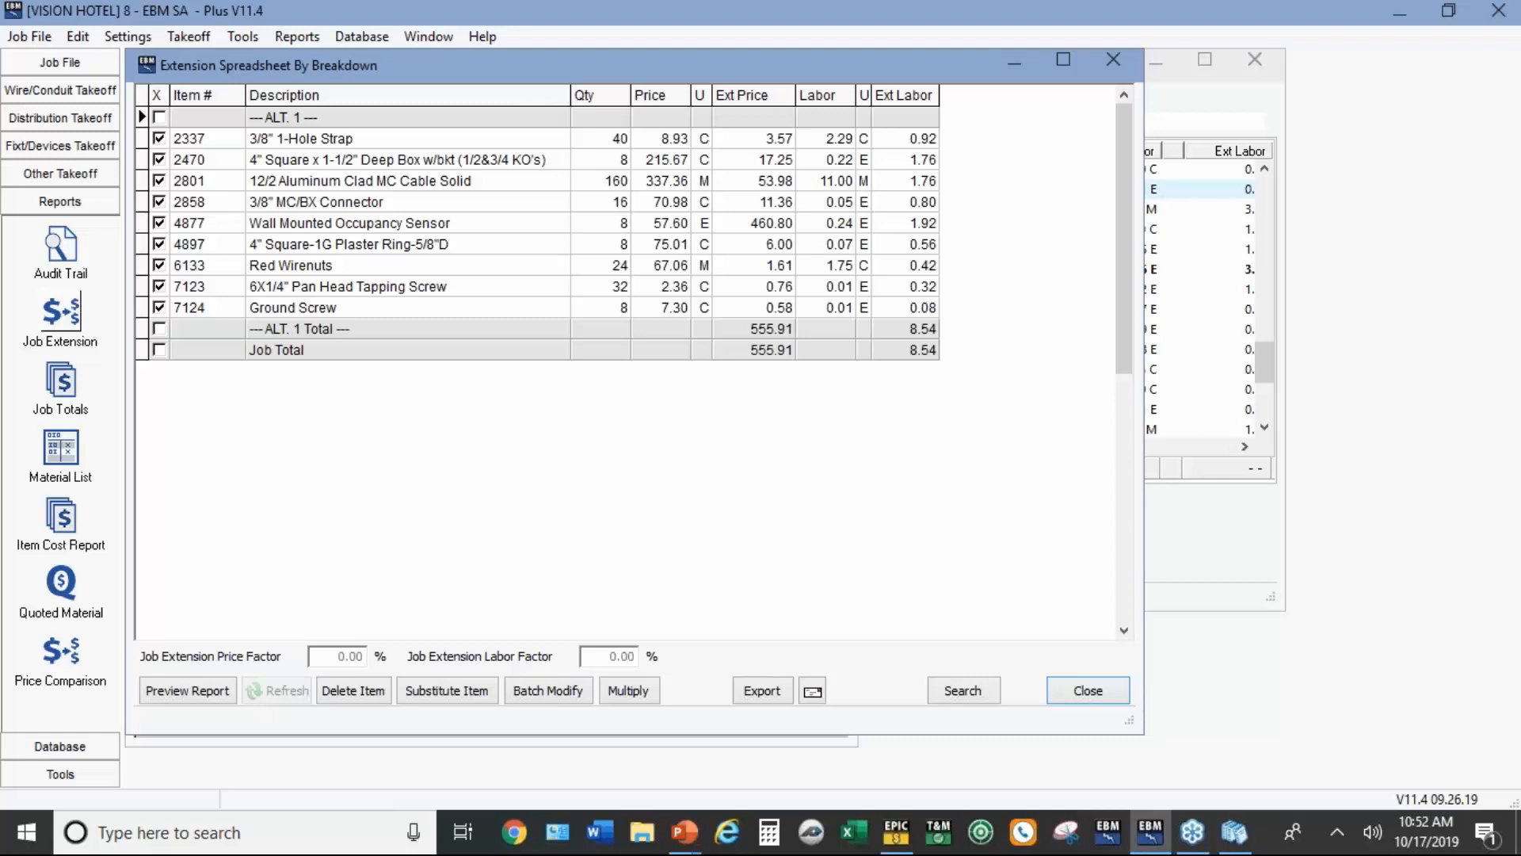
# Step: View the ALT. 1 job totals and their overhead settings, leaving the overhead dialog without changes
pyautogui.click(60, 382)
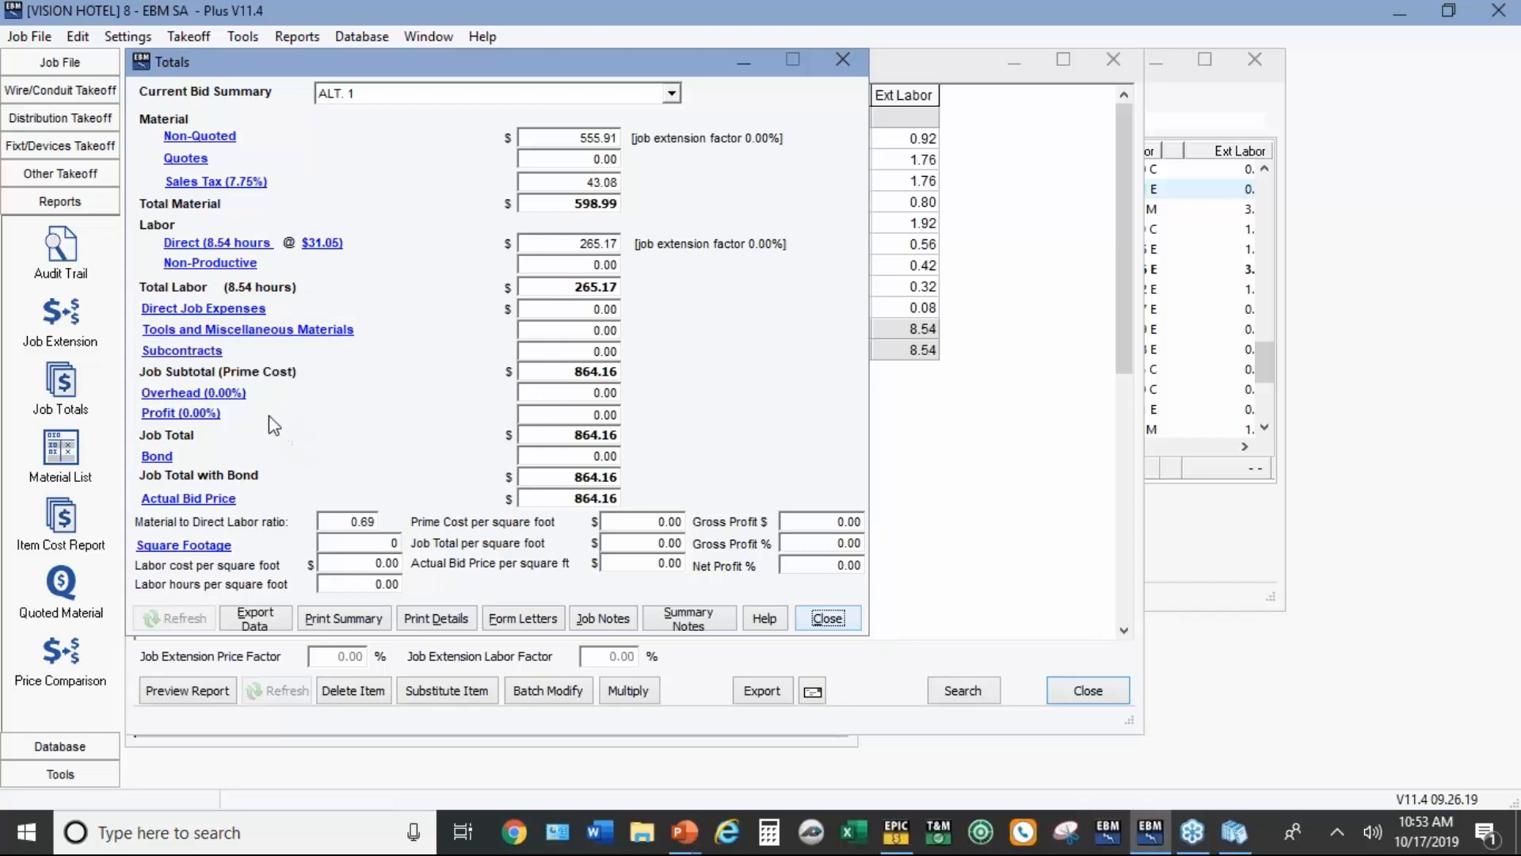
pyautogui.click(223, 396)
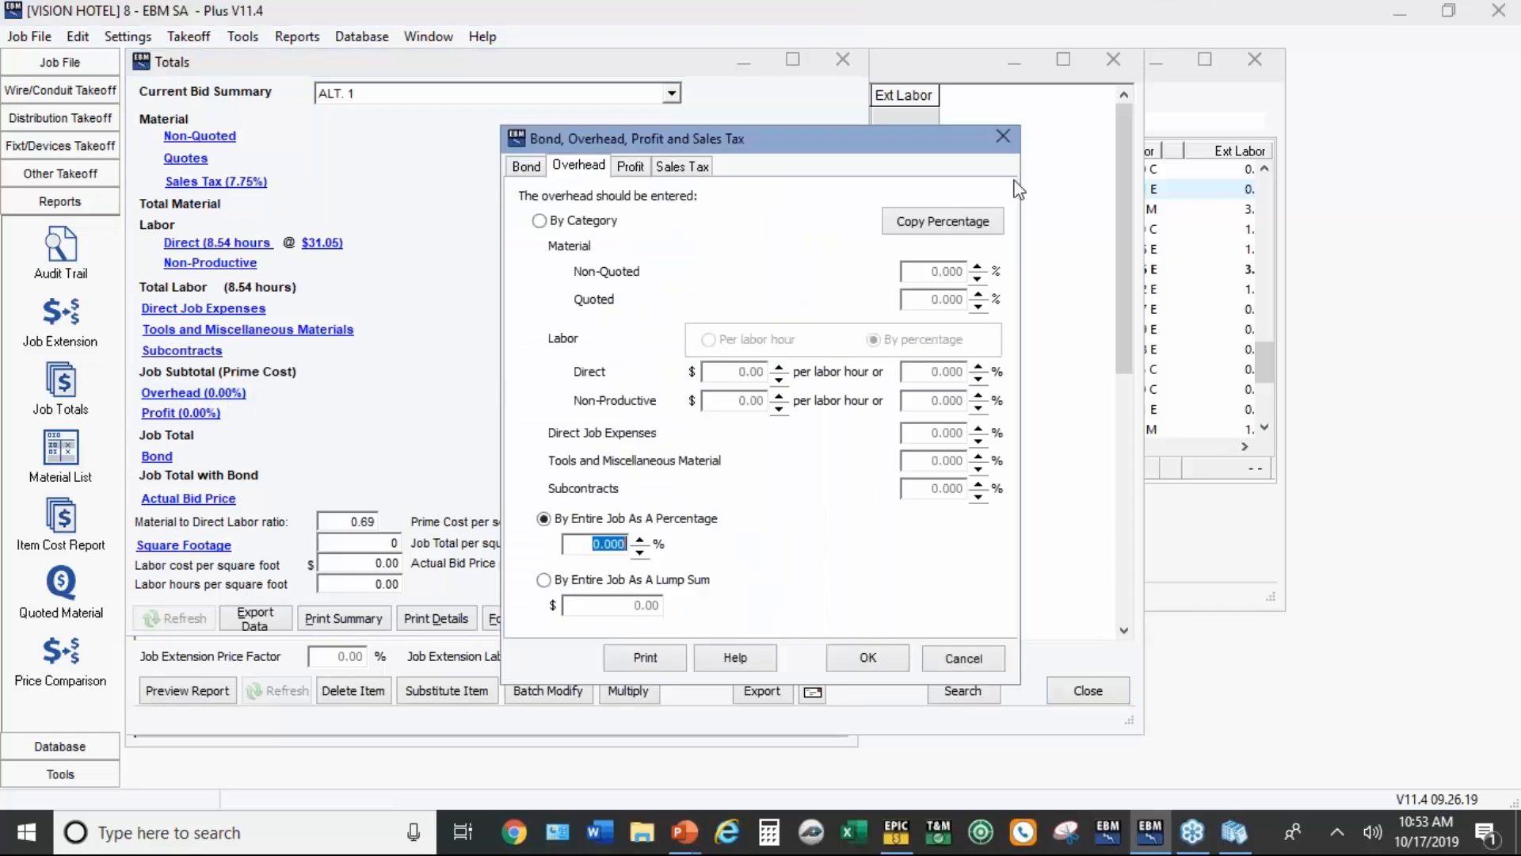
pyautogui.click(1001, 137)
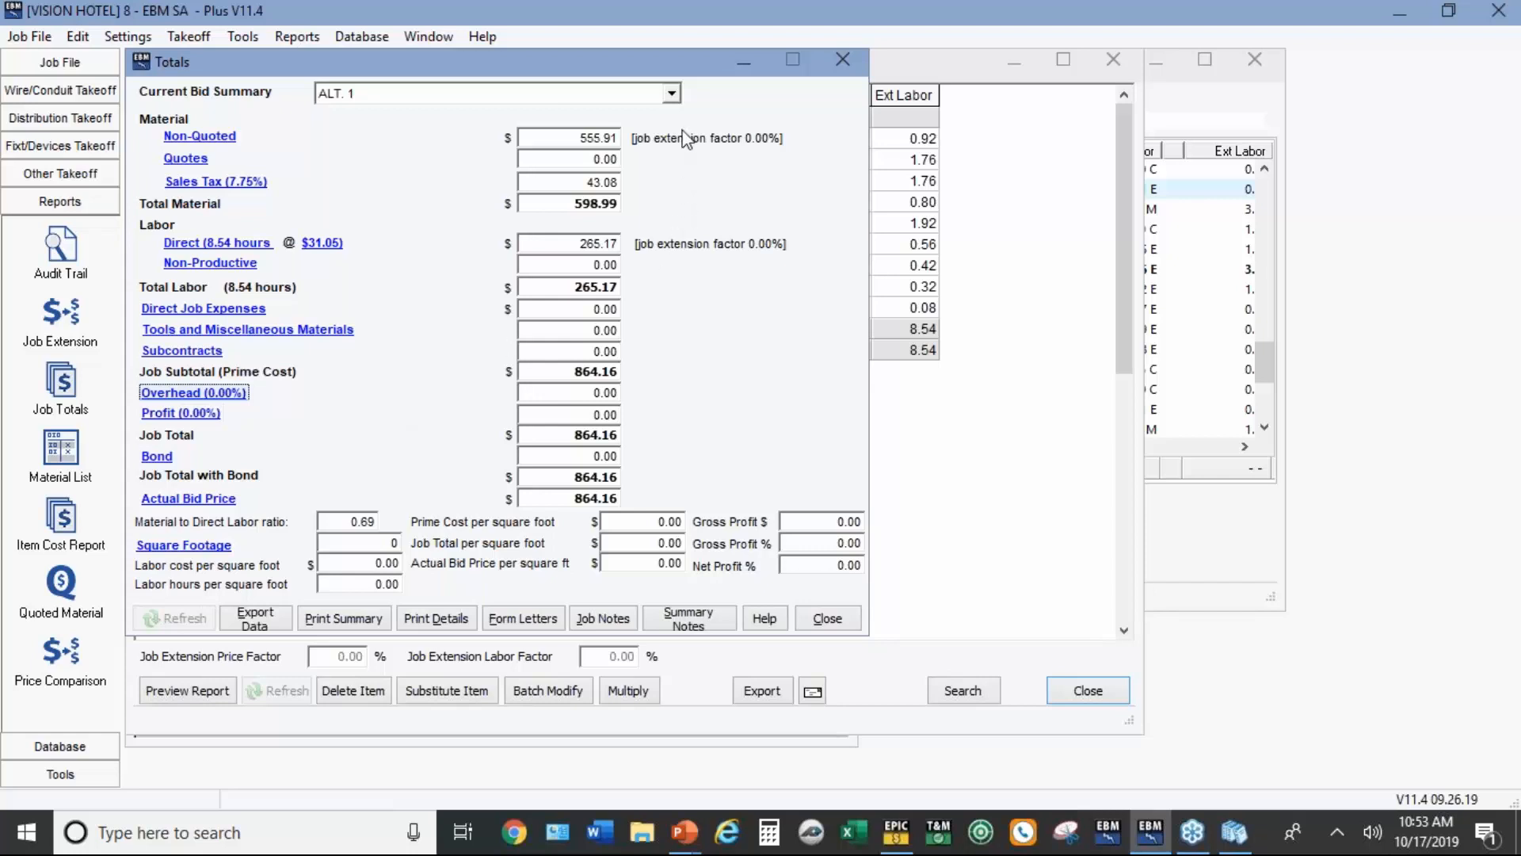
# Step: In the TYPICAL AREAS bid summary's job extension, set the section quantity multipliers to 90 for STANDARD ROOM and 10 for SUITE
pyautogui.click(672, 94)
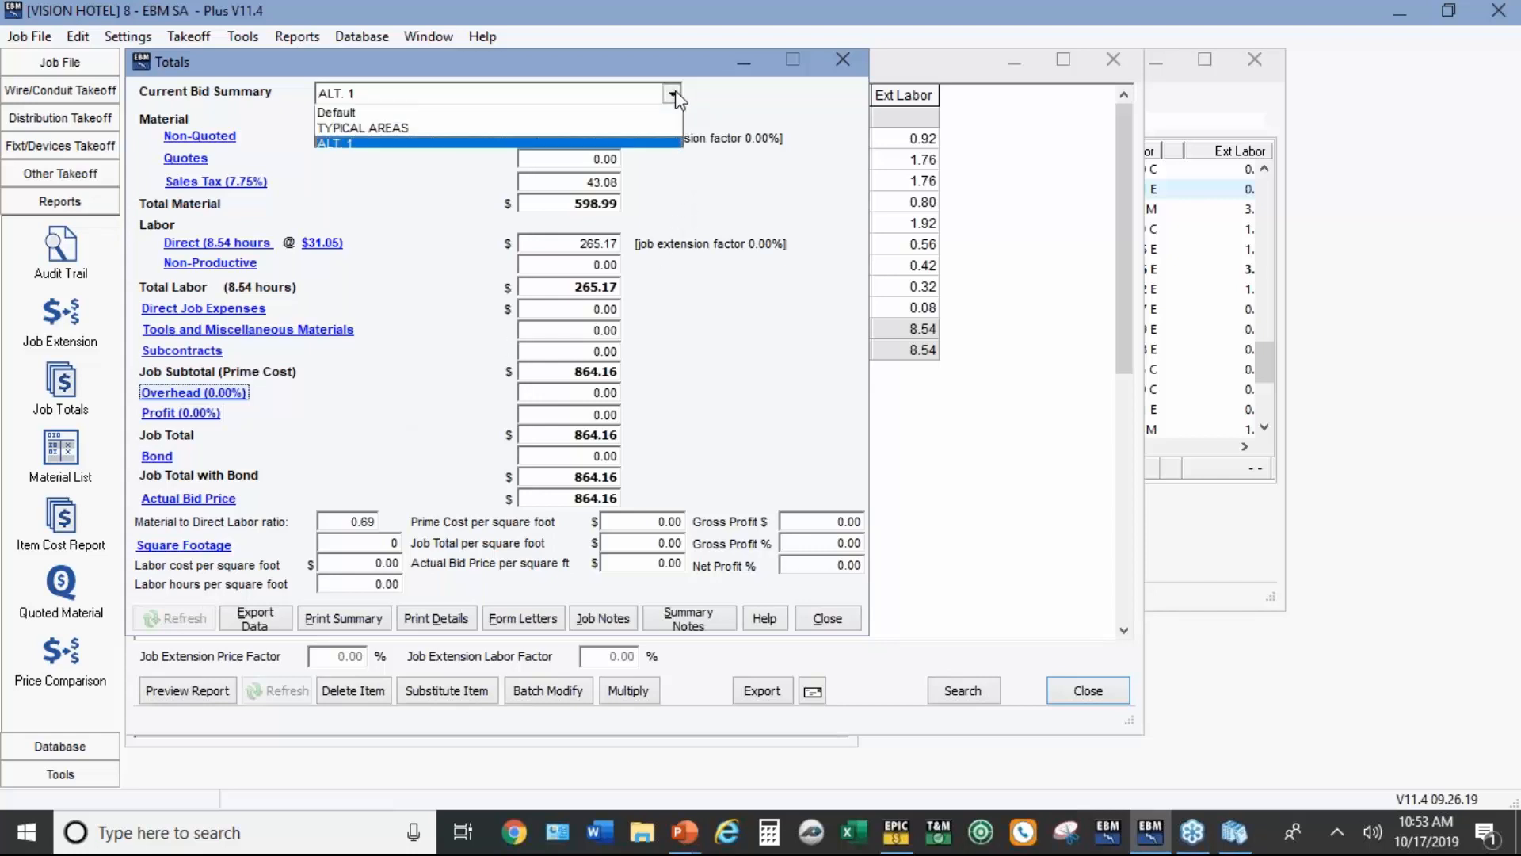
pyautogui.click(414, 128)
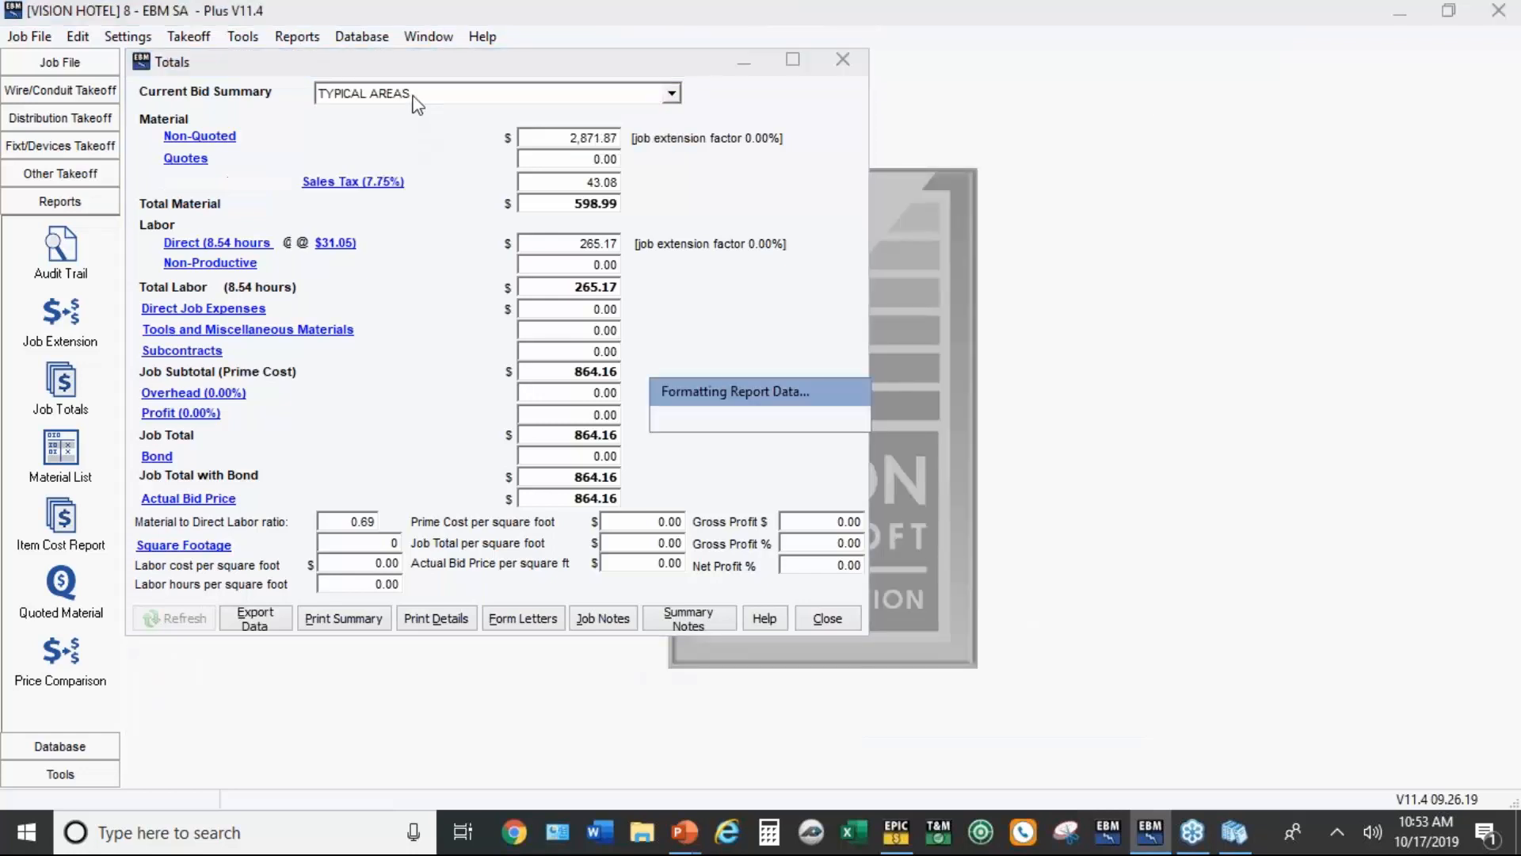
pyautogui.click(61, 314)
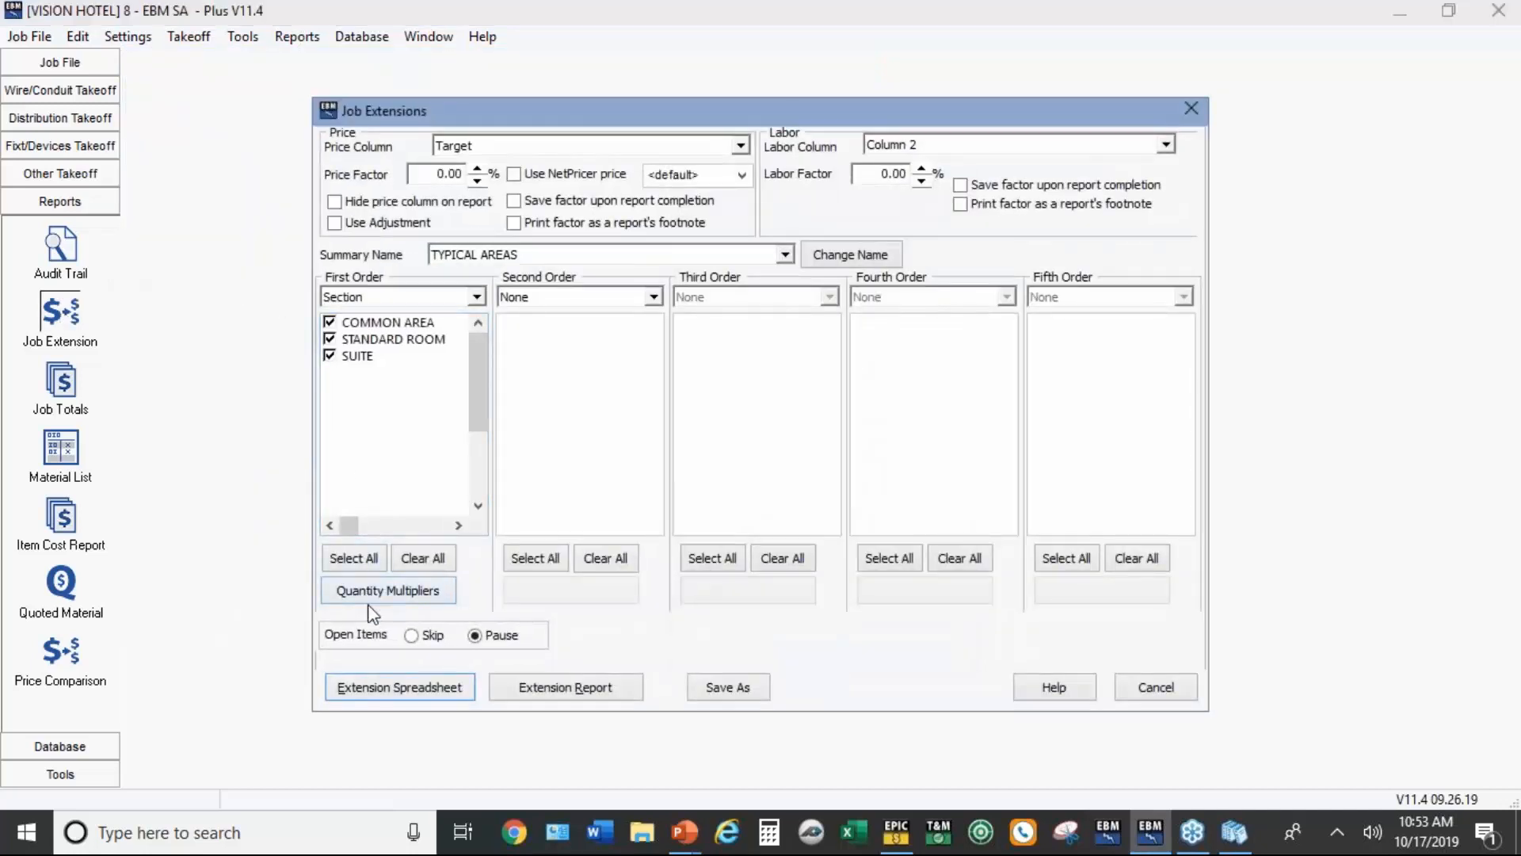
pyautogui.click(377, 592)
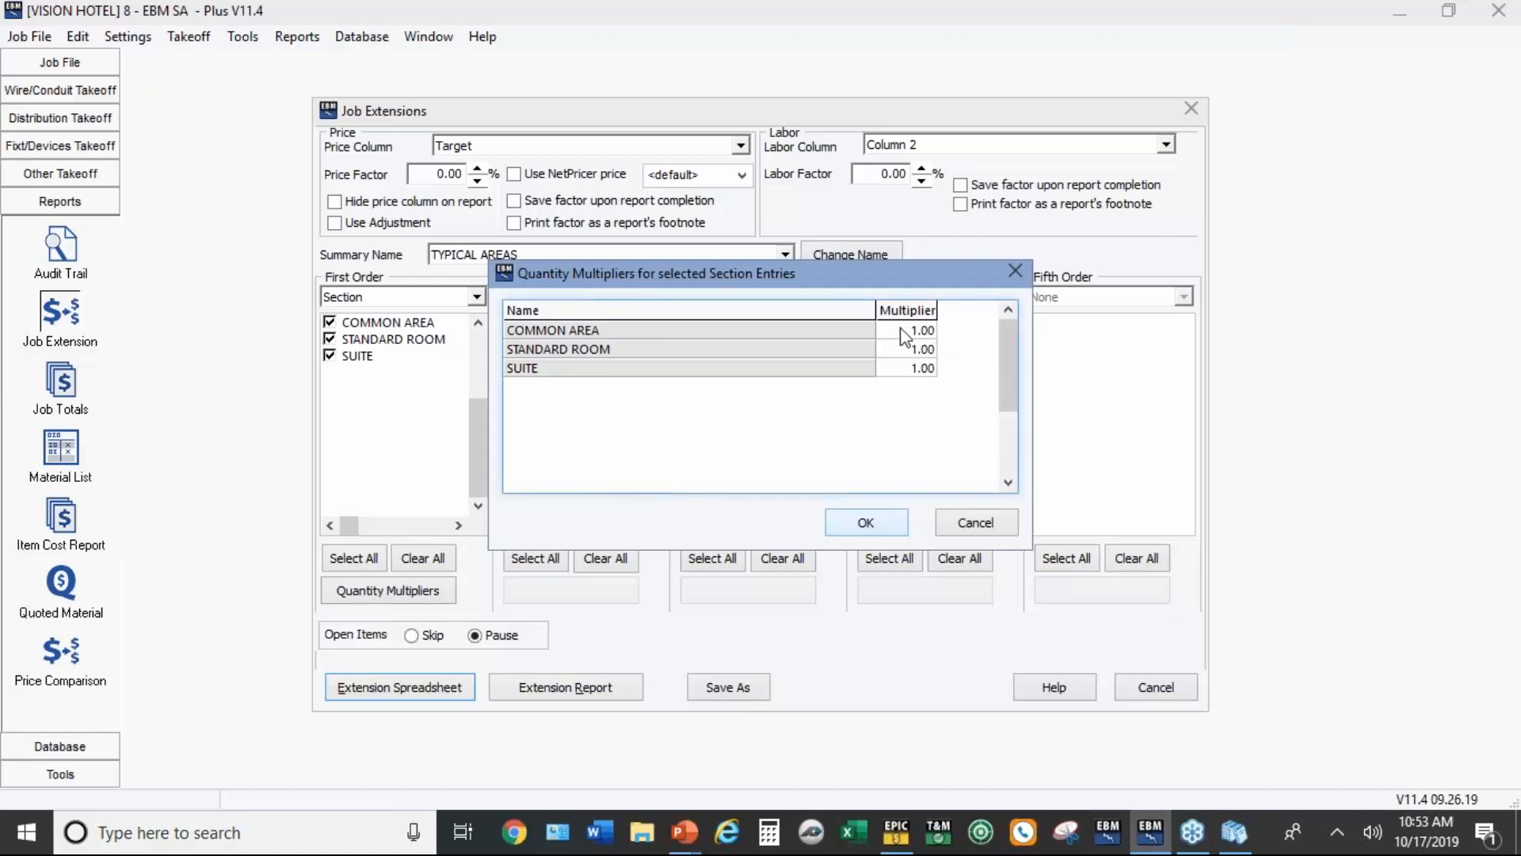
pyautogui.click(899, 355)
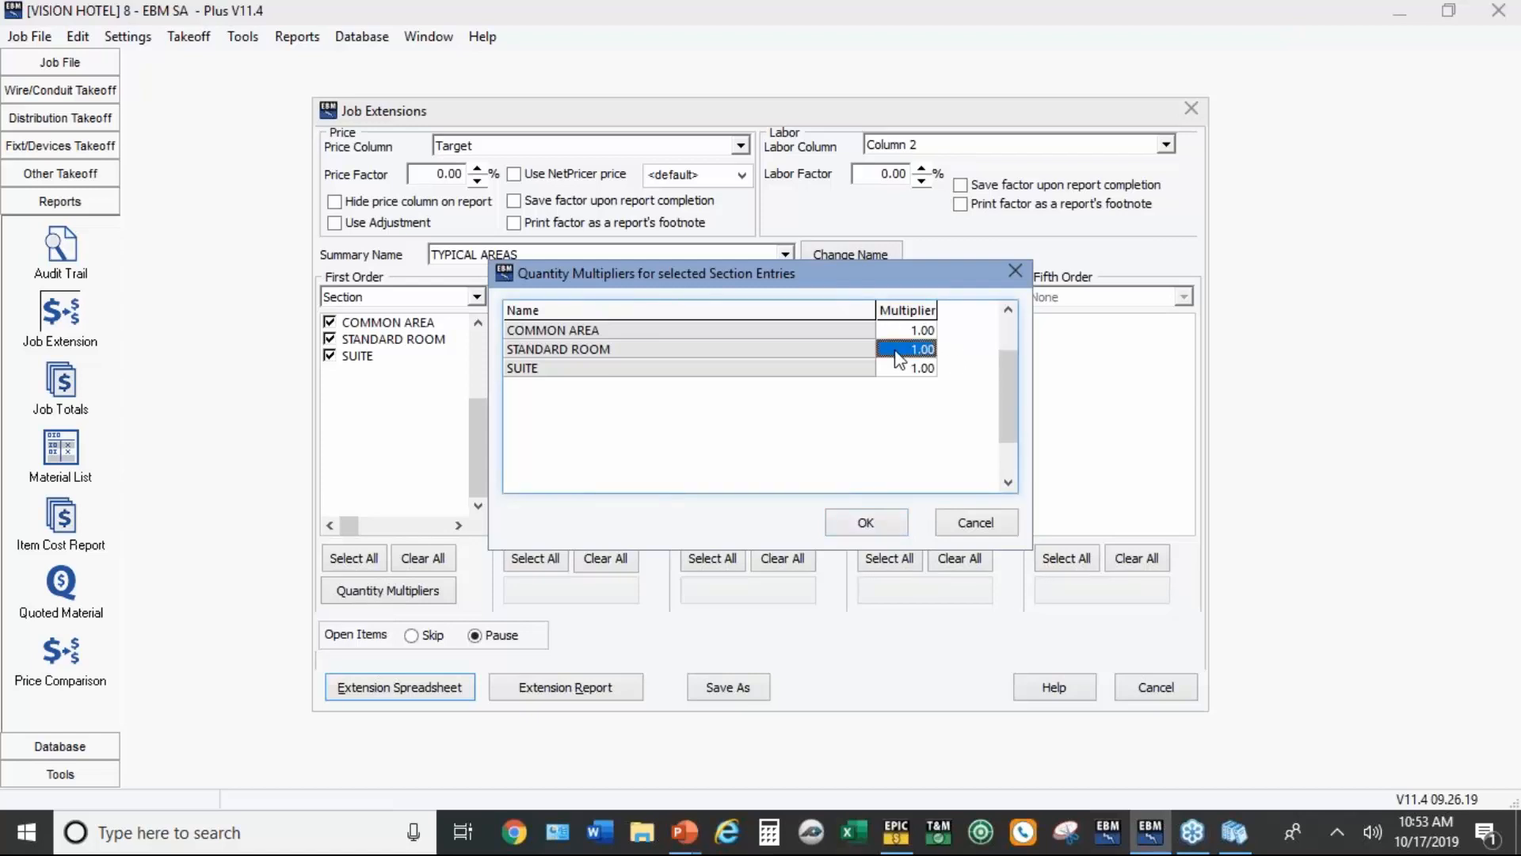
pyautogui.write('90')
pyautogui.click(899, 368)
pyautogui.write('10')
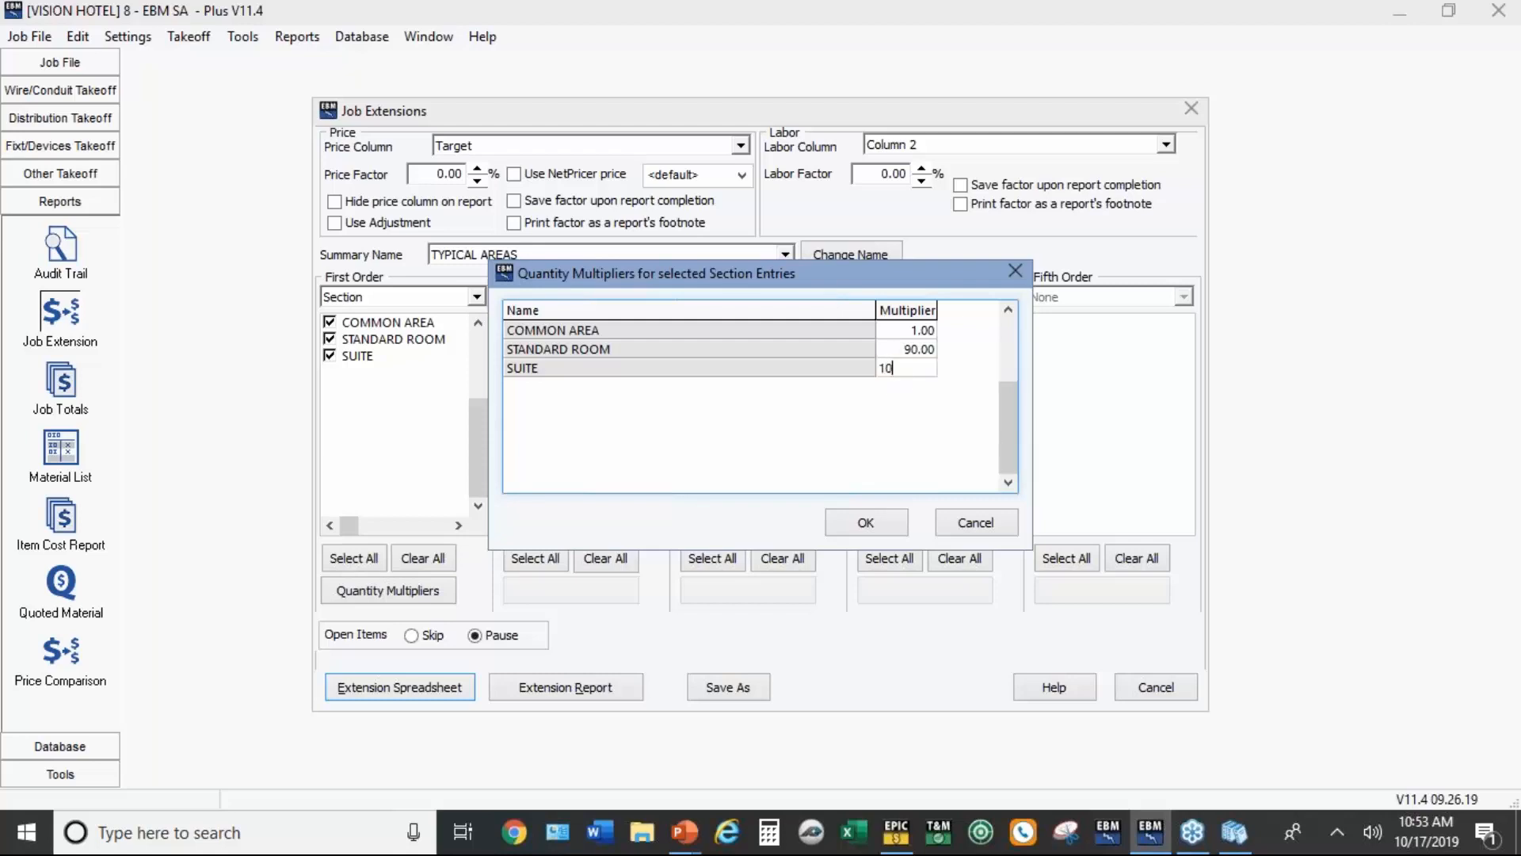
pyautogui.click(866, 521)
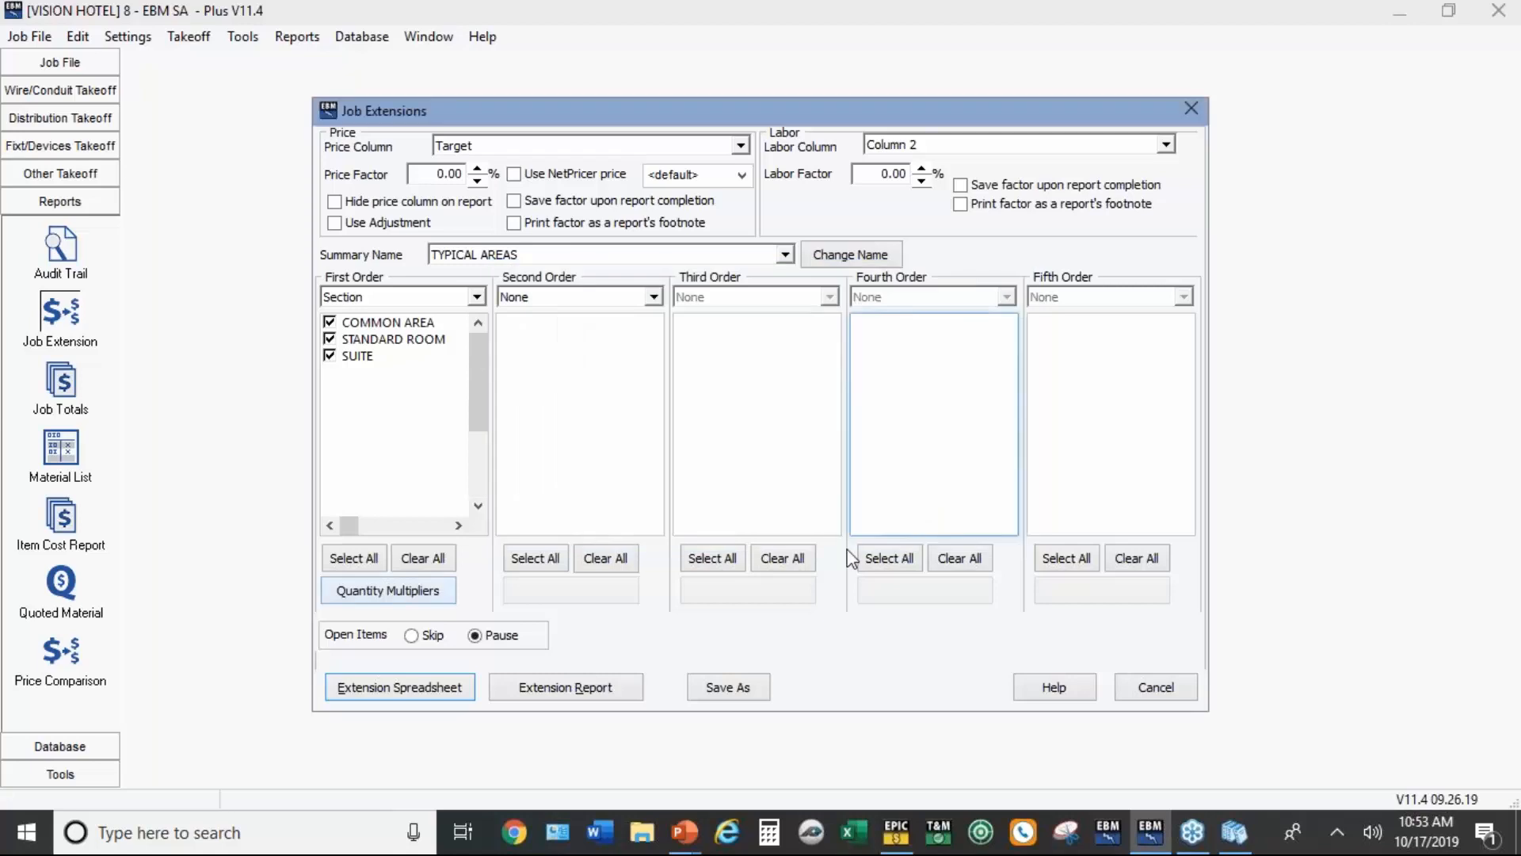
# Step: Save the bid summary as TYPICAL AREAS WITH MULTIPLIERS and run its extension spreadsheet by Section through to the job total
pyautogui.click(751, 690)
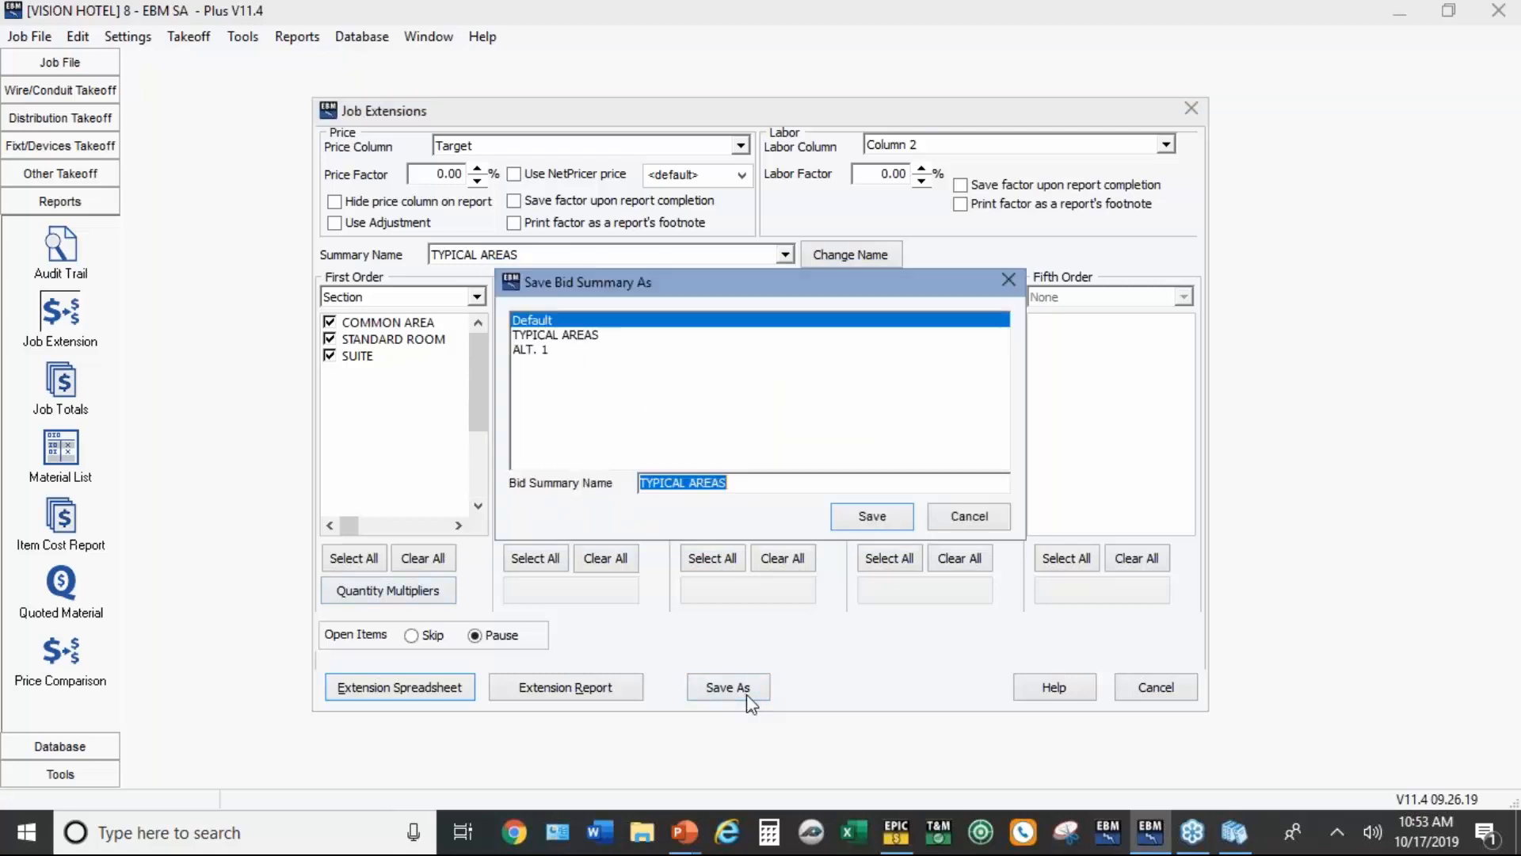
pyautogui.click(754, 485)
pyautogui.write('WITH ')
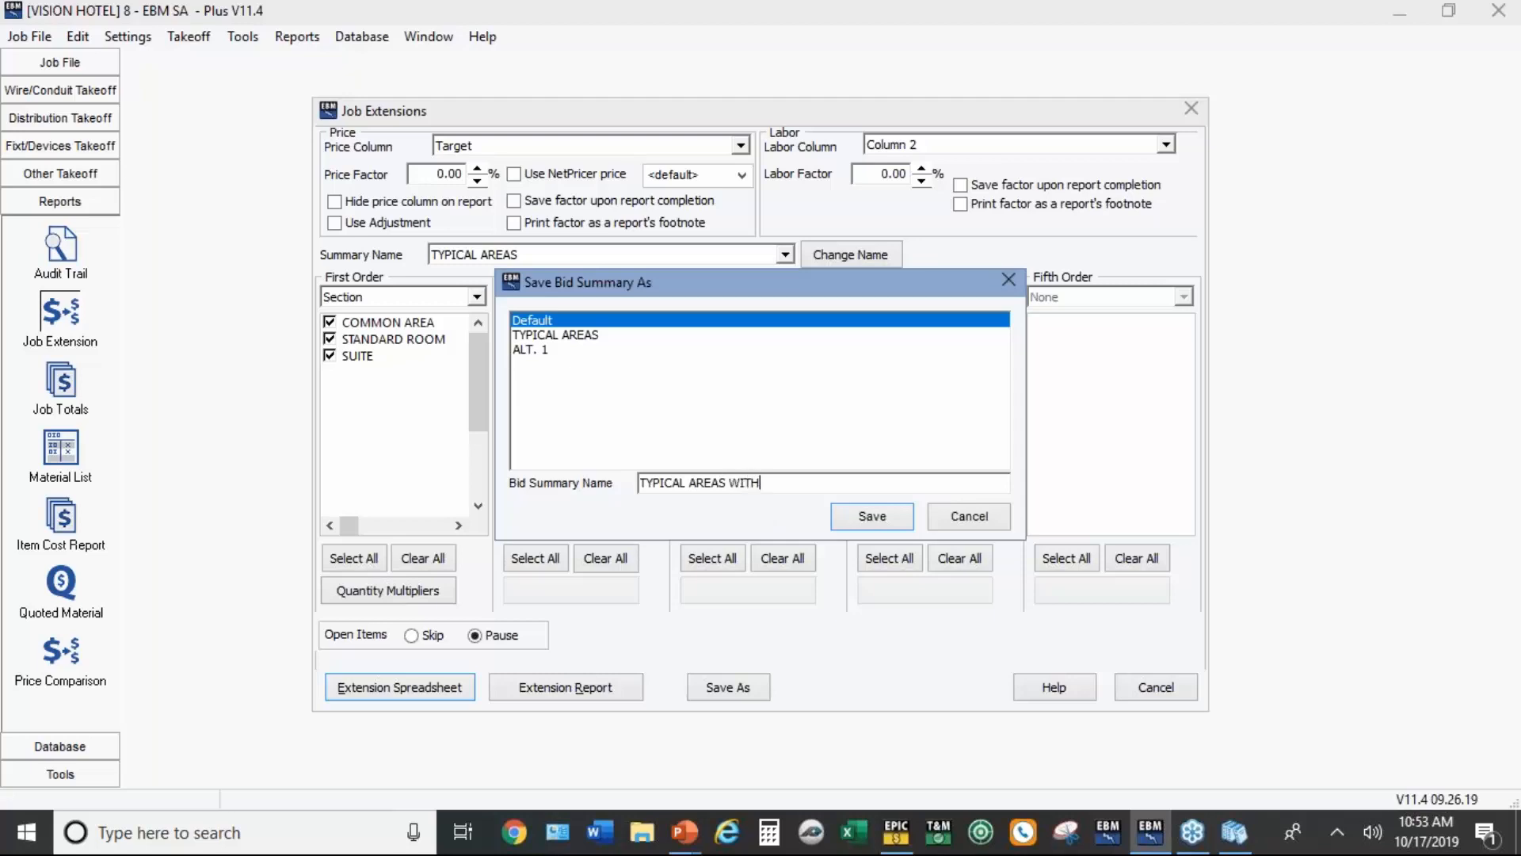
pyautogui.write('MULTIPLIERS')
pyautogui.press('Return')
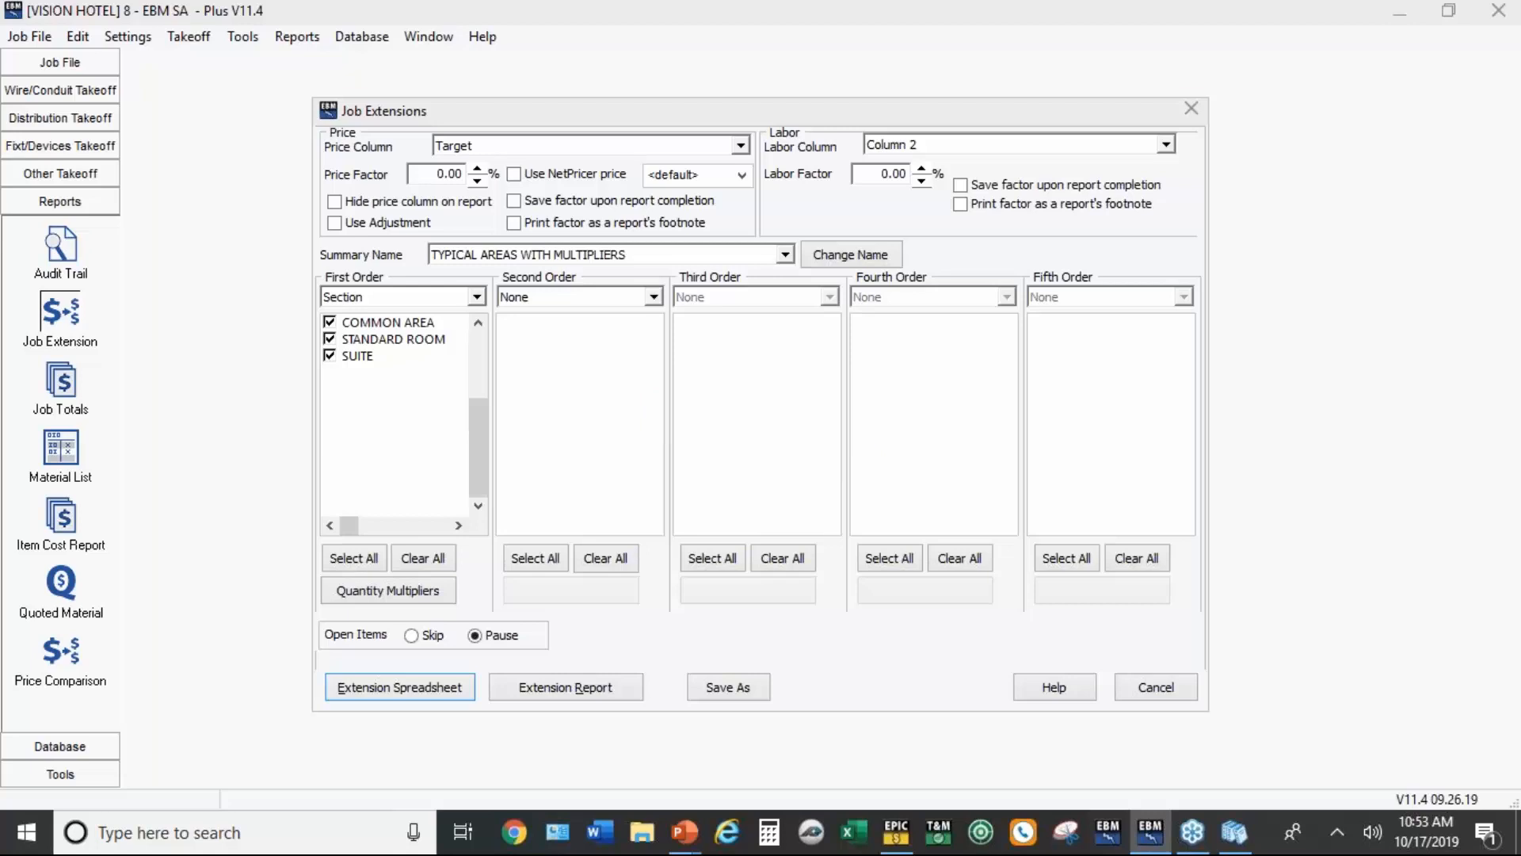
pyautogui.press('Return')
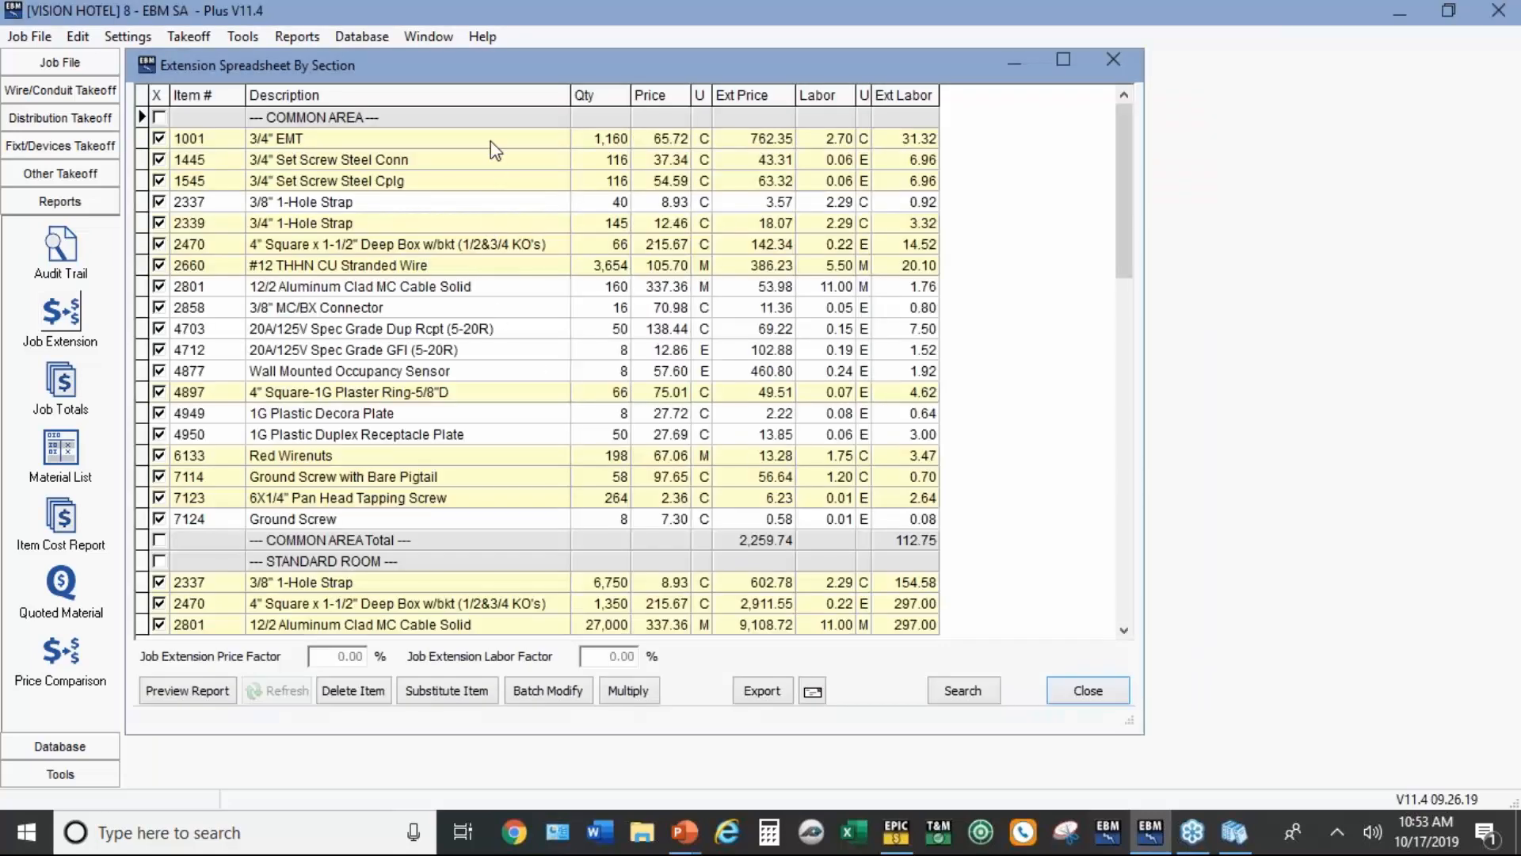
pyautogui.scroll(-9, 642, 579)
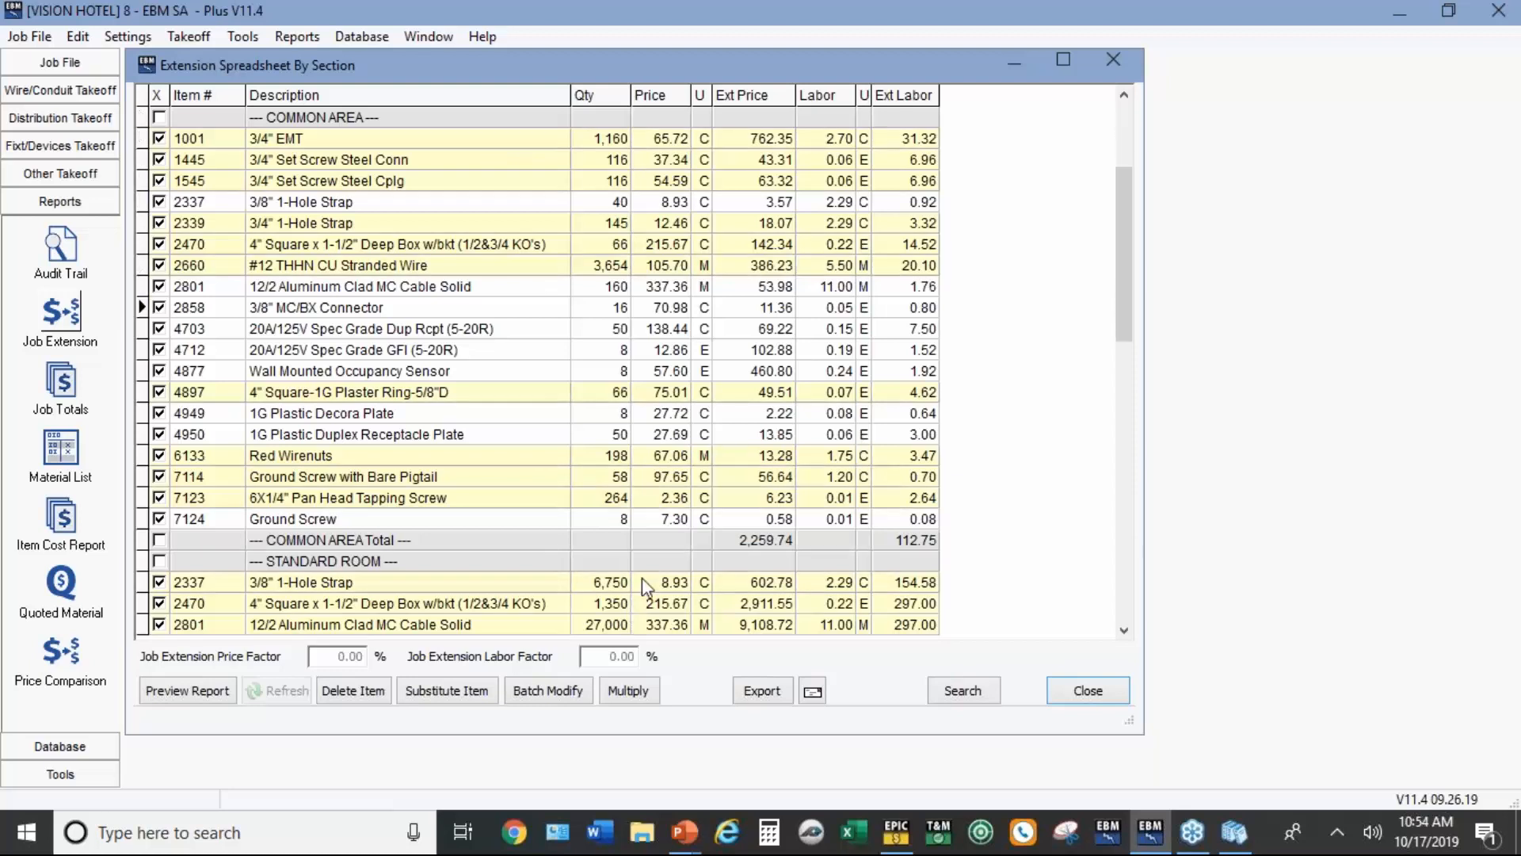
pyautogui.scroll(-20, 642, 583)
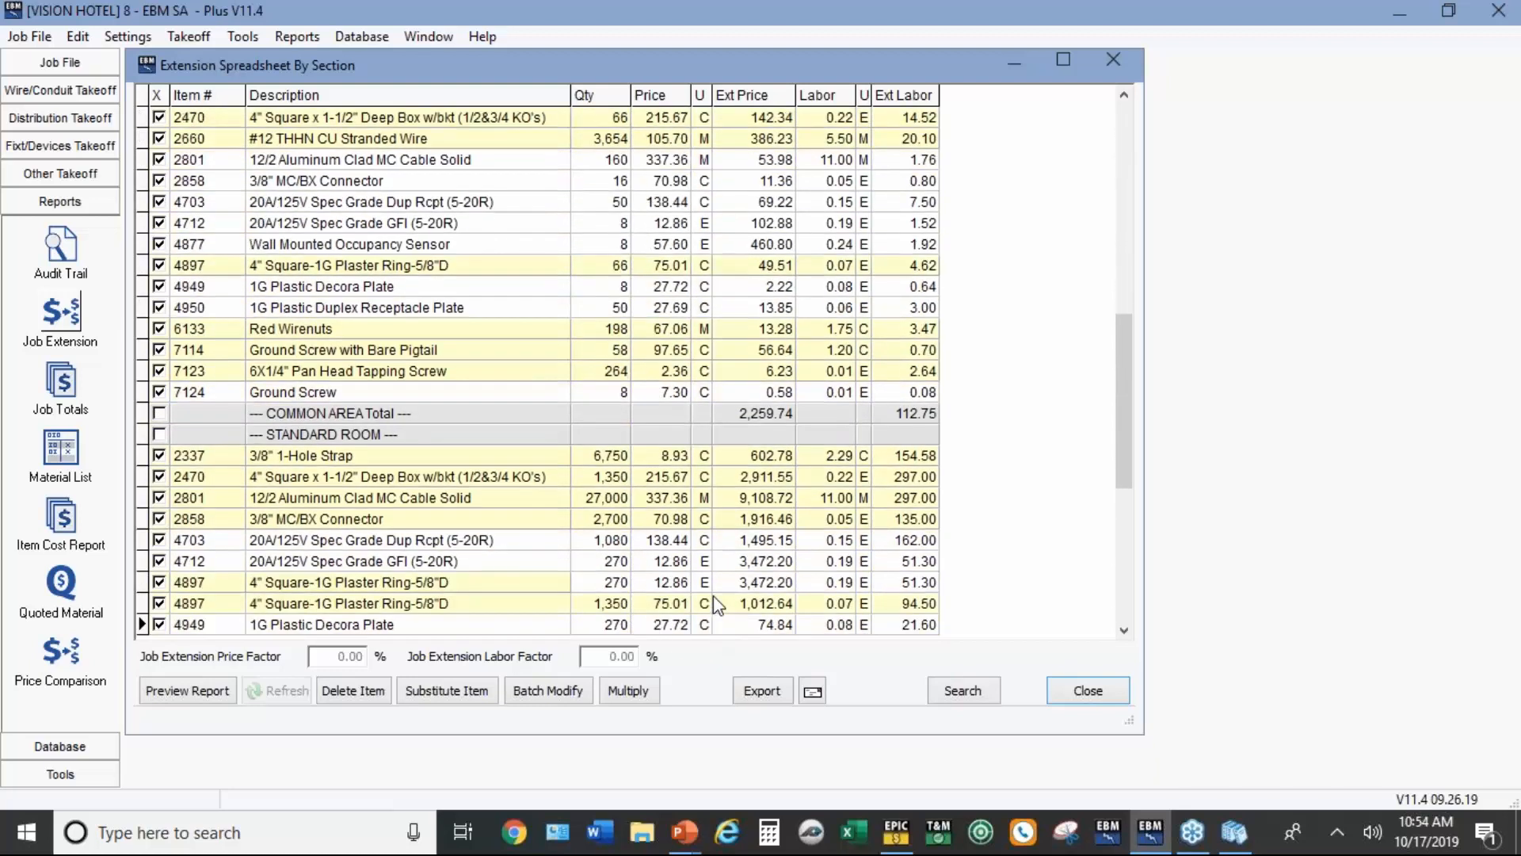
pyautogui.scroll(-20, 716, 605)
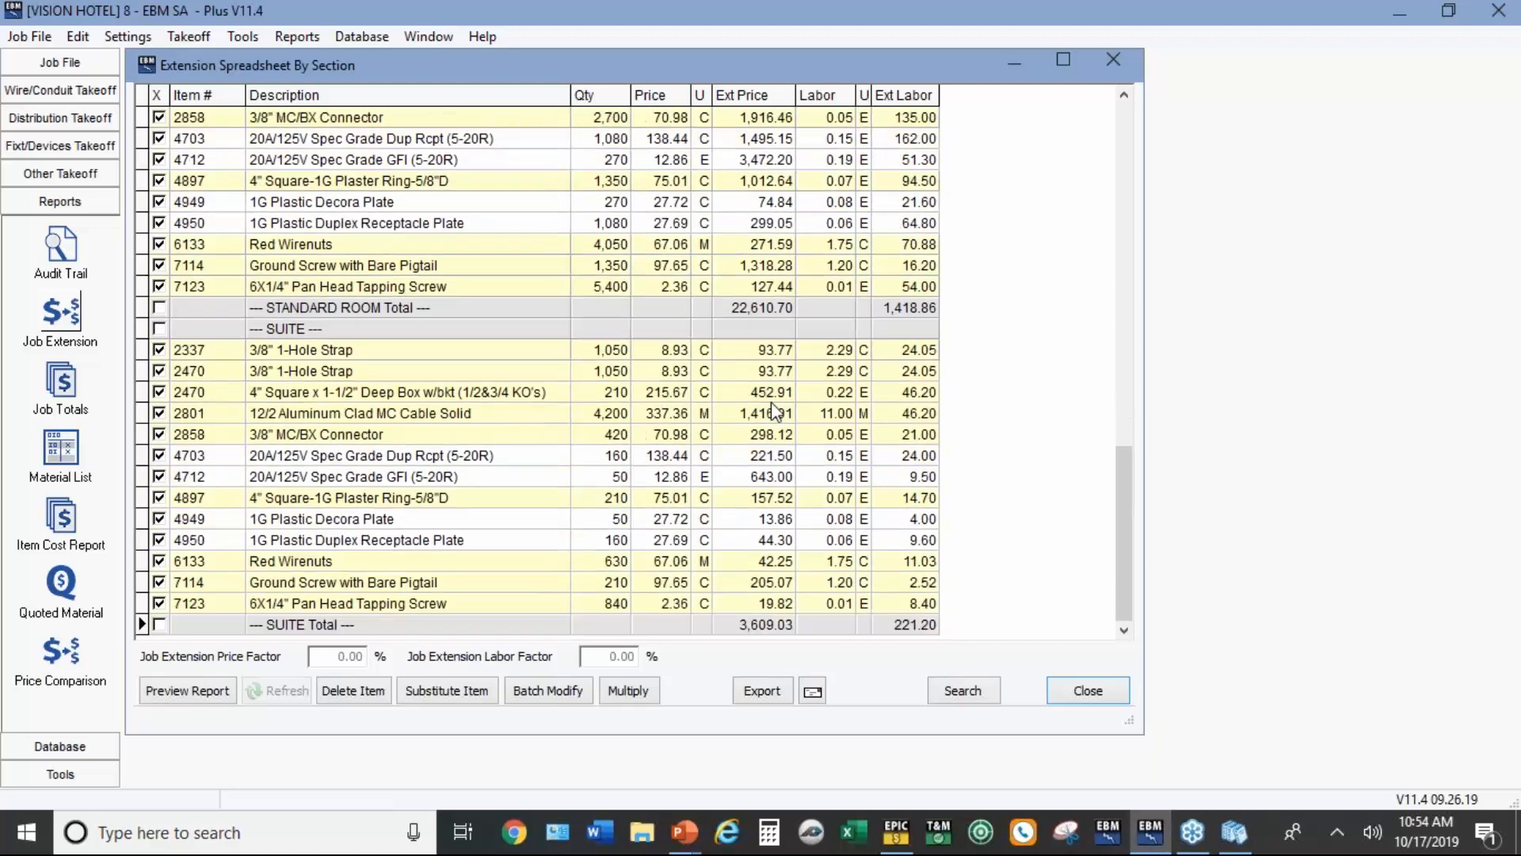
pyautogui.scroll(-1, 774, 410)
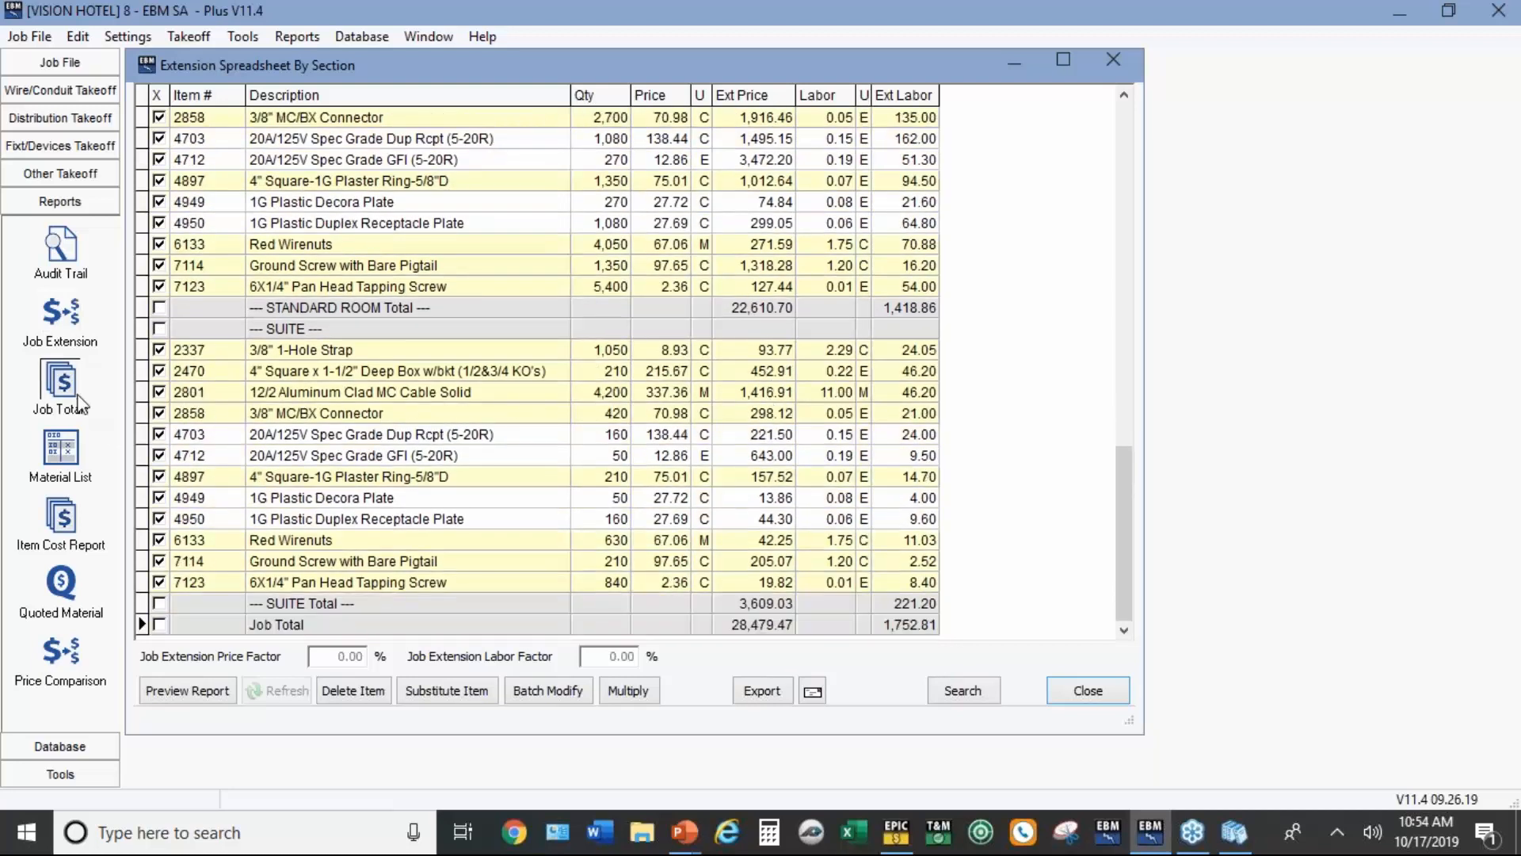
# Step: Set overhead and profit to 10% each of the entire job in the TYPICAL AREAS WITH MULTIPLIERS job totals
pyautogui.click(61, 383)
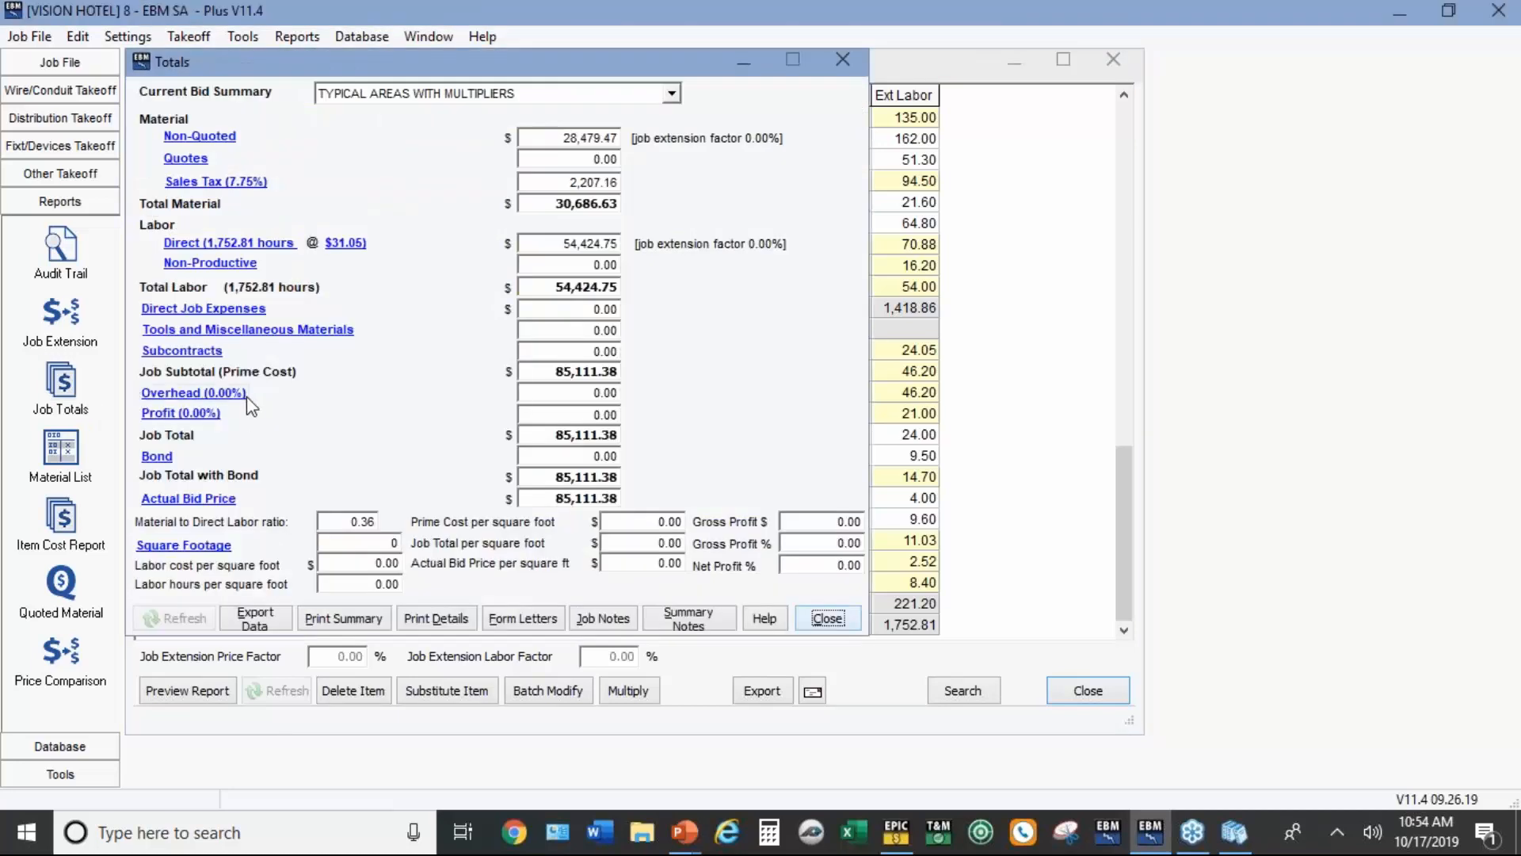
pyautogui.click(234, 392)
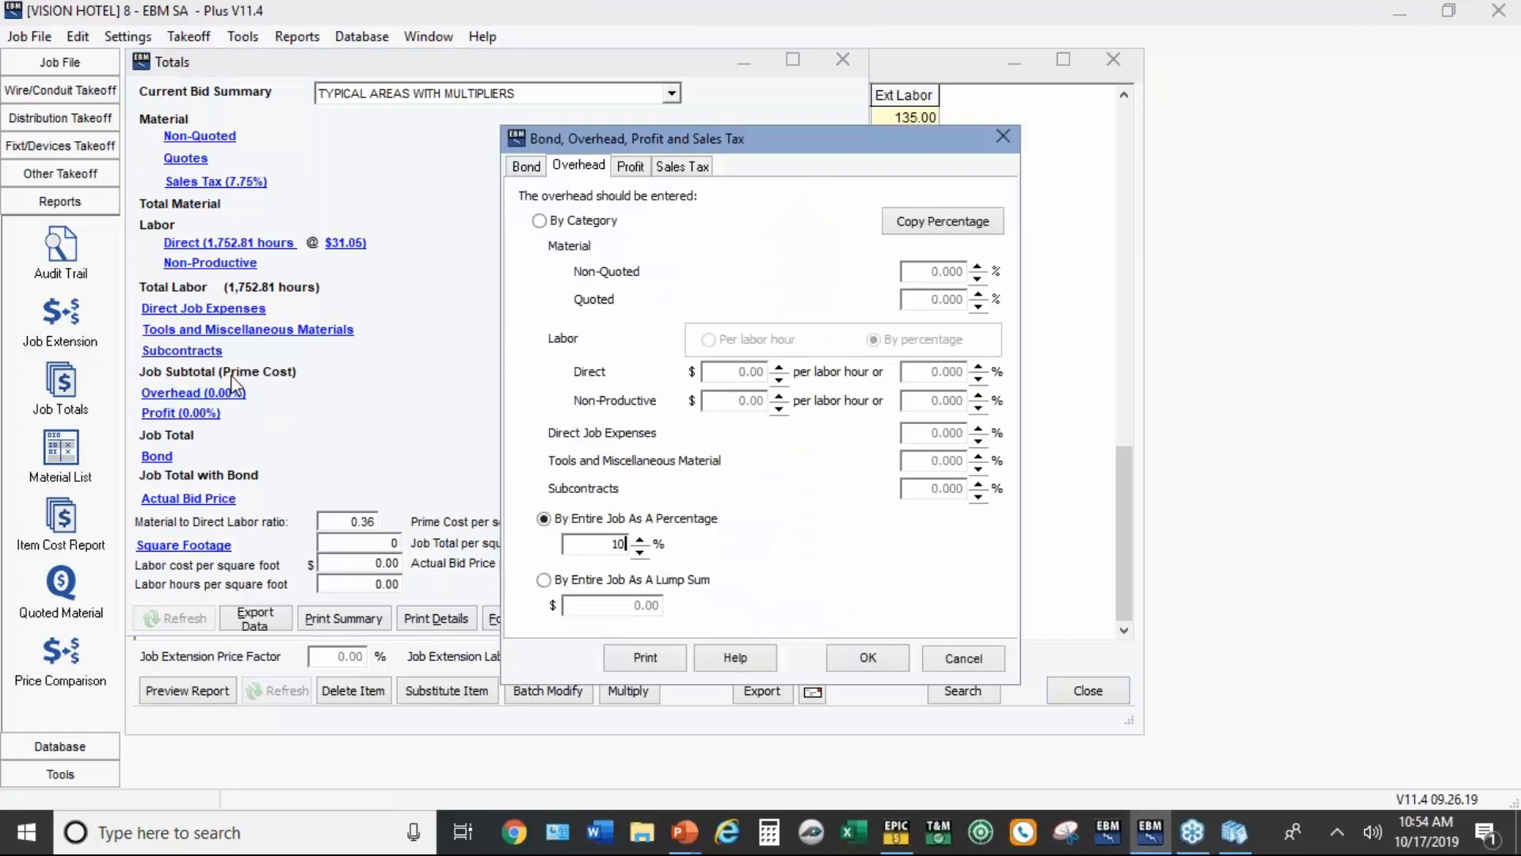
pyautogui.click(630, 166)
pyautogui.doubleClick(594, 549)
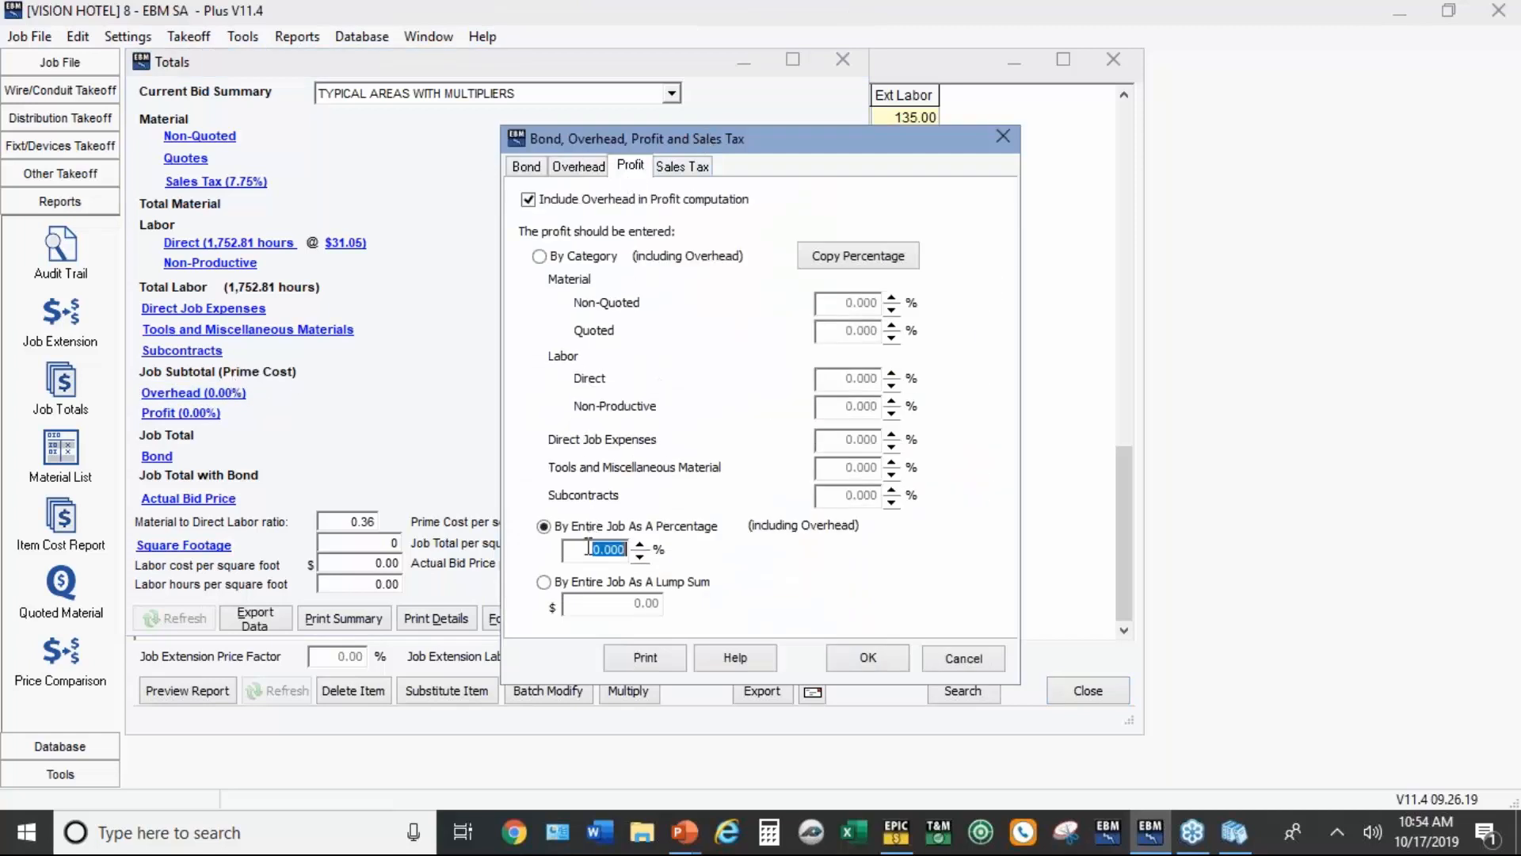
pyautogui.write('10.000')
pyautogui.click(846, 659)
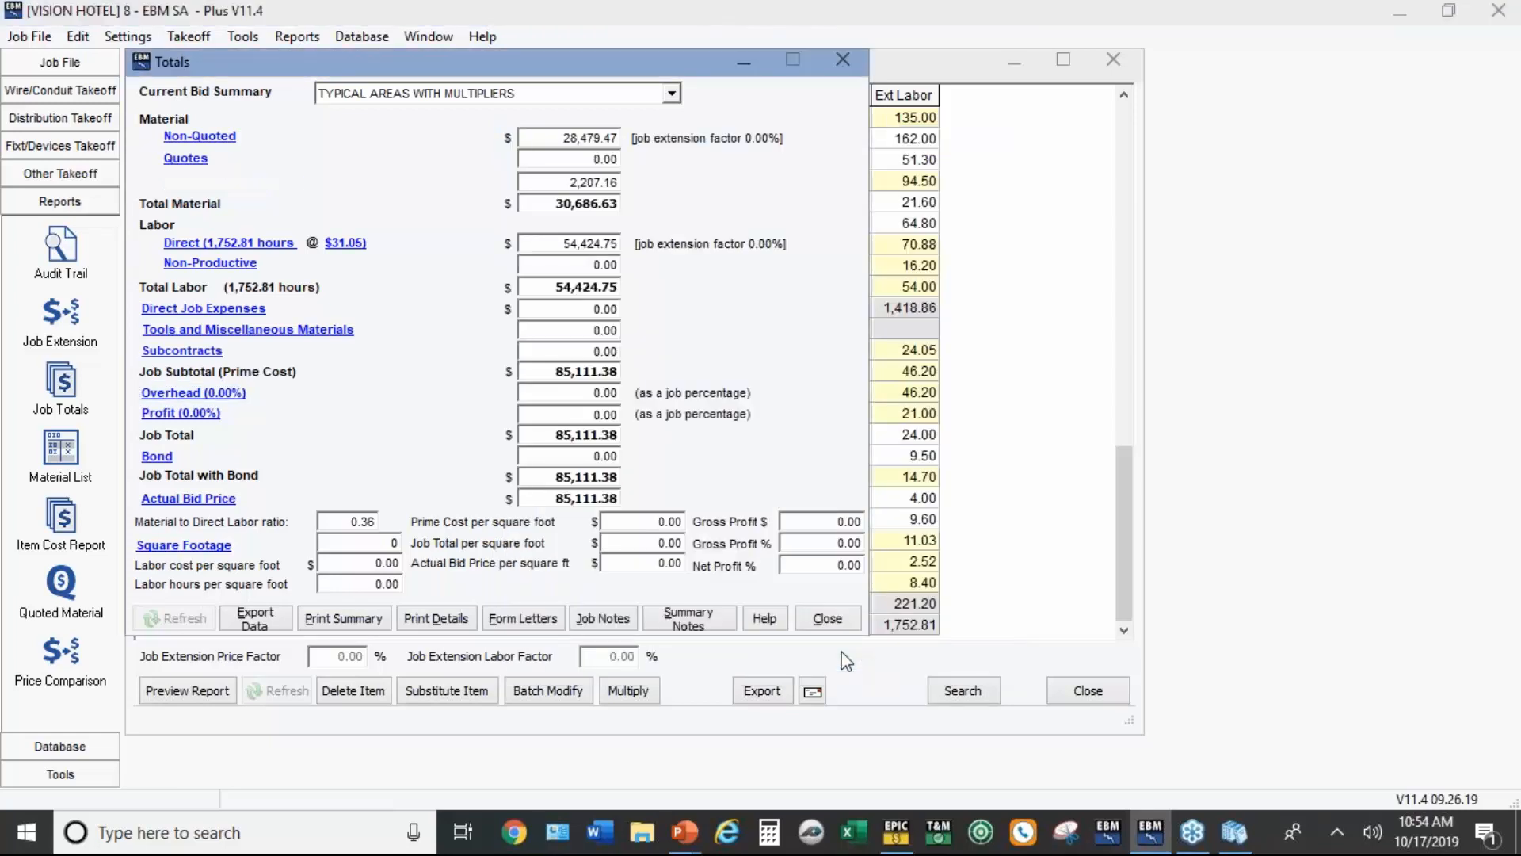